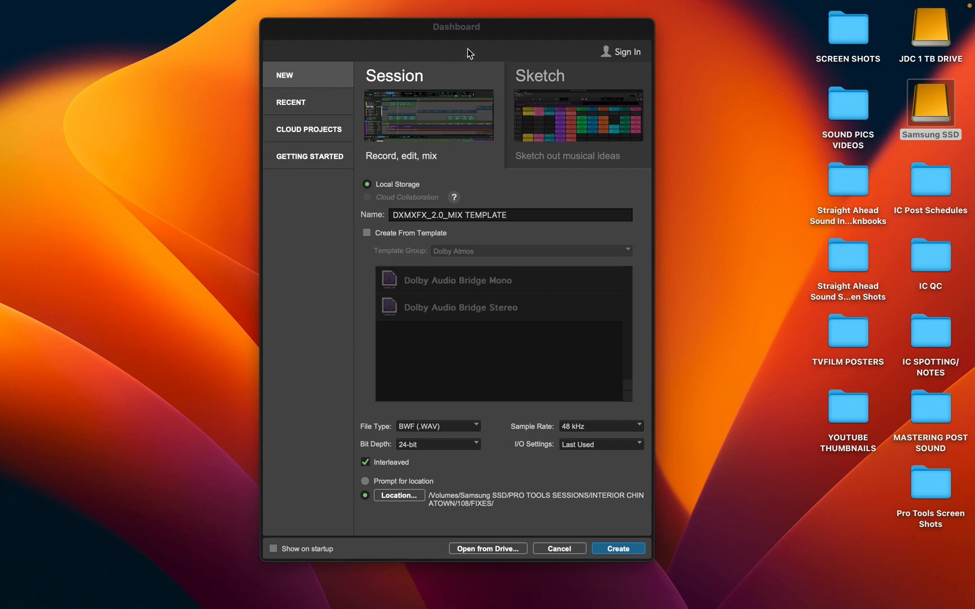
Create a new session named DXMXFX_2.0_MIX TEMPLATE, saved in the PRO TOOLS SESSIONS/COACHING folder on the Samsung SSD
{"action": "left_click", "coordinate": [485, 33]}
{"action": "mouse_move", "coordinate": [496, 36]}
{"action": "left_mouse_down"}
{"action": "mouse_move", "coordinate": [529, 35]}
{"action": "mouse_move", "coordinate": [498, 35]}
{"action": "left_mouse_up"}
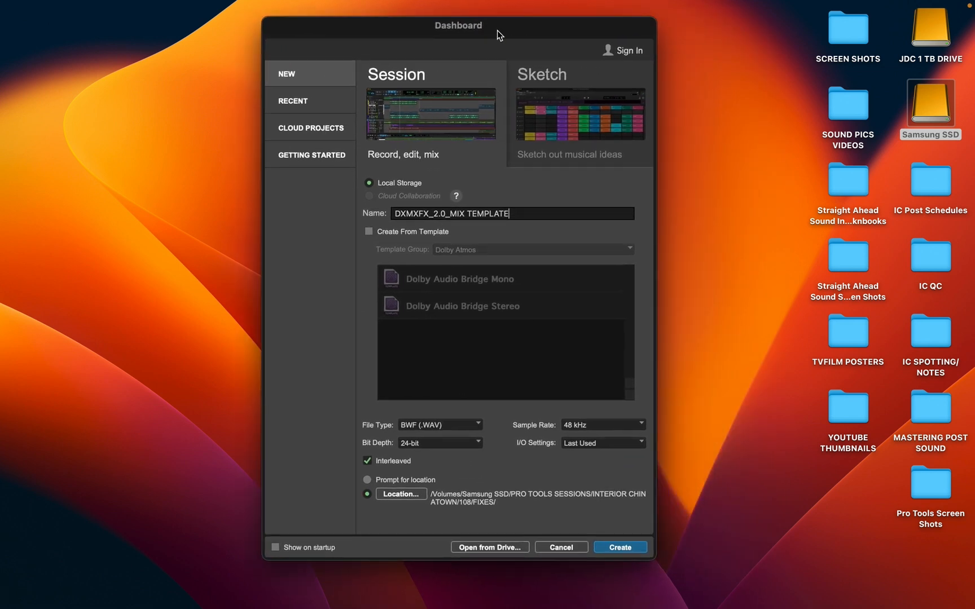
{"action": "left_click", "coordinate": [468, 215]}
{"action": "left_click_drag", "start_coordinate": [405, 215], "coordinate": [386, 233]}
{"action": "left_click", "coordinate": [418, 215]}
{"action": "left_click", "coordinate": [519, 215]}
{"action": "left_click", "coordinate": [401, 491]}
{"action": "left_click", "coordinate": [132, 334]}
{"action": "double_click", "coordinate": [247, 183]}
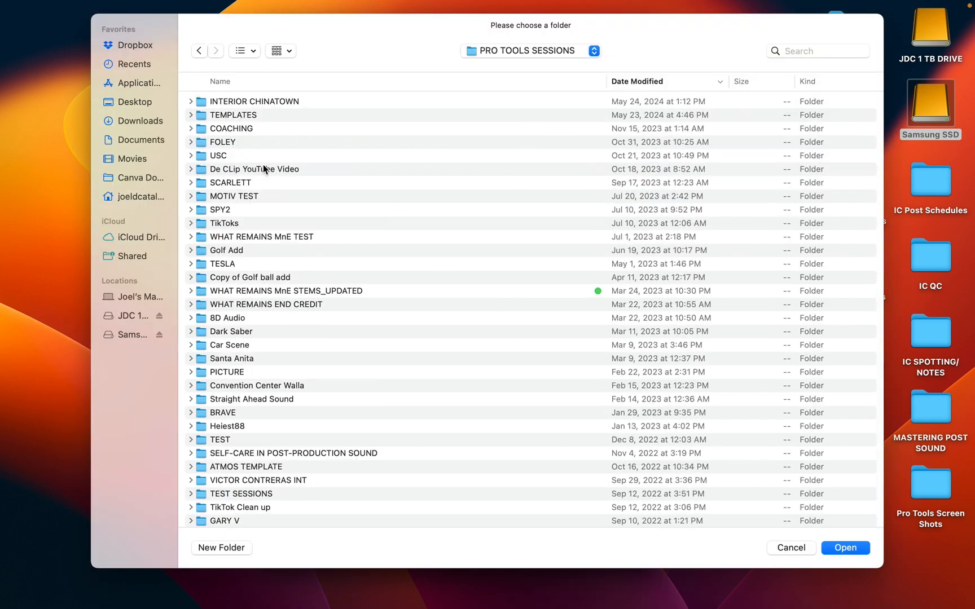
{"action": "double_click", "coordinate": [259, 129]}
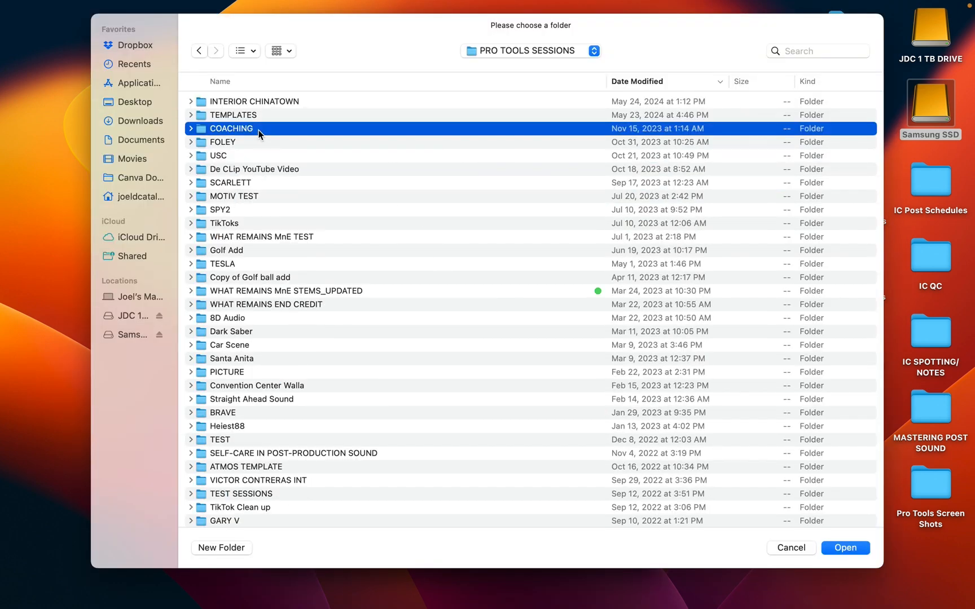
{"action": "left_click", "coordinate": [853, 546]}
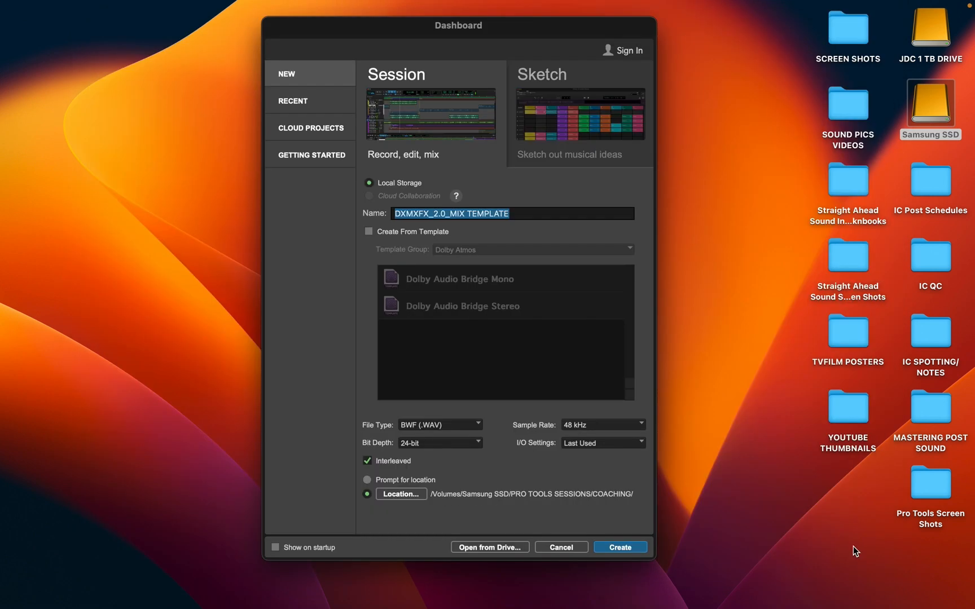
{"action": "left_click", "coordinate": [621, 548]}
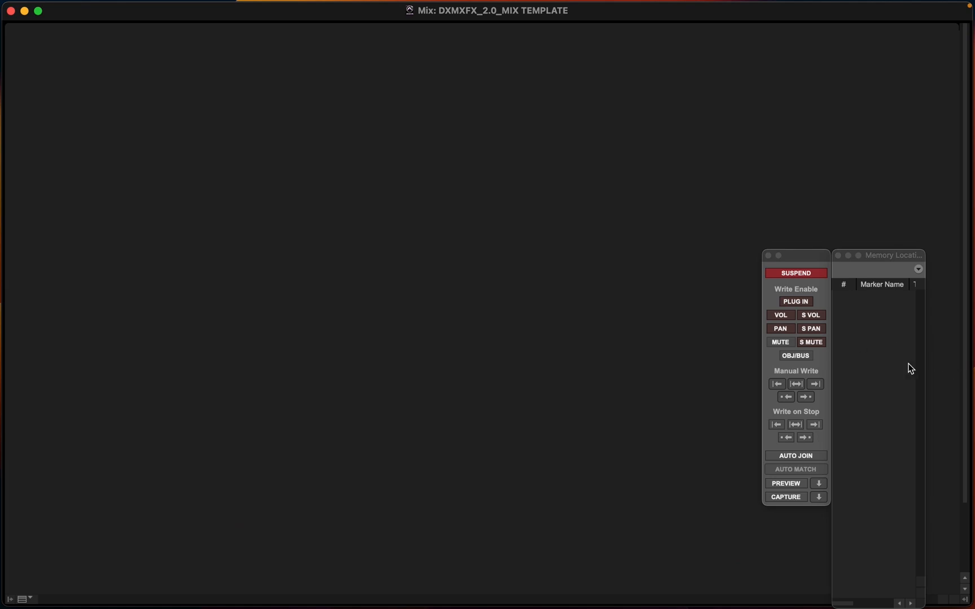
Rearrange the floating windows and open the I/O Setup
{"action": "left_click_drag", "start_coordinate": [918, 256], "coordinate": [939, 237]}
{"action": "left_click_drag", "start_coordinate": [810, 262], "coordinate": [830, 280]}
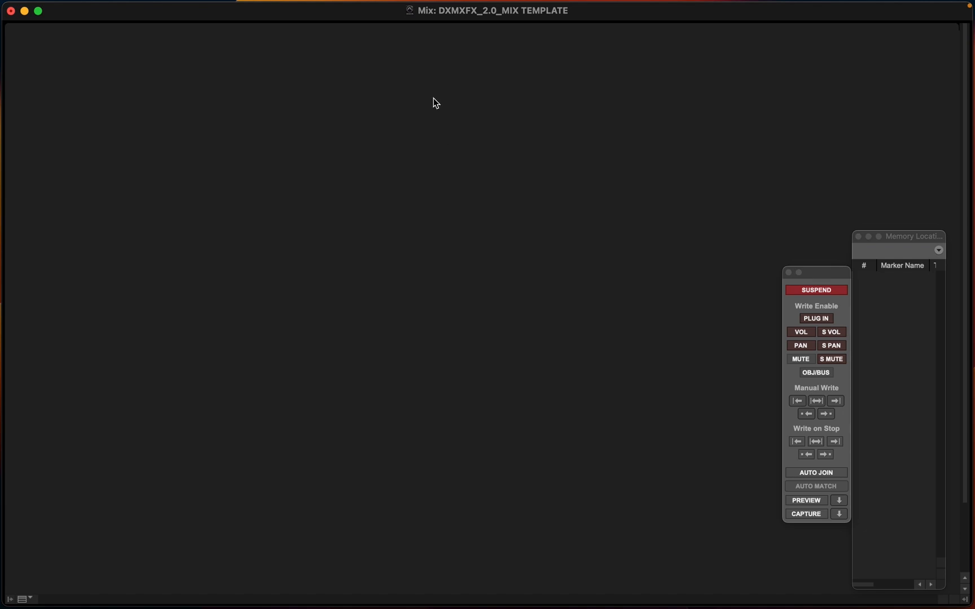
{"action": "mouse_move", "coordinate": [260, 1]}
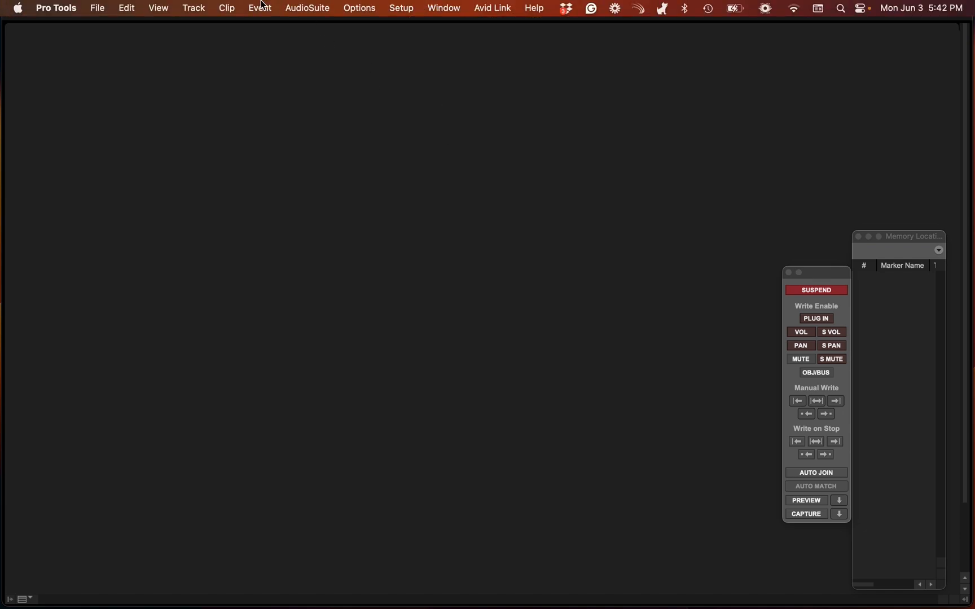
{"action": "left_click", "coordinate": [356, 8]}
{"action": "mouse_move", "coordinate": [403, 11]}
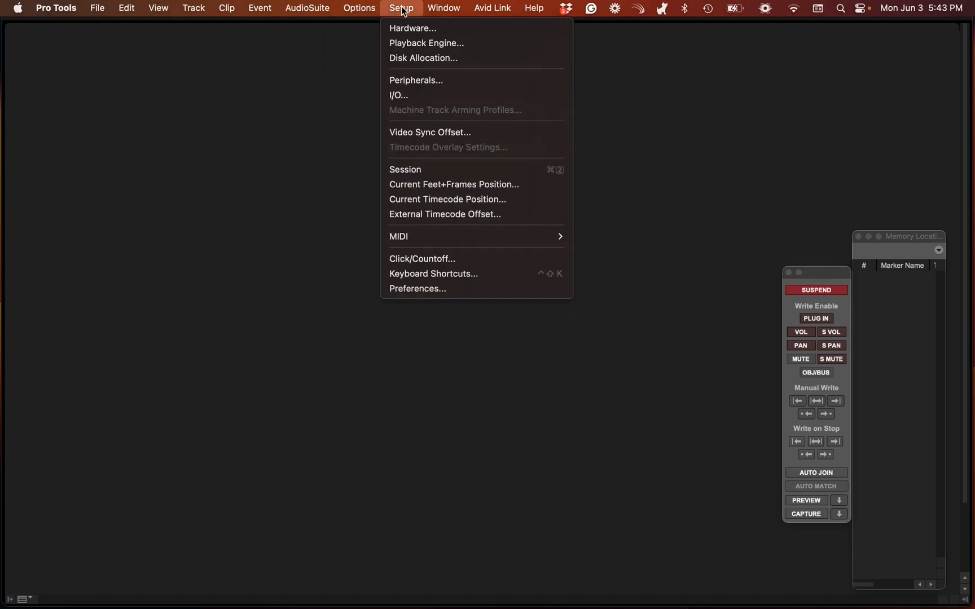
{"action": "left_click", "coordinate": [411, 102]}
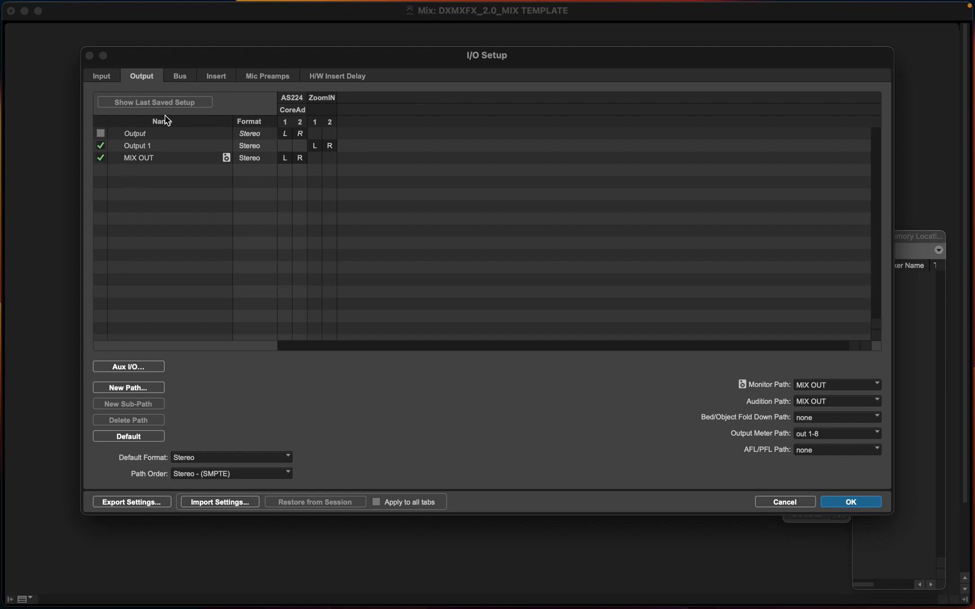
Delete all existing busses in the I/O Setup's bus list
{"action": "left_click", "coordinate": [176, 77]}
{"action": "left_click", "coordinate": [160, 110]}
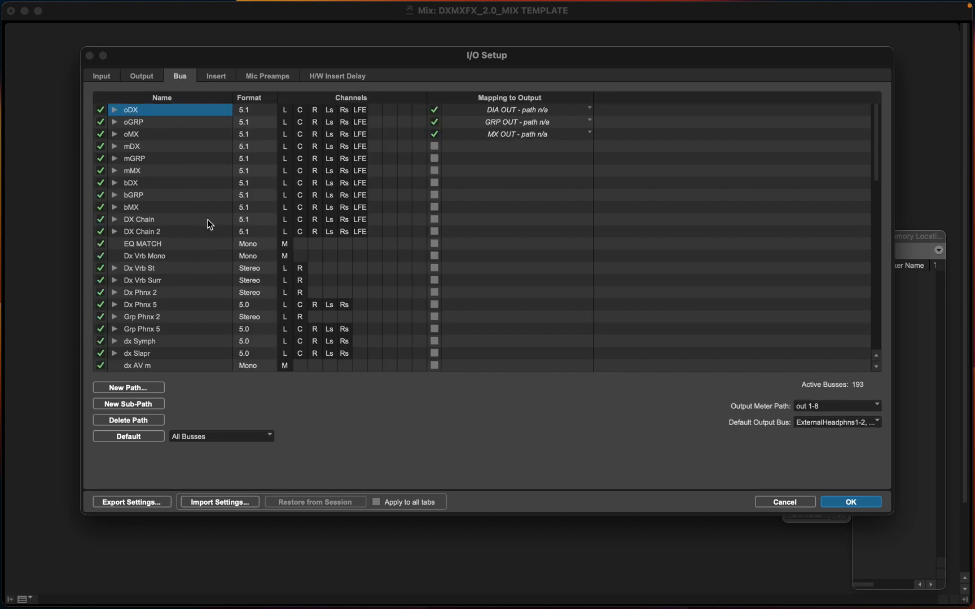
{"action": "scroll", "coordinate": [209, 224], "scroll_direction": "down", "scroll_amount": 1}
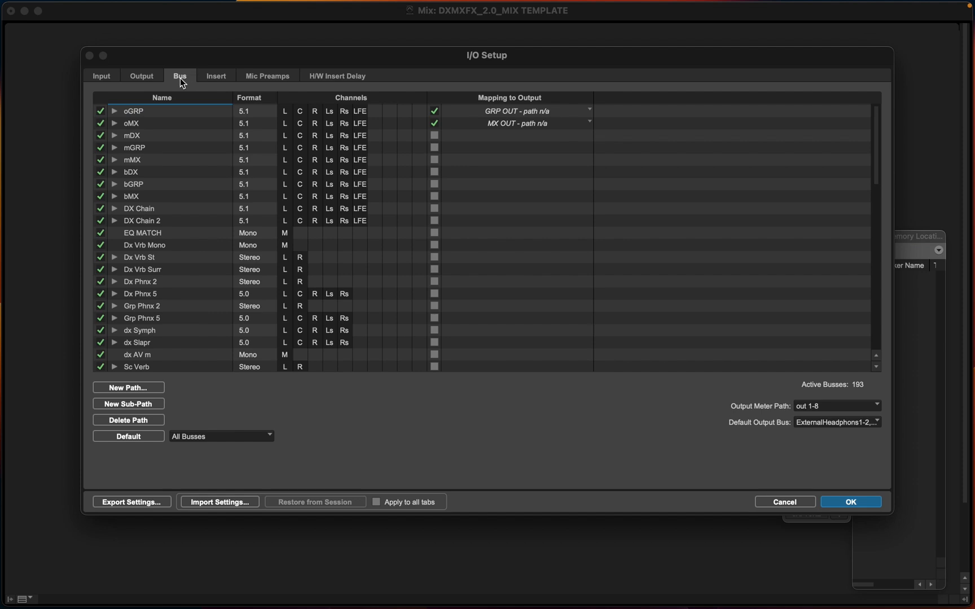
{"action": "scroll", "coordinate": [184, 320], "scroll_direction": "down", "scroll_amount": 15}
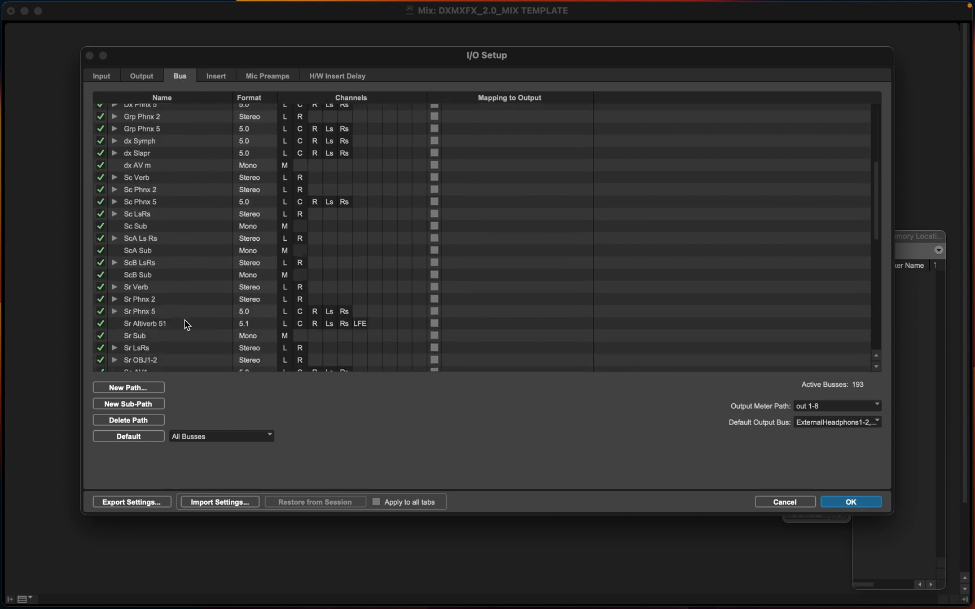
{"action": "scroll", "coordinate": [184, 320], "scroll_direction": "up", "scroll_amount": 1}
{"action": "scroll", "coordinate": [176, 325], "scroll_direction": "down", "scroll_amount": 1}
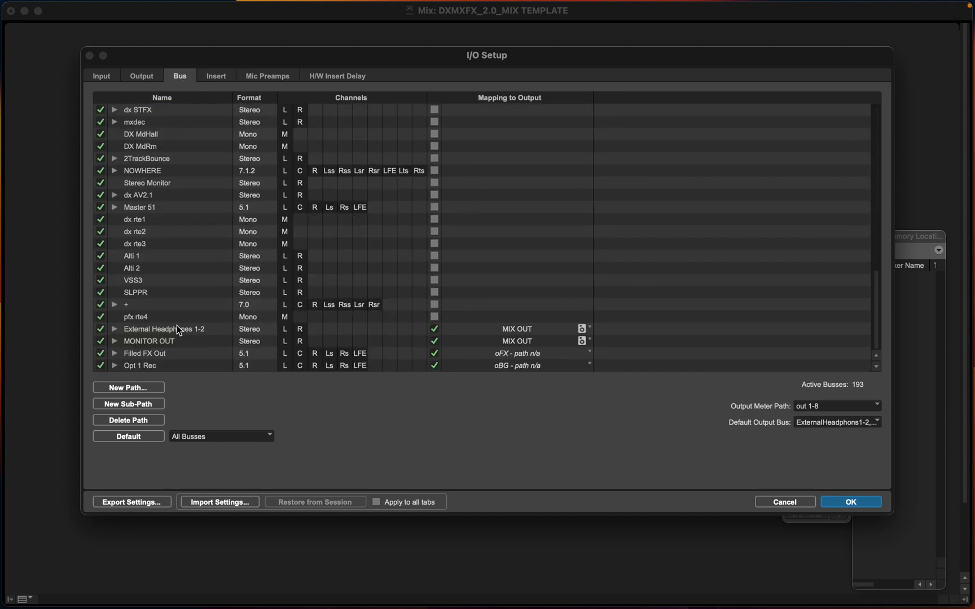
{"action": "key", "text": "super+a"}
{"action": "key", "text": "Delete"}
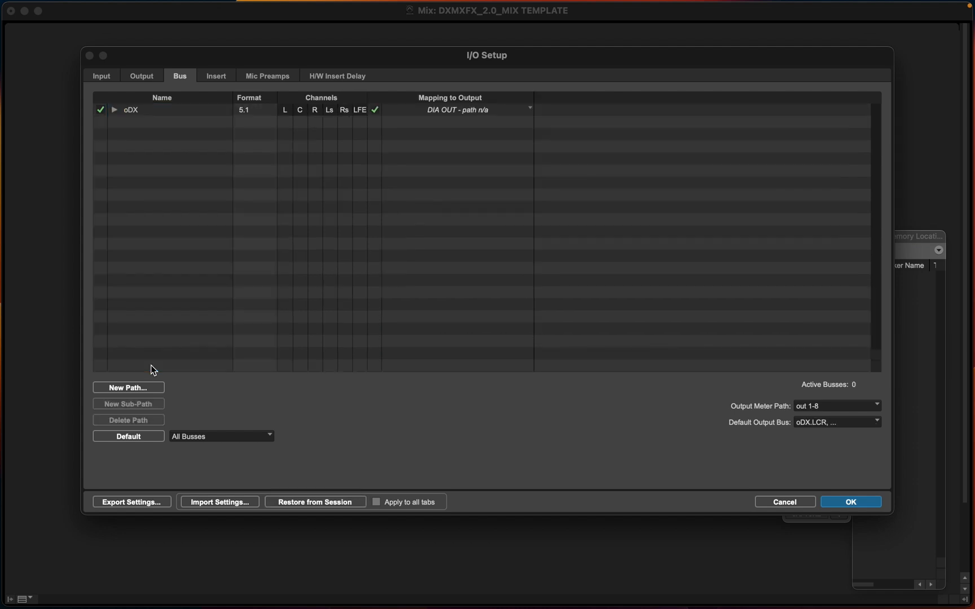
{"action": "left_click", "coordinate": [129, 109]}
{"action": "key", "text": "Delete"}
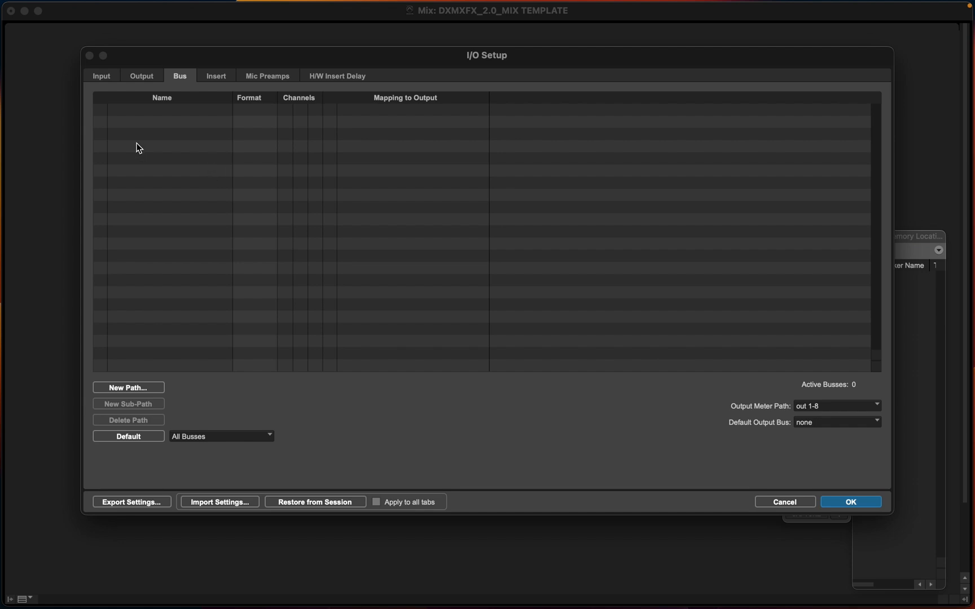
Create four new stereo bus paths
{"action": "left_click", "coordinate": [126, 392]}
{"action": "left_click", "coordinate": [444, 203]}
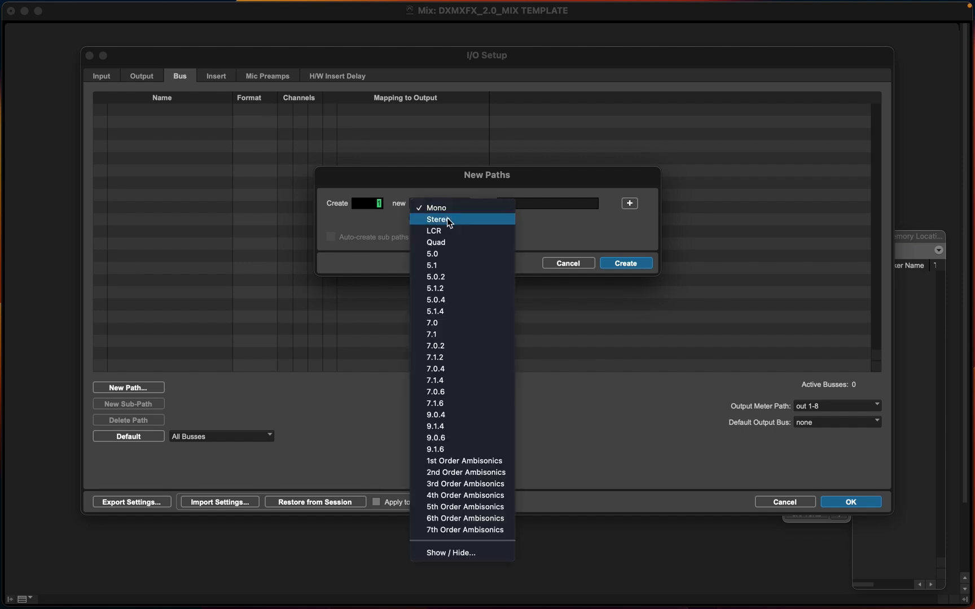
{"action": "left_click", "coordinate": [445, 219]}
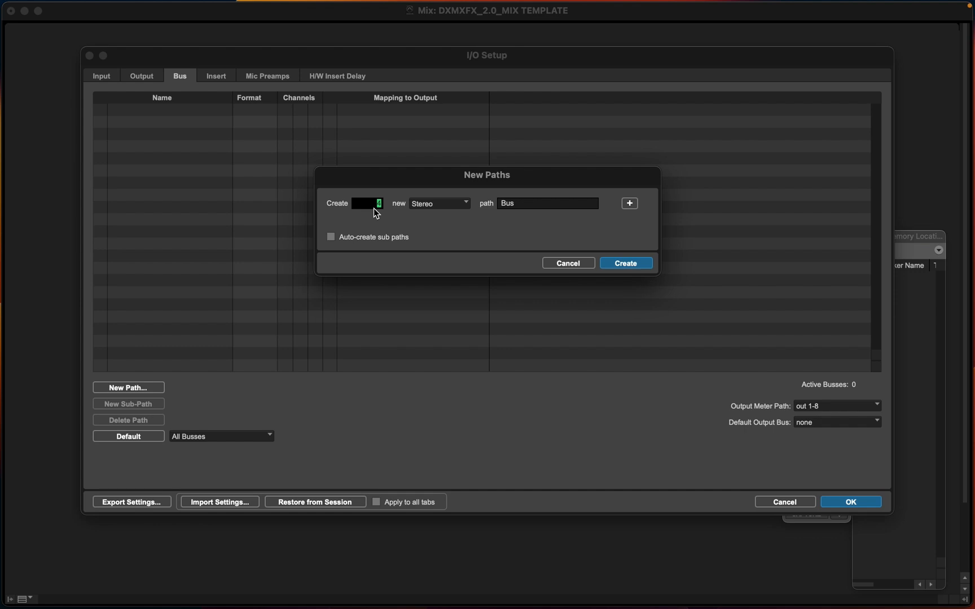
{"action": "key", "text": "Return"}
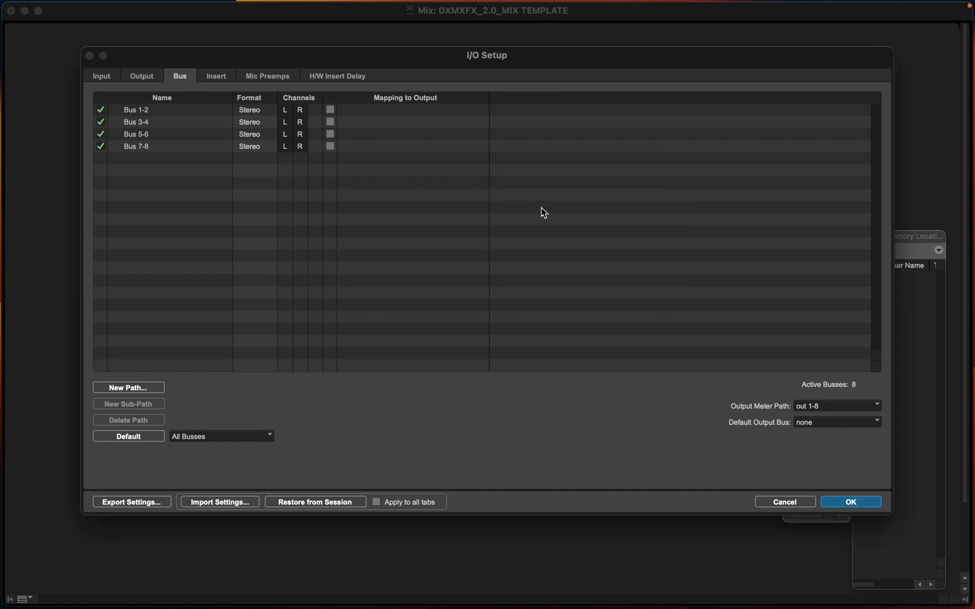
Rename the first bus DX BUS
{"action": "left_click", "coordinate": [150, 112]}
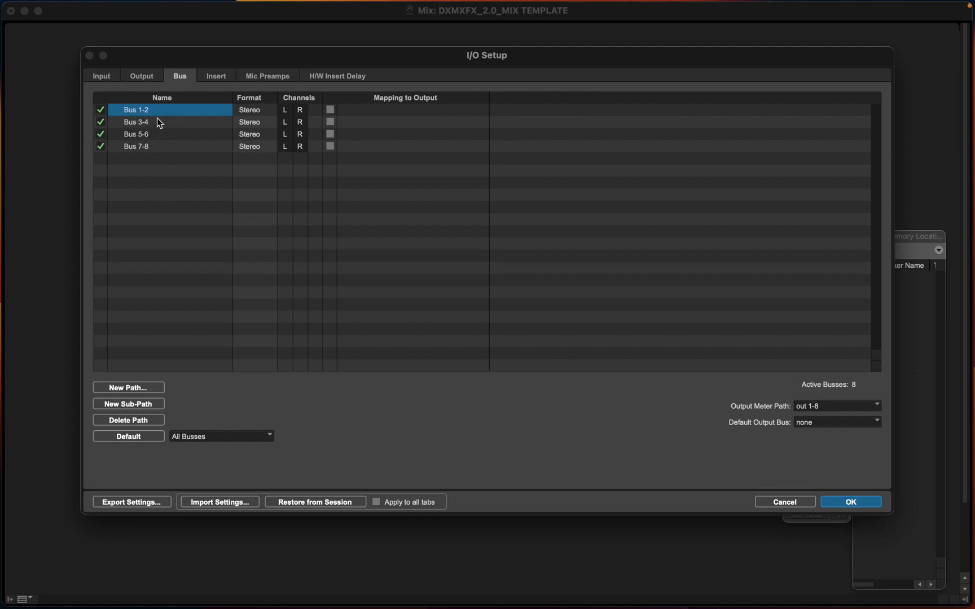
{"action": "double_click", "coordinate": [146, 111]}
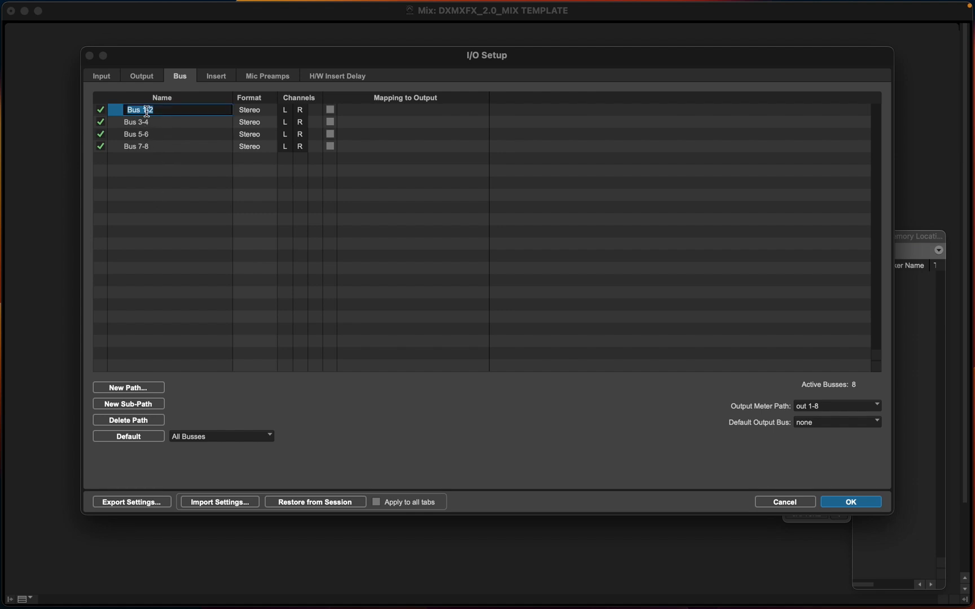
{"action": "type", "text": "DX D"}
{"action": "key", "text": "BackSpace"}
{"action": "type", "text": "BUS"}
{"action": "key", "text": "super+Right"}
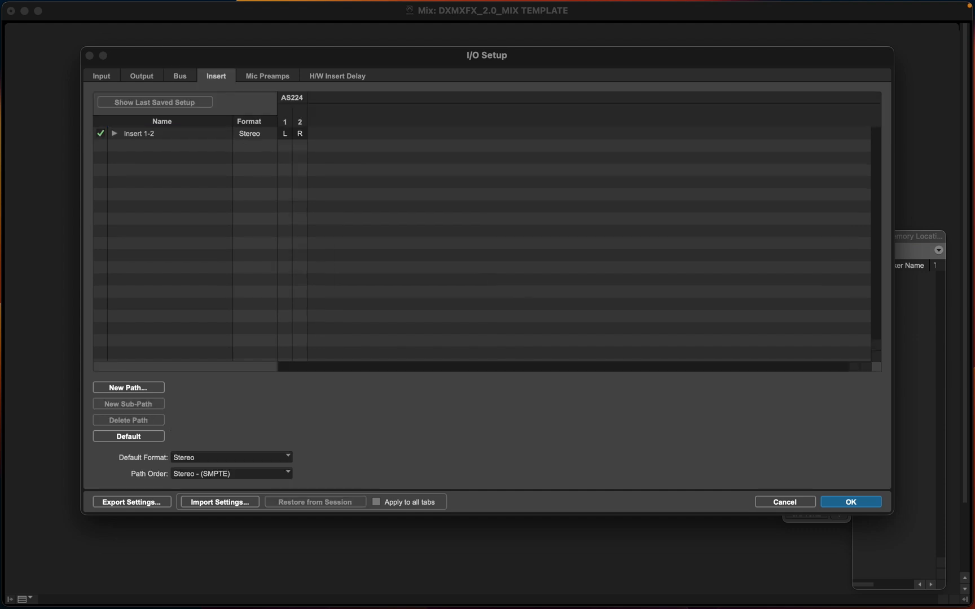
Rename the second bus MX BUS
{"action": "double_click", "coordinate": [167, 127]}
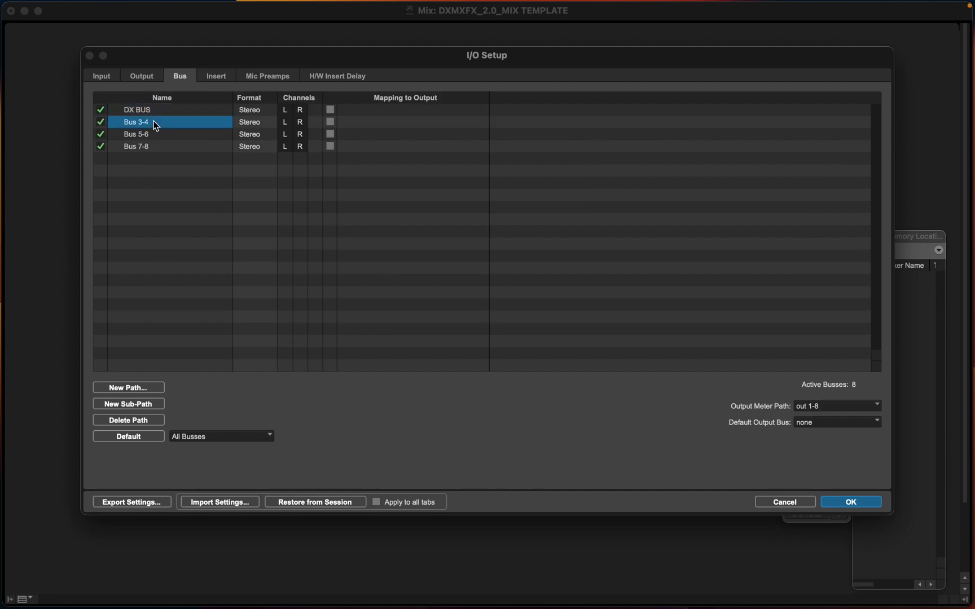
{"action": "type", "text": "FX"}
{"action": "key", "text": "BackSpace"}
{"action": "key", "text": "BackSpace"}
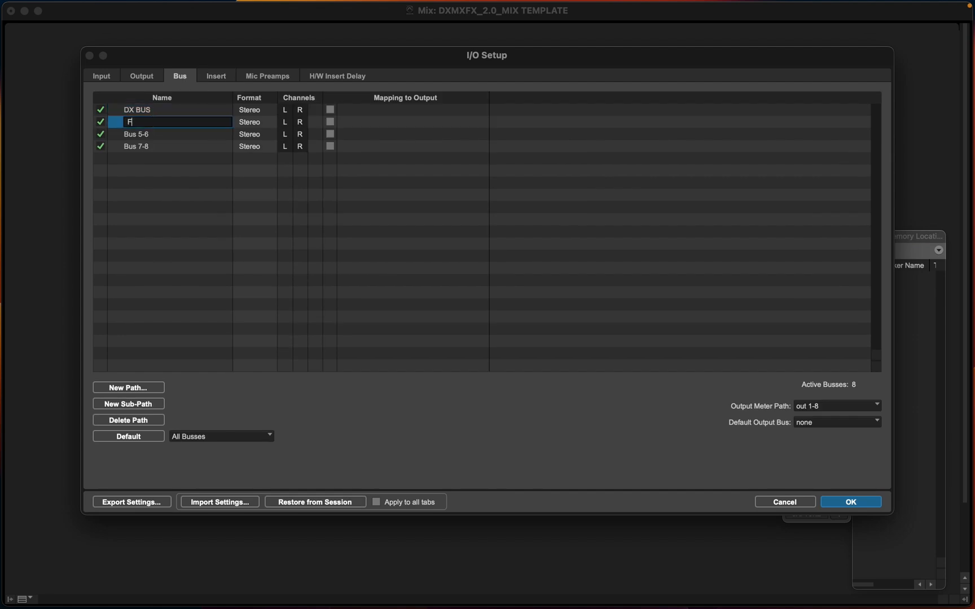
{"action": "type", "text": "MX BUS"}
Rename the third and fourth busses FX BUS and DX VERB
{"action": "double_click", "coordinate": [147, 135]}
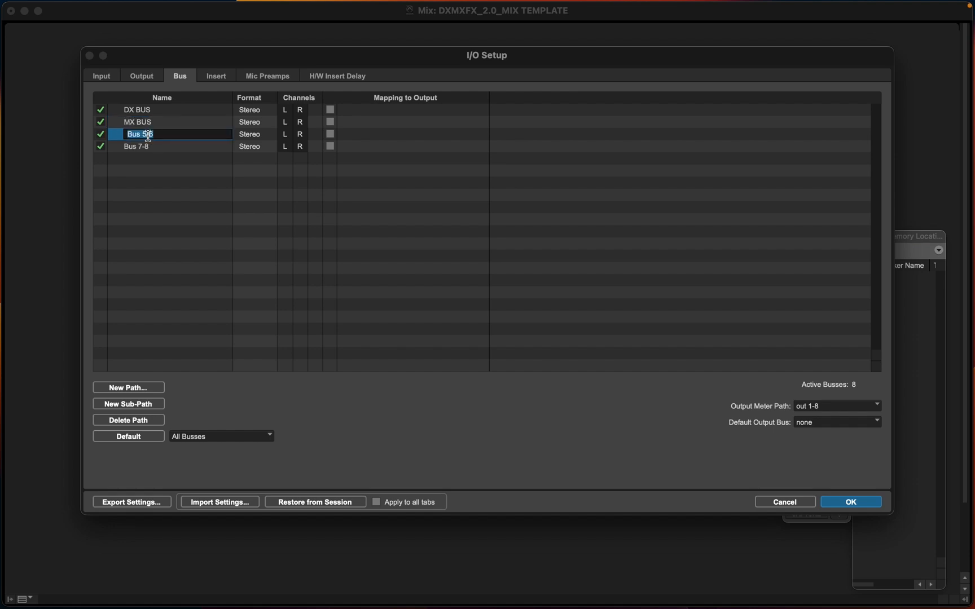
{"action": "type", "text": "FX BUS"}
{"action": "double_click", "coordinate": [146, 146]}
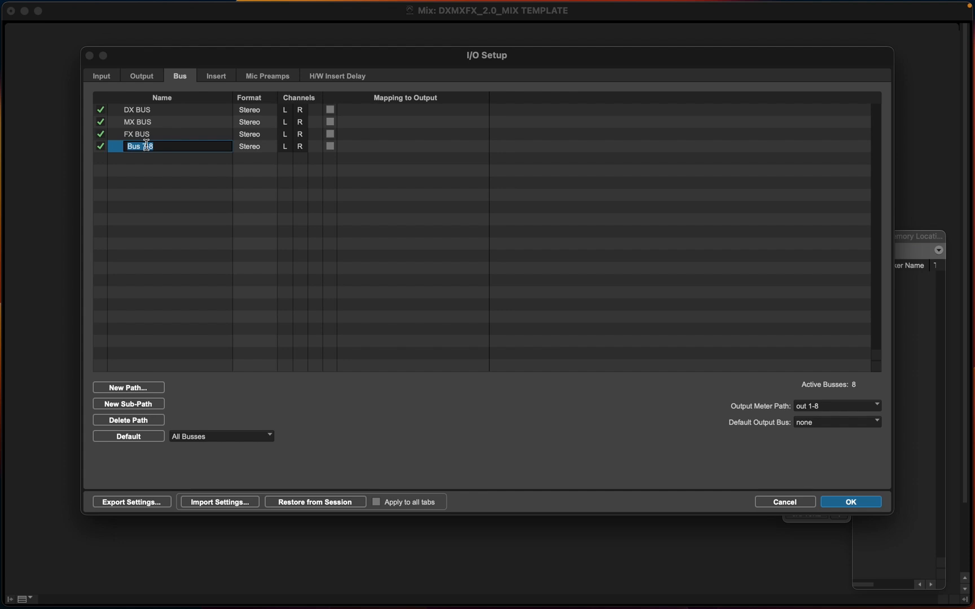
{"action": "type", "text": "DX VERB"}
{"action": "key", "text": "super+n"}
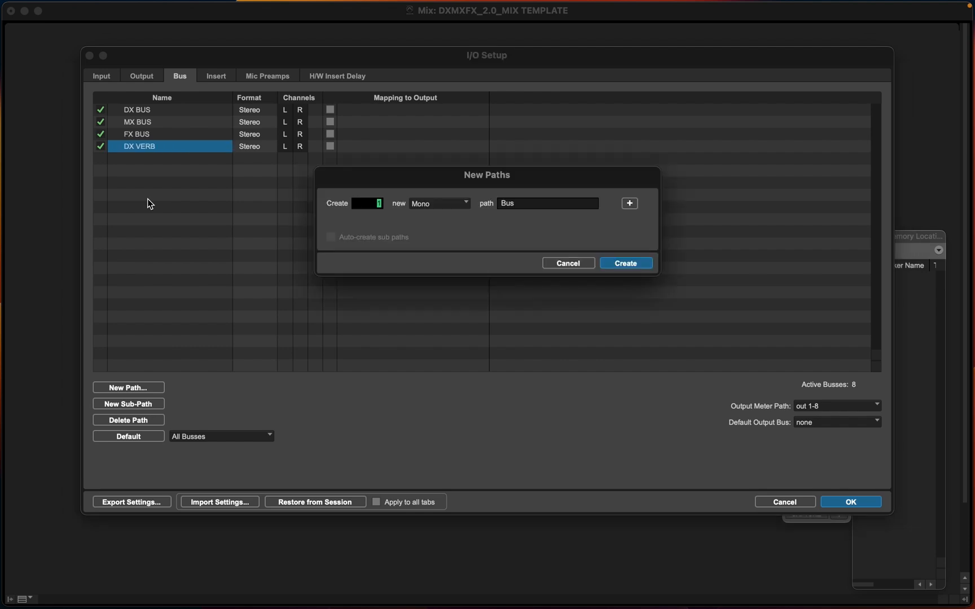
{"action": "key", "text": "Return"}
{"action": "left_click", "coordinate": [169, 160]}
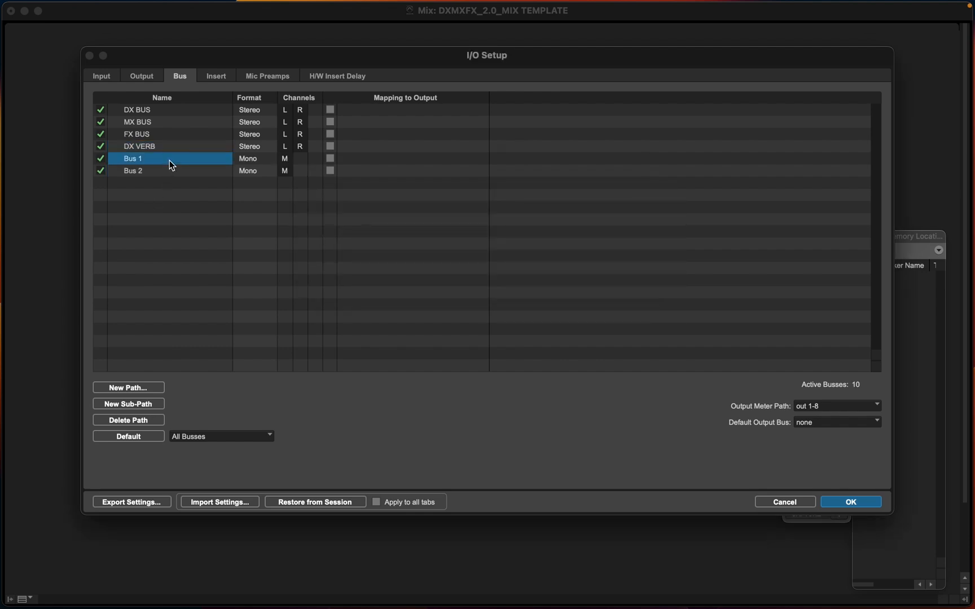
{"action": "left_click", "coordinate": [166, 173], "text": "shift"}
{"action": "key", "text": "BackSpace"}
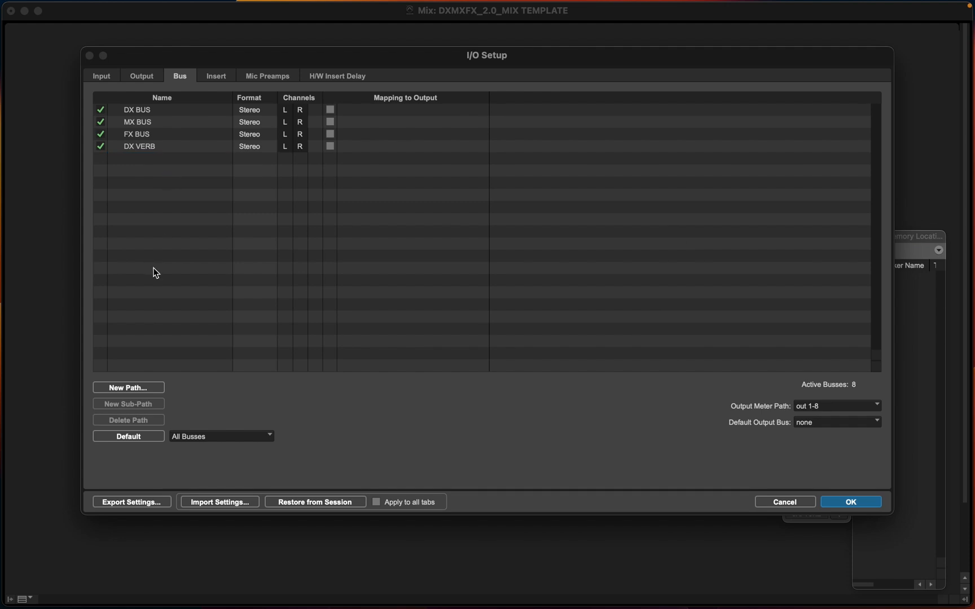
Create two new stereo bus paths
{"action": "left_click", "coordinate": [128, 387]}
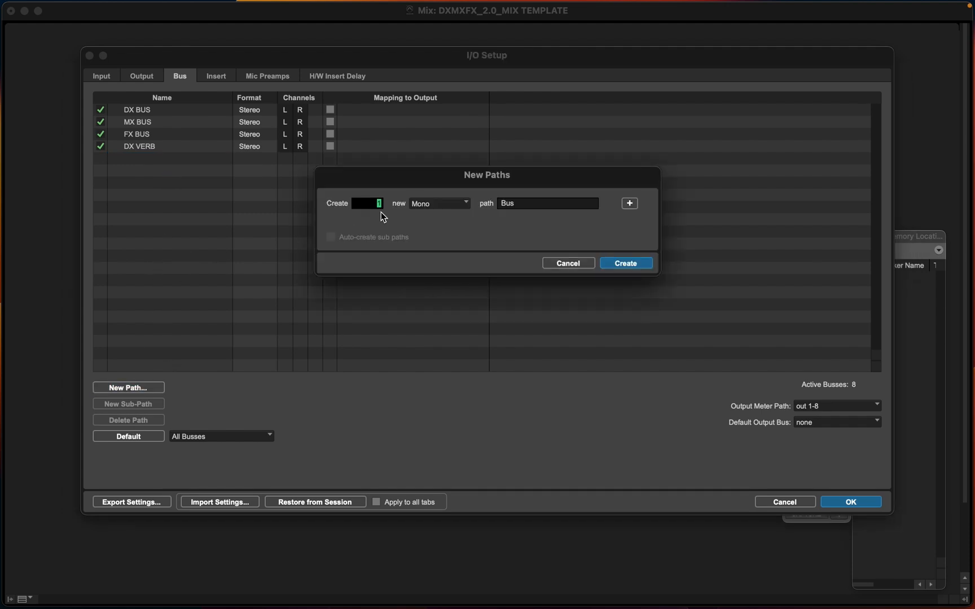
{"action": "type", "text": "2"}
{"action": "left_click", "coordinate": [439, 204]}
{"action": "left_click", "coordinate": [445, 220]}
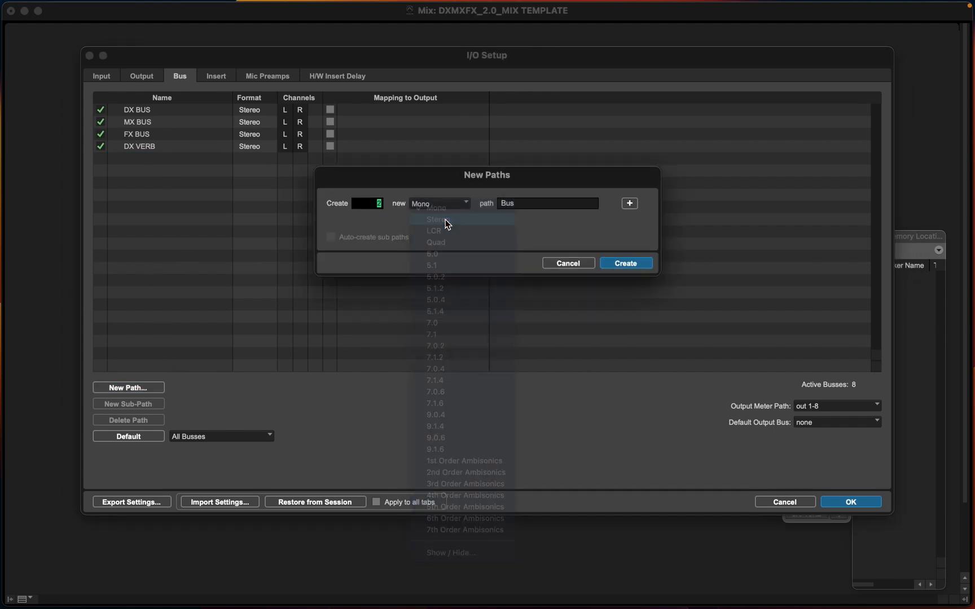
{"action": "key", "text": "Return"}
Rename the two new busses MX VERB and FX VERB
{"action": "double_click", "coordinate": [140, 161]}
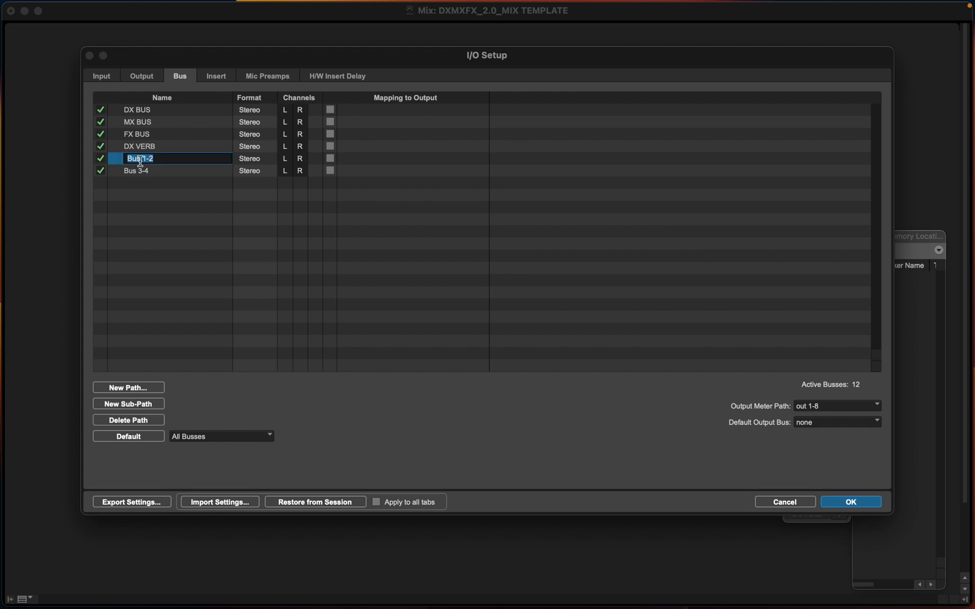
{"action": "key", "text": "BackSpace"}
{"action": "type", "text": "MX VERB"}
{"action": "double_click", "coordinate": [140, 170]}
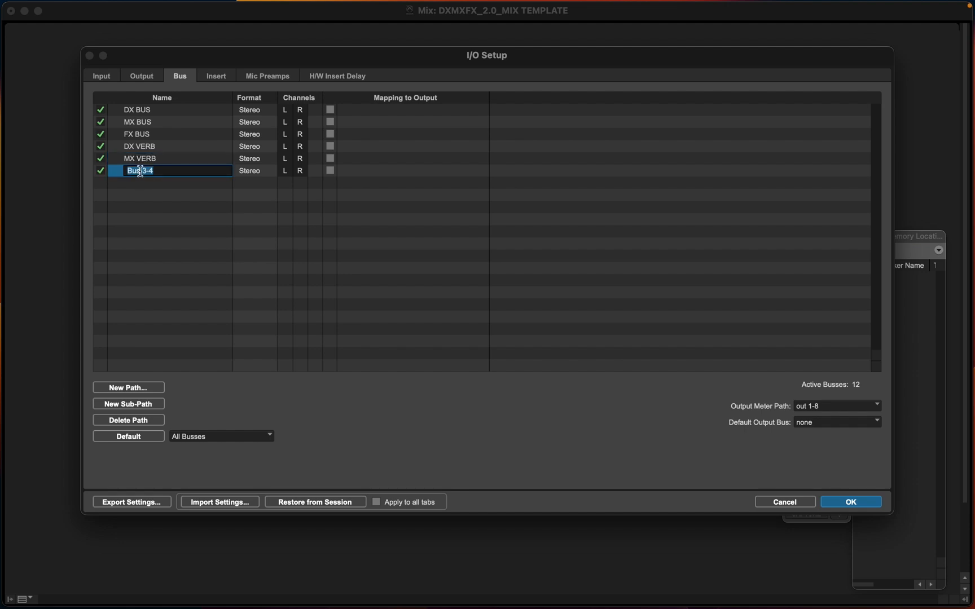
{"action": "type", "text": "FX VERB"}
{"action": "key", "text": "Return"}
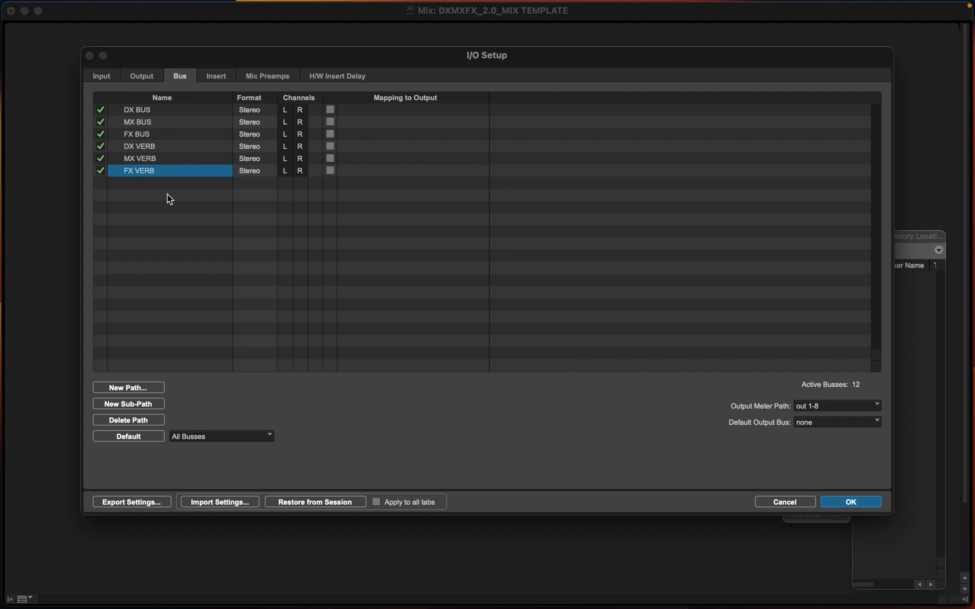
Create a new stereo bus path named FOL BUS
{"action": "key", "text": "super+n"}
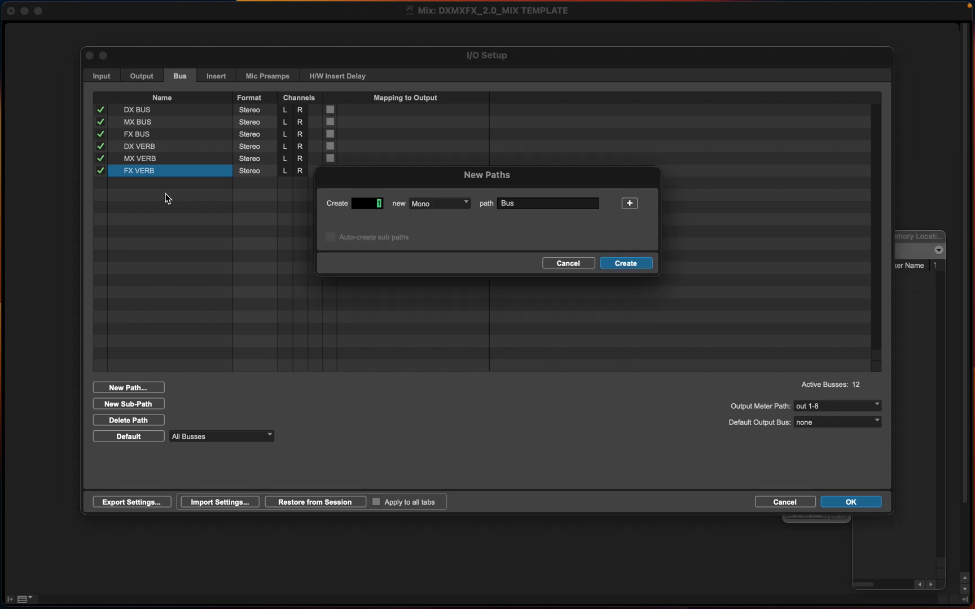
{"action": "left_click", "coordinate": [412, 202]}
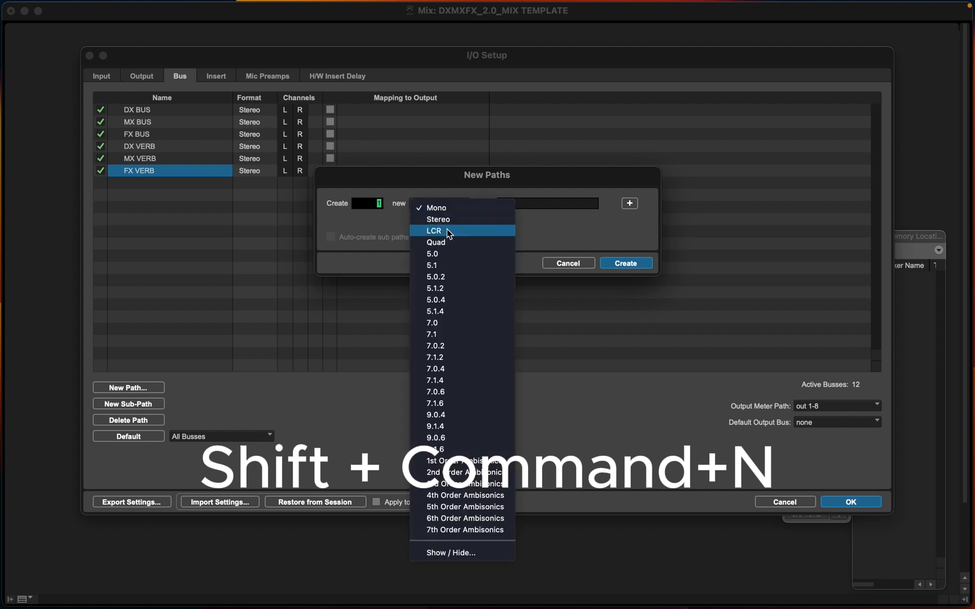
{"action": "left_click", "coordinate": [446, 218]}
{"action": "key", "text": "Tab"}
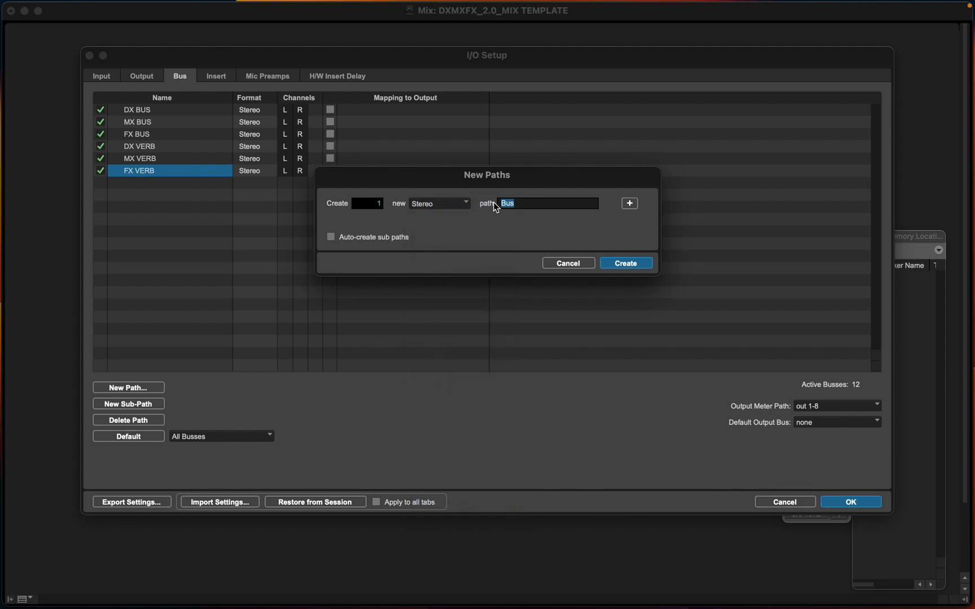
{"action": "type", "text": "FOL BUS"}
{"action": "key", "text": "Return"}
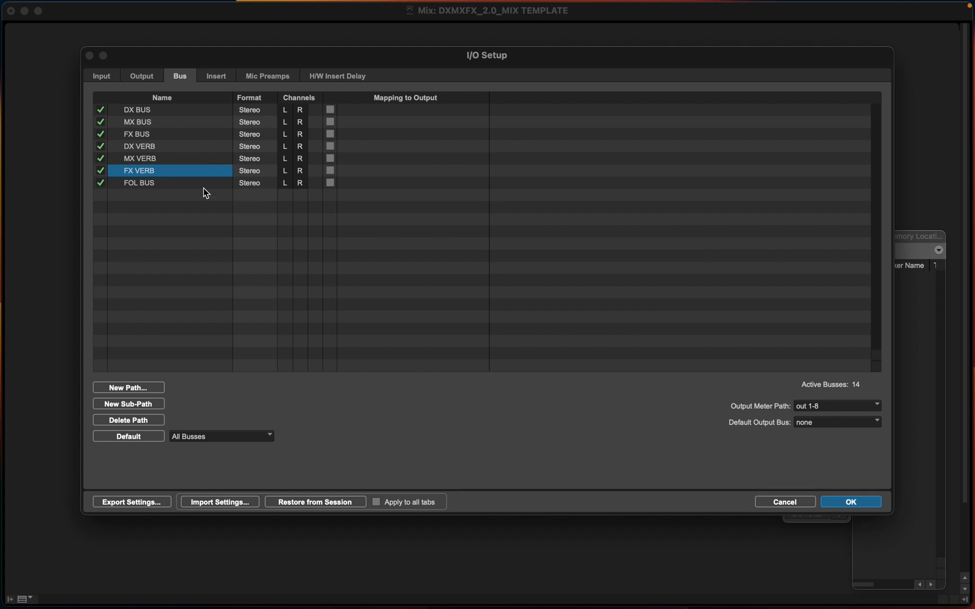
Move FOL BUS up in the bus list to sit directly below FX BUS
{"action": "left_click", "coordinate": [144, 186]}
{"action": "left_click_drag", "start_coordinate": [148, 177], "coordinate": [149, 145]}
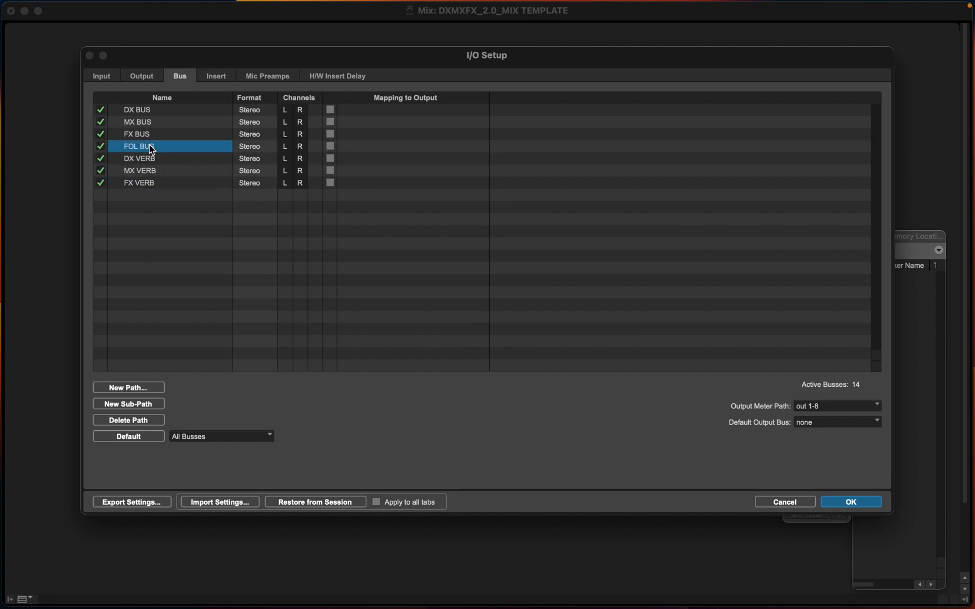
Create another stereo bus path named BG BUS
{"action": "left_click", "coordinate": [136, 387]}
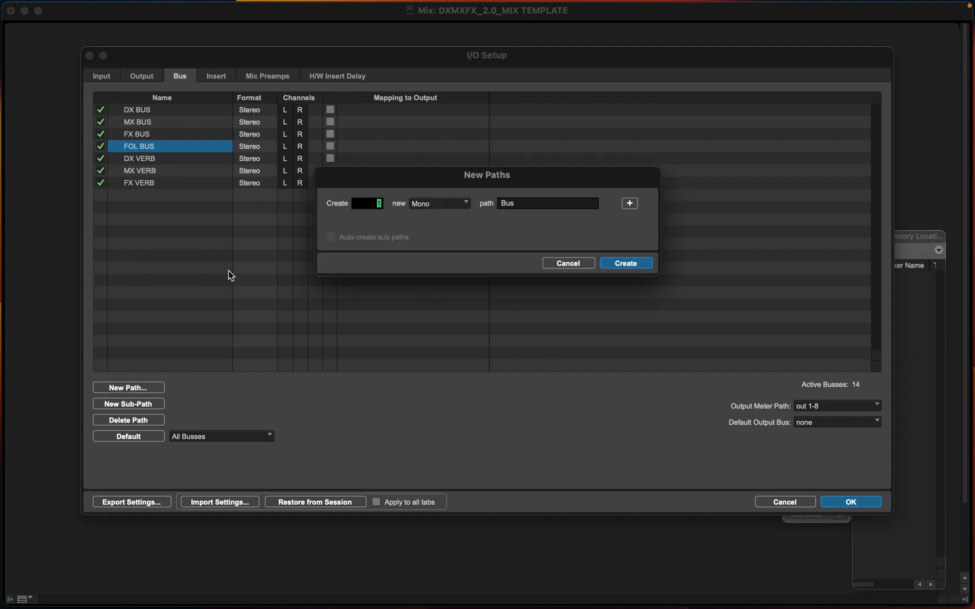
{"action": "left_click", "coordinate": [427, 210]}
{"action": "left_click", "coordinate": [427, 218]}
{"action": "key", "text": "Tab"}
{"action": "type", "text": "BG BUS"}
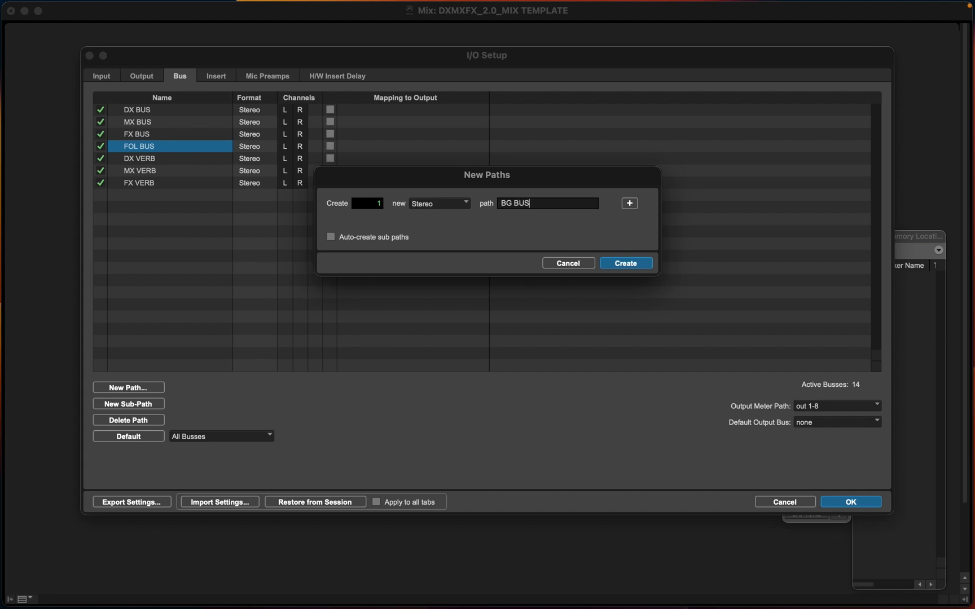
{"action": "key", "text": "Return"}
Move BG BUS above FOL BUS in the bus list and confirm the I/O Setup
{"action": "left_click", "coordinate": [144, 159]}
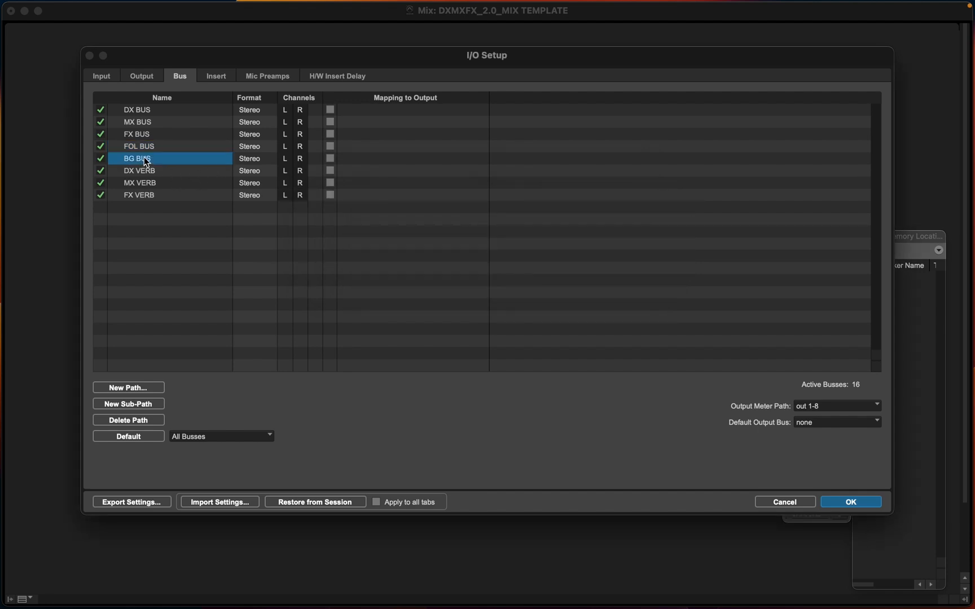
{"action": "left_click_drag", "start_coordinate": [143, 158], "coordinate": [144, 141]}
{"action": "left_click", "coordinate": [143, 111]}
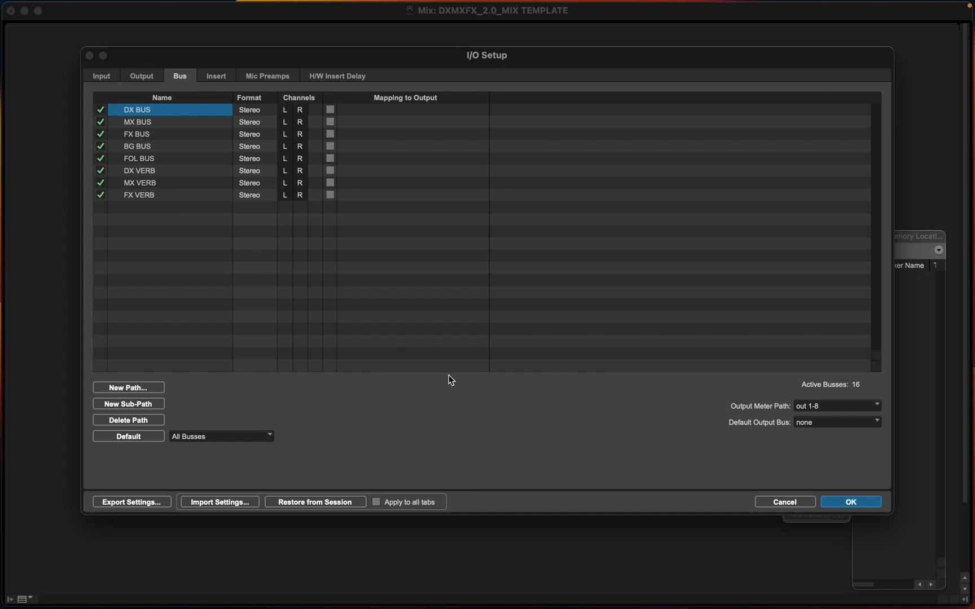
{"action": "left_click", "coordinate": [850, 506]}
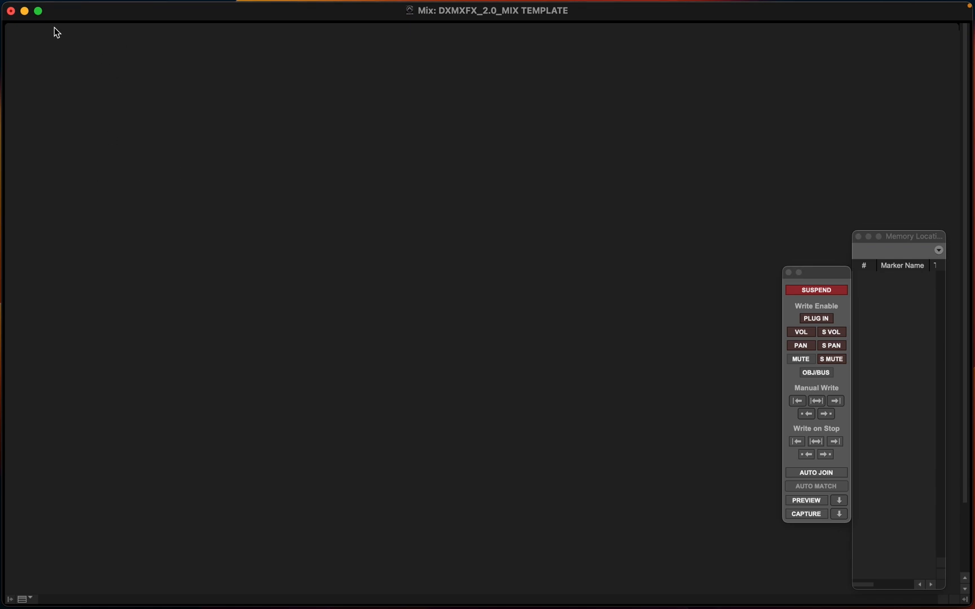
{"action": "mouse_move", "coordinate": [36, 5]}
{"action": "left_click", "coordinate": [94, 8]}
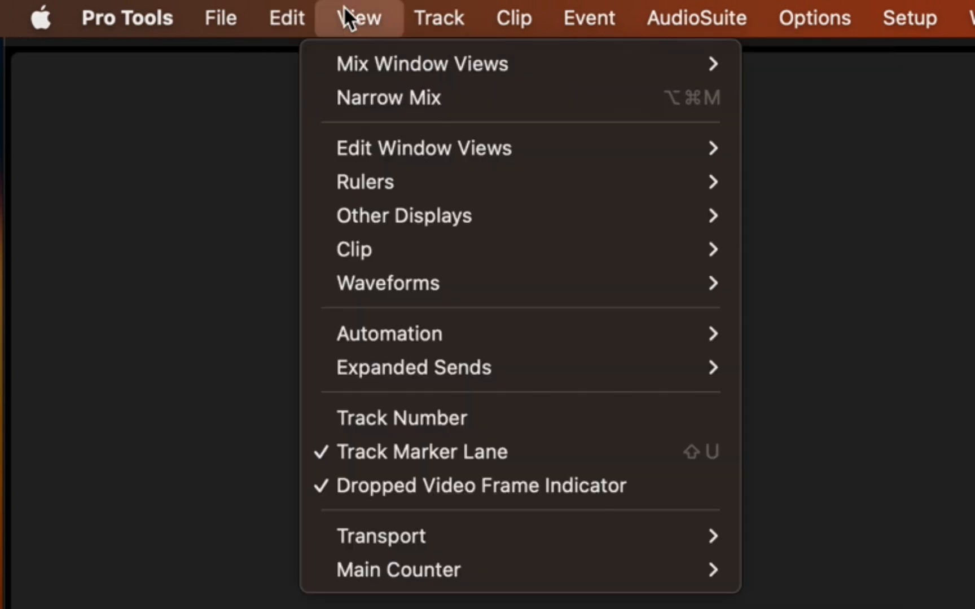
{"action": "mouse_move", "coordinate": [404, 6]}
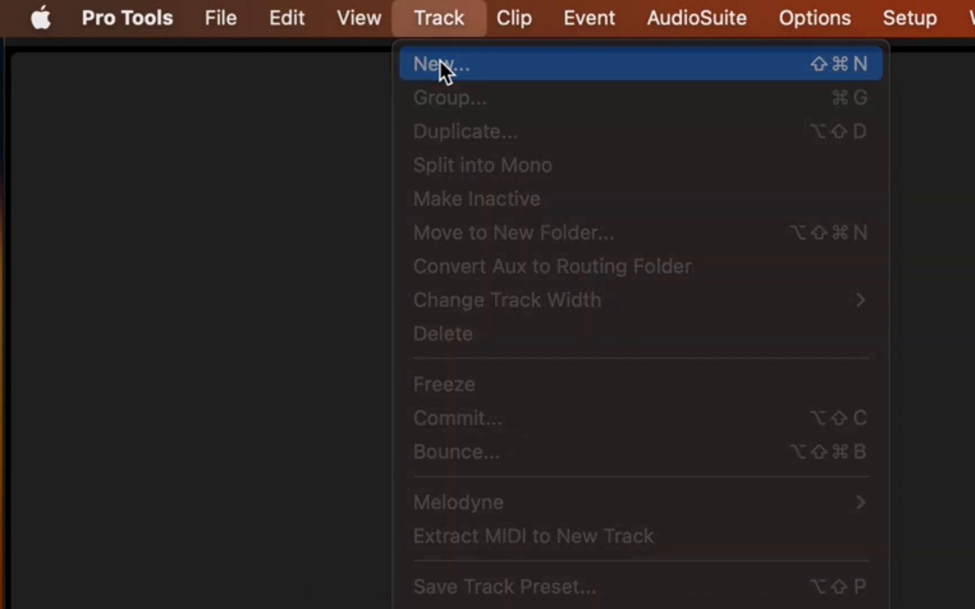
{"action": "left_click", "coordinate": [439, 63]}
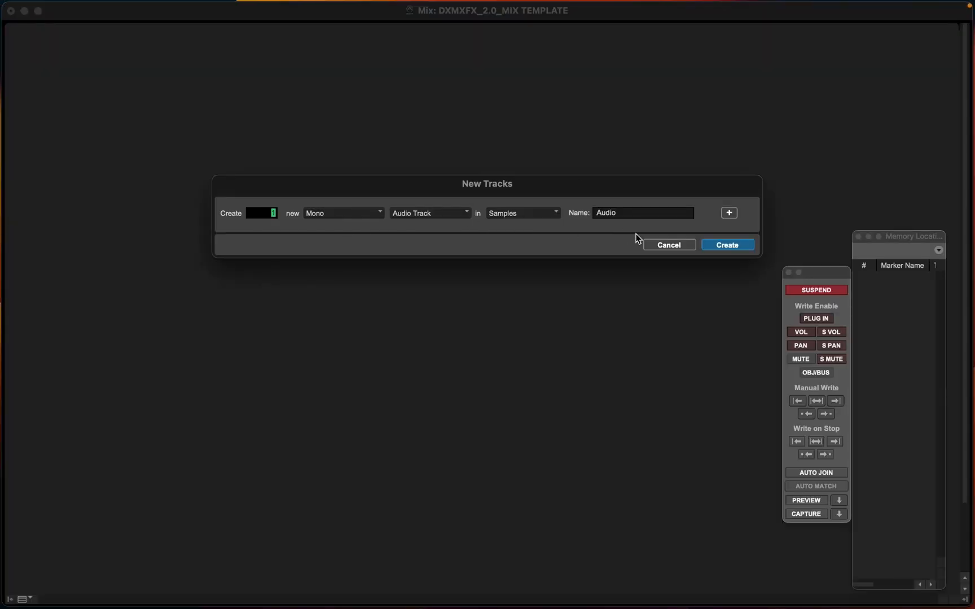
{"action": "left_click", "coordinate": [669, 245]}
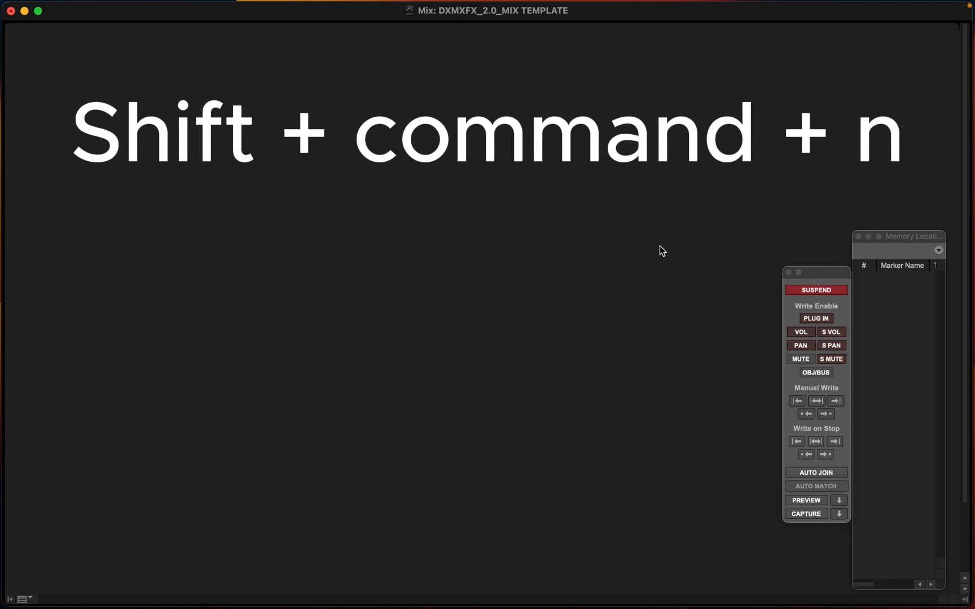
Create 12 new mono audio tracks named DX
{"action": "key", "text": "shift+super+n"}
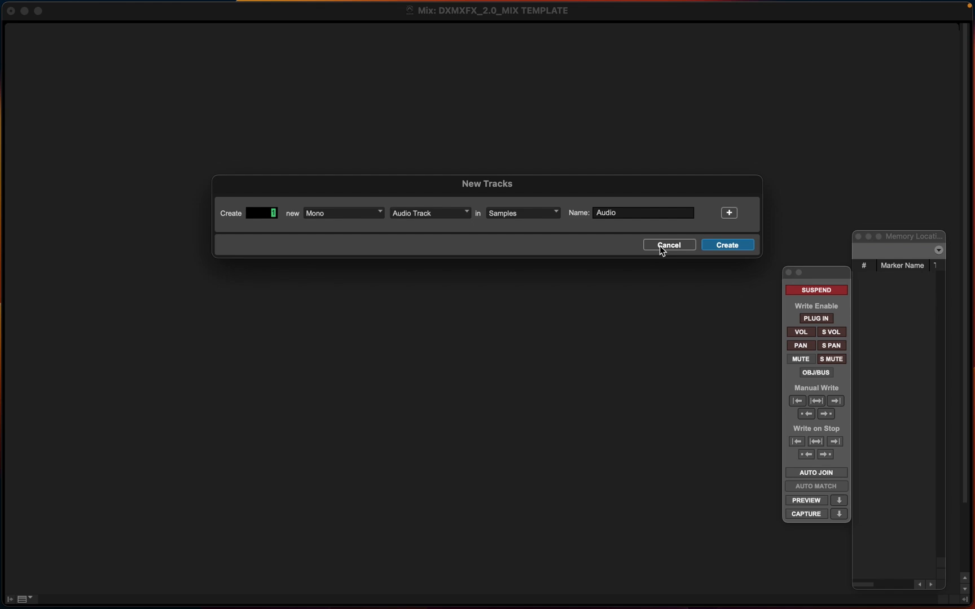
{"action": "type", "text": "12"}
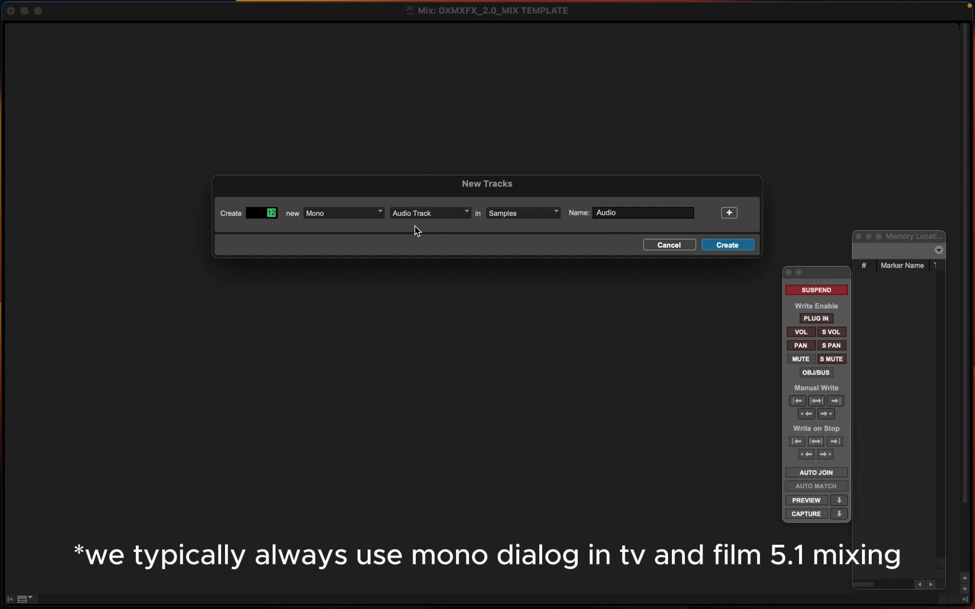
{"action": "left_click", "coordinate": [353, 216]}
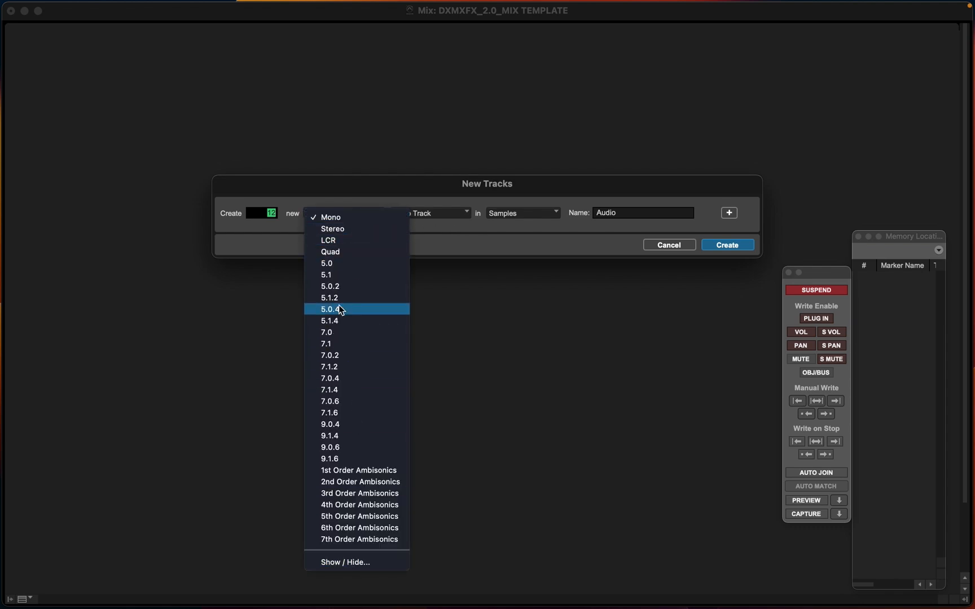
{"action": "left_click", "coordinate": [344, 200]}
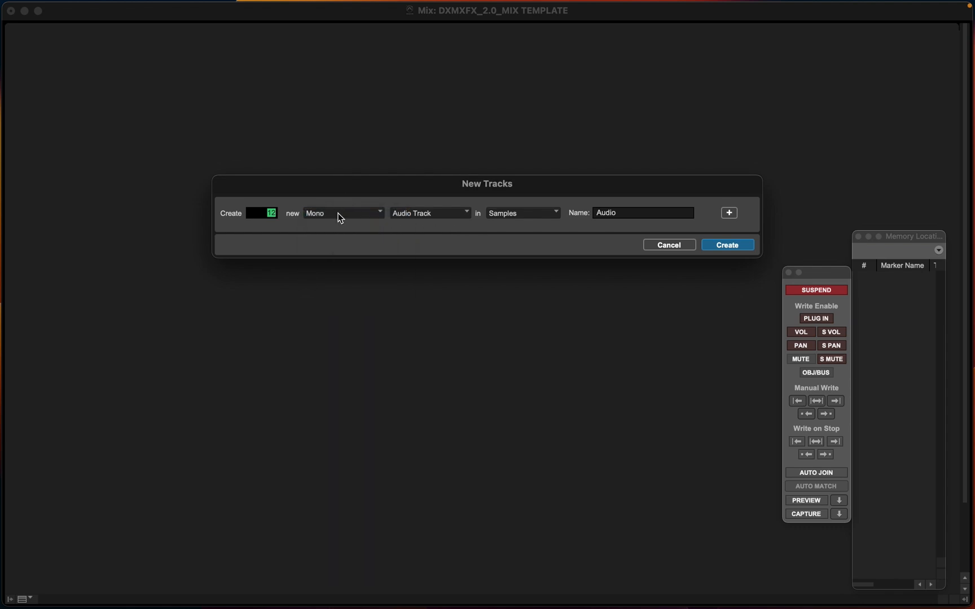
{"action": "left_click", "coordinate": [439, 214]}
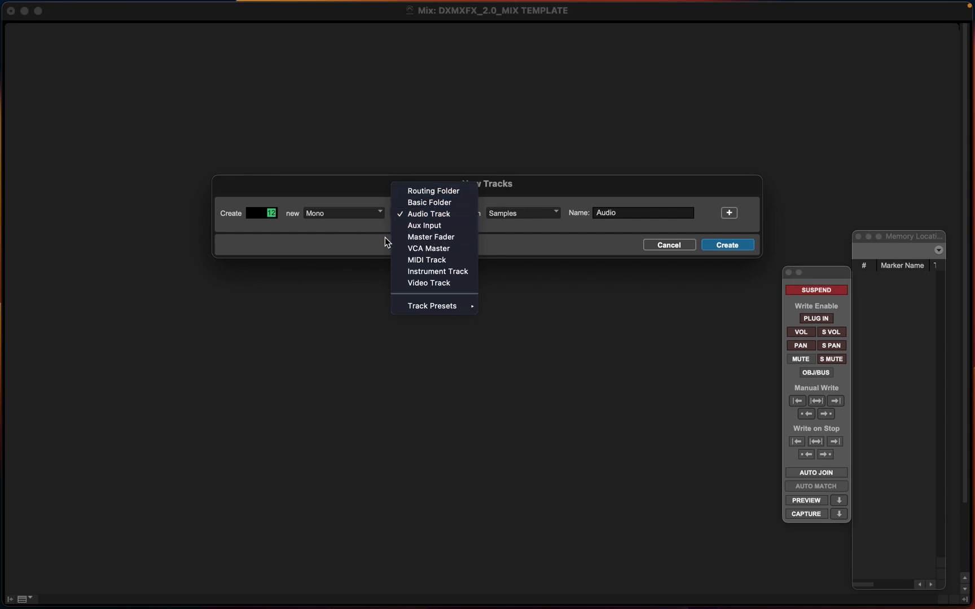
{"action": "left_click", "coordinate": [358, 238]}
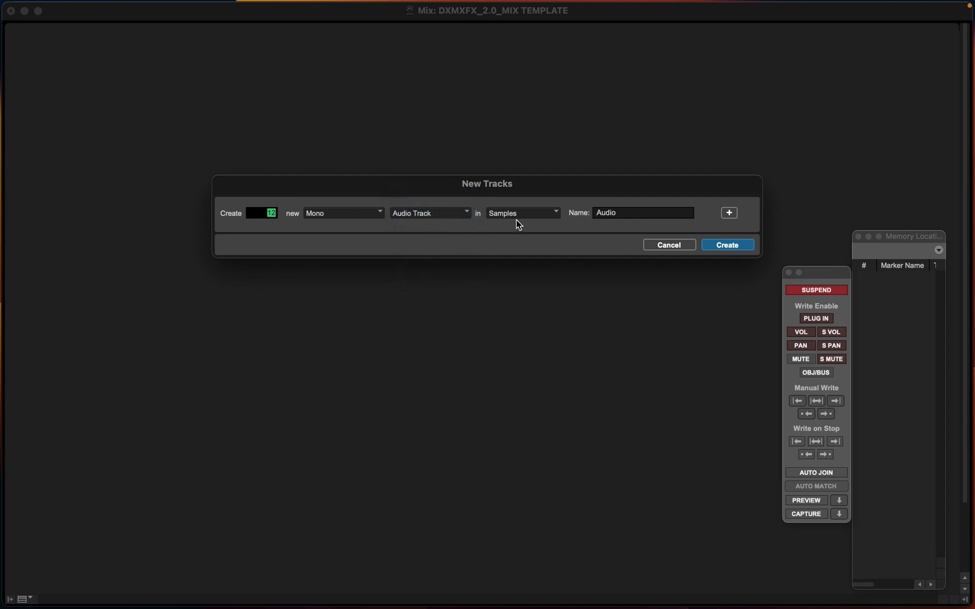
{"action": "left_click", "coordinate": [449, 198]}
{"action": "double_click", "coordinate": [615, 214]}
{"action": "type", "text": "DX"}
{"action": "key", "text": "Return"}
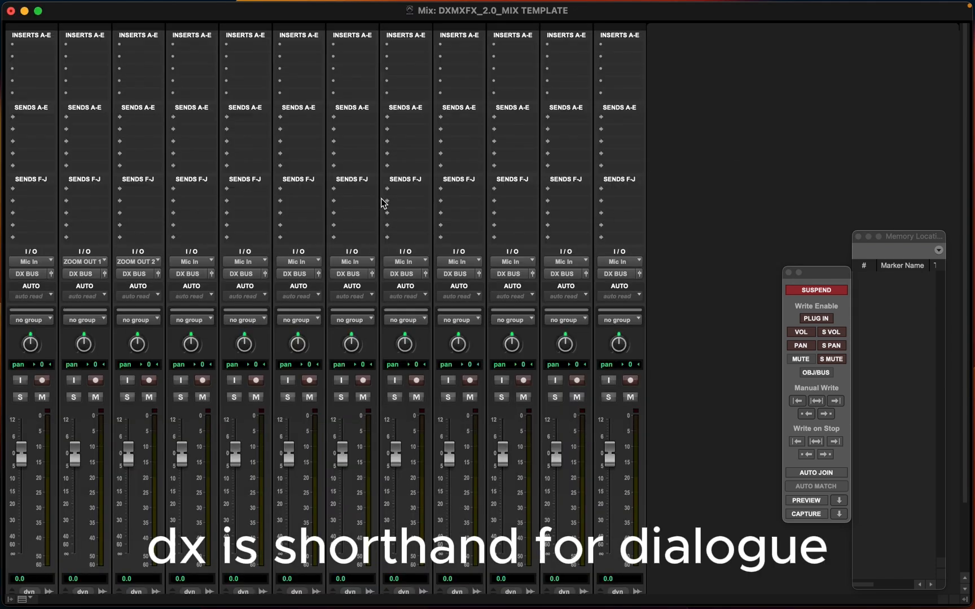
{"action": "key", "text": "super+equal"}
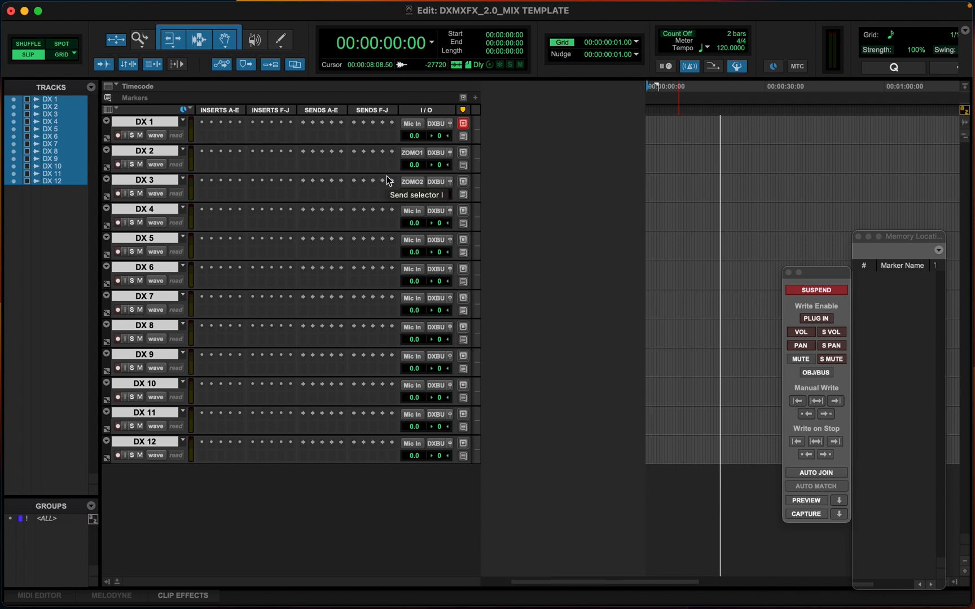
{"action": "left_click", "coordinate": [165, 440]}
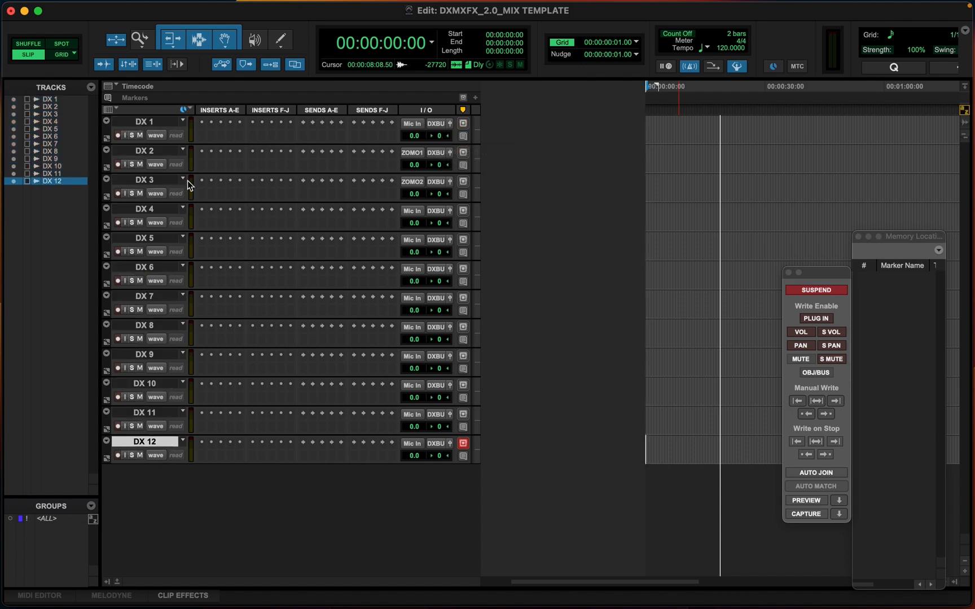
{"action": "left_click", "coordinate": [164, 120], "text": "shift"}
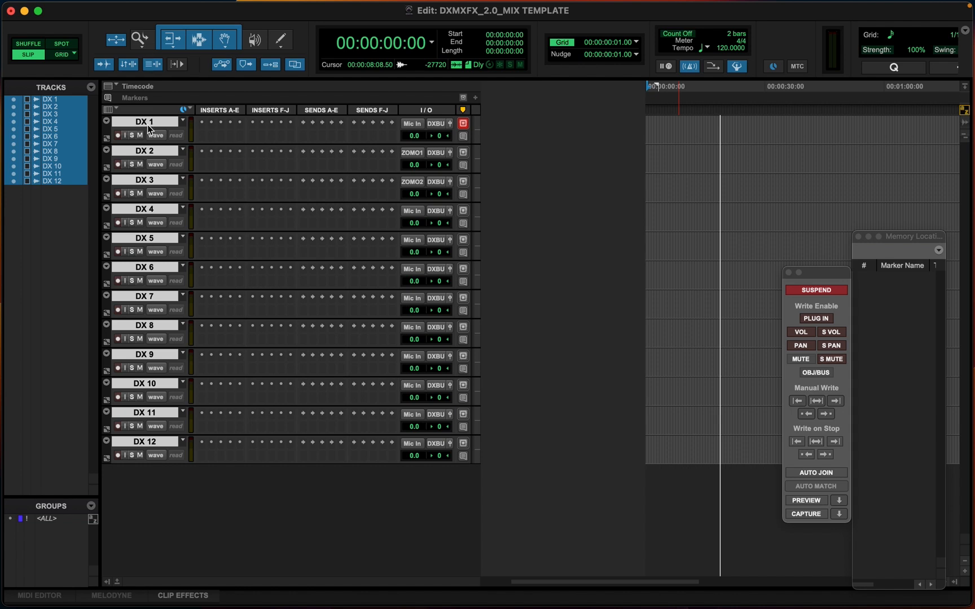
{"action": "left_click", "coordinate": [151, 120], "text": "super"}
{"action": "left_click", "coordinate": [150, 120]}
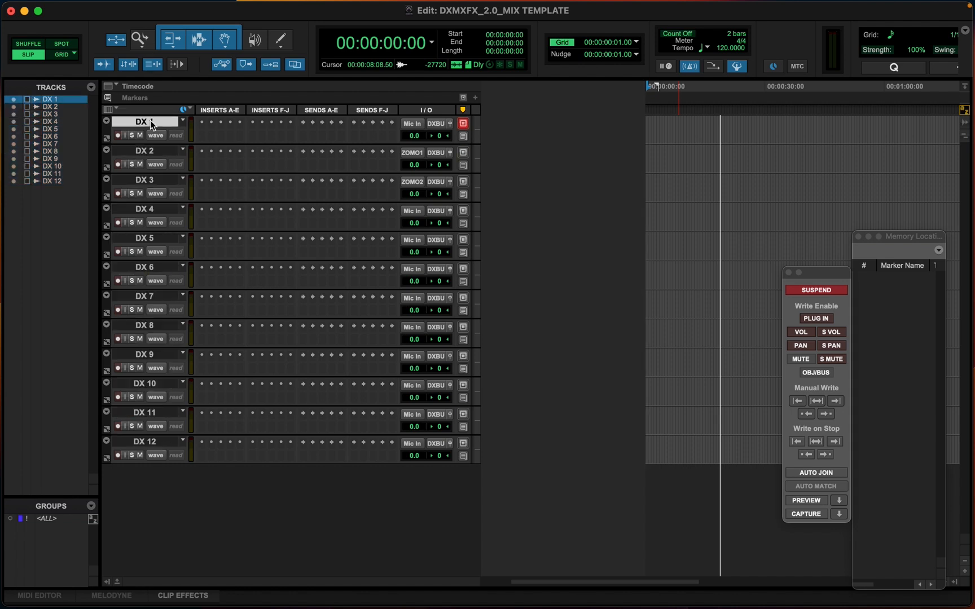
{"action": "left_click", "coordinate": [153, 151]}
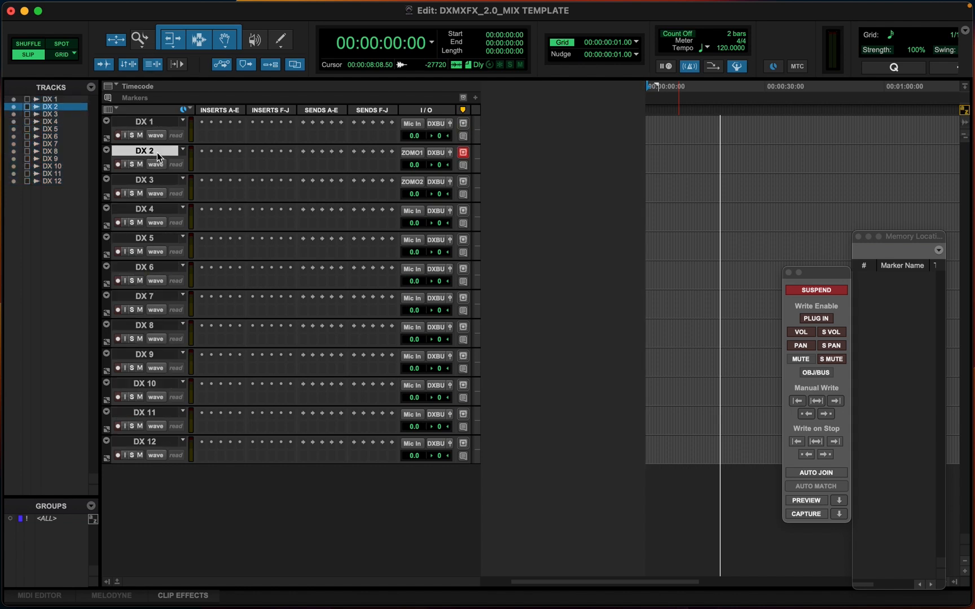
{"action": "left_click", "coordinate": [147, 186], "text": "shift"}
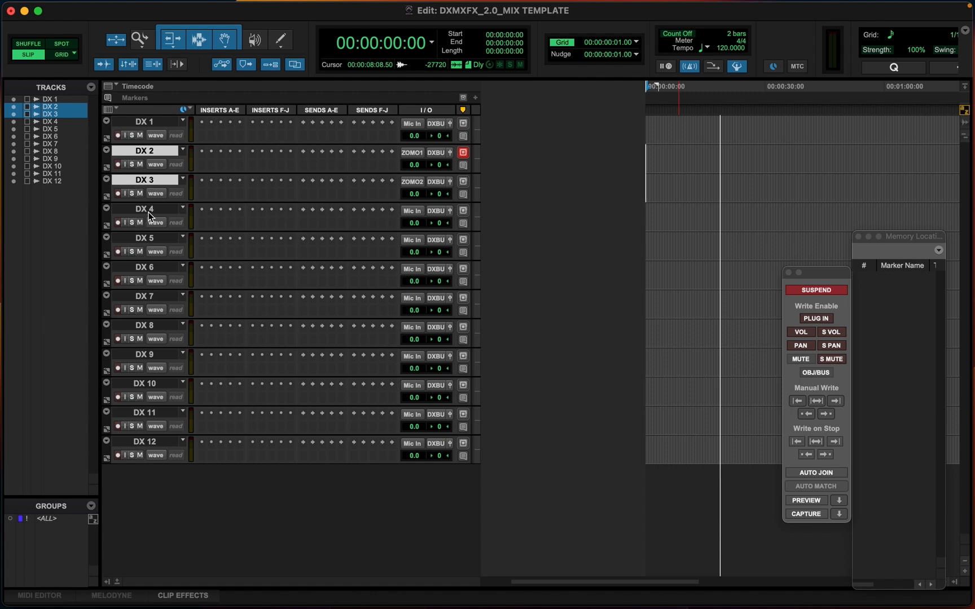
{"action": "left_click", "coordinate": [149, 212], "text": "shift"}
{"action": "left_click", "coordinate": [142, 238], "text": "shift"}
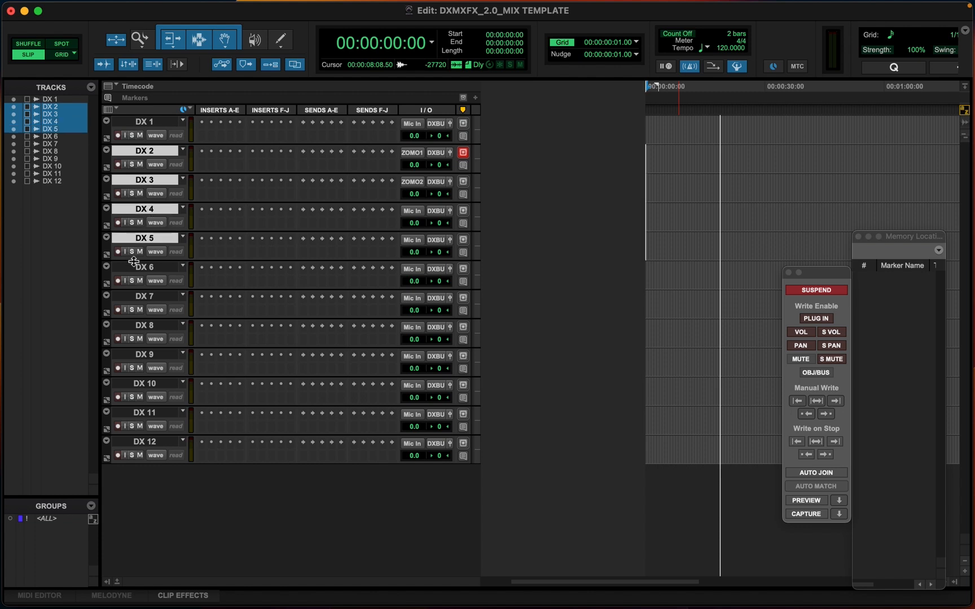
{"action": "left_click", "coordinate": [142, 271], "text": "shift"}
{"action": "left_click", "coordinate": [144, 236], "text": "shift"}
{"action": "left_click", "coordinate": [151, 211], "text": "shift"}
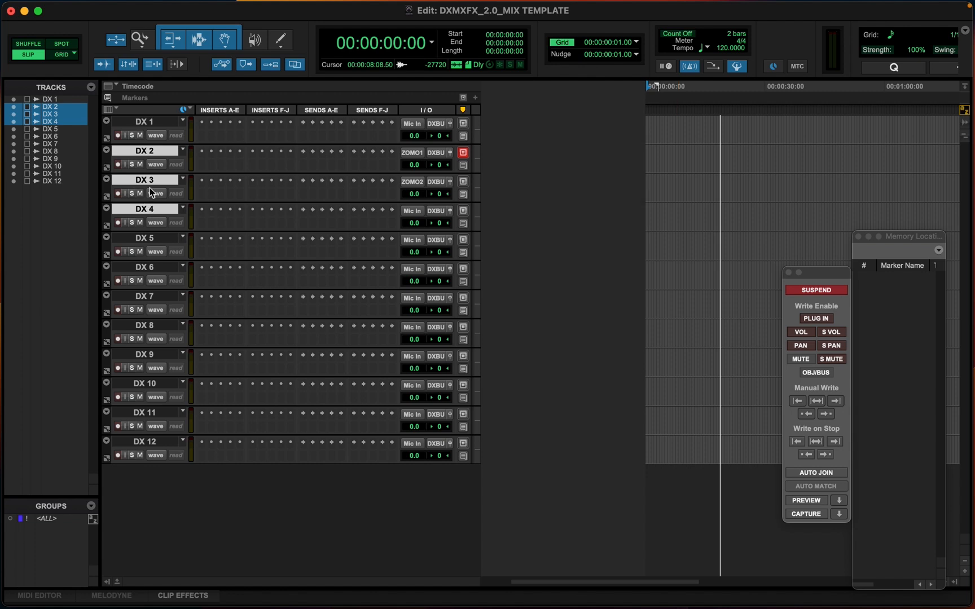
{"action": "left_click", "coordinate": [146, 240], "text": "shift"}
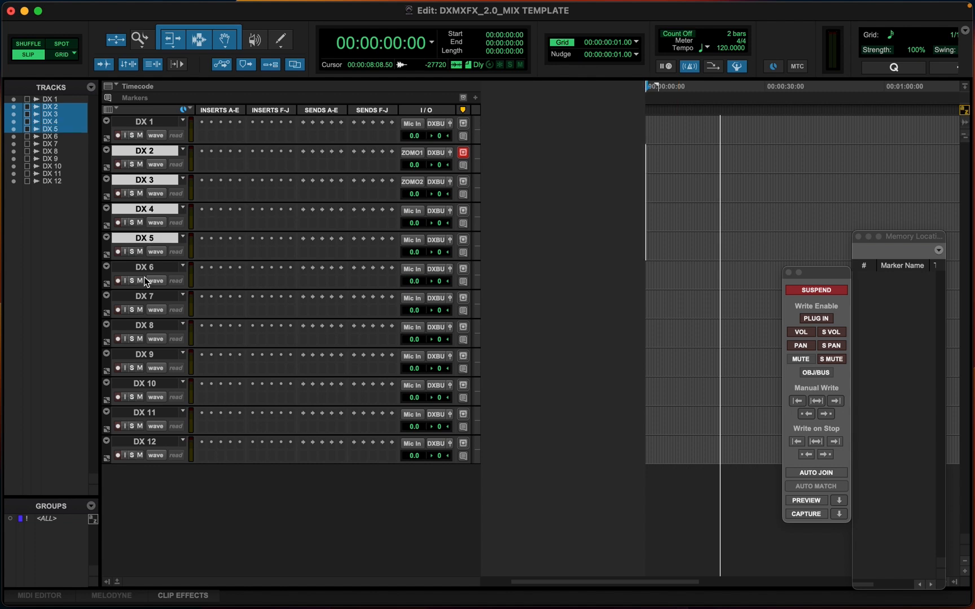
{"action": "left_click", "coordinate": [163, 233], "text": "shift"}
{"action": "left_click", "coordinate": [155, 211], "text": "shift"}
{"action": "left_click", "coordinate": [157, 178], "text": "shift"}
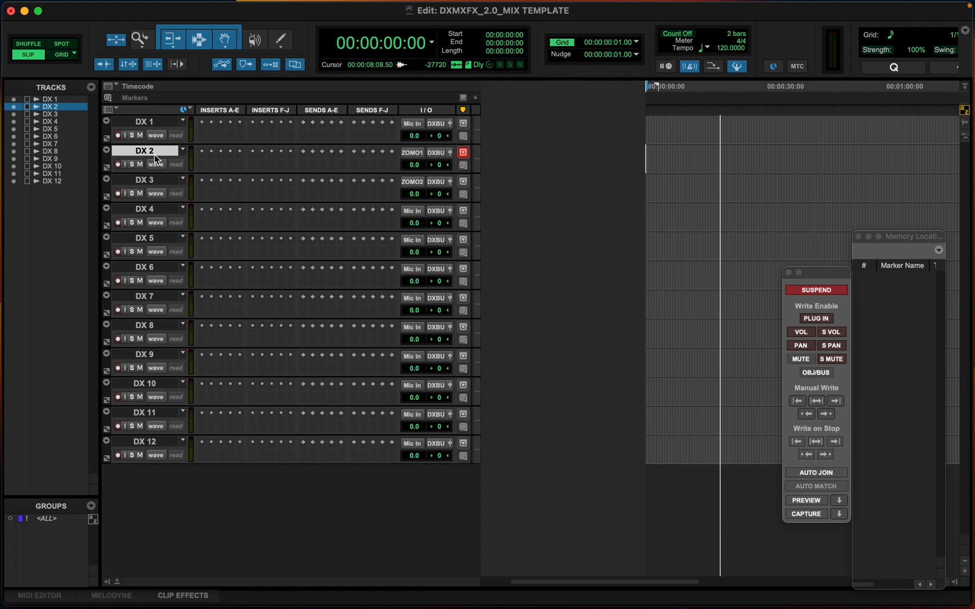
{"action": "left_click", "coordinate": [155, 154], "text": "shift"}
{"action": "left_click", "coordinate": [151, 354]}
{"action": "left_click", "coordinate": [148, 269], "text": "super"}
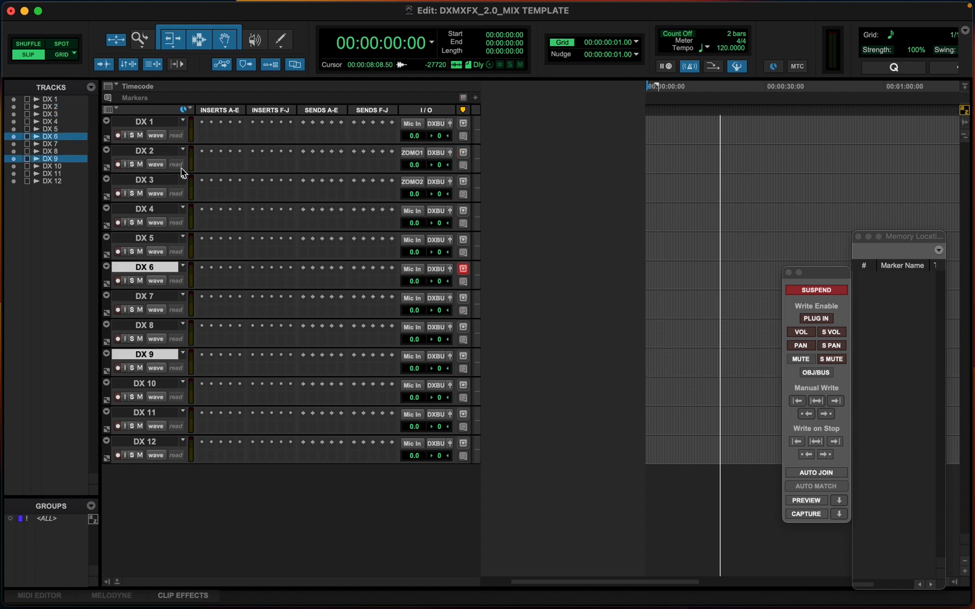
Select all twelve DX tracks and give them a blue track color
{"action": "left_click", "coordinate": [151, 122]}
{"action": "left_click", "coordinate": [148, 442], "text": "shift"}
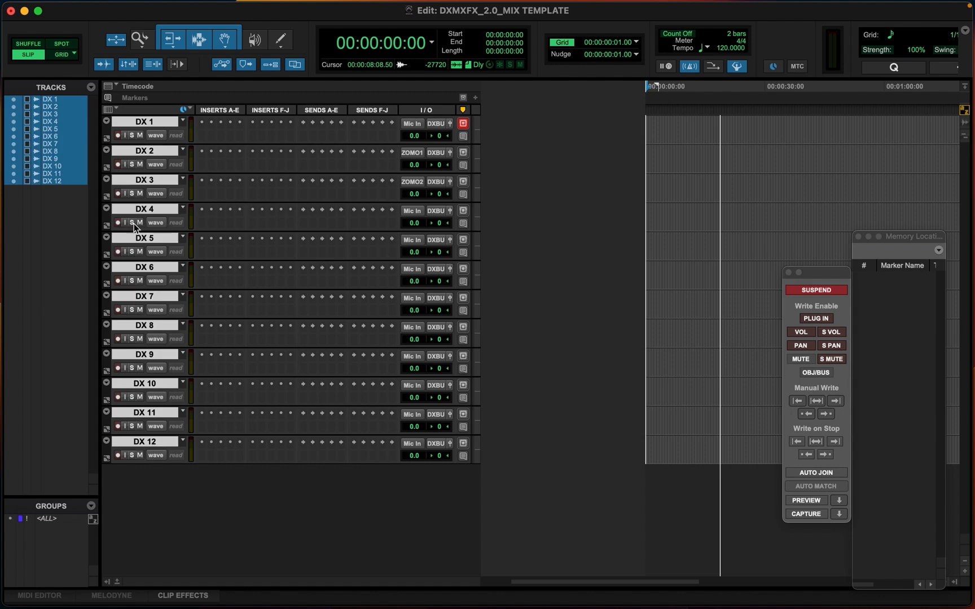
{"action": "double_click", "coordinate": [107, 157]}
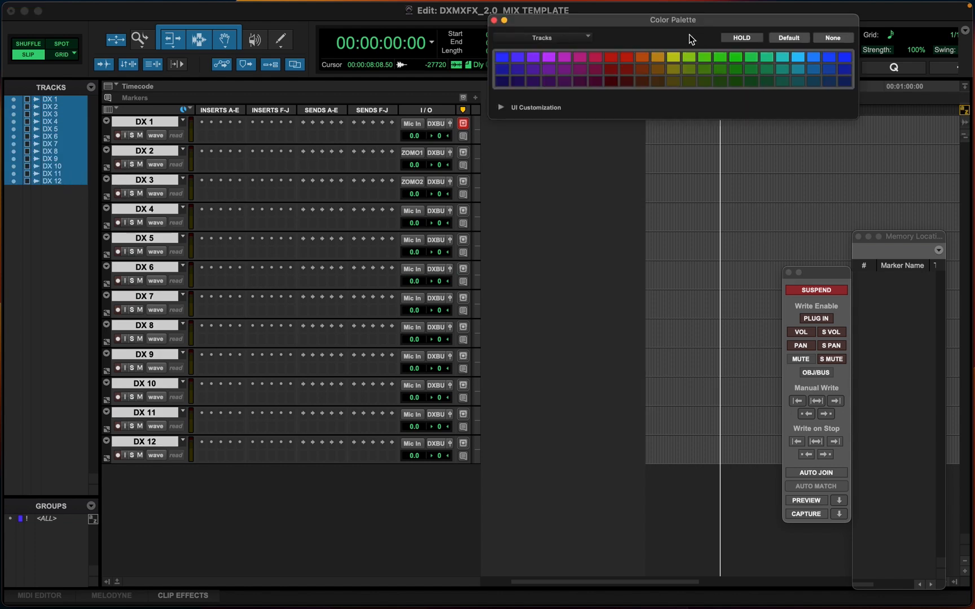
{"action": "left_click", "coordinate": [501, 61]}
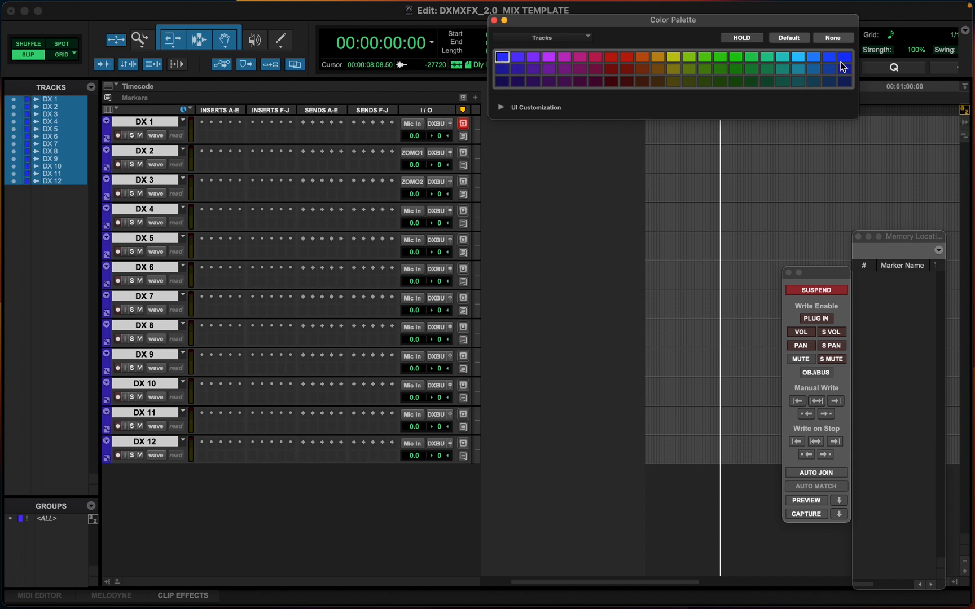
Change the twelve selected DX tracks to a darker blue track color
{"action": "left_click", "coordinate": [843, 61]}
{"action": "left_click", "coordinate": [844, 69]}
{"action": "left_click", "coordinate": [153, 443]}
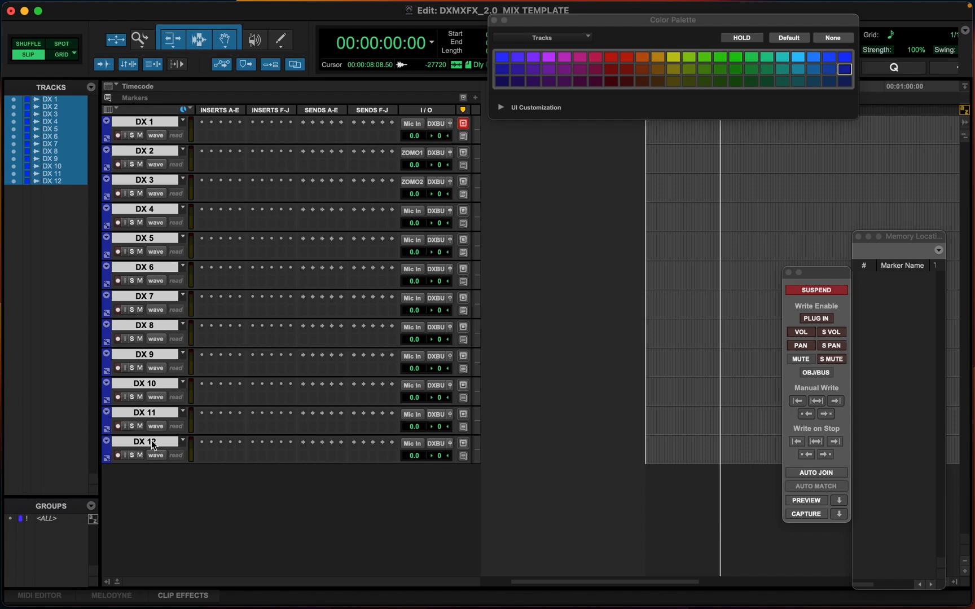
Create one stereo Aux Input track named DX CHAIN
{"action": "key", "text": "shift+super+n"}
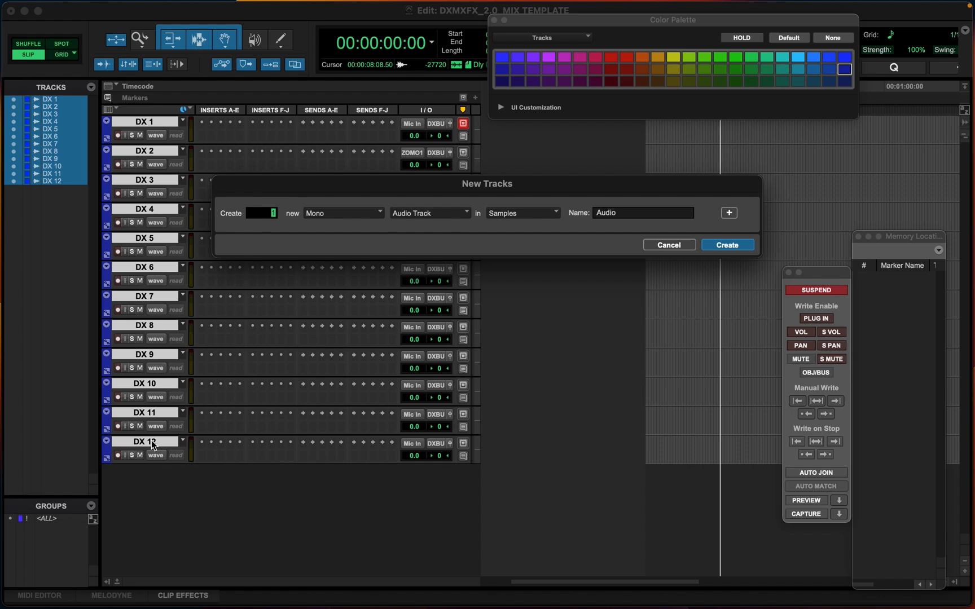
{"action": "left_click", "coordinate": [339, 213]}
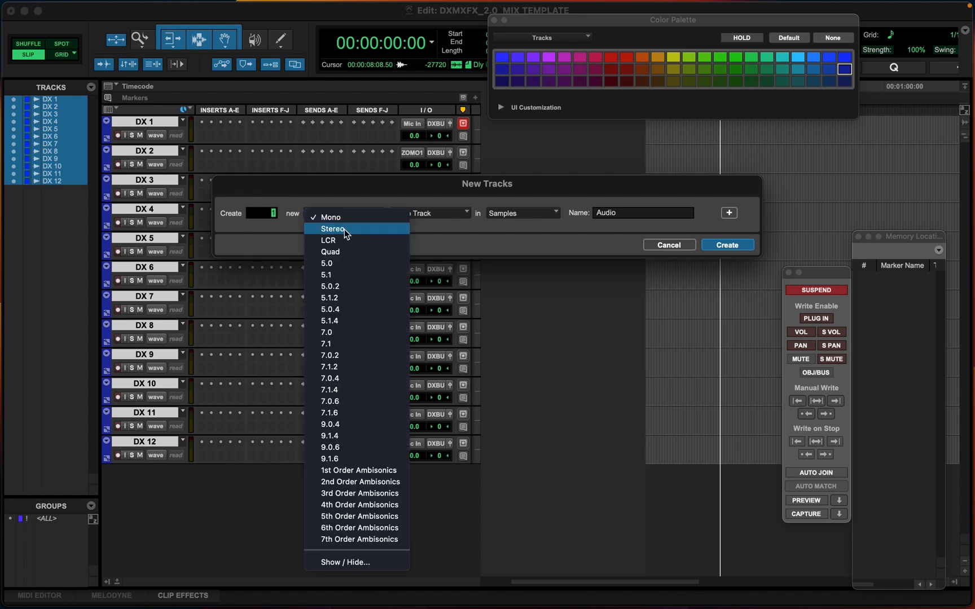
{"action": "left_click", "coordinate": [344, 229]}
{"action": "left_click", "coordinate": [460, 219]}
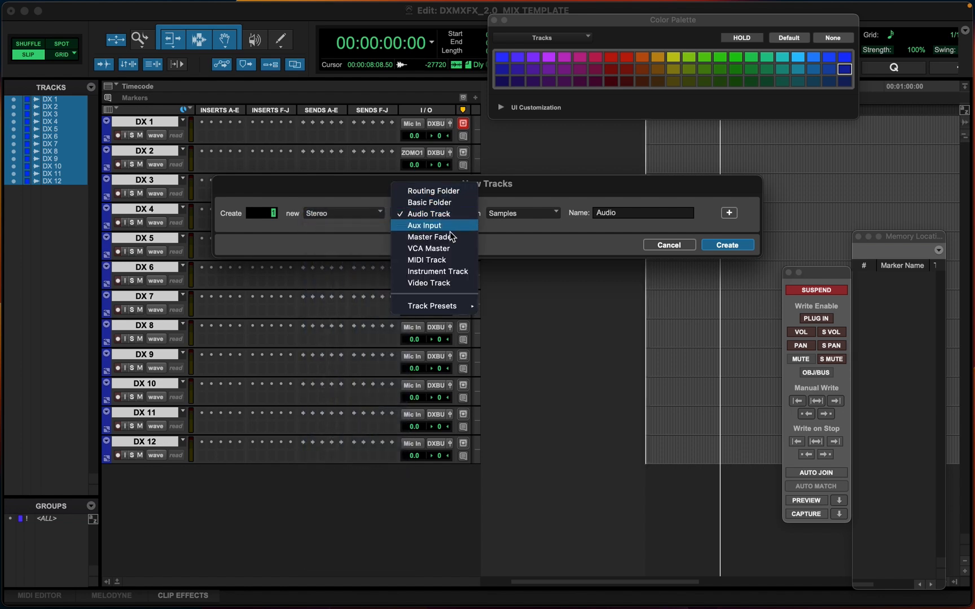
{"action": "left_click", "coordinate": [445, 226]}
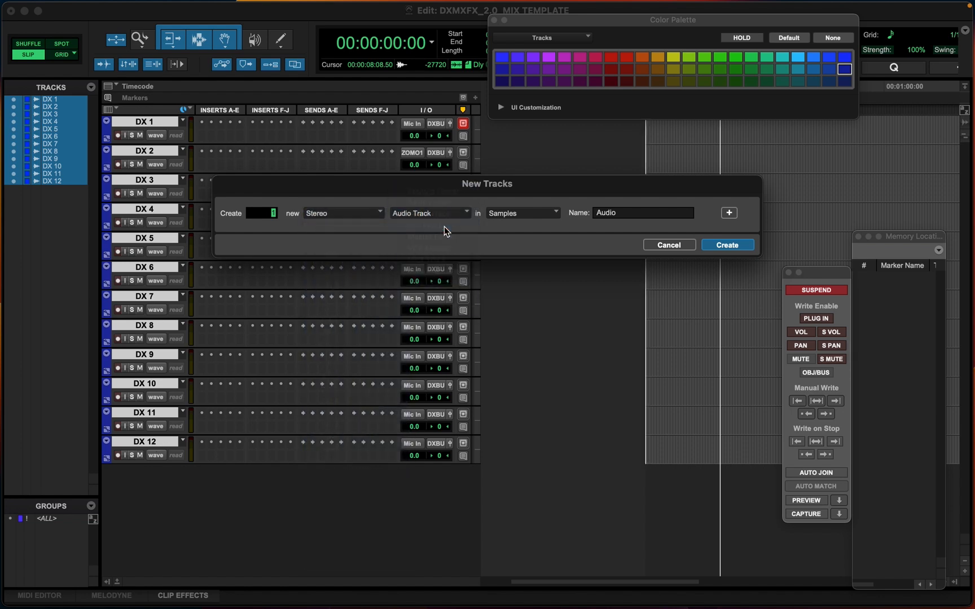
{"action": "left_click", "coordinate": [623, 213]}
{"action": "double_click", "coordinate": [632, 215]}
{"action": "key", "text": "Left"}
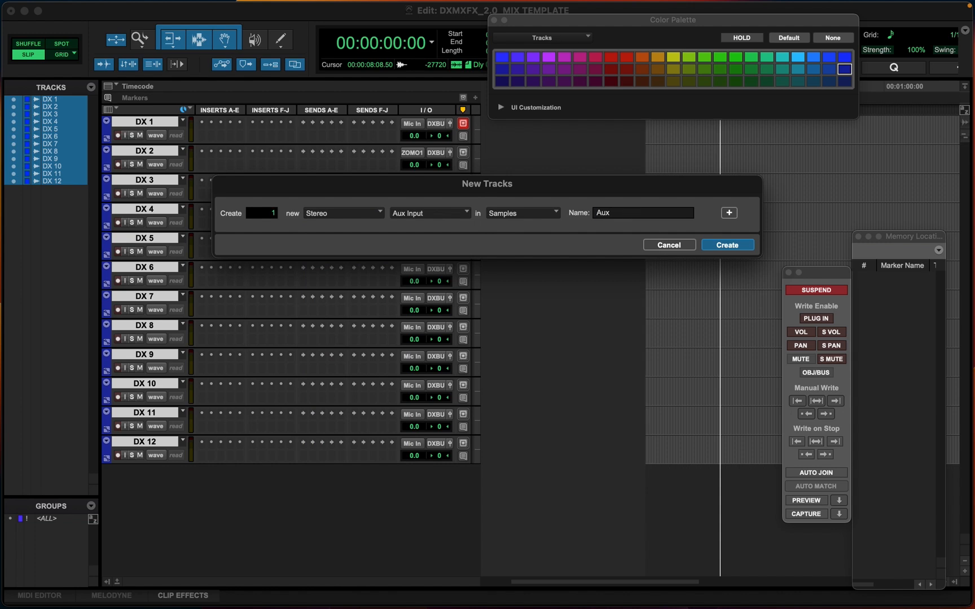
{"action": "type", "text": "DX"}
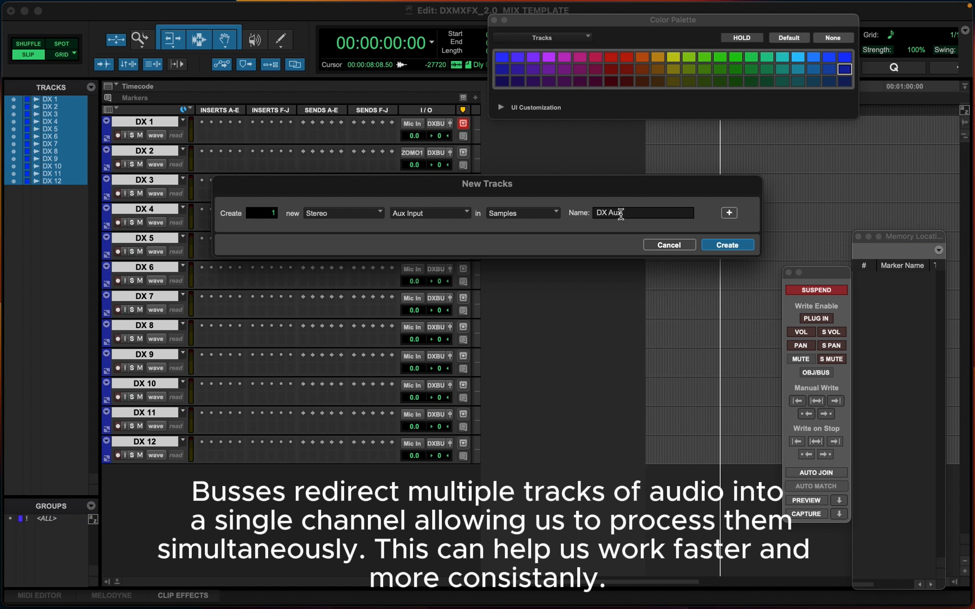
{"action": "double_click", "coordinate": [651, 213]}
{"action": "type", "text": "CHAIN"}
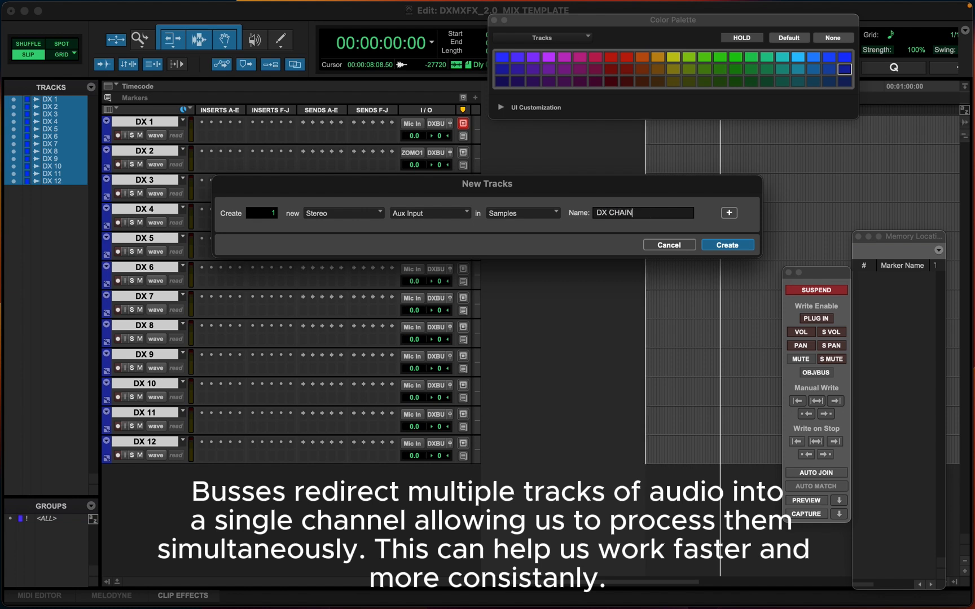
{"action": "key", "text": "Return"}
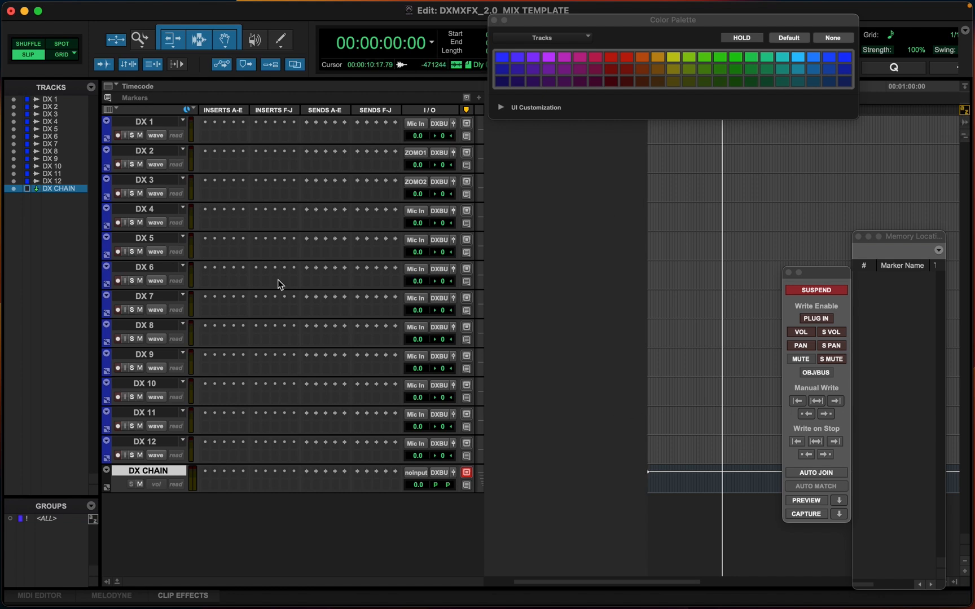
Create another stereo Aux Input track named DX BUS below DX CHAIN
{"action": "left_click", "coordinate": [148, 128]}
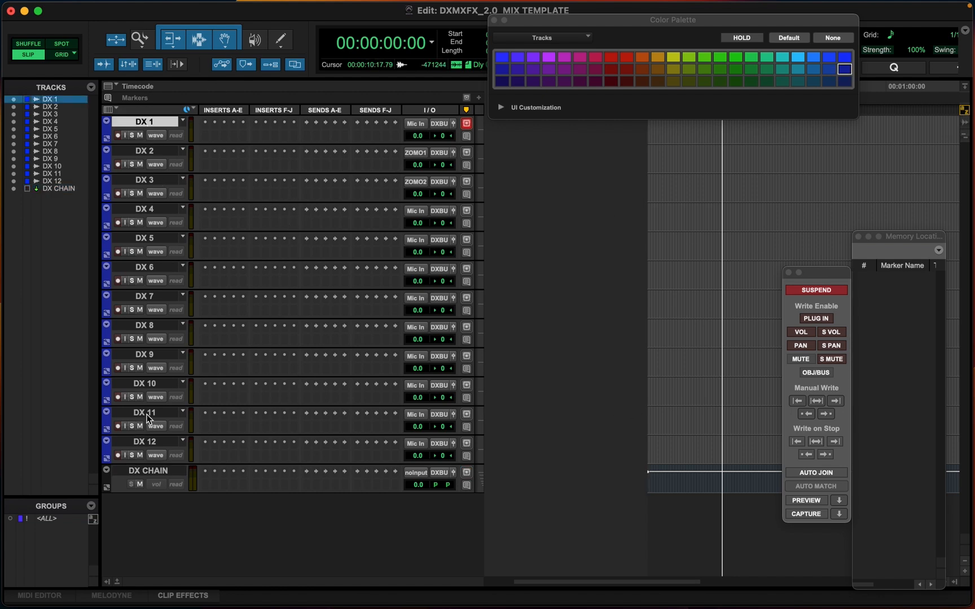
{"action": "left_click", "coordinate": [149, 477]}
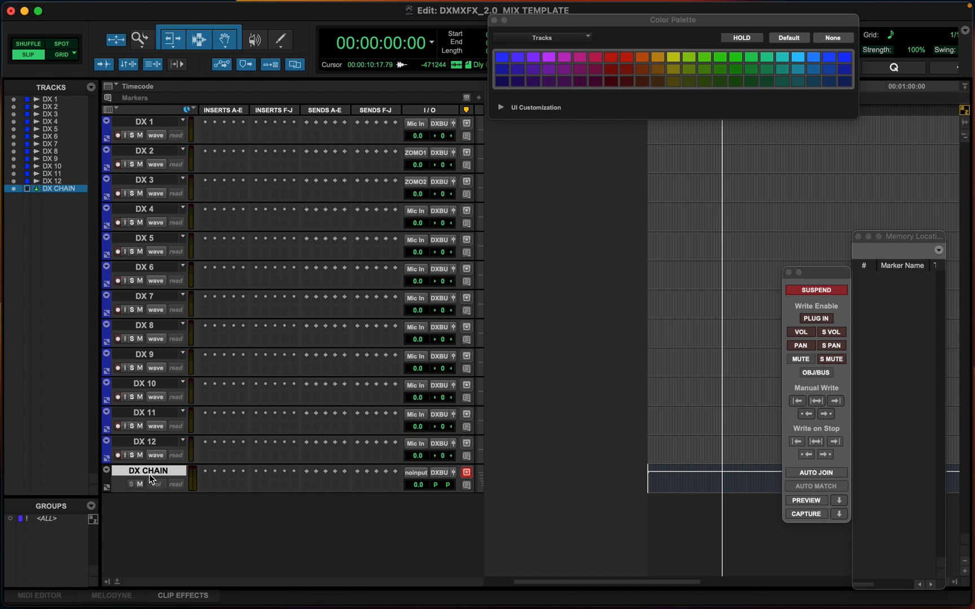
{"action": "key", "text": "shift+super+n"}
{"action": "key", "text": "super+Down"}
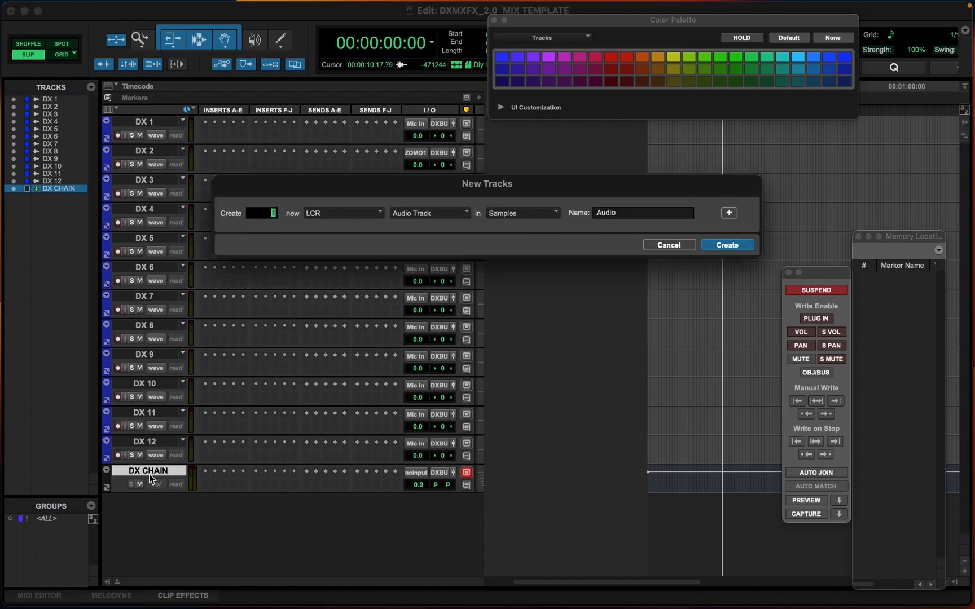
{"action": "key", "text": "super+Down"}
{"action": "key", "text": "super+Left"}
{"action": "key", "text": "super+Left"}
{"action": "key", "text": "super+Left"}
{"action": "key", "text": "super+Left"}
{"action": "key", "text": "super+Down"}
{"action": "key", "text": "super+Down"}
{"action": "double_click", "coordinate": [612, 211]}
{"action": "type", "text": "DX"}
{"action": "key", "text": "Return"}
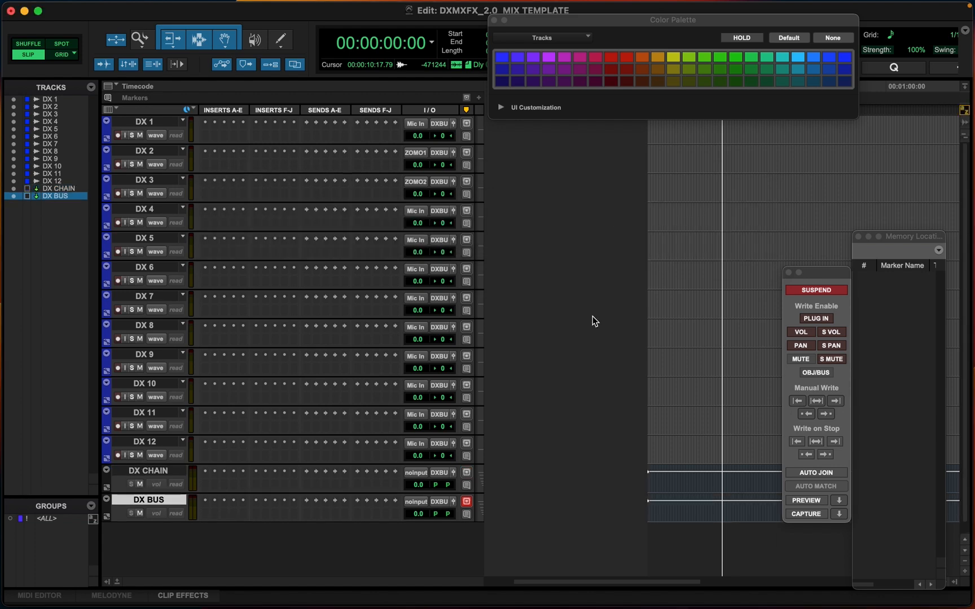
Select DX CHAIN and DX BUS and give both tracks a green color
{"action": "left_click", "coordinate": [139, 476]}
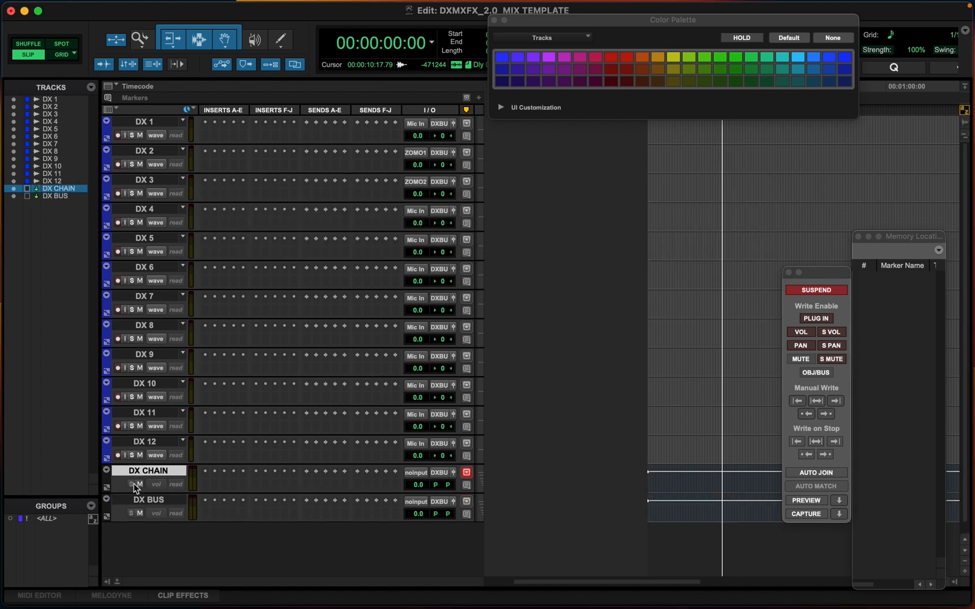
{"action": "left_click", "coordinate": [135, 500], "text": "shift"}
{"action": "double_click", "coordinate": [109, 483]}
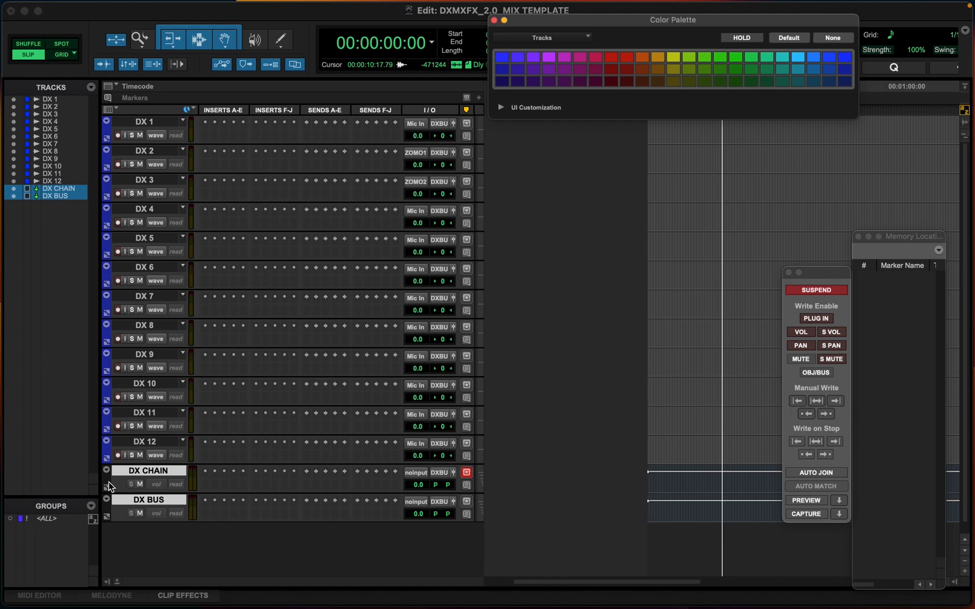
{"action": "left_click", "coordinate": [721, 57]}
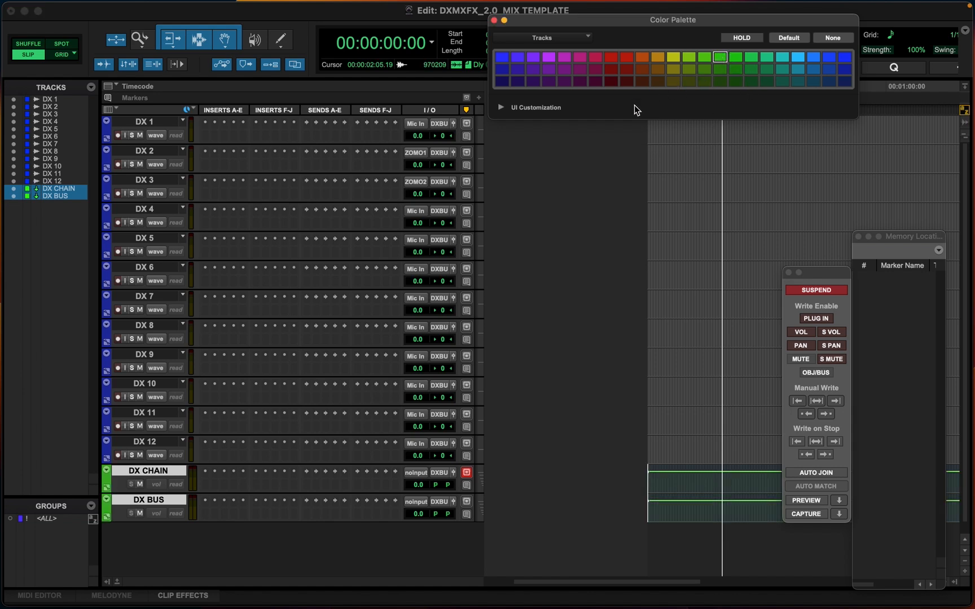
Switch to the Mix window and examine the DX, DX CHAIN and DX BUS channel strips
{"action": "left_click_drag", "start_coordinate": [541, 19], "coordinate": [657, 19]}
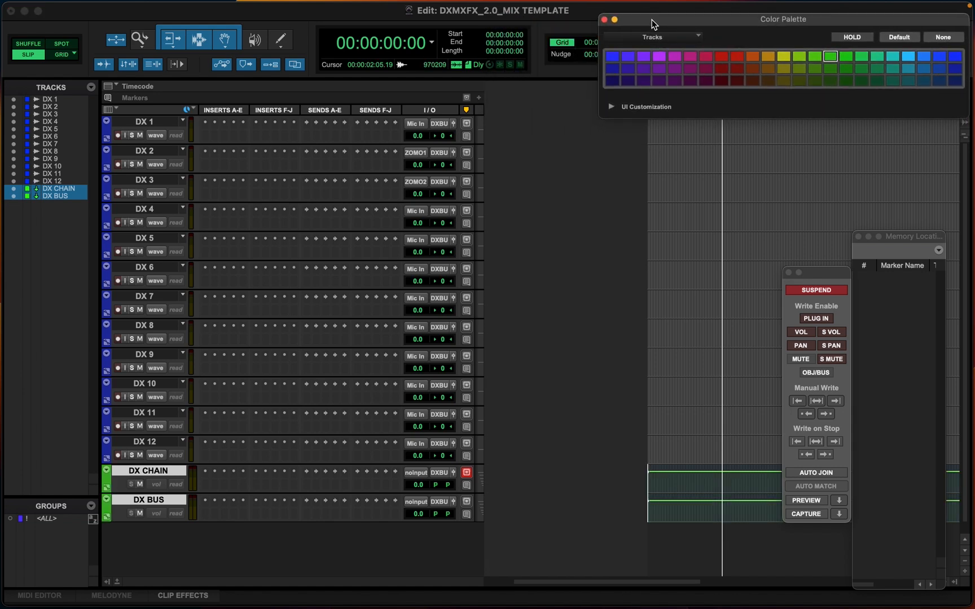
{"action": "scroll", "coordinate": [224, 402], "scroll_direction": "down", "scroll_amount": 1}
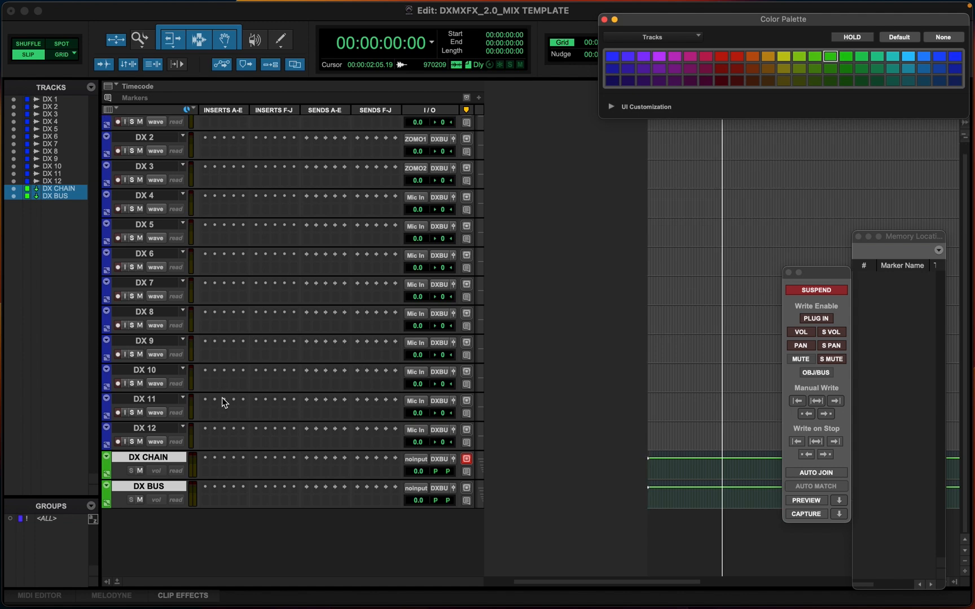
{"action": "scroll", "coordinate": [225, 402], "scroll_direction": "up", "scroll_amount": 1}
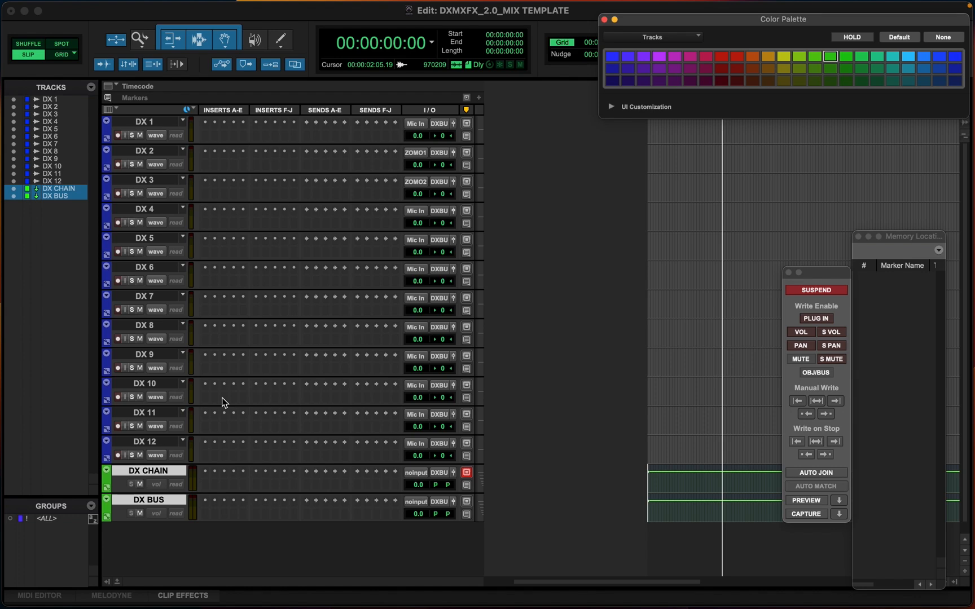
{"action": "key", "text": "super+equal"}
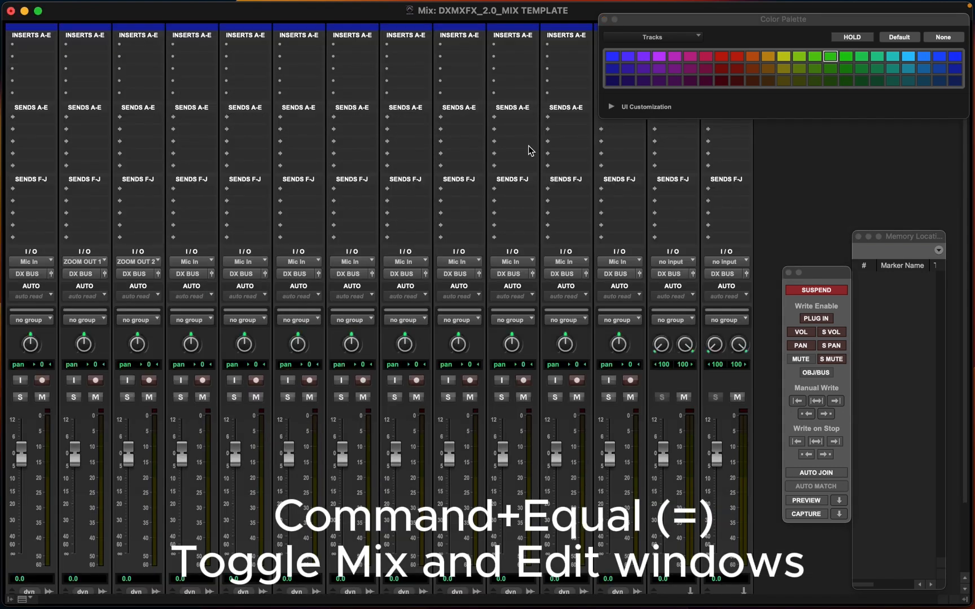
{"action": "left_click", "coordinate": [604, 19]}
{"action": "scroll", "coordinate": [304, 276], "scroll_direction": "down", "scroll_amount": 3}
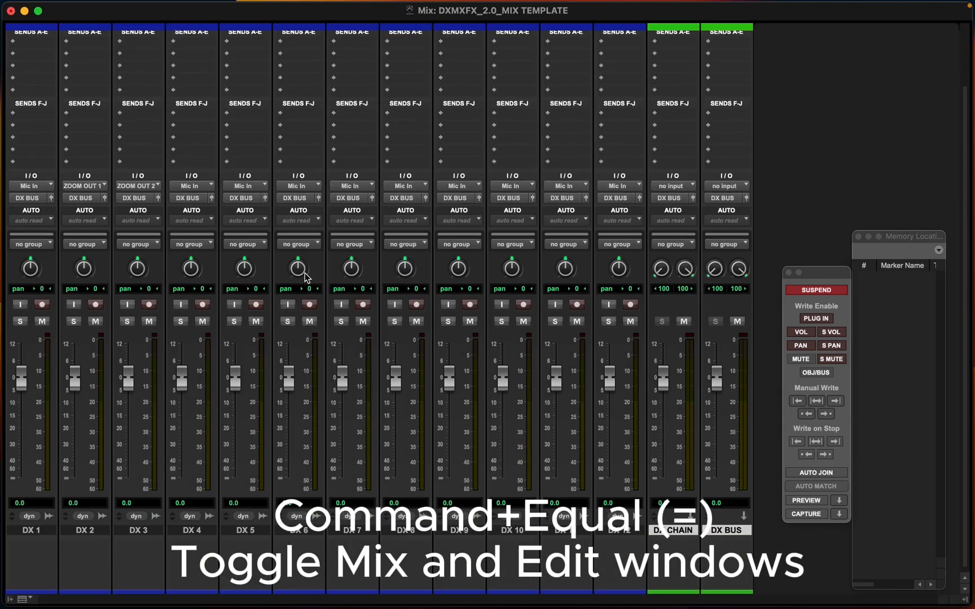
{"action": "scroll", "coordinate": [305, 276], "scroll_direction": "down", "scroll_amount": 1}
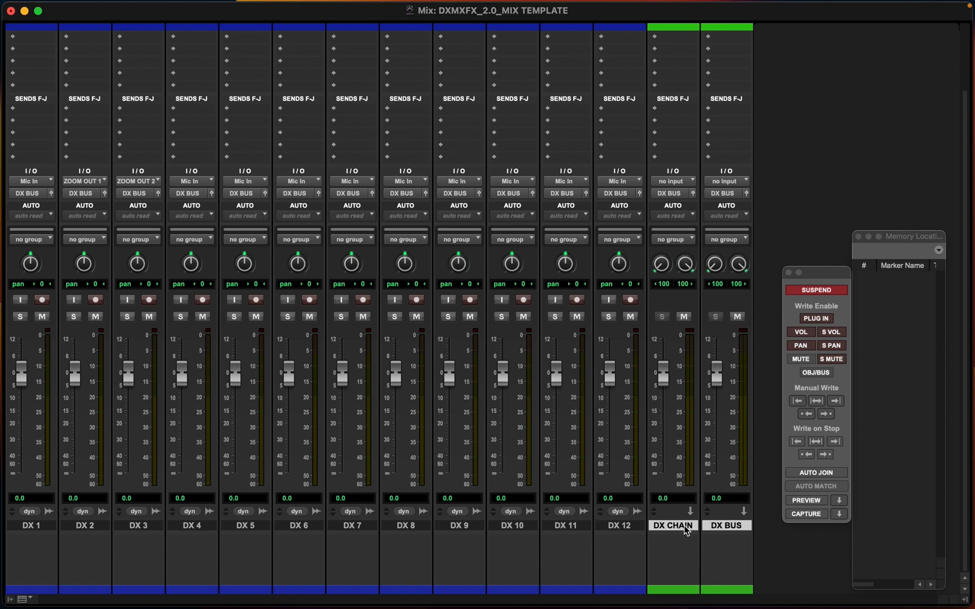
{"action": "scroll", "coordinate": [688, 526], "scroll_direction": "up", "scroll_amount": 2}
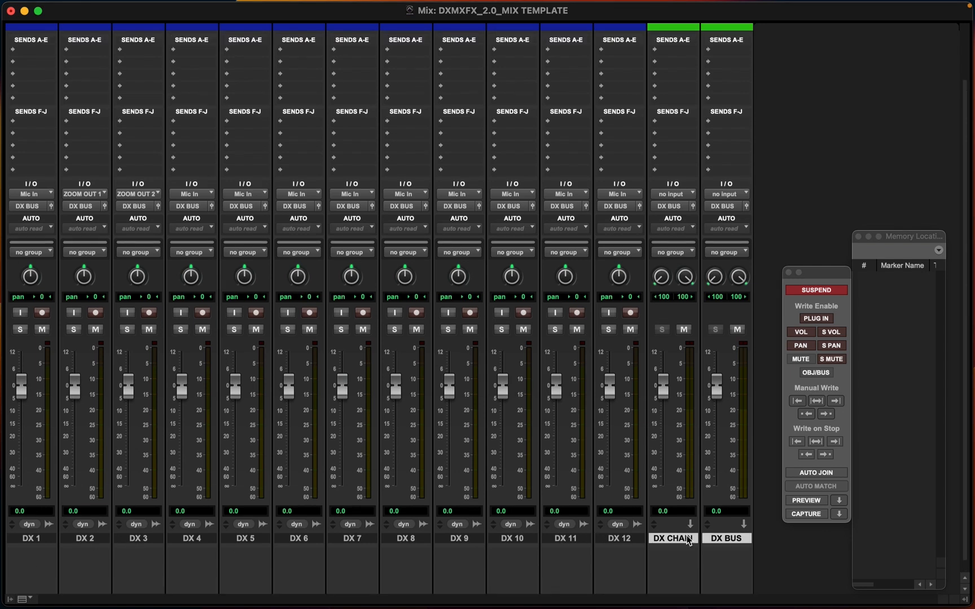
{"action": "left_click", "coordinate": [632, 541]}
{"action": "left_click", "coordinate": [670, 540]}
{"action": "key", "text": "super+shift+n"}
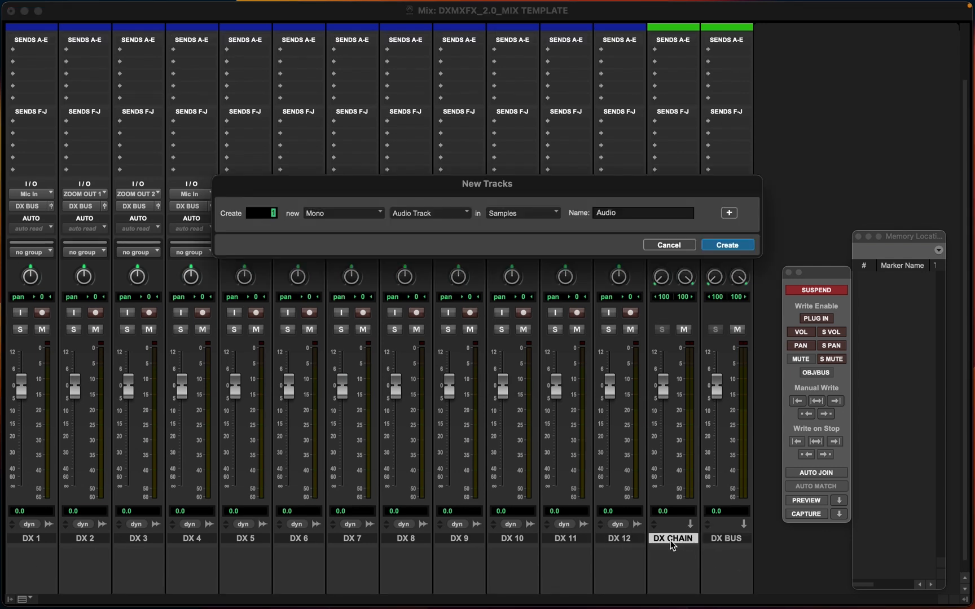
{"action": "left_click", "coordinate": [677, 246]}
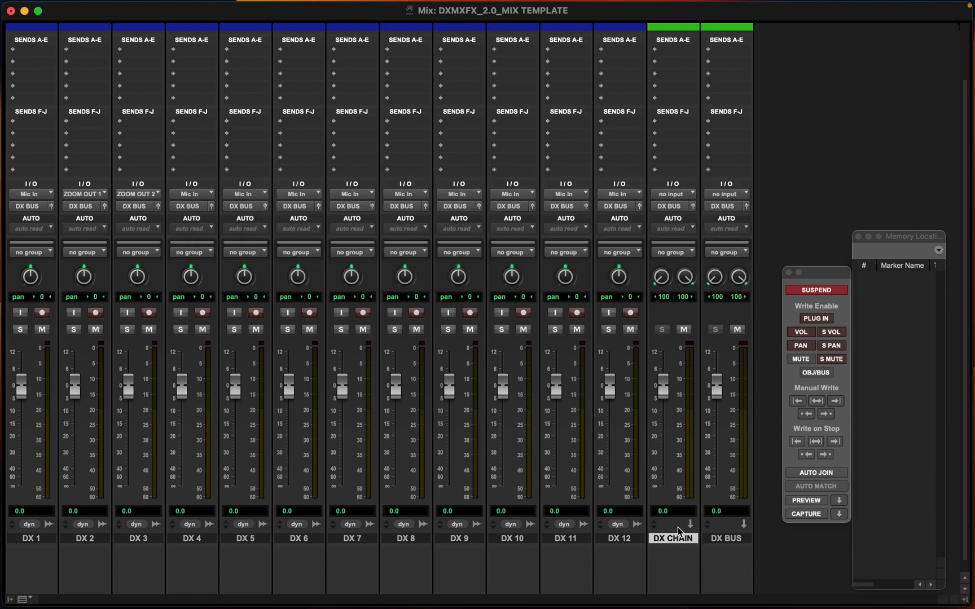
Remove the stereo DX CHAIN track from the session
{"action": "right_click", "coordinate": [675, 539]}
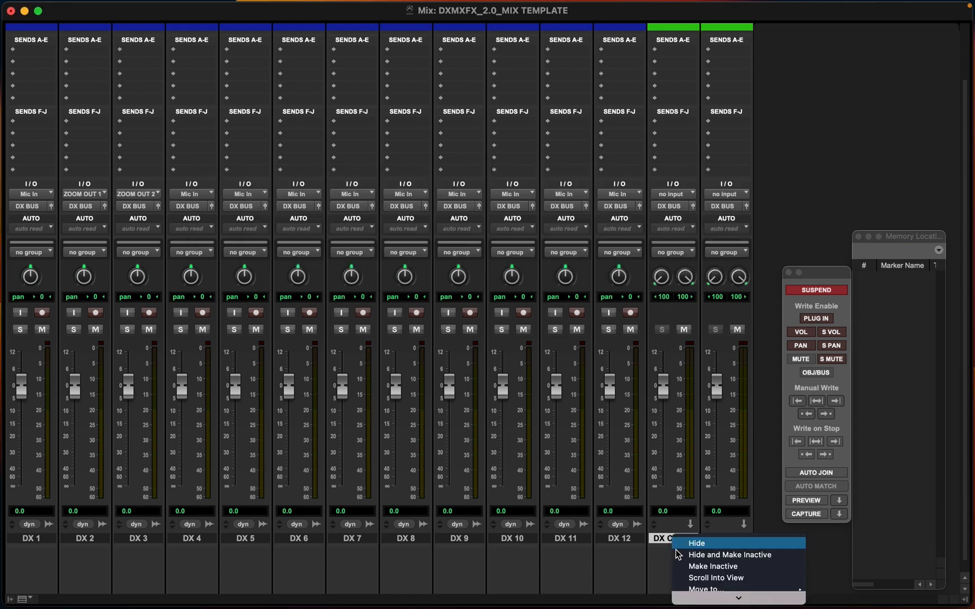
{"action": "left_click", "coordinate": [709, 598]}
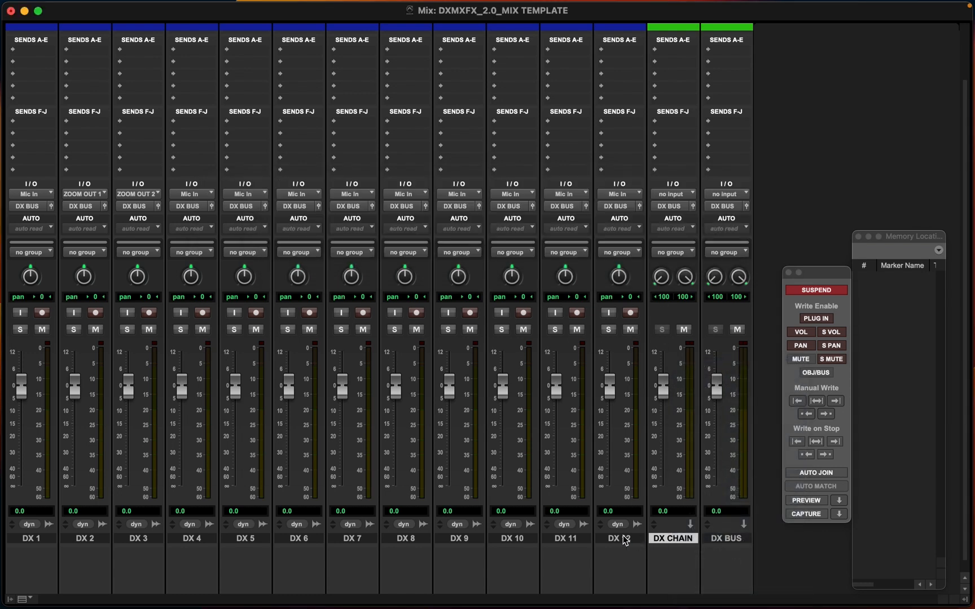
Create one mono Aux Input track after DX 12
{"action": "left_click", "coordinate": [623, 540]}
{"action": "key", "text": "super+shift+n"}
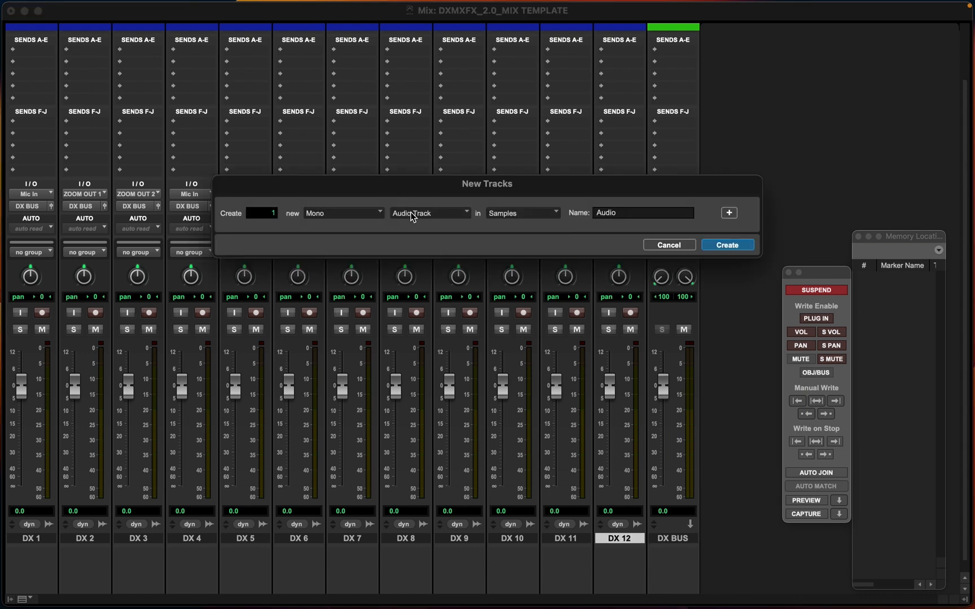
{"action": "left_click", "coordinate": [410, 212]}
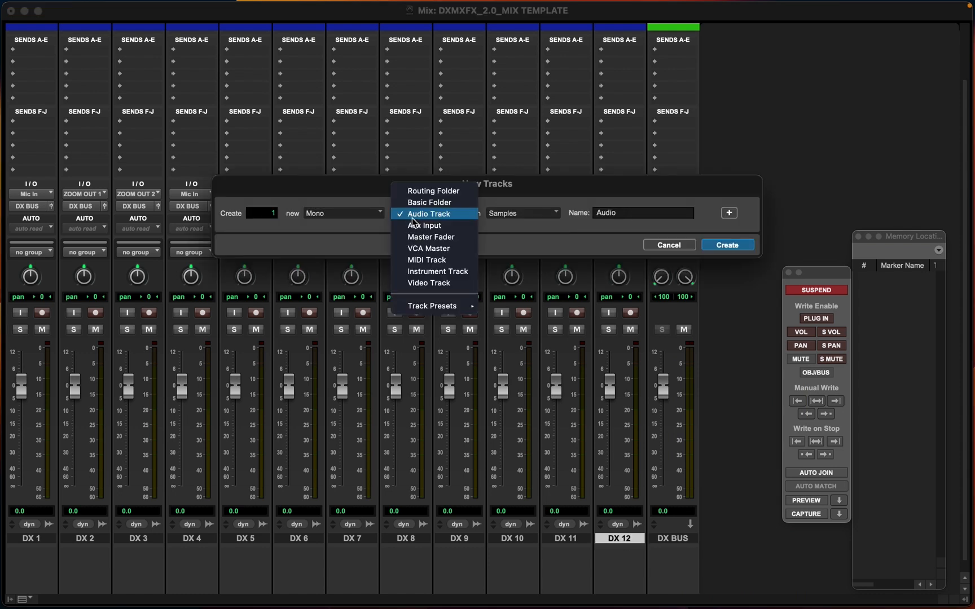
{"action": "left_click", "coordinate": [448, 226]}
{"action": "key", "text": "Return"}
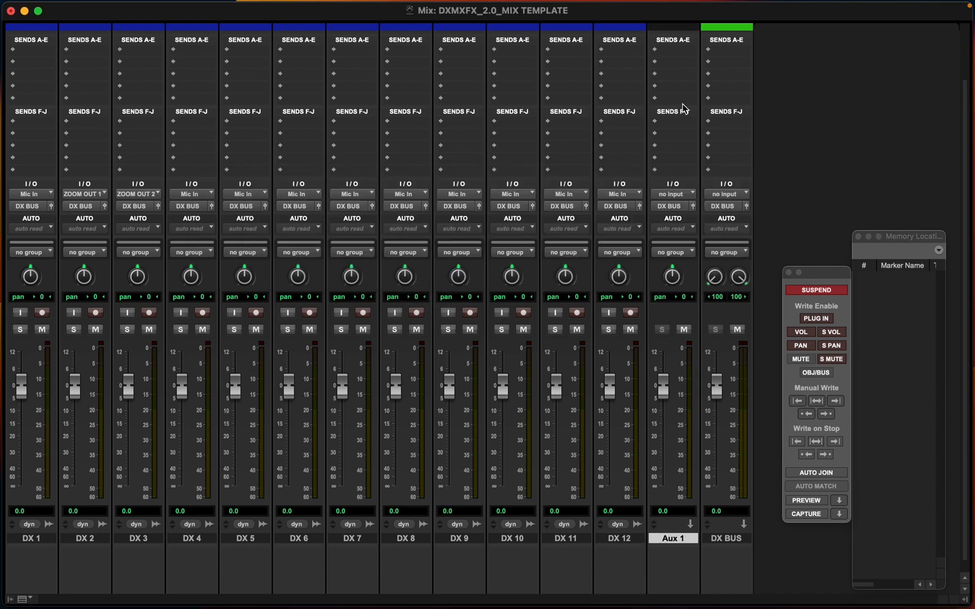
Rename the new aux track DX CHAIN
{"action": "double_click", "coordinate": [677, 525]}
{"action": "type", "text": "DX CHAIN"}
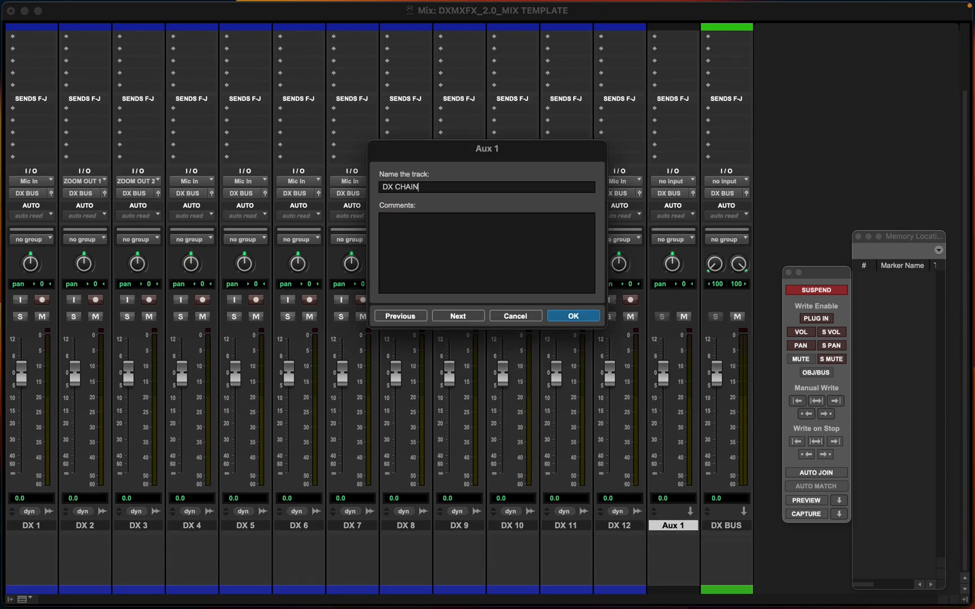
{"action": "key", "text": "Return"}
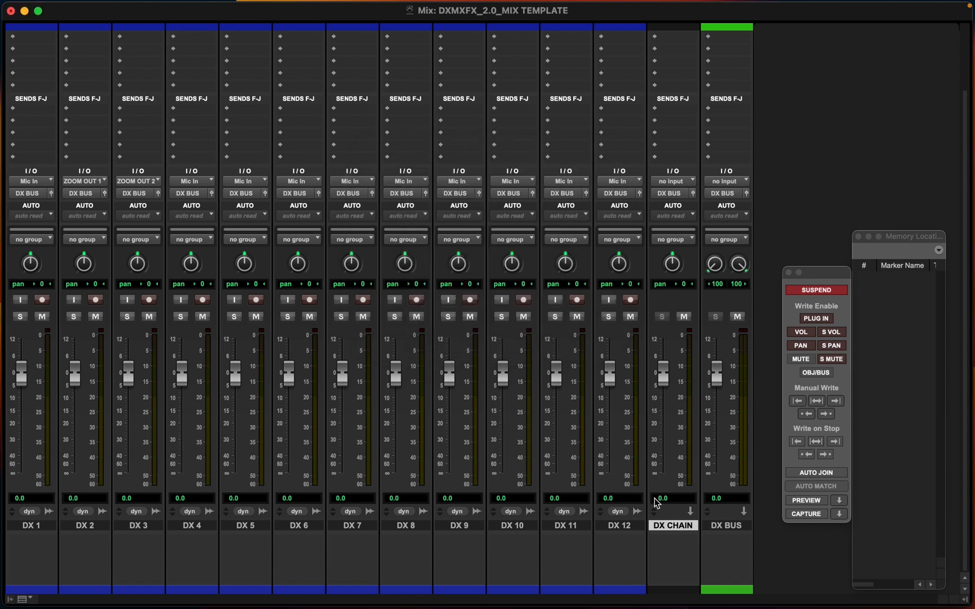
Give the new DX CHAIN track the same green color as DX BUS
{"action": "double_click", "coordinate": [684, 590]}
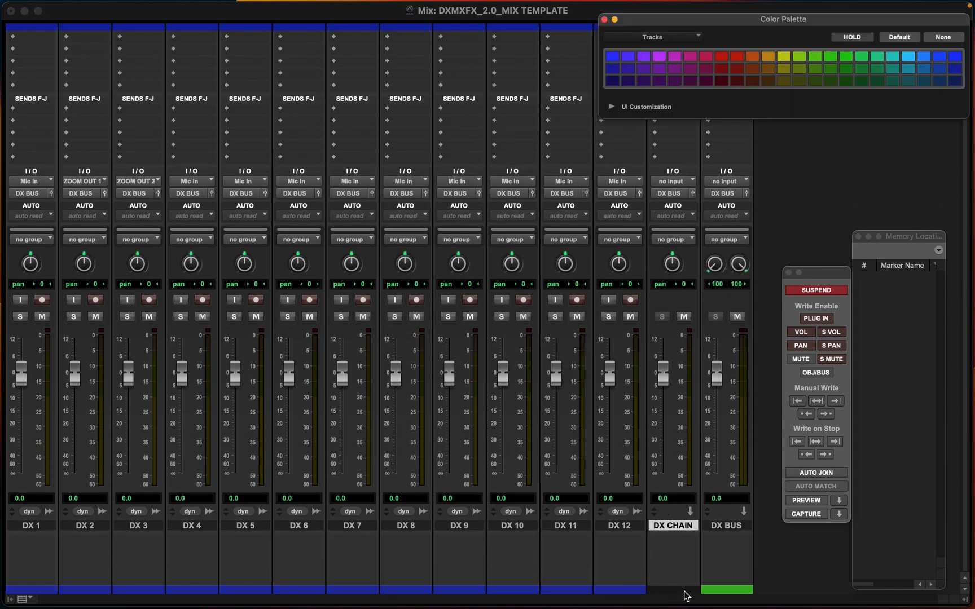
{"action": "left_click", "coordinate": [728, 525]}
{"action": "left_click", "coordinate": [672, 525]}
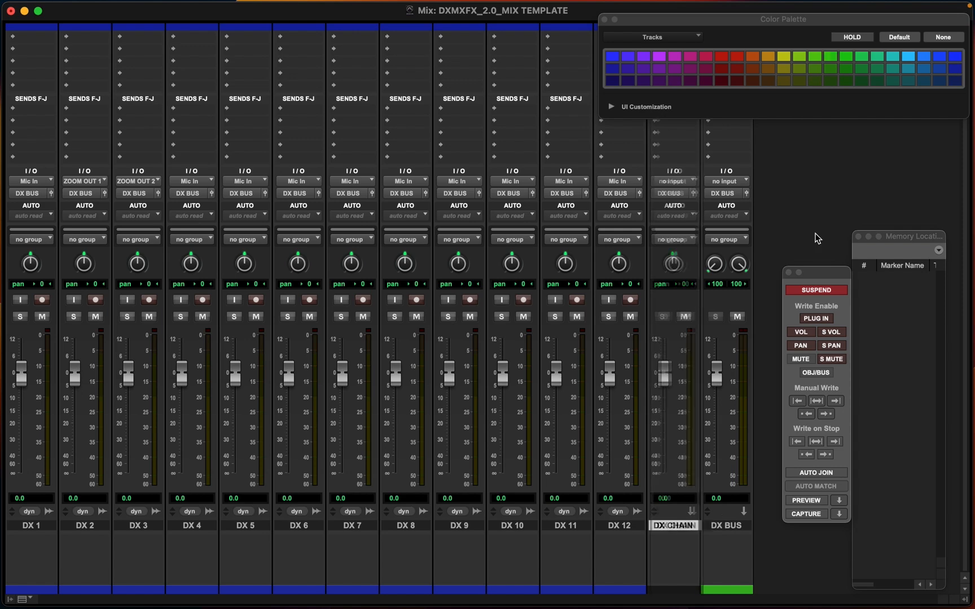
{"action": "left_click", "coordinate": [831, 58]}
{"action": "left_click_drag", "start_coordinate": [643, 21], "coordinate": [819, 22]}
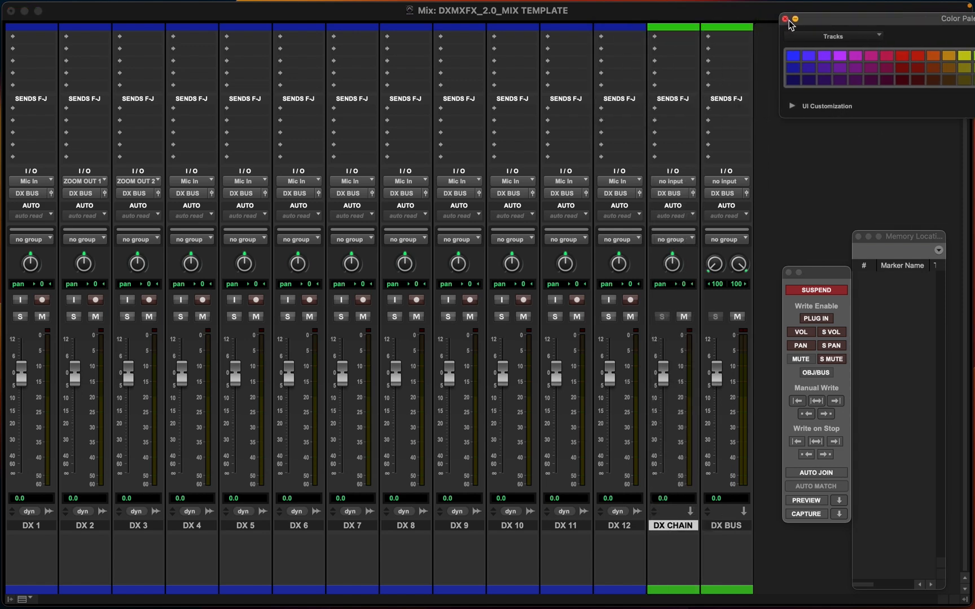
Close the color palette window
{"action": "left_click", "coordinate": [784, 19]}
{"action": "scroll", "coordinate": [617, 234], "scroll_direction": "up", "scroll_amount": 3}
{"action": "scroll", "coordinate": [600, 237], "scroll_direction": "down", "scroll_amount": 5}
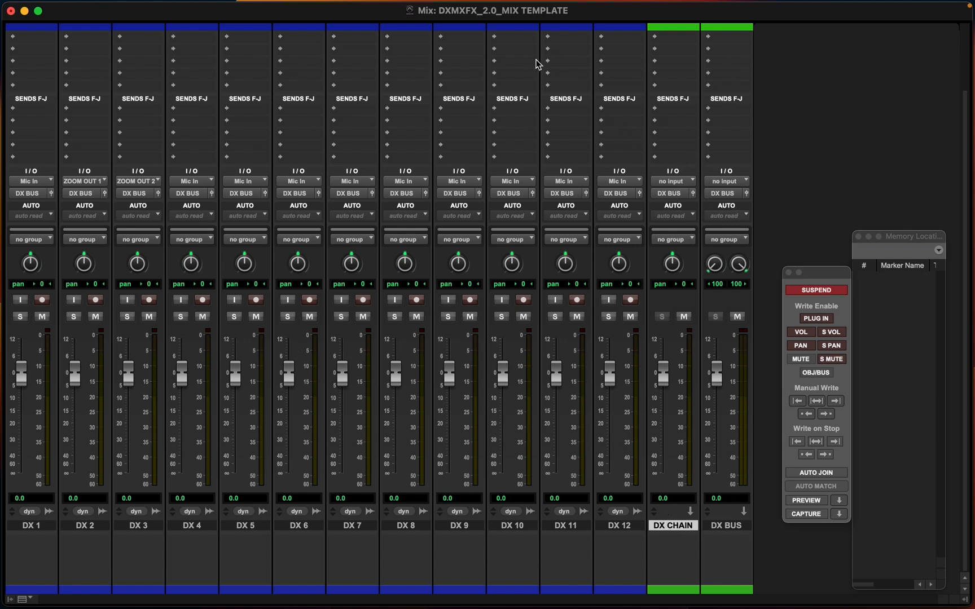
In I/O Setup, create a new mono bus path and name it DX CHAIN
{"action": "left_click", "coordinate": [401, 8]}
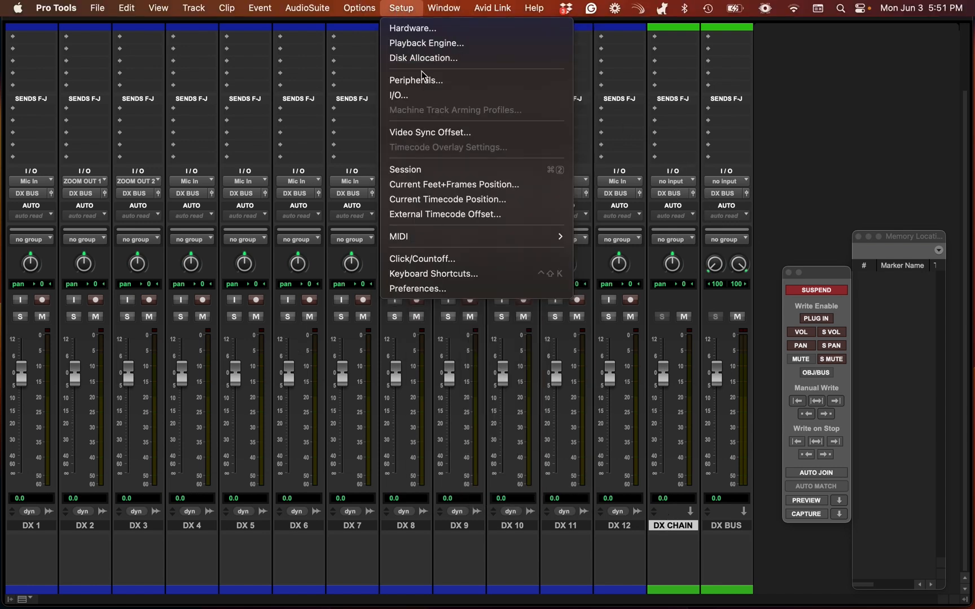
{"action": "left_click", "coordinate": [406, 96]}
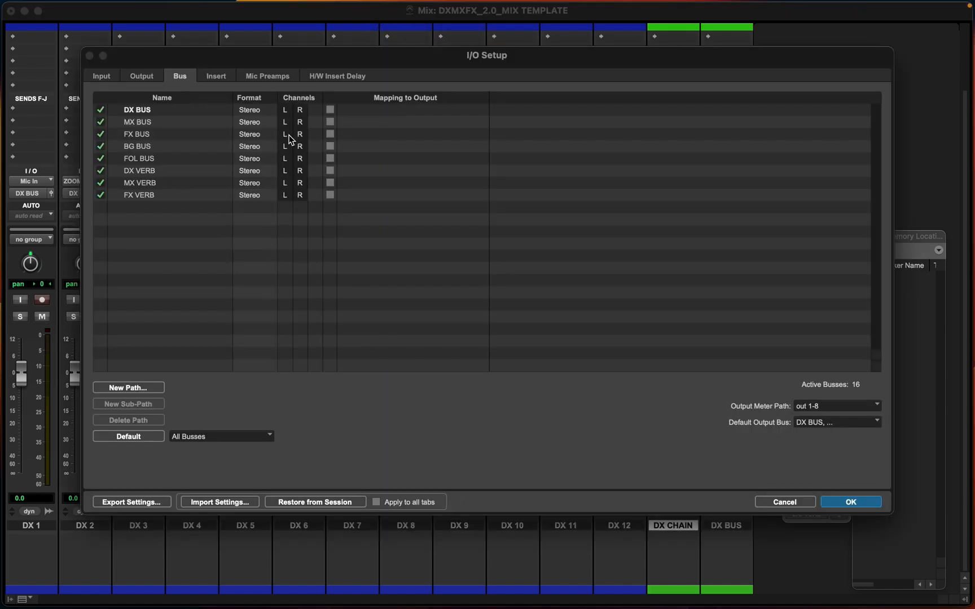
{"action": "left_click", "coordinate": [158, 388]}
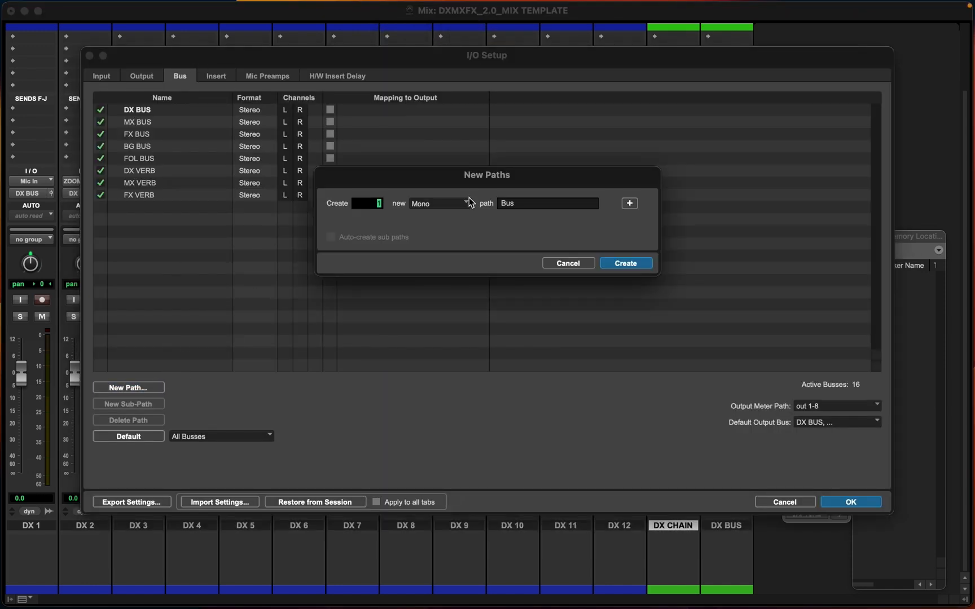
{"action": "key", "text": "Tab"}
{"action": "left_click", "coordinate": [625, 263]}
{"action": "double_click", "coordinate": [145, 211]}
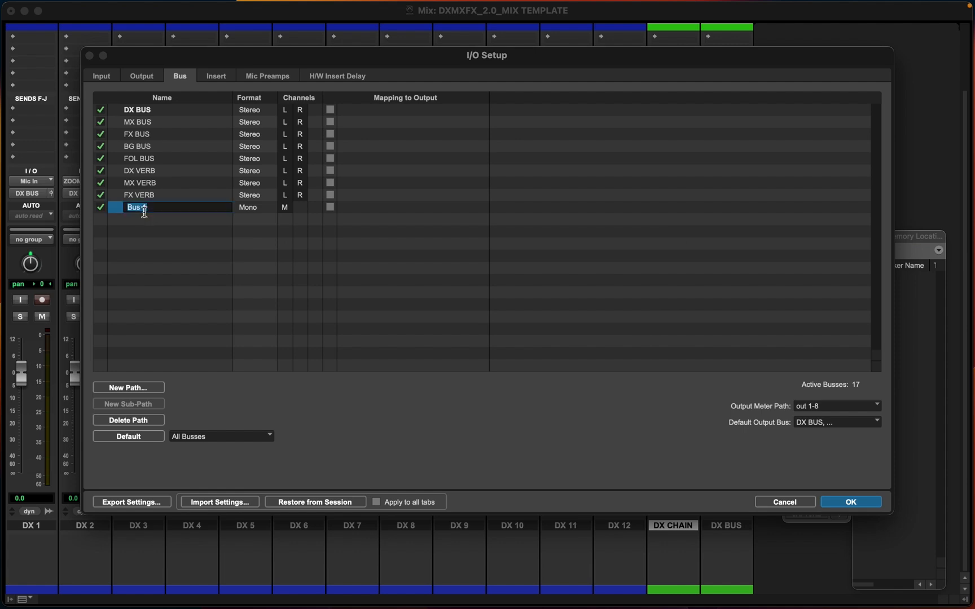
{"action": "type", "text": "DX C"}
{"action": "type", "text": "HAIN"}
{"action": "key", "text": "Return"}
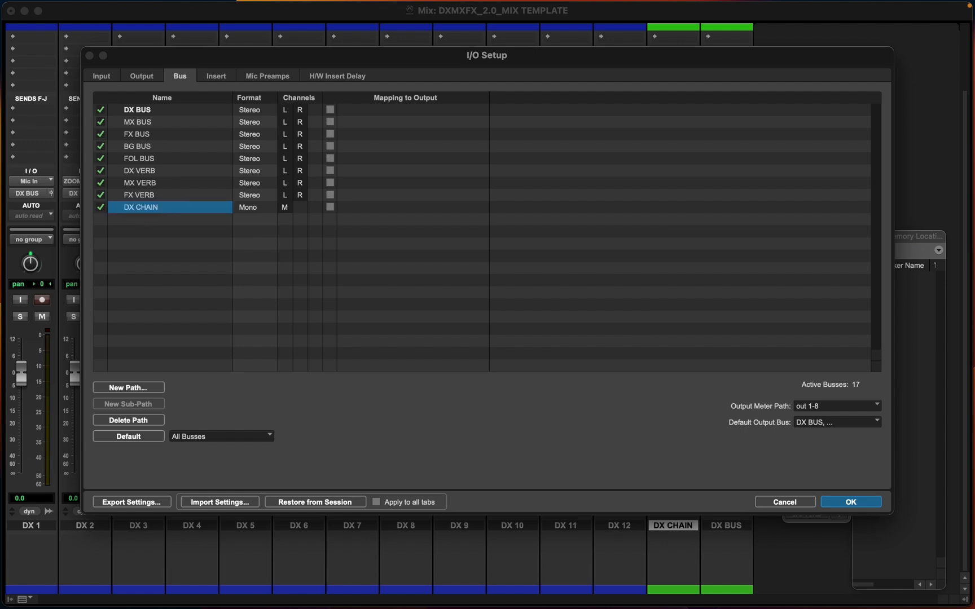
{"action": "left_click", "coordinate": [866, 501]}
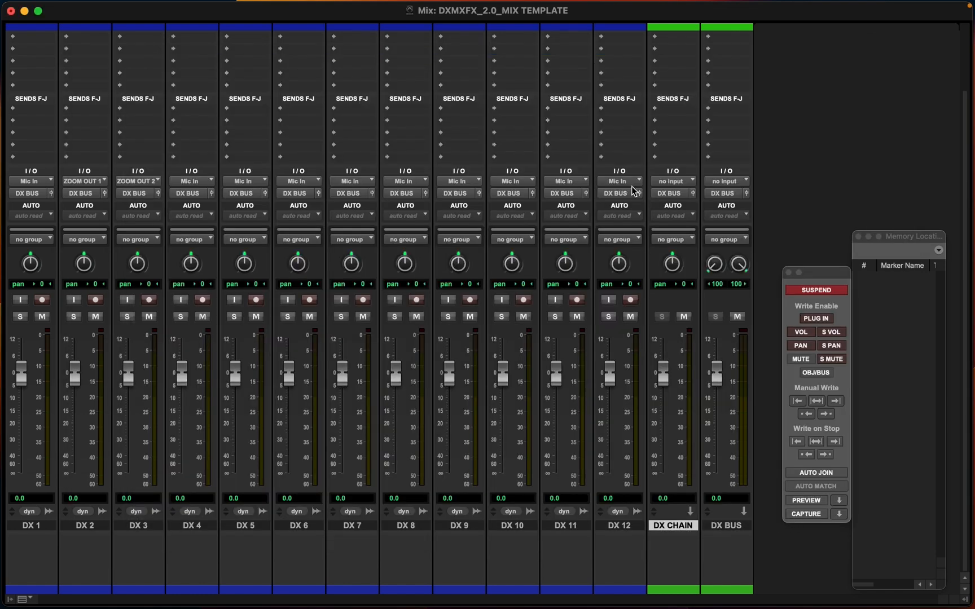
Set the DX CHAIN track's input to the DX CHAIN bus
{"action": "left_click", "coordinate": [672, 182]}
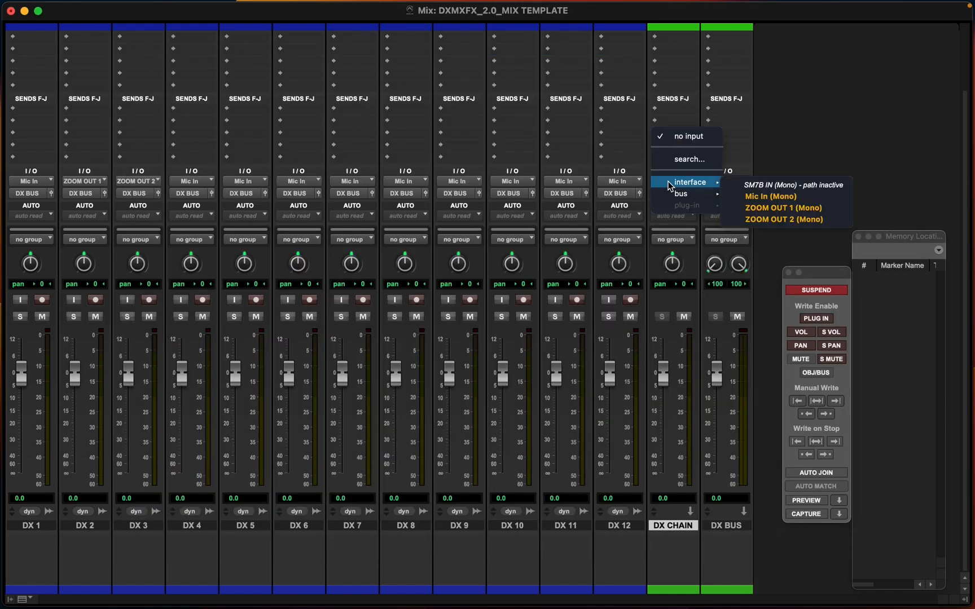
{"action": "mouse_move", "coordinate": [684, 192]}
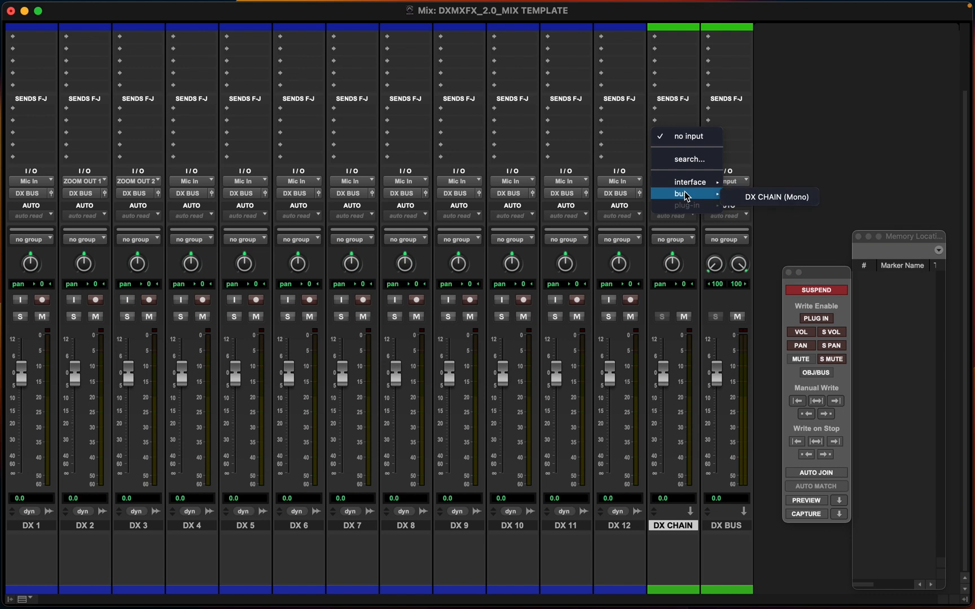
{"action": "left_click", "coordinate": [750, 196]}
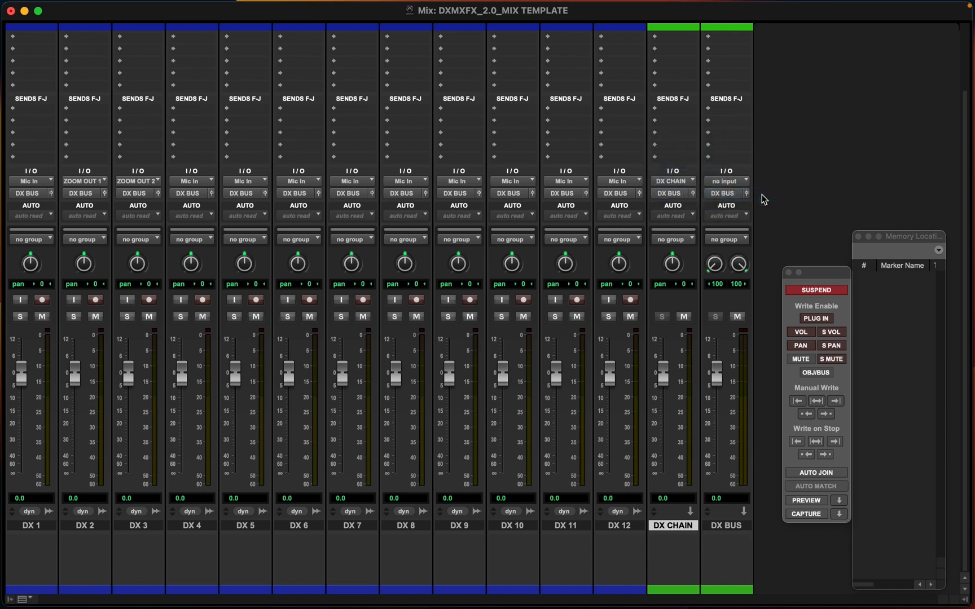
{"action": "left_click", "coordinate": [667, 193]}
{"action": "mouse_move", "coordinate": [670, 197]}
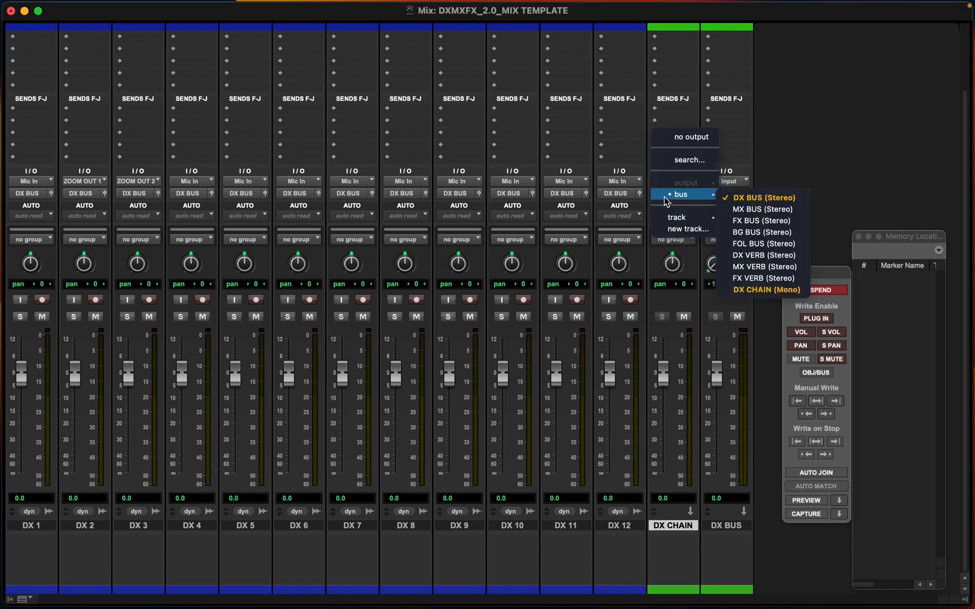
{"action": "left_click", "coordinate": [805, 140]}
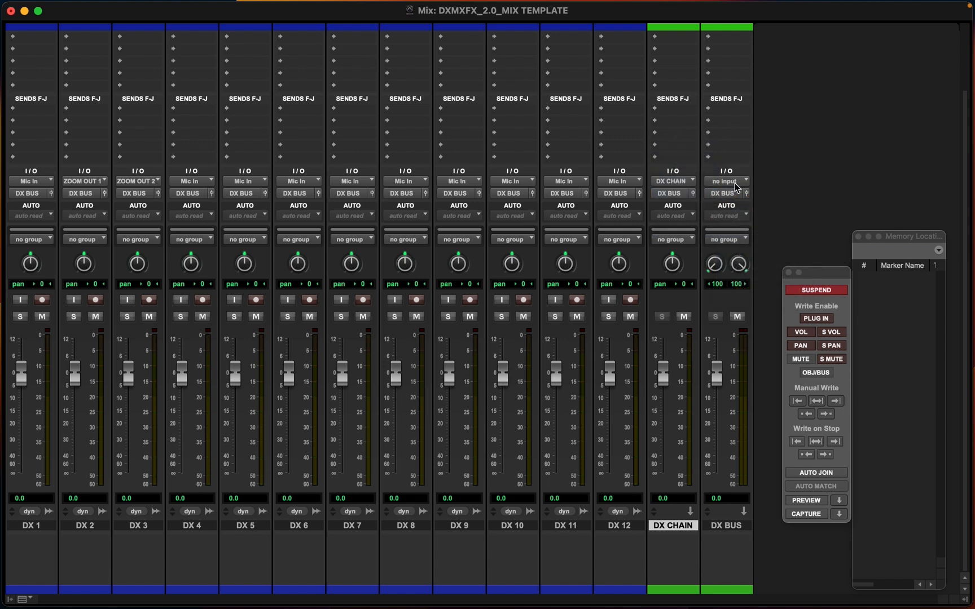
Set the DX BUS track's input to the DX BUS bus
{"action": "left_click", "coordinate": [725, 530]}
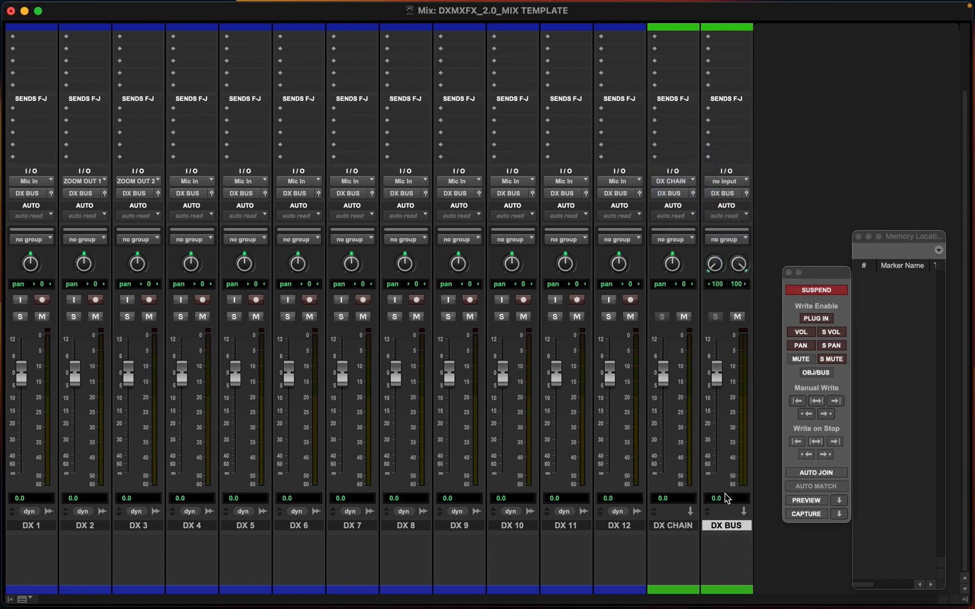
{"action": "left_click", "coordinate": [729, 181]}
{"action": "mouse_move", "coordinate": [732, 195]}
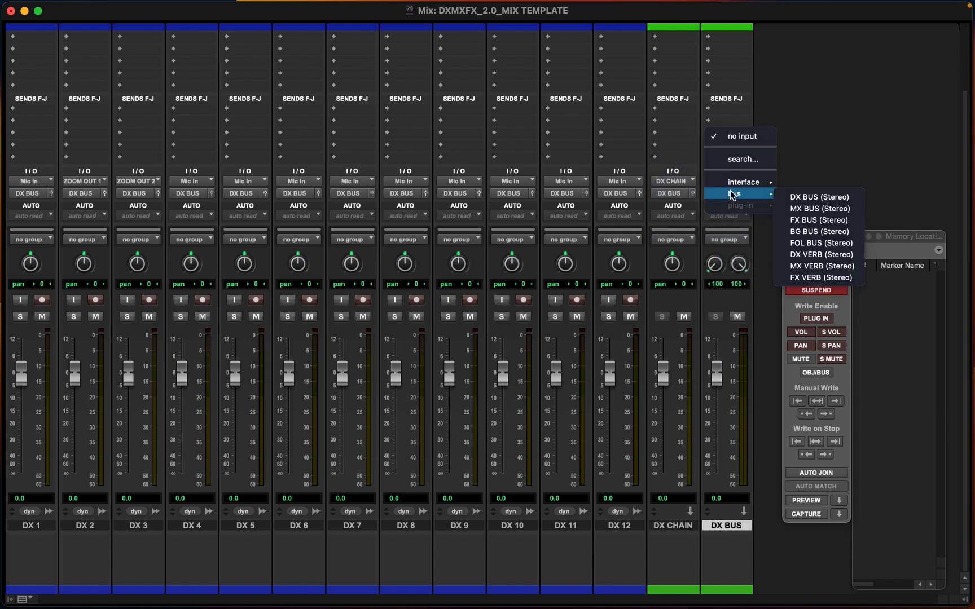
{"action": "left_click", "coordinate": [826, 197]}
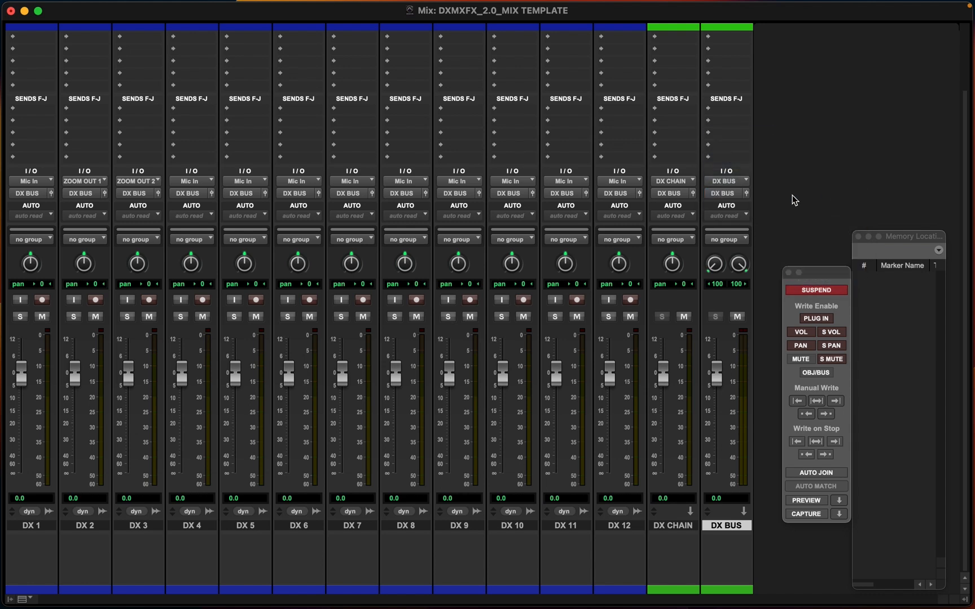
In I/O Setup, create a new stereo bus path named DX STEM
{"action": "left_click", "coordinate": [713, 195]}
{"action": "left_click", "coordinate": [807, 154]}
{"action": "mouse_move", "coordinate": [365, 3]}
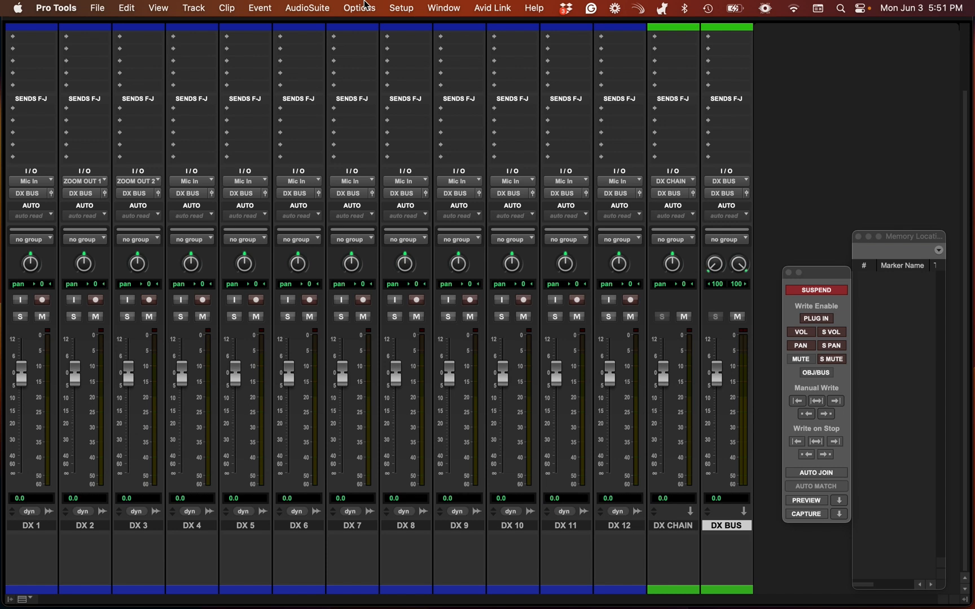
{"action": "left_click", "coordinate": [416, 10]}
{"action": "left_click", "coordinate": [424, 96]}
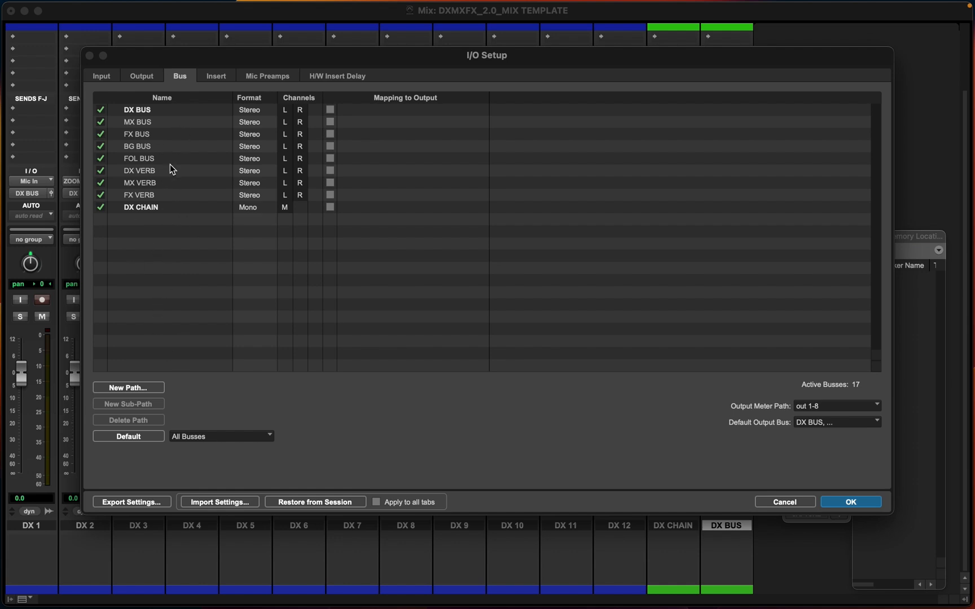
{"action": "left_click", "coordinate": [151, 389]}
{"action": "left_click", "coordinate": [439, 205]}
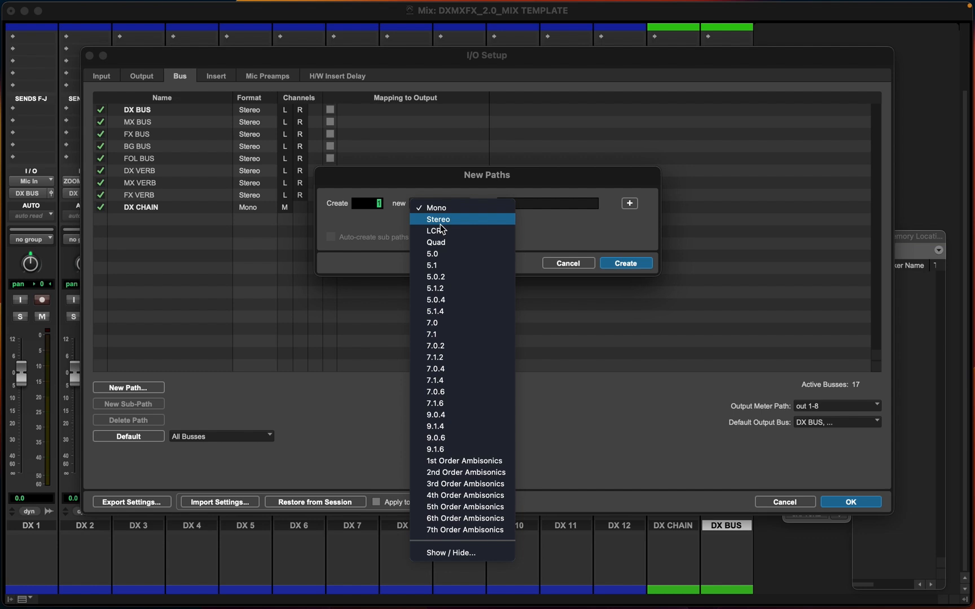
{"action": "left_click", "coordinate": [438, 219]}
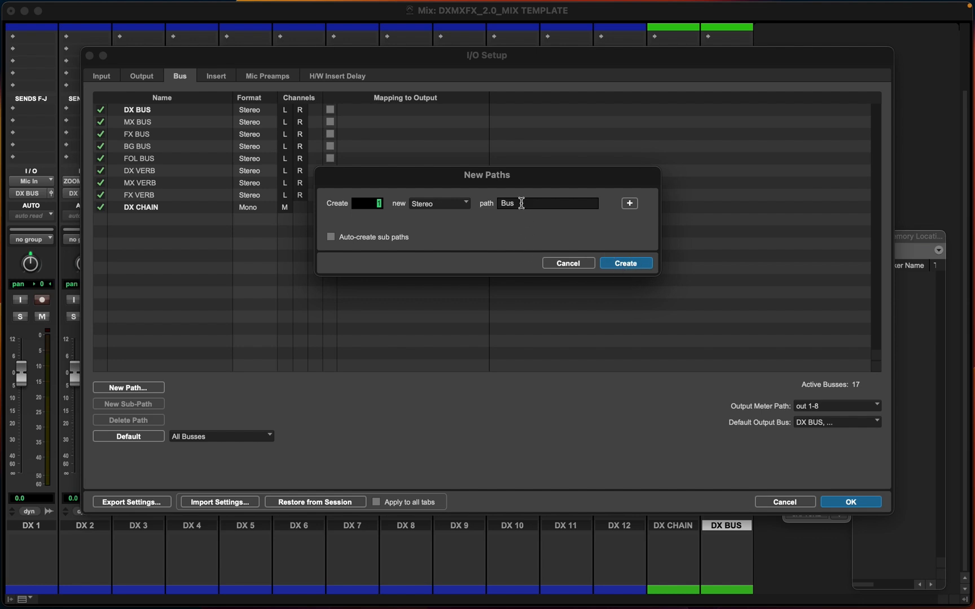
{"action": "key", "text": "BackSpace"}
{"action": "key", "text": "BackSpace"}
{"action": "key", "text": "BackSpace"}
{"action": "type", "text": "DX ST"}
{"action": "key", "text": "Return"}
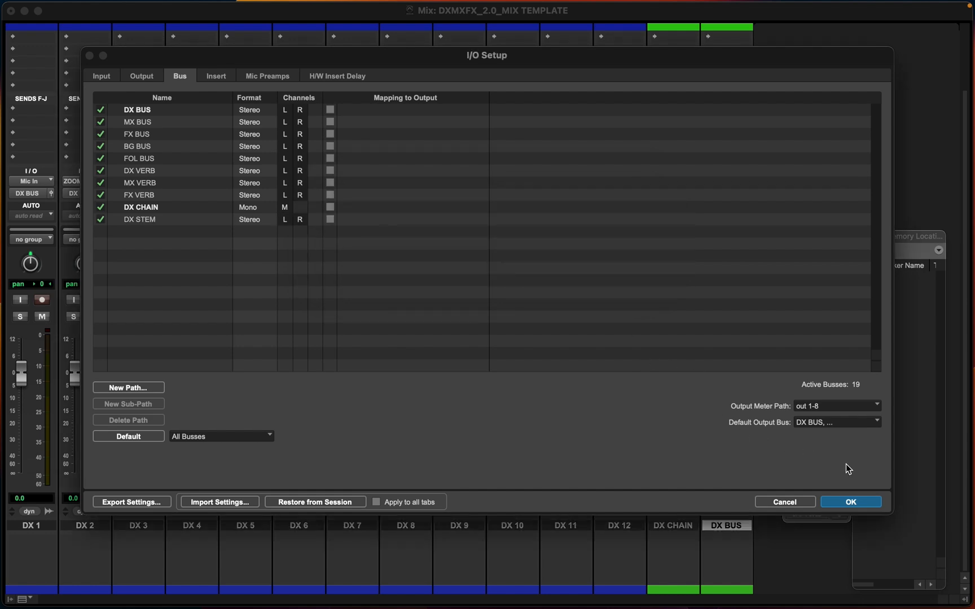
{"action": "left_click", "coordinate": [852, 501]}
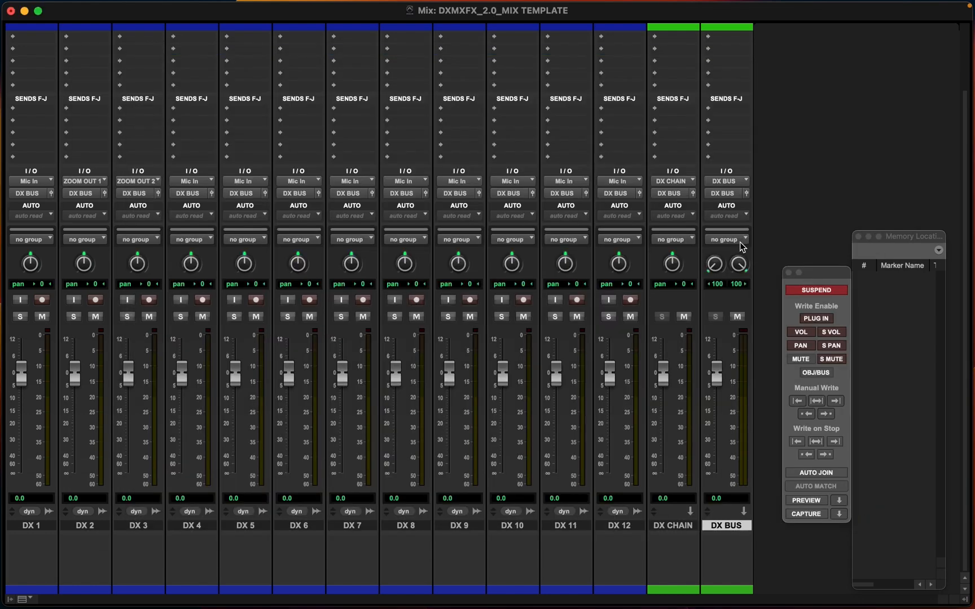
Route the DX BUS track's output to the DX STEM bus
{"action": "left_click", "coordinate": [726, 194]}
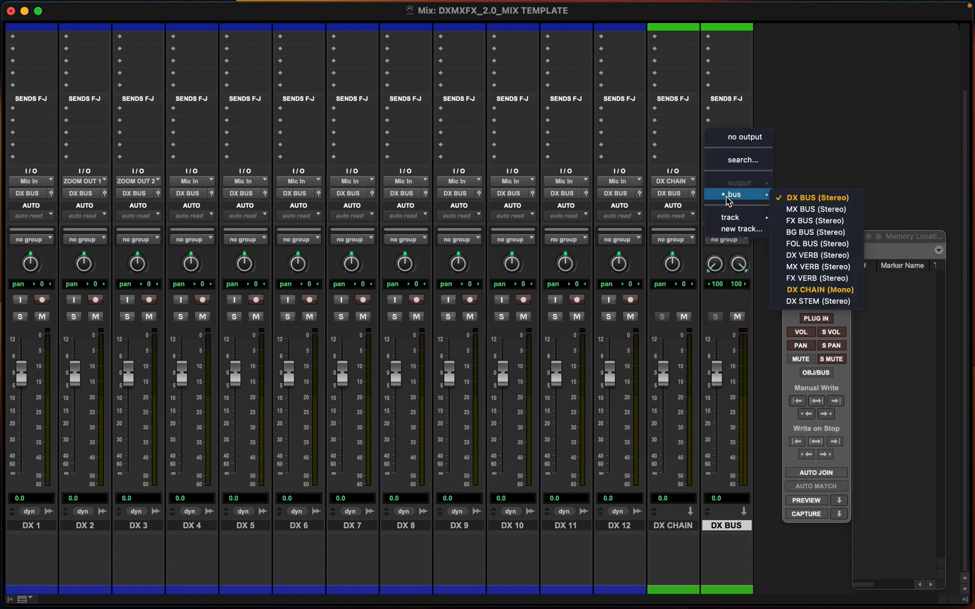
{"action": "left_click", "coordinate": [802, 302]}
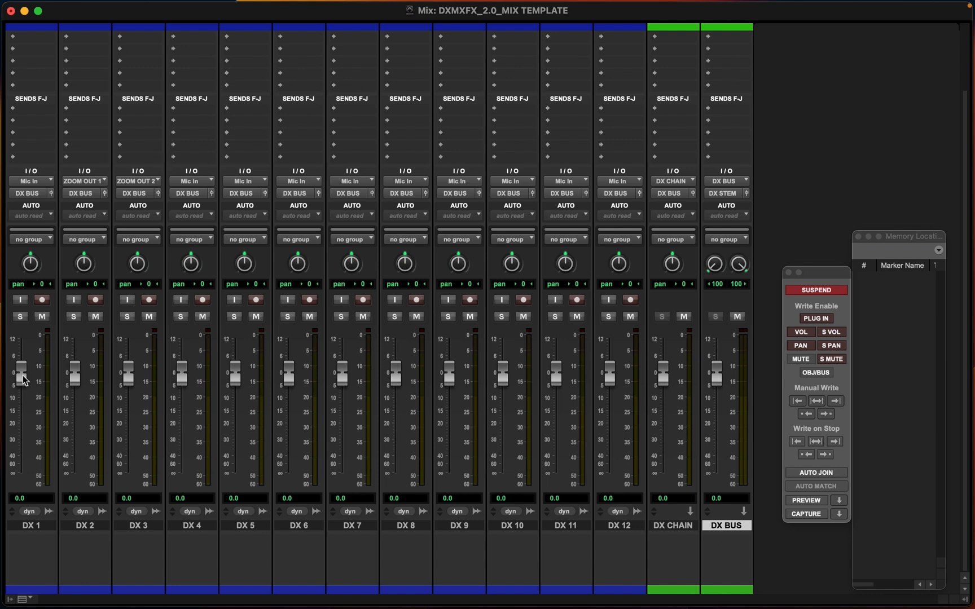
{"action": "left_click", "coordinate": [32, 525]}
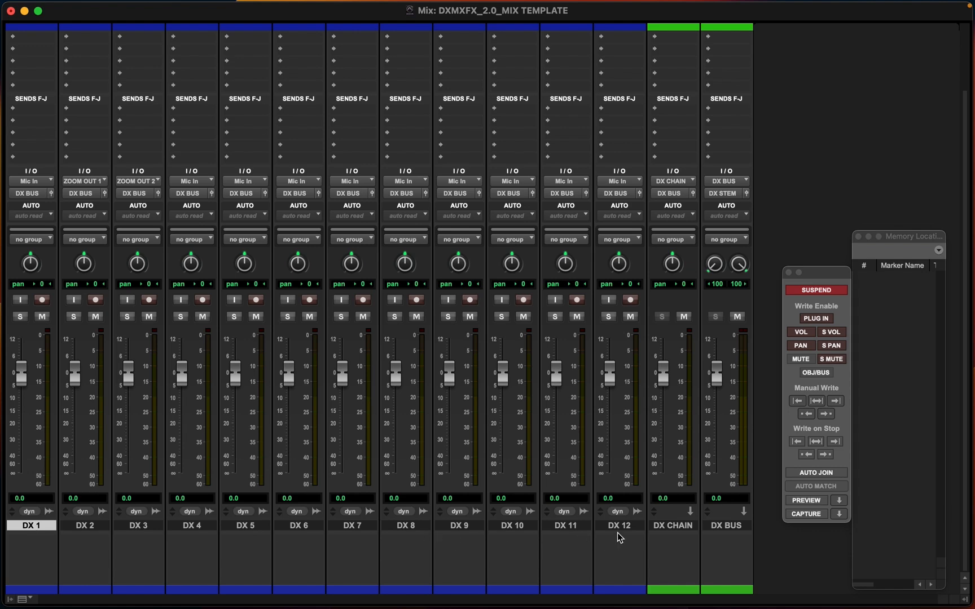
{"action": "scroll", "coordinate": [677, 85], "scroll_direction": "up", "scroll_amount": 3}
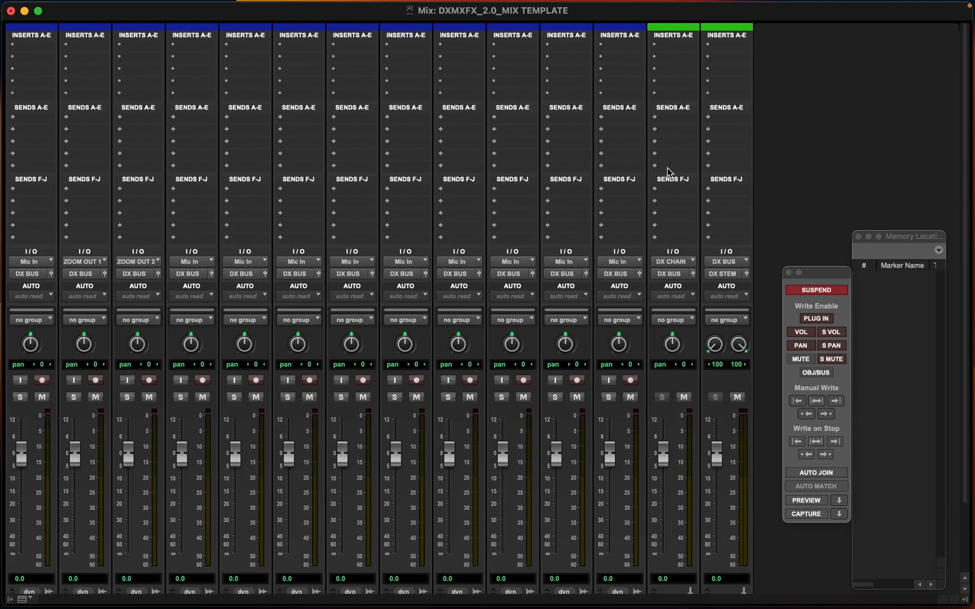
{"action": "scroll", "coordinate": [667, 171], "scroll_direction": "down", "scroll_amount": 3}
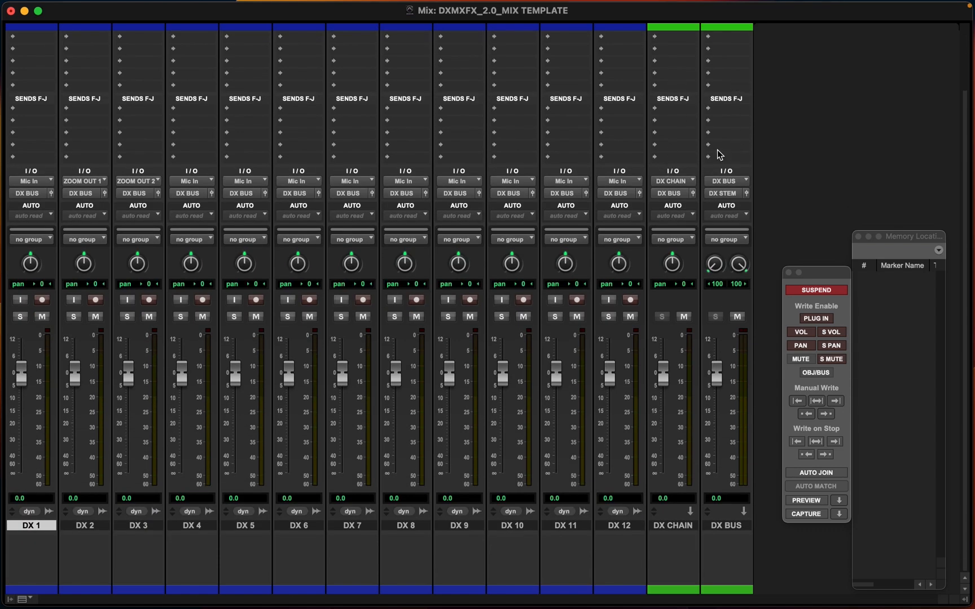
{"action": "left_click", "coordinate": [718, 526]}
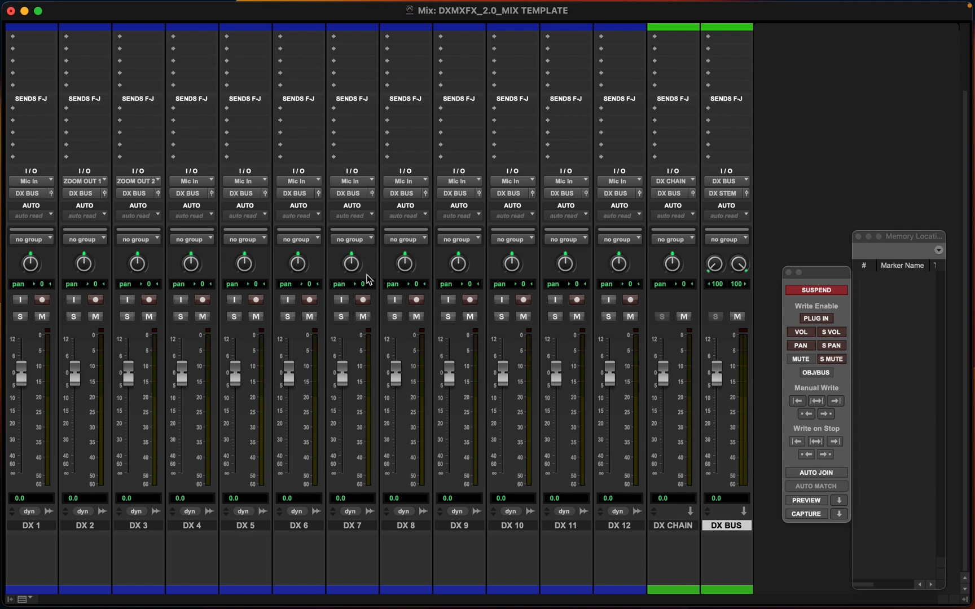
{"action": "scroll", "coordinate": [196, 280], "scroll_direction": "up", "scroll_amount": 3}
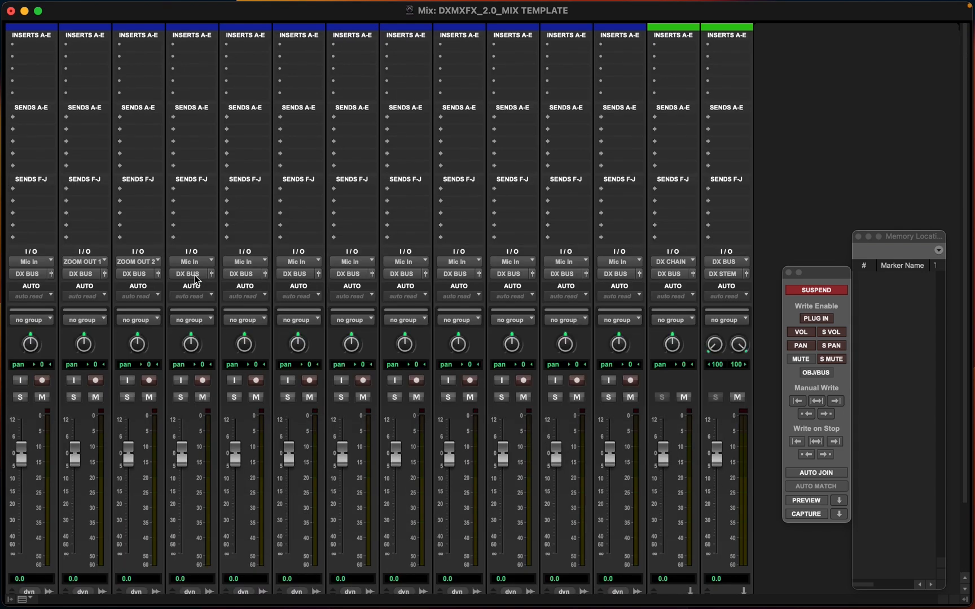
{"action": "scroll", "coordinate": [196, 280], "scroll_direction": "down", "scroll_amount": 3}
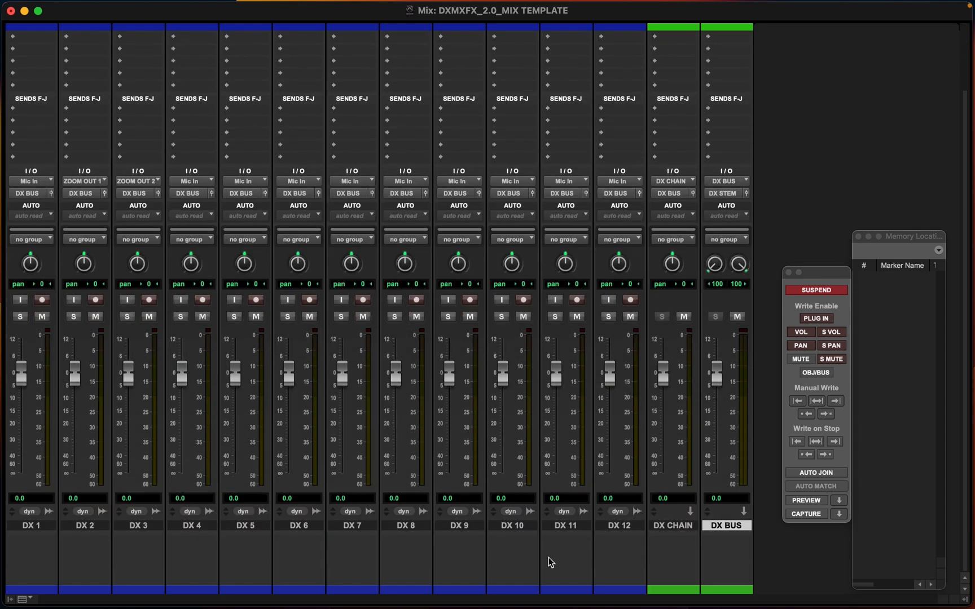
Add one stereo Aux Input track named DX VERB after DX CHAIN
{"action": "left_click", "coordinate": [666, 528]}
{"action": "key", "text": "super+shift+n"}
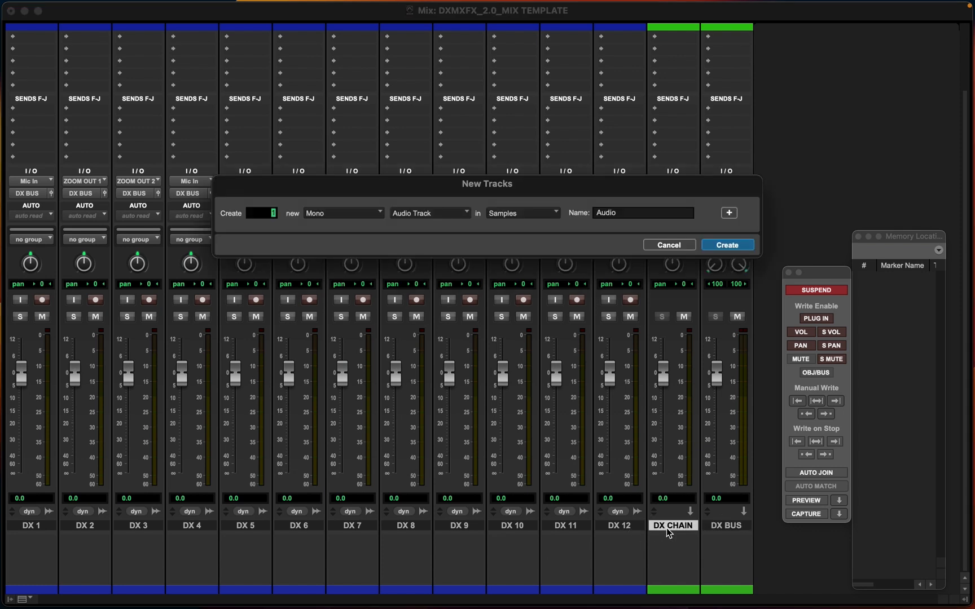
{"action": "key", "text": "super+Down"}
{"action": "key", "text": "super+Right"}
{"action": "key", "text": "super+Right"}
{"action": "key", "text": "super+Left"}
{"action": "key", "text": "Tab"}
{"action": "type", "text": "DX VERB"}
{"action": "key", "text": "Return"}
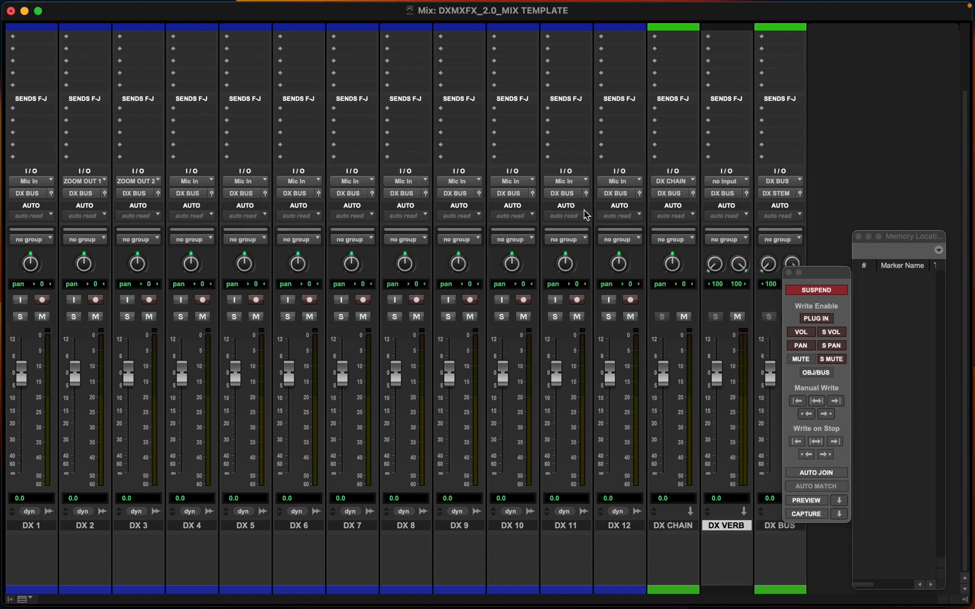
Give the DX VERB track the same green color as the other DX aux tracks
{"action": "double_click", "coordinate": [726, 594]}
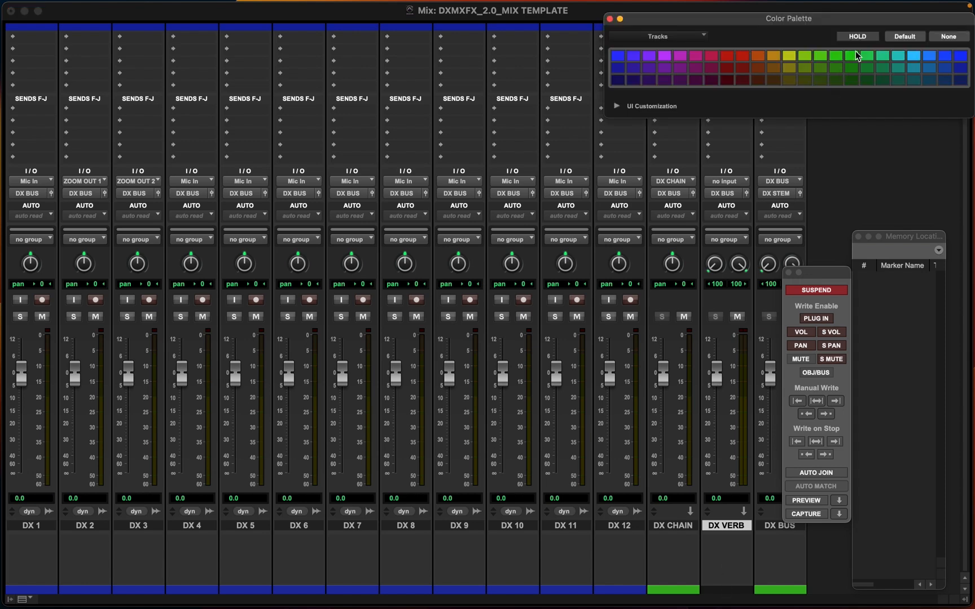
{"action": "left_click", "coordinate": [848, 57]}
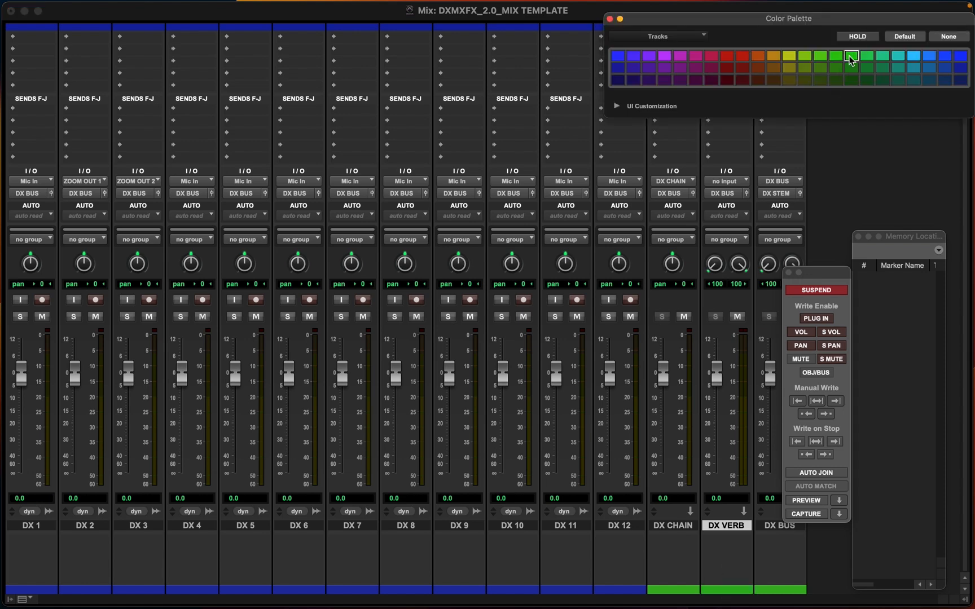
{"action": "left_click", "coordinate": [610, 19]}
Close the Automation window
{"action": "scroll", "coordinate": [733, 153], "scroll_direction": "up", "scroll_amount": 5}
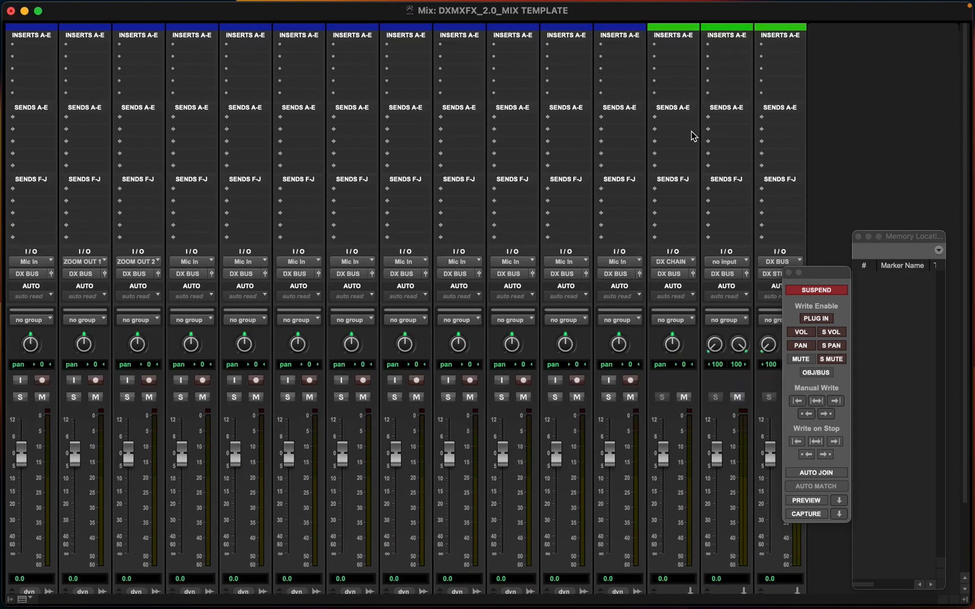
{"action": "left_click", "coordinate": [788, 273]}
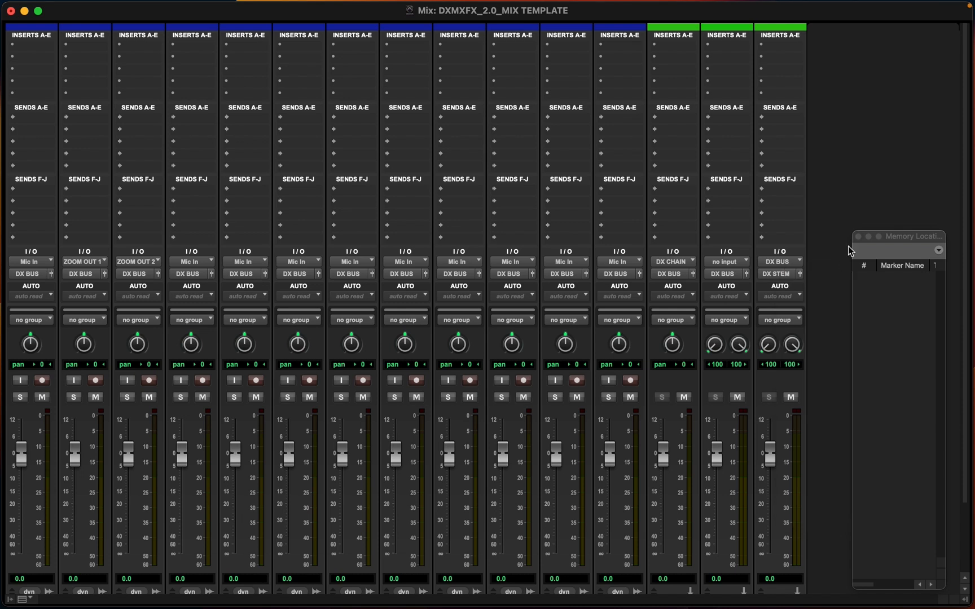
Close the Memory Locations window and set the DX VERB track's input to the DX VERB bus
{"action": "left_click", "coordinate": [858, 237]}
{"action": "scroll", "coordinate": [731, 267], "scroll_direction": "down", "scroll_amount": 3}
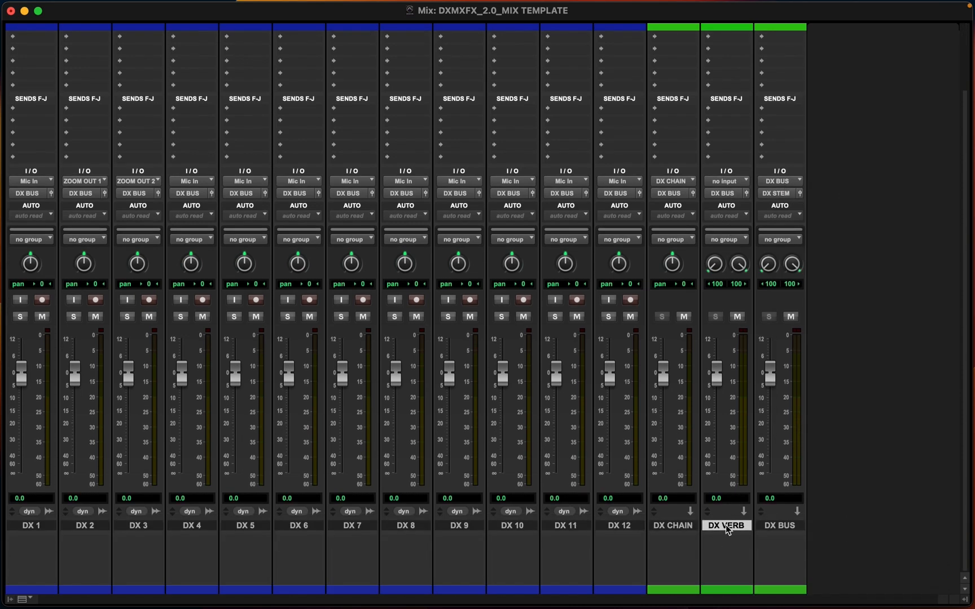
{"action": "left_click", "coordinate": [715, 182]}
{"action": "mouse_move", "coordinate": [716, 187]}
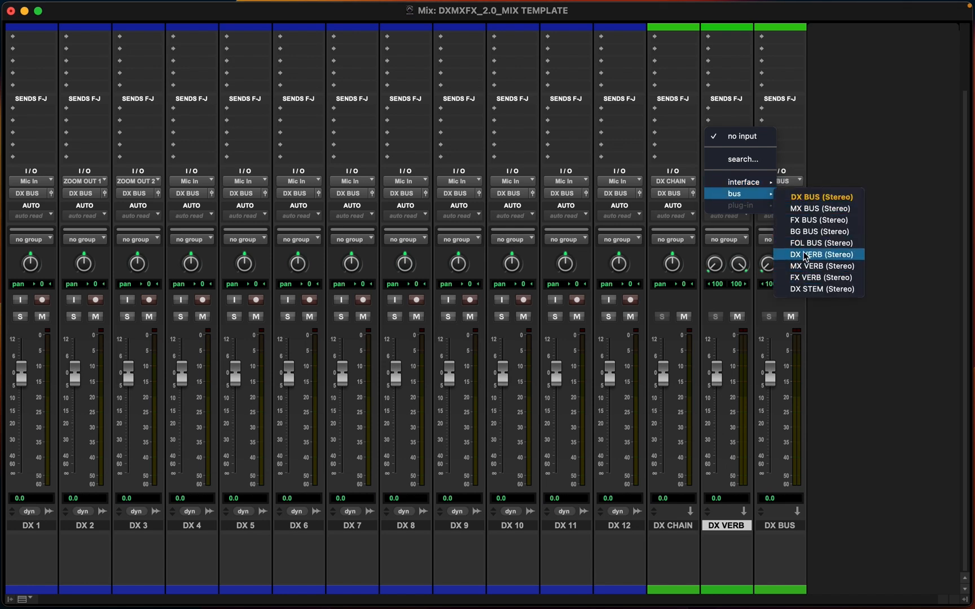
{"action": "left_click", "coordinate": [804, 254]}
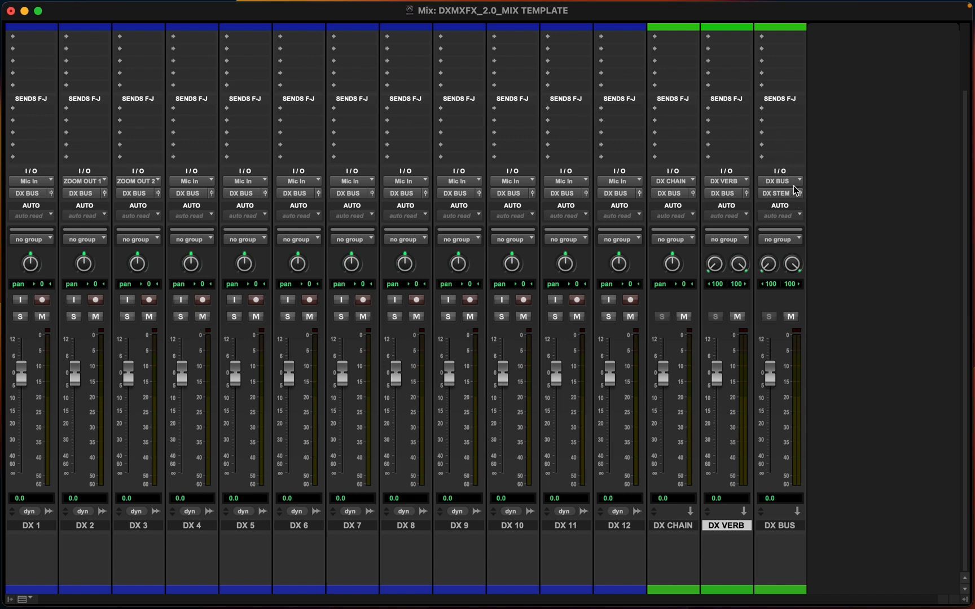
{"action": "left_click", "coordinate": [728, 195]}
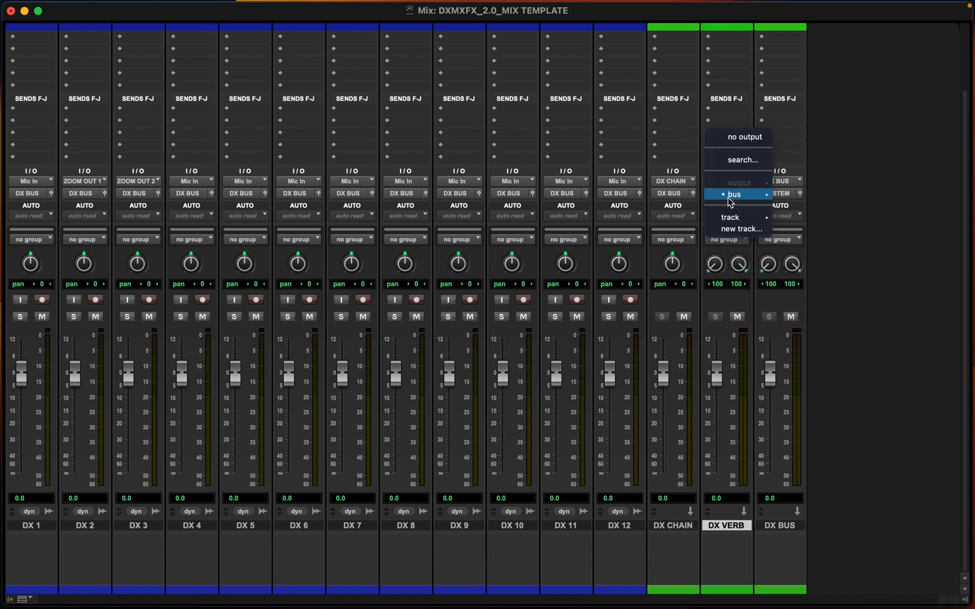
{"action": "mouse_move", "coordinate": [729, 197]}
{"action": "left_click", "coordinate": [737, 122]}
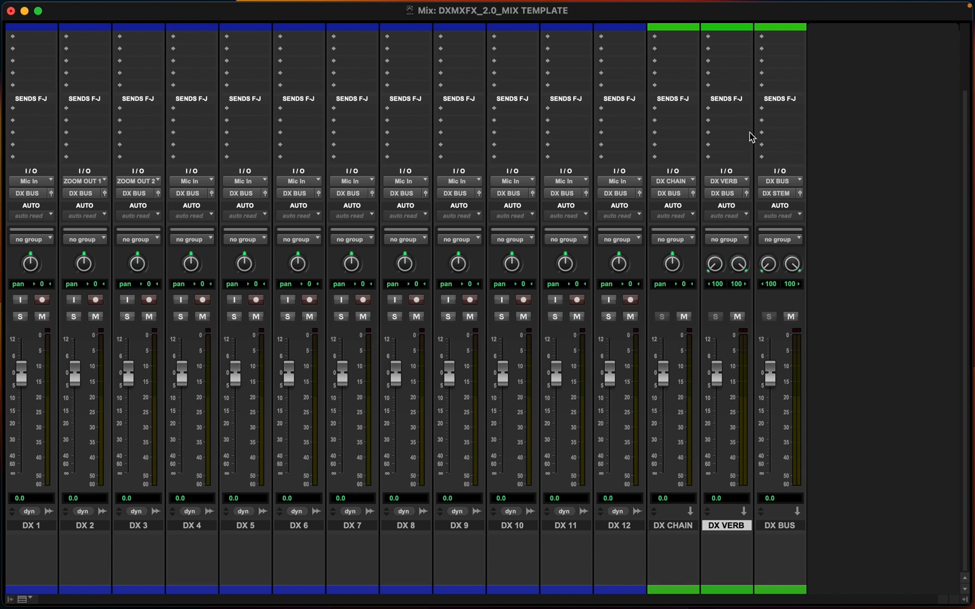
{"action": "scroll", "coordinate": [749, 132], "scroll_direction": "up", "scroll_amount": 3}
{"action": "scroll", "coordinate": [752, 148], "scroll_direction": "down", "scroll_amount": 3}
Add a send on DX 1's first F–J send slot routed to the DX VERB bus
{"action": "left_click", "coordinate": [34, 113]}
{"action": "mouse_move", "coordinate": [33, 111]}
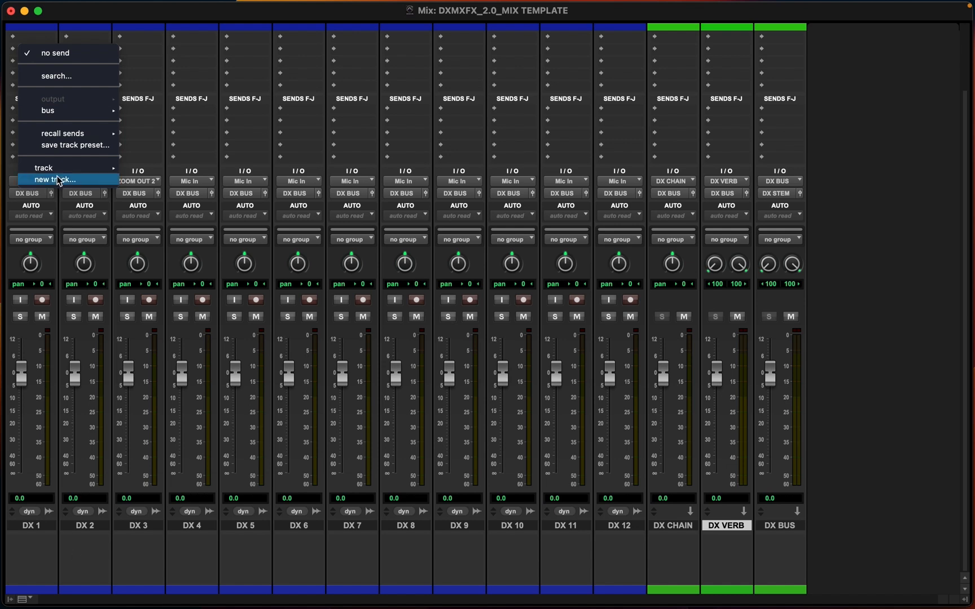
{"action": "mouse_move", "coordinate": [66, 114]}
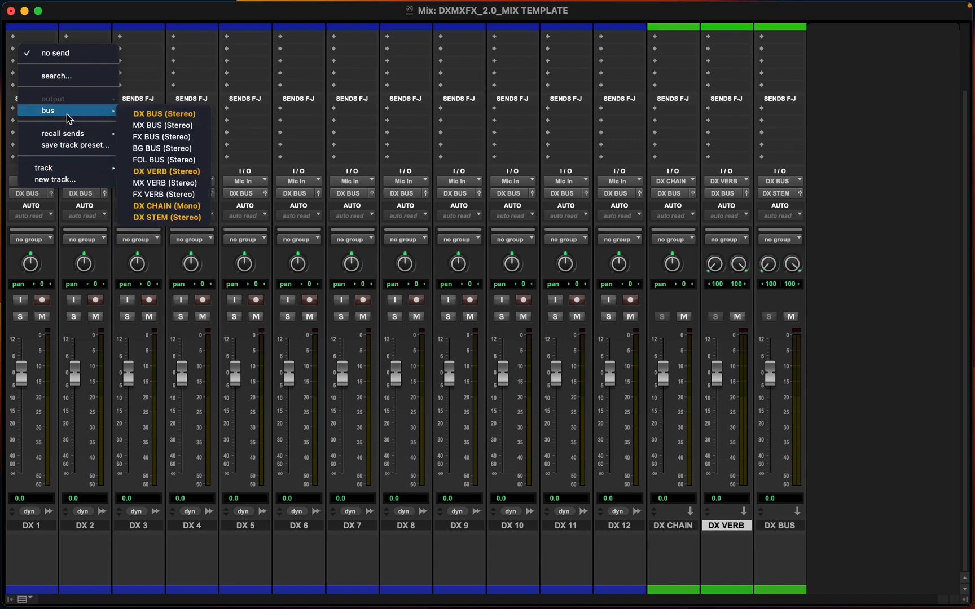
{"action": "left_click", "coordinate": [162, 171]}
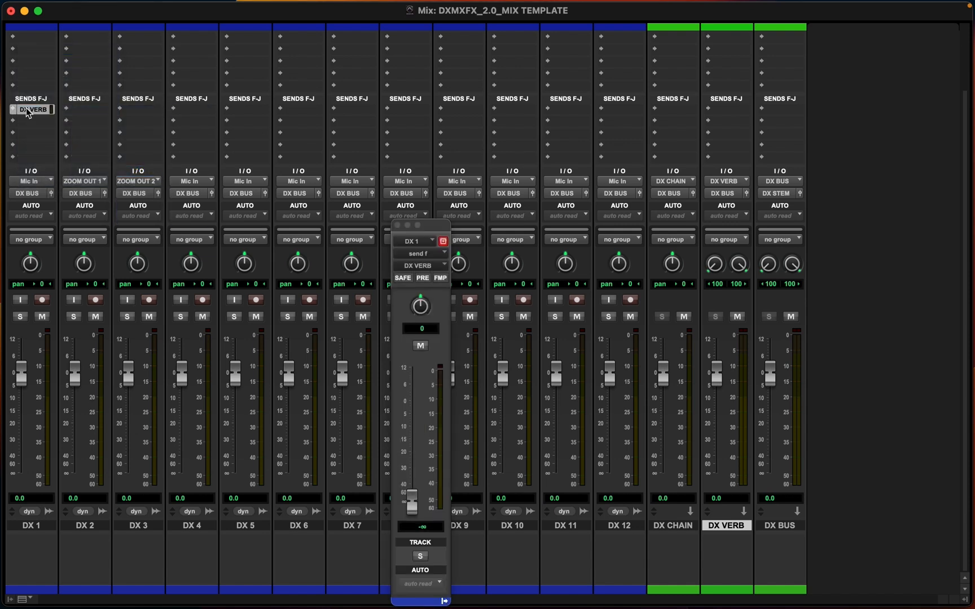
Raise the DX 1 send fader and pull it back to minimum, then close the send window
{"action": "left_click_drag", "start_coordinate": [410, 492], "coordinate": [417, 418]}
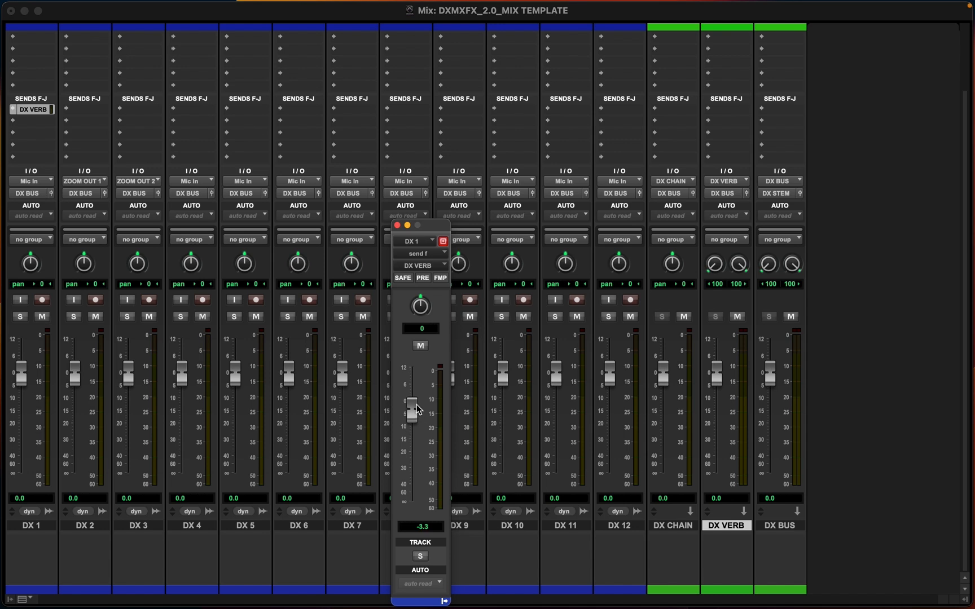
{"action": "left_click_drag", "start_coordinate": [418, 405], "coordinate": [412, 502]}
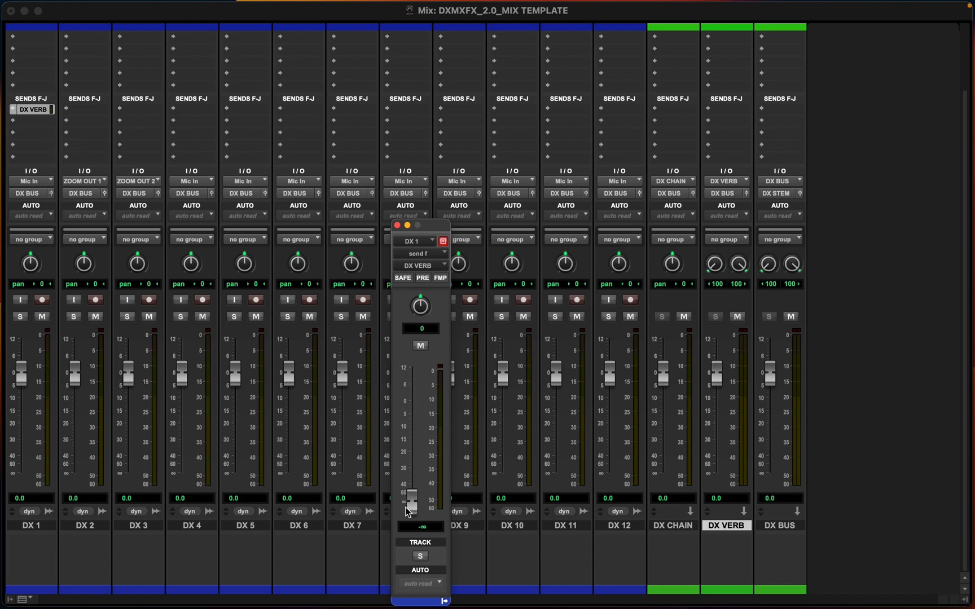
{"action": "left_click", "coordinate": [399, 225]}
Select tracks DX 1 through DX 12 and assign a DX VERB send to all of them at once
{"action": "left_click", "coordinate": [42, 529]}
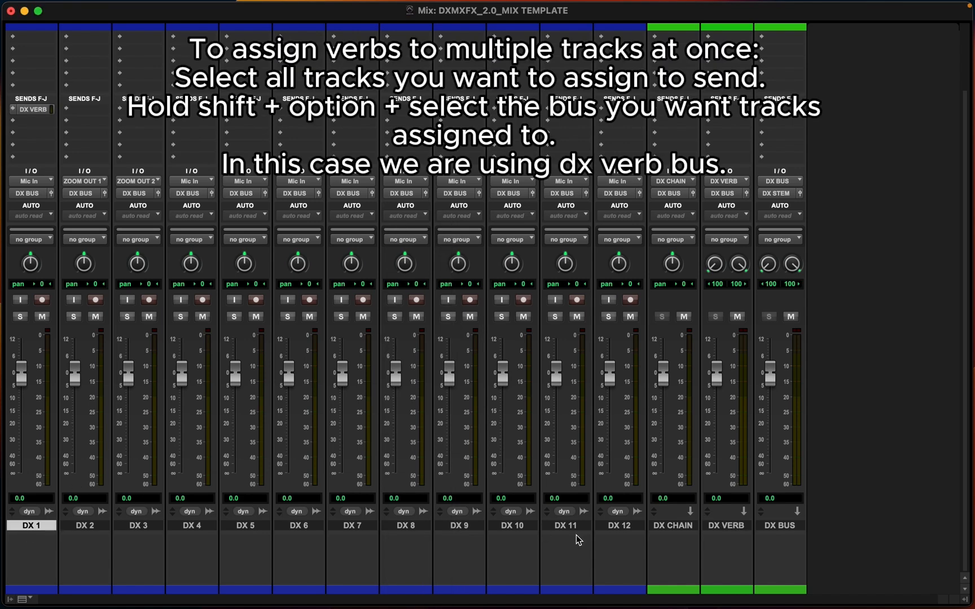
{"action": "left_click", "coordinate": [621, 526], "text": "shift"}
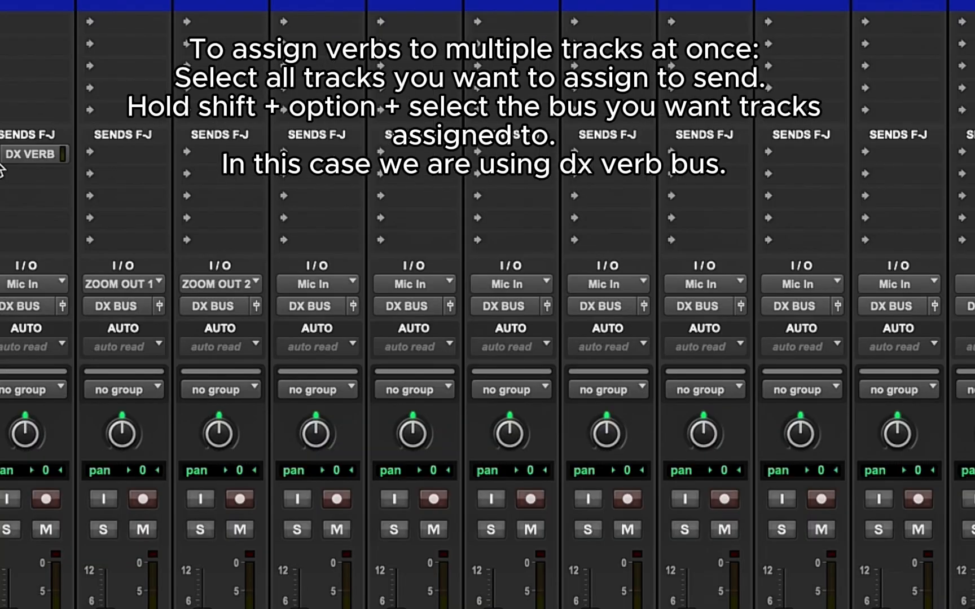
{"action": "left_click", "coordinate": [22, 109]}
{"action": "mouse_move", "coordinate": [102, 117]}
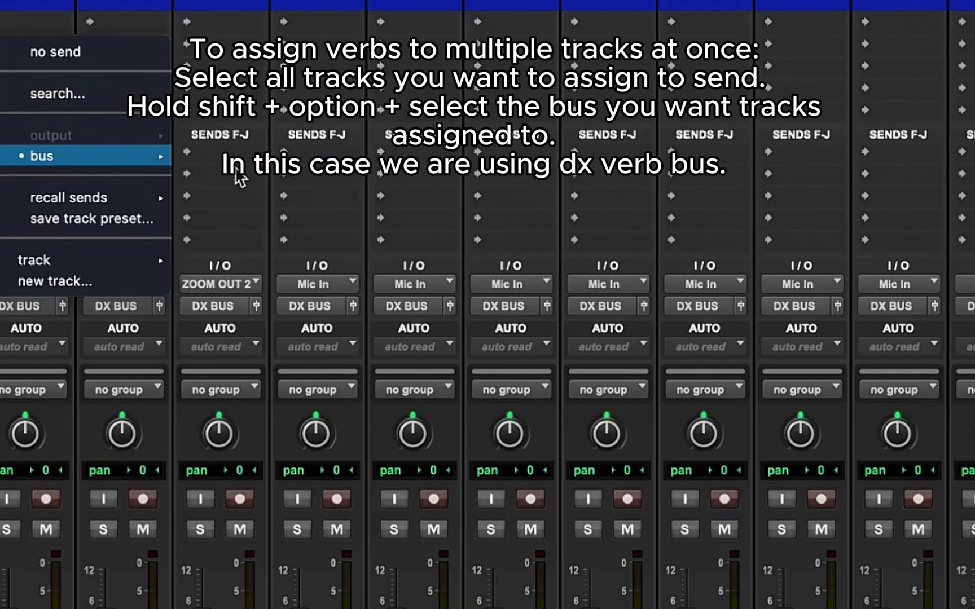
{"action": "left_click", "coordinate": [216, 269], "text": "alt+shift"}
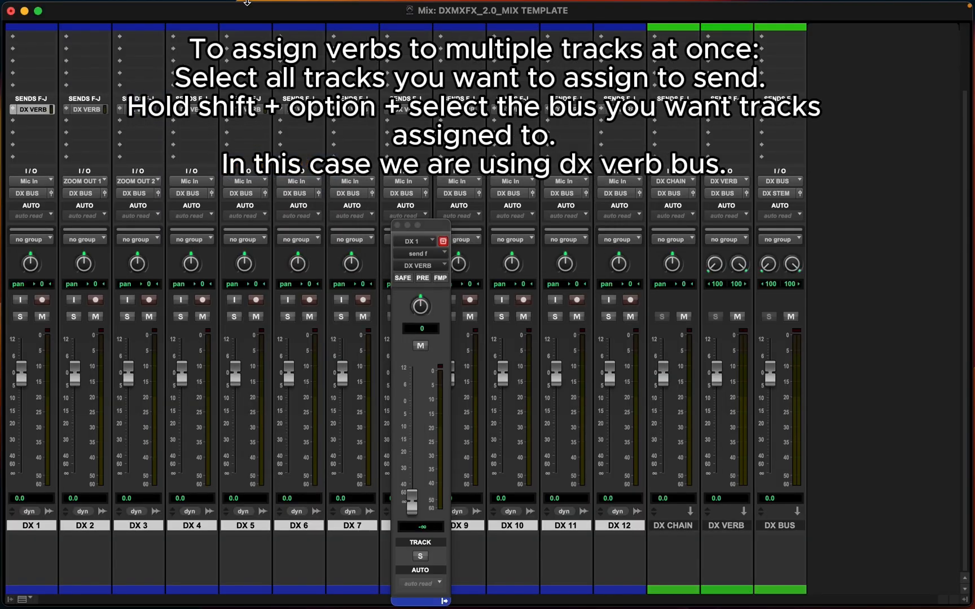
{"action": "left_click", "coordinate": [397, 226]}
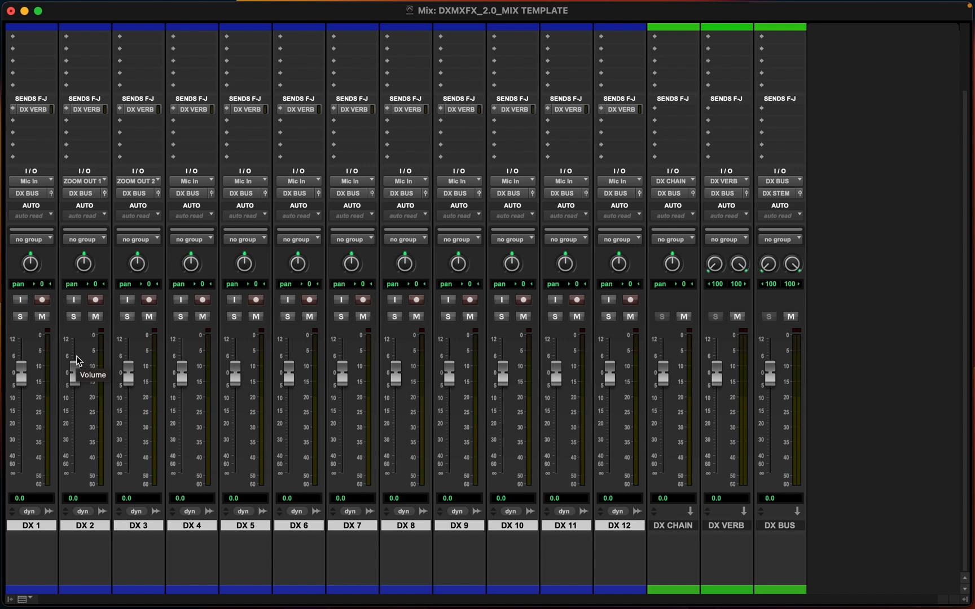
Remove the DX VERB sends from the F–J send slots of the DX tracks
{"action": "scroll", "coordinate": [390, 306], "scroll_direction": "up", "scroll_amount": 3}
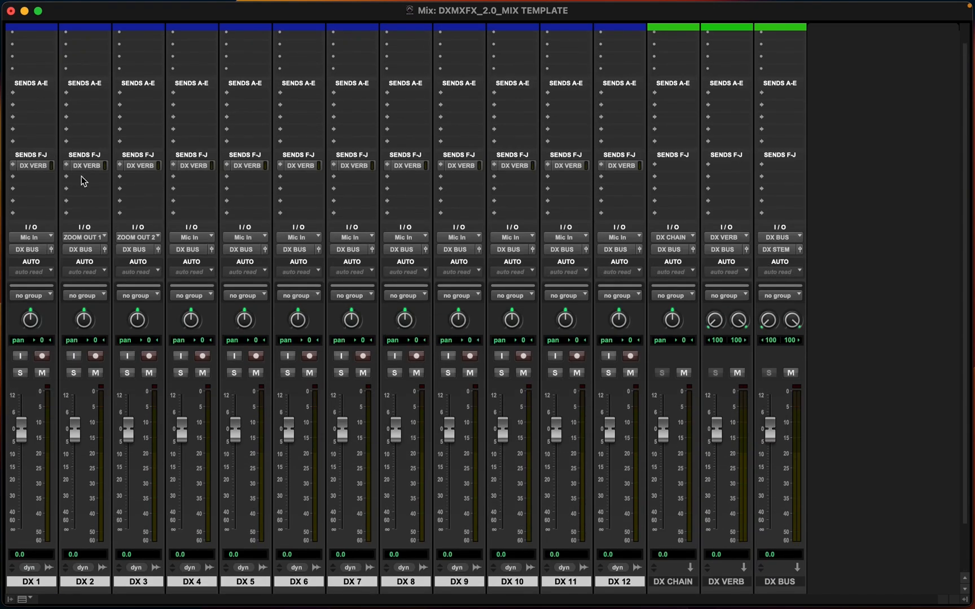
{"action": "scroll", "coordinate": [83, 181], "scroll_direction": "up", "scroll_amount": 1}
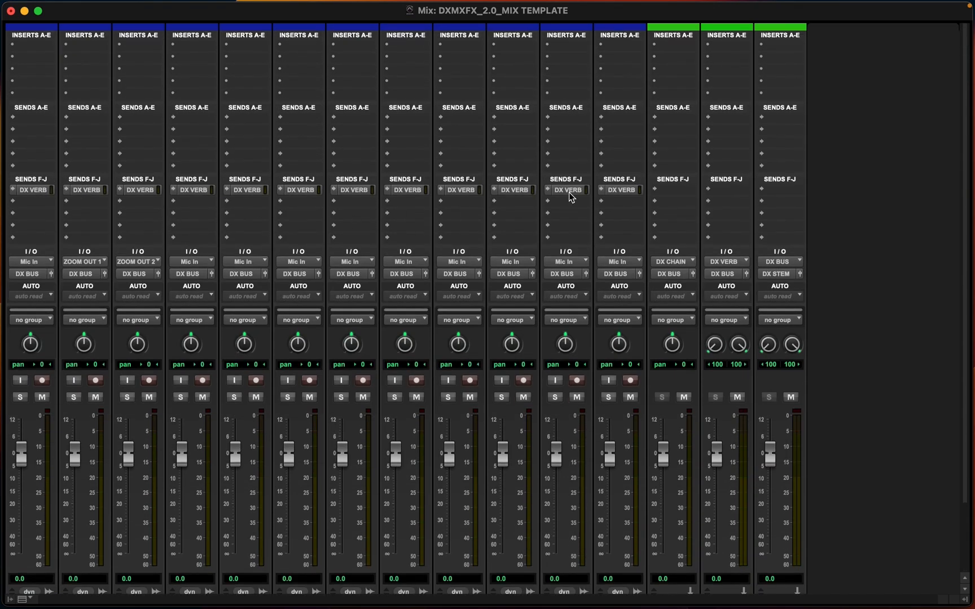
{"action": "left_click", "coordinate": [33, 191]}
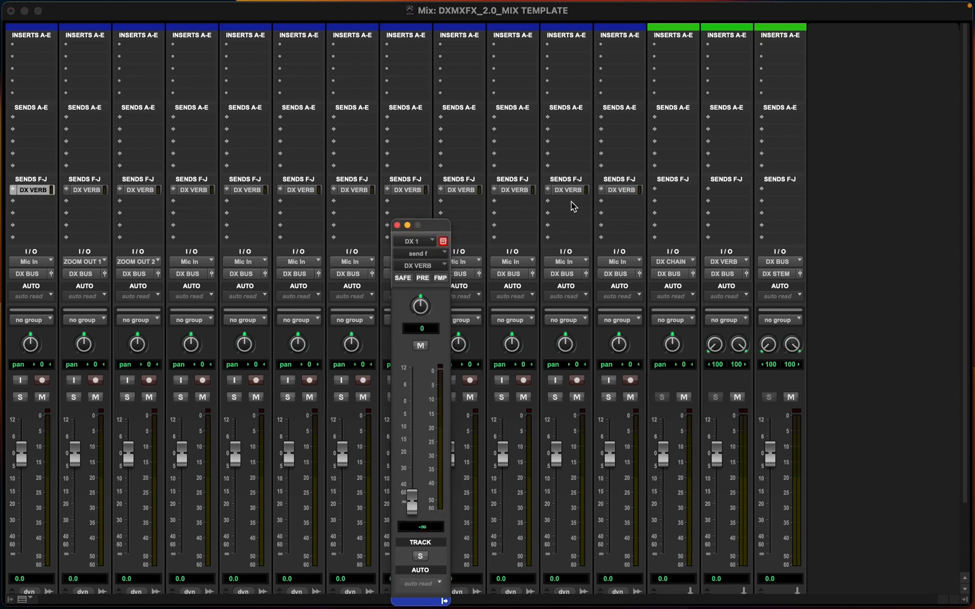
{"action": "scroll", "coordinate": [620, 194], "scroll_direction": "down", "scroll_amount": 2}
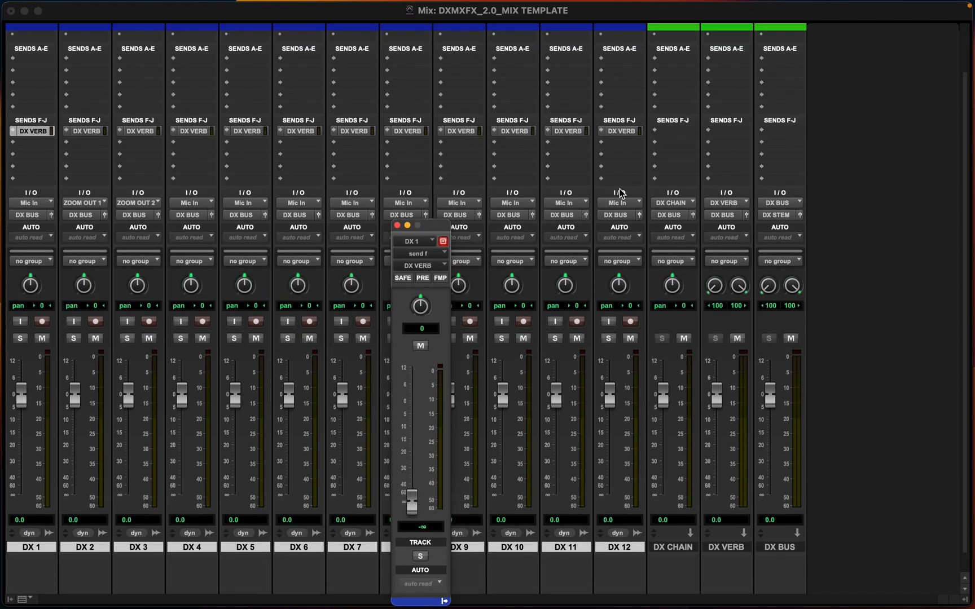
{"action": "scroll", "coordinate": [135, 164], "scroll_direction": "up", "scroll_amount": 1}
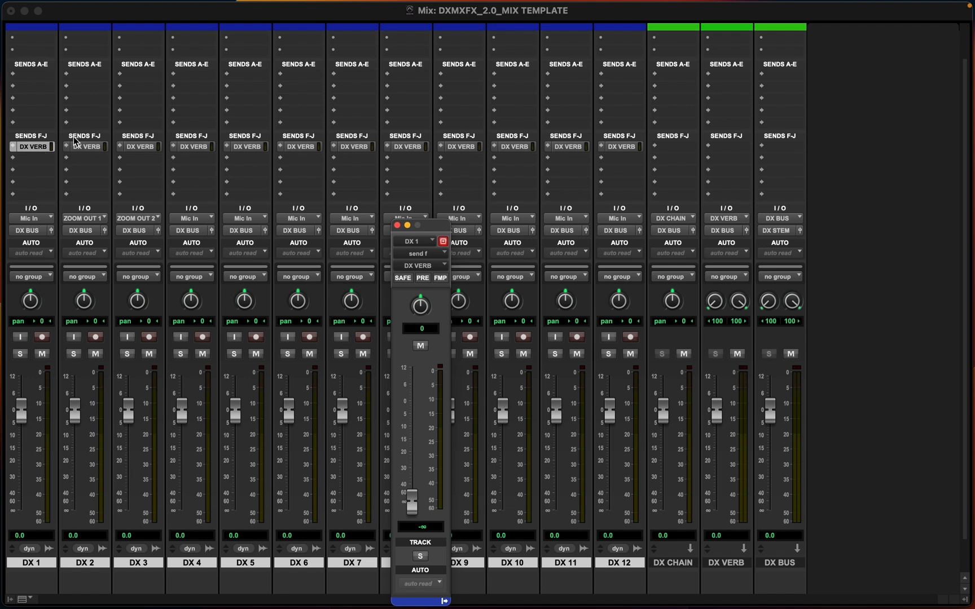
{"action": "scroll", "coordinate": [141, 169], "scroll_direction": "up", "scroll_amount": 2}
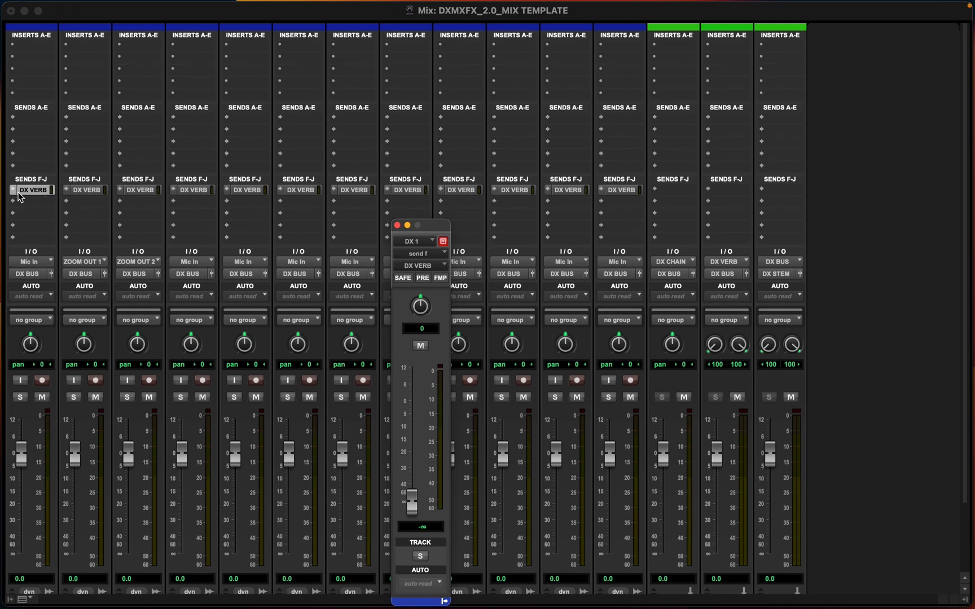
{"action": "left_click", "coordinate": [13, 190]}
{"action": "left_click", "coordinate": [37, 134]}
{"action": "left_click", "coordinate": [66, 190]}
{"action": "left_click", "coordinate": [89, 133]}
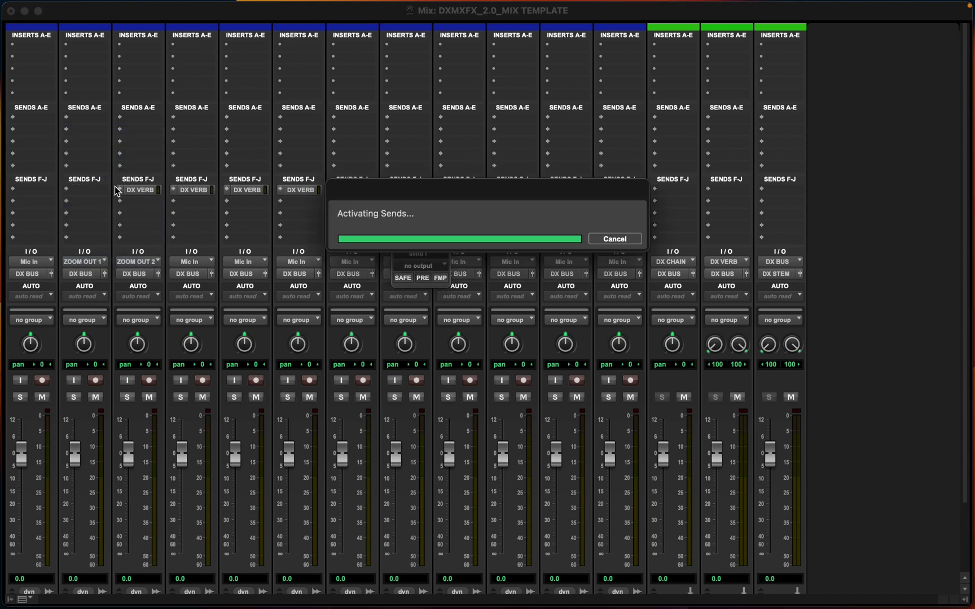
{"action": "scroll", "coordinate": [28, 197], "scroll_direction": "down", "scroll_amount": 3}
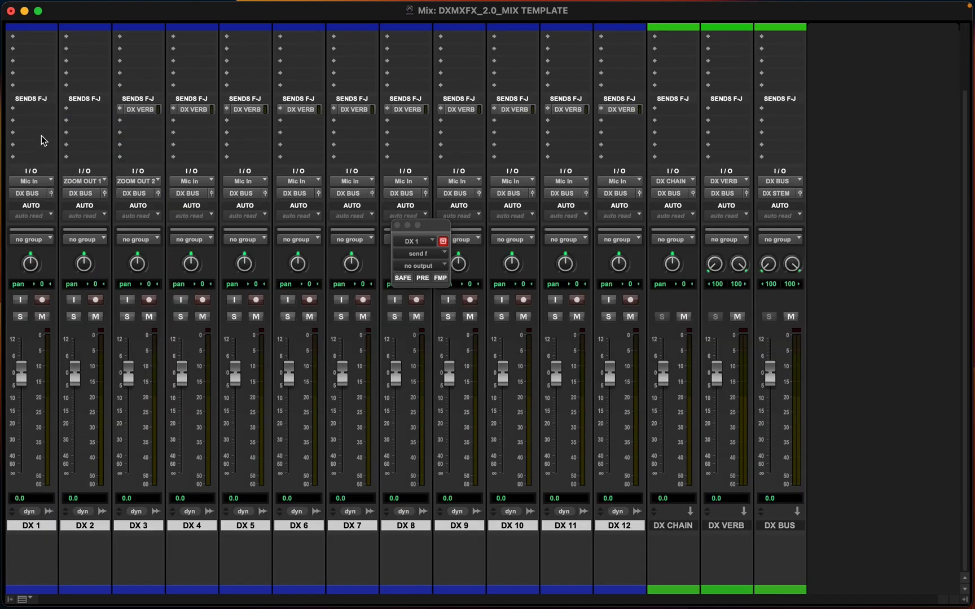
{"action": "left_click", "coordinate": [36, 110]}
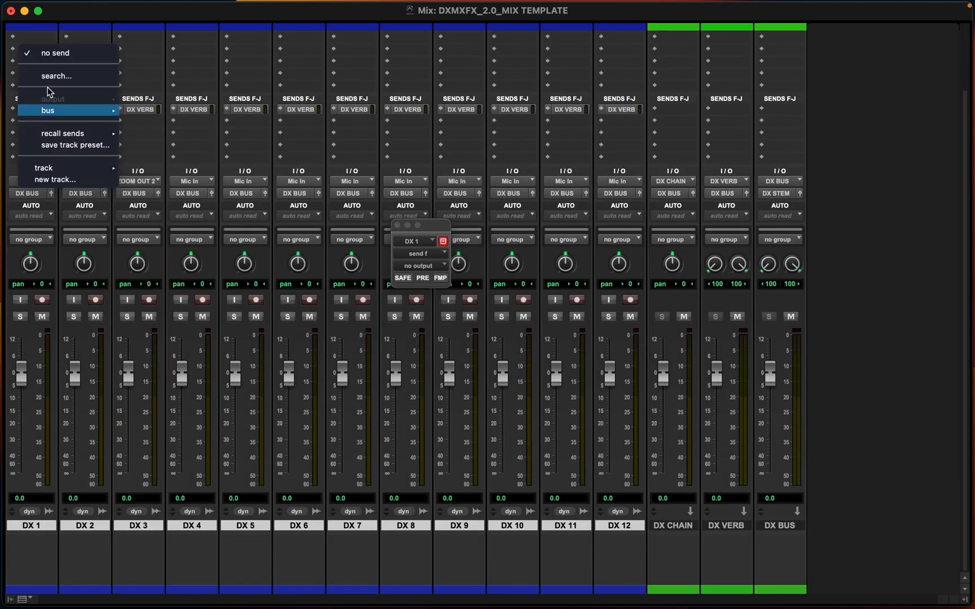
{"action": "left_click", "coordinate": [61, 54]}
Assign DX VERB sends to the first A–E send slot of all DX tracks and close the send window
{"action": "scroll", "coordinate": [257, 216], "scroll_direction": "up", "scroll_amount": 3}
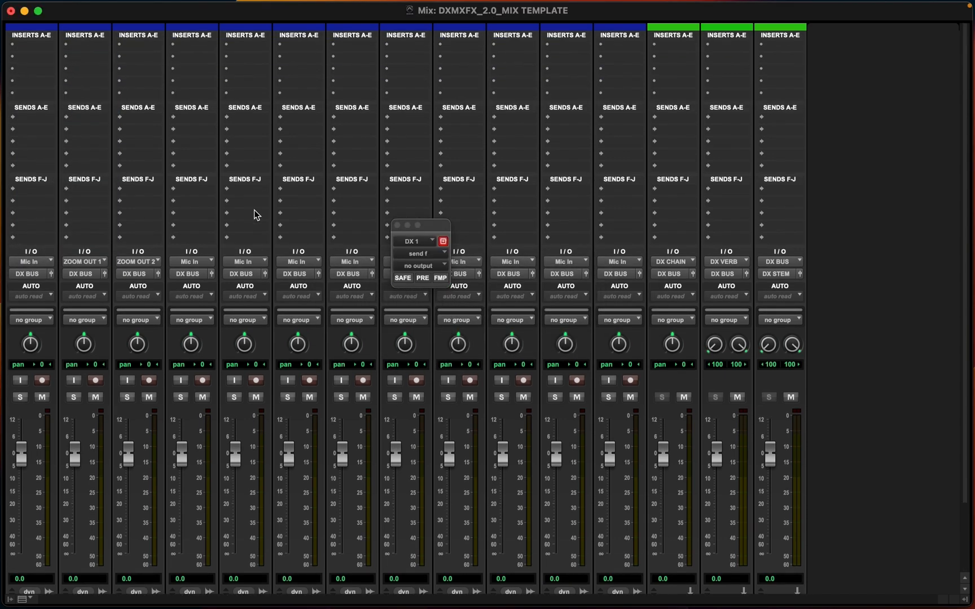
{"action": "left_click", "coordinate": [29, 126]}
{"action": "mouse_move", "coordinate": [29, 122]}
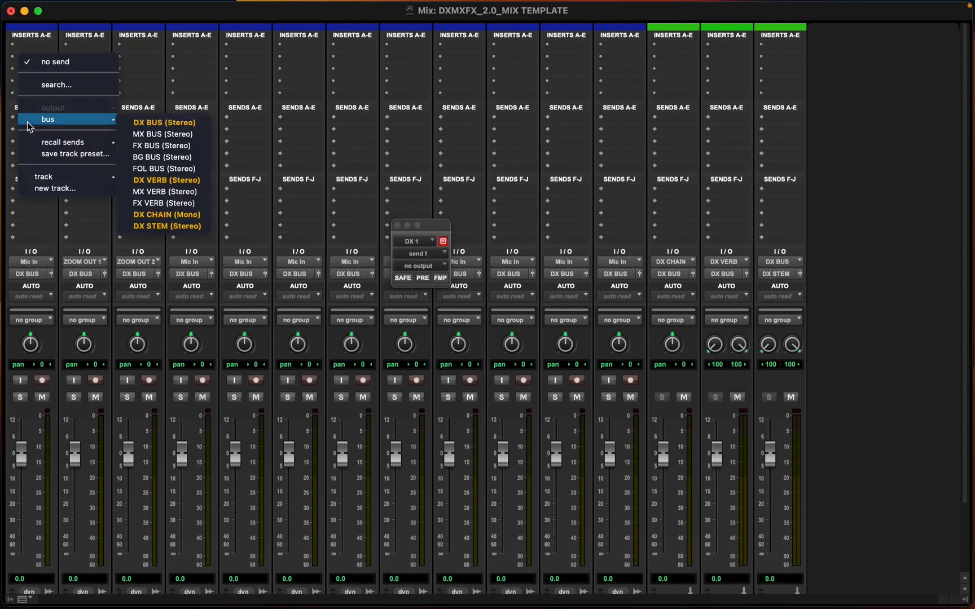
{"action": "left_click", "coordinate": [156, 181], "text": "alt"}
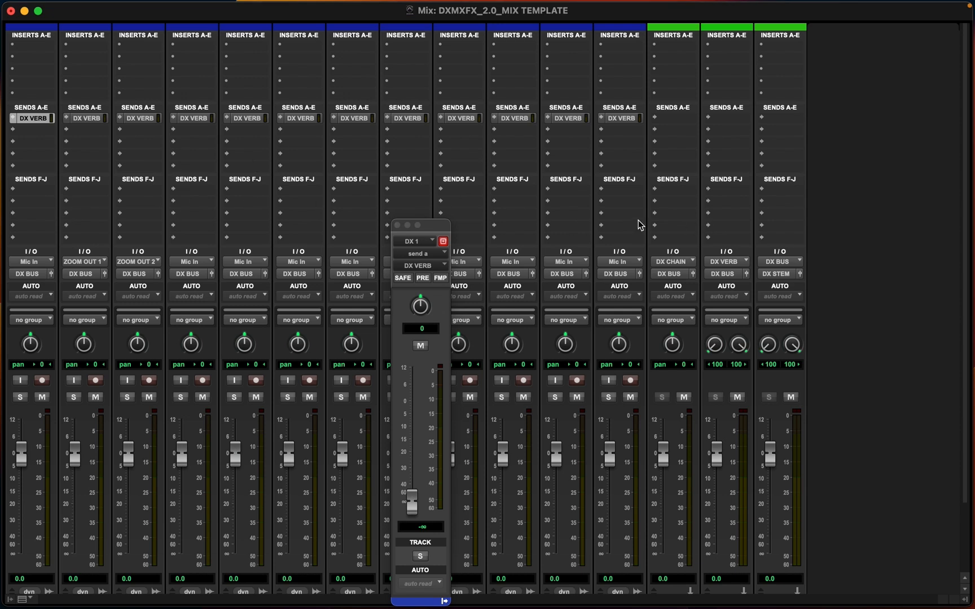
{"action": "left_click", "coordinate": [397, 225]}
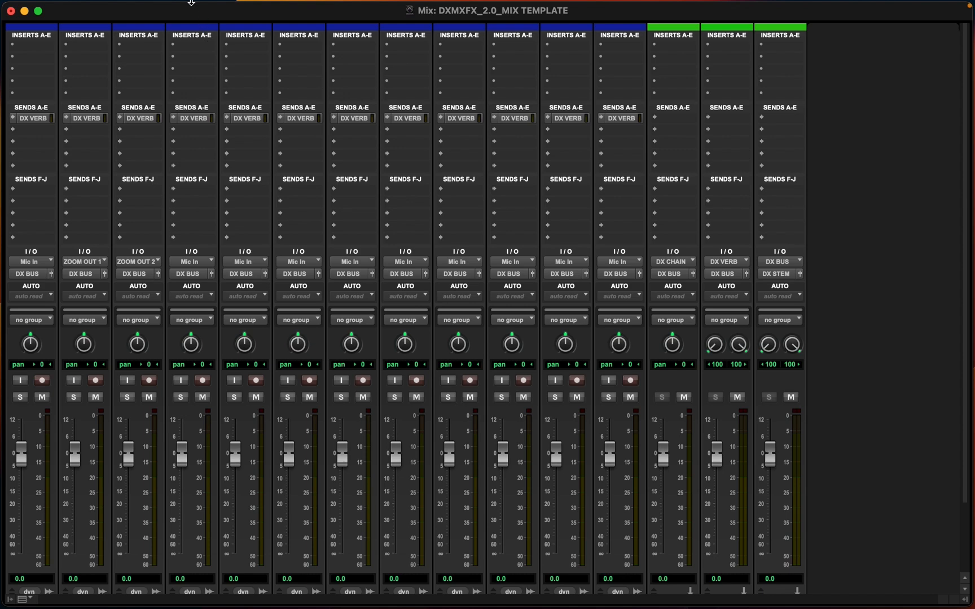
Hide the Sends F-J section from the mix window view
{"action": "left_click", "coordinate": [160, 9]}
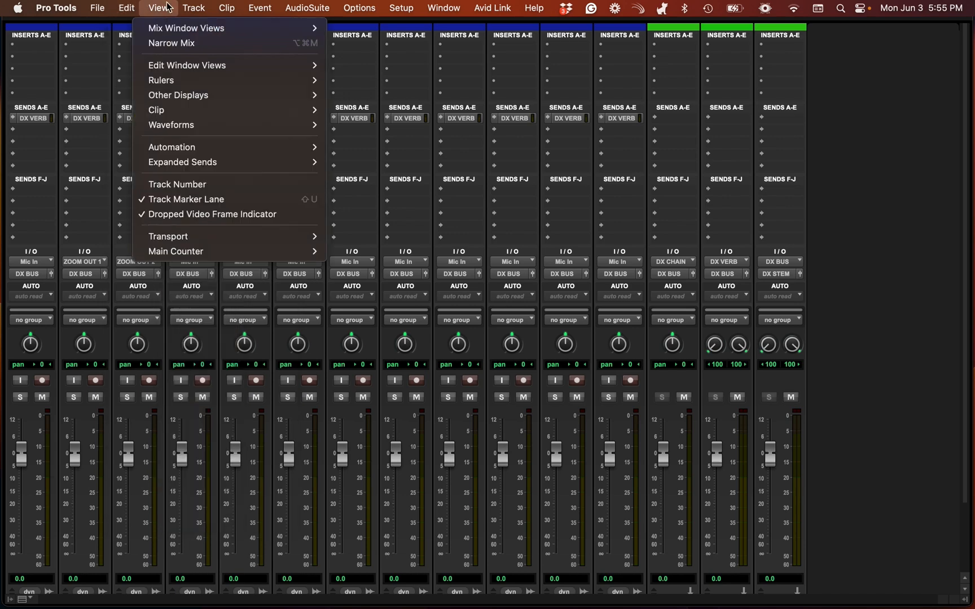
{"action": "mouse_move", "coordinate": [170, 72]}
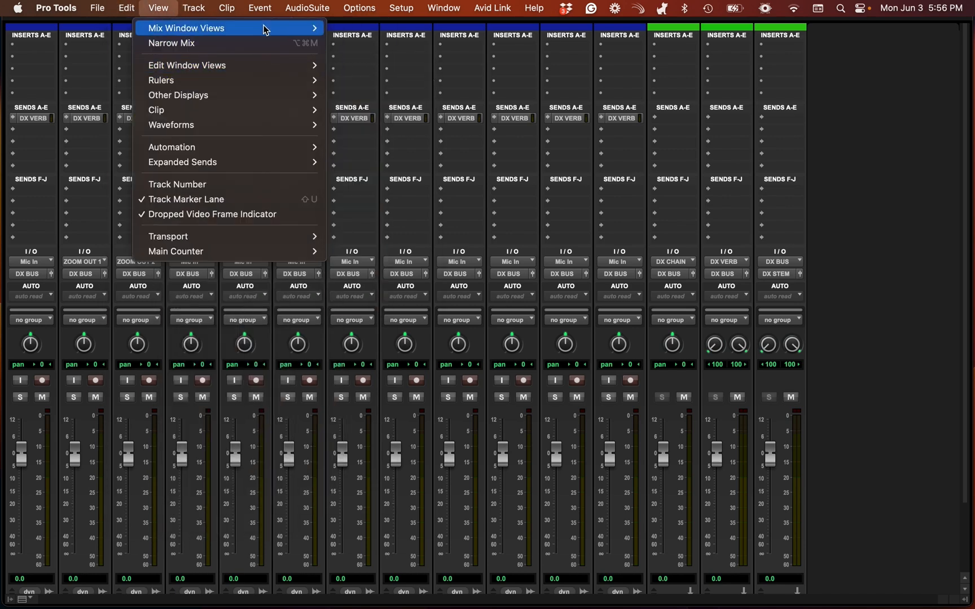
{"action": "mouse_move", "coordinate": [316, 33]}
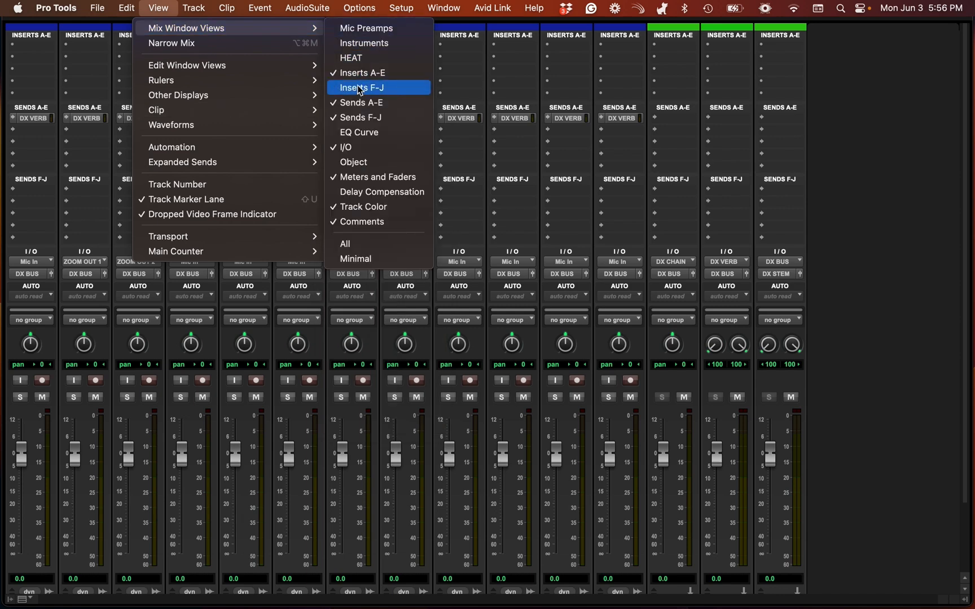
{"action": "left_click", "coordinate": [366, 118]}
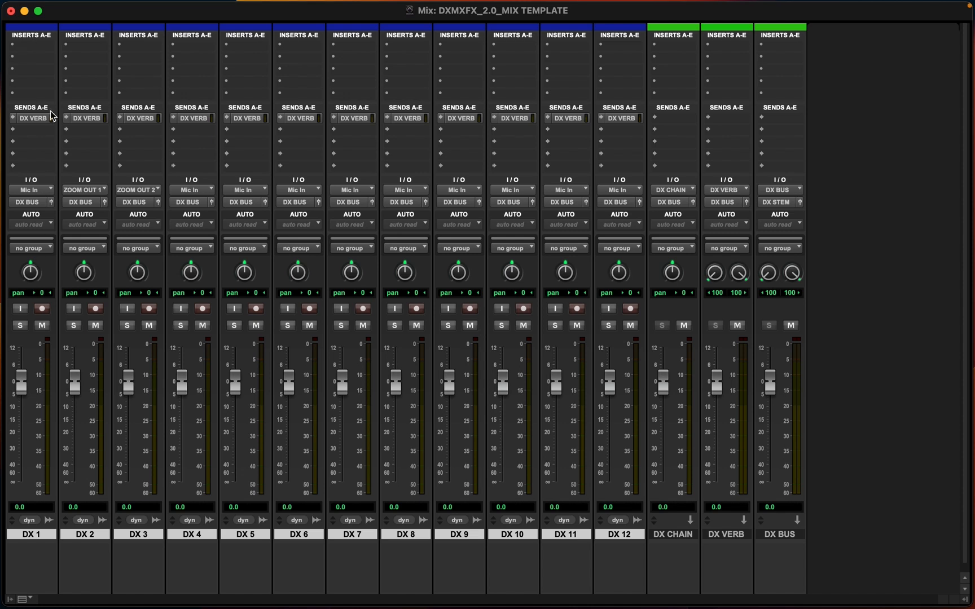
Insert an EQ3 7-Band plug-in on DX 1's first insert and enable its high-pass and low-pass filters
{"action": "left_click", "coordinate": [36, 46]}
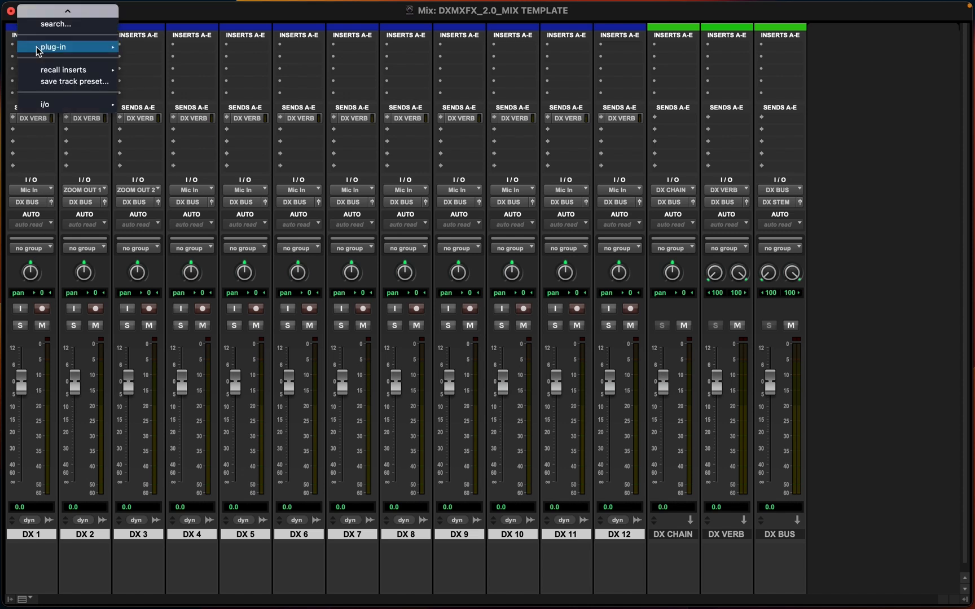
{"action": "mouse_move", "coordinate": [35, 46]}
{"action": "mouse_move", "coordinate": [135, 53]}
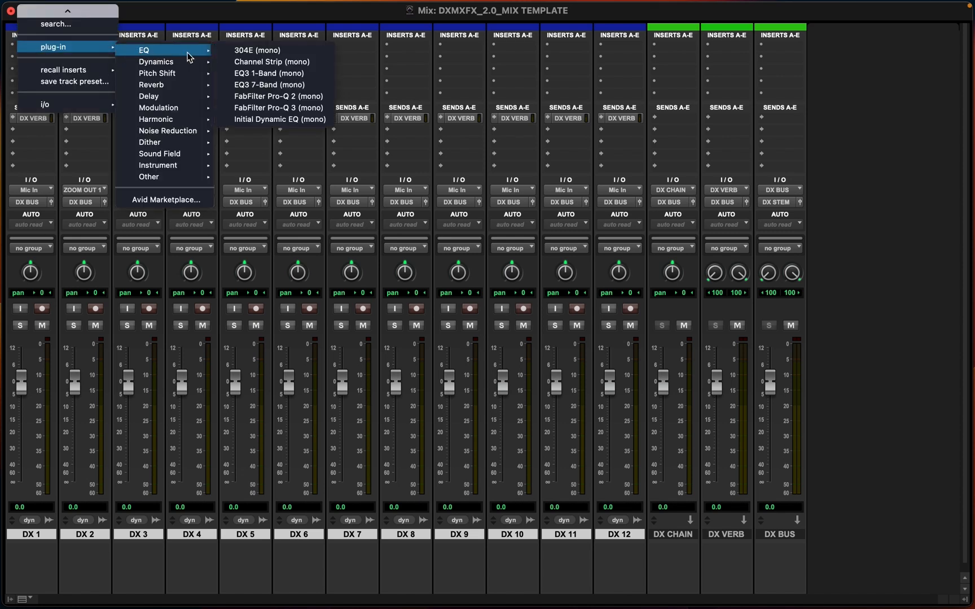
{"action": "left_click", "coordinate": [288, 84]}
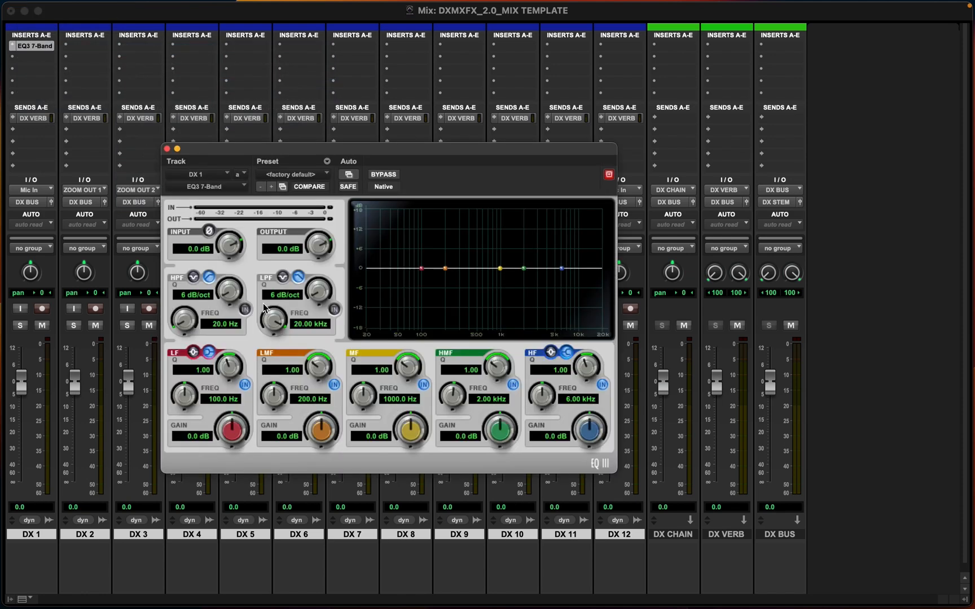
{"action": "left_click", "coordinate": [334, 309]}
{"action": "left_click", "coordinate": [245, 310]}
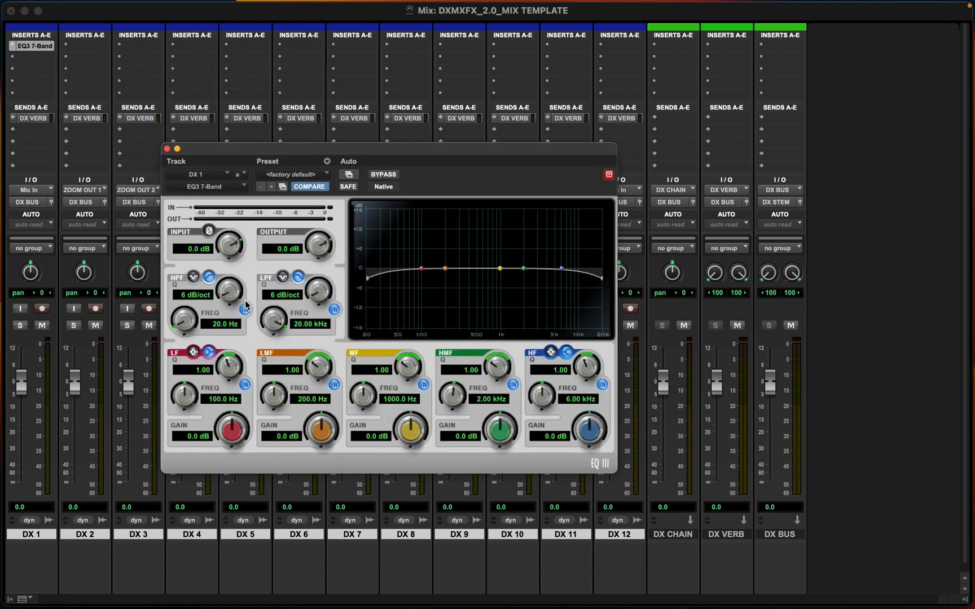
Replace DX 1's first insert with FabFilter Pro-Q 3 (mono) and load the JDC DEFAULT 7 BAND preset
{"action": "left_click", "coordinate": [167, 149]}
{"action": "left_click", "coordinate": [13, 56]}
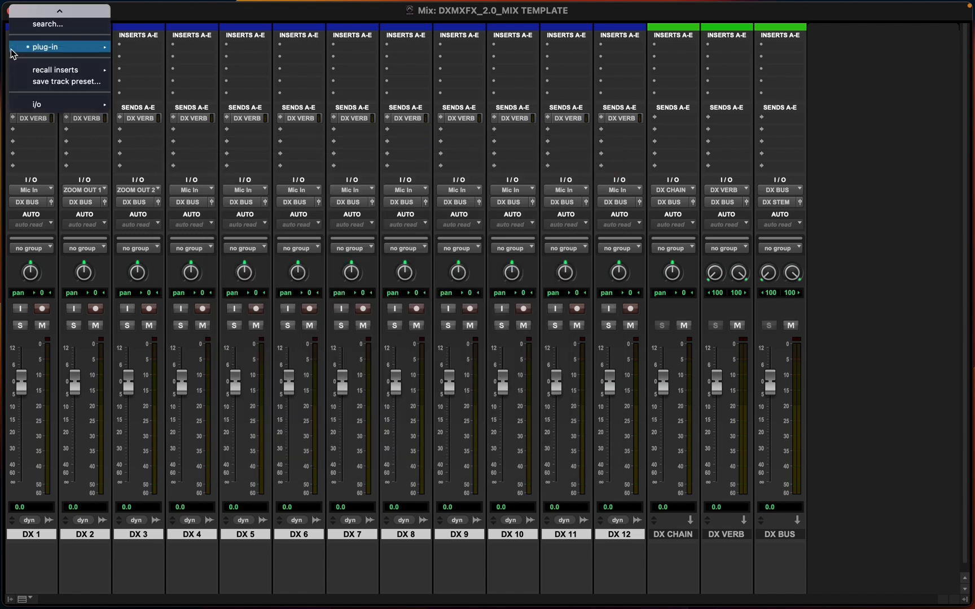
{"action": "mouse_move", "coordinate": [84, 47]}
{"action": "mouse_move", "coordinate": [140, 51]}
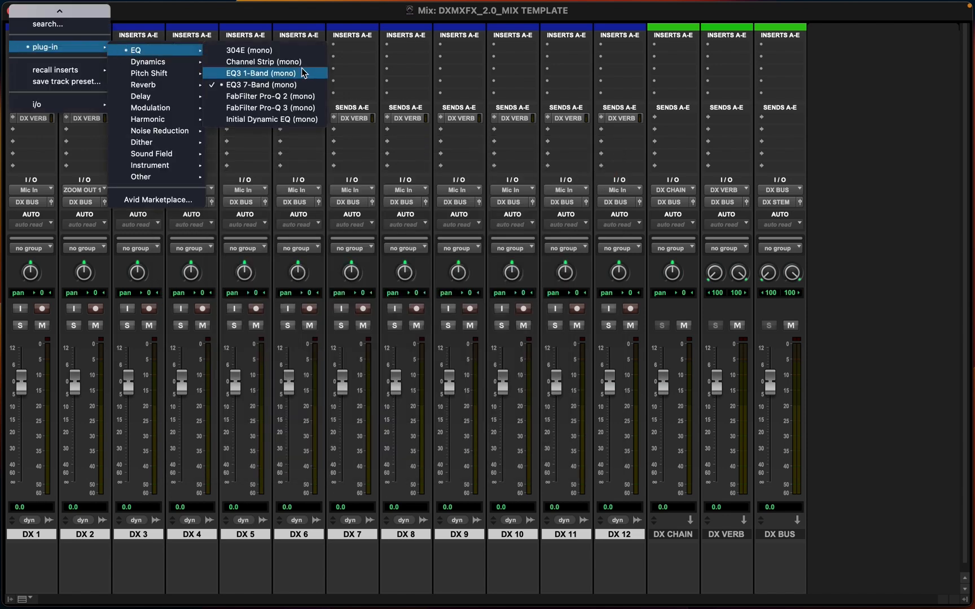
{"action": "left_click", "coordinate": [253, 103]}
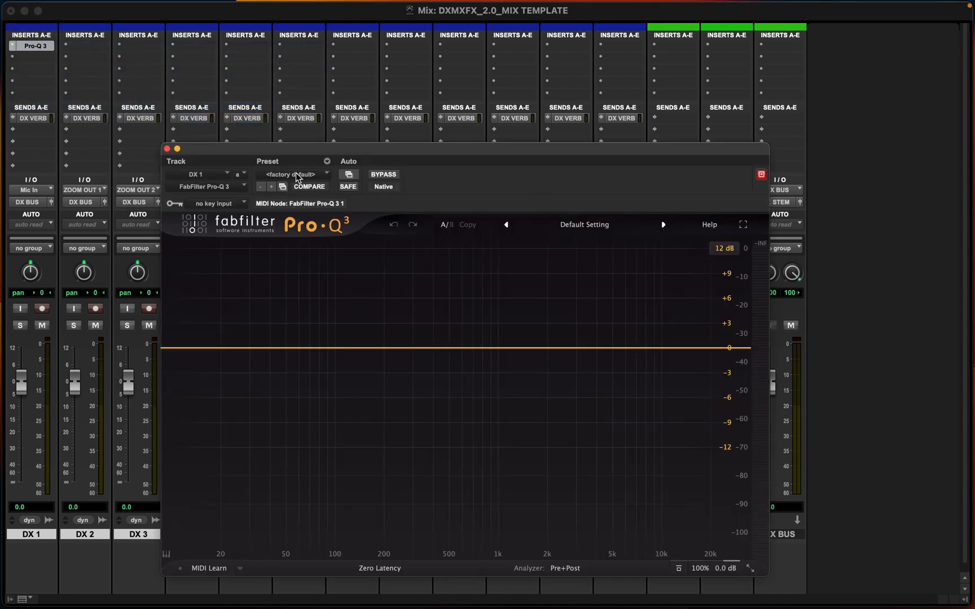
{"action": "left_click", "coordinate": [298, 178]}
{"action": "left_click", "coordinate": [297, 152]}
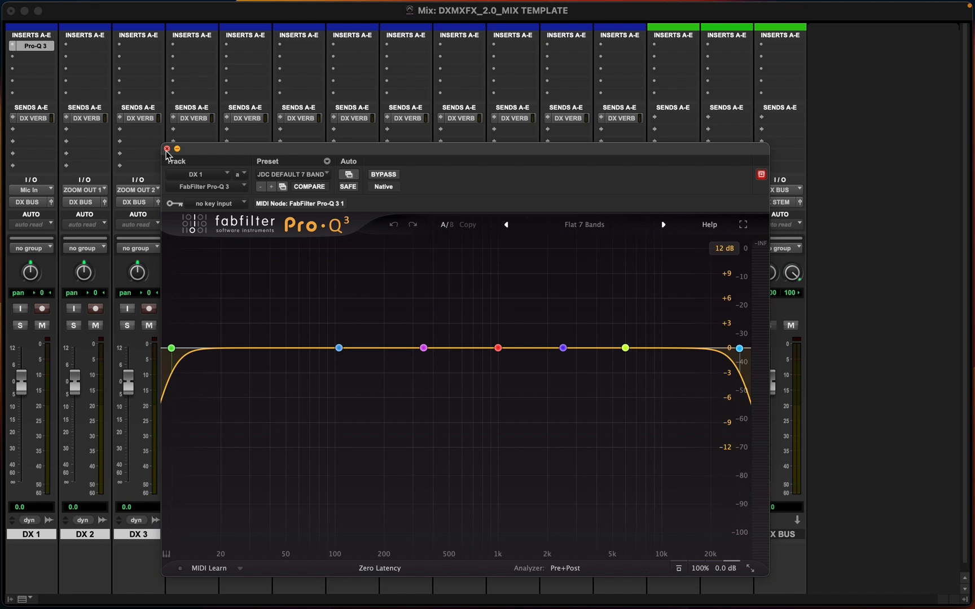
{"action": "left_click", "coordinate": [167, 149]}
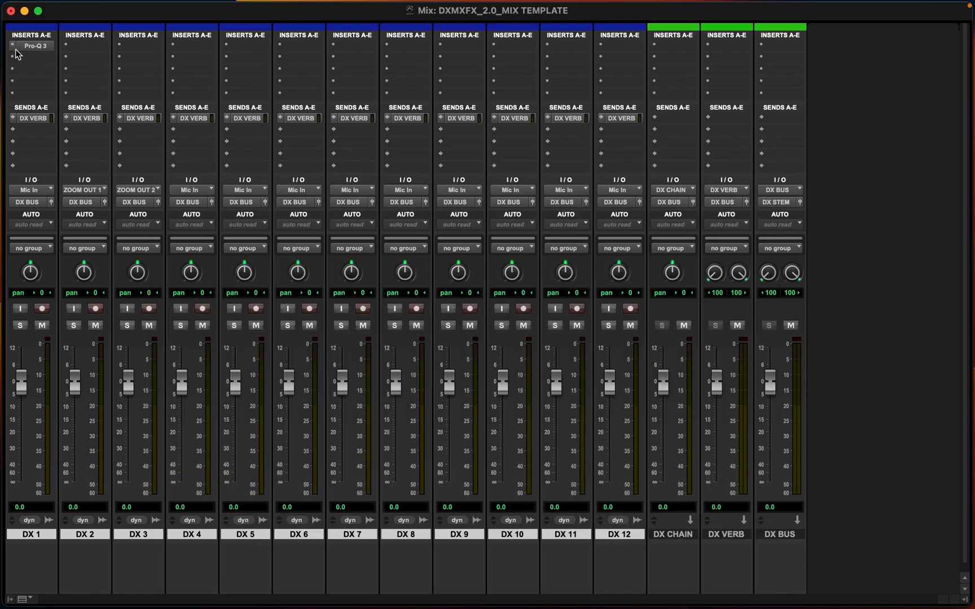
{"action": "left_click", "coordinate": [13, 48]}
{"action": "mouse_move", "coordinate": [64, 46]}
{"action": "mouse_move", "coordinate": [141, 50]}
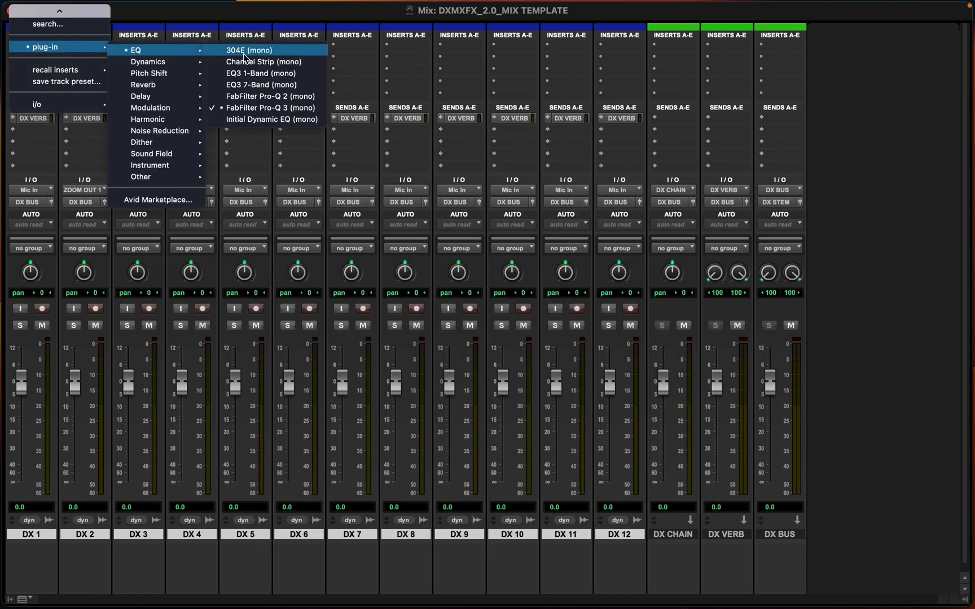
{"action": "key", "text": "Escape"}
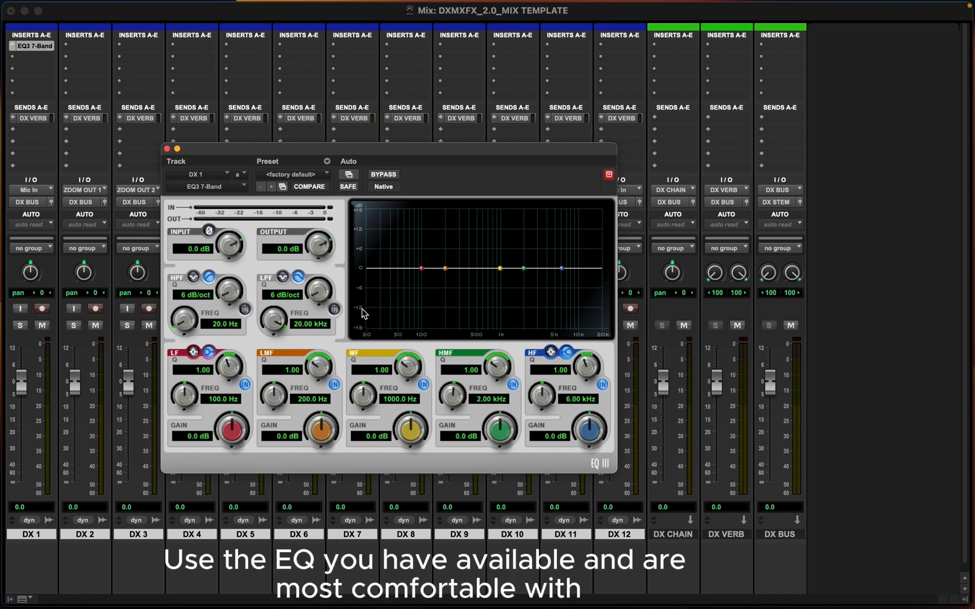
Insert EQ3 7-Band (mono) on the first insert of all selected DX tracks at once
{"action": "left_click", "coordinate": [168, 149]}
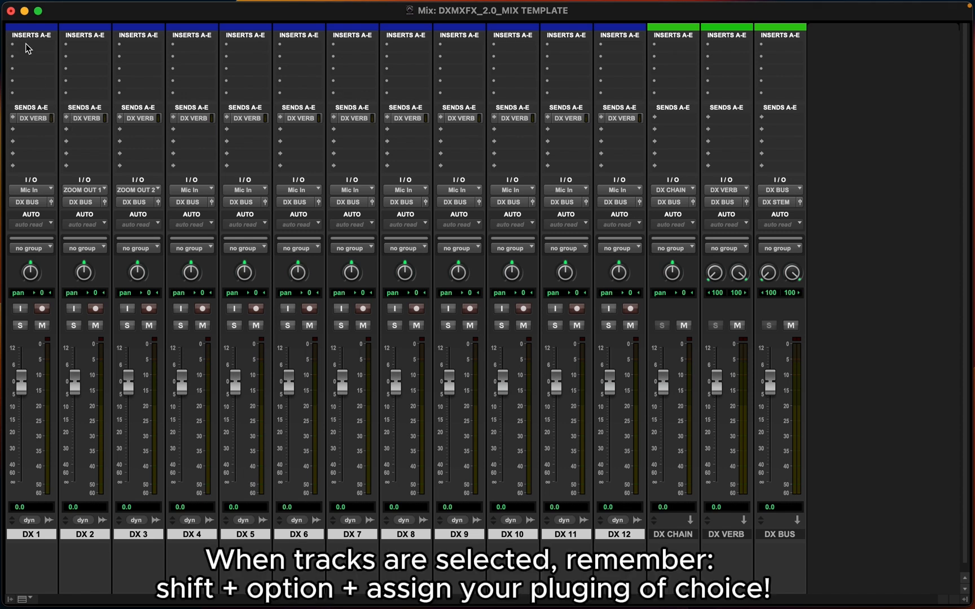
{"action": "left_click", "coordinate": [25, 44]}
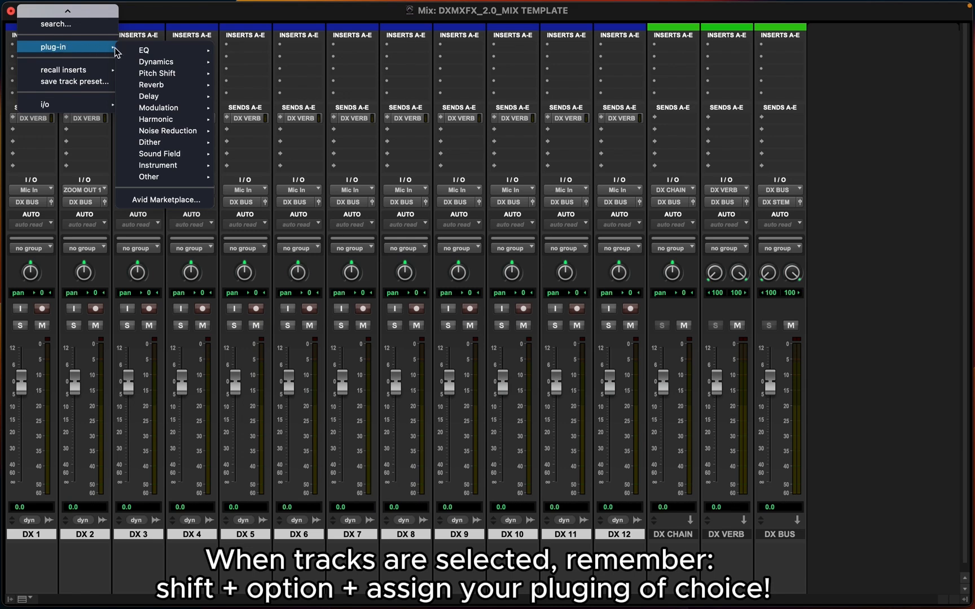
{"action": "mouse_move", "coordinate": [138, 50]}
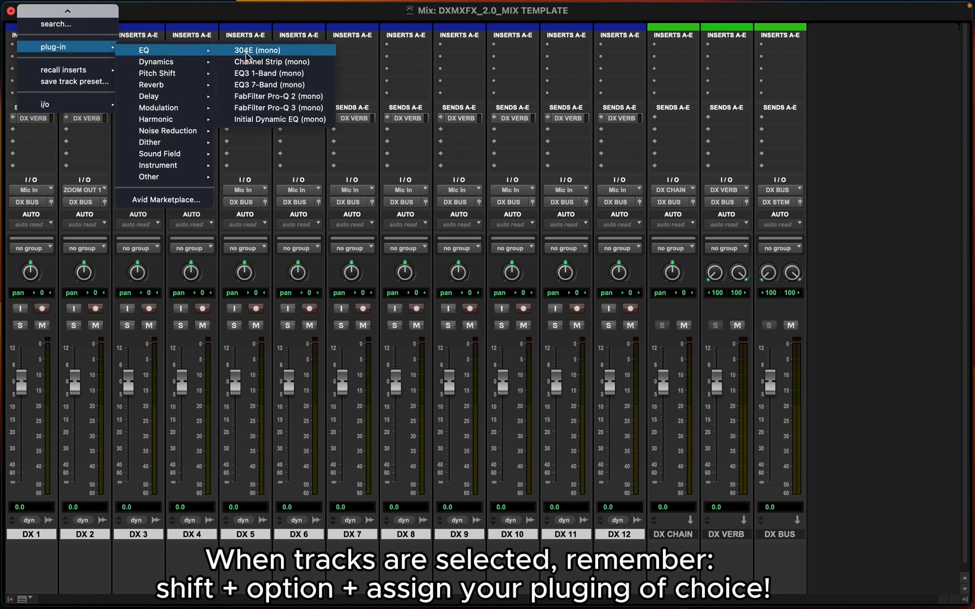
{"action": "left_click", "coordinate": [257, 85], "text": "alt+shift"}
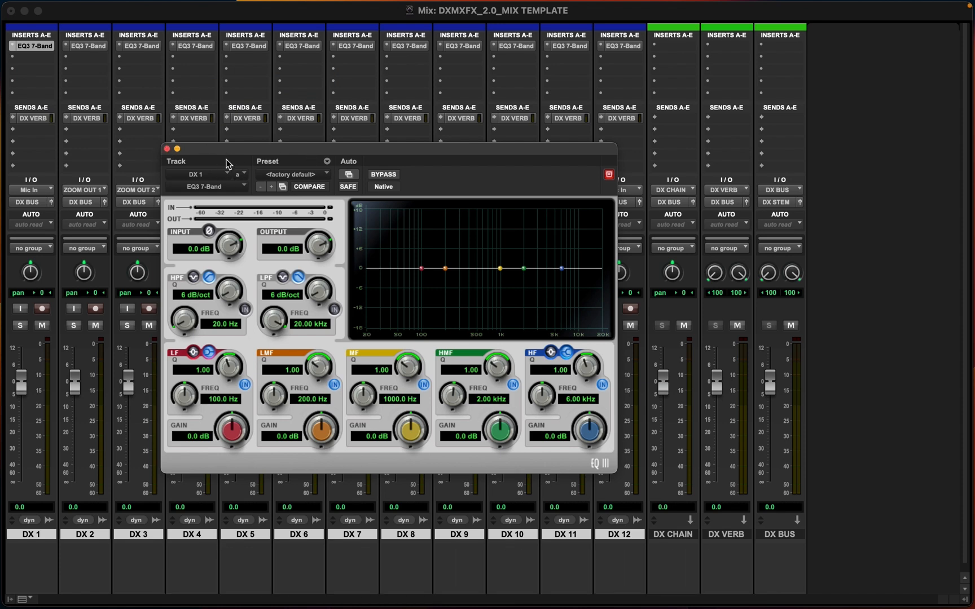
{"action": "left_click", "coordinate": [167, 149]}
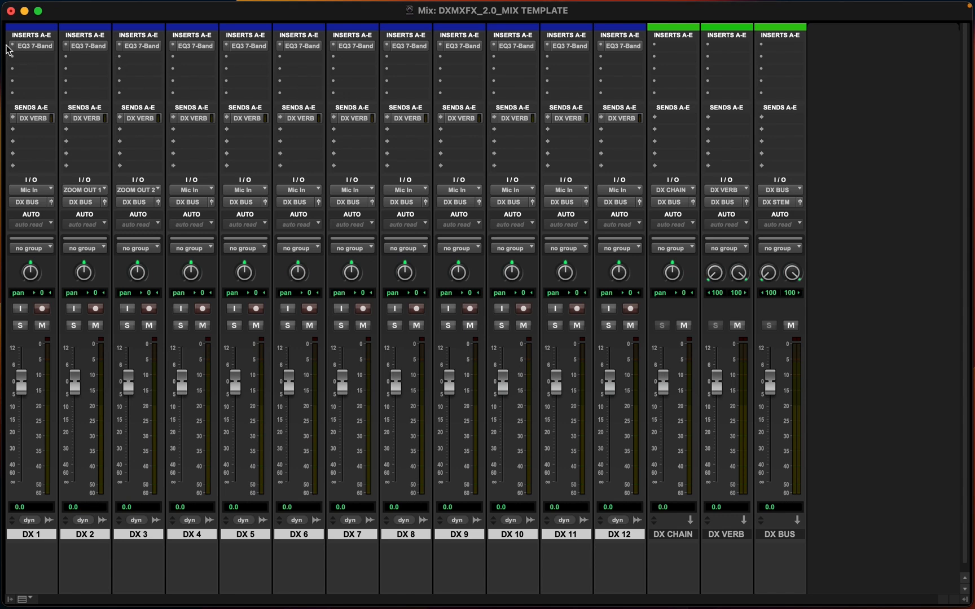
Replace the first insert on all DX tracks with FabFilter Pro-Q 3, confirming the change to existing inserts
{"action": "left_click", "coordinate": [13, 45]}
{"action": "mouse_move", "coordinate": [173, 53]}
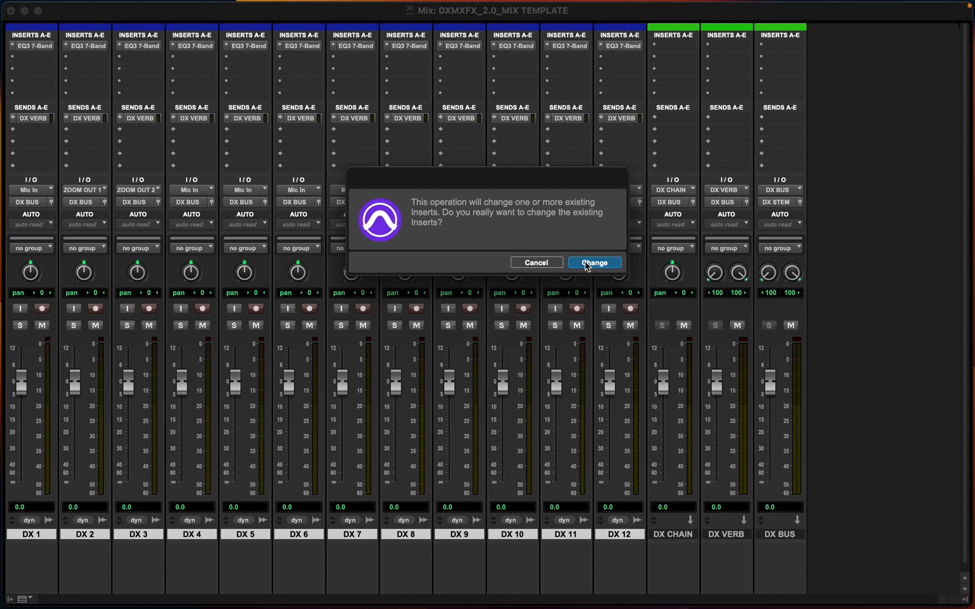
{"action": "left_click", "coordinate": [586, 266]}
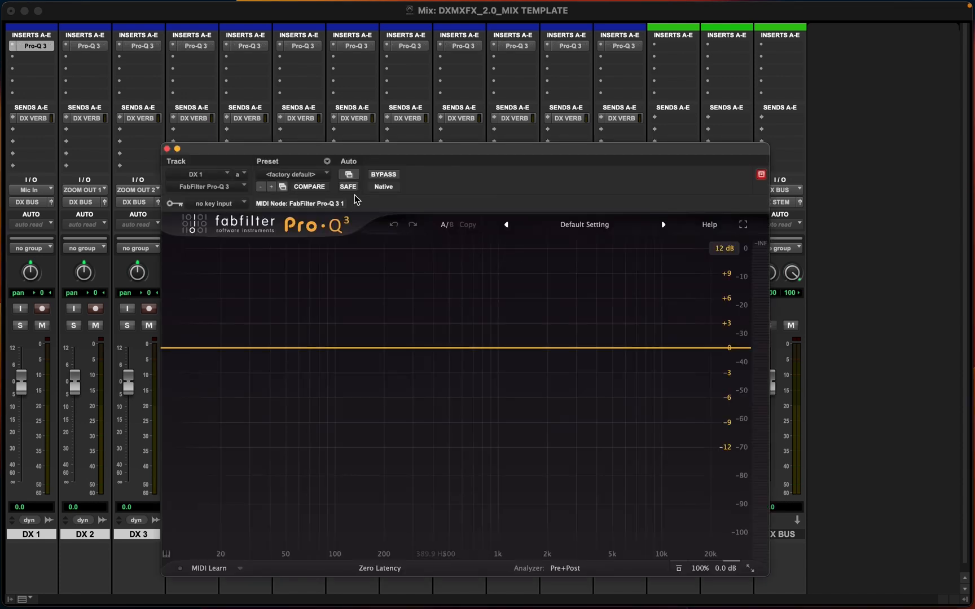
{"action": "left_click", "coordinate": [167, 149]}
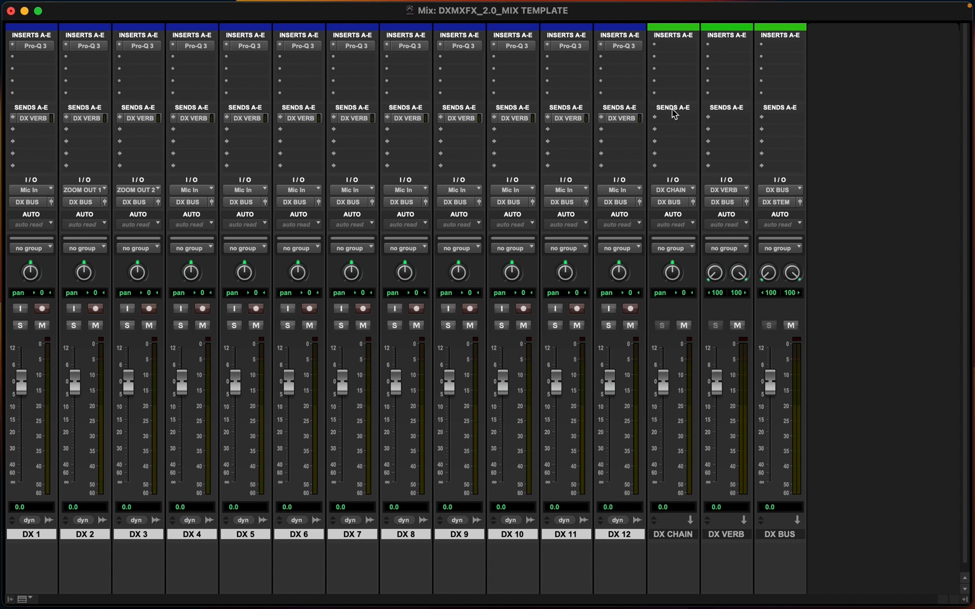
Insert Dyn3 Compressor/Limiter (mono) on DX CHAIN's first insert and close its plug-in window
{"action": "left_click", "coordinate": [671, 47]}
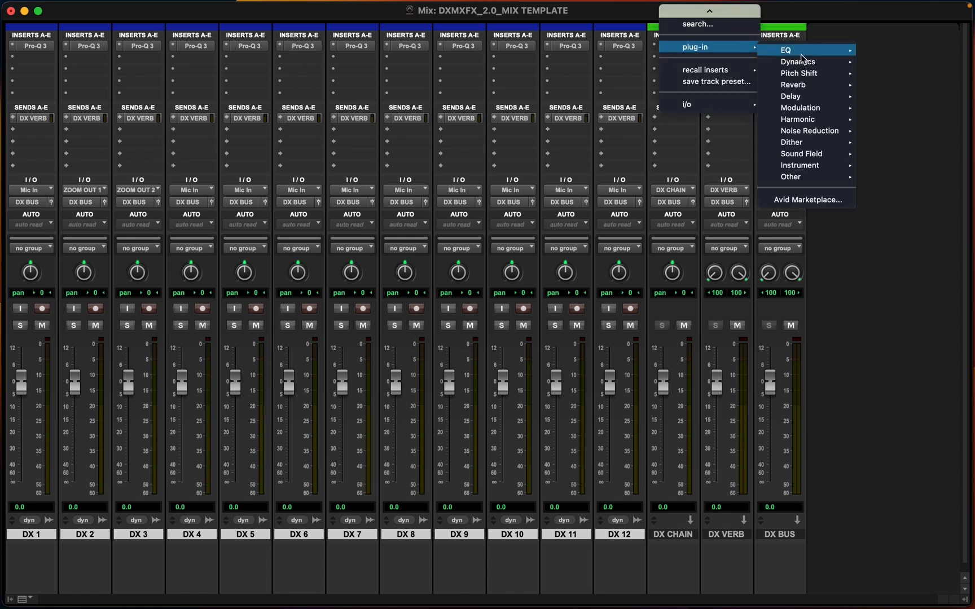
{"action": "mouse_move", "coordinate": [820, 67]}
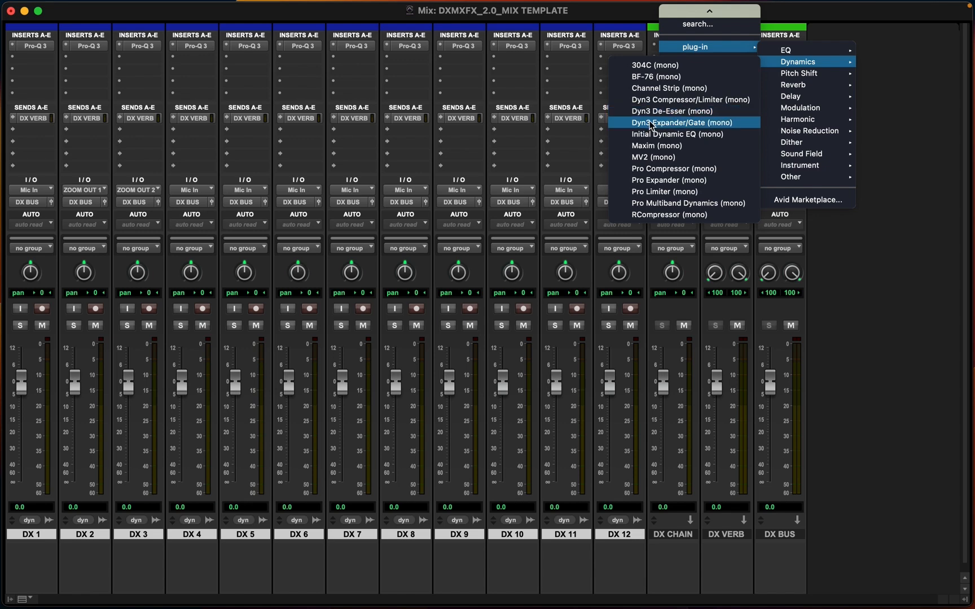
{"action": "left_click", "coordinate": [653, 100]}
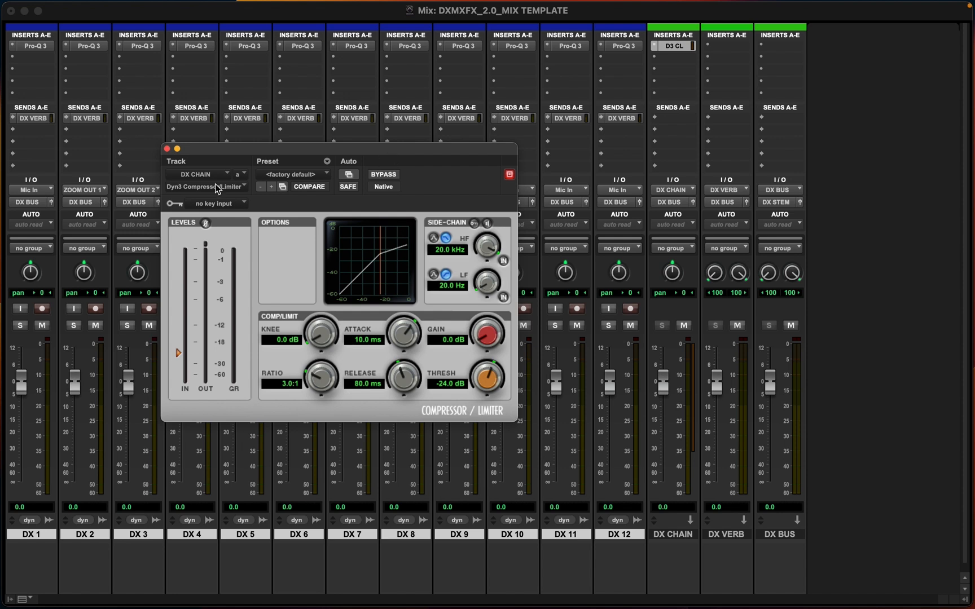
{"action": "left_click", "coordinate": [167, 148]}
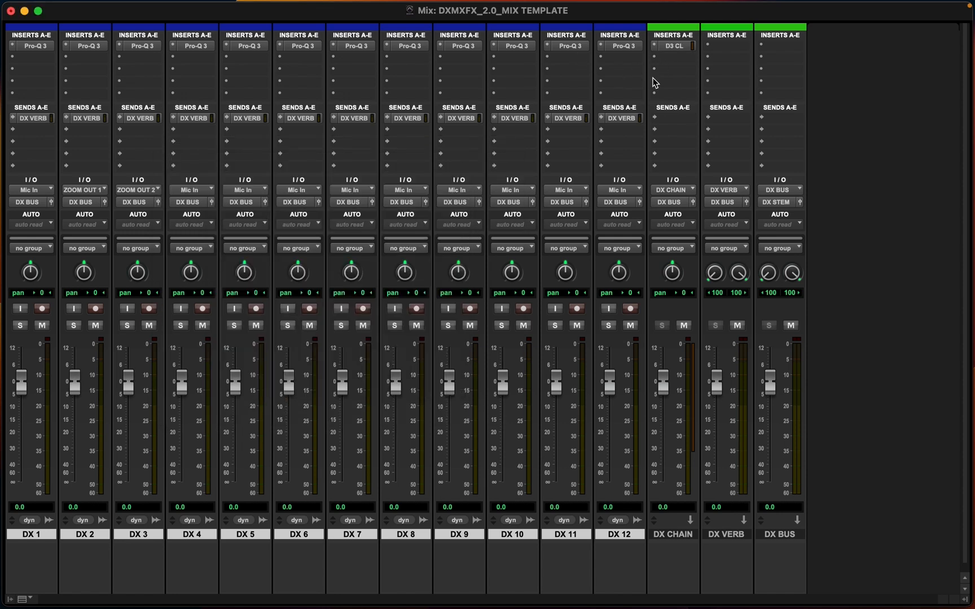
Replace DX CHAIN's first insert with Pro Compressor (mono) and close its window
{"action": "left_click", "coordinate": [653, 47]}
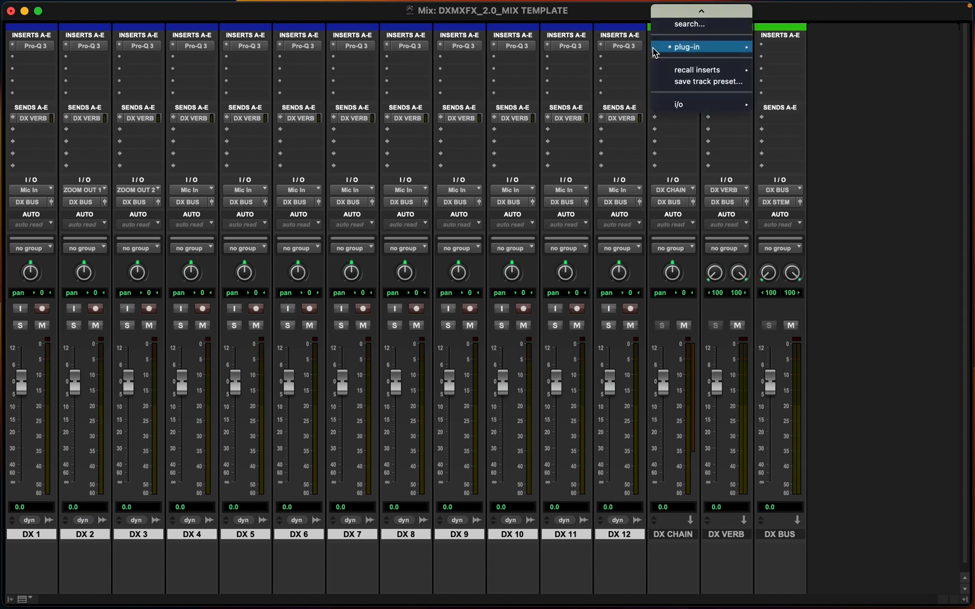
{"action": "mouse_move", "coordinate": [684, 47]}
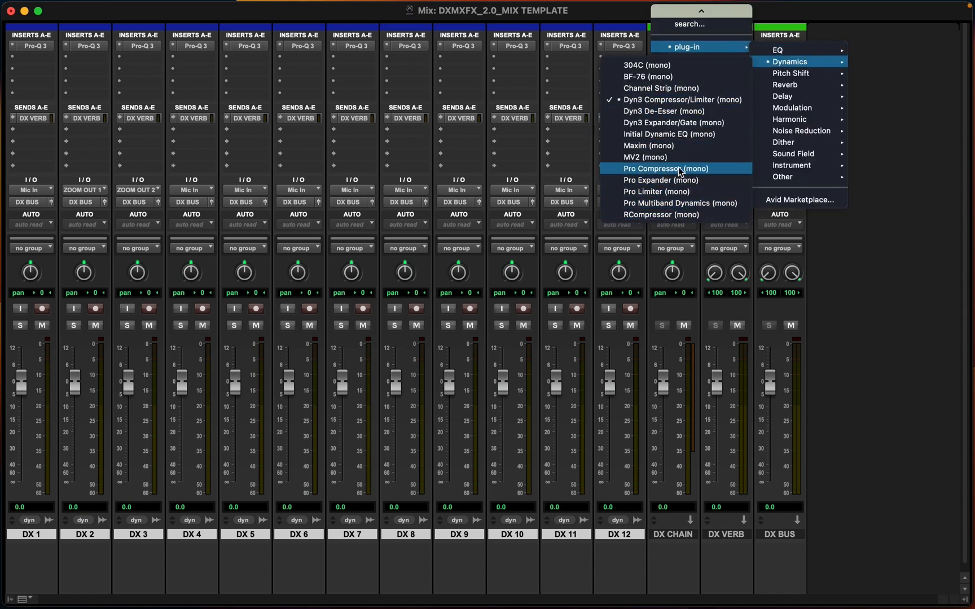
{"action": "left_click", "coordinate": [667, 170]}
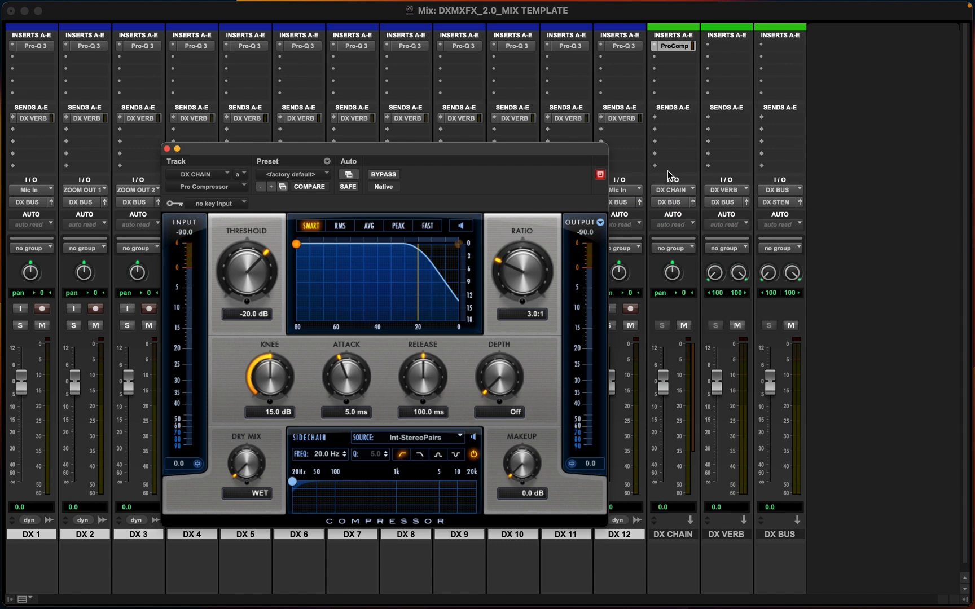
{"action": "left_click", "coordinate": [167, 149]}
Switch DX CHAIN's first insert back to Dyn3 Compressor/Limiter (mono) and close its window
{"action": "left_click", "coordinate": [670, 59]}
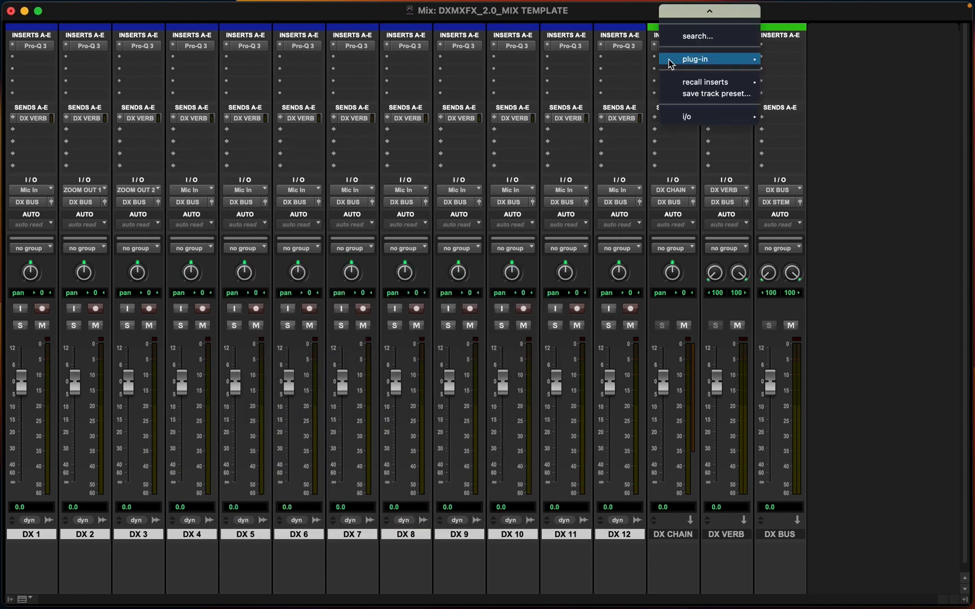
{"action": "left_click", "coordinate": [614, 20]}
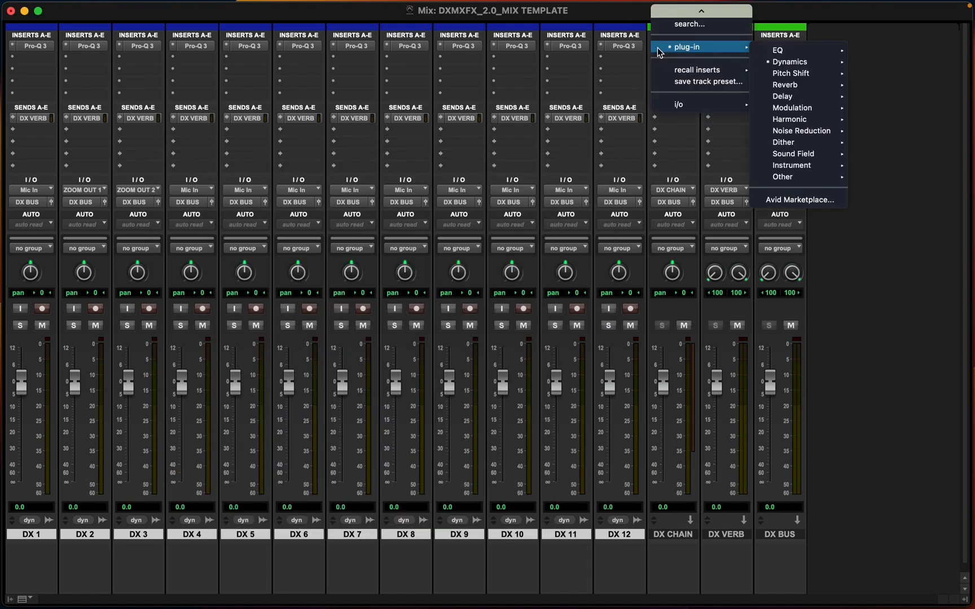
{"action": "left_click", "coordinate": [656, 46]}
{"action": "left_click", "coordinate": [633, 18]}
{"action": "left_click", "coordinate": [654, 46]}
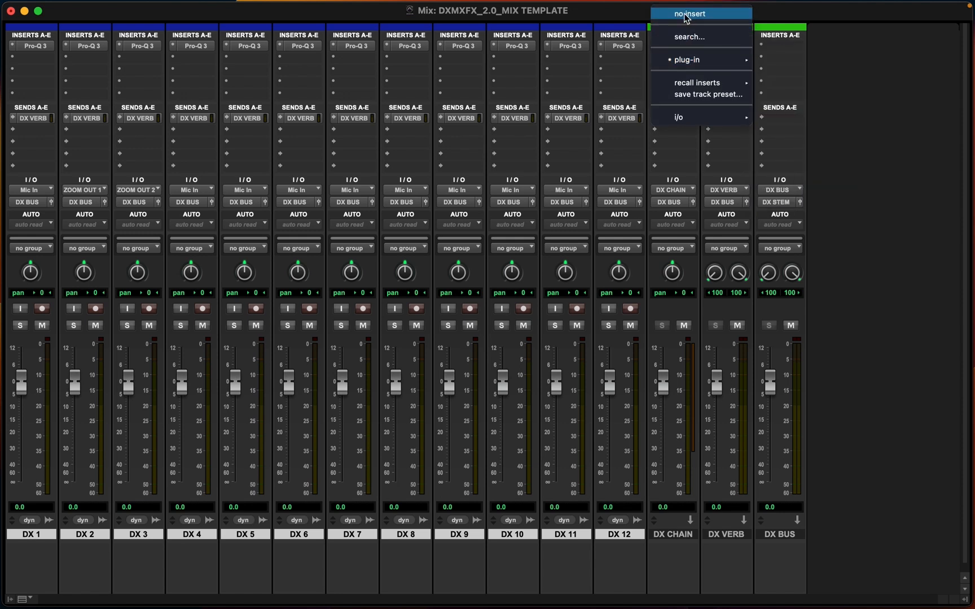
{"action": "mouse_move", "coordinate": [688, 60]}
{"action": "mouse_move", "coordinate": [791, 75]}
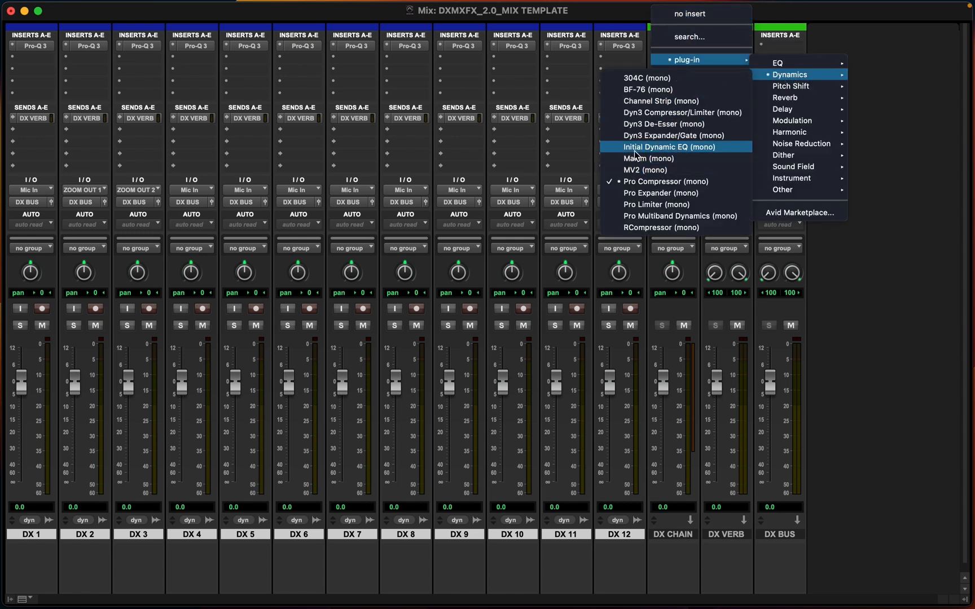
{"action": "left_click", "coordinate": [642, 114]}
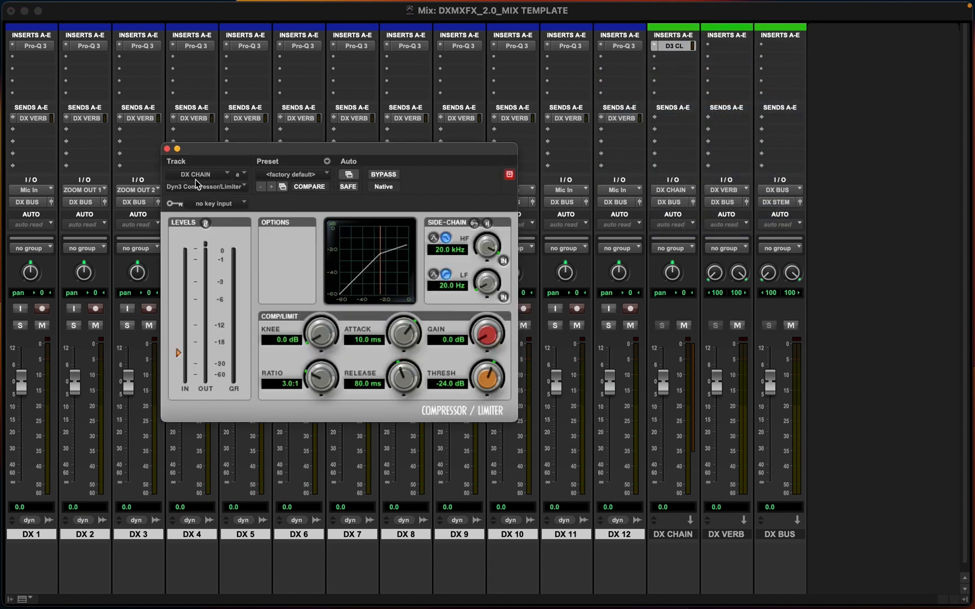
{"action": "left_click", "coordinate": [167, 149]}
Insert Dyn3 De-Esser (mono) on DX CHAIN's second insert and close its plug-in window
{"action": "left_click", "coordinate": [666, 58]}
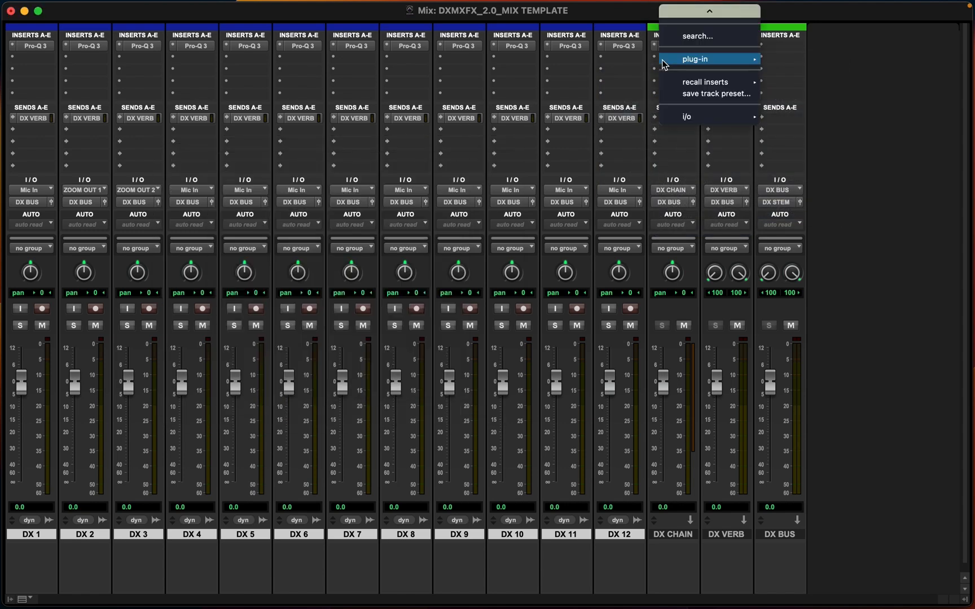
{"action": "mouse_move", "coordinate": [693, 60]}
{"action": "mouse_move", "coordinate": [820, 74]}
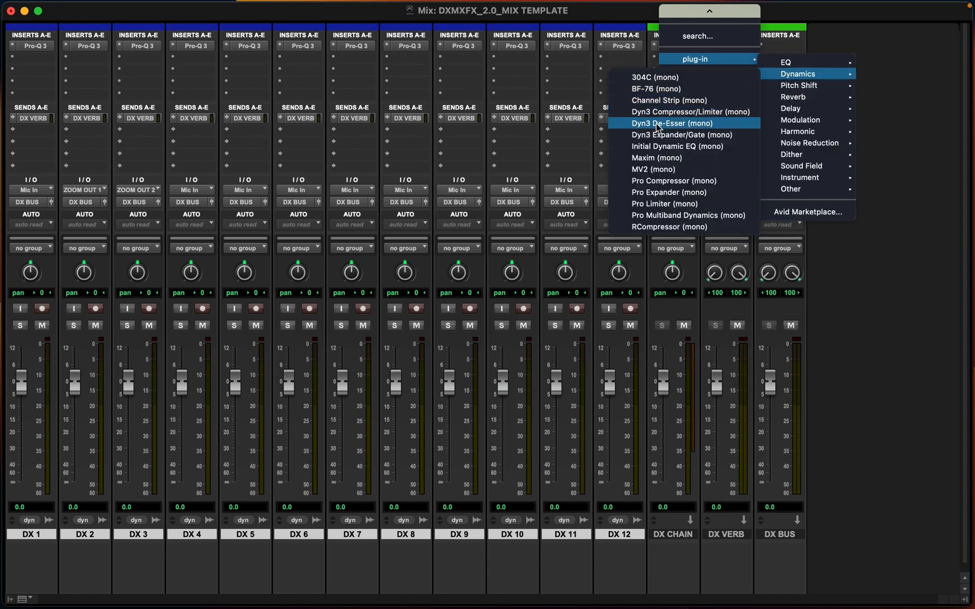
{"action": "left_click", "coordinate": [657, 124]}
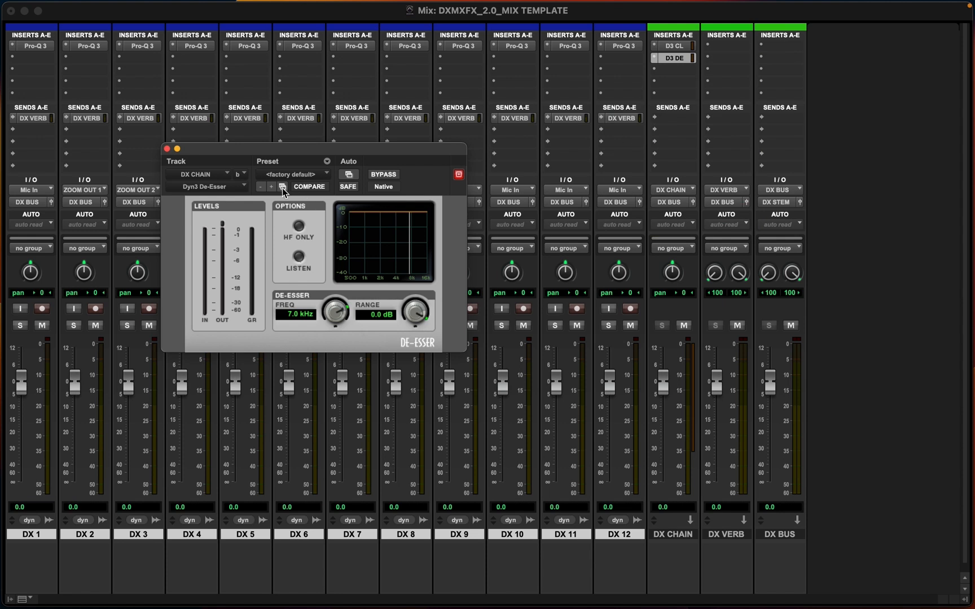
{"action": "left_click", "coordinate": [167, 149]}
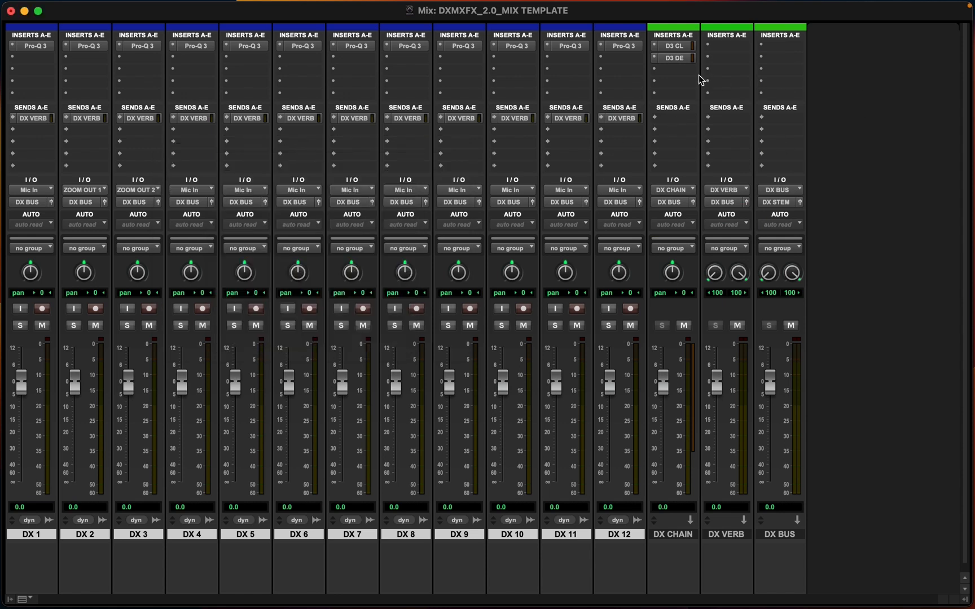
Insert EQ3 7-Band (mono) on DX CHAIN's third insert and close its plug-in window
{"action": "left_click", "coordinate": [675, 71]}
{"action": "mouse_move", "coordinate": [687, 72]}
{"action": "mouse_move", "coordinate": [810, 80]}
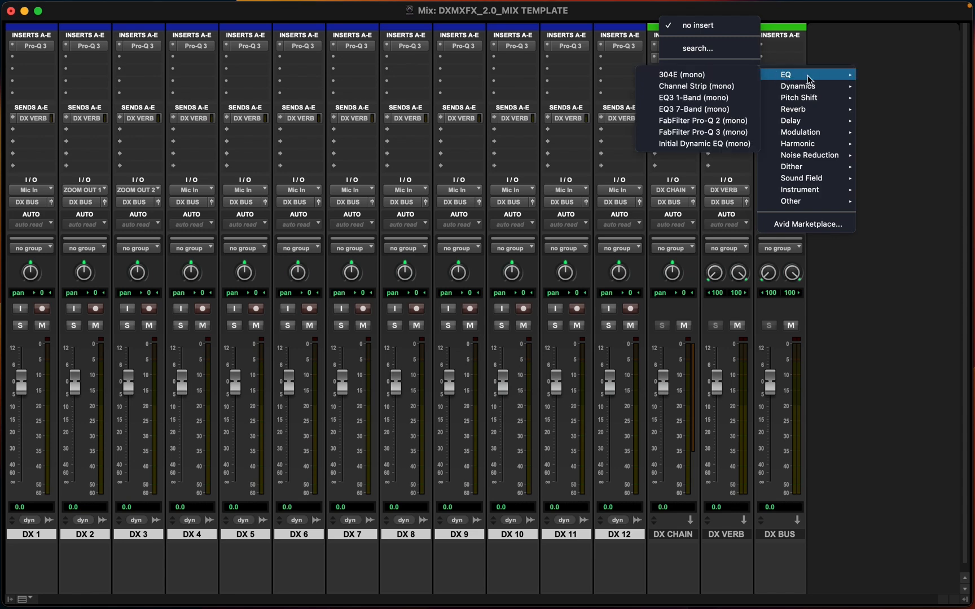
{"action": "left_click", "coordinate": [682, 110]}
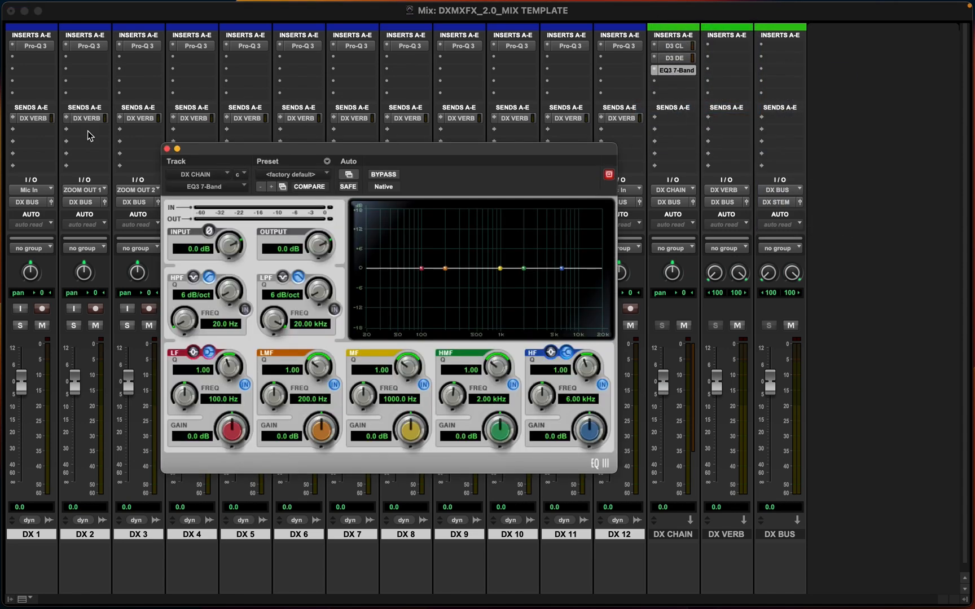
{"action": "left_click", "coordinate": [168, 149]}
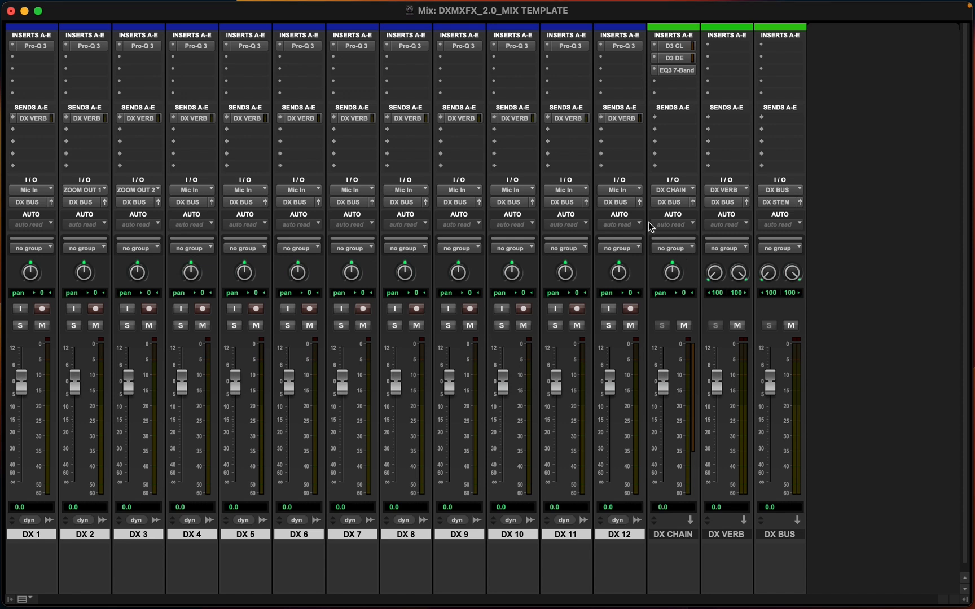
Insert the multi-mono ReVibe II reverb on DX VERB's first insert and close its window
{"action": "left_click", "coordinate": [729, 47]}
{"action": "mouse_move", "coordinate": [748, 60]}
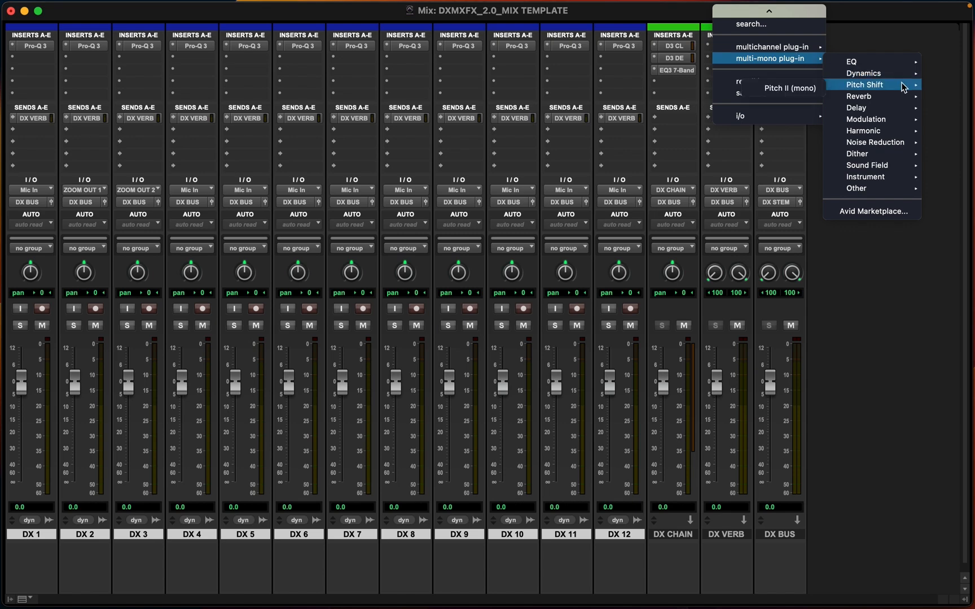
{"action": "mouse_move", "coordinate": [882, 102]}
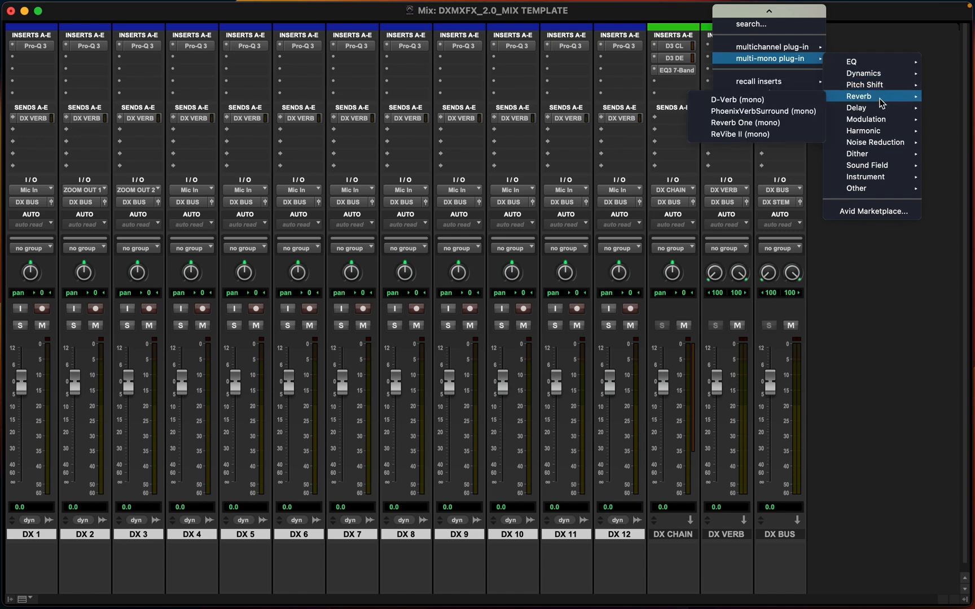
{"action": "left_click", "coordinate": [724, 136]}
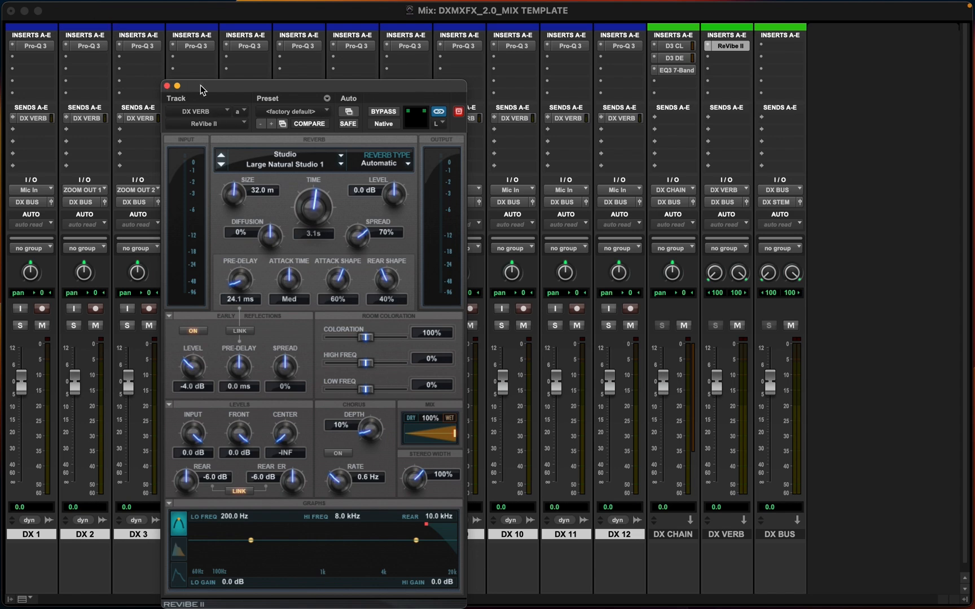
{"action": "left_click_drag", "start_coordinate": [201, 90], "coordinate": [664, 90]}
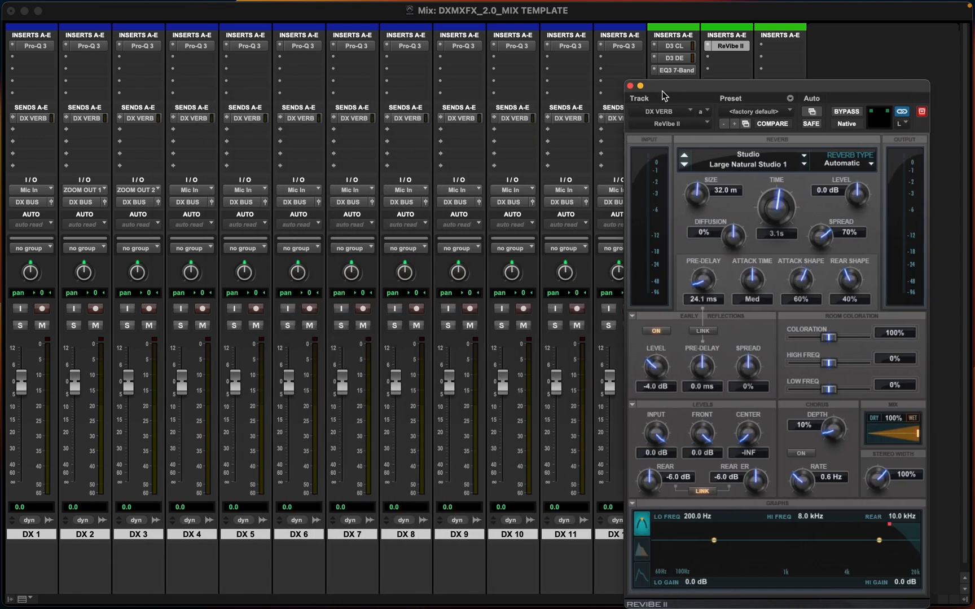
{"action": "left_click", "coordinate": [630, 86]}
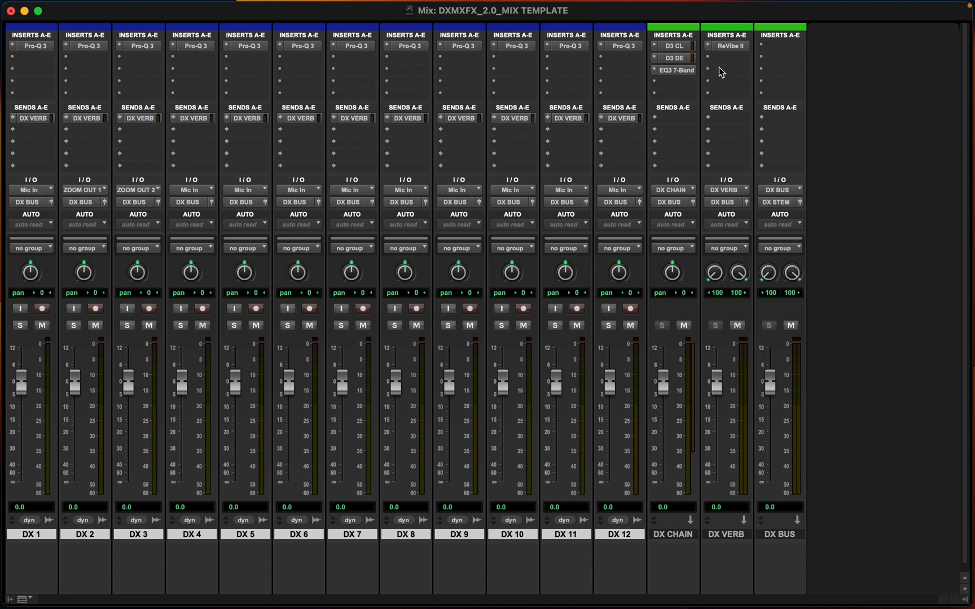
Replace DX VERB's first insert with PhoenixVerbSurround (mono) and close its window
{"action": "left_click", "coordinate": [719, 46]}
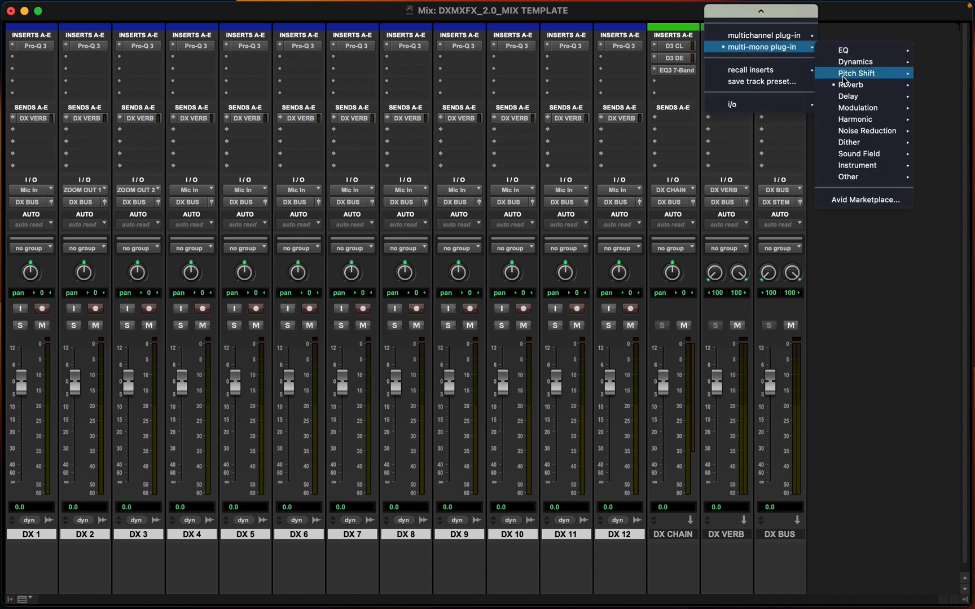
{"action": "mouse_move", "coordinate": [844, 85]}
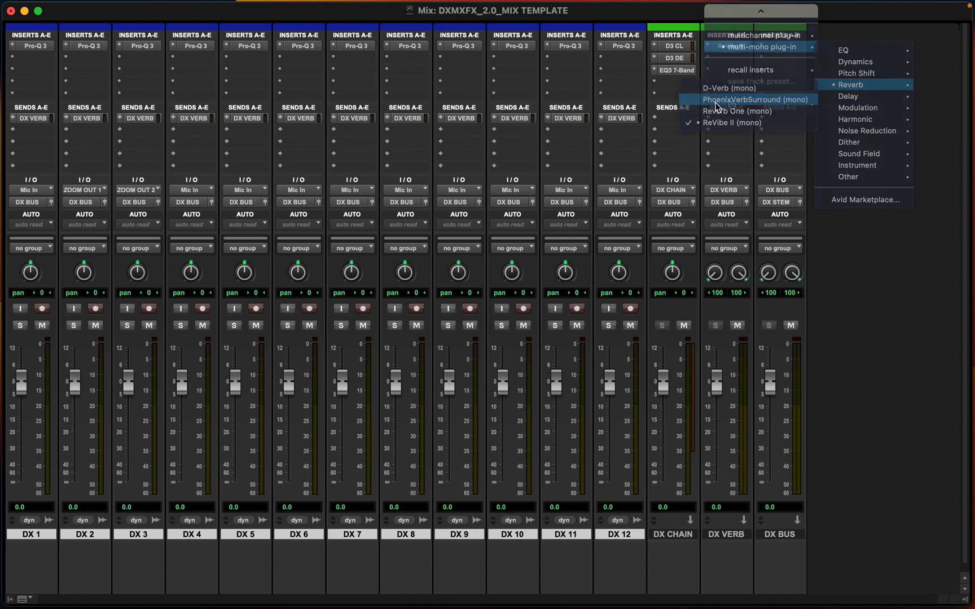
{"action": "left_click", "coordinate": [716, 101]}
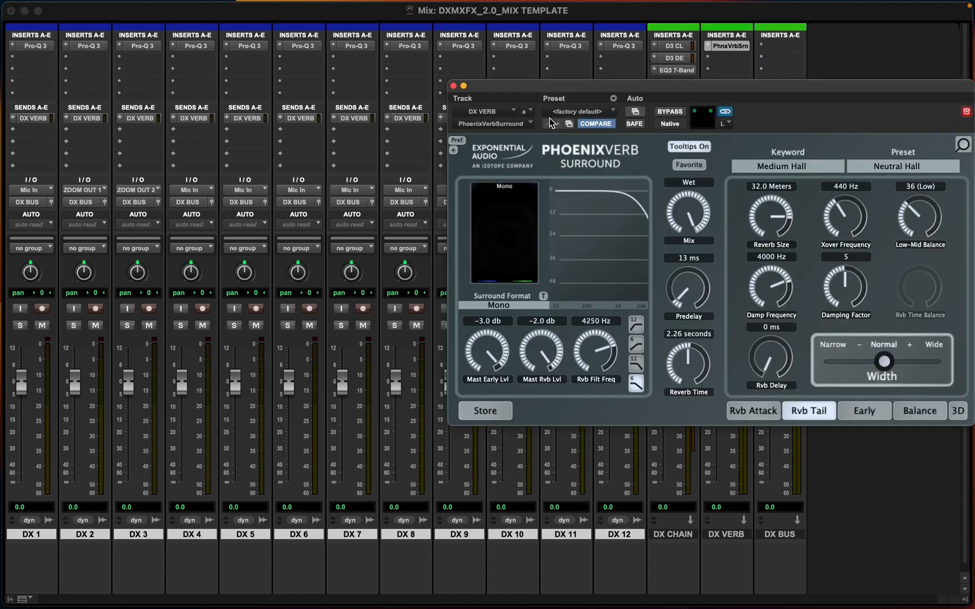
{"action": "left_click", "coordinate": [453, 86]}
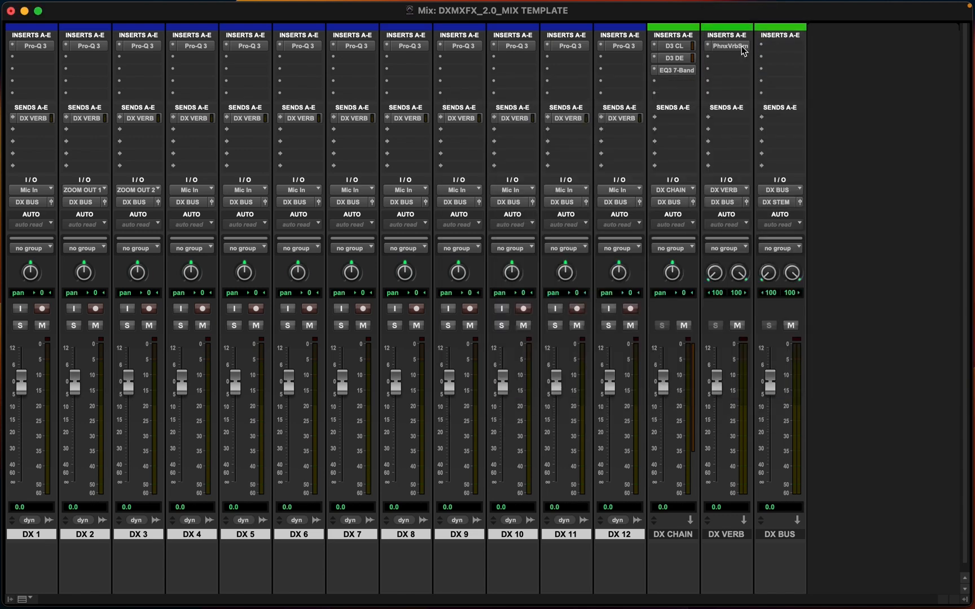
Switch DX VERB's first insert back to ReVibe II (mono) and close its window
{"action": "left_click", "coordinate": [707, 47]}
{"action": "mouse_move", "coordinate": [874, 85]}
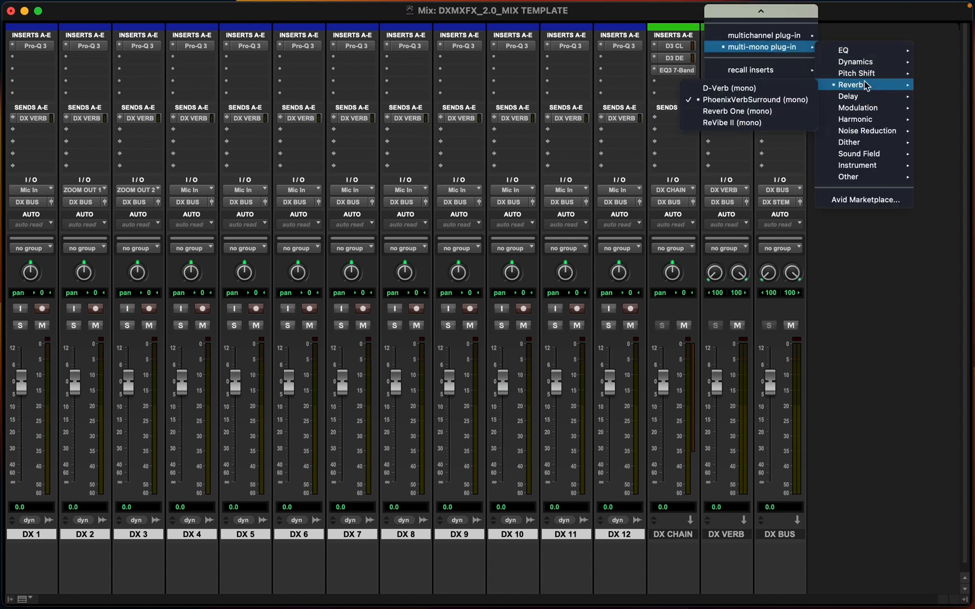
{"action": "left_click", "coordinate": [738, 124]}
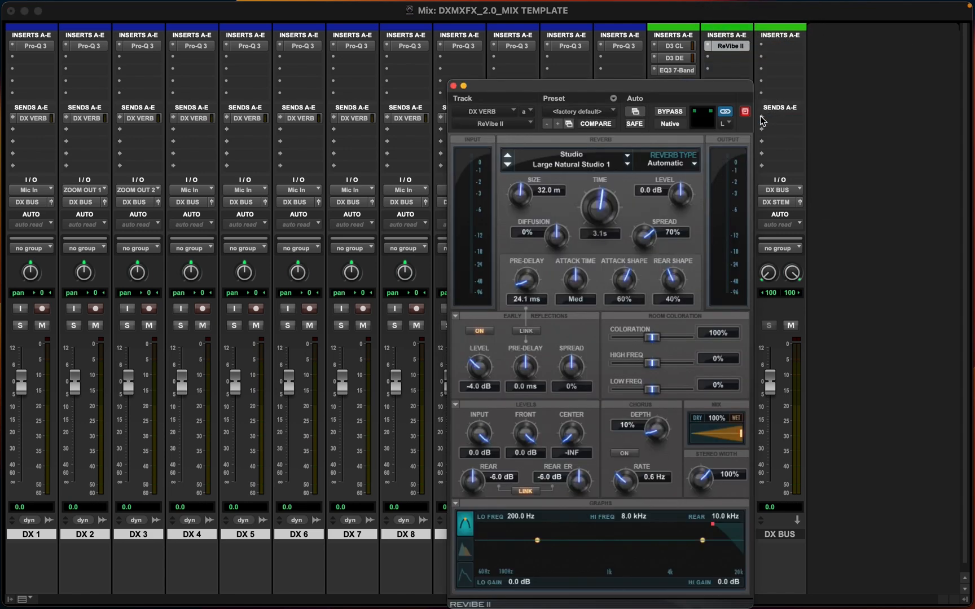
{"action": "left_click", "coordinate": [453, 86]}
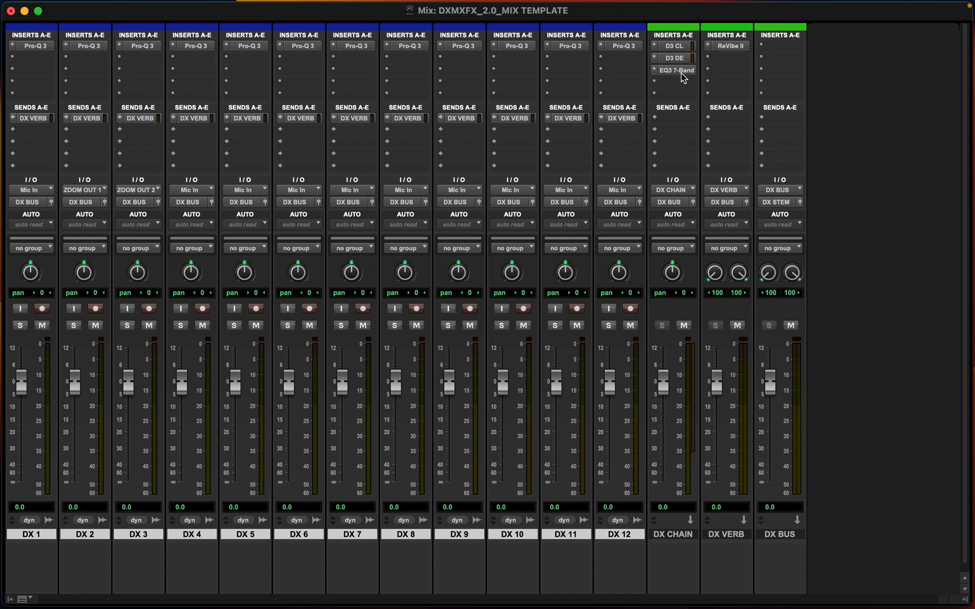
Copy DX CHAIN's EQ3 7-Band insert onto DX VERB's second insert
{"action": "left_click_drag", "start_coordinate": [681, 74], "coordinate": [731, 59]}
Insert the multi-mono Pro Limiter on DX BUS's first insert and close its window
{"action": "left_click", "coordinate": [767, 43]}
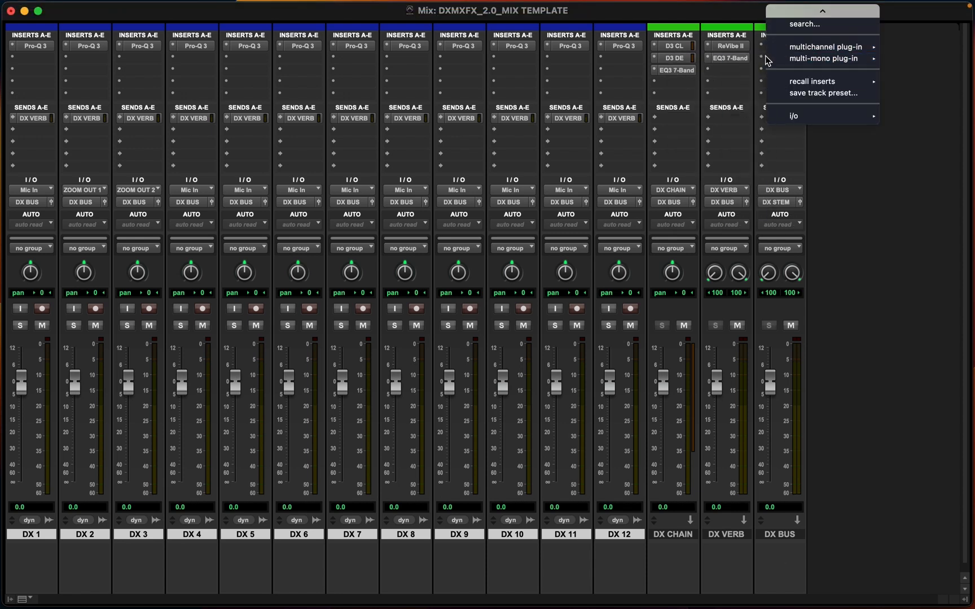
{"action": "mouse_move", "coordinate": [782, 56]}
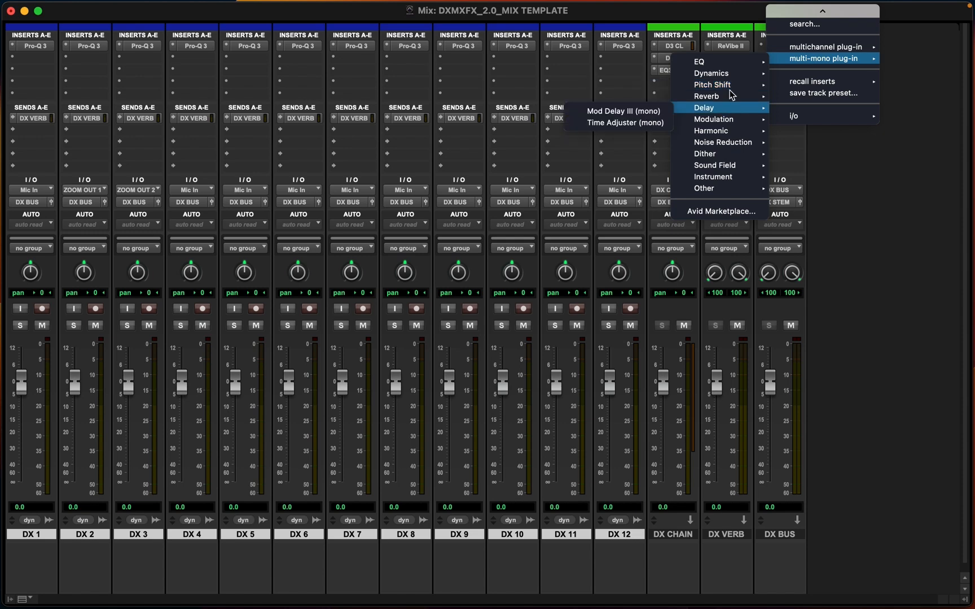
{"action": "mouse_move", "coordinate": [712, 73]}
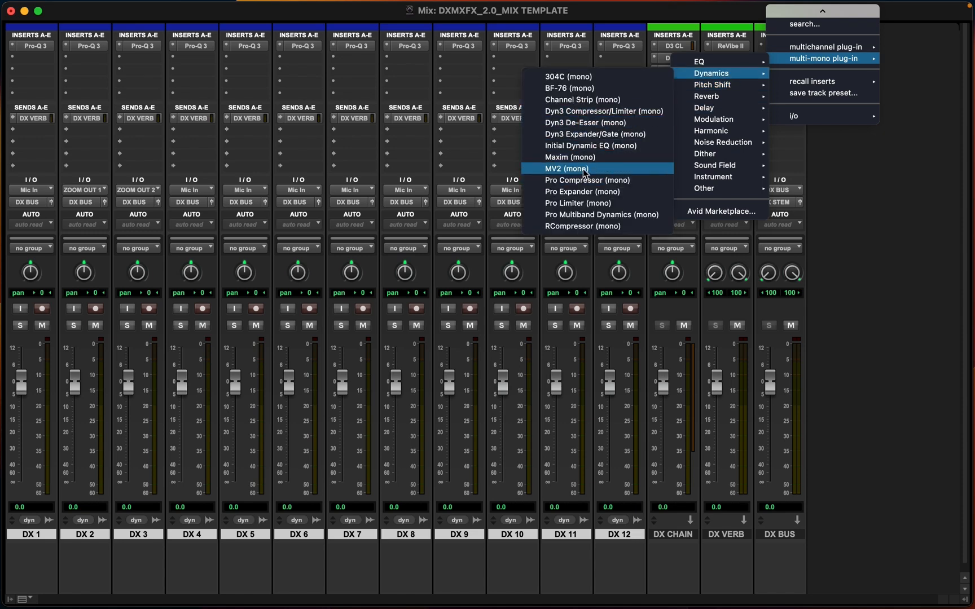
{"action": "left_click", "coordinate": [560, 205]}
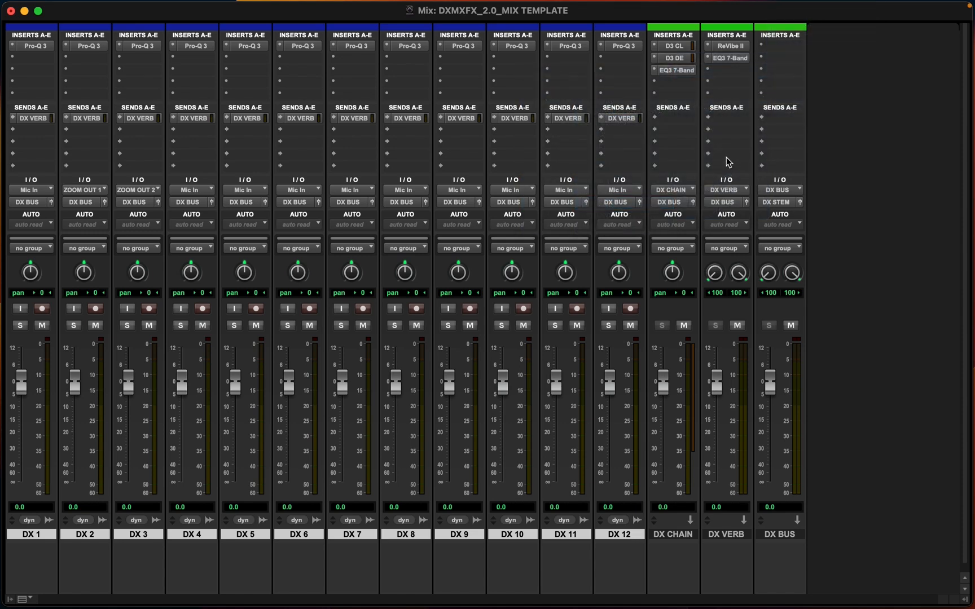
{"action": "left_click", "coordinate": [453, 85]}
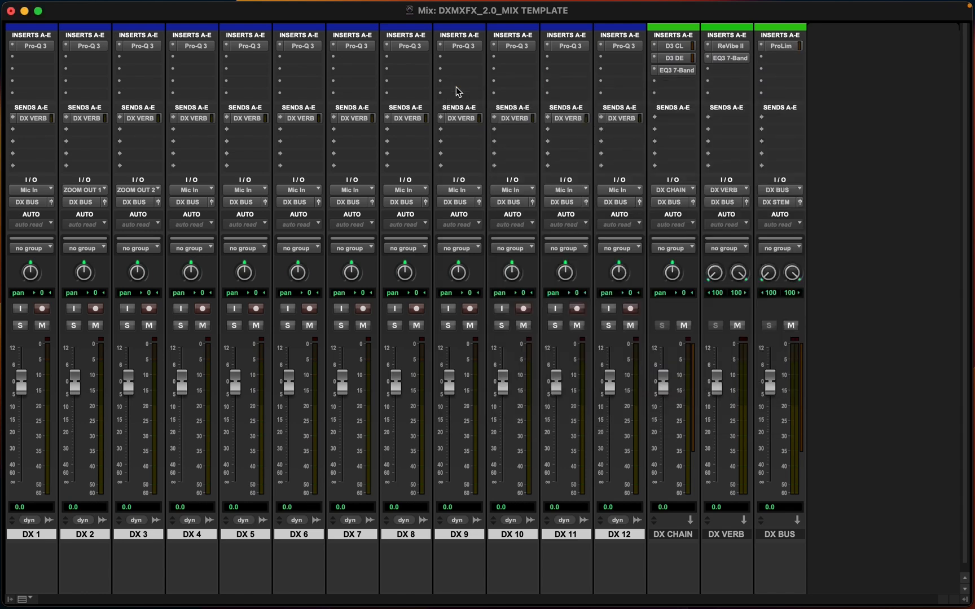
Replace DX BUS's first insert with the stereo Pro Limiter and close its window
{"action": "mouse_move", "coordinate": [791, 35]}
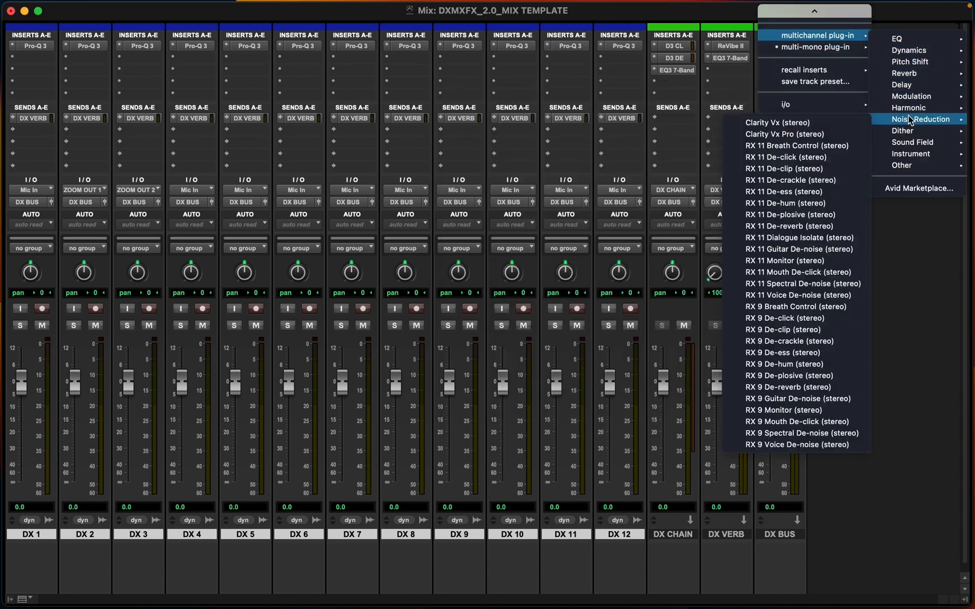
{"action": "mouse_move", "coordinate": [913, 64]}
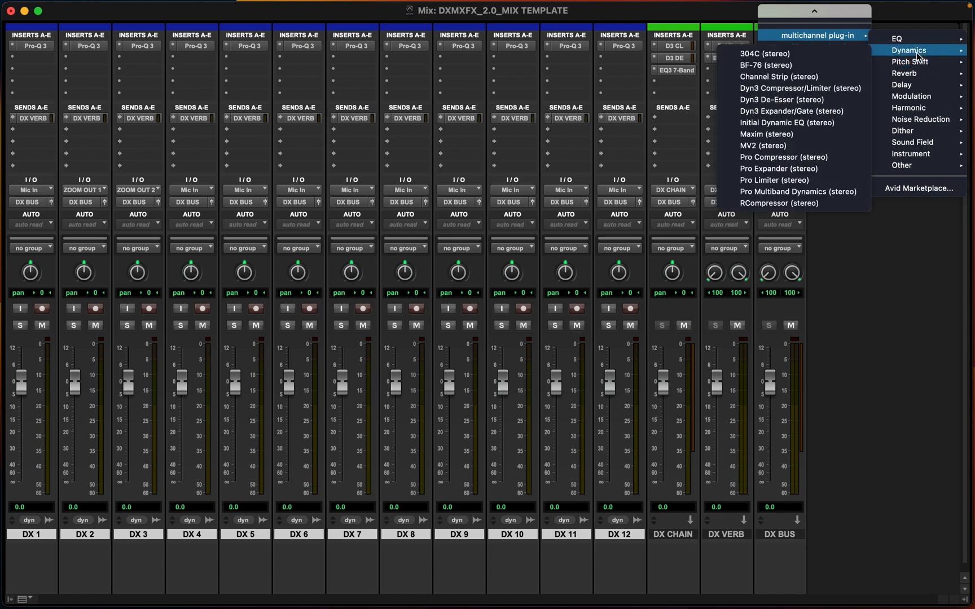
{"action": "left_click", "coordinate": [764, 180]}
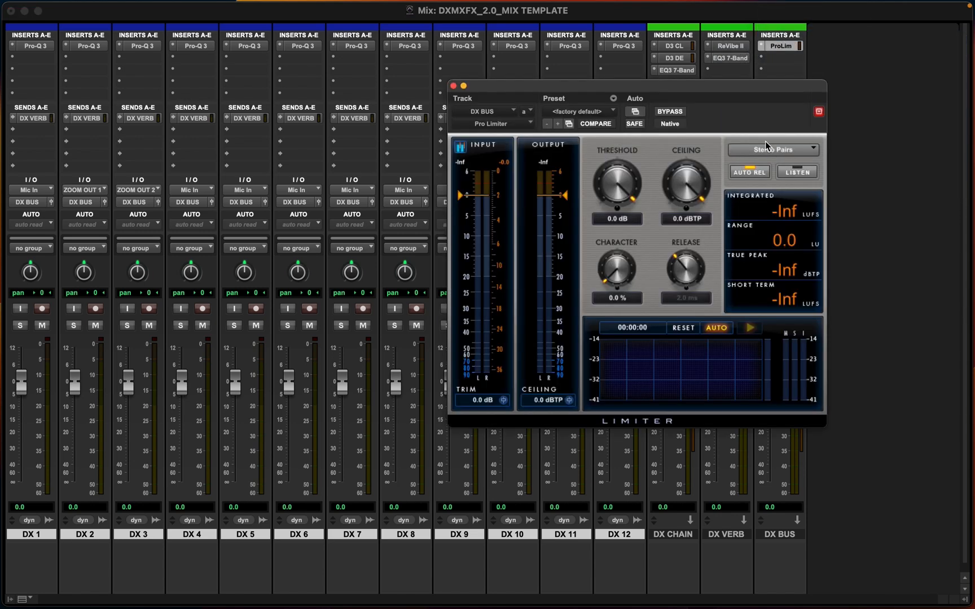
{"action": "left_click", "coordinate": [453, 86]}
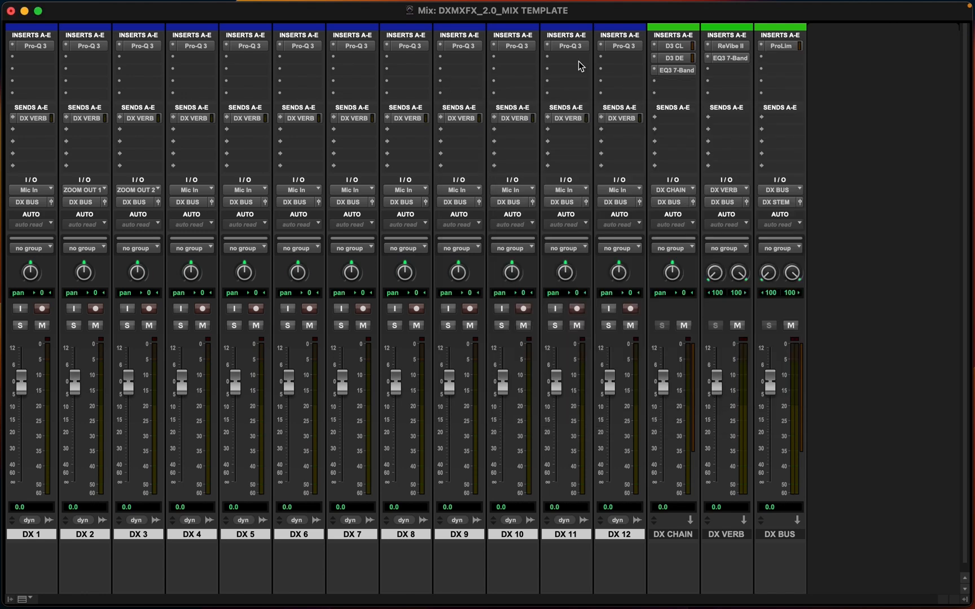
Insert Pro-Q 3 on DX BUS's second insert and close its window
{"action": "left_click", "coordinate": [776, 59]}
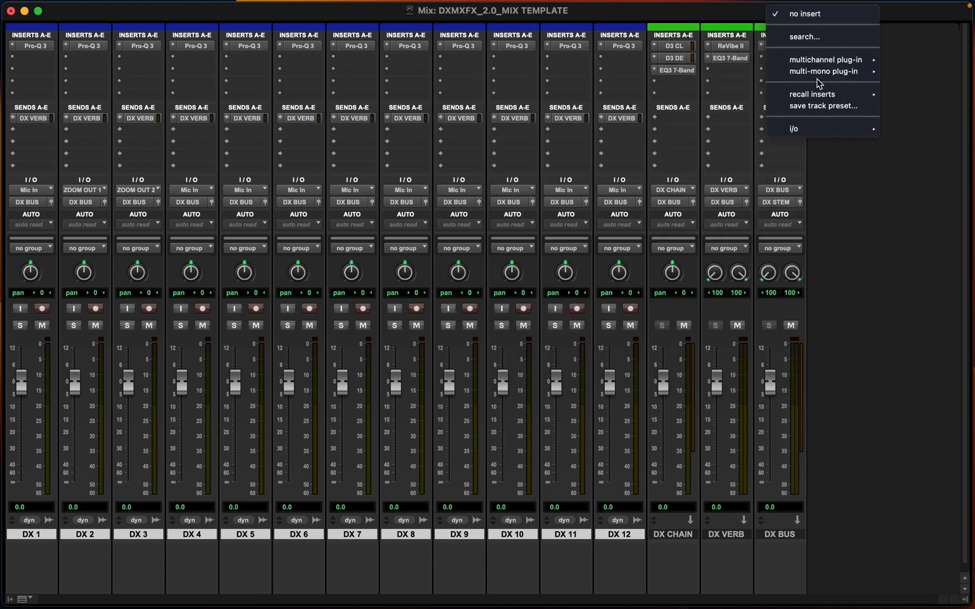
{"action": "mouse_move", "coordinate": [819, 73]}
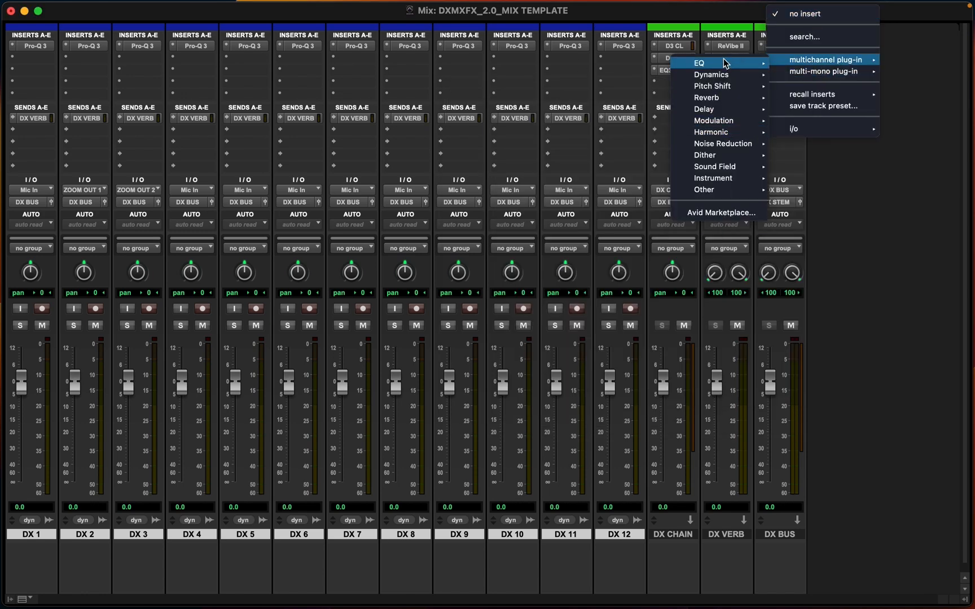
{"action": "mouse_move", "coordinate": [725, 63]}
{"action": "left_click", "coordinate": [620, 120]}
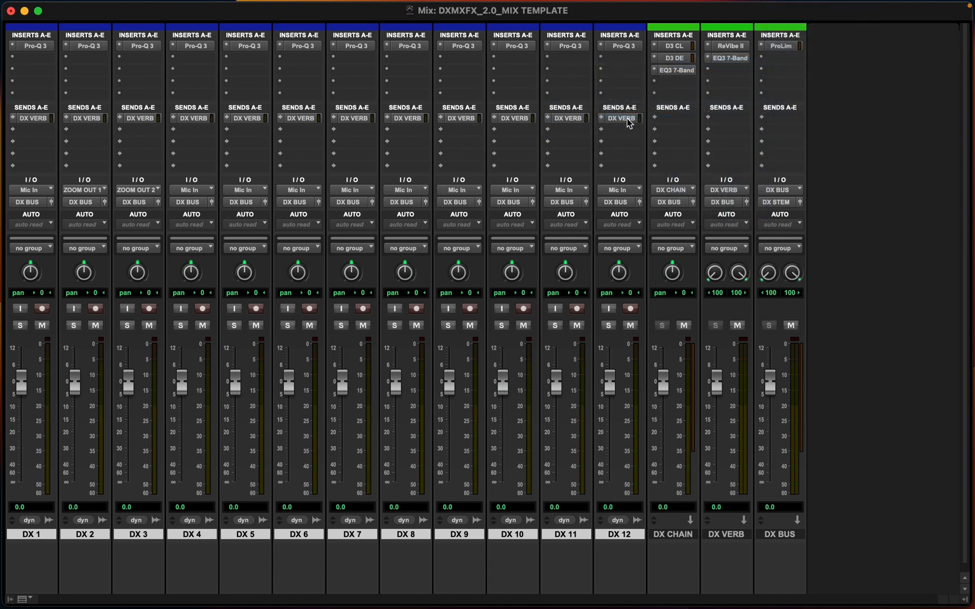
{"action": "left_click", "coordinate": [371, 86]}
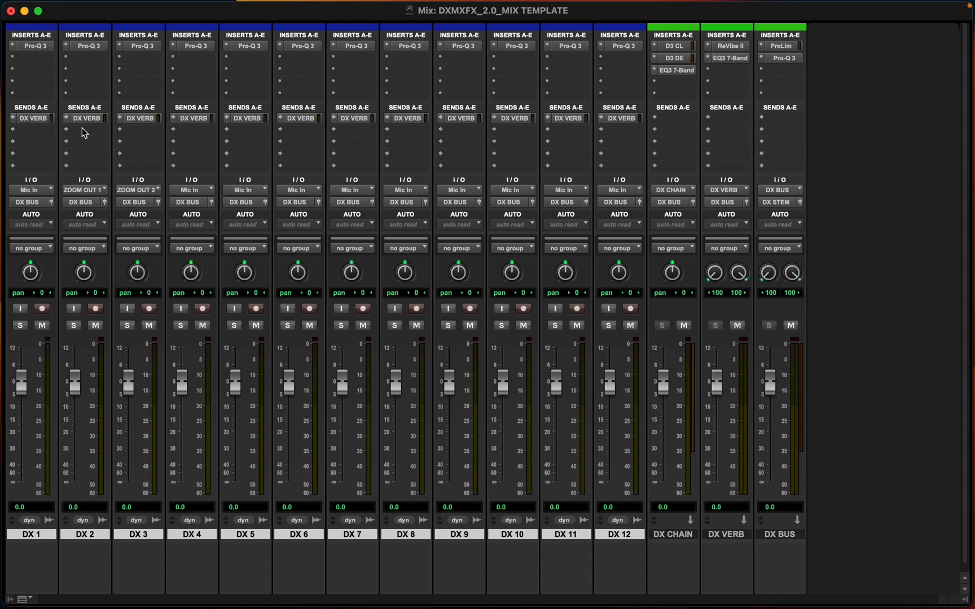
Insert a mono Signal Generator on DX 1's second insert, set it to Pink Noise, and close its window
{"action": "left_click", "coordinate": [27, 57]}
{"action": "mouse_move", "coordinate": [28, 61]}
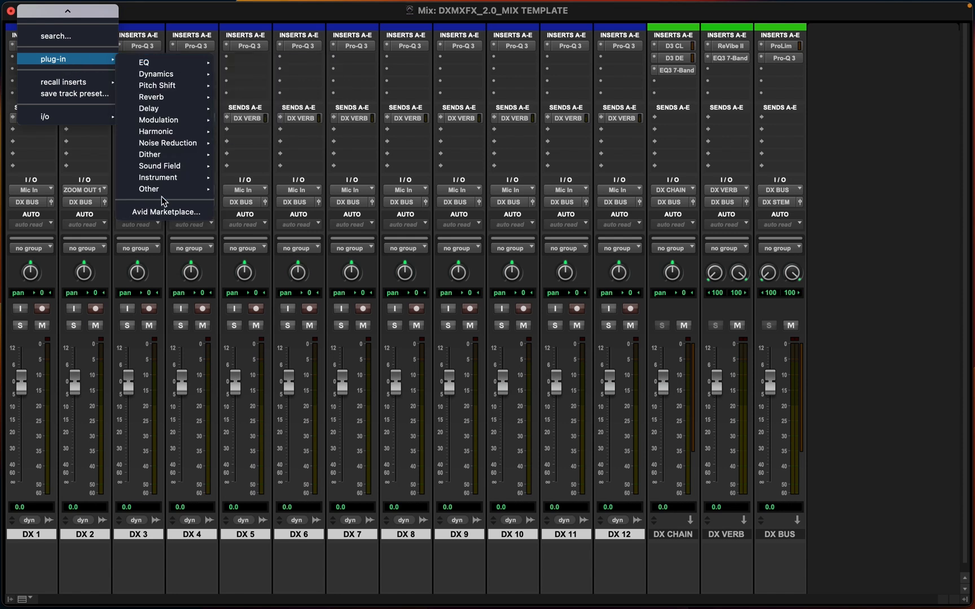
{"action": "mouse_move", "coordinate": [163, 193]}
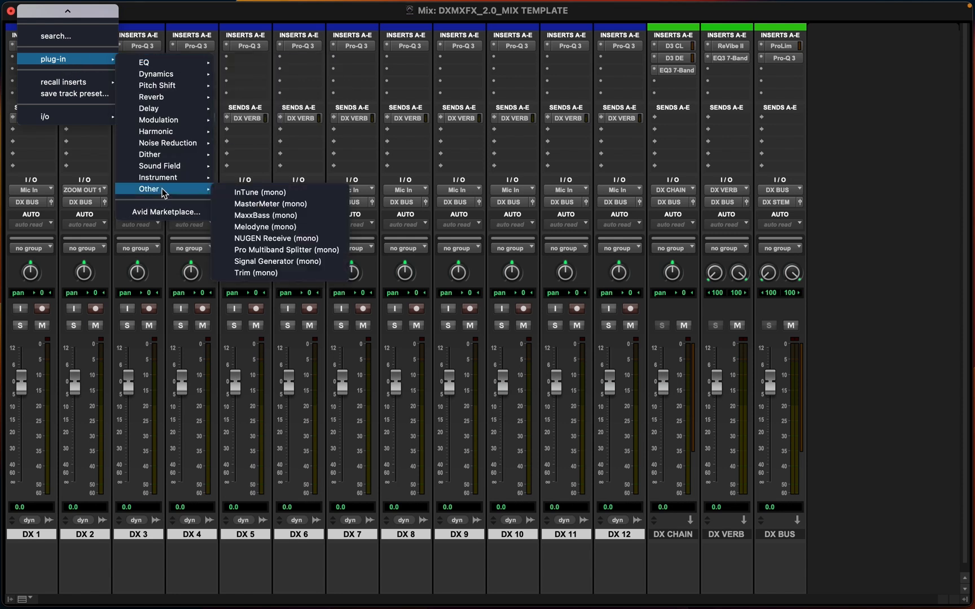
{"action": "left_click", "coordinate": [276, 261]}
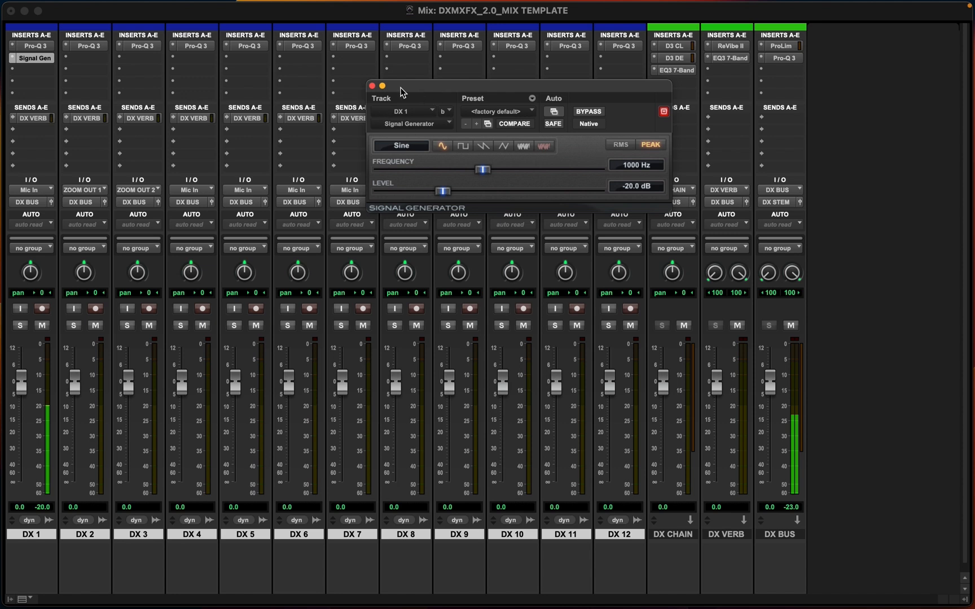
{"action": "left_click", "coordinate": [543, 146]}
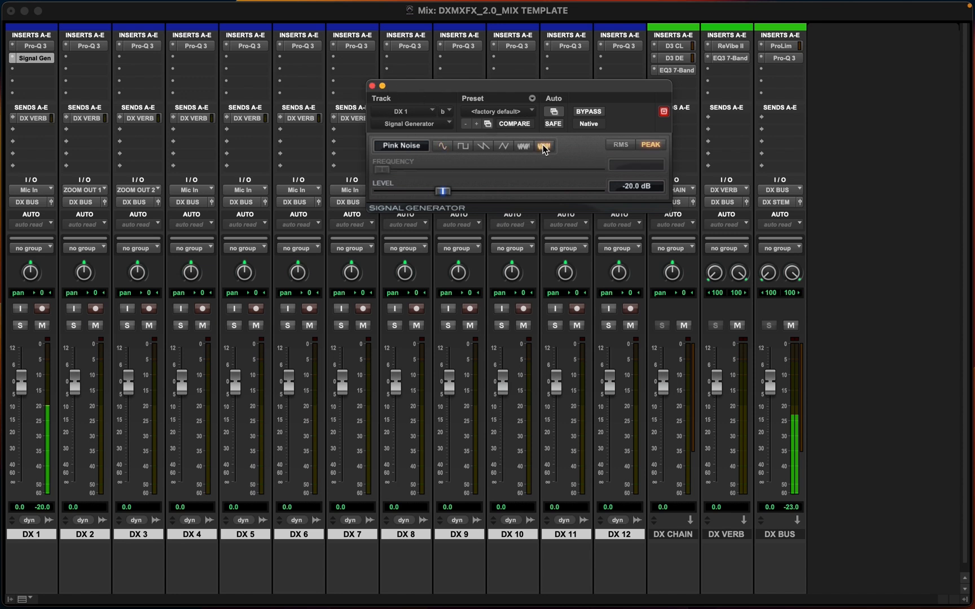
{"action": "left_click", "coordinate": [372, 86]}
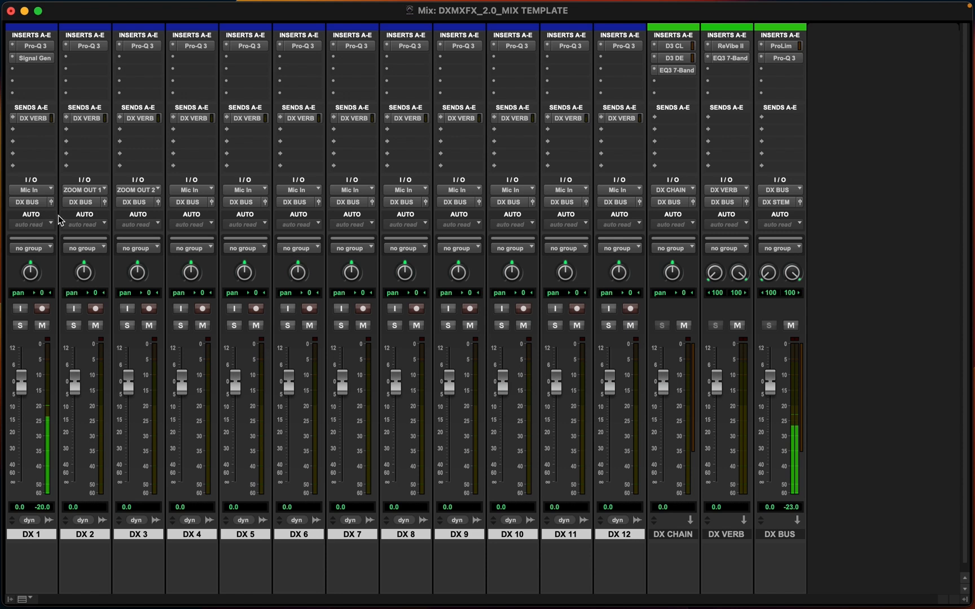
Route the outputs of all DX tracks to the DX CHAIN (Mono) bus
{"action": "left_click", "coordinate": [37, 202]}
{"action": "mouse_move", "coordinate": [38, 203]}
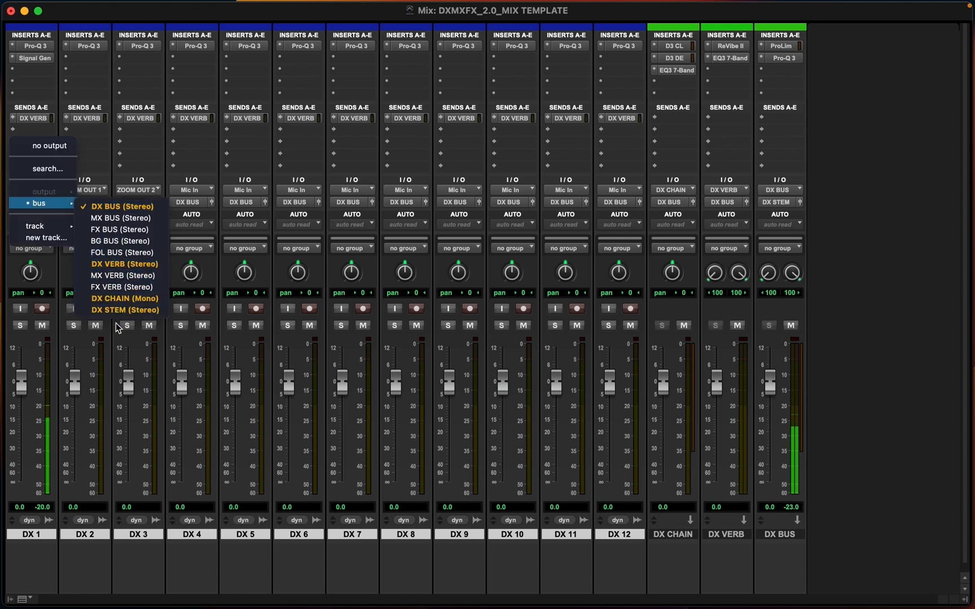
{"action": "left_click", "coordinate": [107, 302], "text": "alt"}
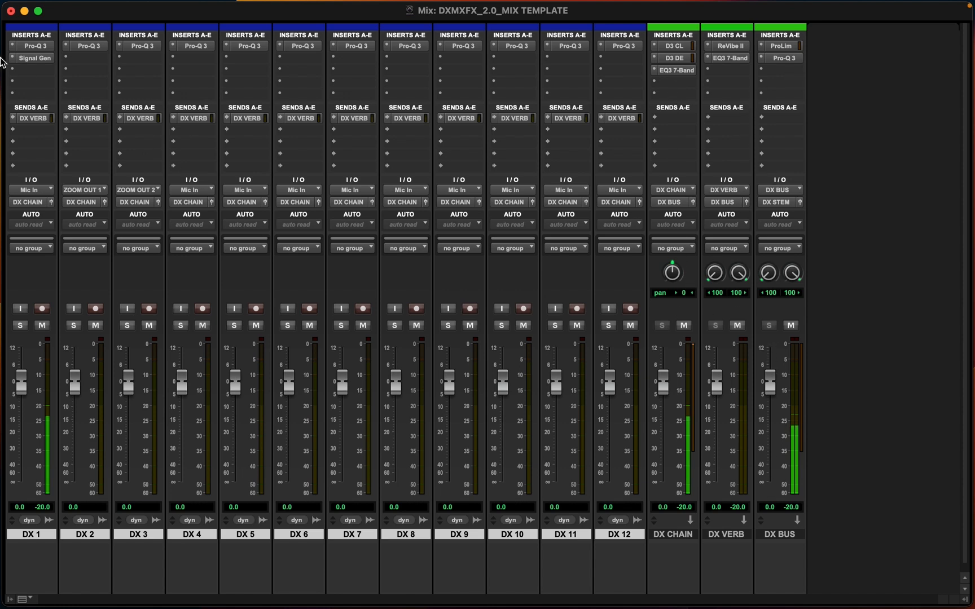
Audition DX 1's DX VERB send by raising its level, return it to -∞, and close the send window
{"action": "left_click", "coordinate": [33, 120]}
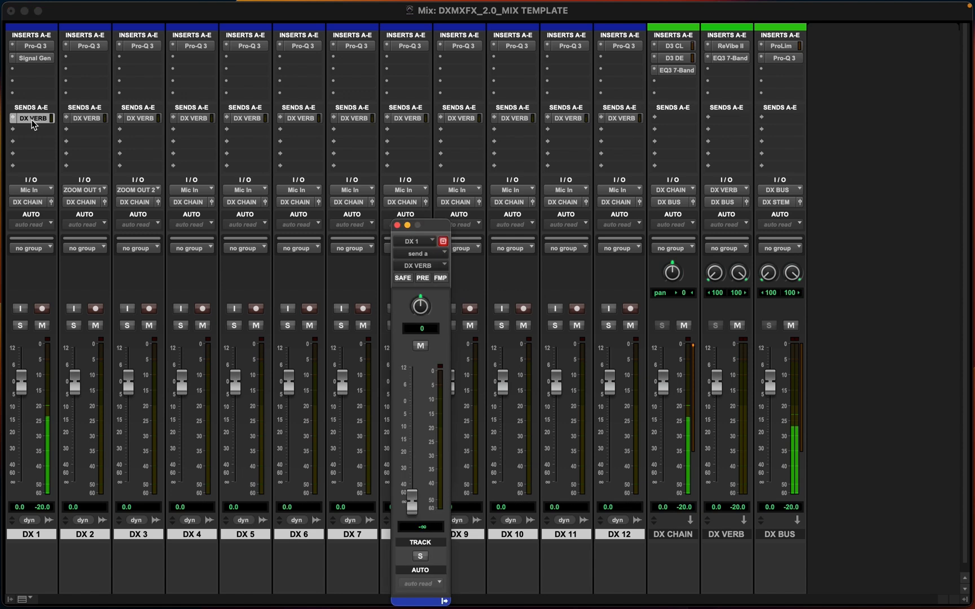
{"action": "left_click_drag", "start_coordinate": [432, 225], "coordinate": [415, 71]}
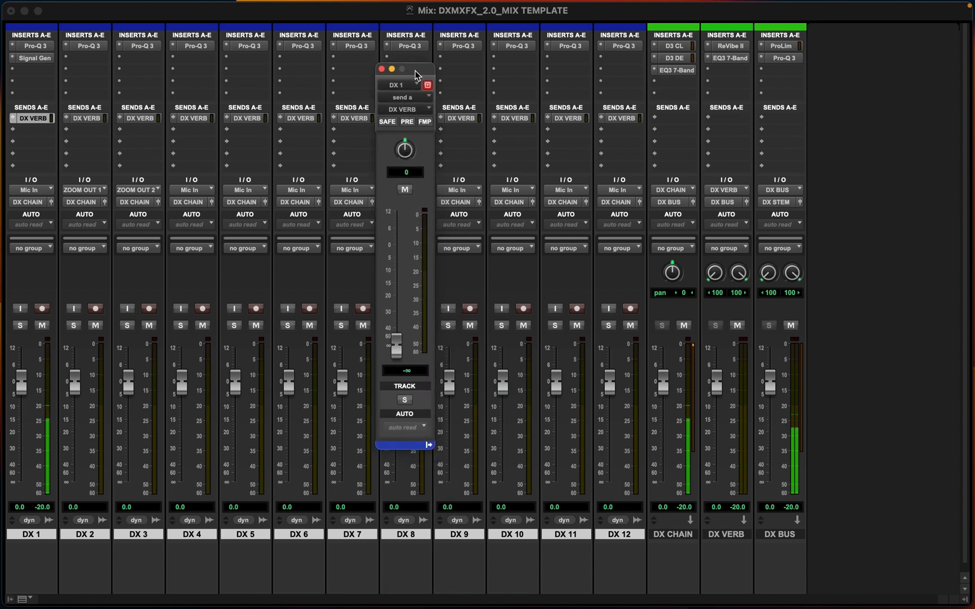
{"action": "left_click_drag", "start_coordinate": [395, 347], "coordinate": [397, 273]}
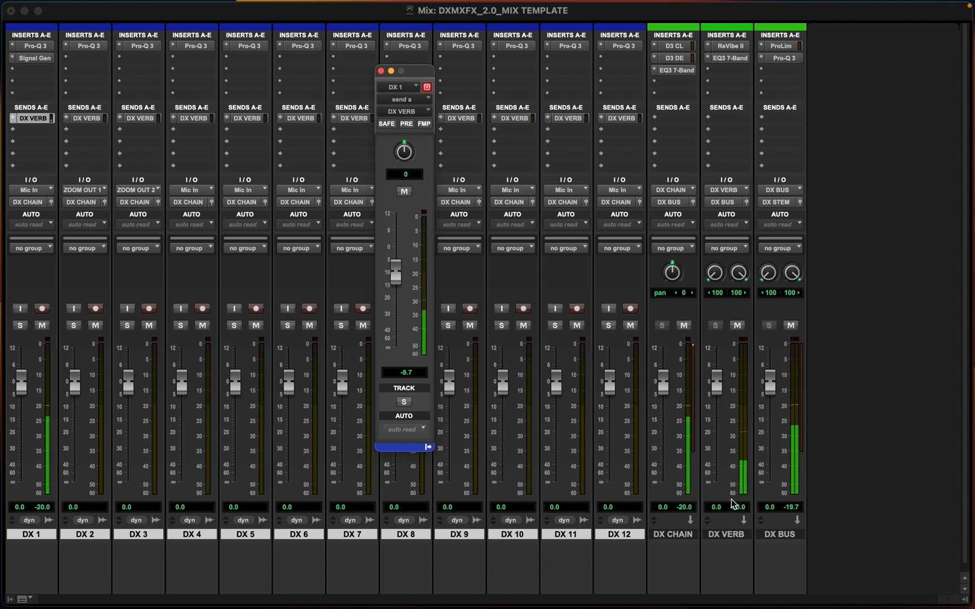
{"action": "mouse_move", "coordinate": [393, 283]}
{"action": "left_mouse_down"}
{"action": "mouse_move", "coordinate": [396, 338]}
{"action": "mouse_move", "coordinate": [400, 227]}
{"action": "mouse_move", "coordinate": [404, 297]}
{"action": "left_mouse_up"}
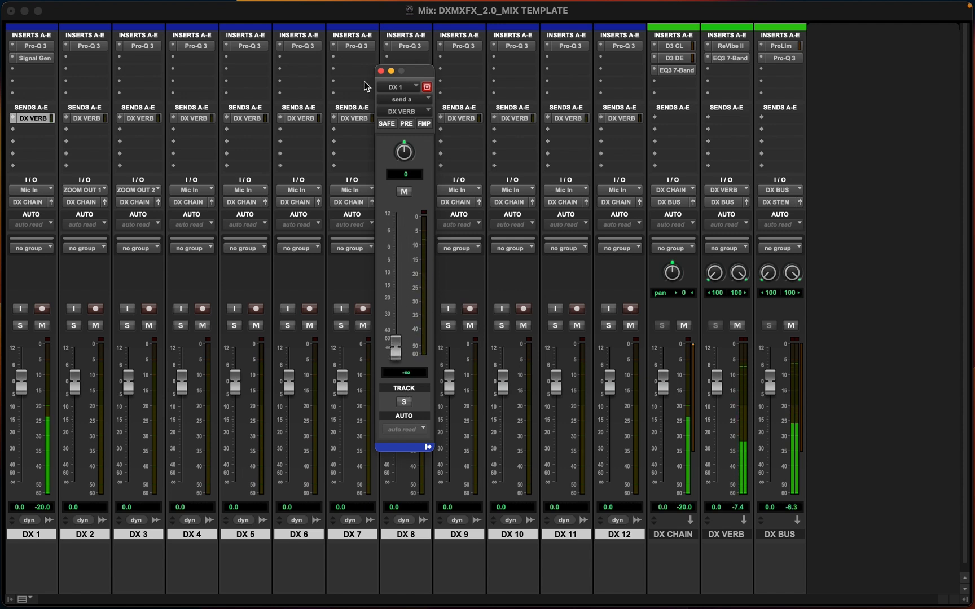
{"action": "left_click", "coordinate": [380, 71]}
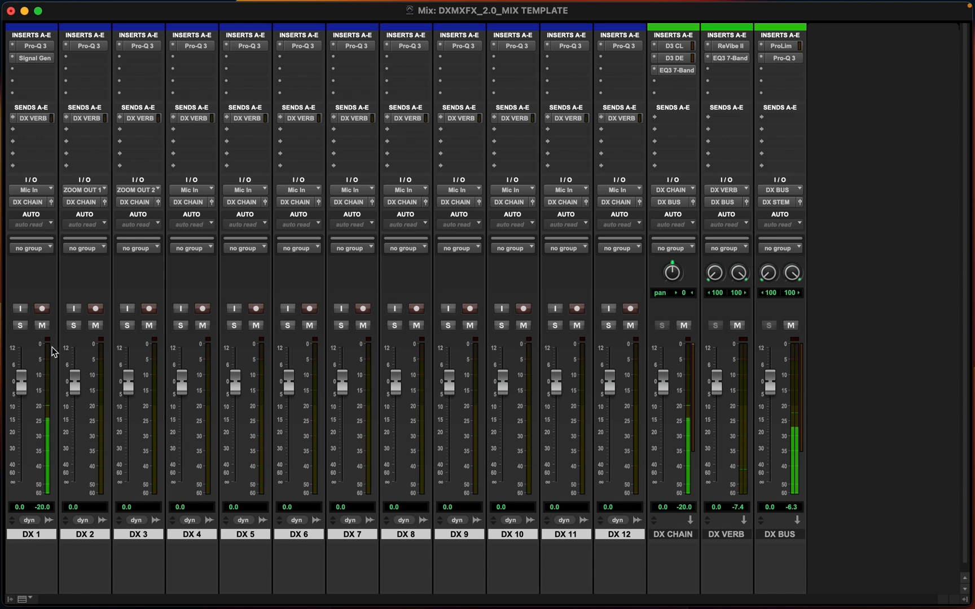
Remove the Signal Generator from DX 1's second insert
{"action": "left_click", "coordinate": [13, 59]}
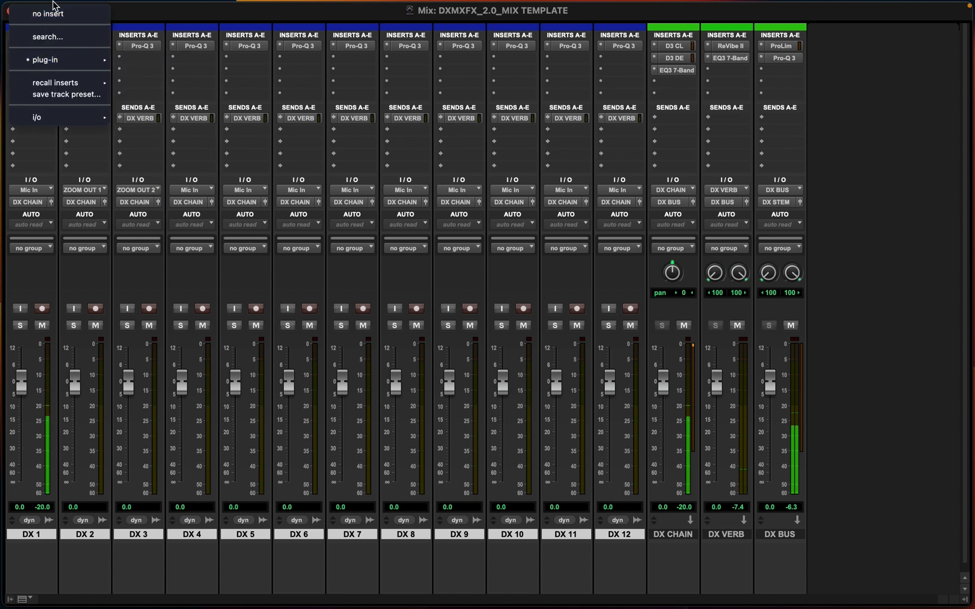
{"action": "left_click", "coordinate": [33, 11]}
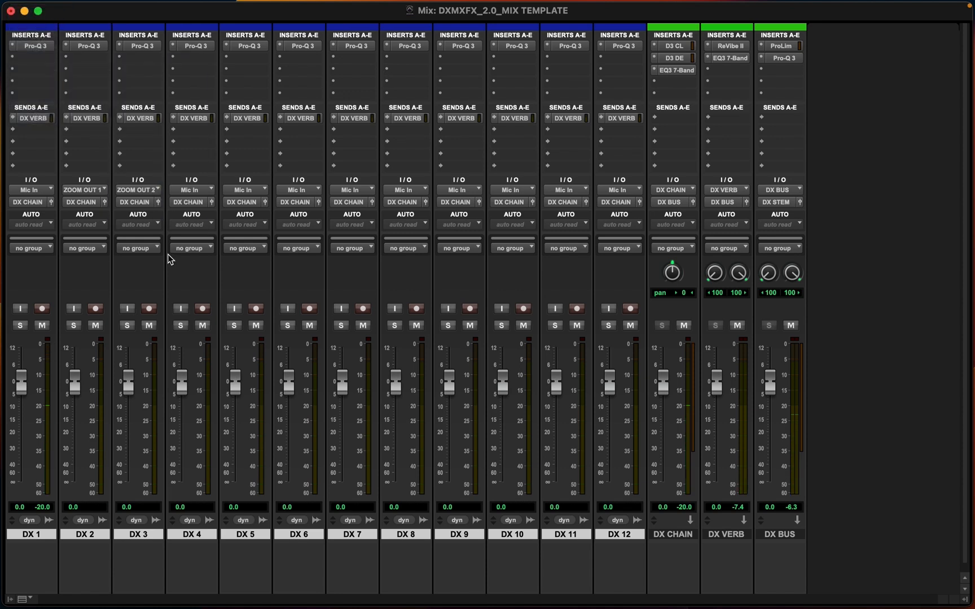
Switch to the Edit window with the timeline zoomed out and open the Memory Locations window
{"action": "key", "text": "super+equal"}
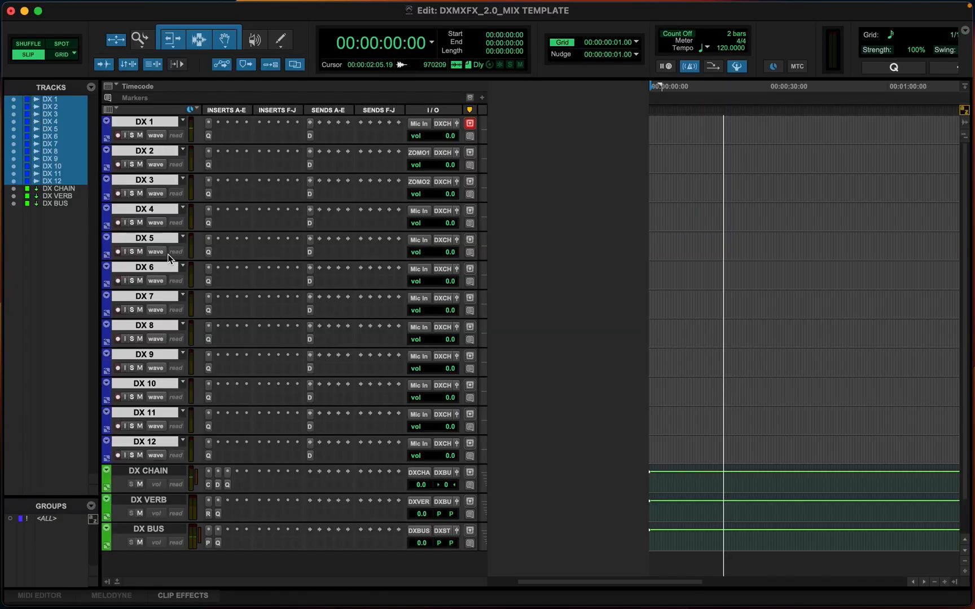
{"action": "left_click", "coordinate": [682, 146]}
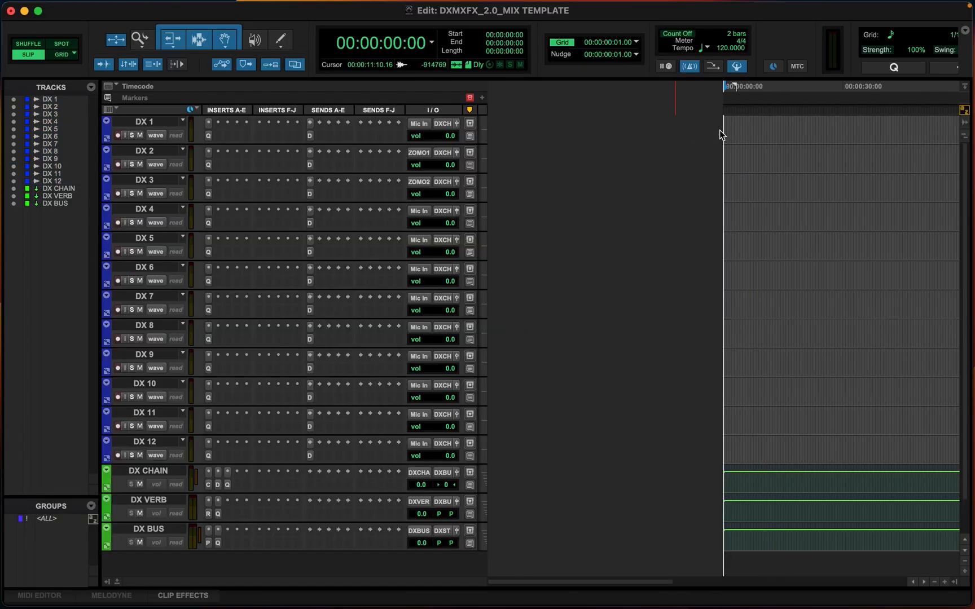
{"action": "key", "text": "super+bracketleft"}
{"action": "key", "text": "super+bracketleft"}
{"action": "key", "text": "super+bracketleft"}
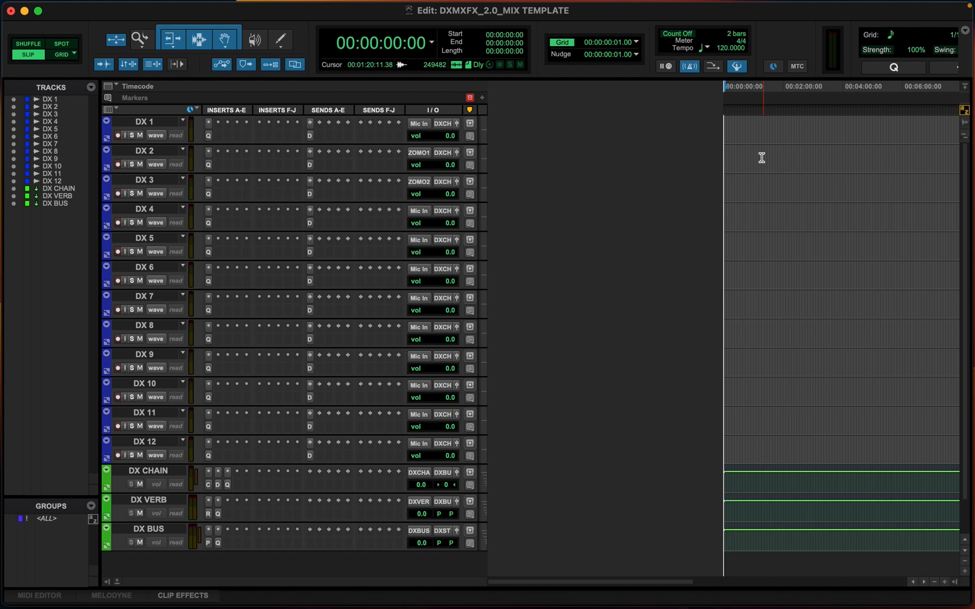
{"action": "key", "text": "super+bracketleft"}
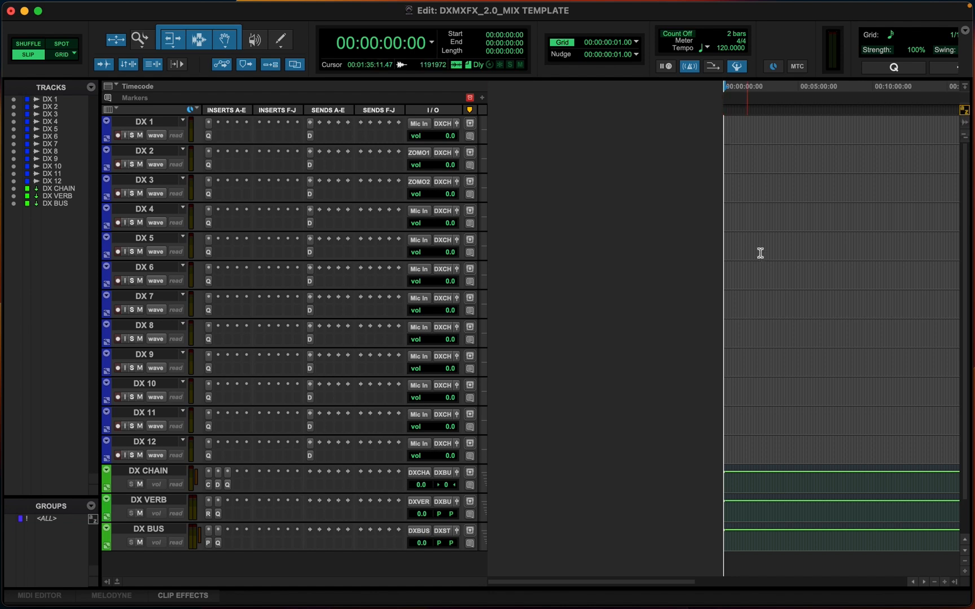
{"action": "key", "text": "super+5"}
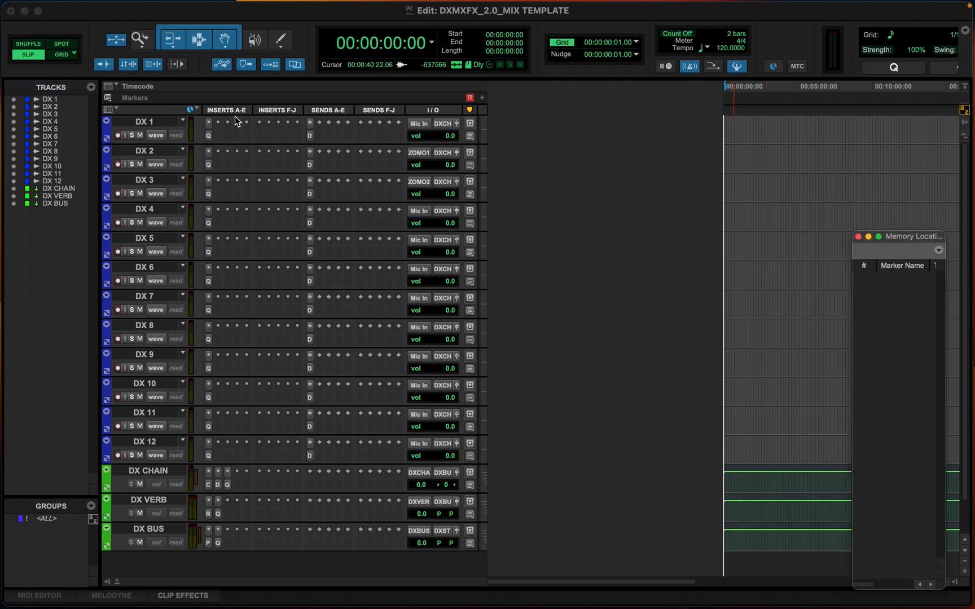
Select all DX tracks and busses and store a memory location named DX with no time reference, recalling track visibility and track heights
{"action": "left_click", "coordinate": [152, 122]}
{"action": "left_click", "coordinate": [159, 531], "text": "shift"}
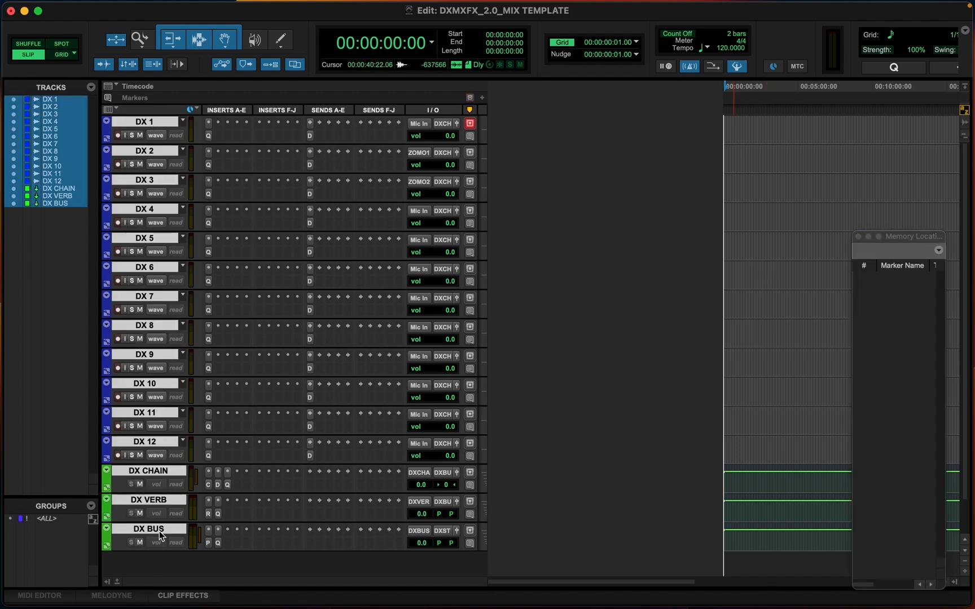
{"action": "key", "text": "KP_Enter"}
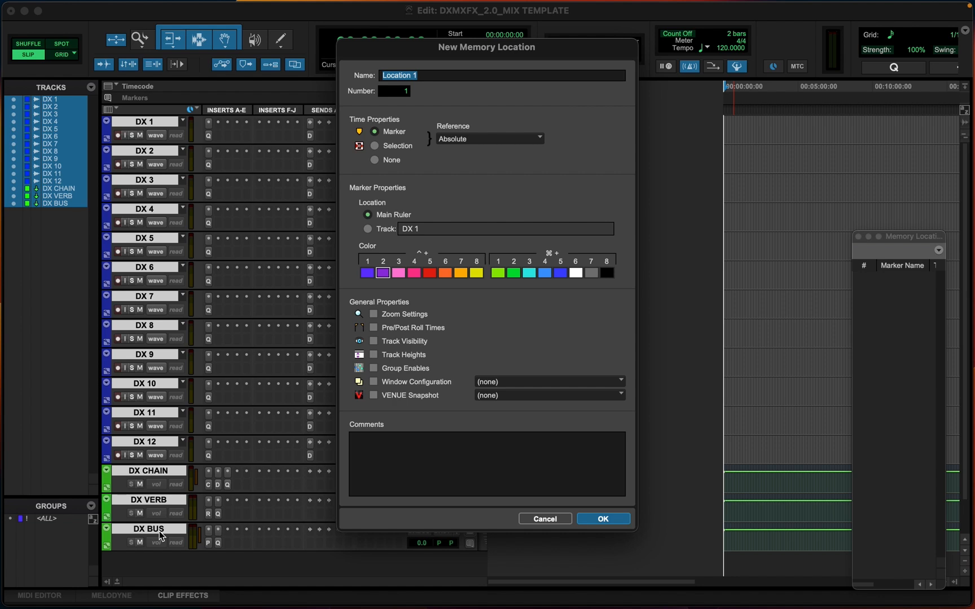
{"action": "type", "text": "DX"}
{"action": "left_click", "coordinate": [390, 342]}
{"action": "left_click", "coordinate": [376, 163]}
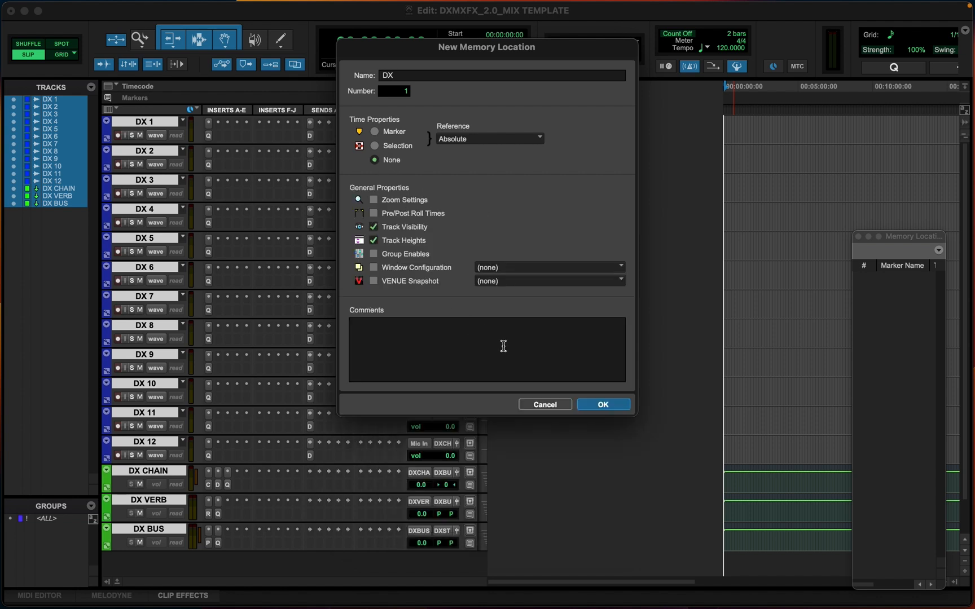
{"action": "left_click", "coordinate": [608, 407]}
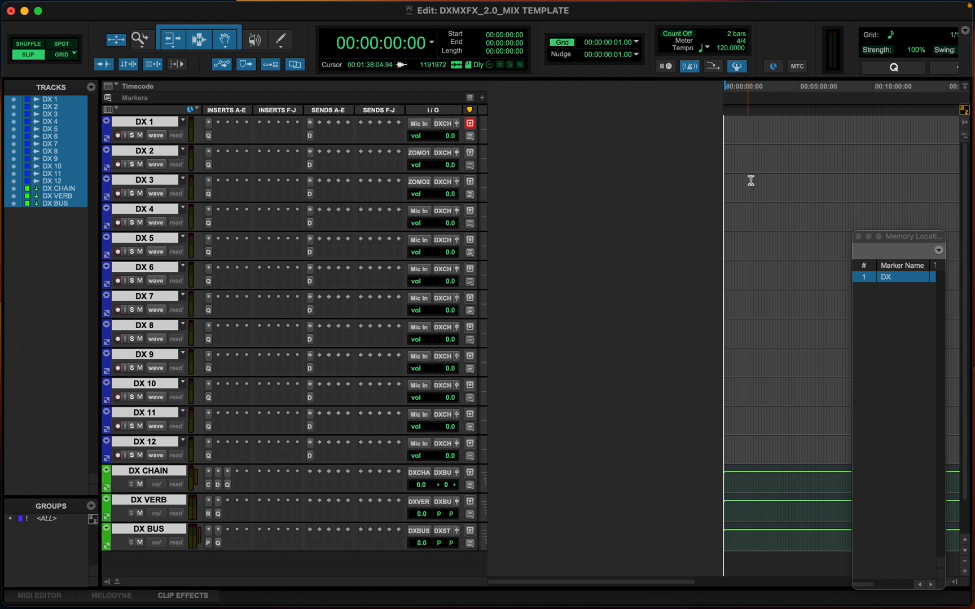
Add 12 new stereo audio tracks named MX below the DX BUS track
{"action": "scroll", "coordinate": [751, 180], "scroll_direction": "down", "scroll_amount": 3}
{"action": "left_click", "coordinate": [159, 487]}
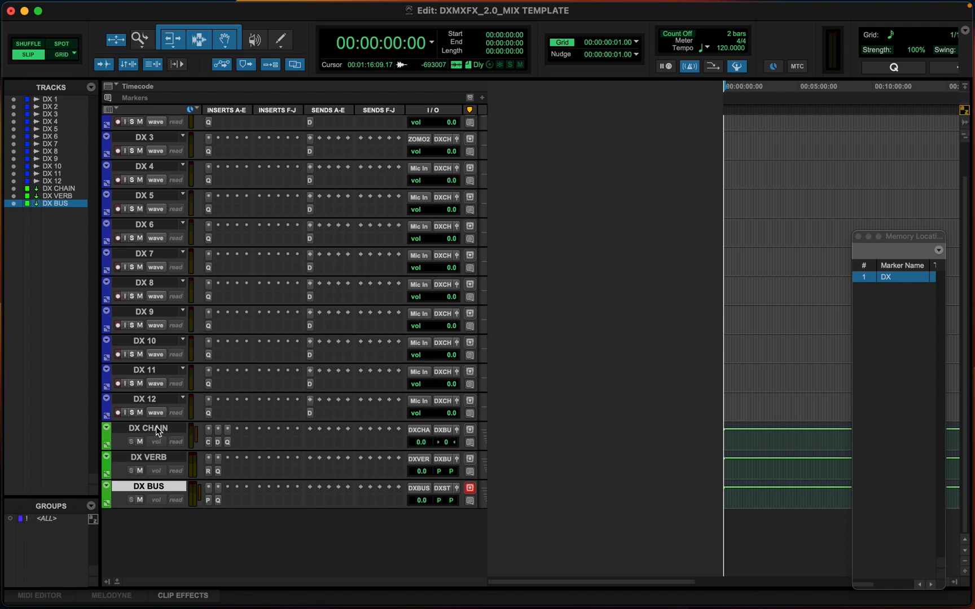
{"action": "left_click", "coordinate": [159, 430]}
{"action": "left_click", "coordinate": [151, 458]}
{"action": "left_click", "coordinate": [154, 492]}
{"action": "key", "text": "super+shift+n"}
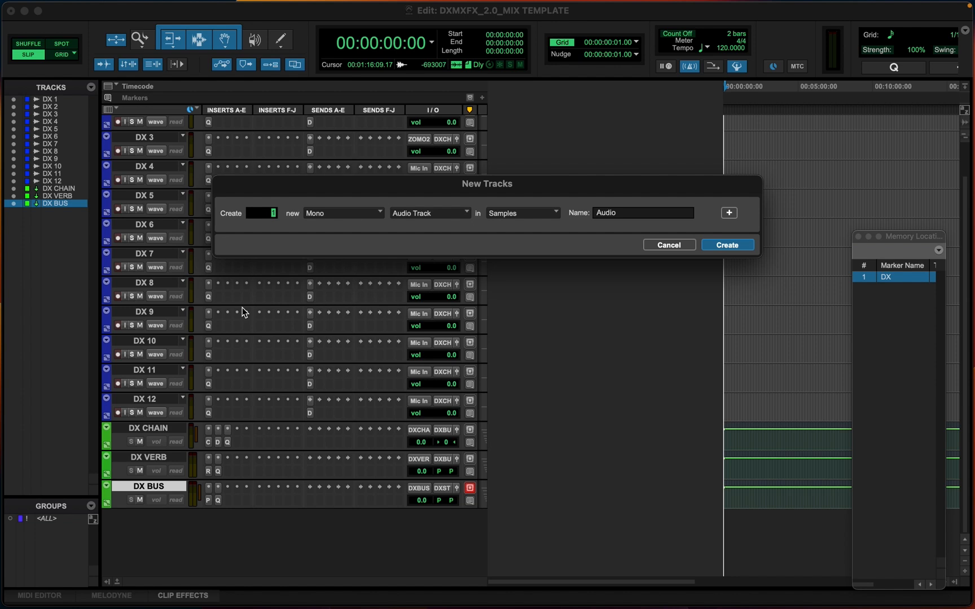
{"action": "type", "text": "12"}
{"action": "left_click", "coordinate": [320, 217]}
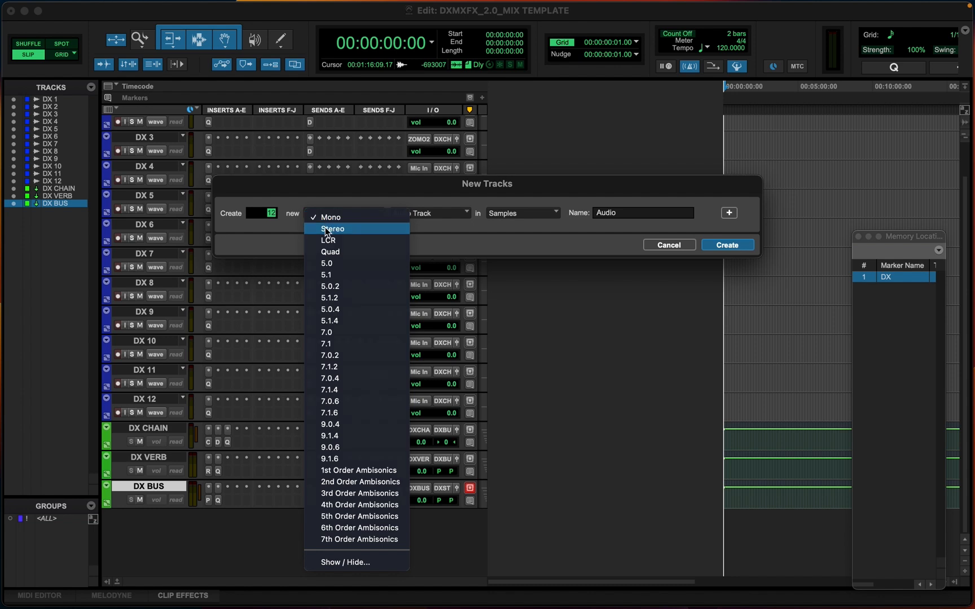
{"action": "left_click", "coordinate": [344, 228]}
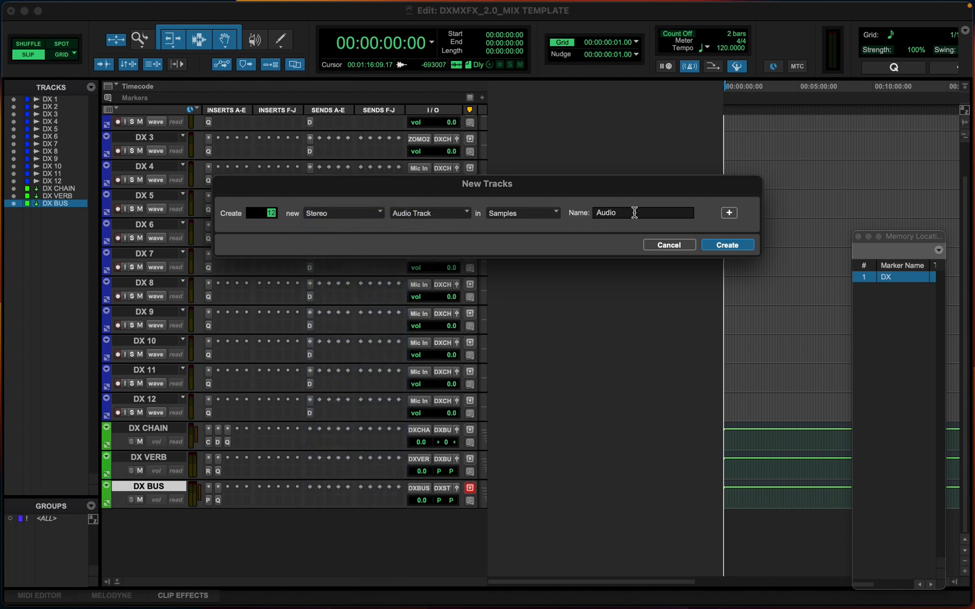
{"action": "left_click_drag", "start_coordinate": [634, 212], "coordinate": [587, 217]}
{"action": "type", "text": "MX"}
{"action": "key", "text": "Return"}
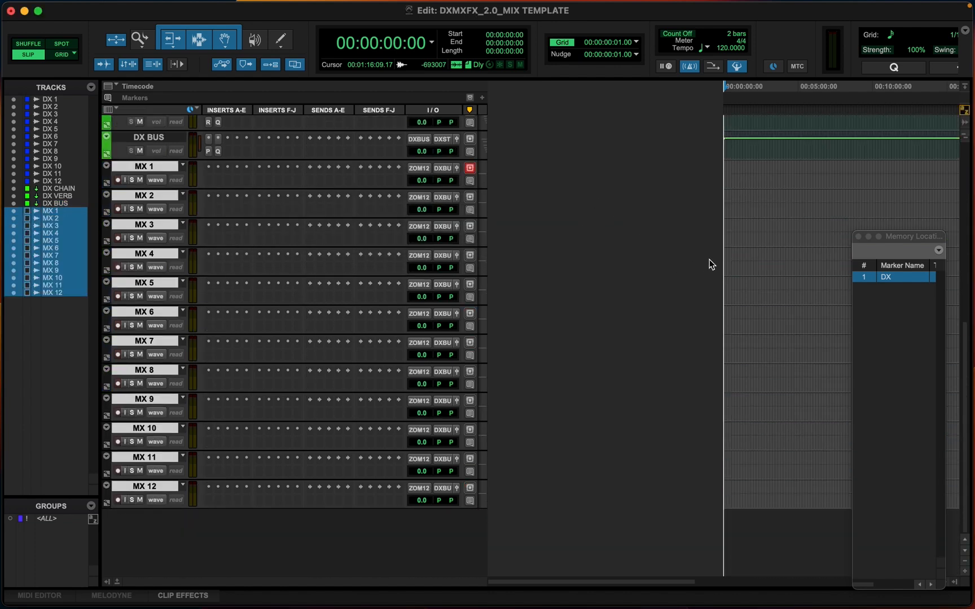
Color the selected MX tracks purple and close the color palette
{"action": "double_click", "coordinate": [108, 177]}
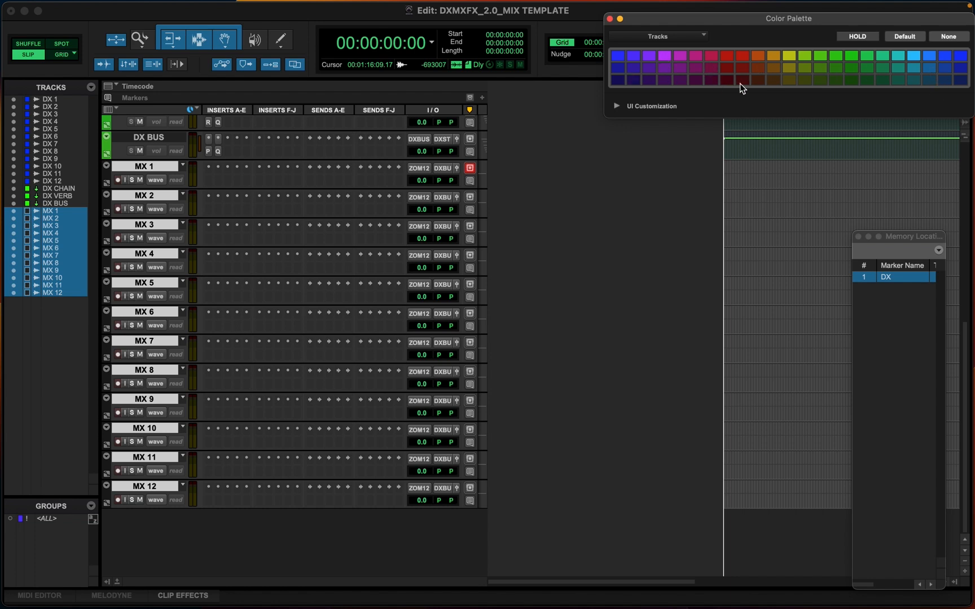
{"action": "left_click", "coordinate": [664, 56]}
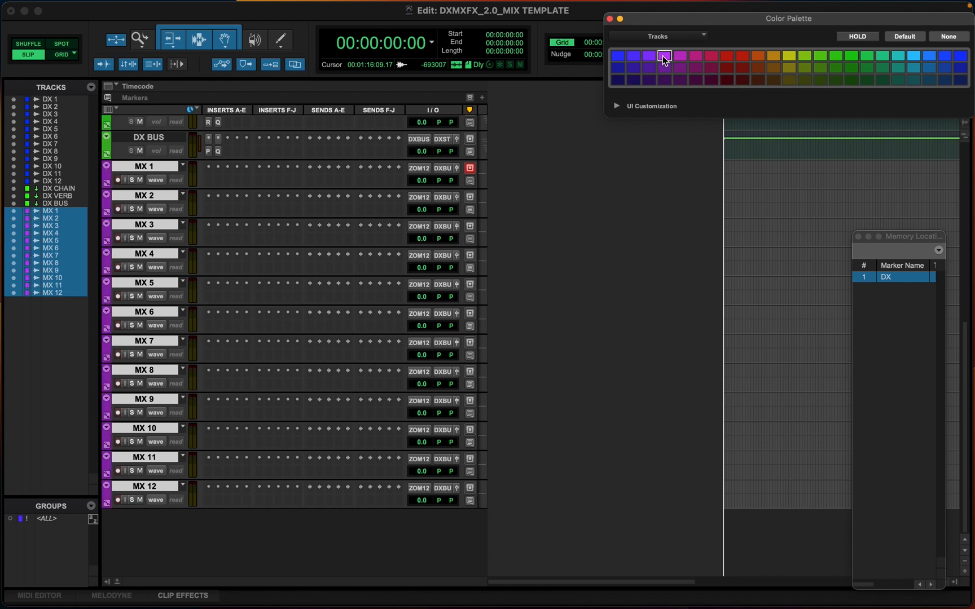
{"action": "left_click", "coordinate": [609, 19]}
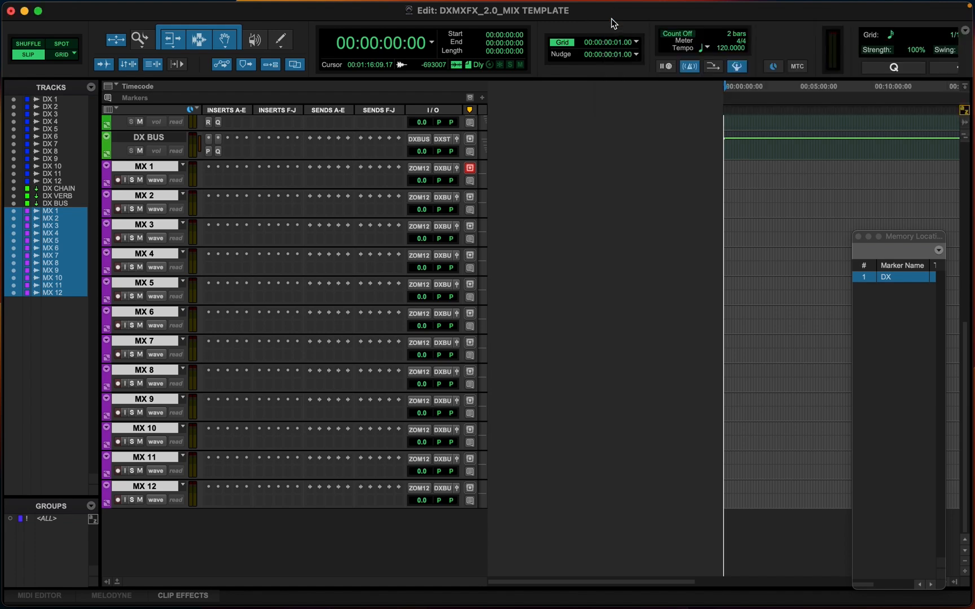
Review the new MX tracks in the Mix window and return to the Edit window
{"action": "key", "text": "super+equal"}
{"action": "scroll", "coordinate": [554, 148], "scroll_direction": "right", "scroll_amount": 10}
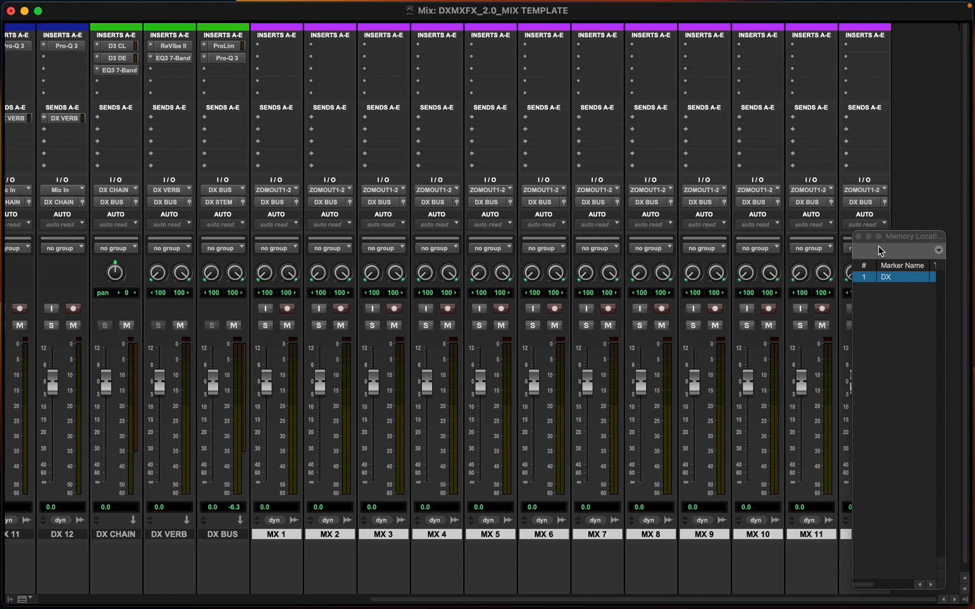
{"action": "left_click", "coordinate": [859, 237]}
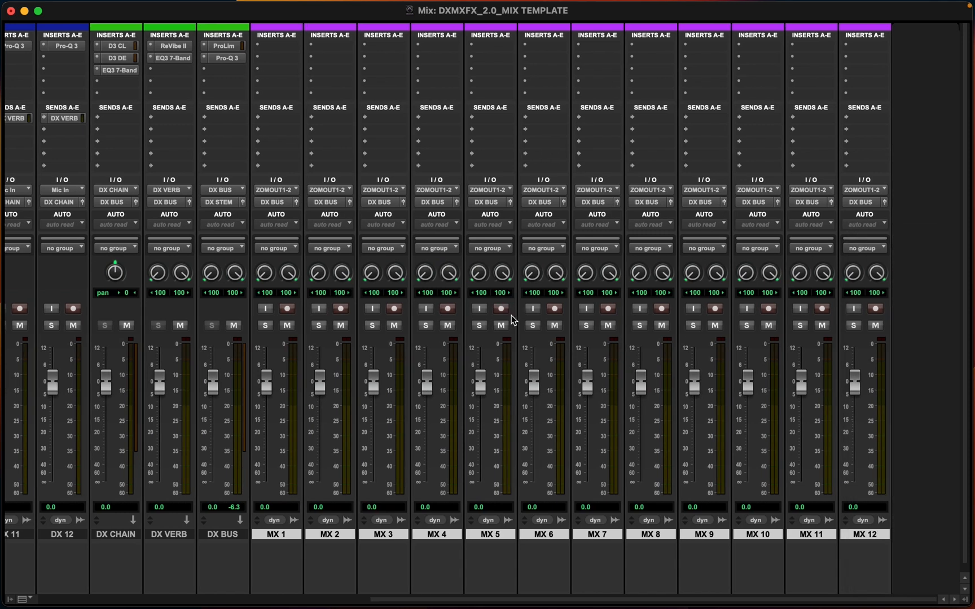
{"action": "left_click", "coordinate": [864, 534]}
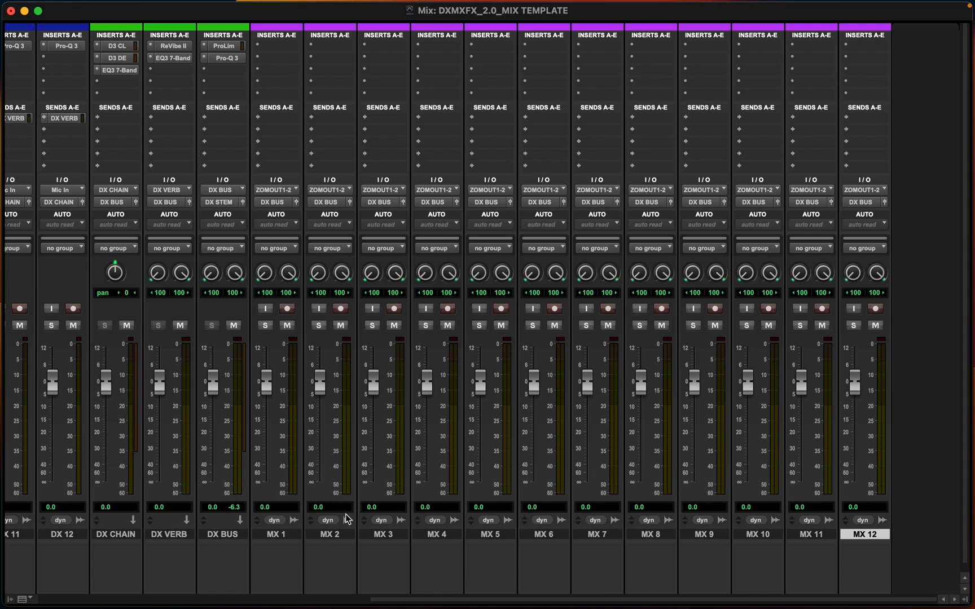
{"action": "key", "text": "super+equal"}
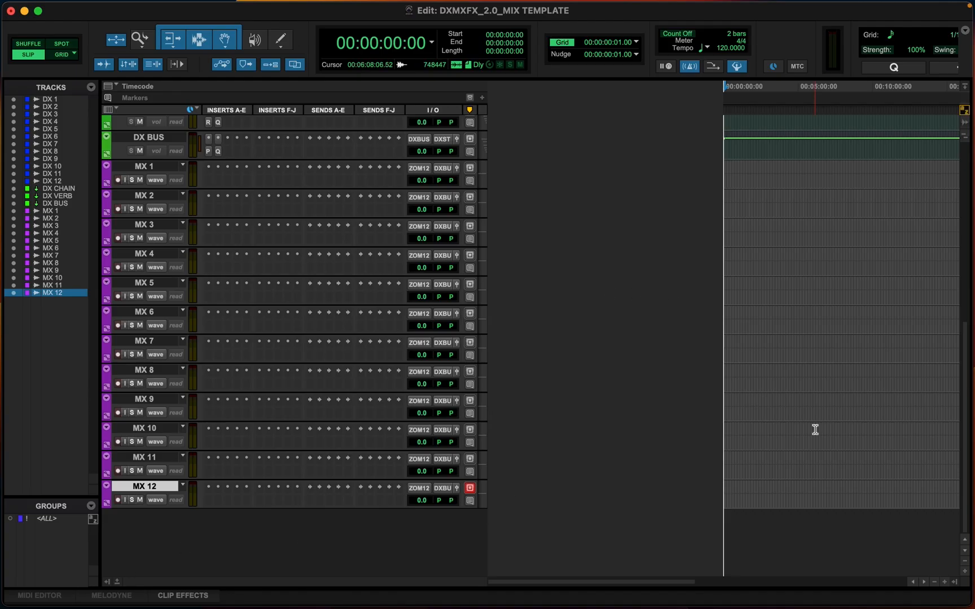
{"action": "key", "text": "super+5"}
{"action": "scroll", "coordinate": [733, 359], "scroll_direction": "up", "scroll_amount": 10}
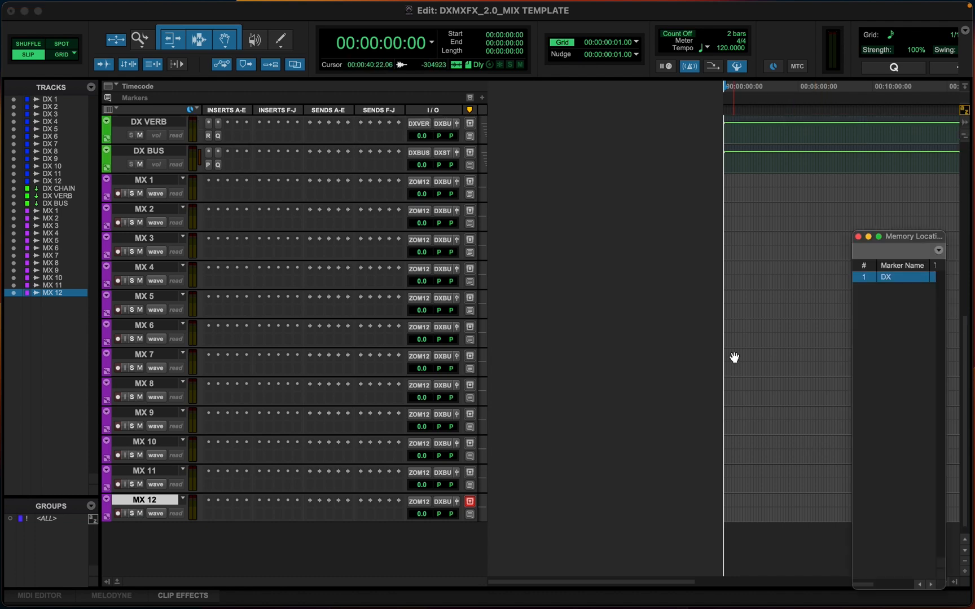
Select DX 1 through DX BUS and hide all the DX tracks and busses
{"action": "left_click", "coordinate": [148, 126]}
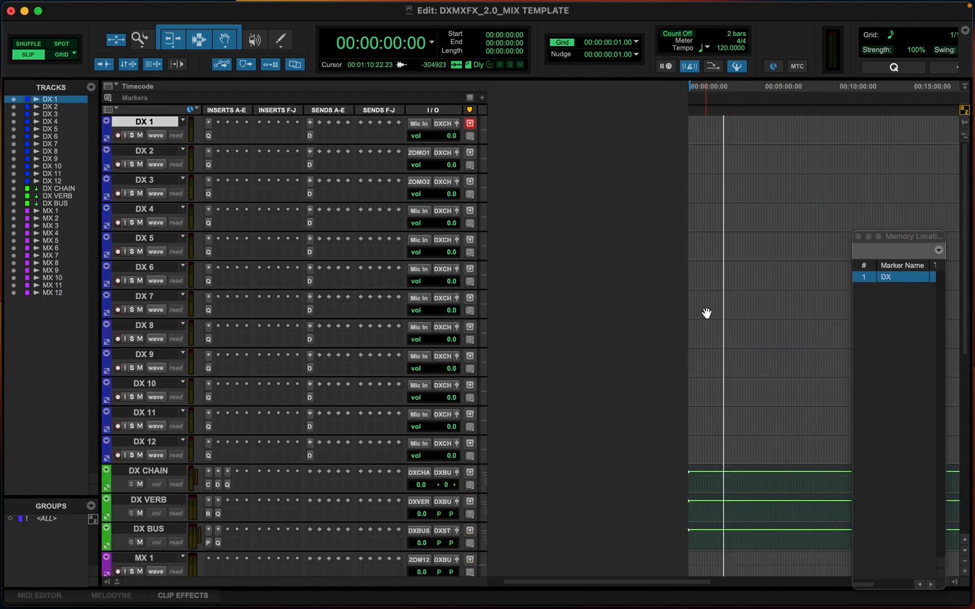
{"action": "scroll", "coordinate": [705, 311], "scroll_direction": "down", "scroll_amount": 5}
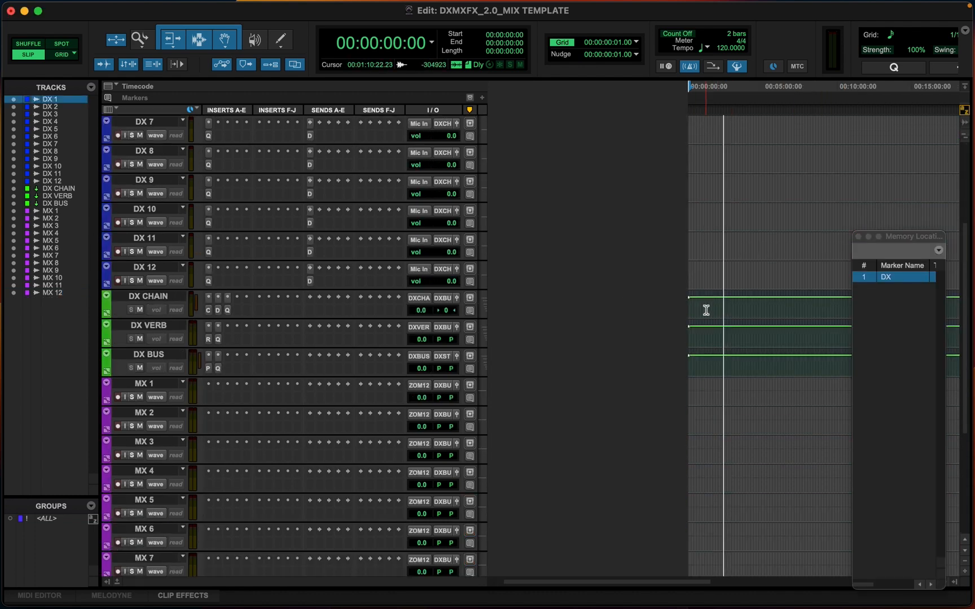
{"action": "left_click", "coordinate": [150, 354], "text": "shift"}
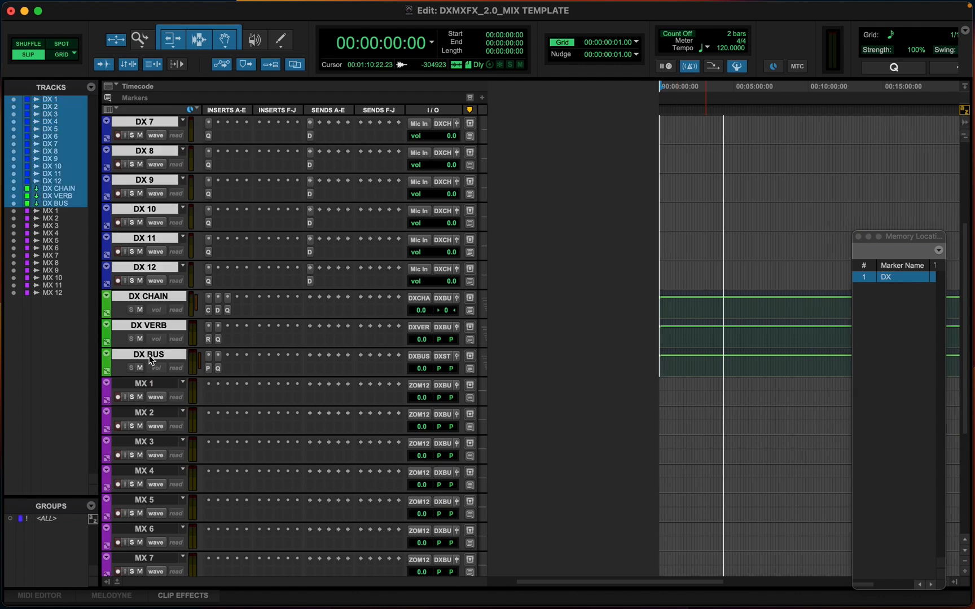
{"action": "right_click", "coordinate": [149, 355]}
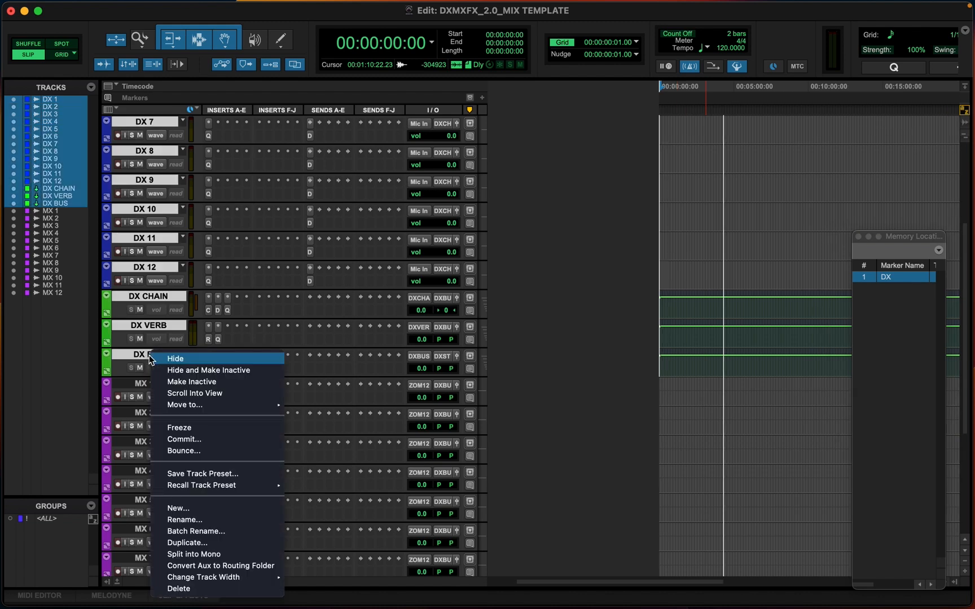
{"action": "left_click", "coordinate": [188, 360]}
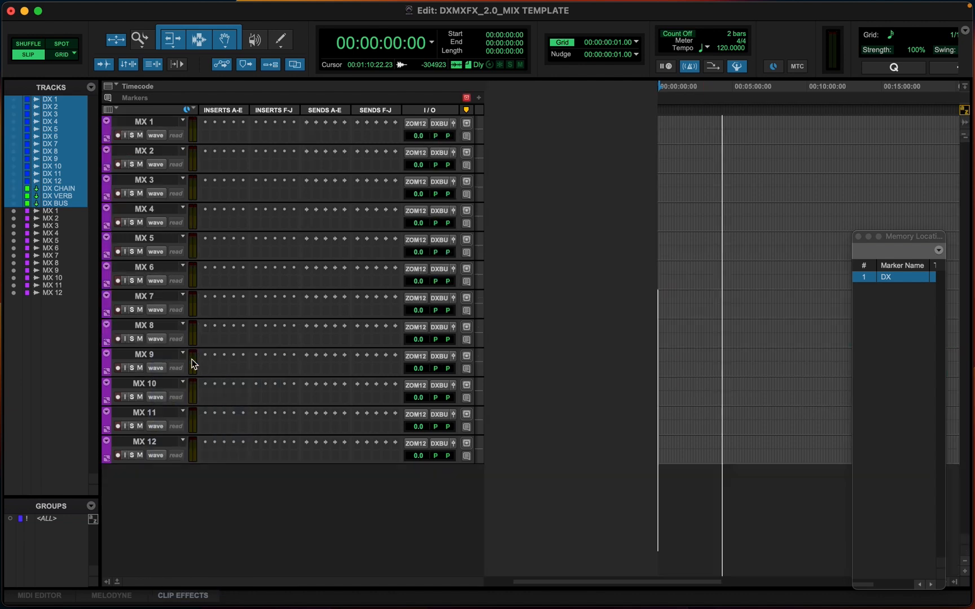
Select MX 1 to MX 12 and store a memory location named MX with no time reference, recalling track visibility and heights
{"action": "left_click", "coordinate": [150, 121]}
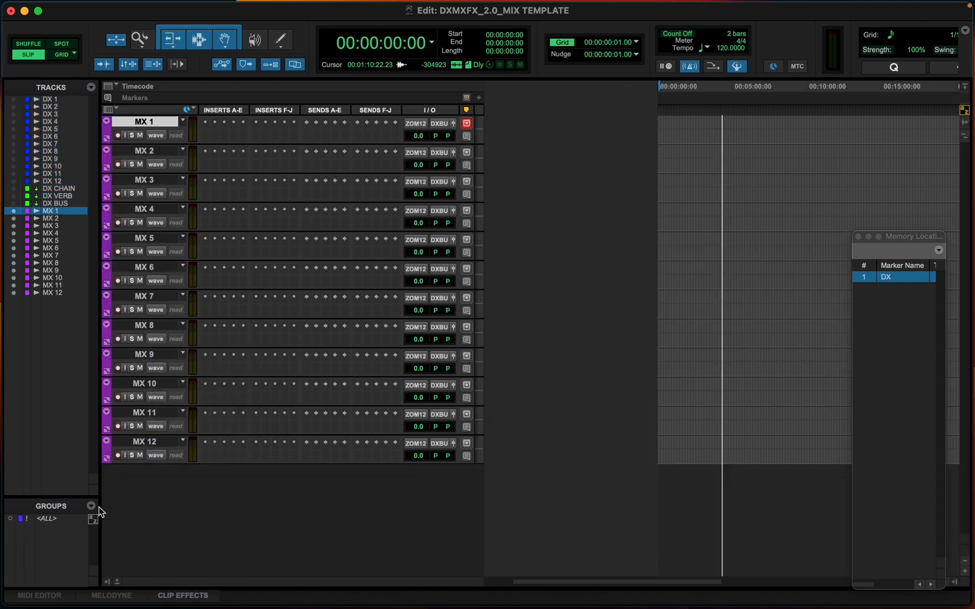
{"action": "left_click", "coordinate": [146, 445], "text": "shift"}
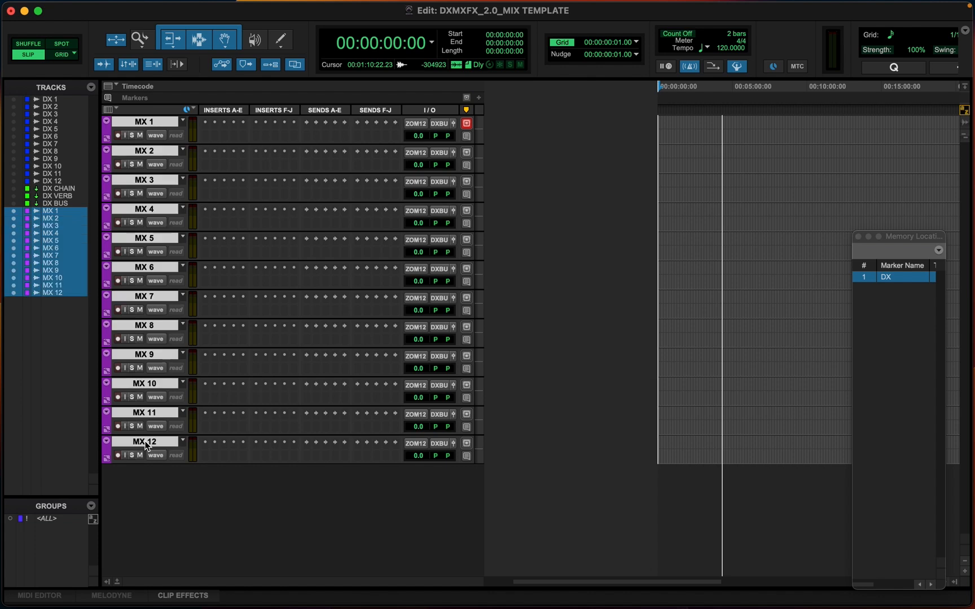
{"action": "key", "text": "KP_Enter"}
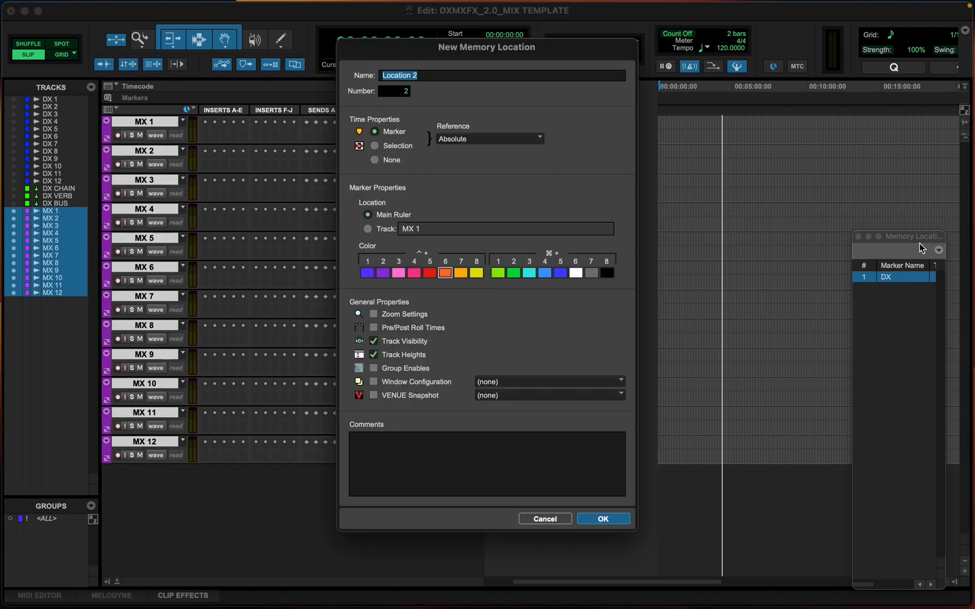
{"action": "left_click_drag", "start_coordinate": [915, 238], "coordinate": [775, 119]}
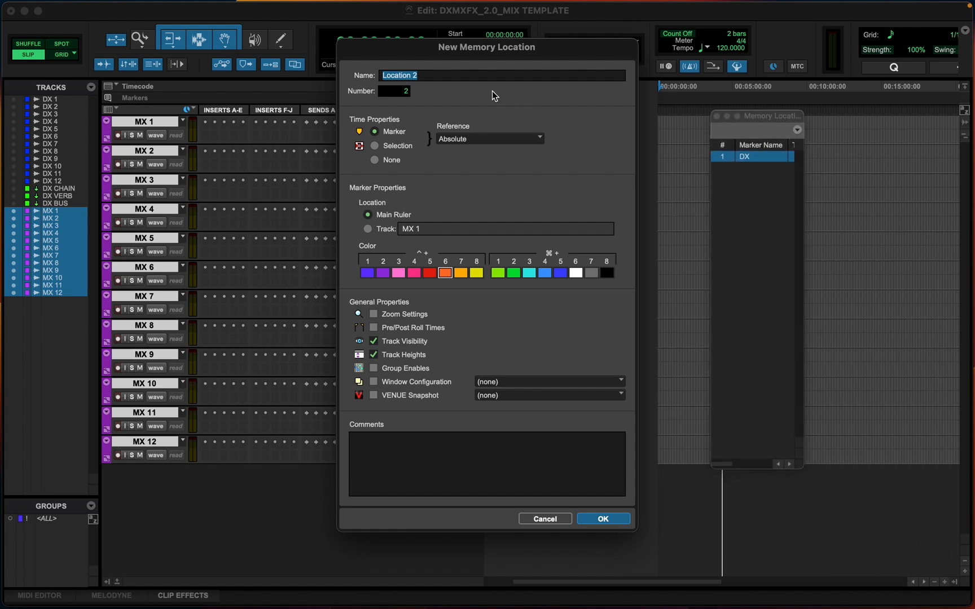
{"action": "type", "text": "MX"}
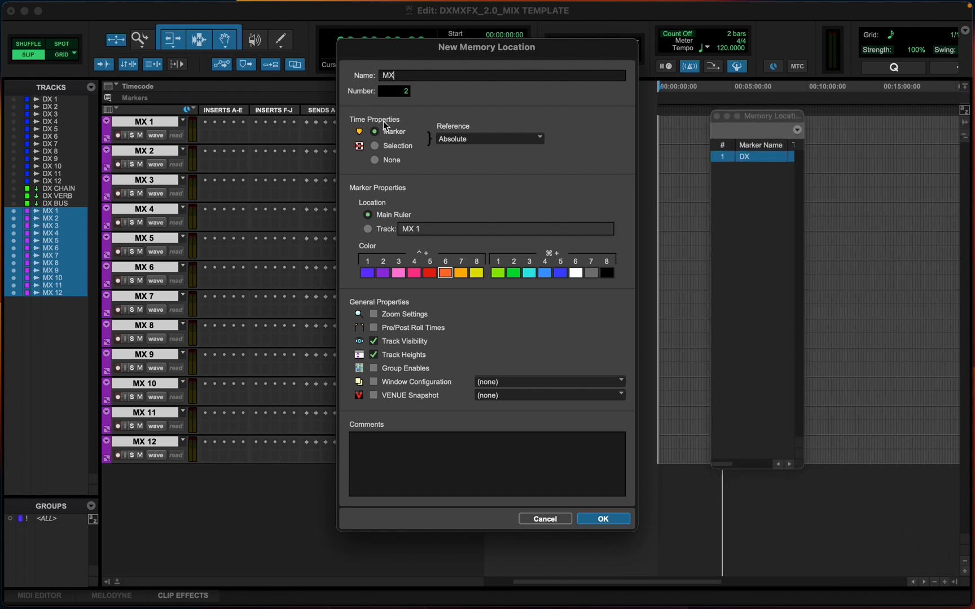
{"action": "left_click", "coordinate": [377, 162]}
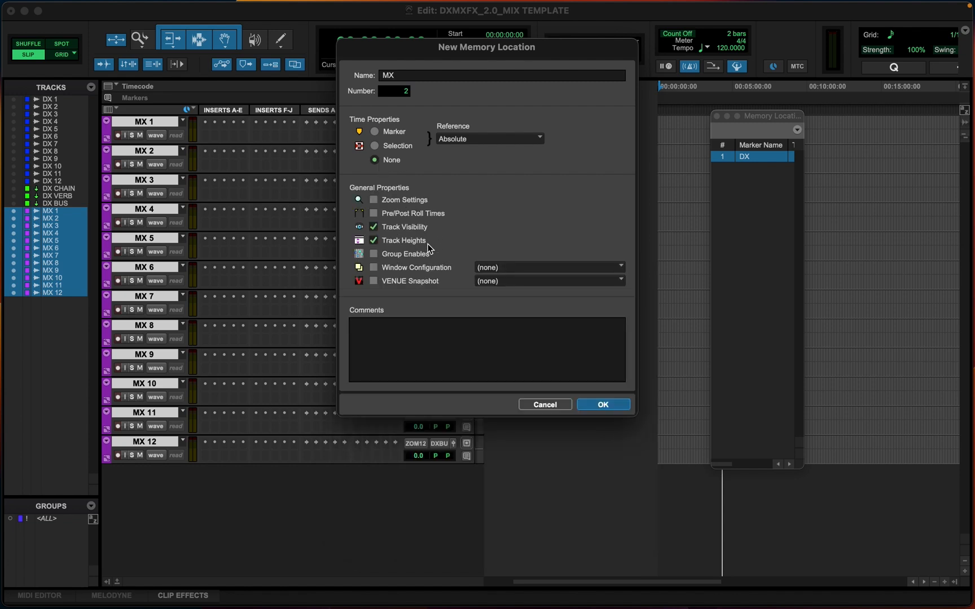
{"action": "left_click", "coordinate": [603, 405]}
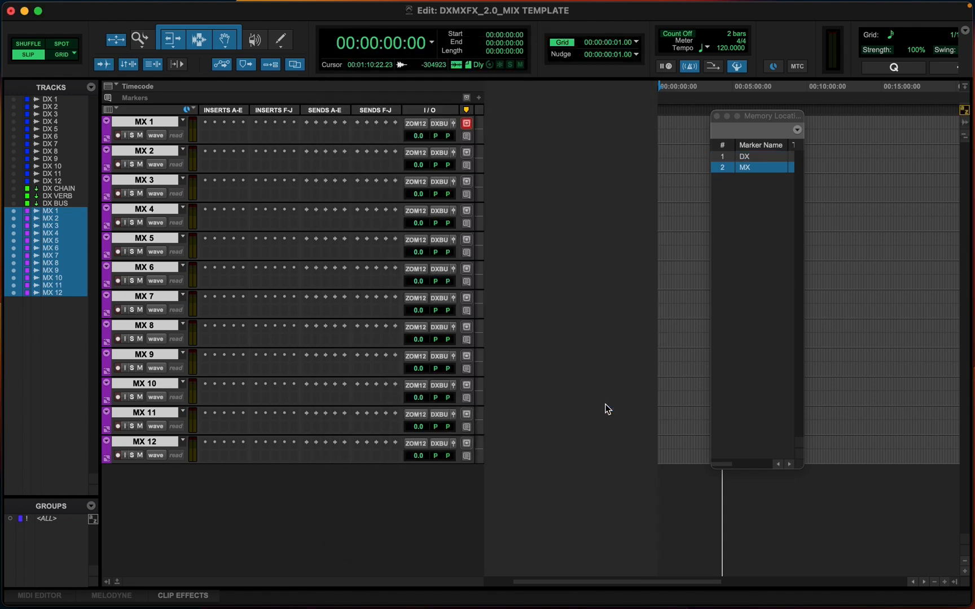
Recall the DX and MX memory locations to test the track views
{"action": "left_click", "coordinate": [771, 117]}
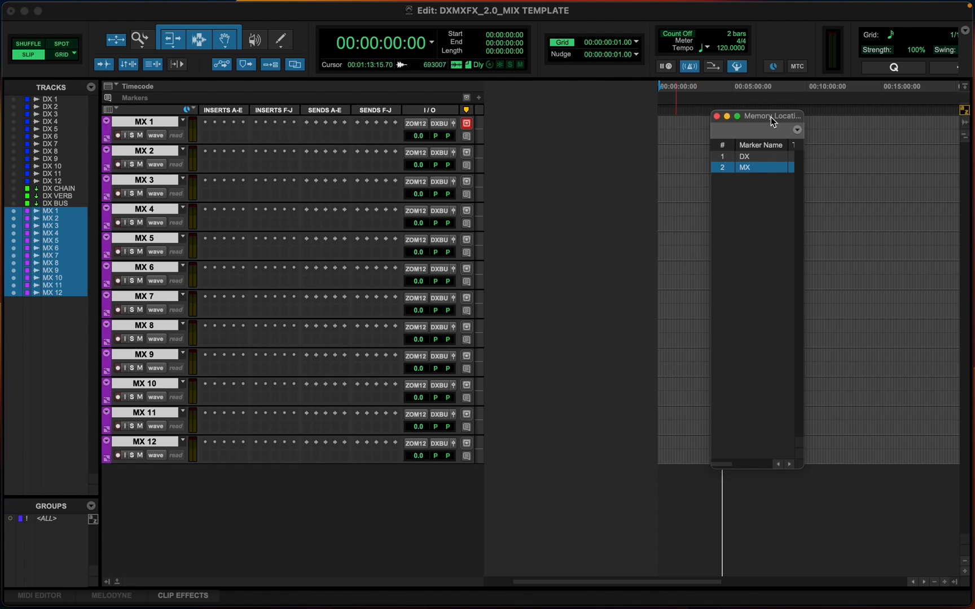
{"action": "left_click", "coordinate": [749, 157]}
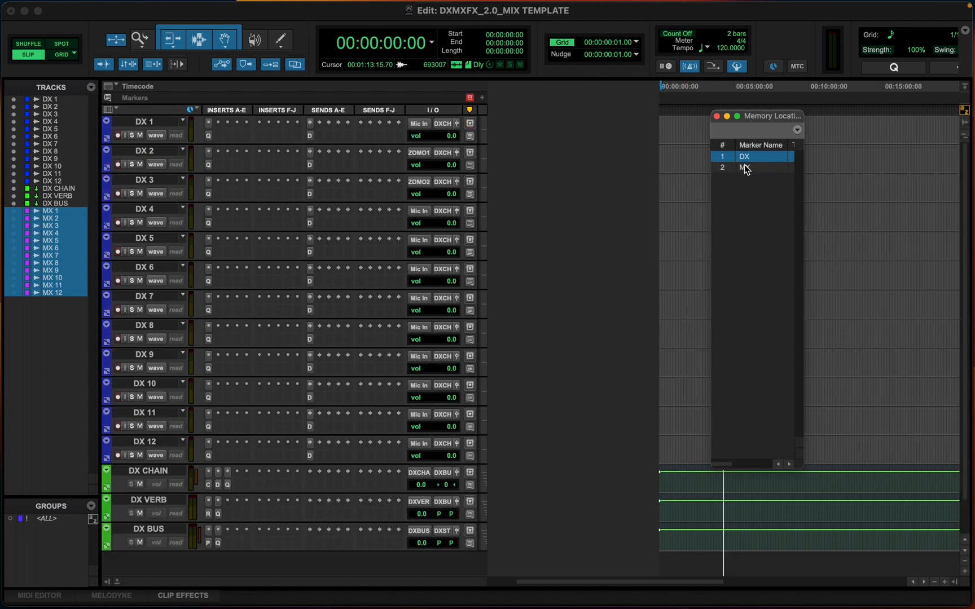
{"action": "left_click", "coordinate": [746, 168]}
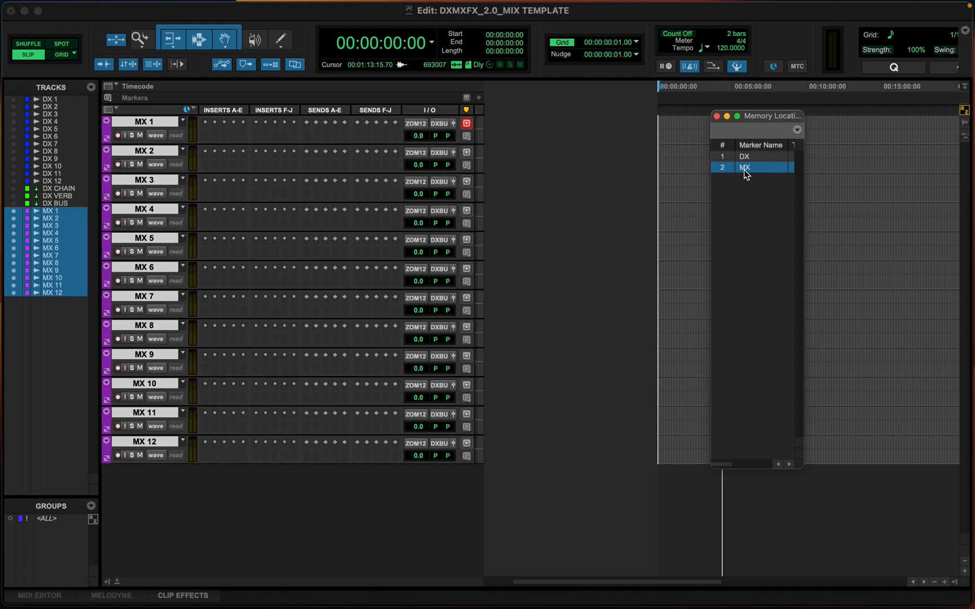
Switch to the Mix window and create two new stereo tracks named MX VERB and MX BUS
{"action": "key", "text": "super+equal"}
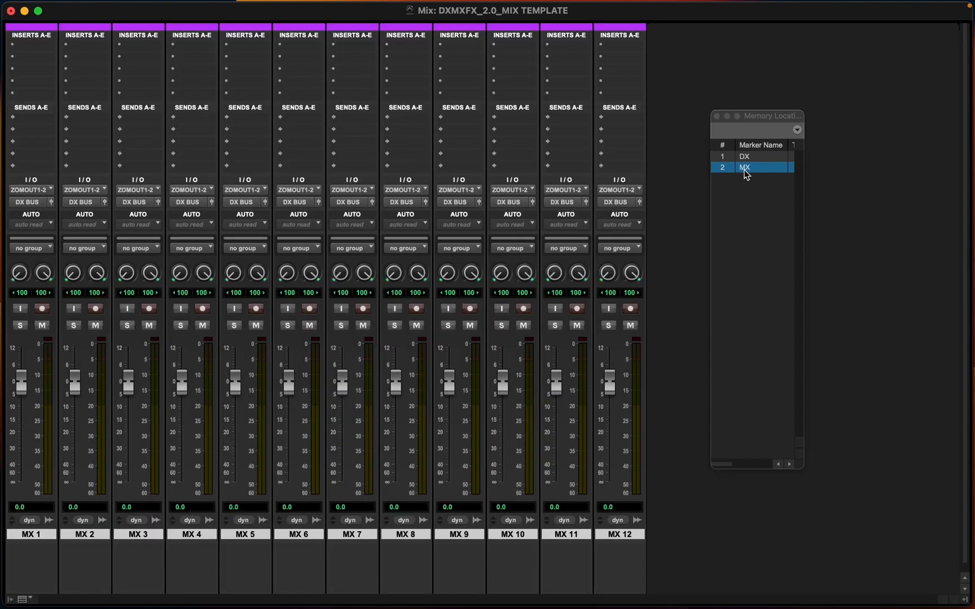
{"action": "left_click", "coordinate": [716, 116]}
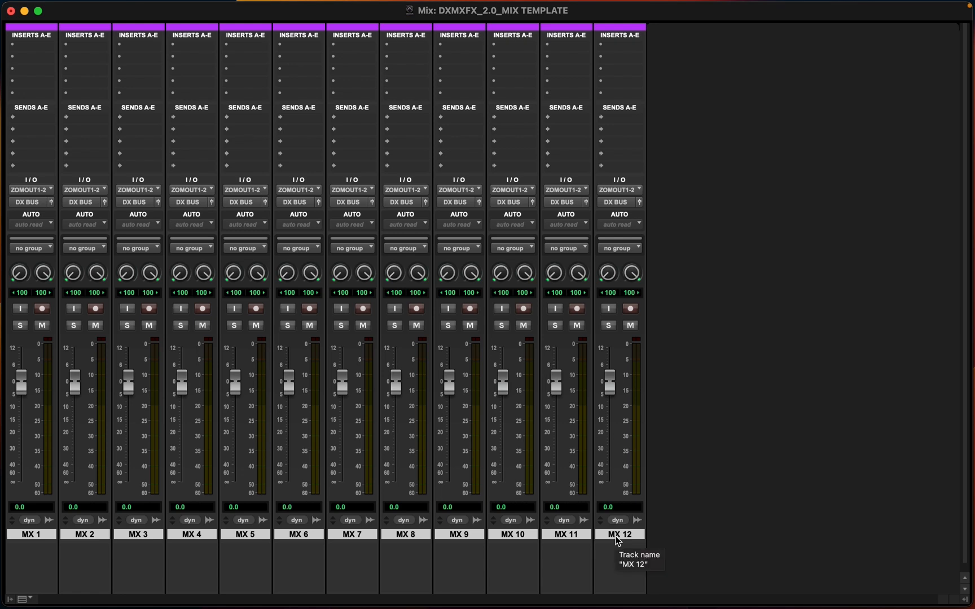
{"action": "key", "text": "shift+super+n"}
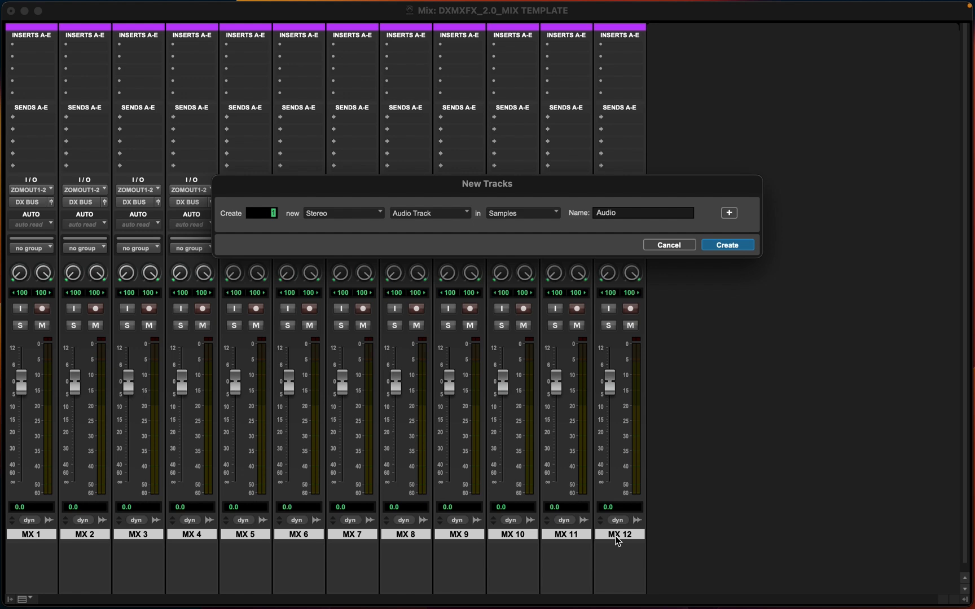
{"action": "key", "text": "shift+super+Down"}
{"action": "key", "text": "super+Right"}
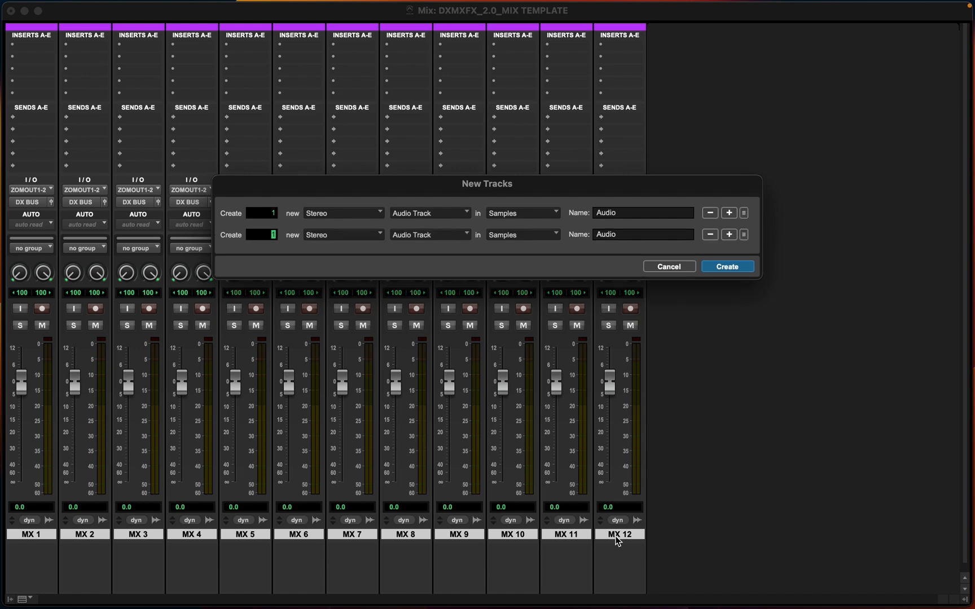
{"action": "left_click_drag", "start_coordinate": [639, 215], "coordinate": [583, 214]}
{"action": "type", "text": "MX VERB"}
{"action": "left_click_drag", "start_coordinate": [619, 232], "coordinate": [583, 233]}
{"action": "type", "text": "MX BUS"}
{"action": "key", "text": "Return"}
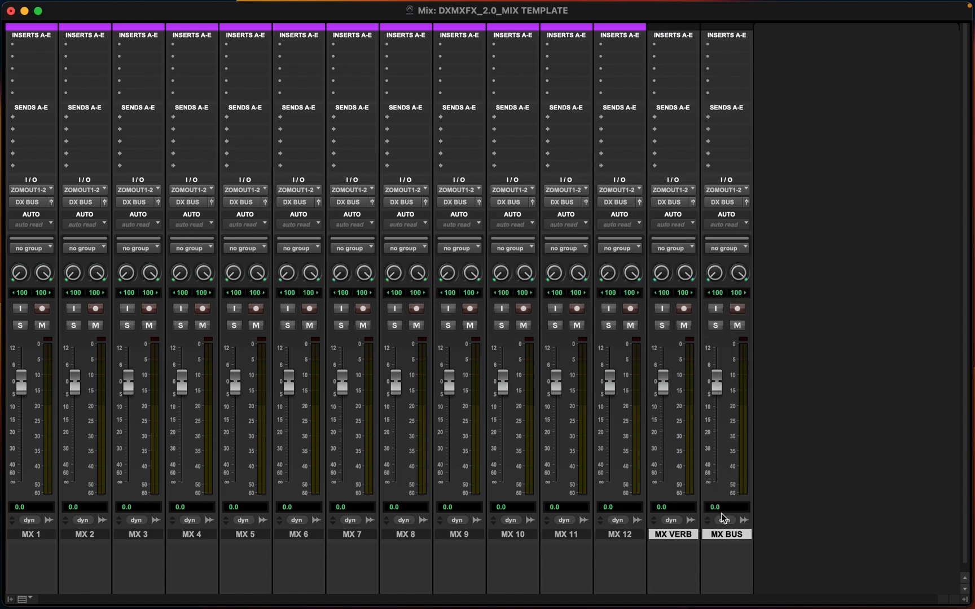
Color the MX VERB and MX BUS tracks green
{"action": "scroll", "coordinate": [686, 536], "scroll_direction": "down", "scroll_amount": 1}
{"action": "double_click", "coordinate": [672, 590]}
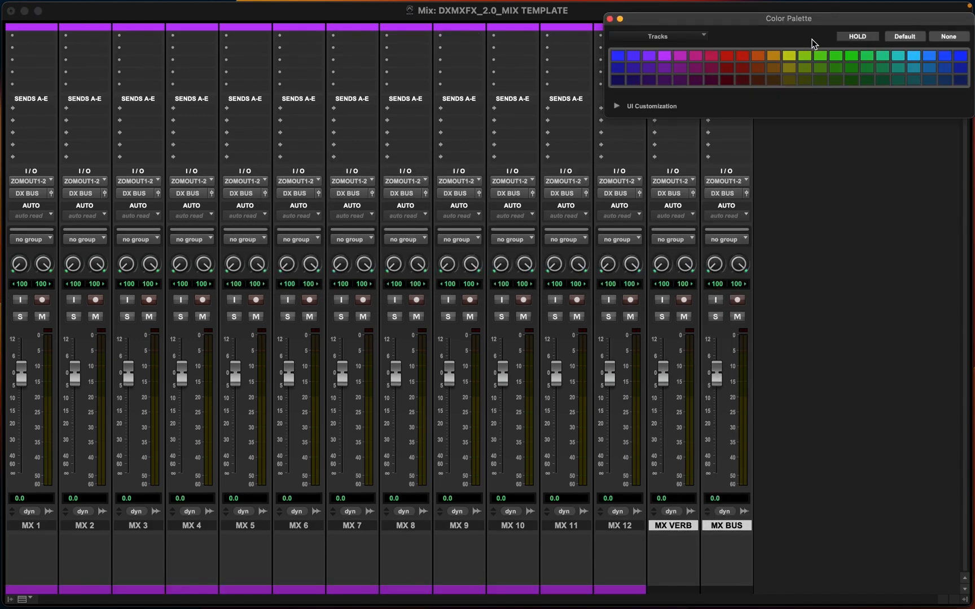
{"action": "left_click", "coordinate": [838, 55]}
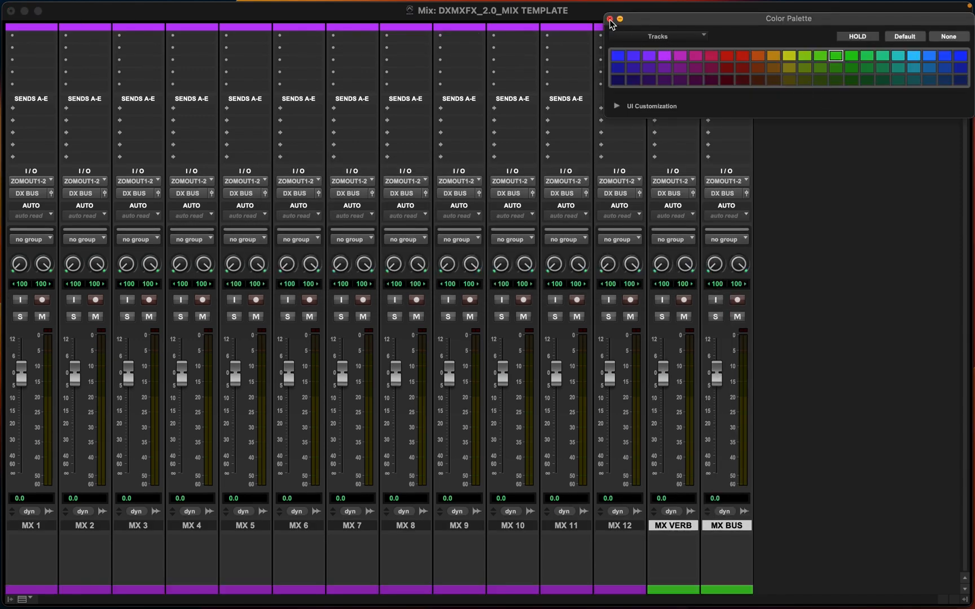
{"action": "left_click", "coordinate": [610, 19]}
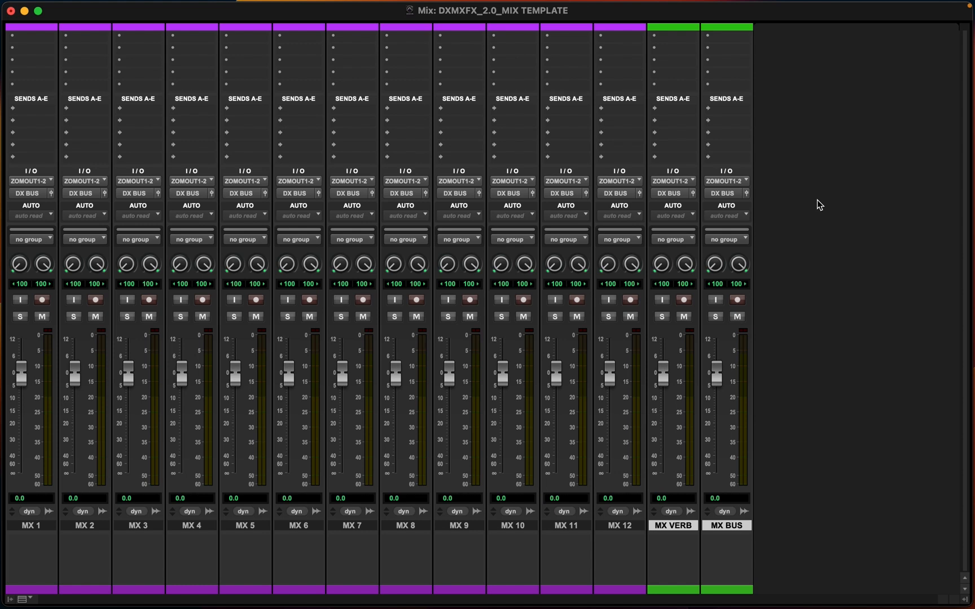
Set the inputs of all MX tracks to no input
{"action": "left_click", "coordinate": [25, 526], "text": "shift"}
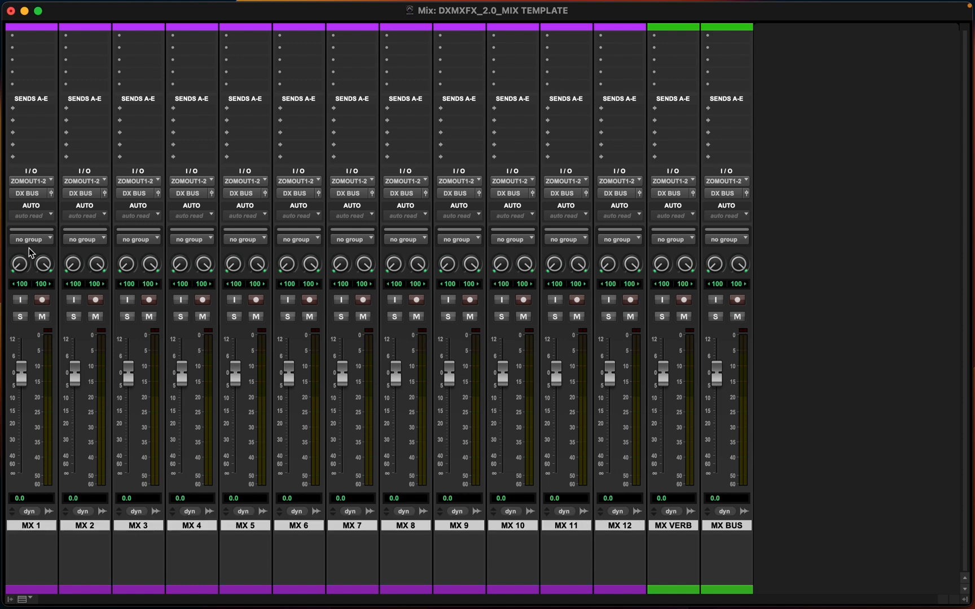
{"action": "left_click", "coordinate": [32, 181]}
{"action": "left_click", "coordinate": [46, 137], "text": "alt+shift"}
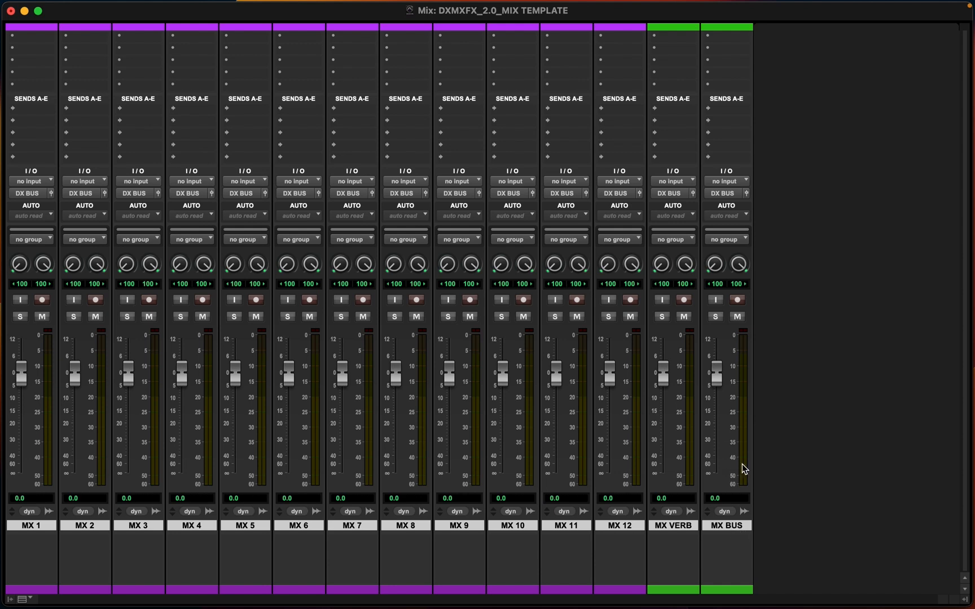
Set the MX BUS track's input to the MX BUS bus
{"action": "left_click", "coordinate": [724, 194]}
{"action": "left_click", "coordinate": [667, 151]}
{"action": "left_click", "coordinate": [726, 182]}
{"action": "mouse_move", "coordinate": [726, 194]}
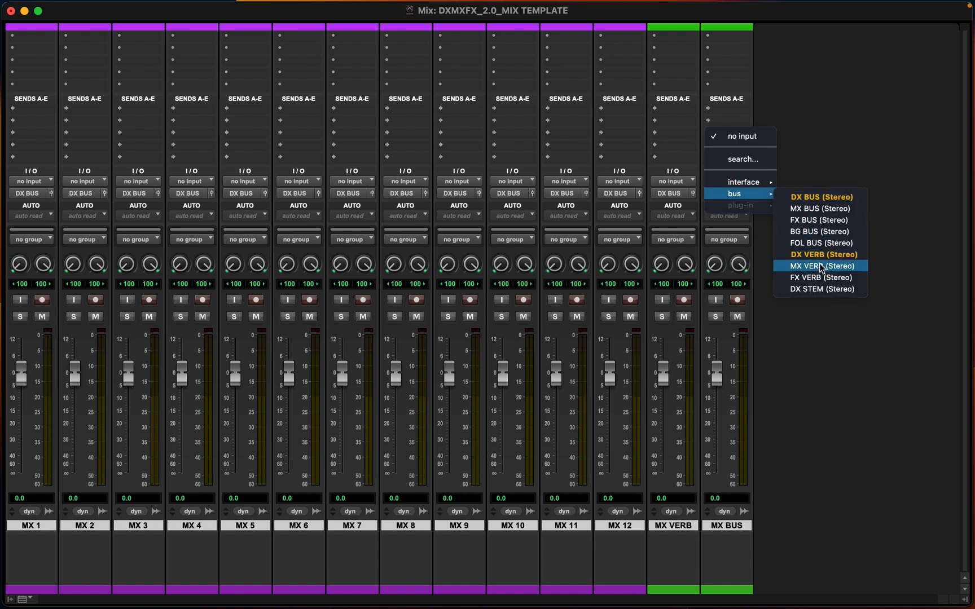
{"action": "left_click", "coordinate": [813, 209]}
In I/O Setup, add a new stereo bus path named MX STEM
{"action": "left_click", "coordinate": [724, 194]}
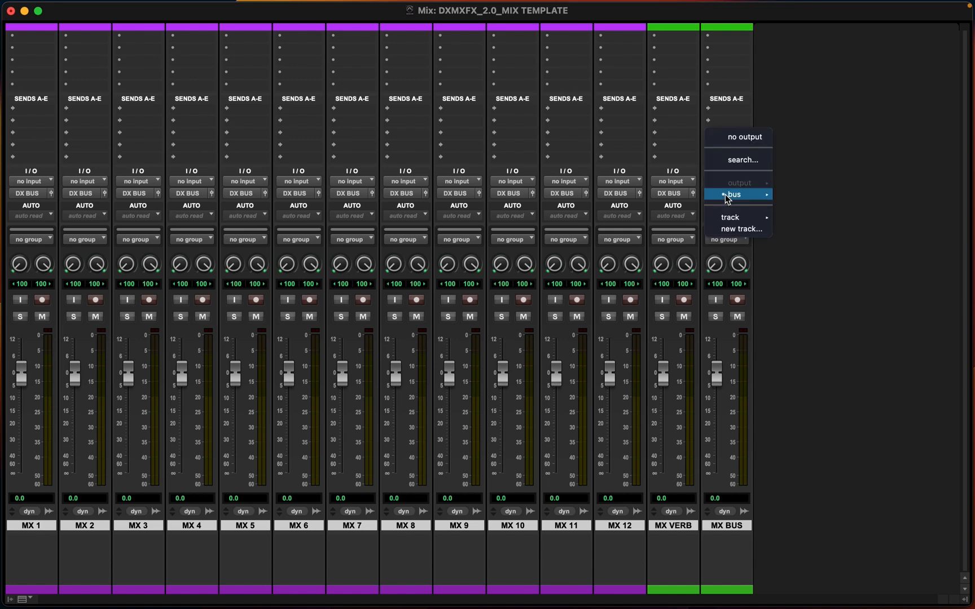
{"action": "left_click", "coordinate": [722, 545]}
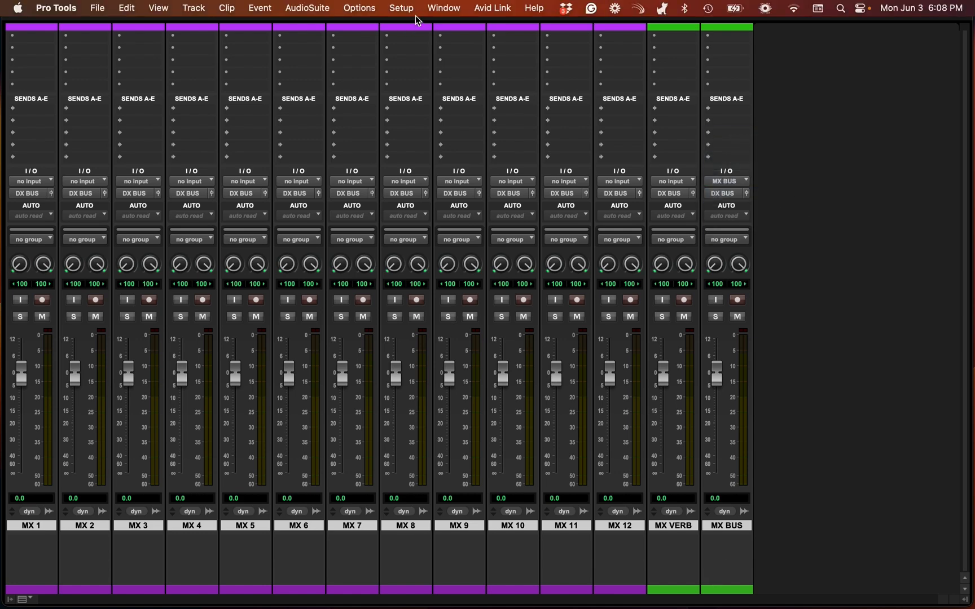
{"action": "left_click", "coordinate": [405, 8]}
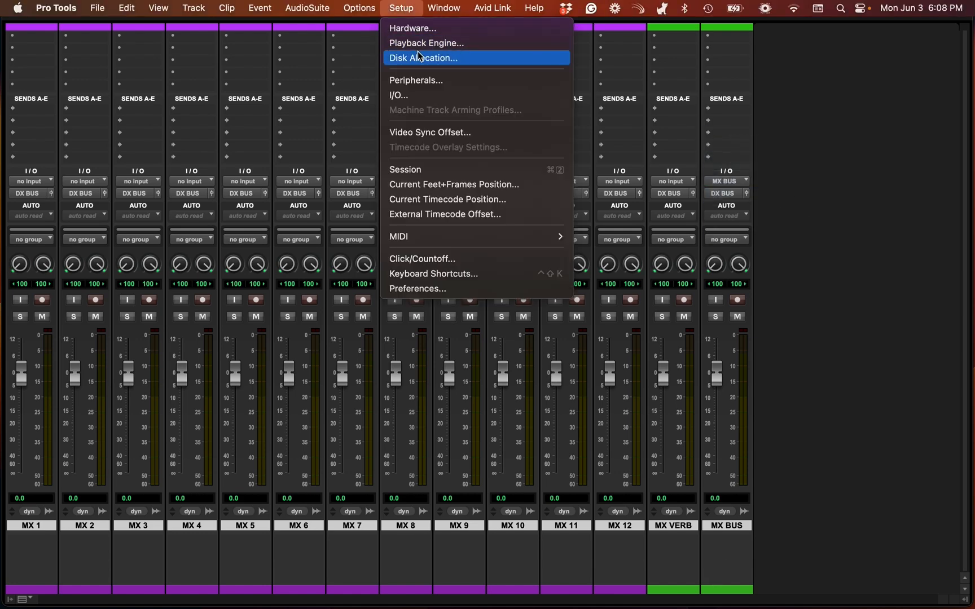
{"action": "left_click", "coordinate": [402, 97]}
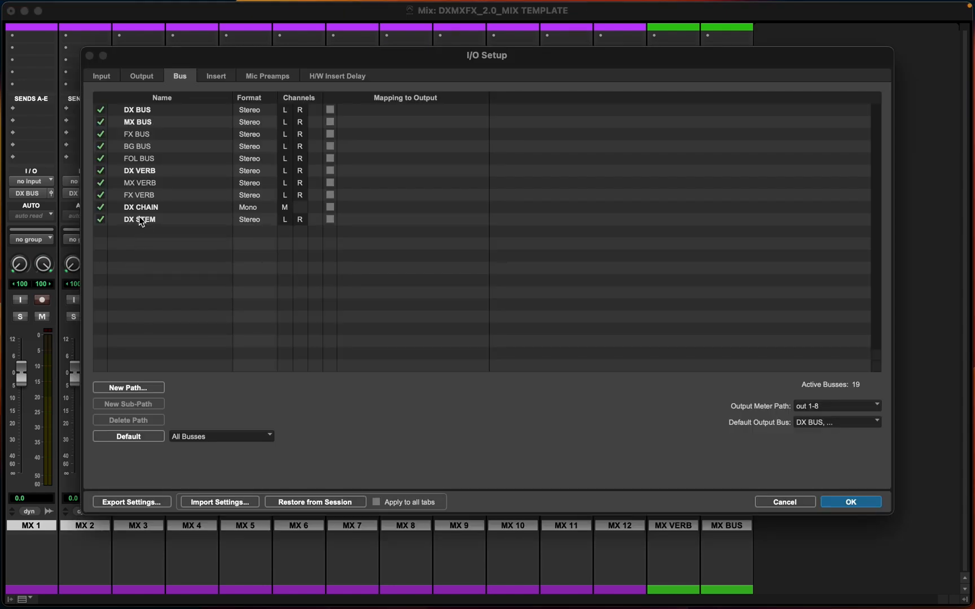
{"action": "left_click", "coordinate": [119, 392]}
{"action": "left_click", "coordinate": [455, 208]}
{"action": "left_click", "coordinate": [498, 214]}
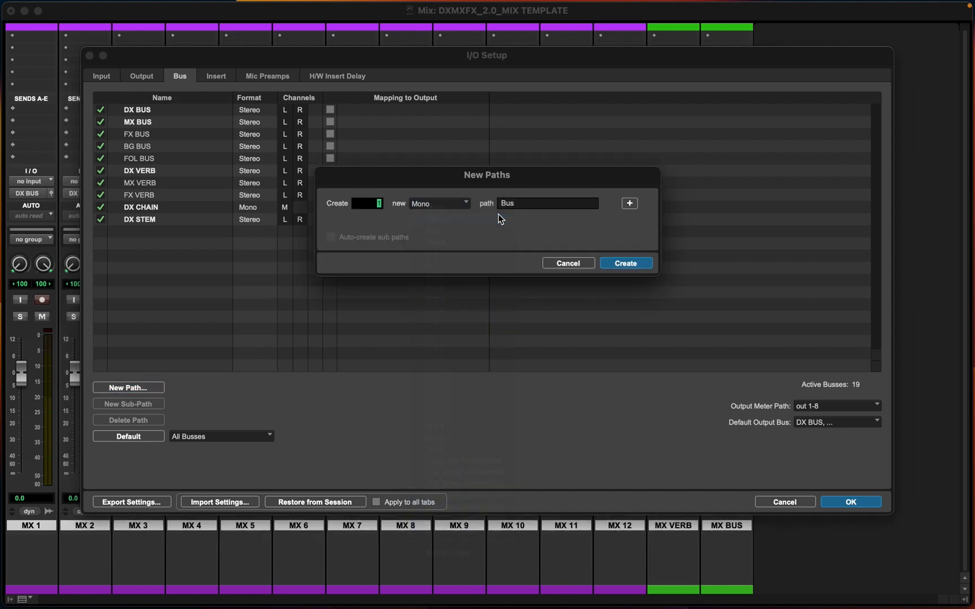
{"action": "double_click", "coordinate": [517, 202]}
{"action": "type", "text": "MX STEM"}
{"action": "key", "text": "Return"}
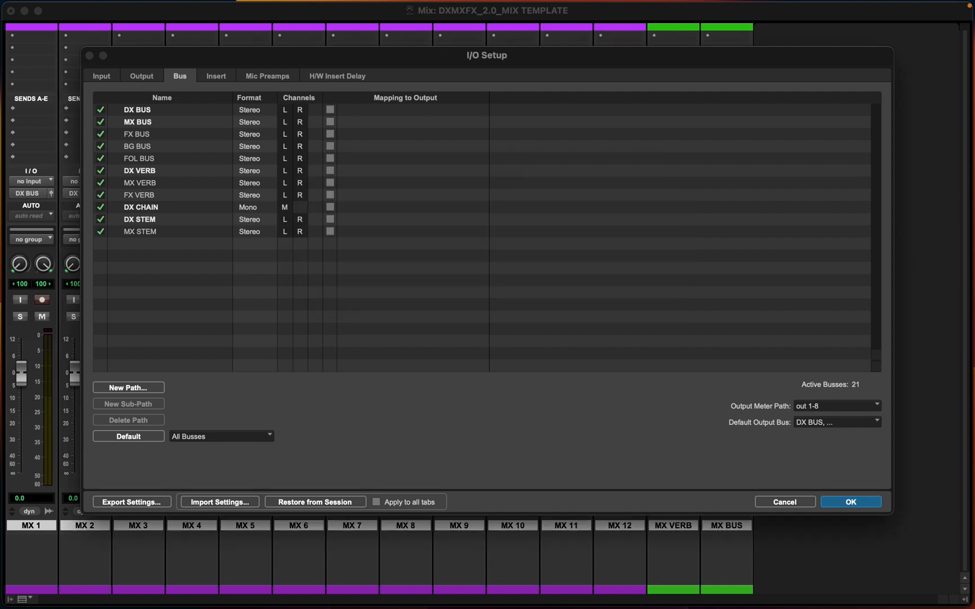
{"action": "left_click", "coordinate": [846, 501]}
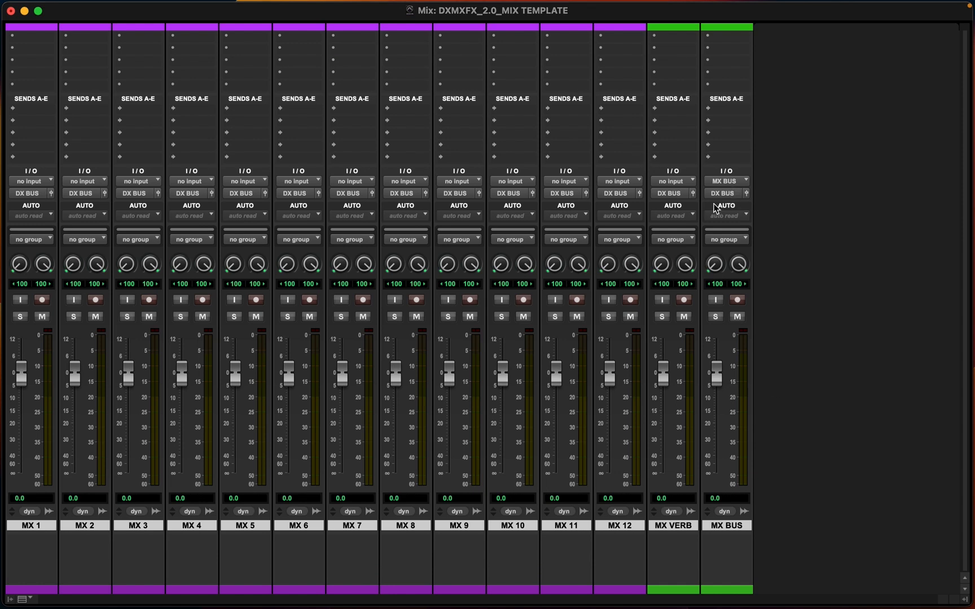
Add the comment MUSIC BUS to the MX BUS track and route its output to the MX STEM bus
{"action": "left_click", "coordinate": [731, 534]}
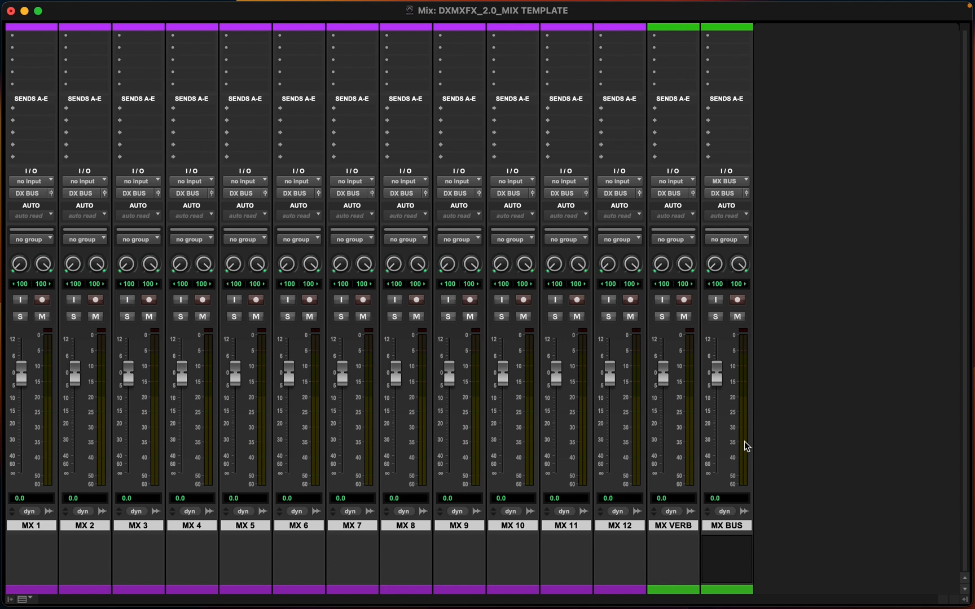
{"action": "type", "text": "MUSIC BUS"}
{"action": "left_click", "coordinate": [714, 193]}
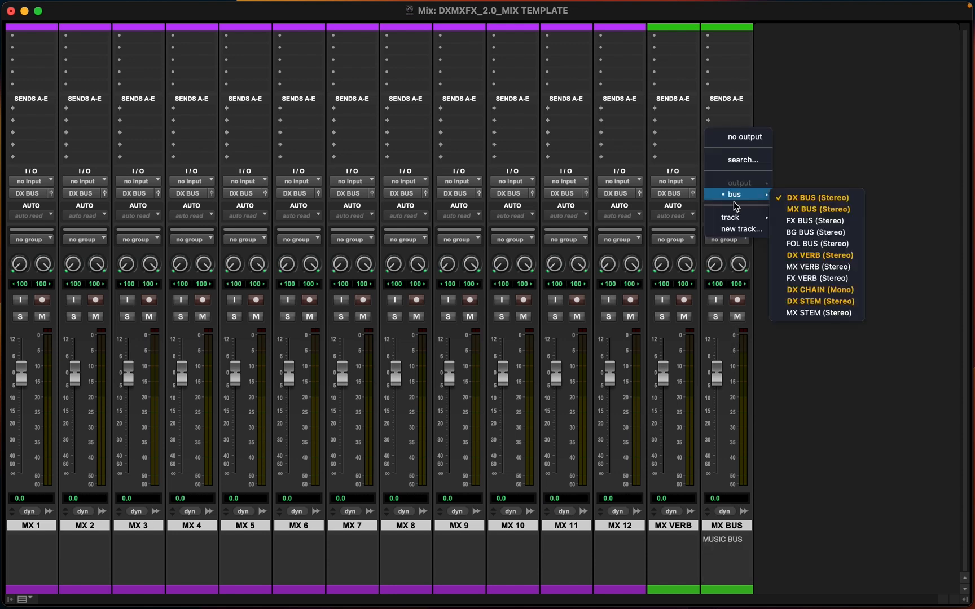
{"action": "mouse_move", "coordinate": [727, 195]}
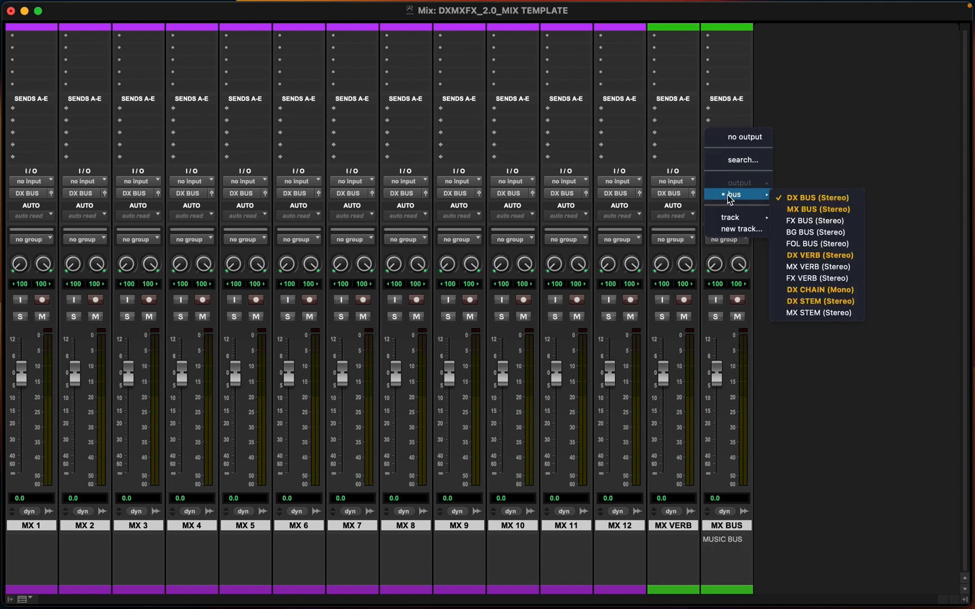
{"action": "left_click", "coordinate": [794, 315]}
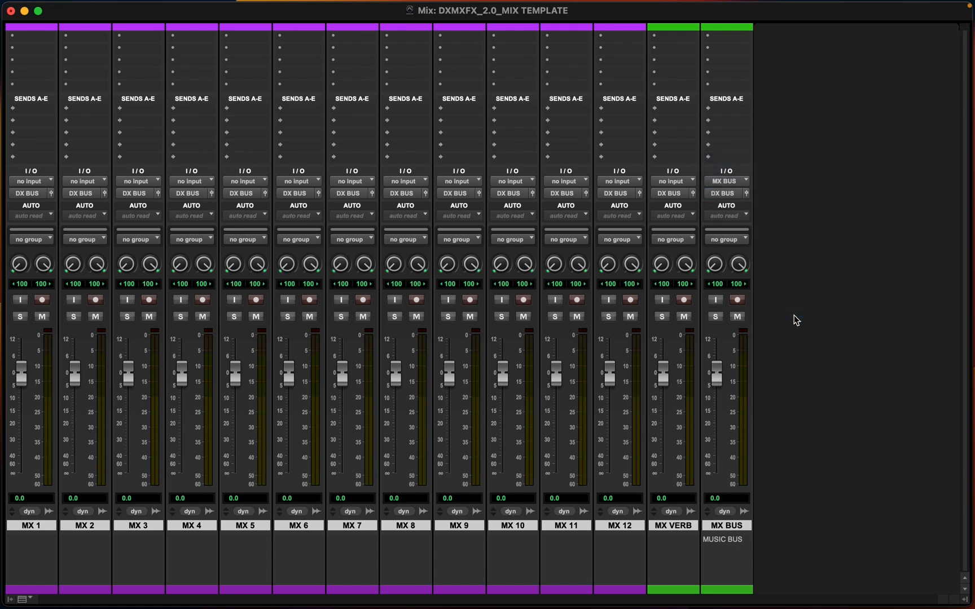
Set the MX VERB track's input to the MX VERB bus and its output to MX BUS
{"action": "left_click", "coordinate": [668, 565]}
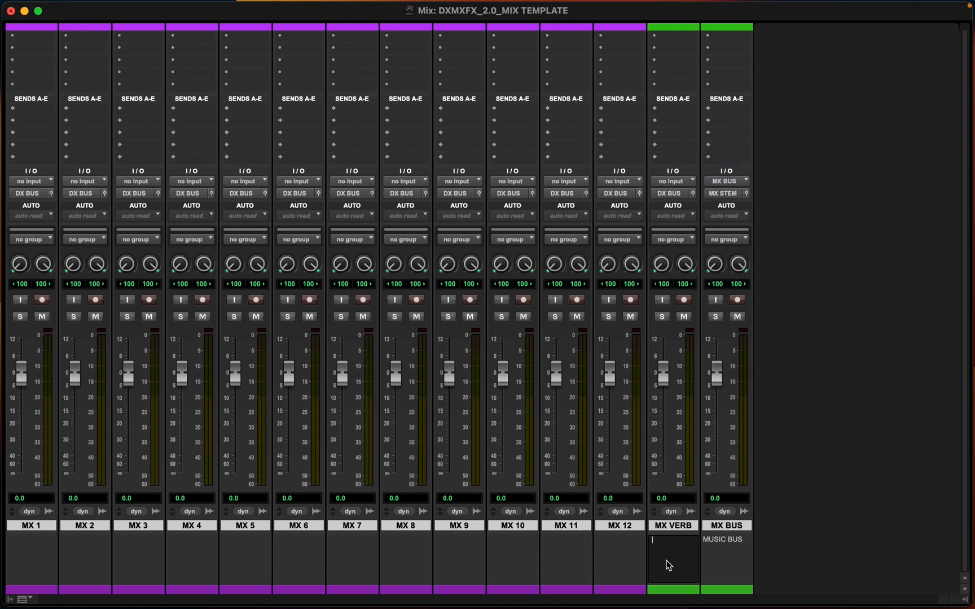
{"action": "left_click", "coordinate": [665, 182]}
{"action": "mouse_move", "coordinate": [665, 182]}
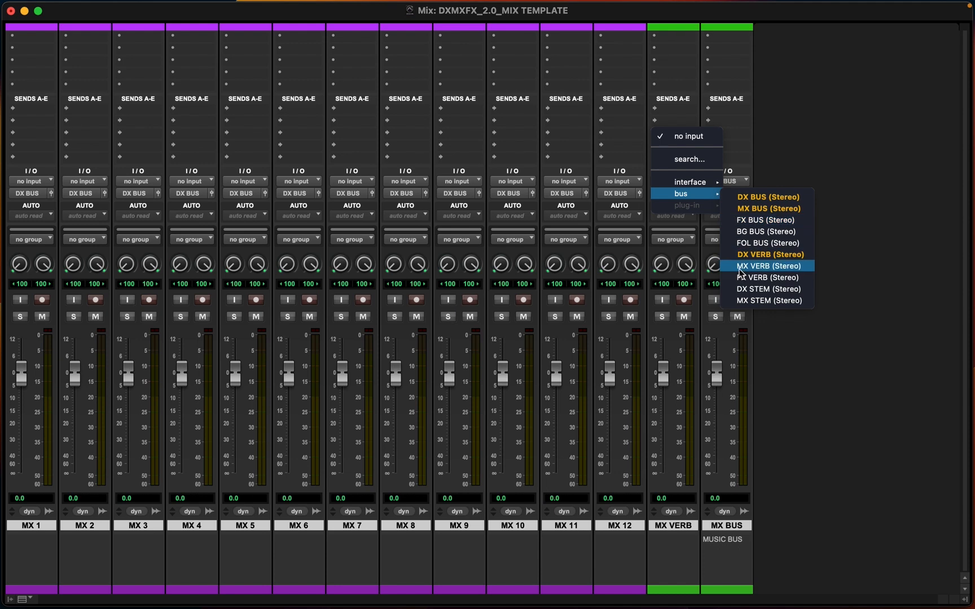
{"action": "left_click", "coordinate": [754, 267]}
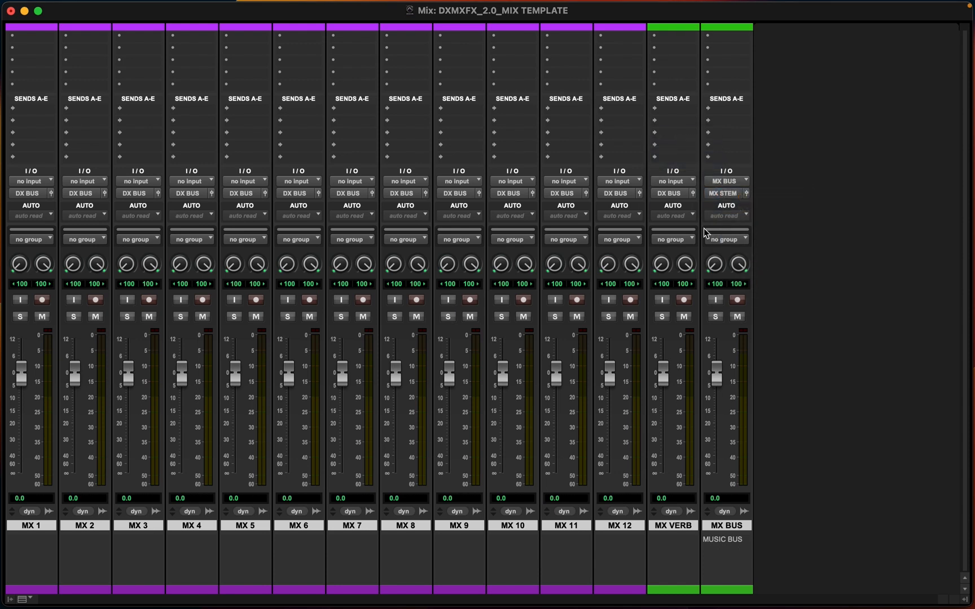
{"action": "left_click", "coordinate": [671, 193]}
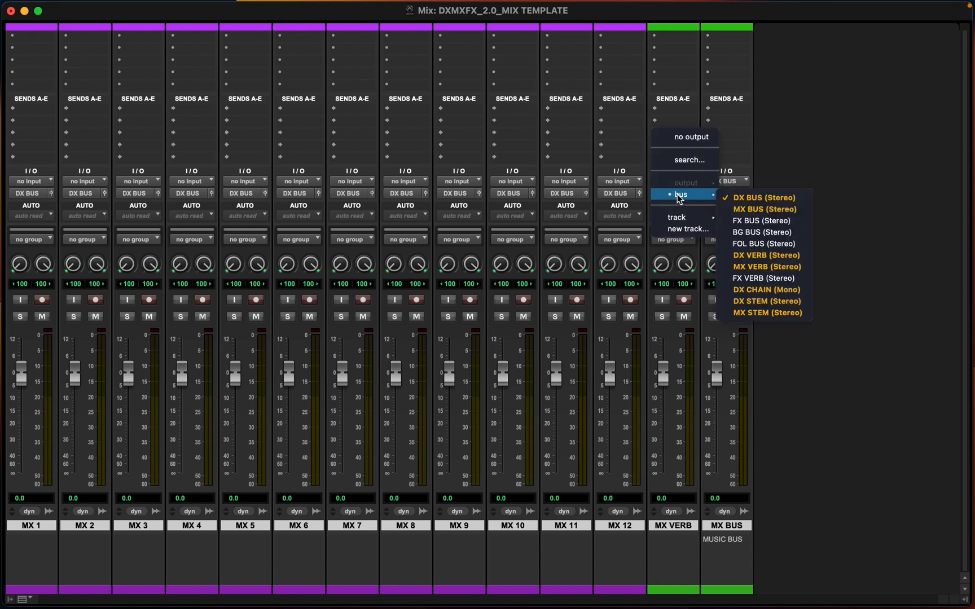
{"action": "left_click", "coordinate": [758, 209]}
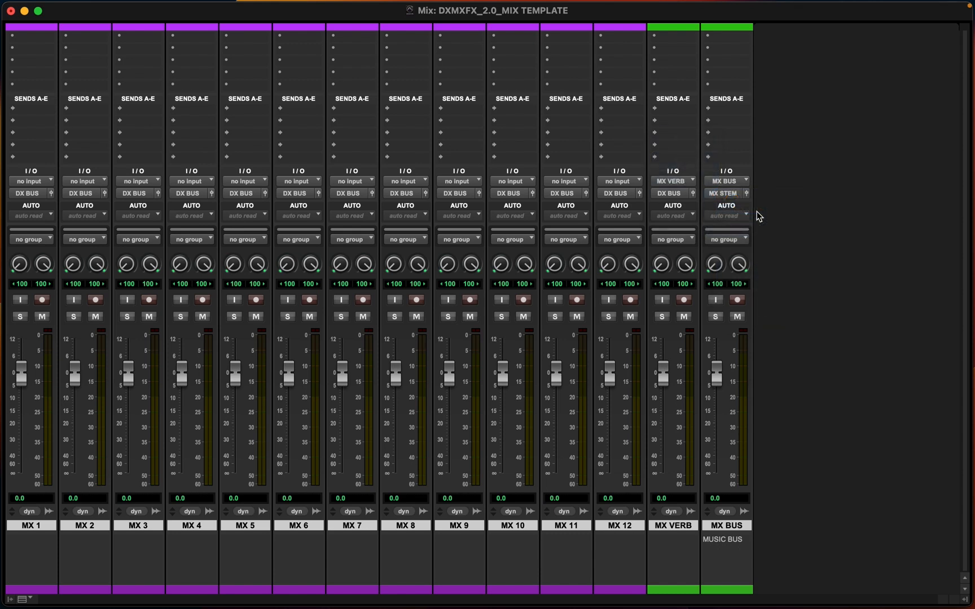
Select MX 1 through MX 12 and route all their outputs to MX BUS
{"action": "left_click", "coordinate": [616, 524]}
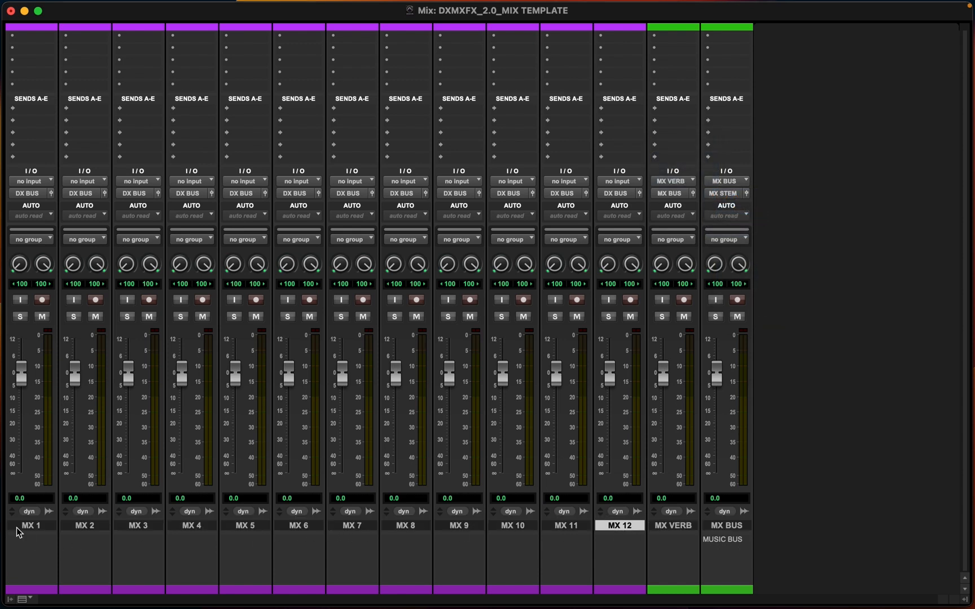
{"action": "left_click", "coordinate": [34, 528], "text": "shift"}
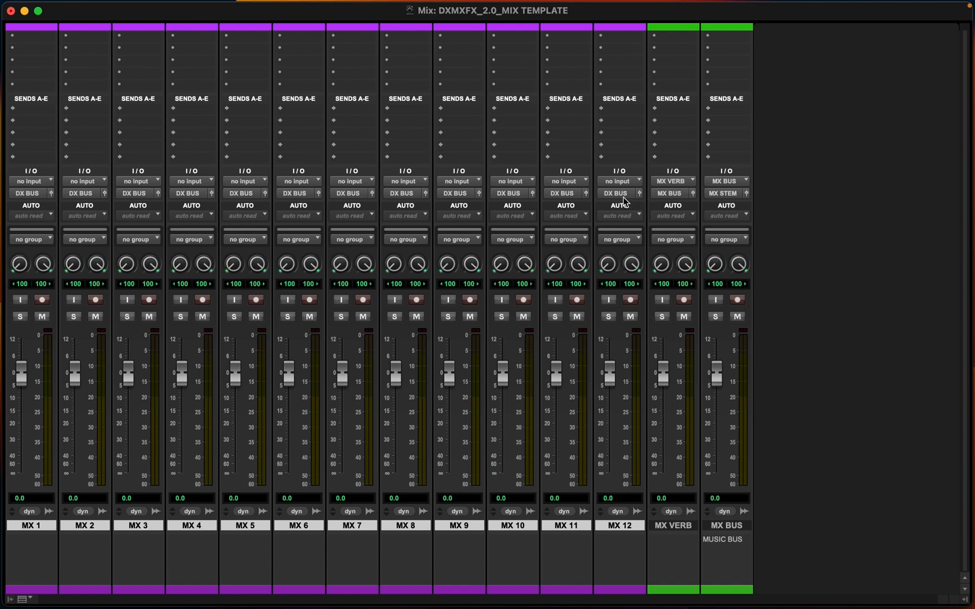
{"action": "left_click", "coordinate": [23, 195]}
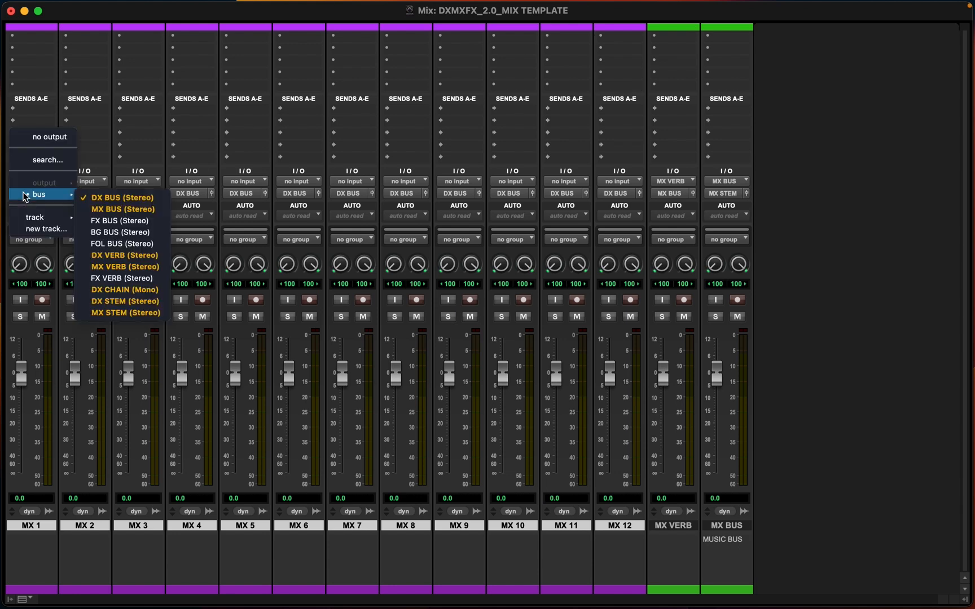
{"action": "left_click", "coordinate": [111, 209], "text": "alt+shift"}
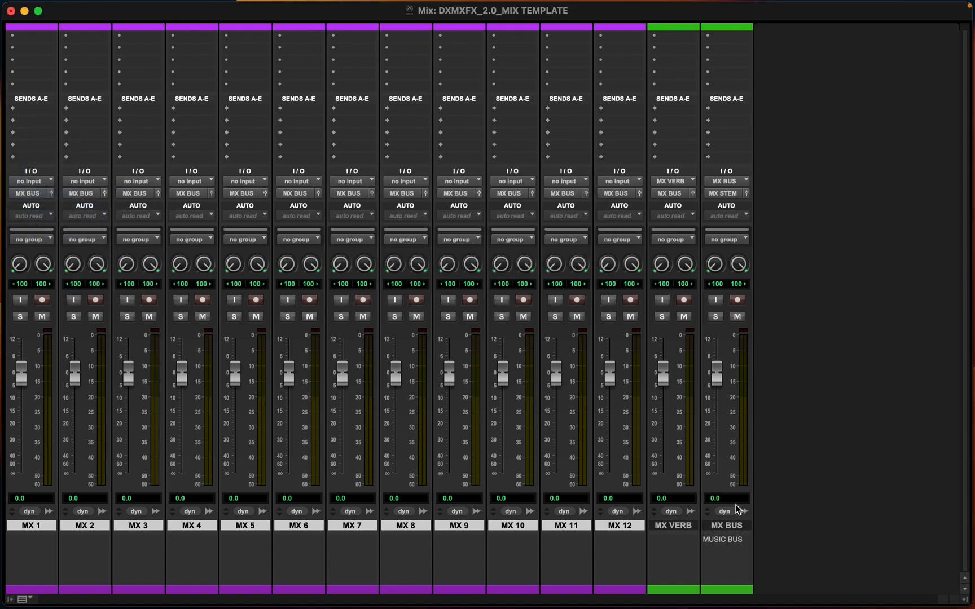
Insert the mono Signal Generator plug-in on the first insert of MX 1 and close its window
{"action": "left_click", "coordinate": [726, 525]}
{"action": "scroll", "coordinate": [225, 231], "scroll_direction": "up", "scroll_amount": 1}
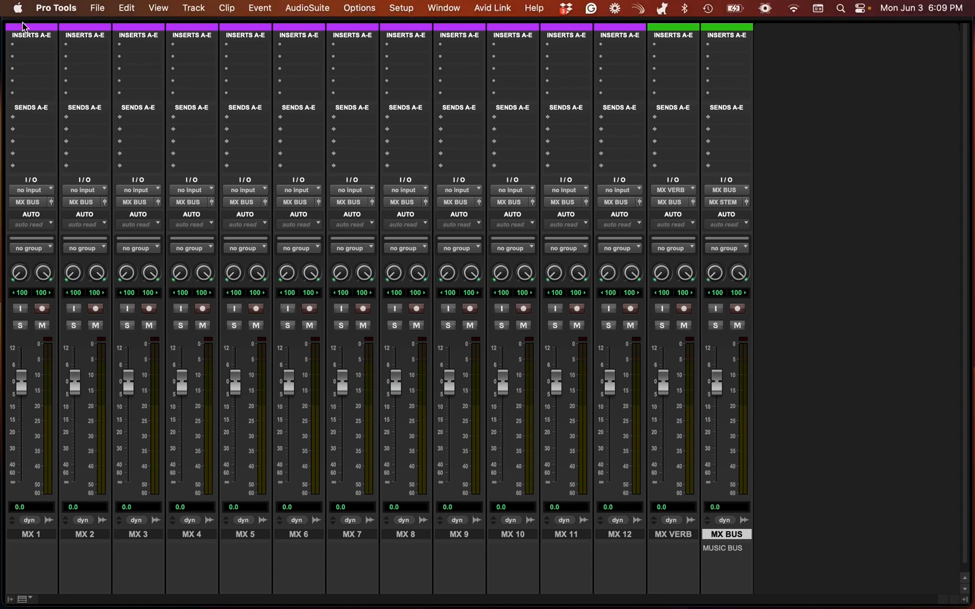
{"action": "left_click", "coordinate": [25, 43]}
{"action": "mouse_move", "coordinate": [32, 59]}
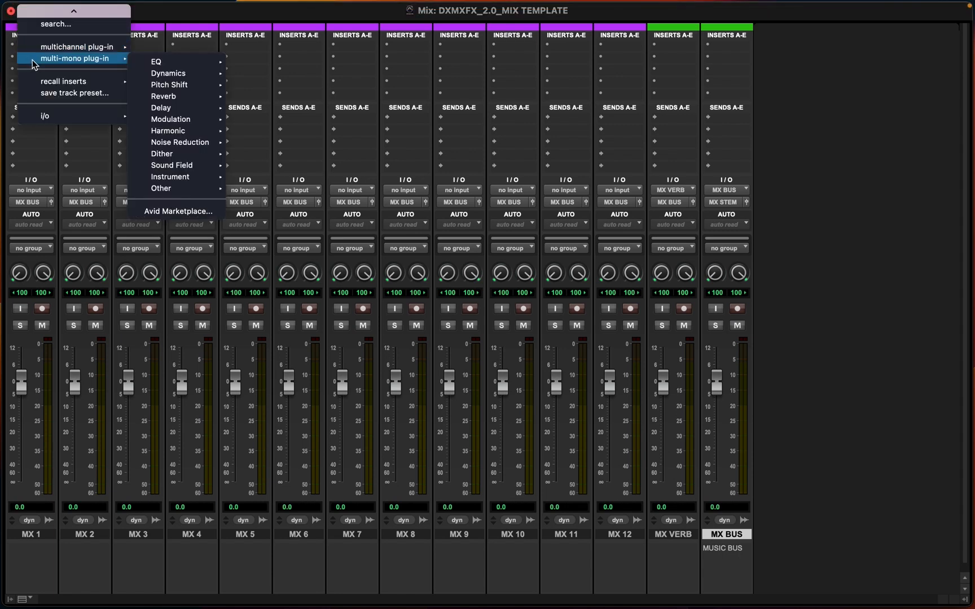
{"action": "mouse_move", "coordinate": [182, 188]}
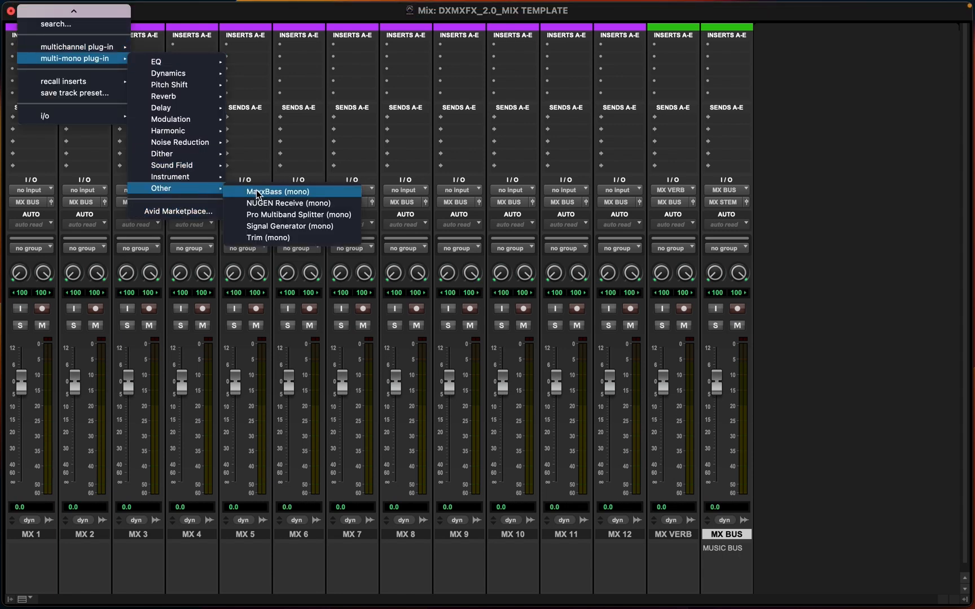
{"action": "left_click", "coordinate": [271, 228]}
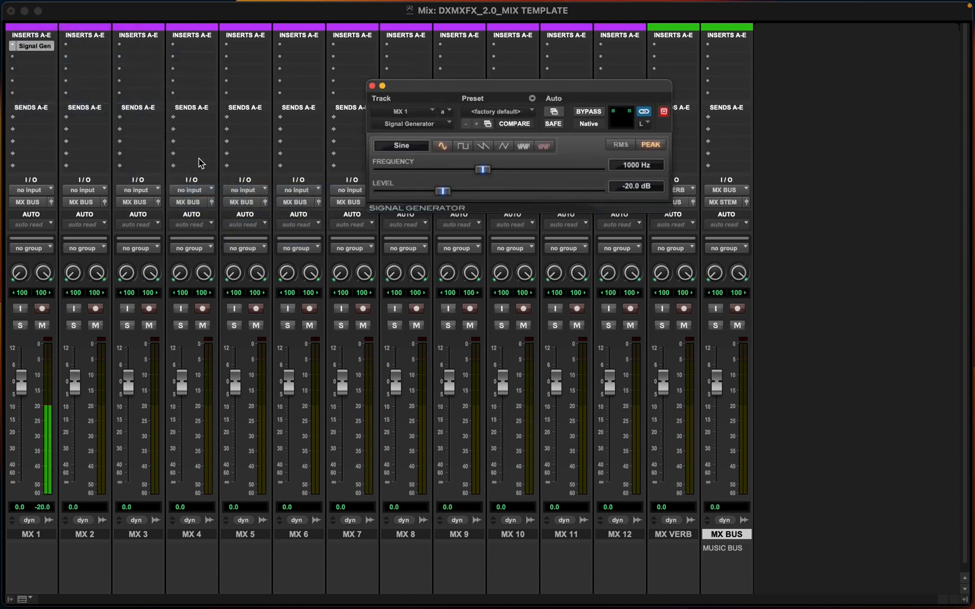
{"action": "left_click", "coordinate": [372, 86]}
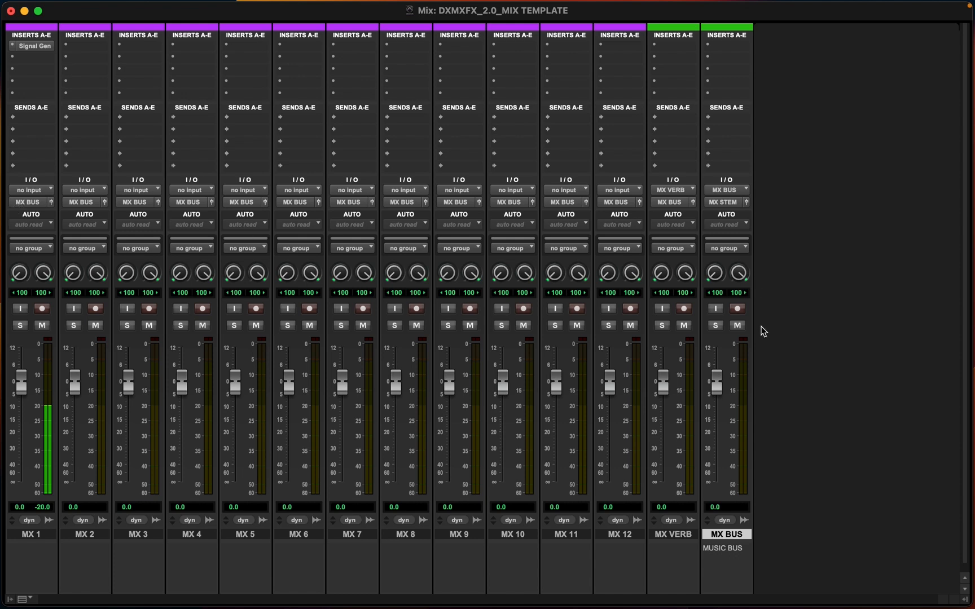
Test the signal reaching MX BUS by toggling its input monitoring and the Signal Generator insert
{"action": "left_click", "coordinate": [718, 309]}
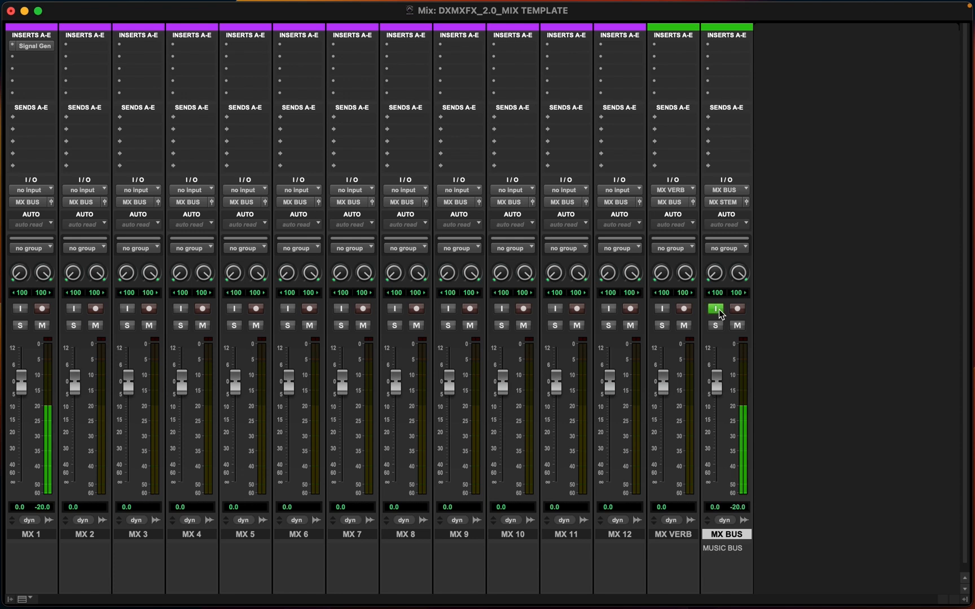
{"action": "left_click", "coordinate": [719, 310]}
{"action": "left_click", "coordinate": [719, 310]}
{"action": "left_click", "coordinate": [716, 309]}
{"action": "left_click", "coordinate": [717, 309]}
{"action": "left_click", "coordinate": [716, 309]}
{"action": "left_click", "coordinate": [716, 309]}
{"action": "left_click", "coordinate": [717, 309]}
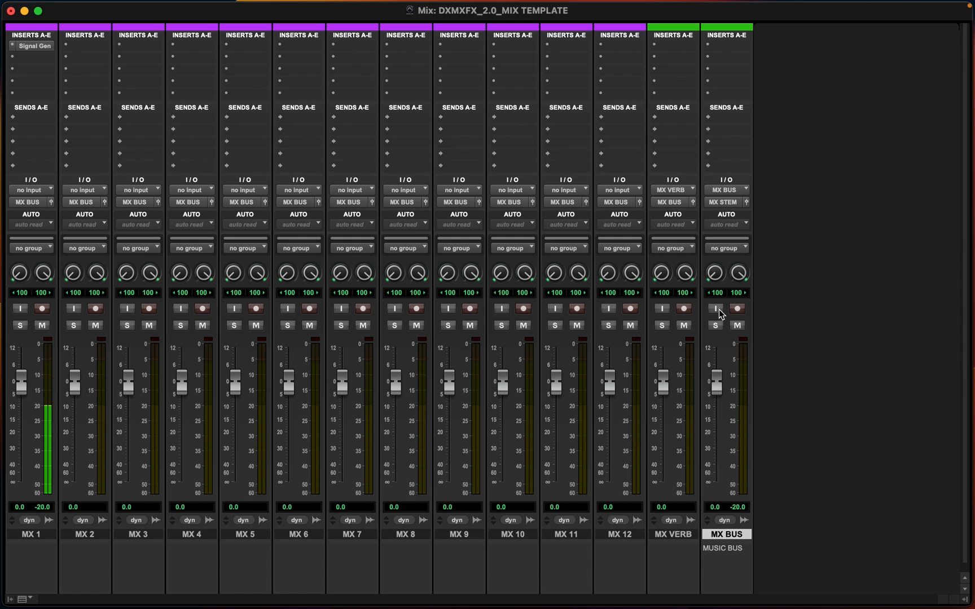
{"action": "left_click", "coordinate": [36, 46], "text": "super"}
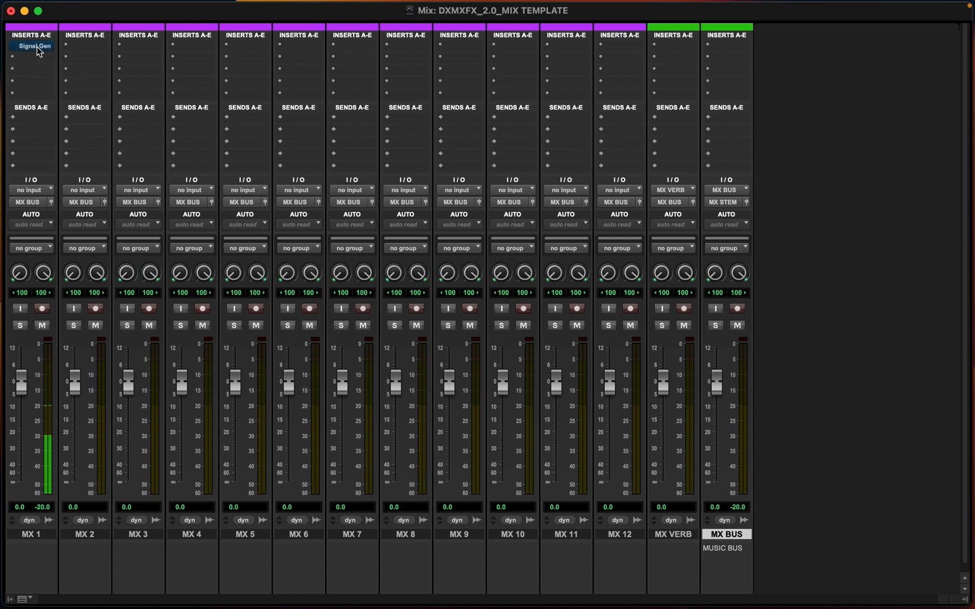
Create a new stereo aux input track named MX BUS after the existing MX BUS track
{"action": "left_click", "coordinate": [680, 534]}
{"action": "left_click", "coordinate": [722, 534]}
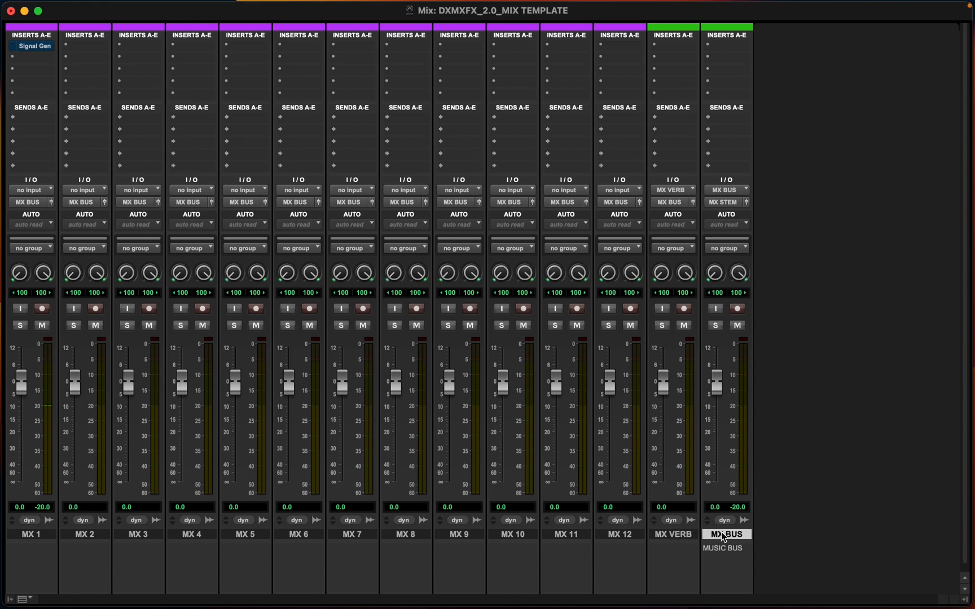
{"action": "key", "text": "super+shift+n"}
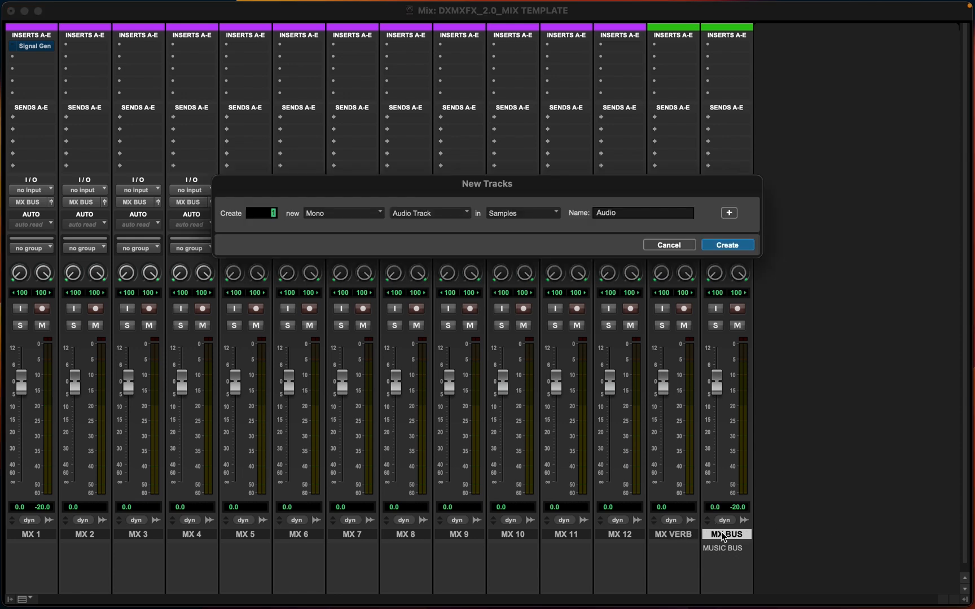
{"action": "key", "text": "super+Right"}
{"action": "key", "text": "super+Down"}
{"action": "left_click", "coordinate": [618, 214]}
{"action": "type", "text": "MX BUS"}
{"action": "key", "text": "Return"}
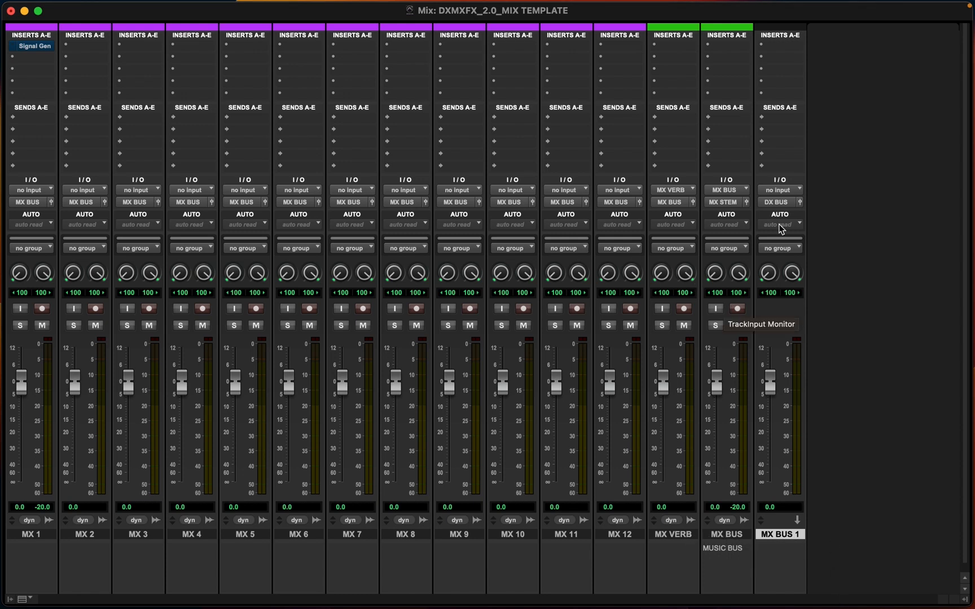
Set the new track's input to the MX BUS bus and its output to MX STEM
{"action": "left_click", "coordinate": [773, 190]}
{"action": "mouse_move", "coordinate": [771, 193]}
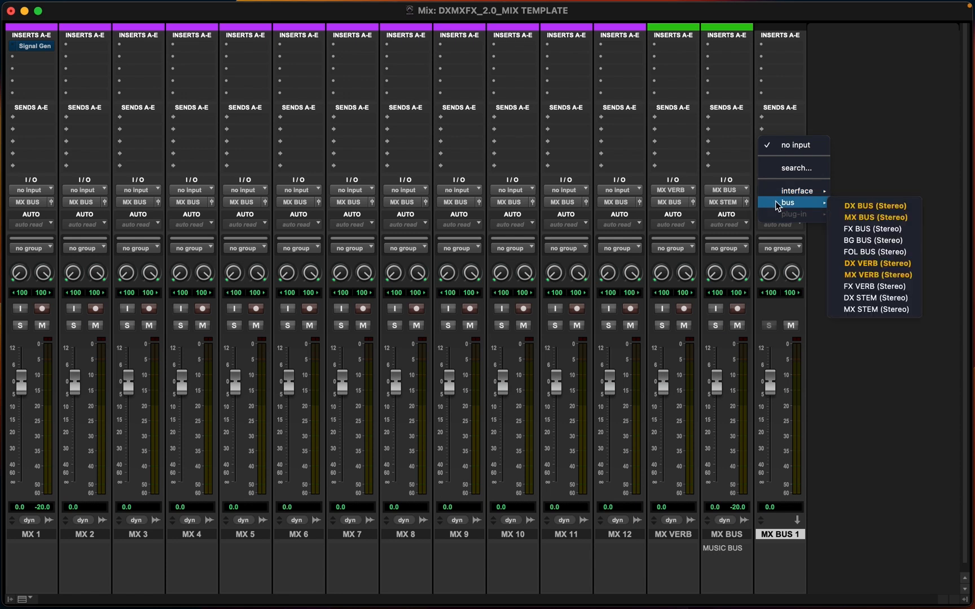
{"action": "left_click", "coordinate": [871, 217]}
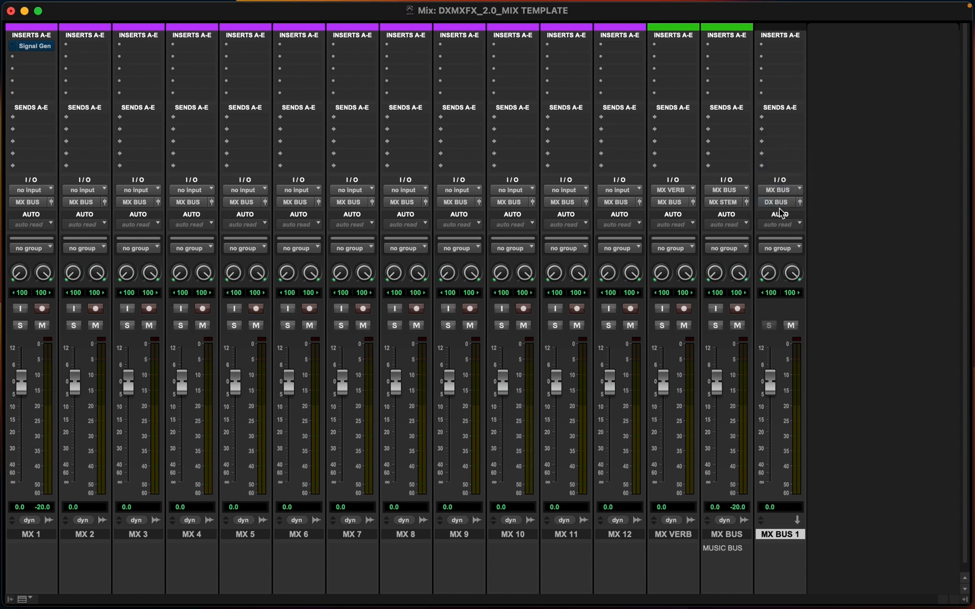
{"action": "left_click", "coordinate": [780, 202]}
{"action": "mouse_move", "coordinate": [789, 208]}
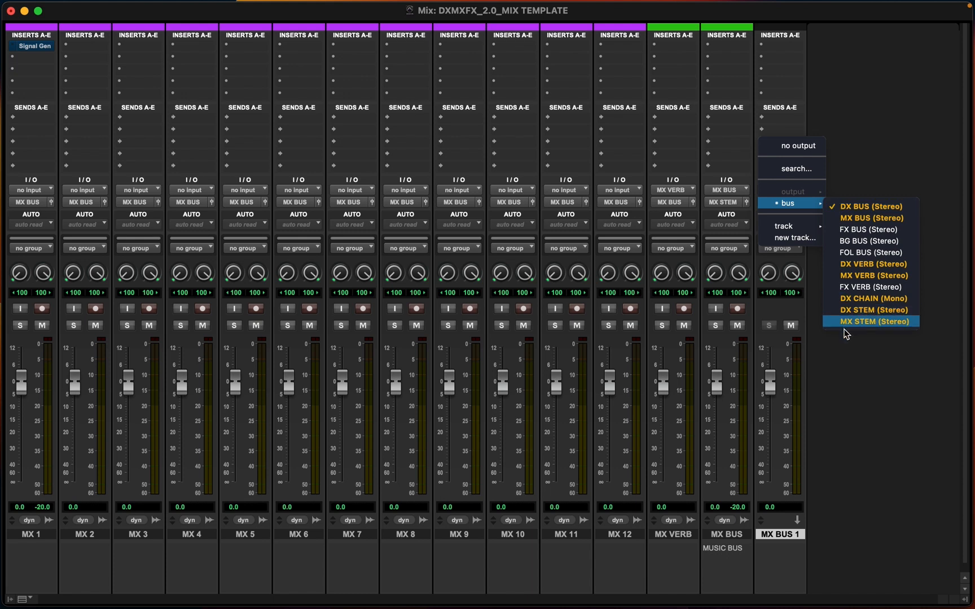
{"action": "left_click", "coordinate": [859, 322]}
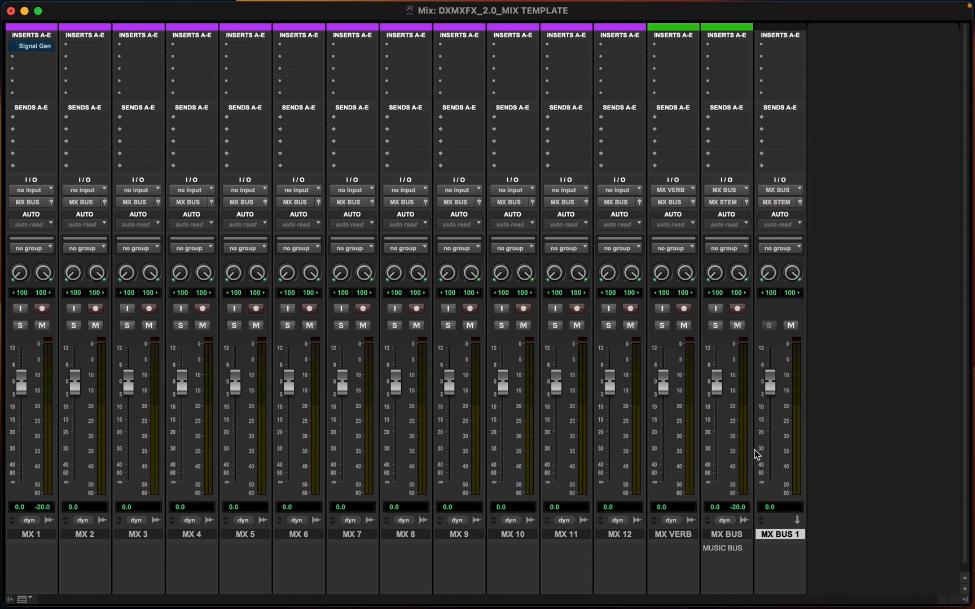
Delete the original MX BUS audio track
{"action": "left_click", "coordinate": [732, 534]}
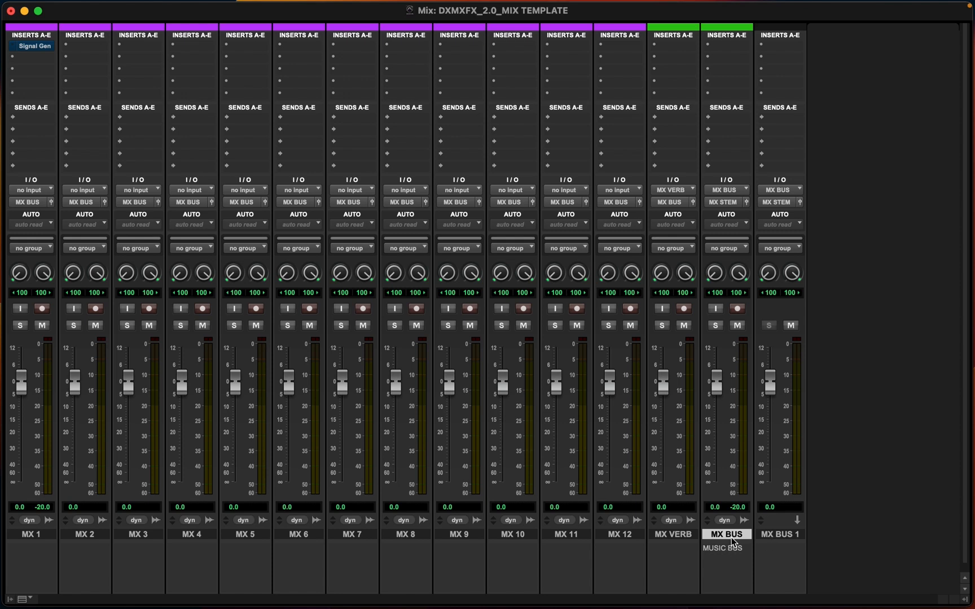
{"action": "right_click", "coordinate": [731, 534]}
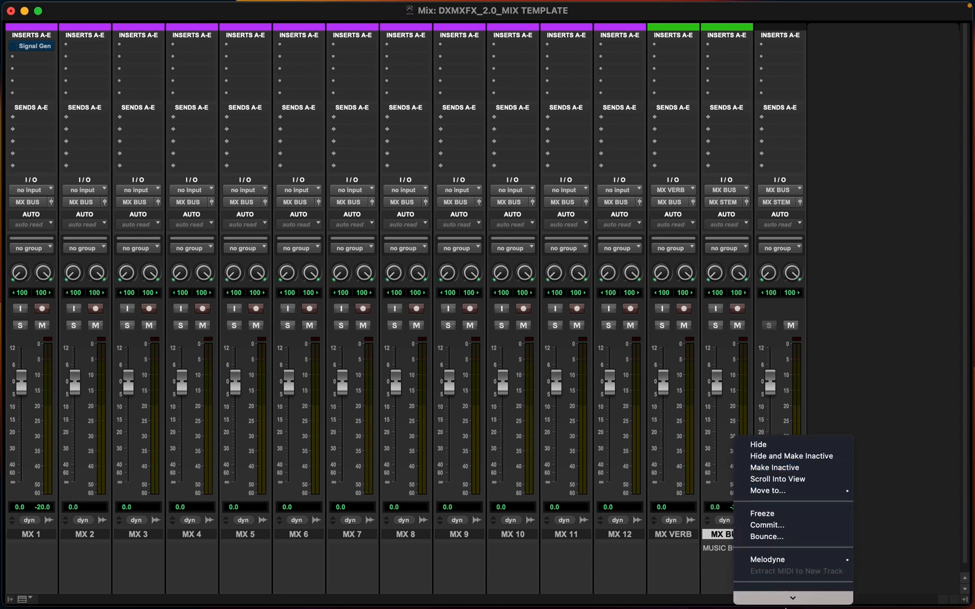
{"action": "left_click", "coordinate": [774, 594]}
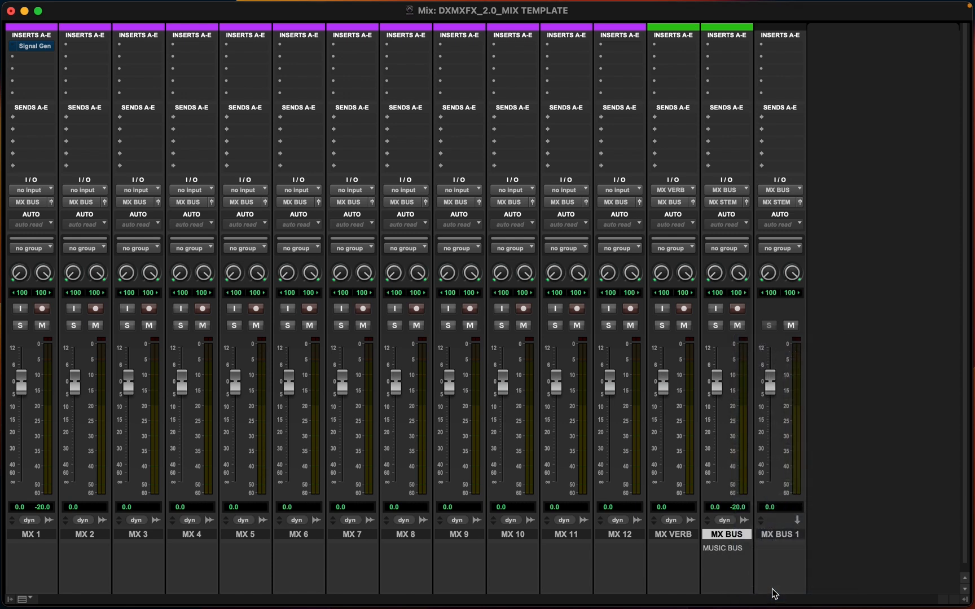
Rename the MX BUS 1 track to MX BUS
{"action": "double_click", "coordinate": [720, 536]}
{"action": "key", "text": "Right"}
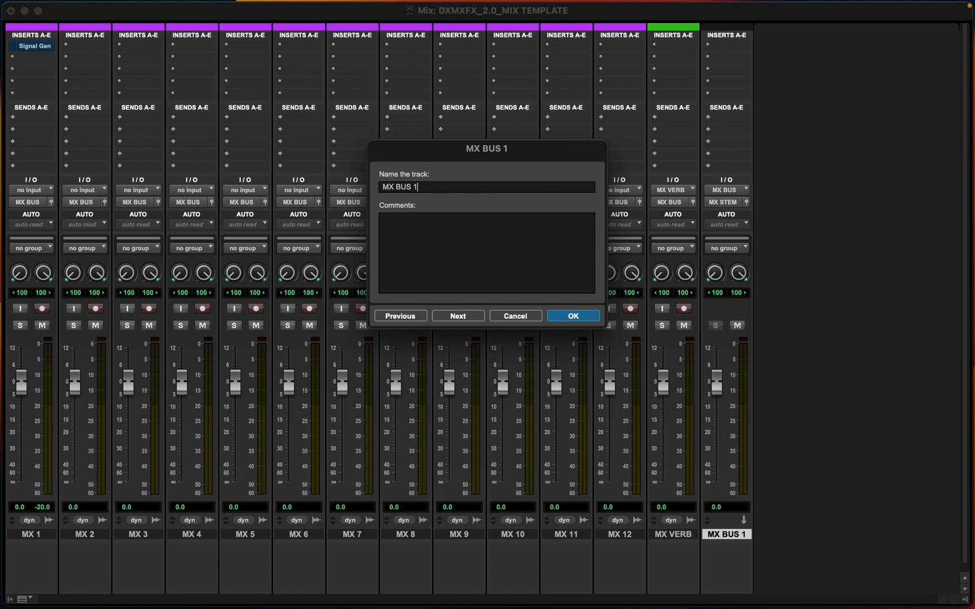
{"action": "key", "text": "BackSpace"}
{"action": "key", "text": "BackSpace"}
{"action": "key", "text": "Return"}
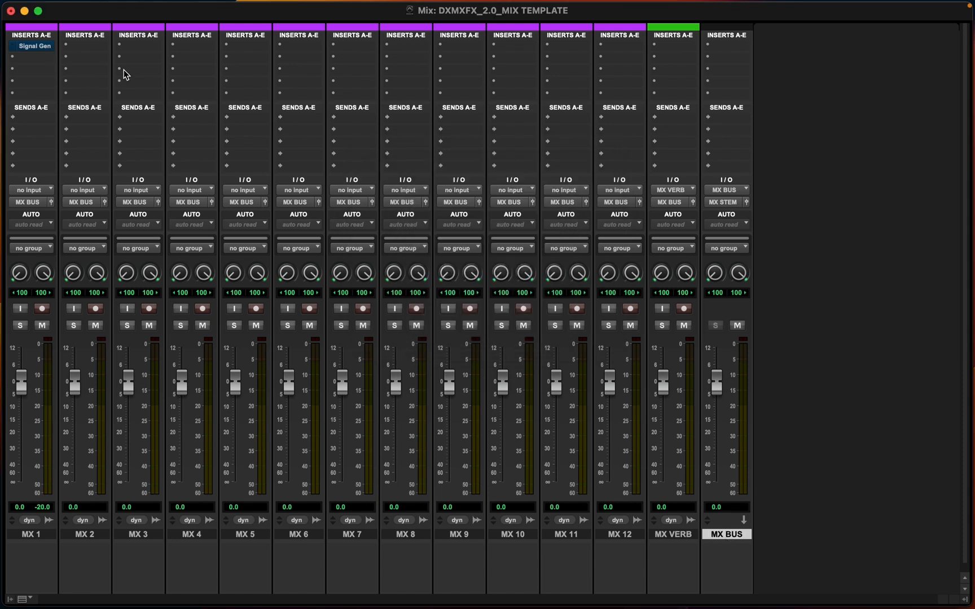
Check the test tone on MX BUS, then remove the Signal Generator insert from MX 1
{"action": "left_click", "coordinate": [35, 48], "text": "super"}
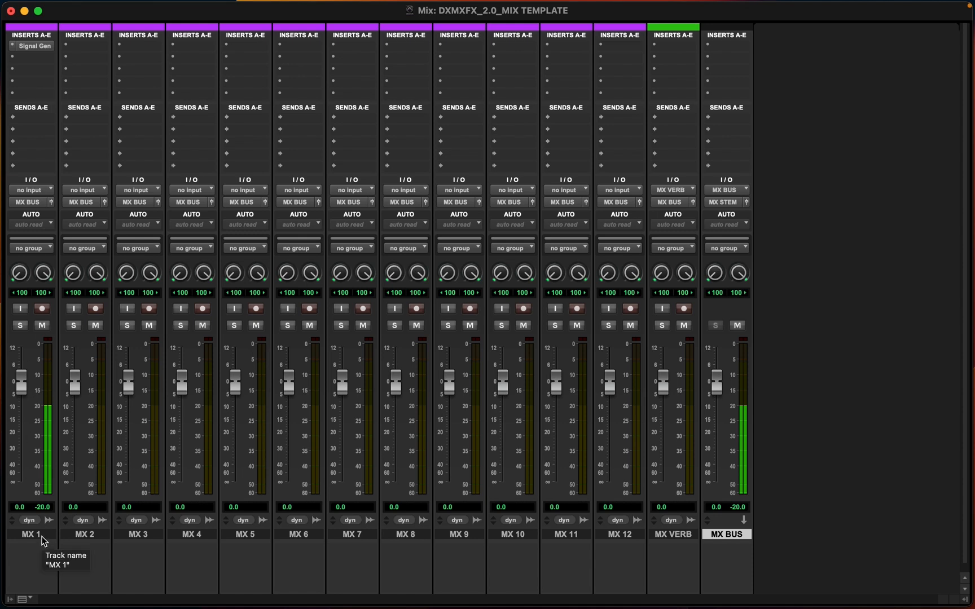
{"action": "left_click", "coordinate": [25, 45], "text": "super"}
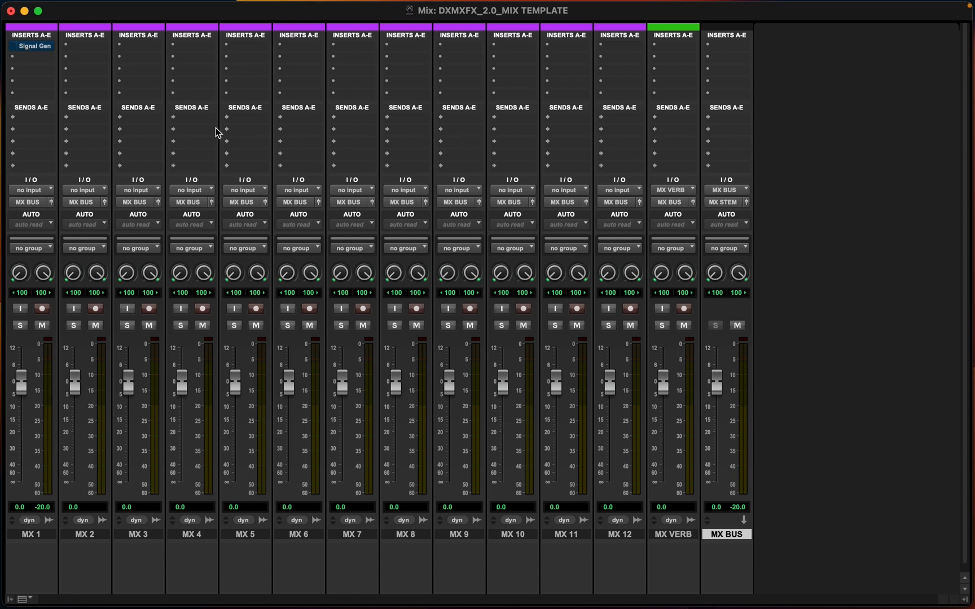
{"action": "left_click", "coordinate": [13, 48]}
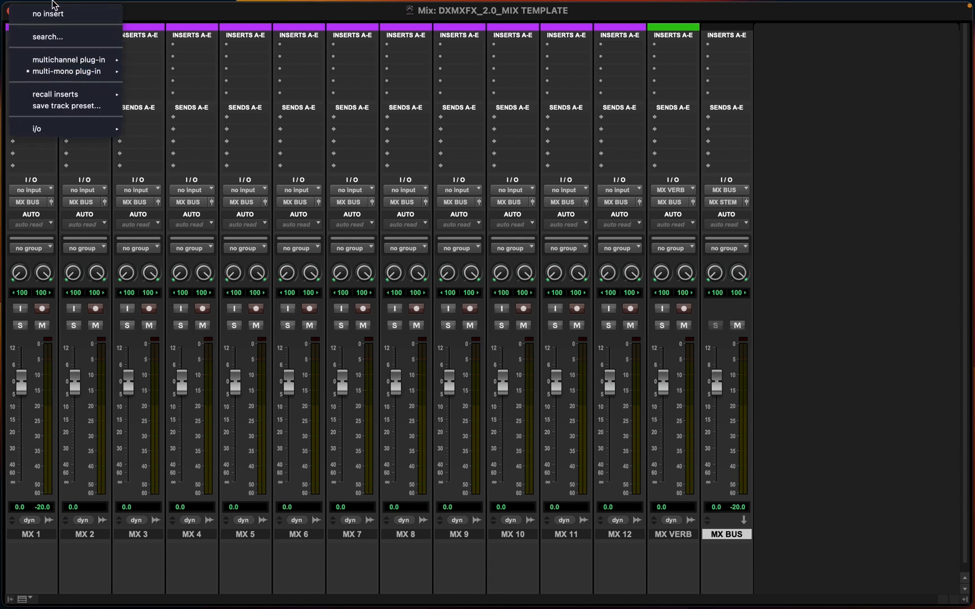
{"action": "left_click", "coordinate": [54, 13]}
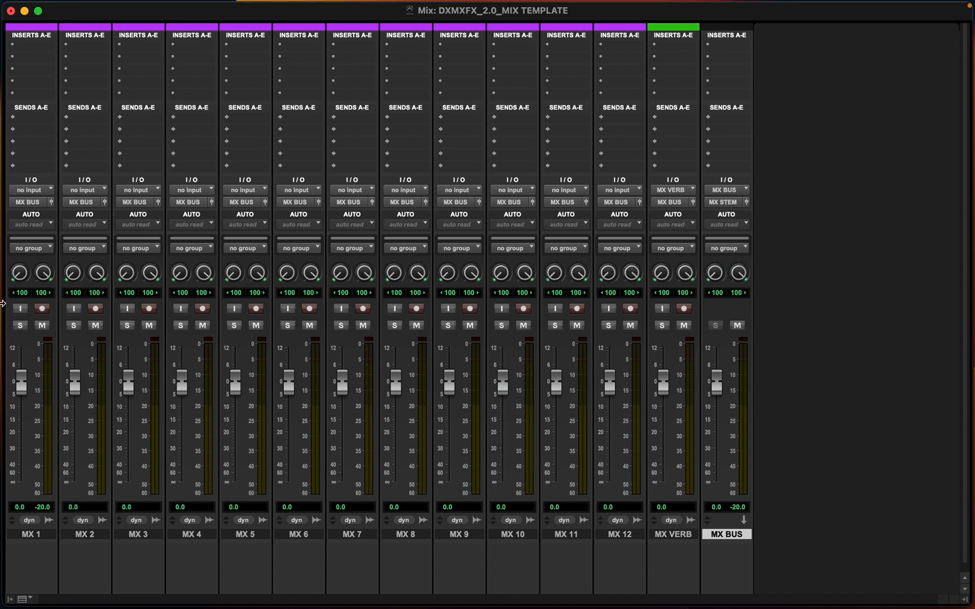
Select MX 1 through MX 12 and insert a multichannel Channel Strip plug-in on all of them
{"action": "left_click", "coordinate": [35, 536]}
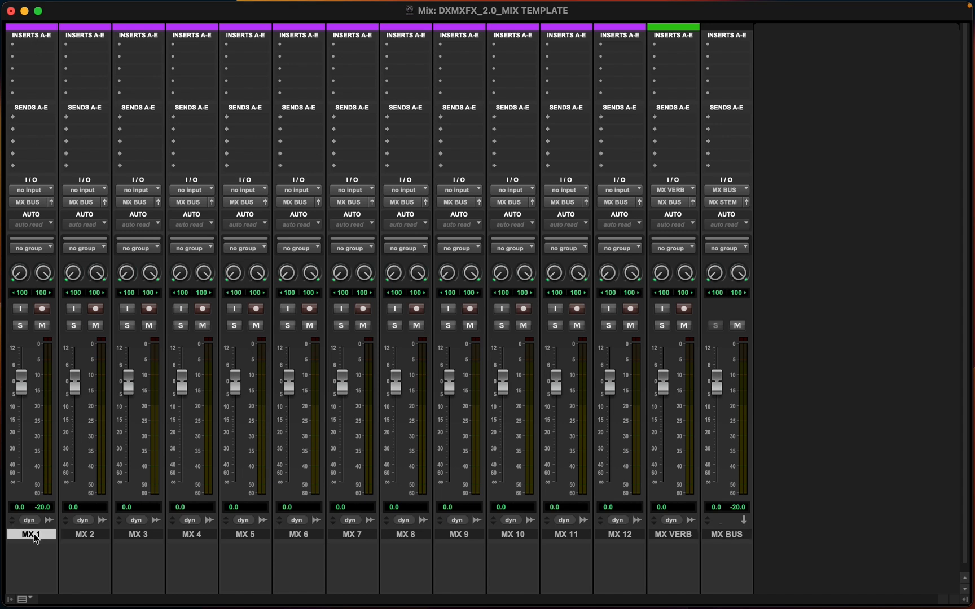
{"action": "left_click", "coordinate": [638, 536], "text": "shift"}
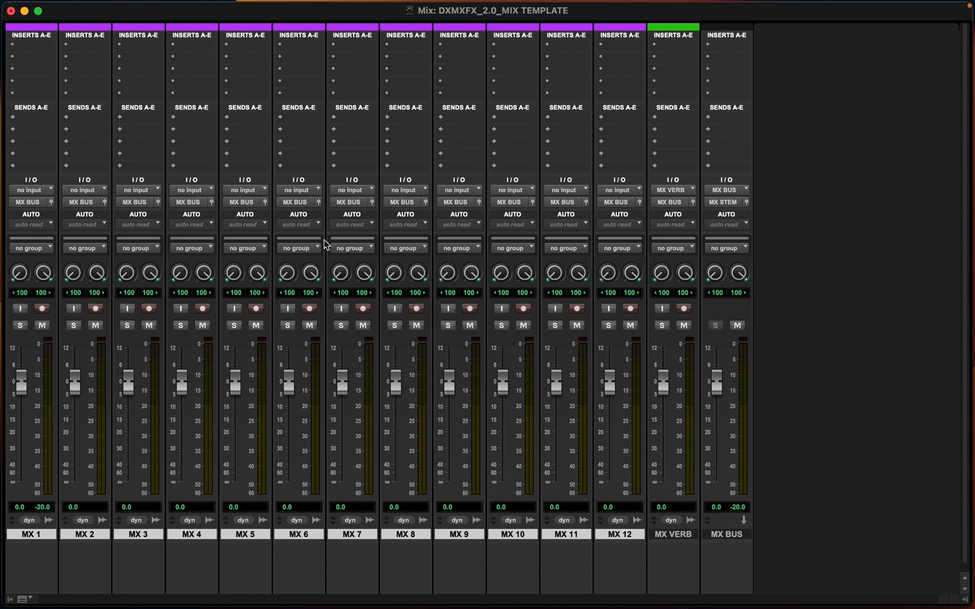
{"action": "left_click", "coordinate": [25, 48]}
{"action": "mouse_move", "coordinate": [100, 50]}
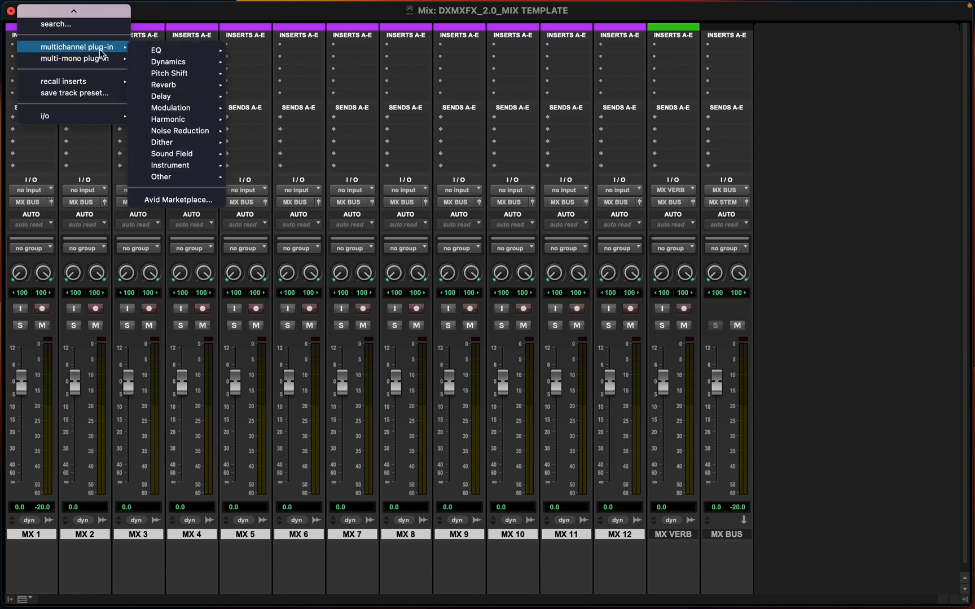
{"action": "mouse_move", "coordinate": [192, 48]}
{"action": "left_click", "coordinate": [267, 56]}
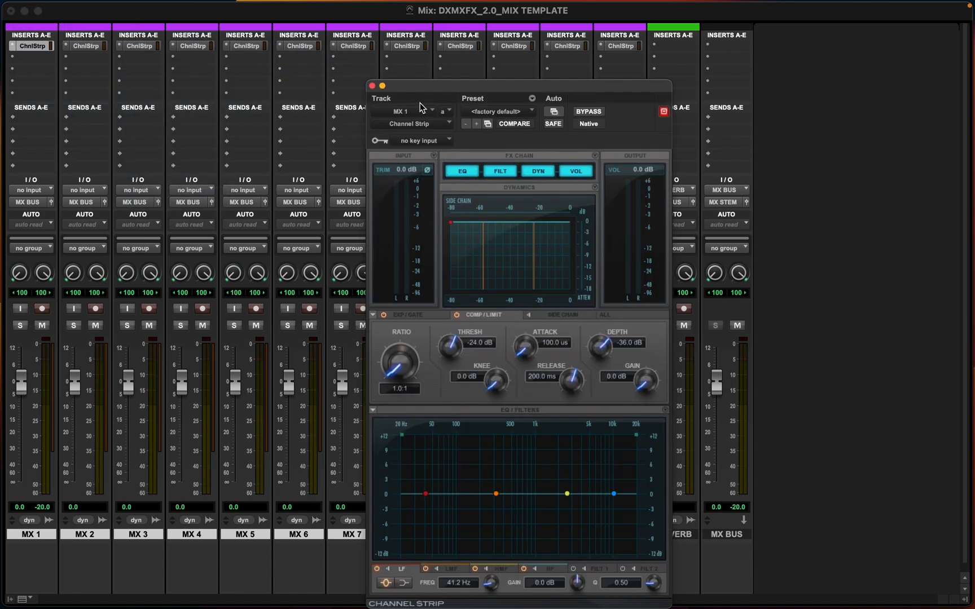
{"action": "left_click", "coordinate": [372, 86]}
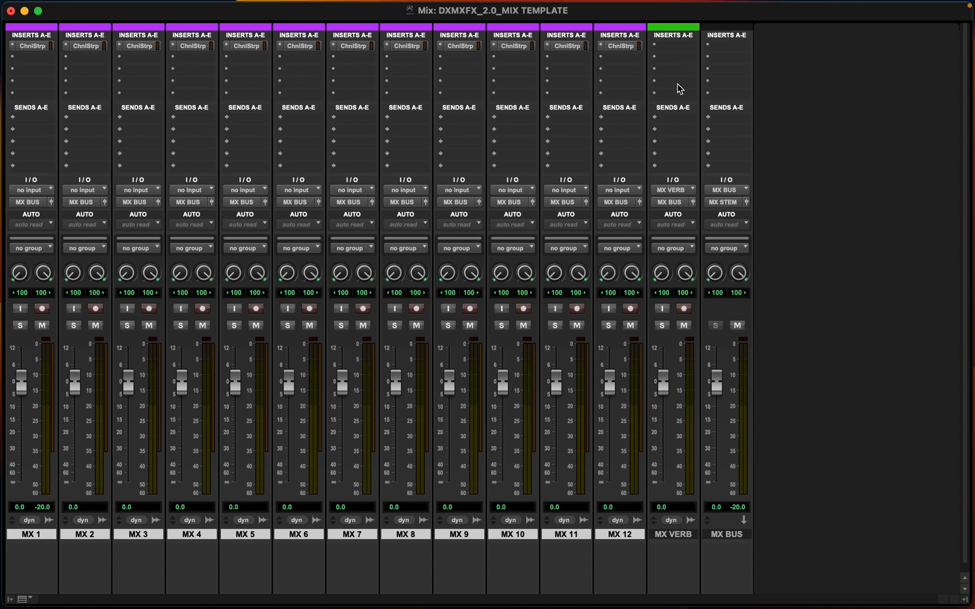
Insert the ReVibe II (stereo) reverb plug-in on the MX VERB track and close its window
{"action": "left_click", "coordinate": [668, 45]}
{"action": "mouse_move", "coordinate": [686, 58]}
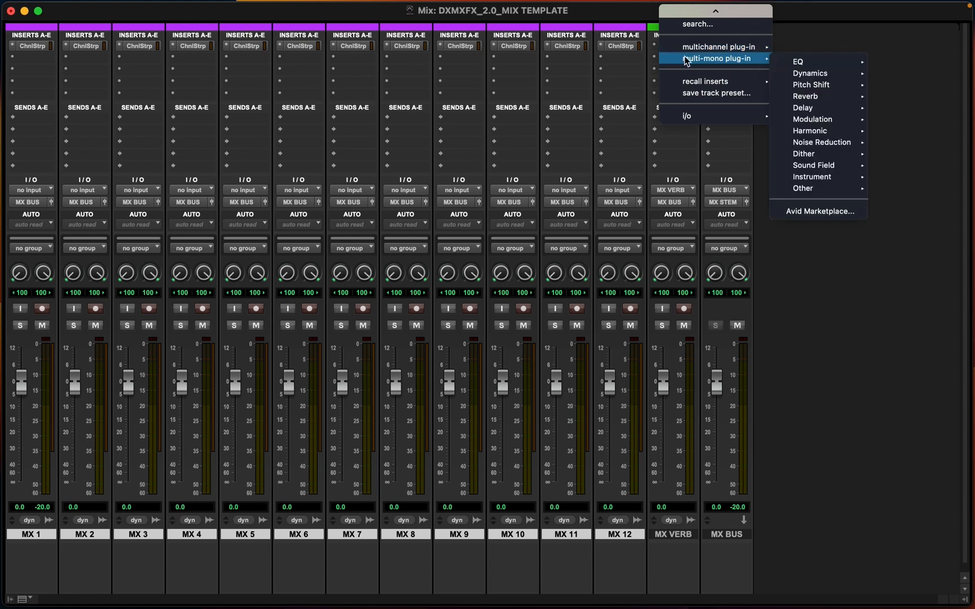
{"action": "mouse_move", "coordinate": [722, 47]}
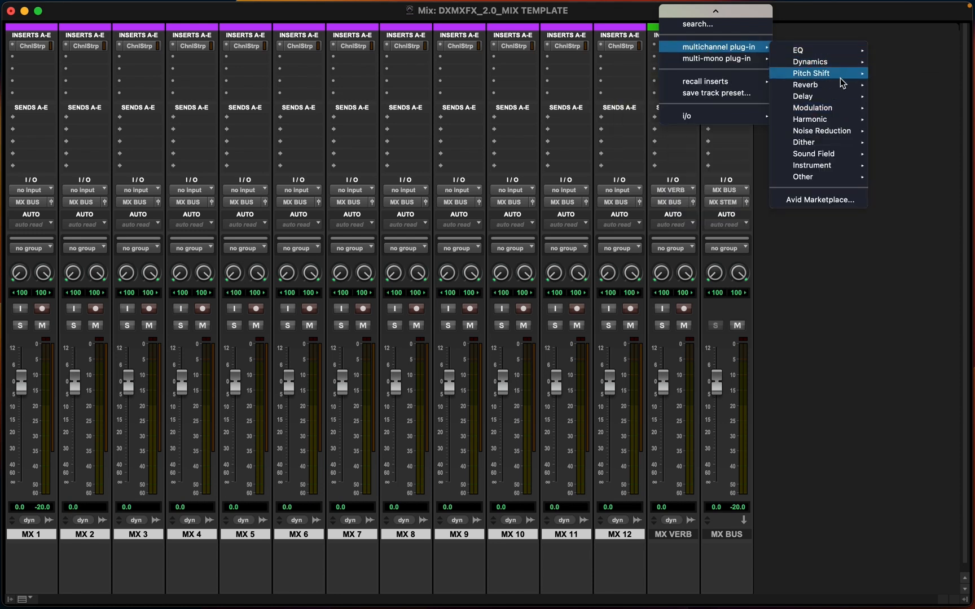
{"action": "mouse_move", "coordinate": [814, 78]}
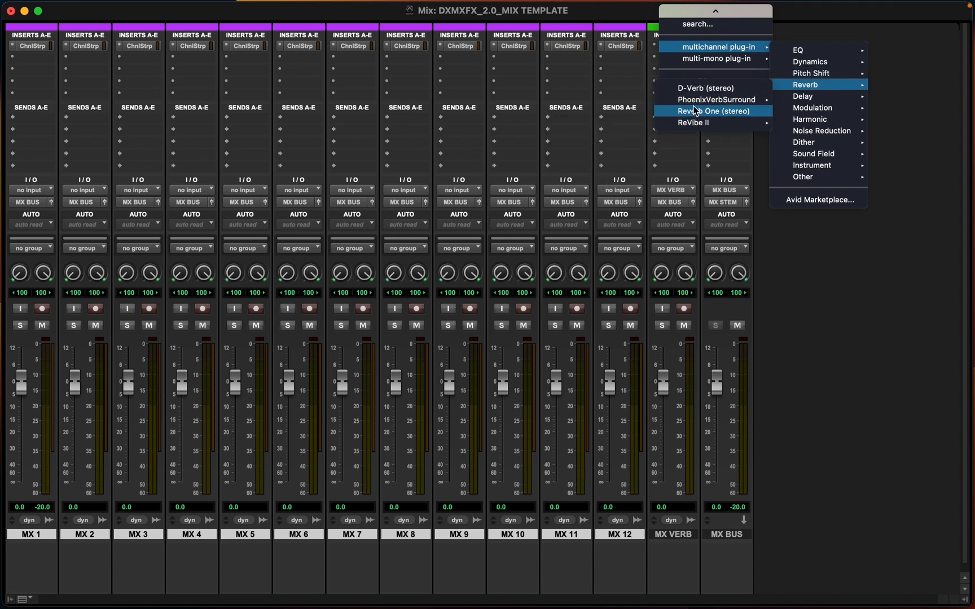
{"action": "mouse_move", "coordinate": [685, 128]}
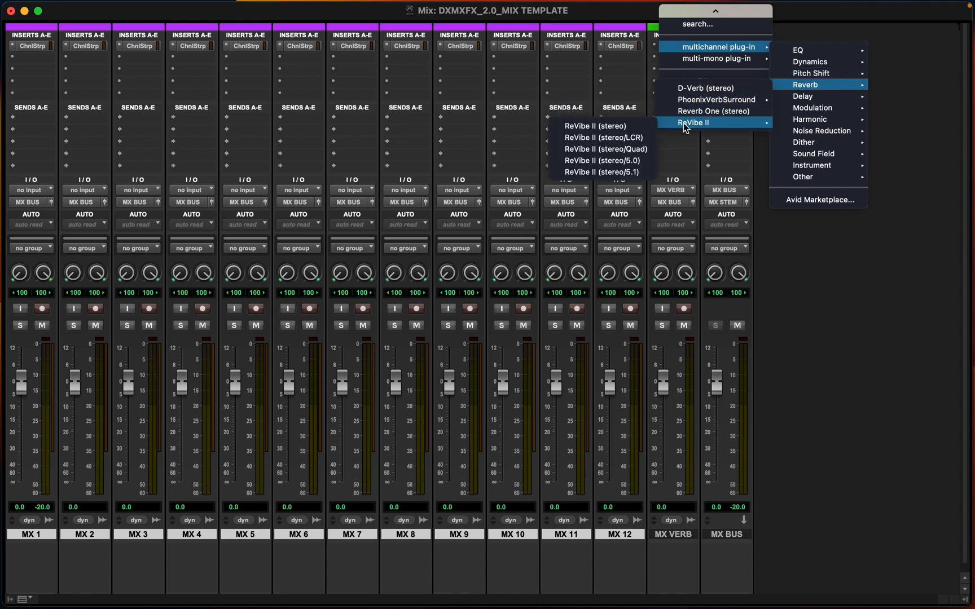
{"action": "left_click", "coordinate": [627, 129]}
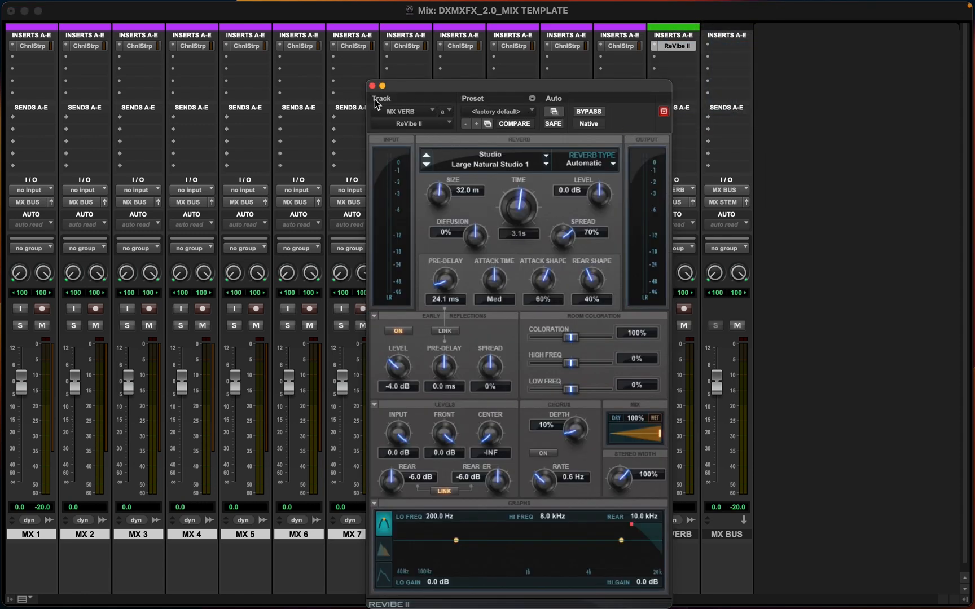
{"action": "left_click", "coordinate": [371, 85]}
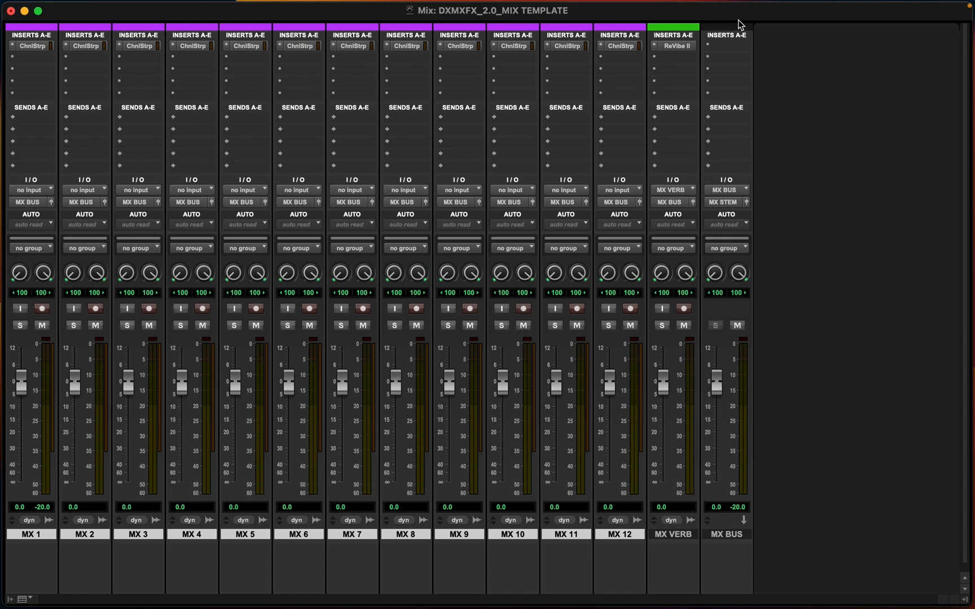
Insert the Pro Limiter (stereo) plug-in on the MX BUS track
{"action": "left_click", "coordinate": [721, 45]}
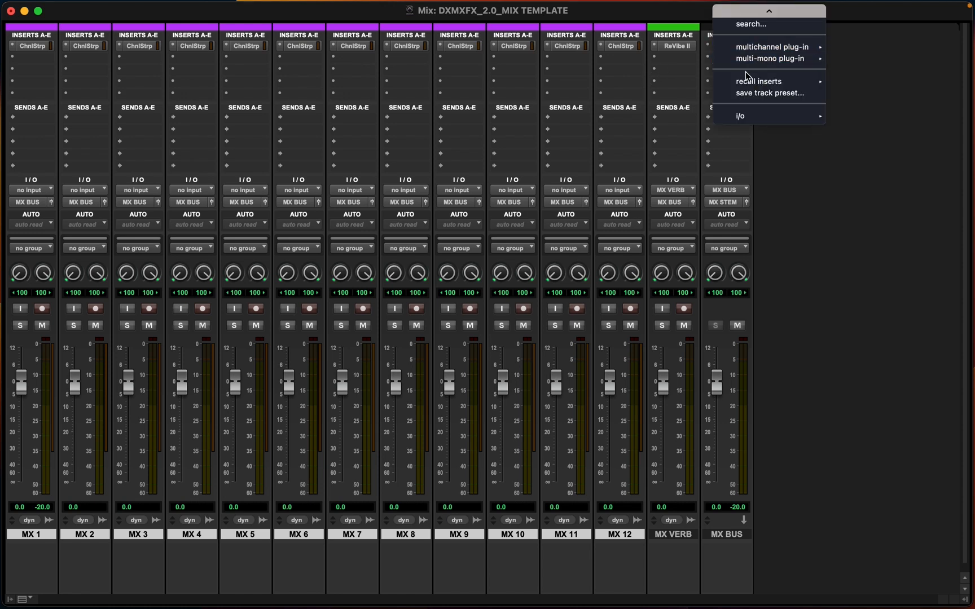
{"action": "mouse_move", "coordinate": [754, 48]}
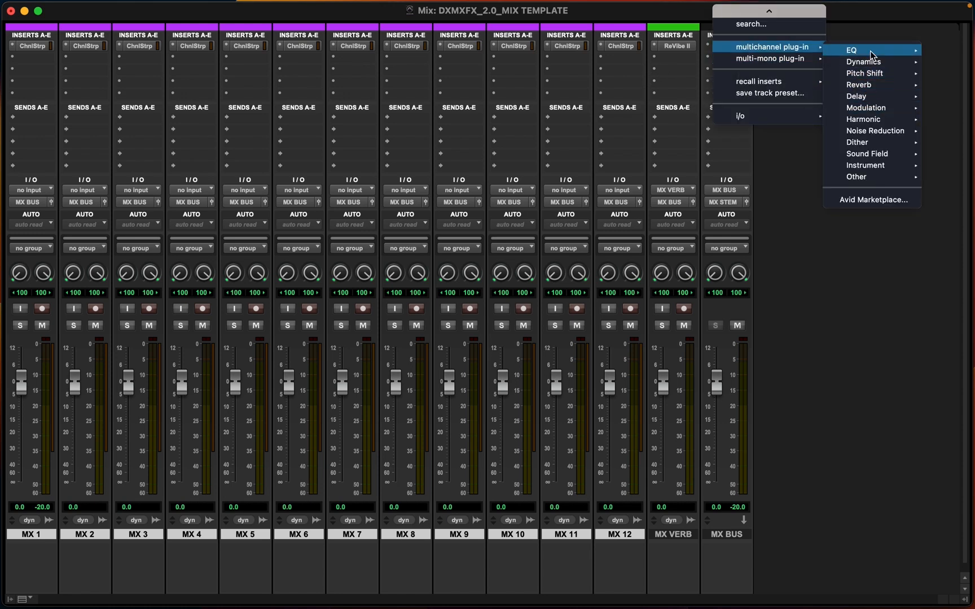
{"action": "mouse_move", "coordinate": [867, 62]}
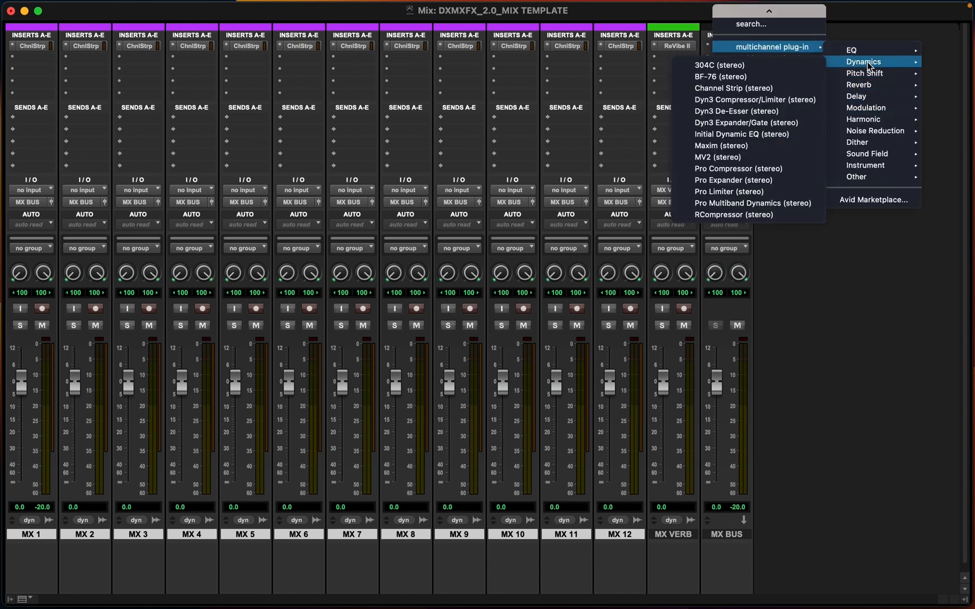
{"action": "left_click", "coordinate": [703, 192]}
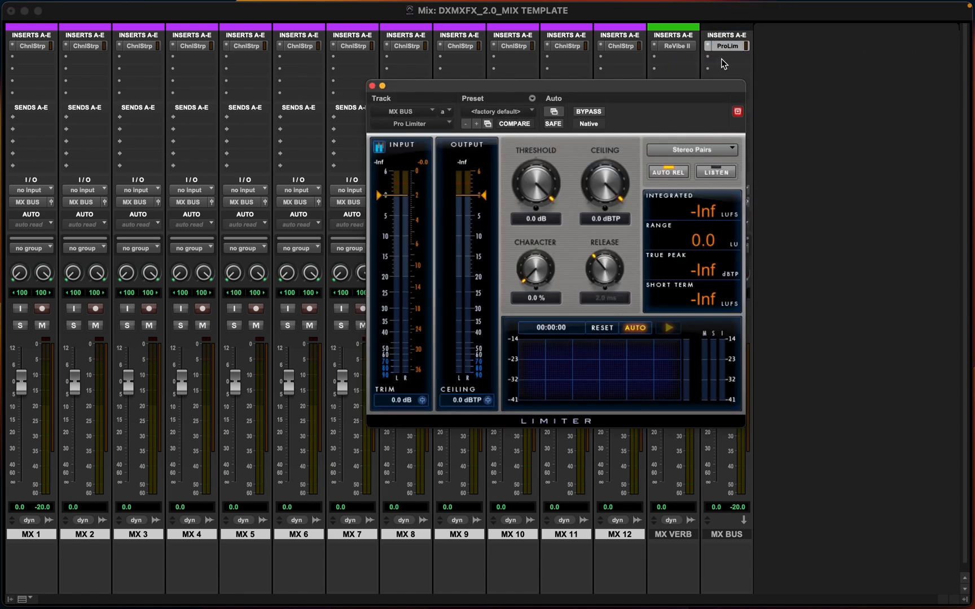
Add FabFilter Pro-Q 3 (stereo) as the second insert on MX BUS and close its window
{"action": "left_click", "coordinate": [721, 58]}
{"action": "mouse_move", "coordinate": [772, 59]}
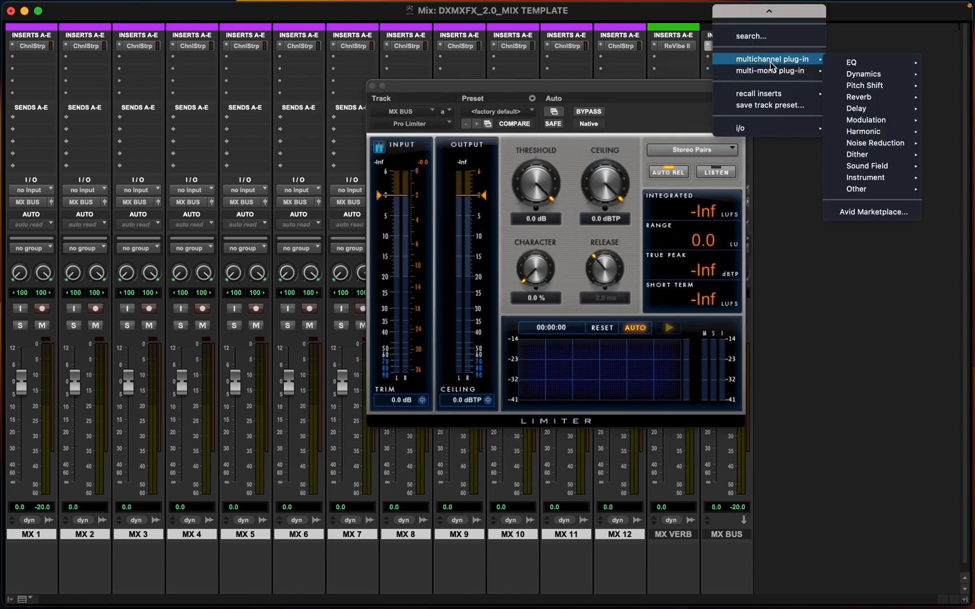
{"action": "mouse_move", "coordinate": [865, 63]}
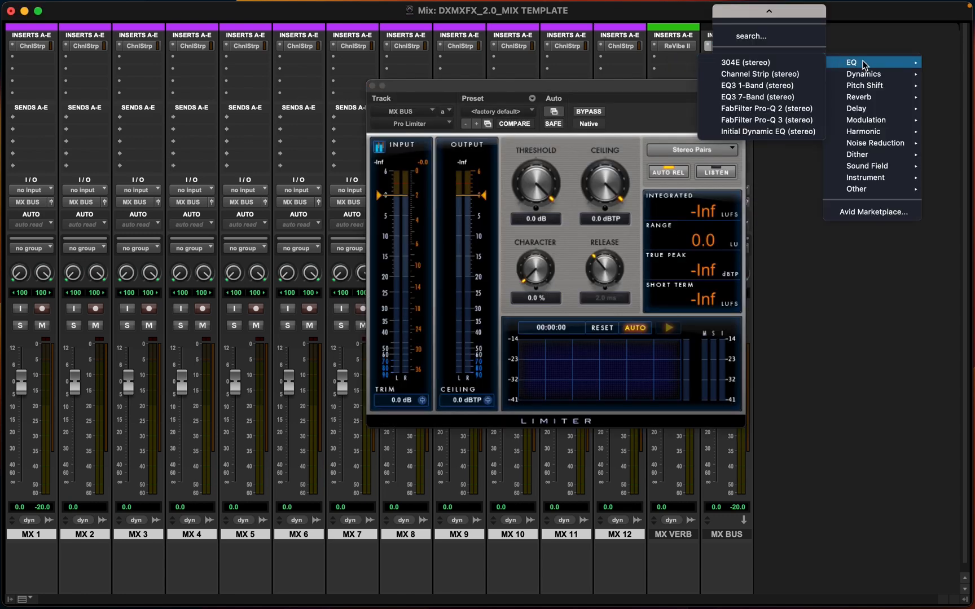
{"action": "left_click", "coordinate": [750, 121]}
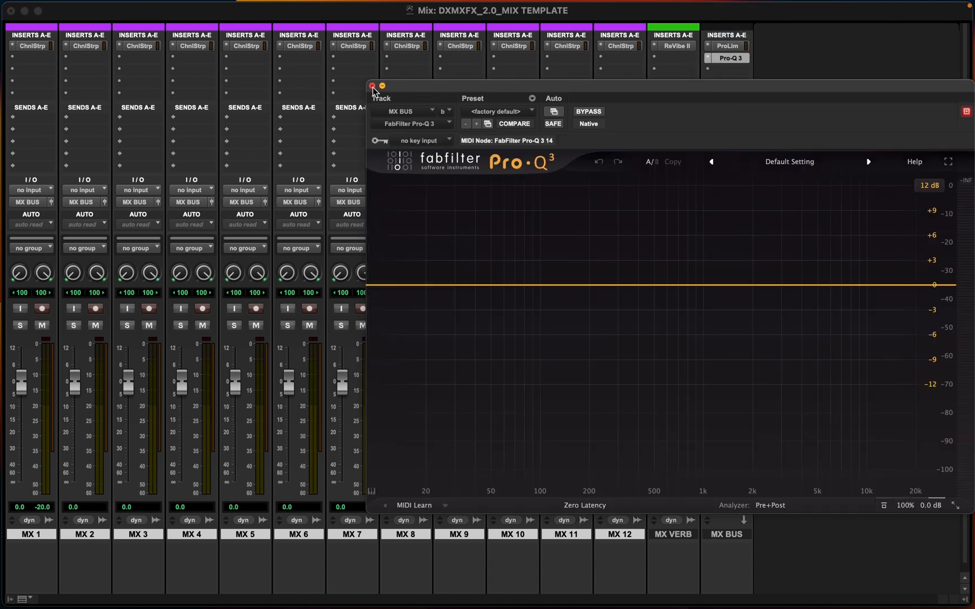
{"action": "left_click", "coordinate": [372, 86]}
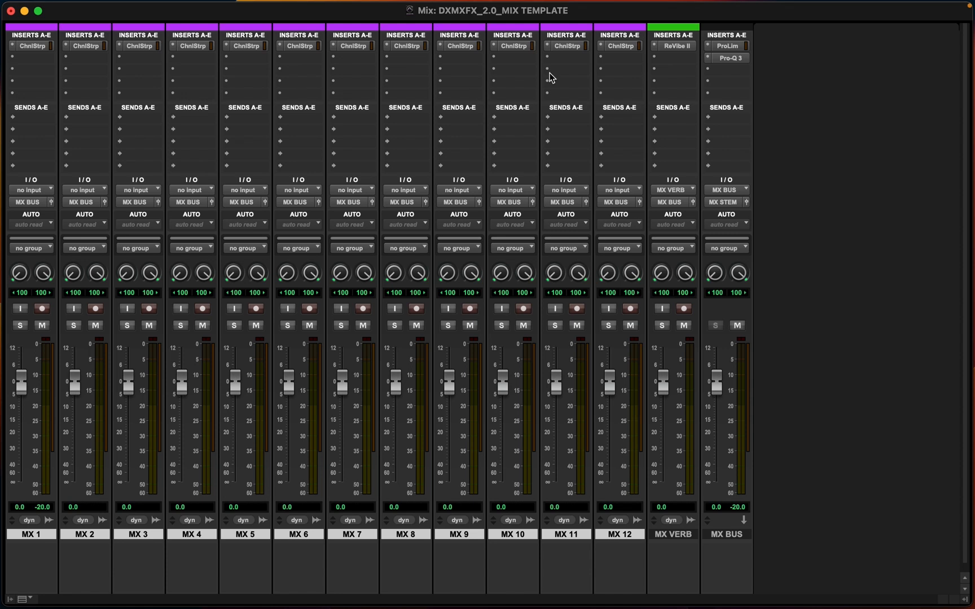
Set the Pro Limiter's threshold to -0.1 dB and its ceiling to -0.1 dBTP, then close the plug-in
{"action": "left_click", "coordinate": [736, 47]}
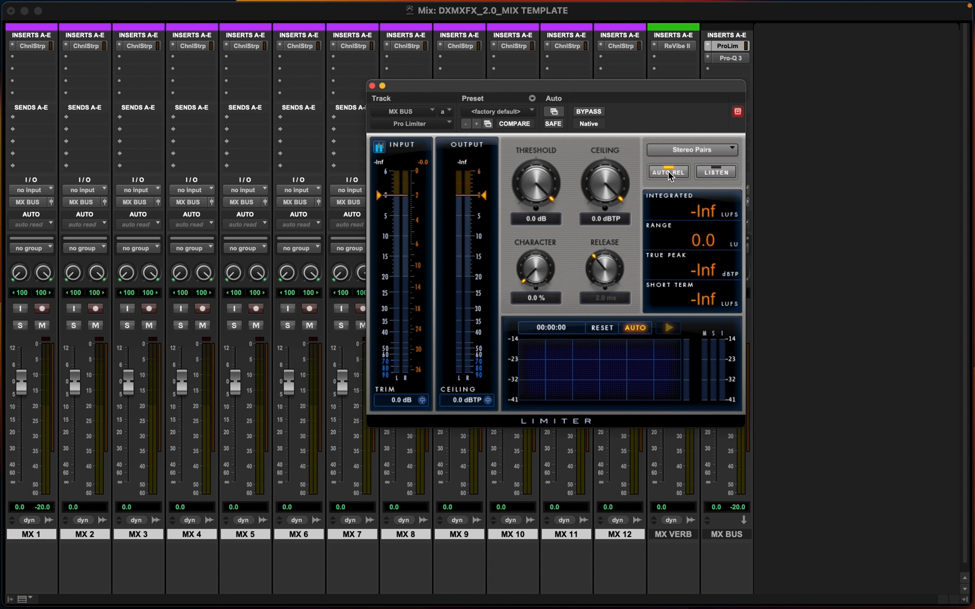
{"action": "left_click", "coordinate": [523, 219]}
{"action": "type", "text": "-6"}
{"action": "key", "text": "Return"}
{"action": "left_click", "coordinate": [603, 219]}
{"action": "type", "text": "-30"}
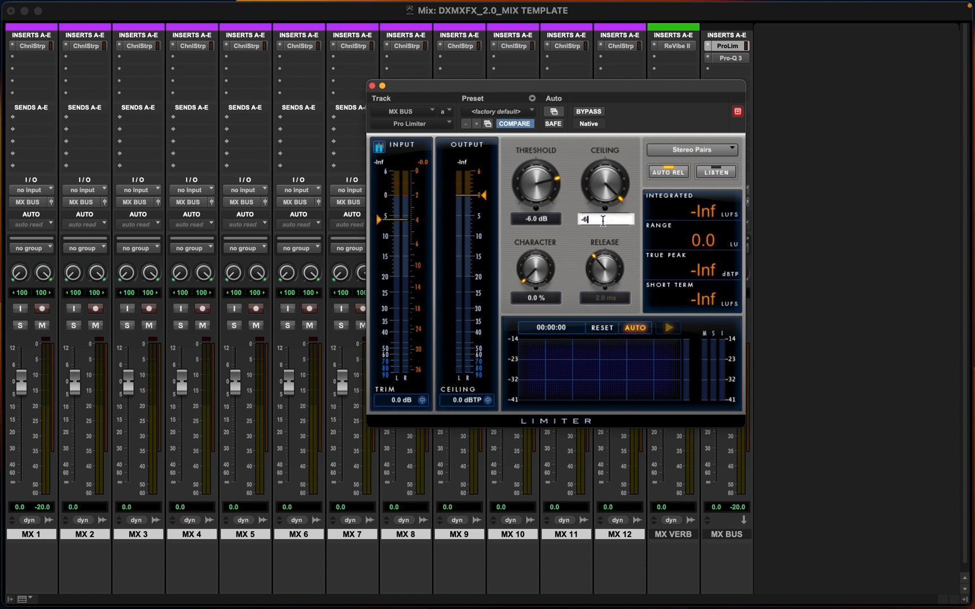
{"action": "key", "text": "Return"}
{"action": "left_click", "coordinate": [602, 221]}
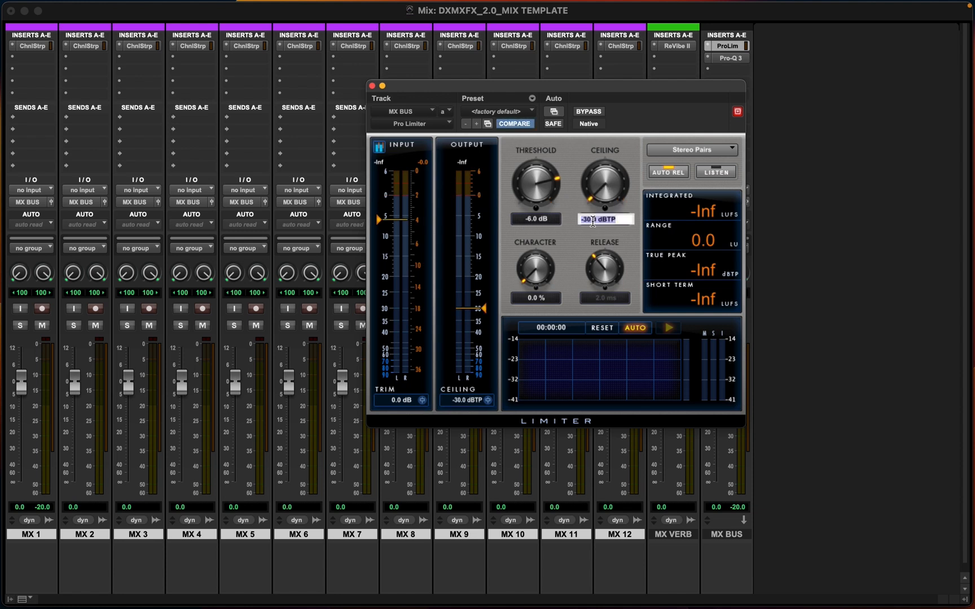
{"action": "type", "text": "-6"}
{"action": "key", "text": "Return"}
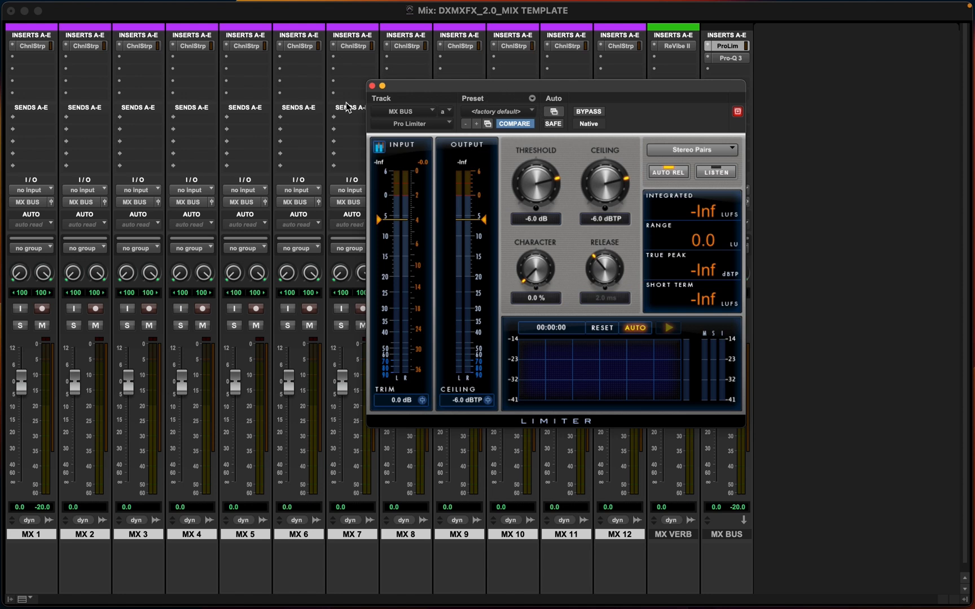
{"action": "left_click", "coordinate": [526, 221]}
{"action": "type", "text": "-1"}
{"action": "key", "text": "Return"}
{"action": "left_click", "coordinate": [591, 219]}
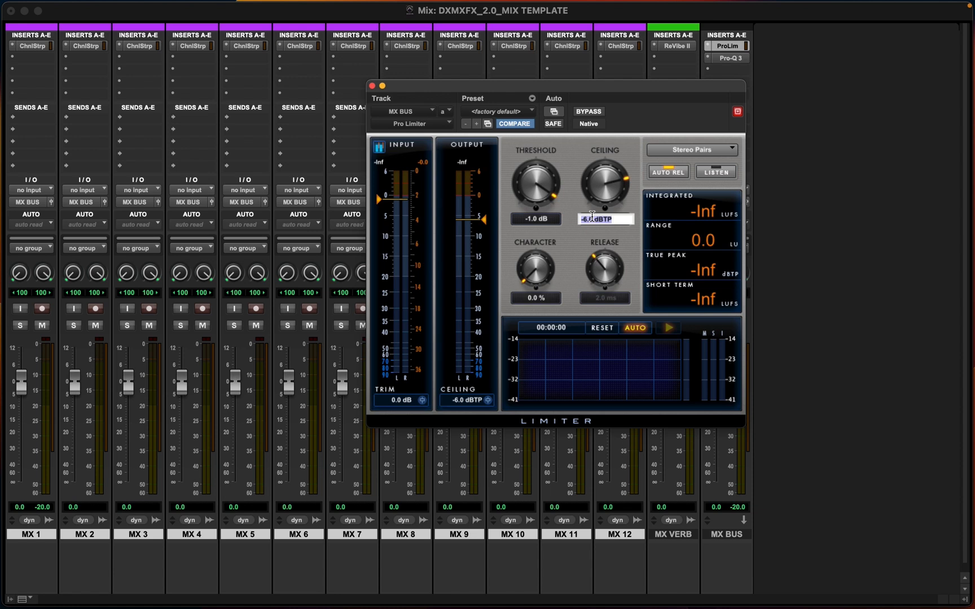
{"action": "type", "text": "-0.1"}
{"action": "key", "text": "Return"}
{"action": "left_click", "coordinate": [523, 219]}
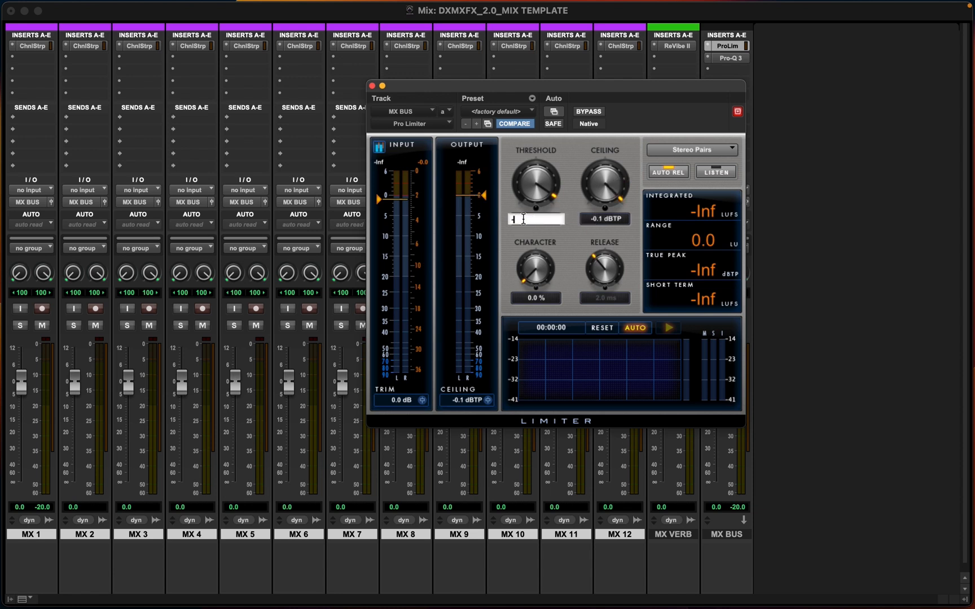
{"action": "type", "text": "-.1"}
{"action": "key", "text": "Return"}
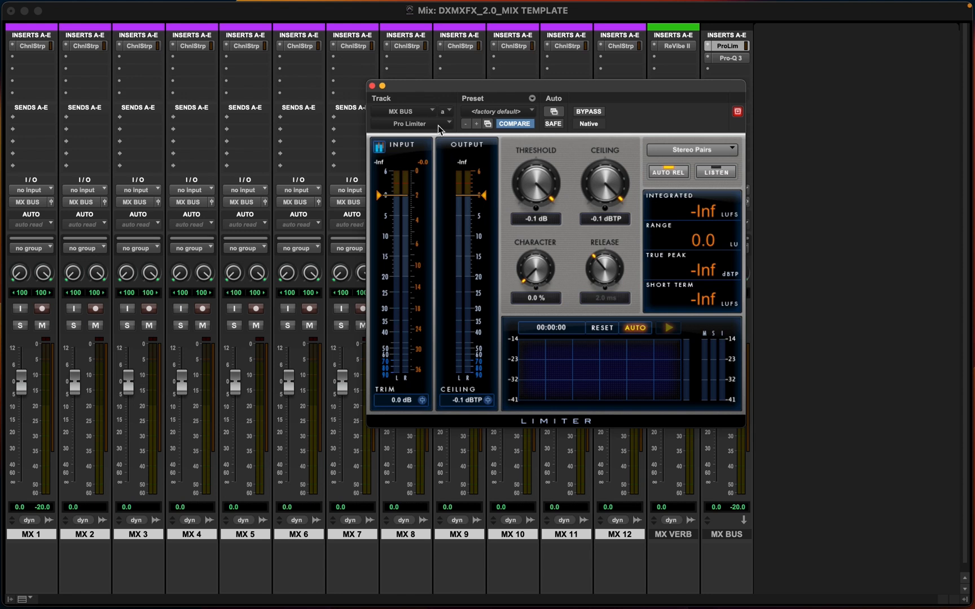
{"action": "left_click", "coordinate": [372, 85]}
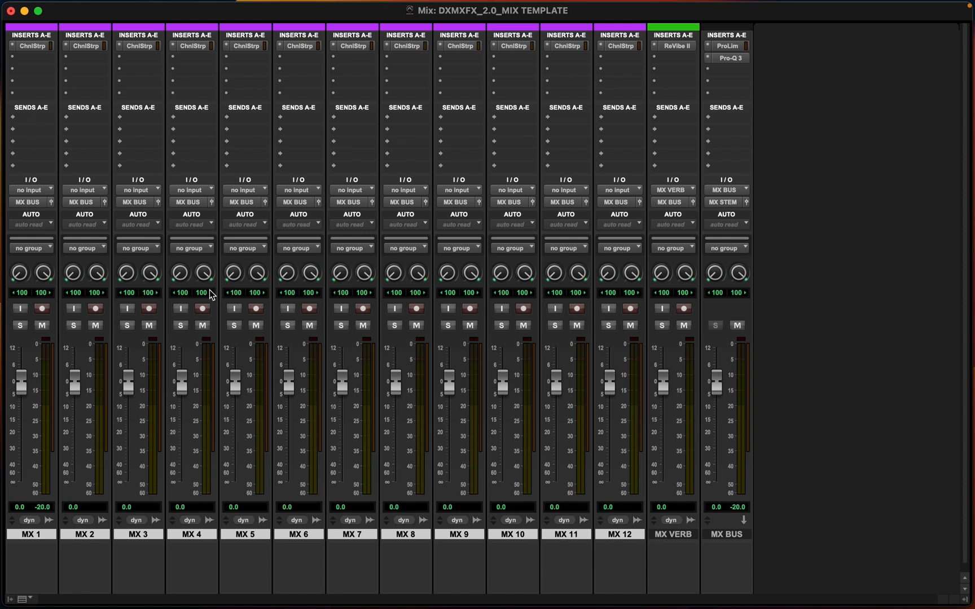
Select MX 1 through MX 12 and add a send to the MX VERB bus on all of them
{"action": "left_click", "coordinate": [675, 536]}
{"action": "left_click", "coordinate": [627, 538]}
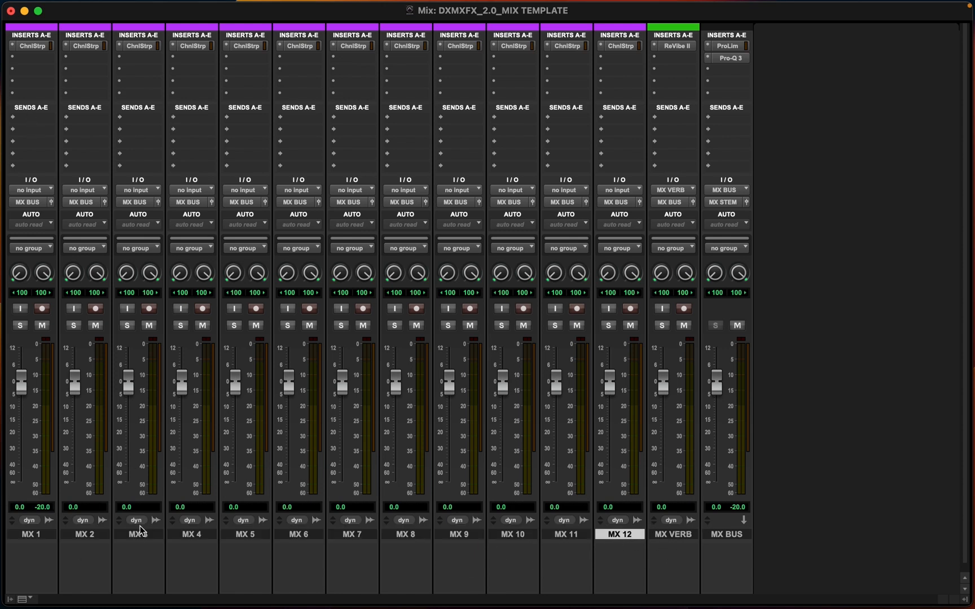
{"action": "left_click", "coordinate": [37, 534], "text": "shift"}
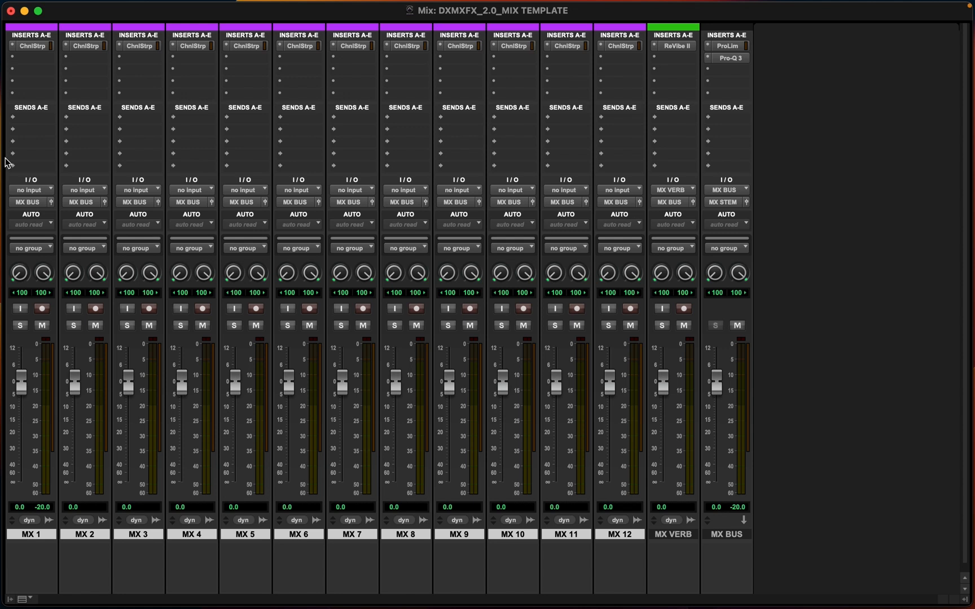
{"action": "left_click", "coordinate": [24, 120]}
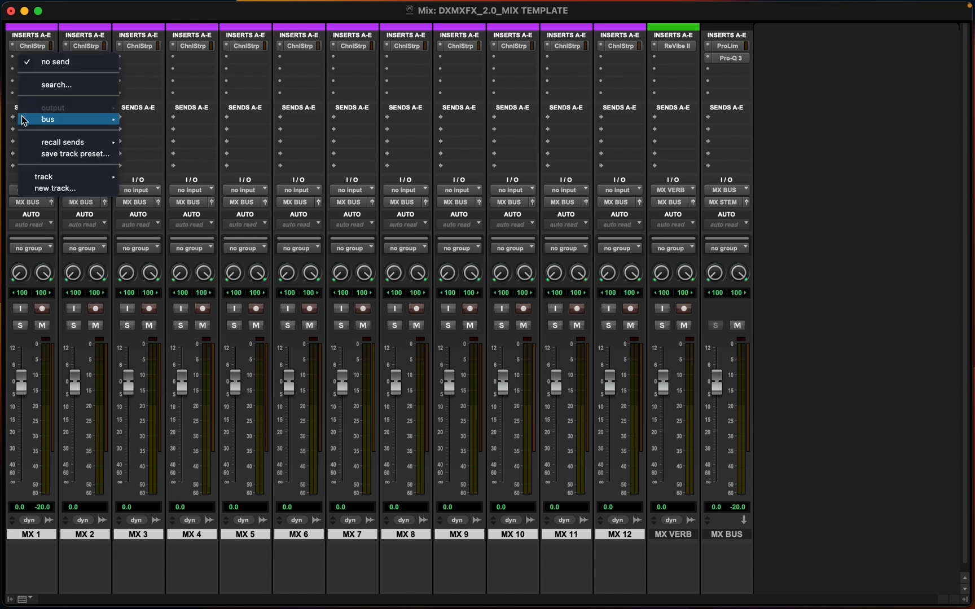
{"action": "mouse_move", "coordinate": [24, 120]}
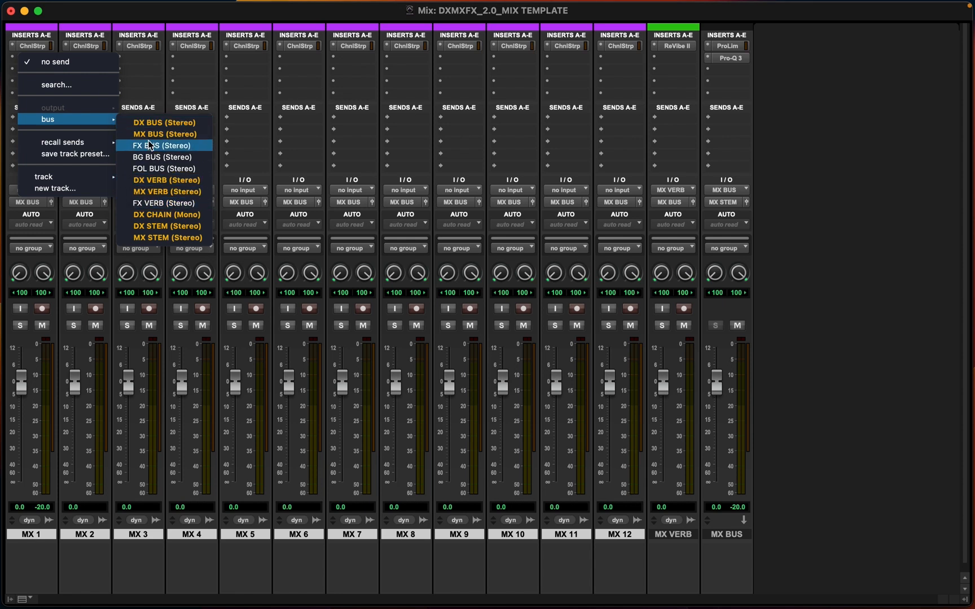
{"action": "left_click", "coordinate": [147, 192], "text": "alt"}
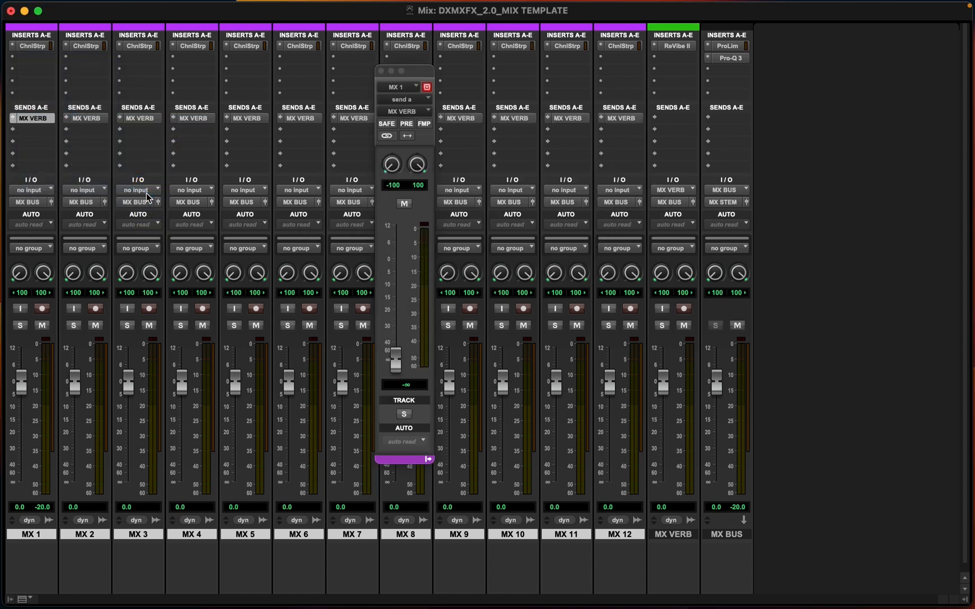
{"action": "left_click", "coordinate": [381, 70]}
Insert a multi-mono Signal Generator on MX 1 to test the MX VERB send, then deactivate it
{"action": "left_click", "coordinate": [33, 60]}
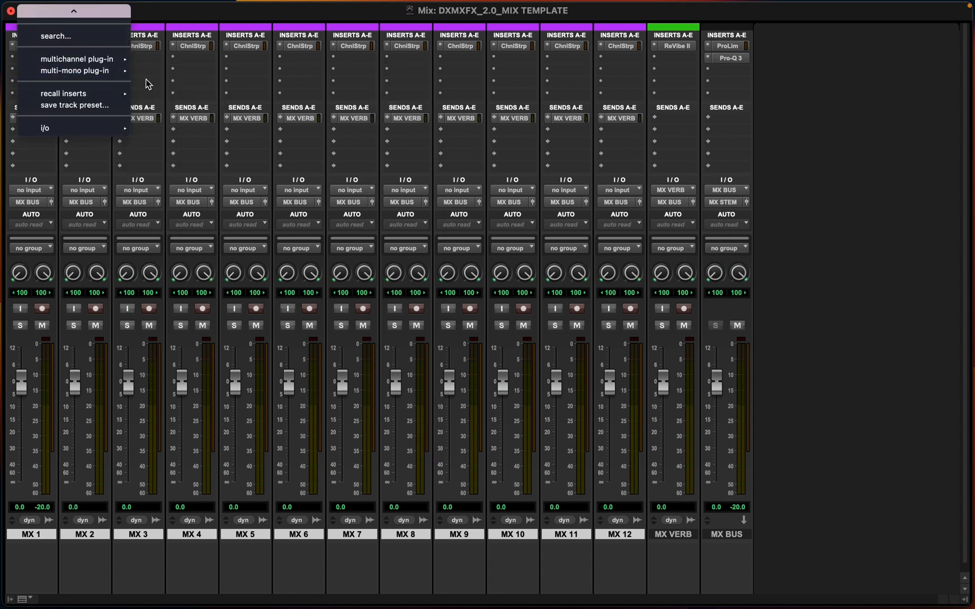
{"action": "mouse_move", "coordinate": [104, 70]}
{"action": "mouse_move", "coordinate": [200, 203]}
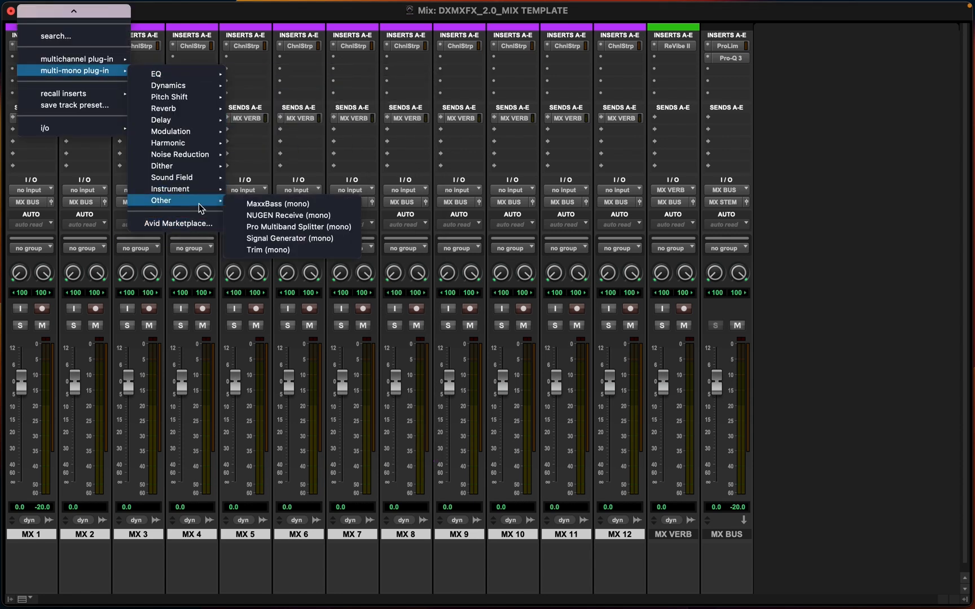
{"action": "left_click", "coordinate": [276, 238]}
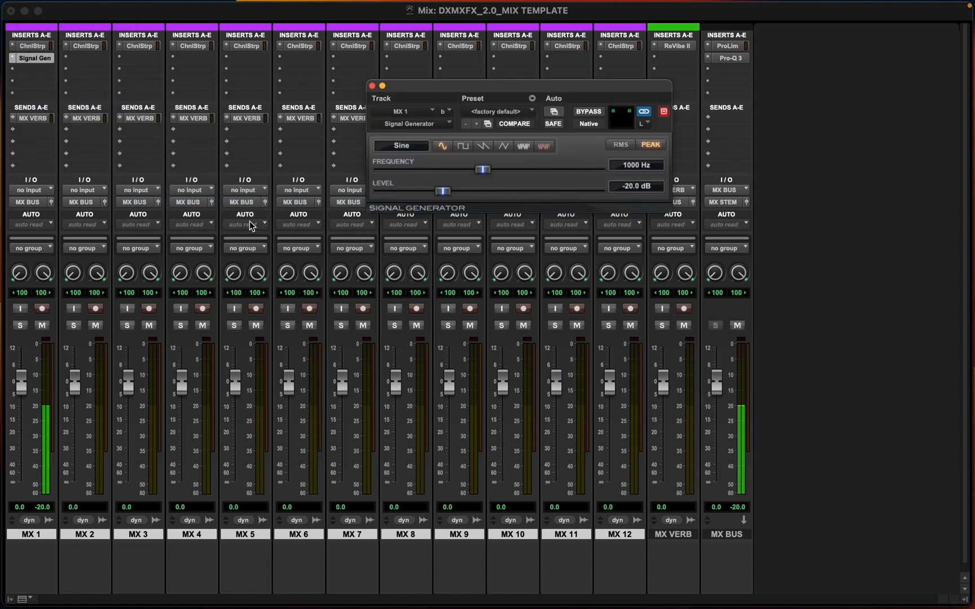
{"action": "left_click", "coordinate": [32, 118]}
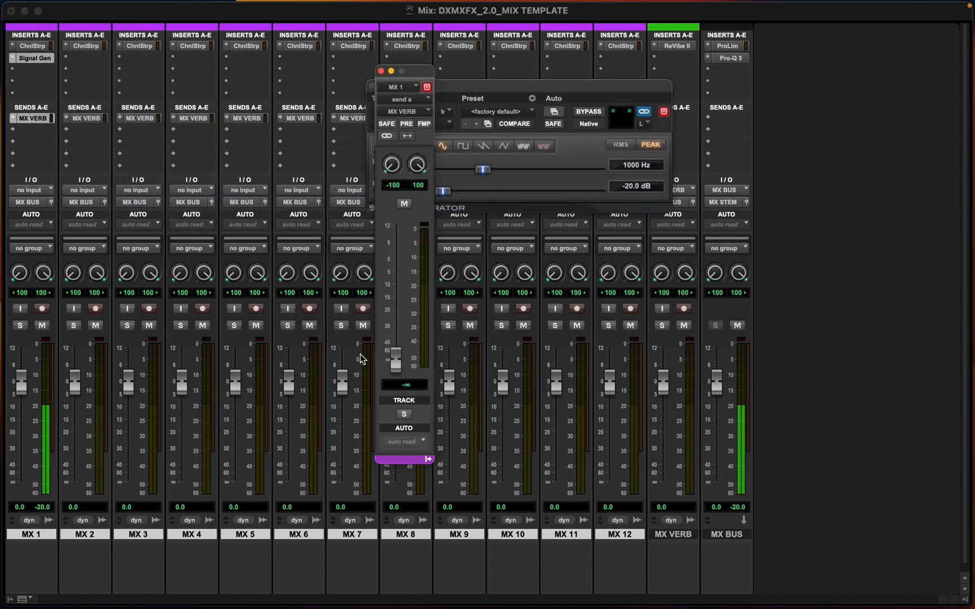
{"action": "mouse_move", "coordinate": [396, 362]}
{"action": "left_mouse_down"}
{"action": "mouse_move", "coordinate": [398, 245]}
{"action": "mouse_move", "coordinate": [396, 360]}
{"action": "left_mouse_up"}
{"action": "left_click", "coordinate": [382, 70]}
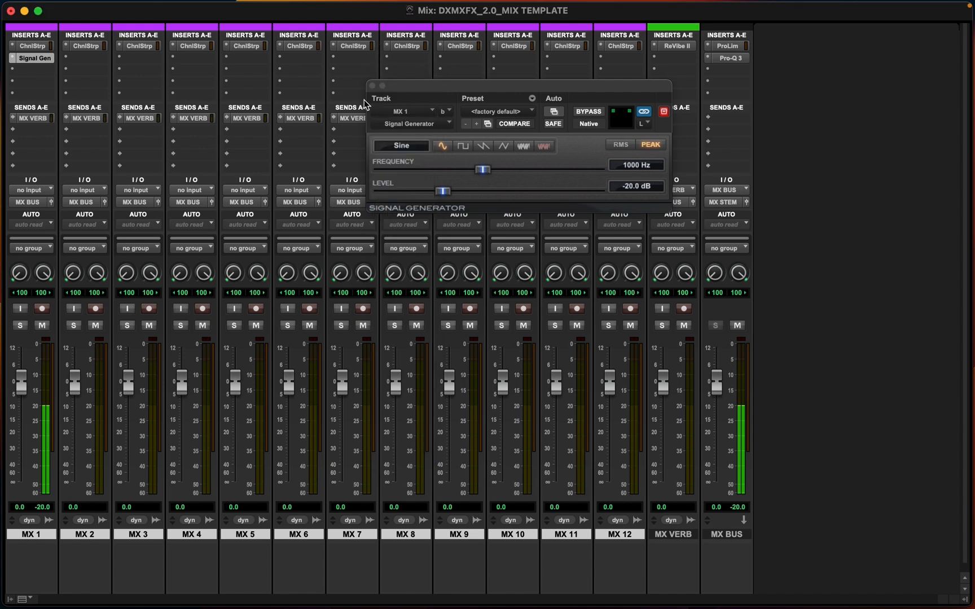
{"action": "left_click", "coordinate": [372, 86]}
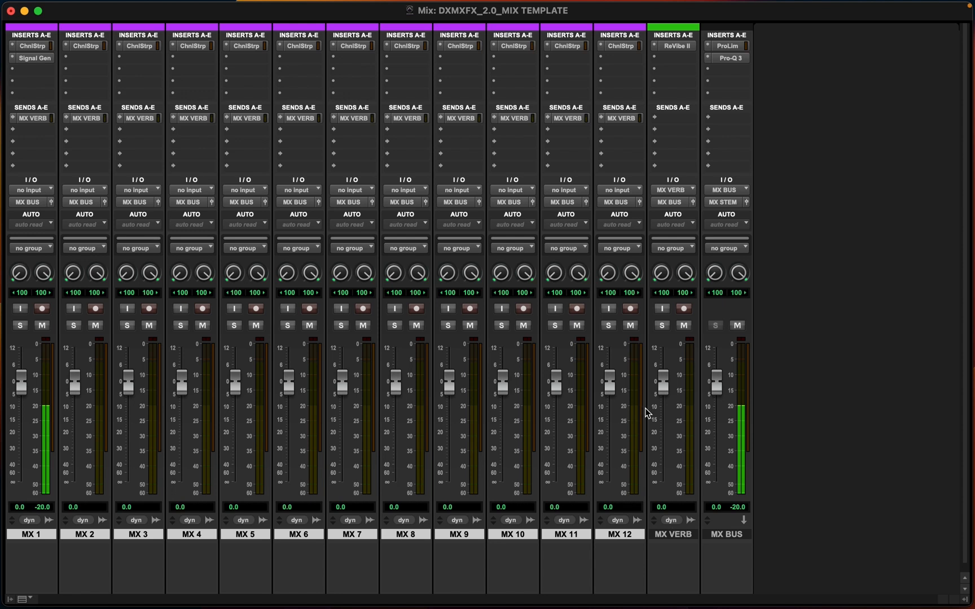
{"action": "left_click", "coordinate": [662, 309]}
{"action": "left_click", "coordinate": [662, 309]}
{"action": "left_click", "coordinate": [35, 58]}
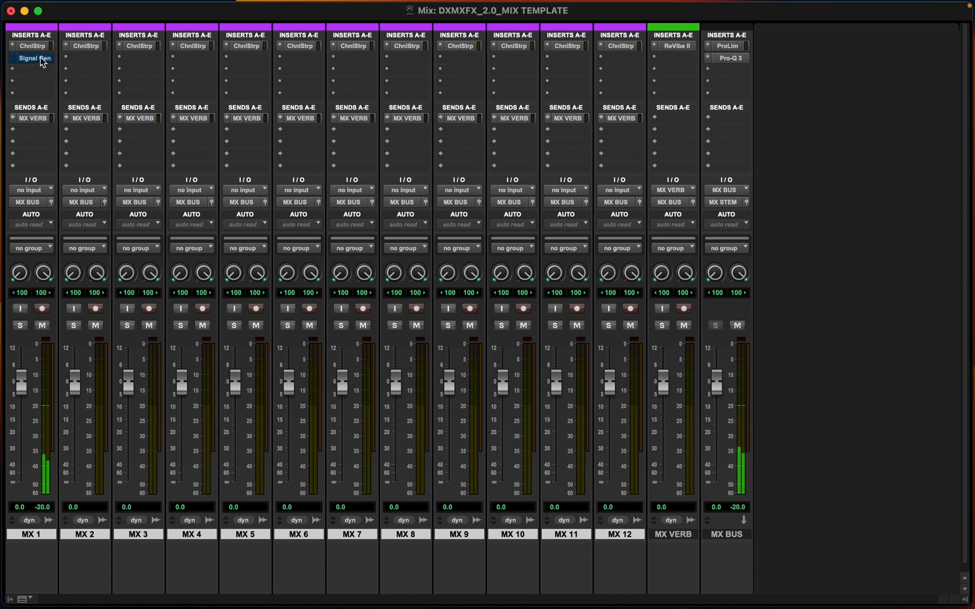
Create a new stereo Aux Input track named MX VERB next to the MX VERB track
{"action": "left_click", "coordinate": [671, 535]}
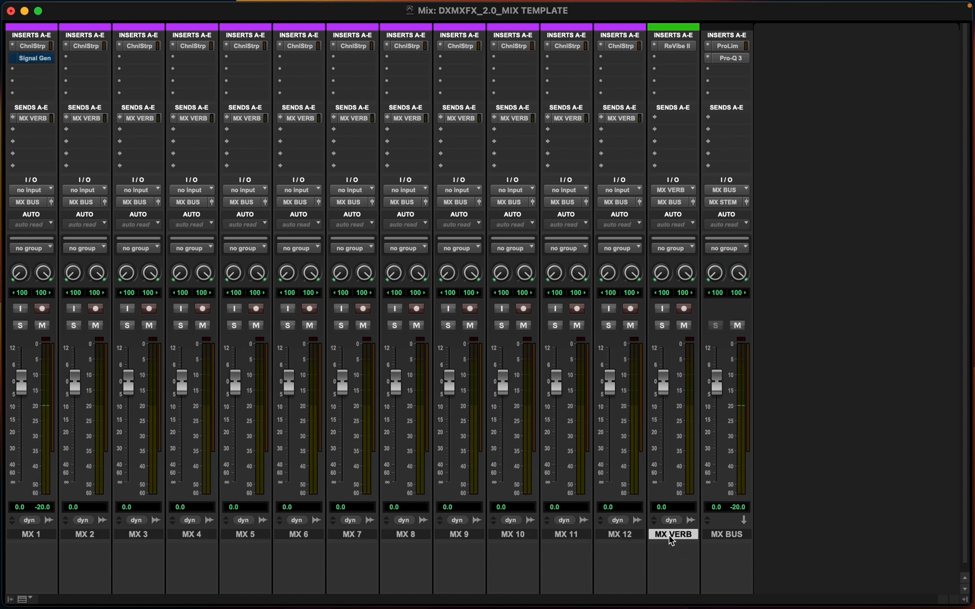
{"action": "key", "text": "super+shift+n"}
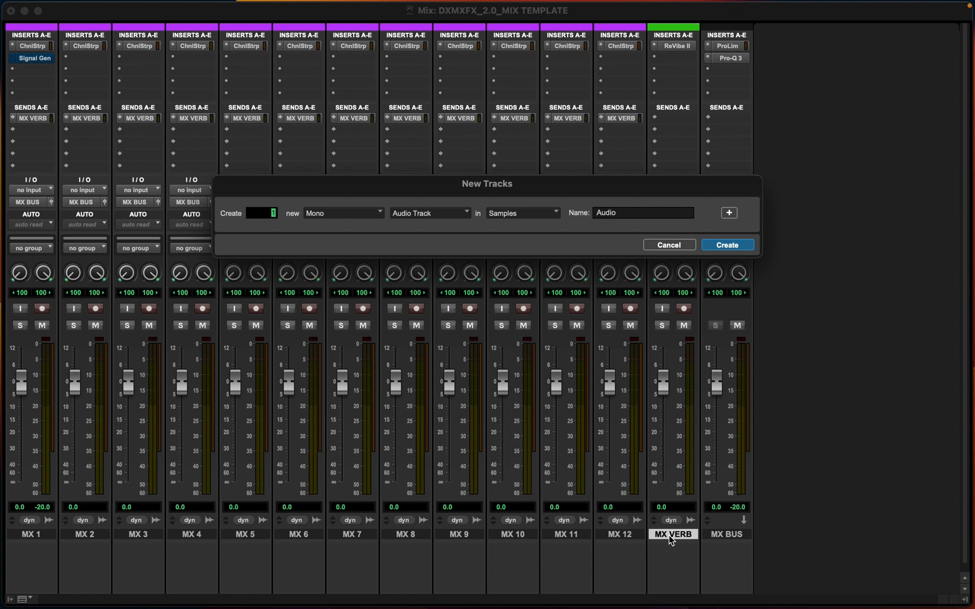
{"action": "key", "text": "super+Right"}
{"action": "key", "text": "super+Down"}
{"action": "key", "text": "Tab"}
{"action": "type", "text": "MX VERB"}
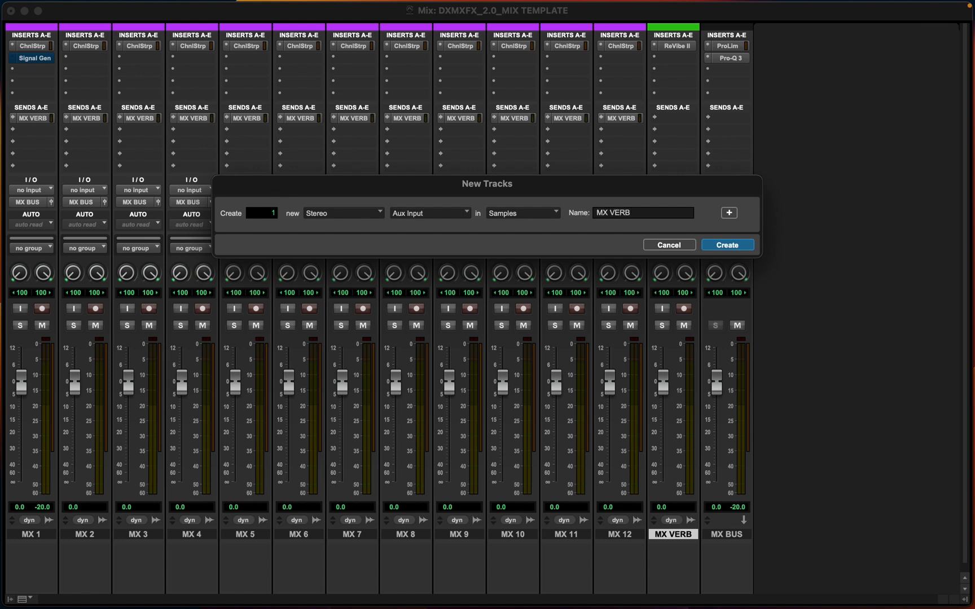
{"action": "key", "text": "Return"}
{"action": "scroll", "coordinate": [705, 418], "scroll_direction": "down", "scroll_amount": 1}
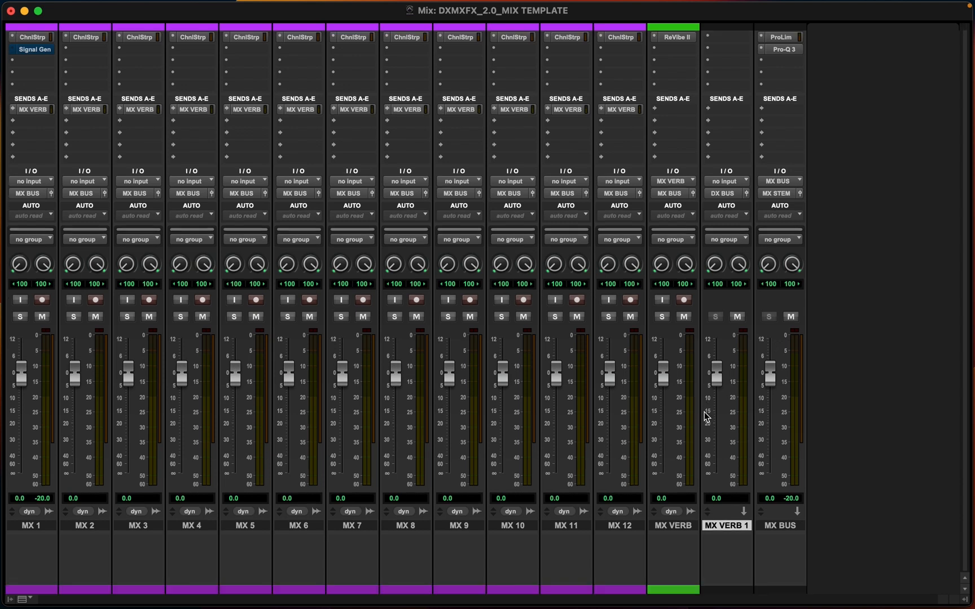
{"action": "scroll", "coordinate": [727, 252], "scroll_direction": "up", "scroll_amount": 1}
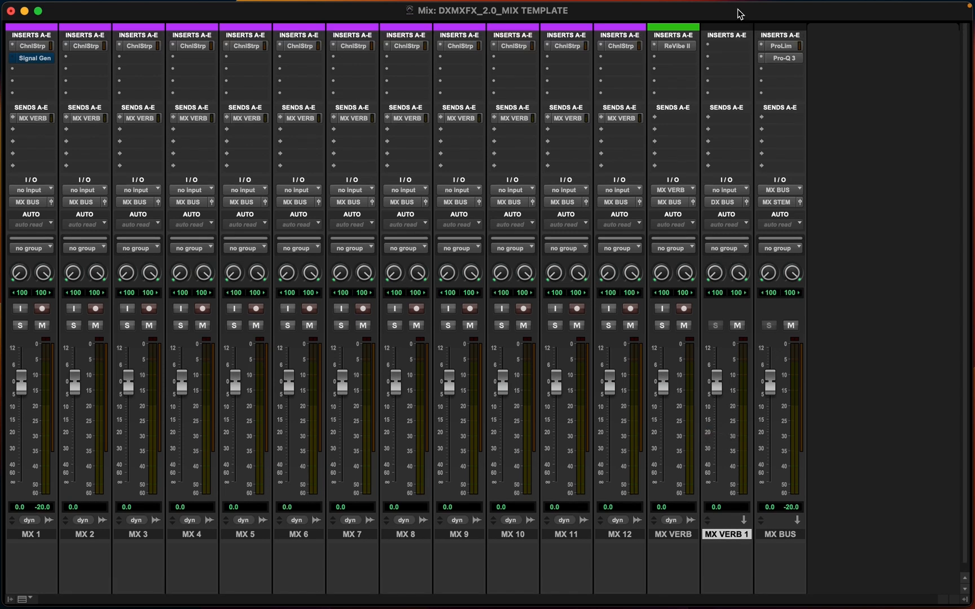
Route the new aux track's input from the MX VERB bus and its output to MX BUS
{"action": "left_click", "coordinate": [717, 192]}
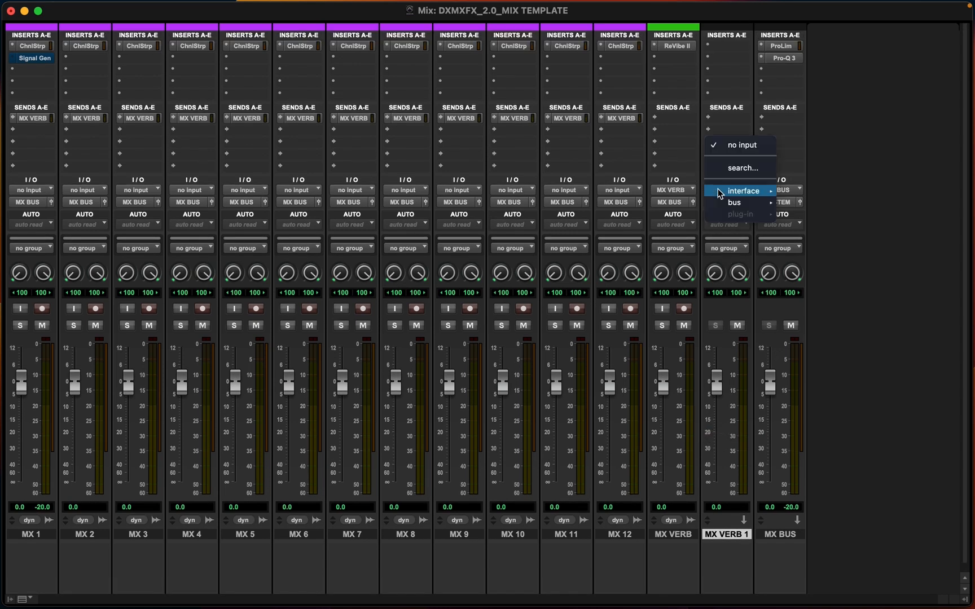
{"action": "mouse_move", "coordinate": [726, 202]}
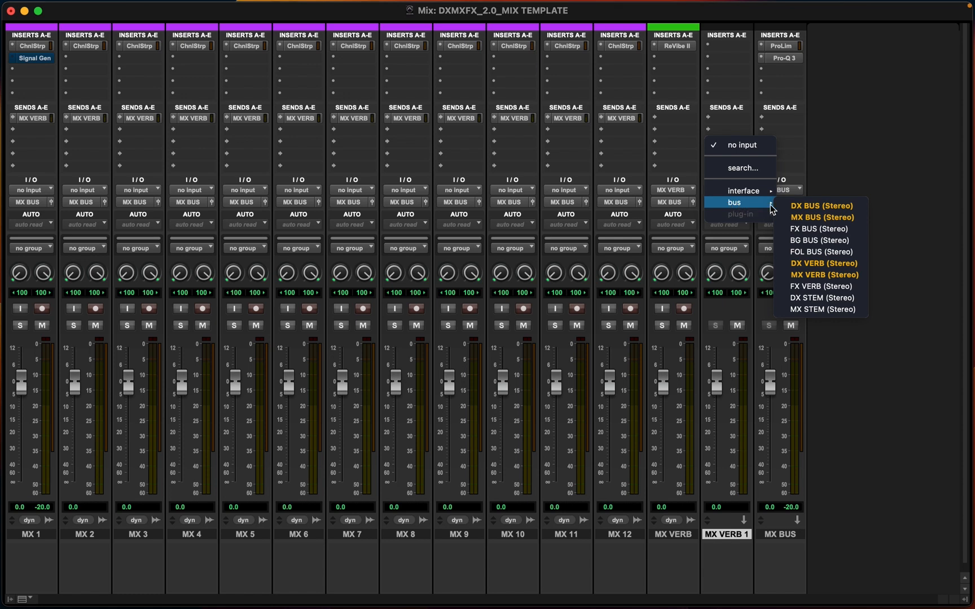
{"action": "left_click", "coordinate": [821, 275]}
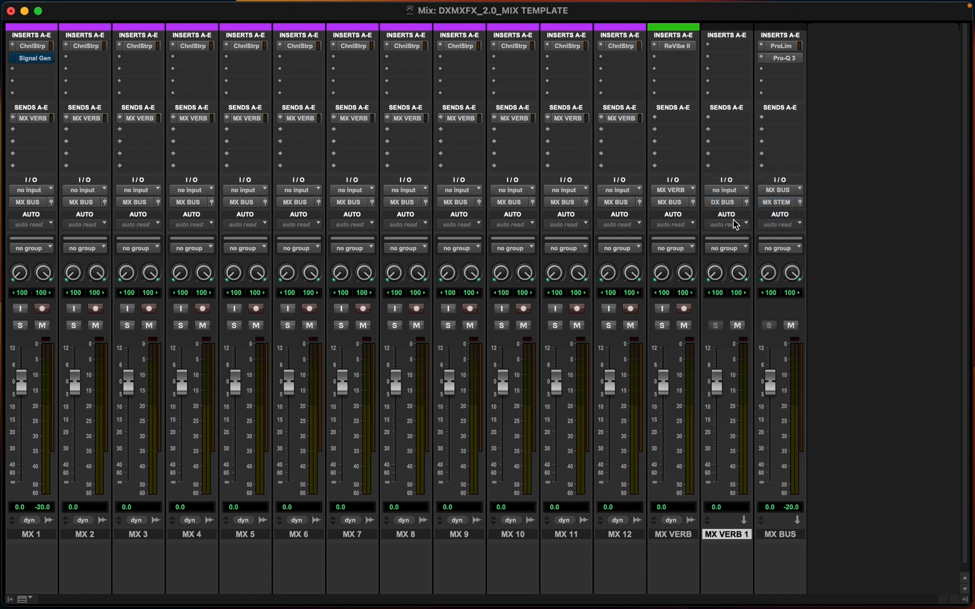
{"action": "left_click", "coordinate": [714, 204]}
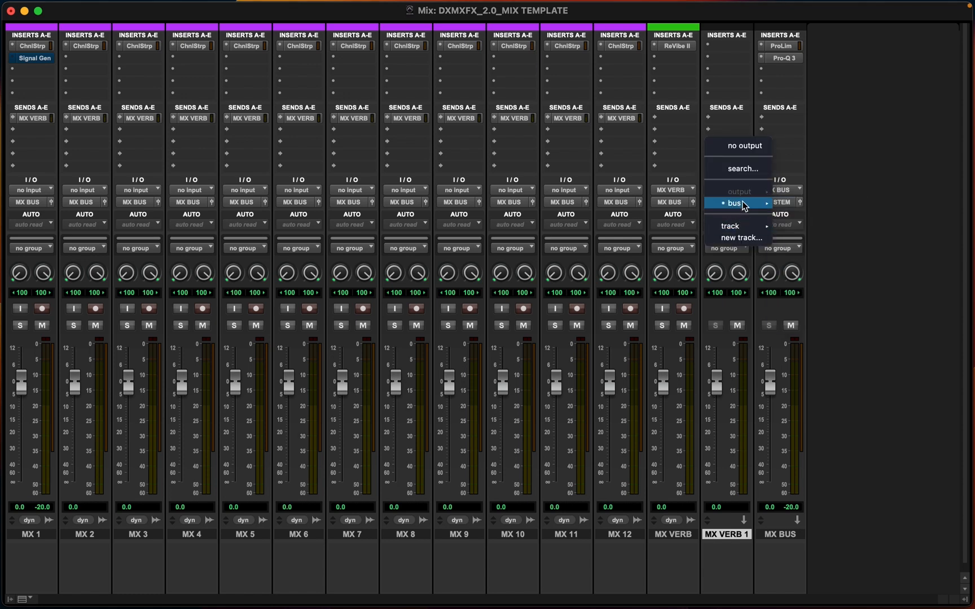
{"action": "mouse_move", "coordinate": [738, 203]}
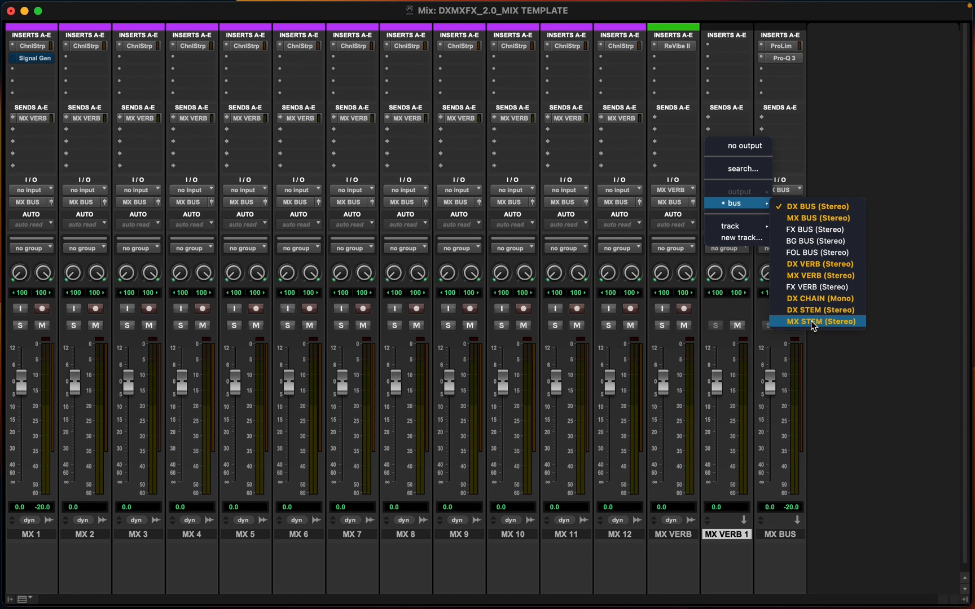
{"action": "left_click", "coordinate": [788, 218]}
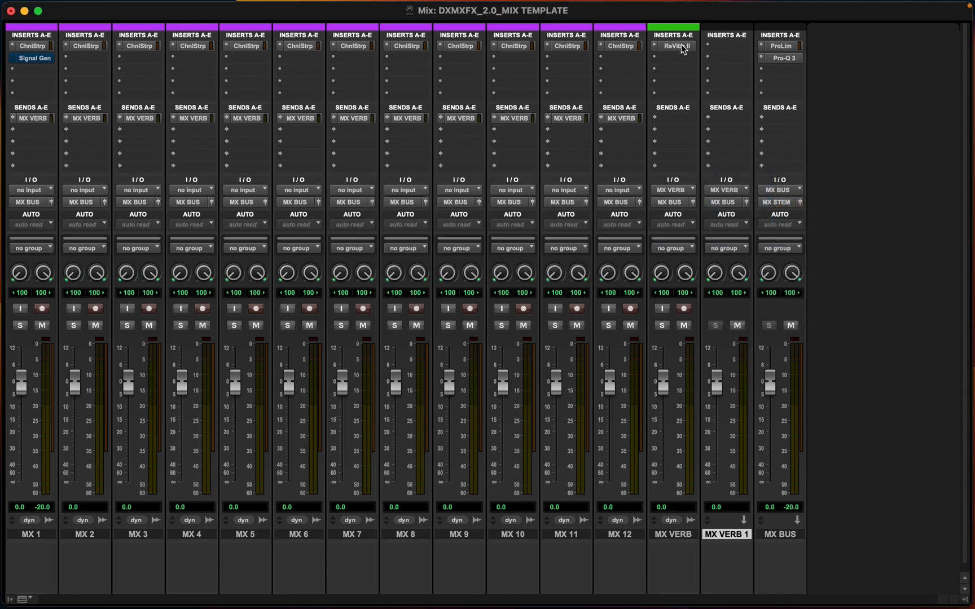
Copy the ReVibe II reverb insert from the old MX VERB track onto the new aux track
{"action": "left_click_drag", "start_coordinate": [682, 47], "coordinate": [726, 46]}
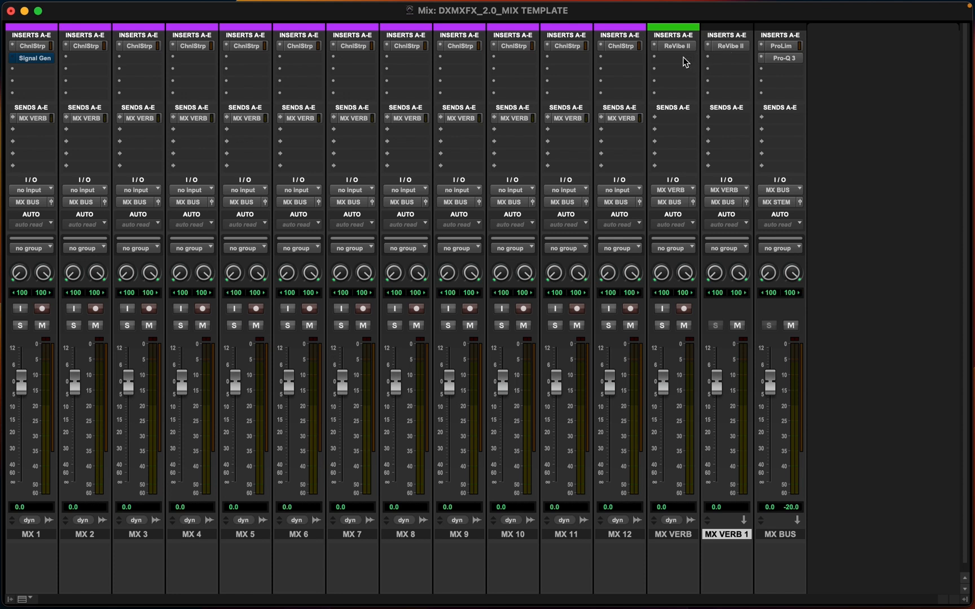
{"action": "scroll", "coordinate": [694, 194], "scroll_direction": "down", "scroll_amount": 1}
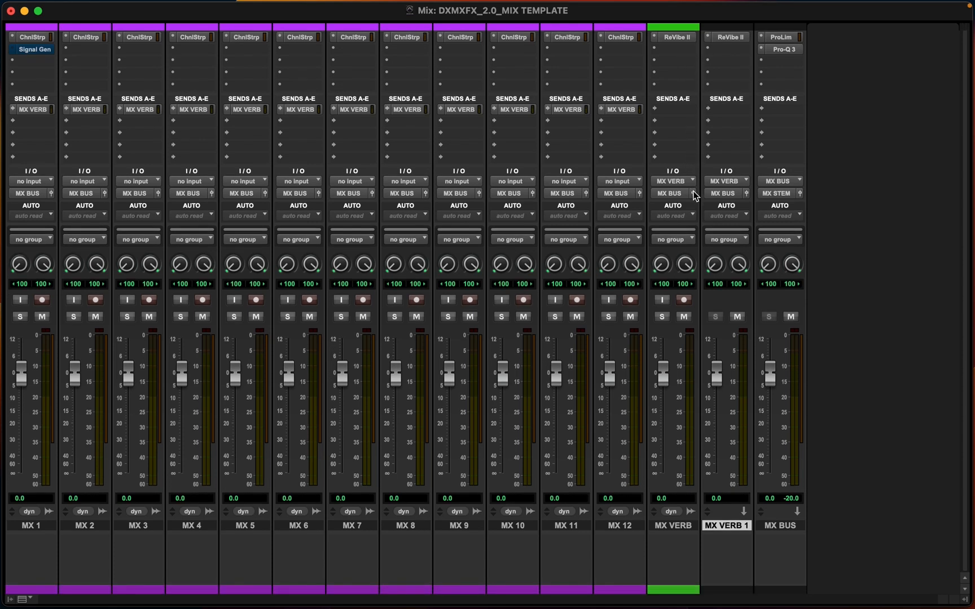
{"action": "scroll", "coordinate": [694, 195], "scroll_direction": "up", "scroll_amount": 1}
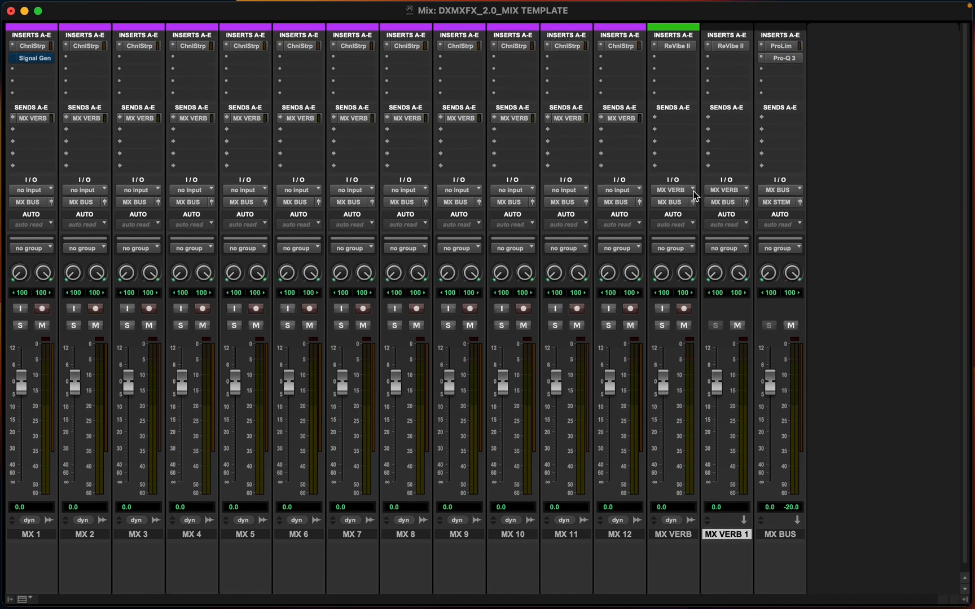
{"action": "scroll", "coordinate": [699, 230], "scroll_direction": "down", "scroll_amount": 1}
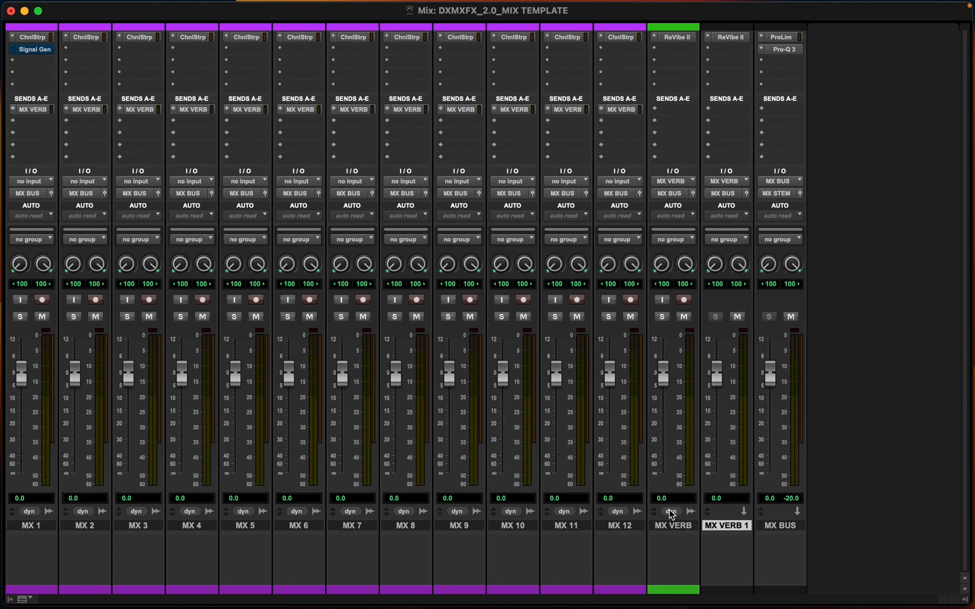
Delete the old MX VERB track
{"action": "left_click", "coordinate": [671, 529]}
{"action": "right_click", "coordinate": [671, 528]}
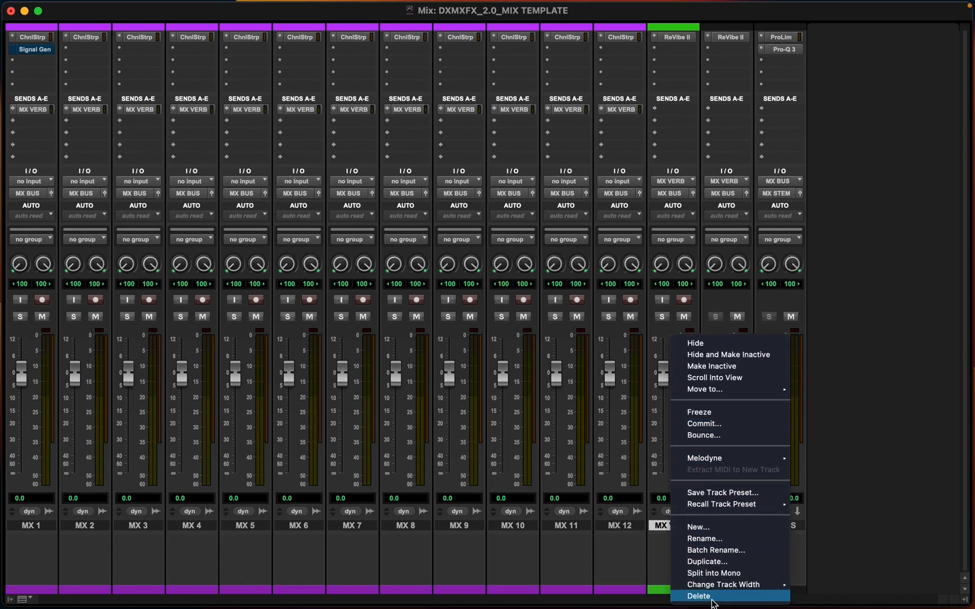
{"action": "left_click", "coordinate": [712, 597]}
Rename the new aux track MX VERB and add the comment MUSIC VERB
{"action": "double_click", "coordinate": [672, 526]}
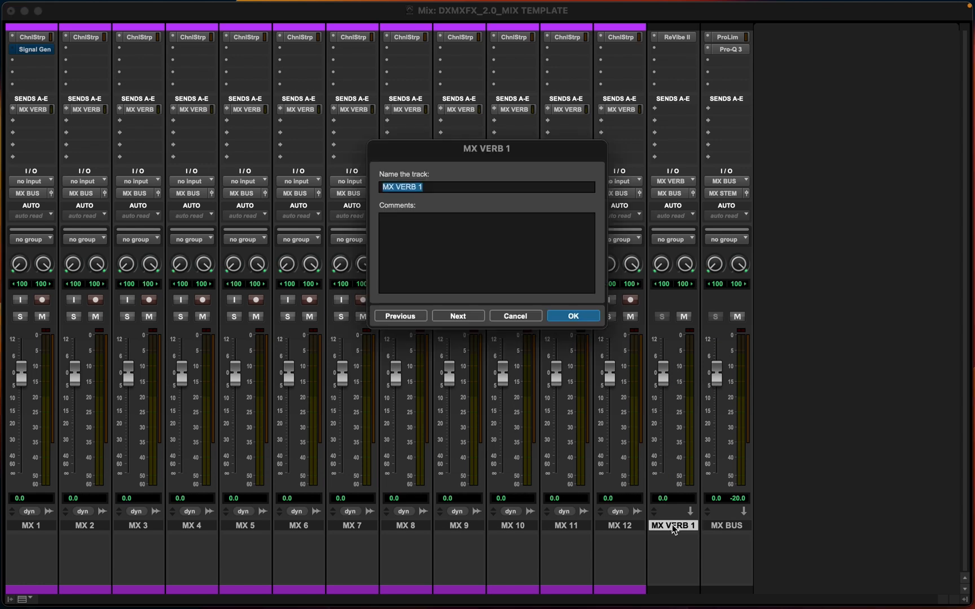
{"action": "key", "text": "Right"}
{"action": "left_click", "coordinate": [439, 261]}
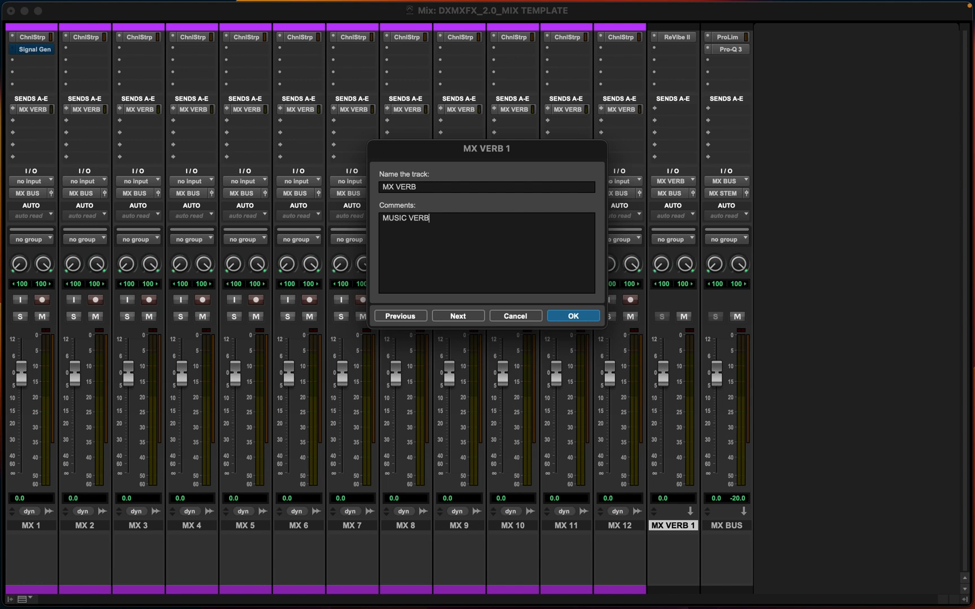
{"action": "key", "text": "Return"}
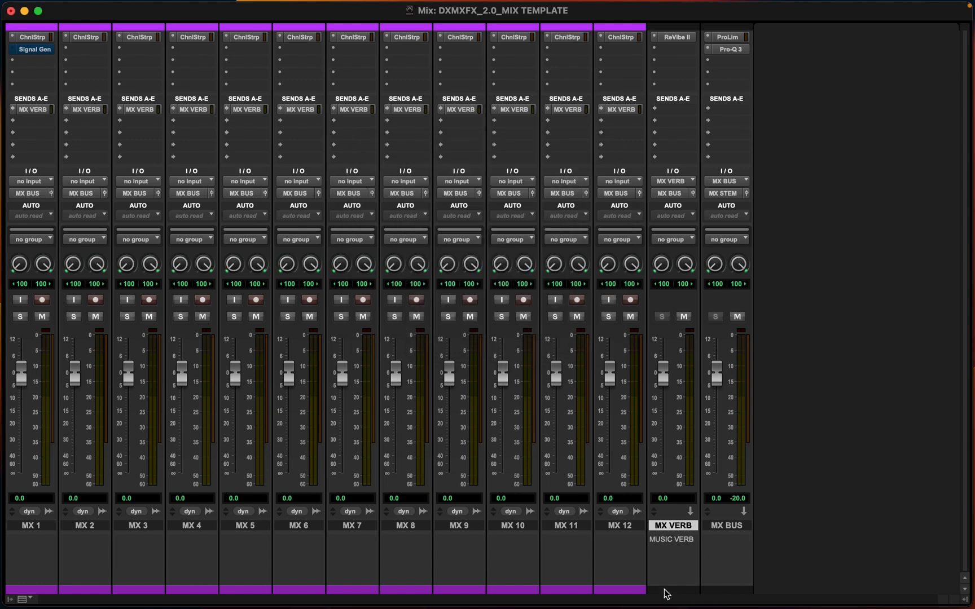
Color the MX VERB and MX BUS tracks green, then close the color palette
{"action": "double_click", "coordinate": [714, 591]}
{"action": "left_click", "coordinate": [686, 528], "text": "shift"}
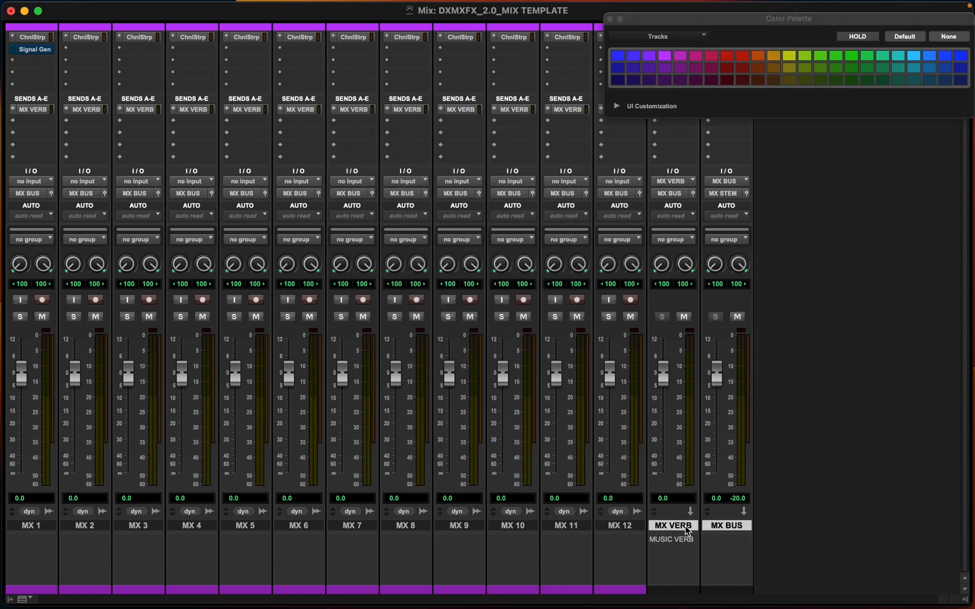
{"action": "left_click", "coordinate": [835, 55]}
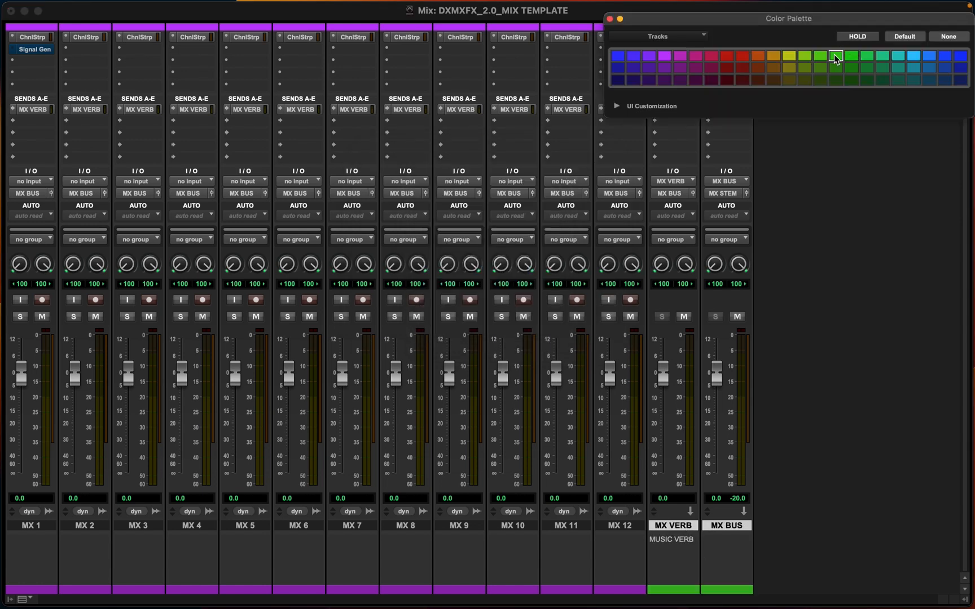
{"action": "left_click", "coordinate": [609, 19]}
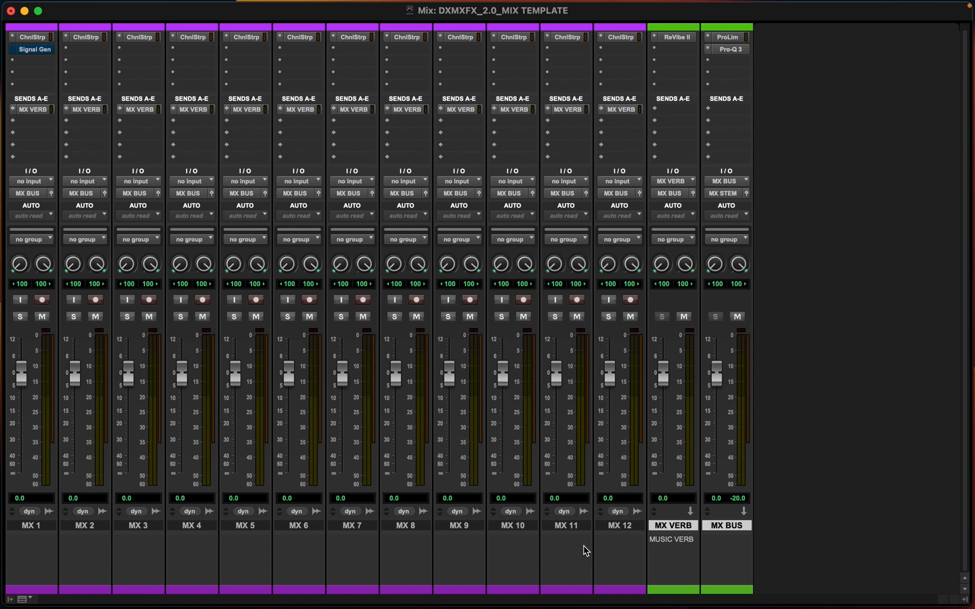
Reactivate the Signal Generator on MX 1 and raise, then lower, its MX VERB send to test the reverb
{"action": "left_click", "coordinate": [36, 50]}
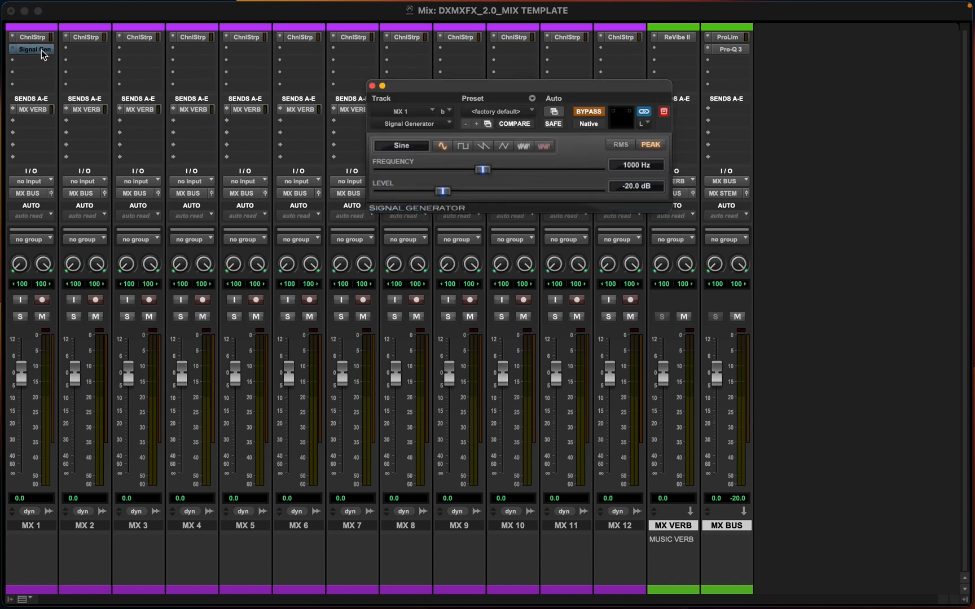
{"action": "left_click", "coordinate": [590, 113]}
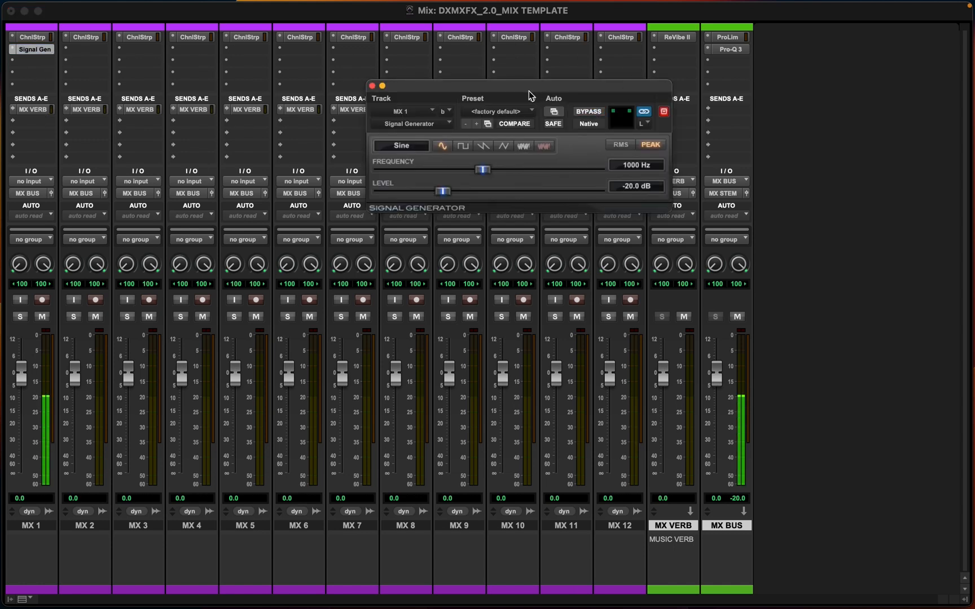
{"action": "left_click_drag", "start_coordinate": [522, 85], "coordinate": [328, 54]}
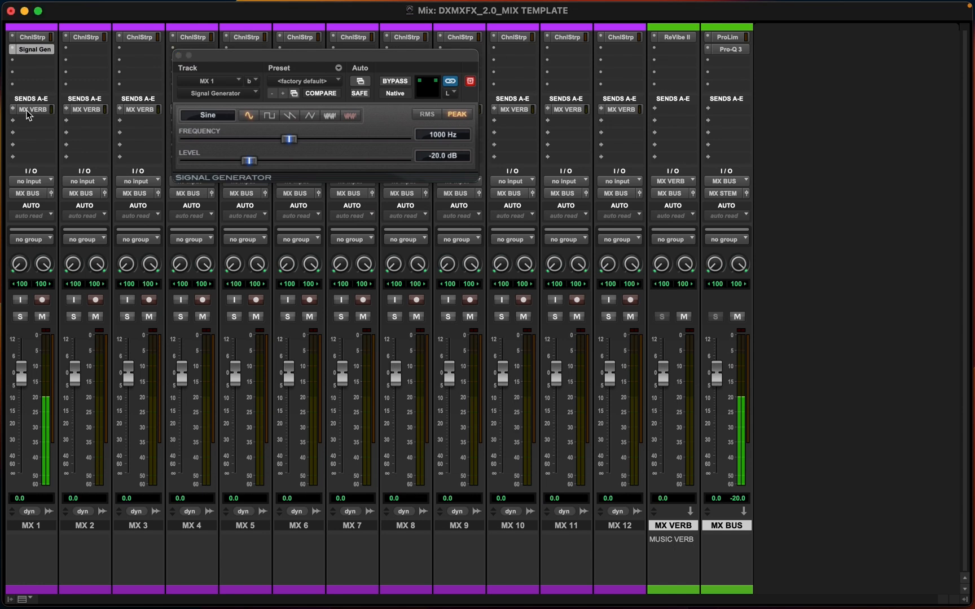
{"action": "left_click", "coordinate": [29, 110]}
{"action": "left_click_drag", "start_coordinate": [396, 359], "coordinate": [389, 254]}
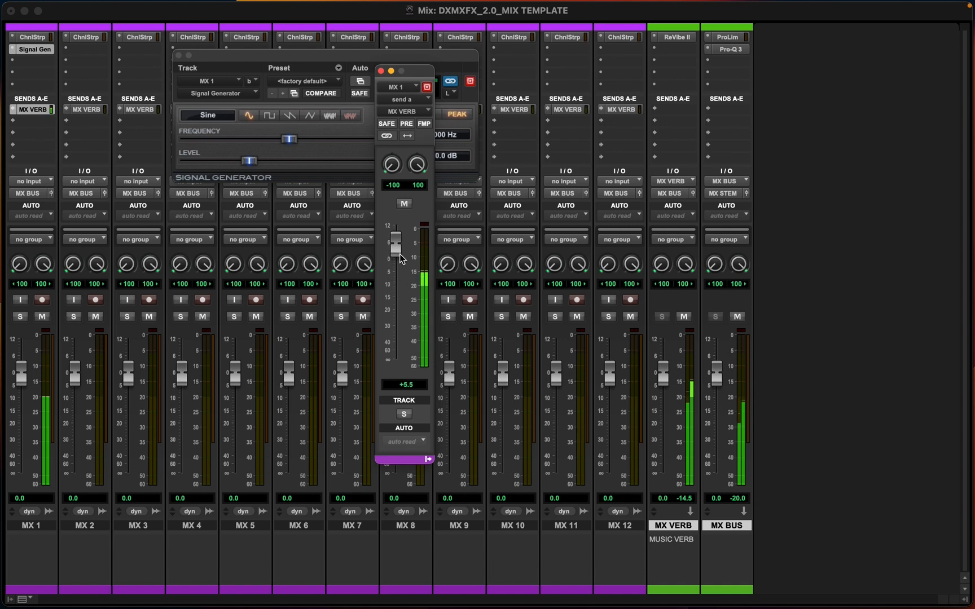
{"action": "left_click_drag", "start_coordinate": [398, 270], "coordinate": [391, 404]}
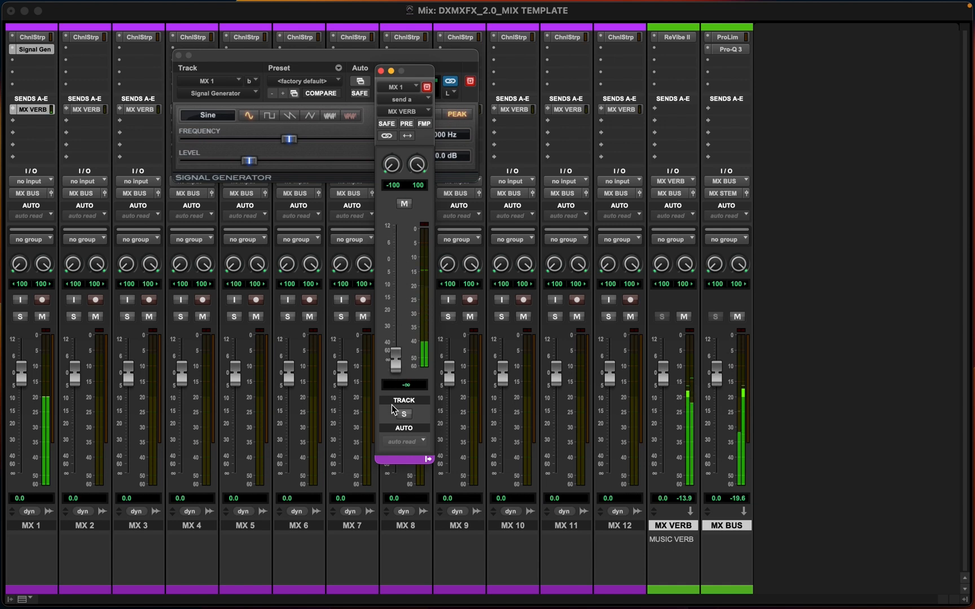
{"action": "left_click", "coordinate": [381, 71]}
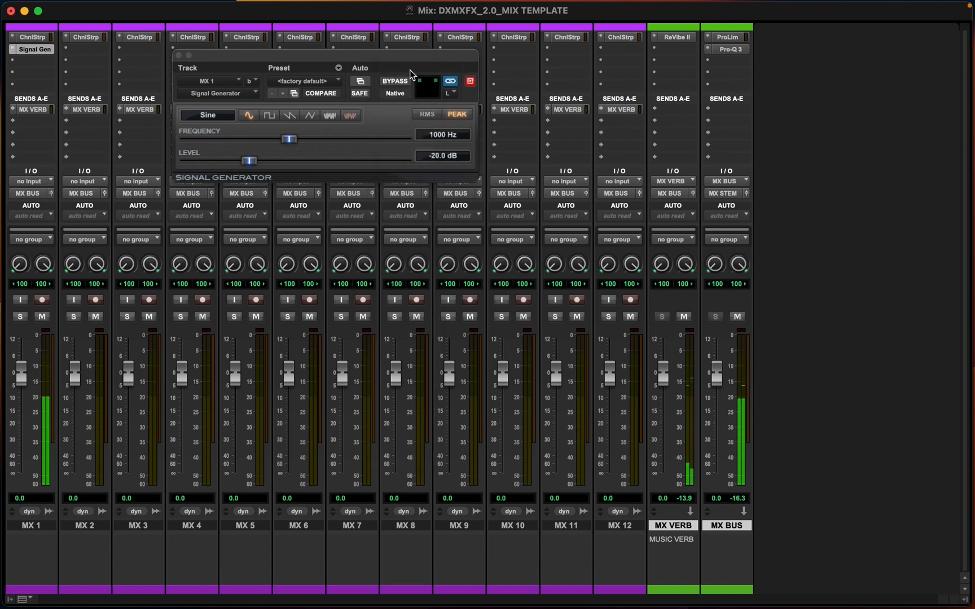
Remove the Signal Generator insert from MX 1
{"action": "left_click", "coordinate": [35, 50]}
{"action": "left_click", "coordinate": [16, 54]}
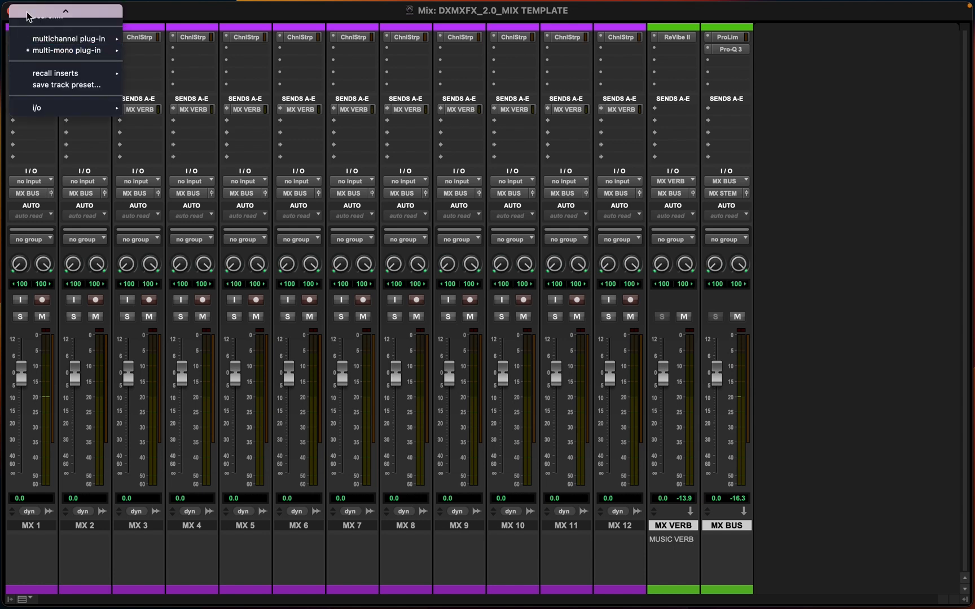
{"action": "left_click", "coordinate": [32, 11]}
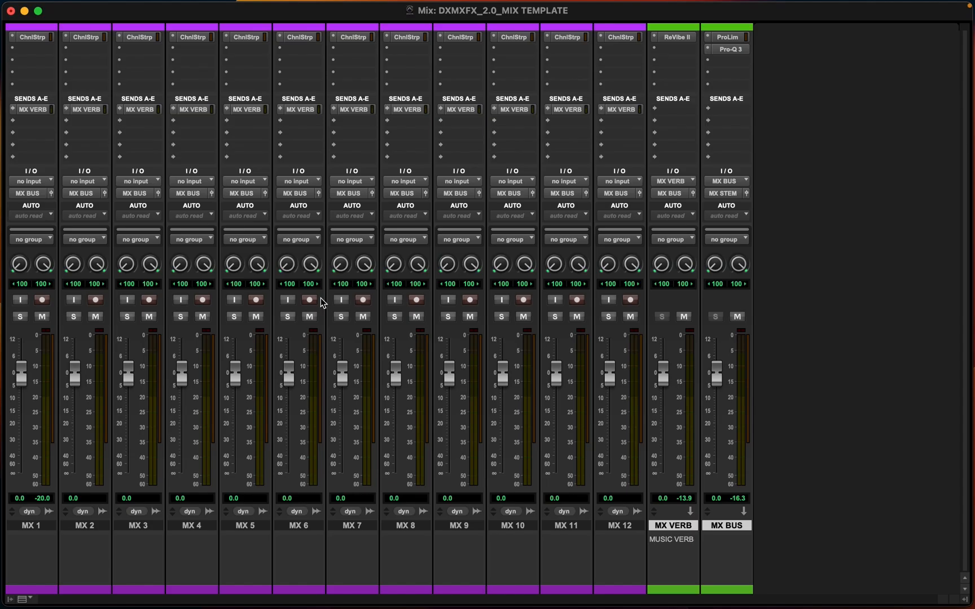
Open the Memory Locations window in the Edit window and recall the DX and MX locations
{"action": "key", "text": "super+equal"}
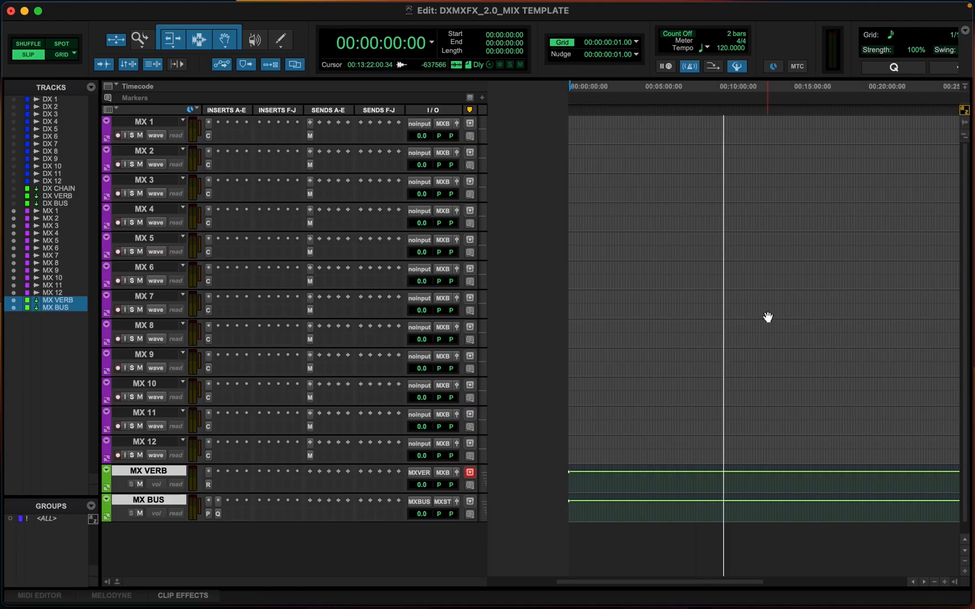
{"action": "key", "text": "super+5"}
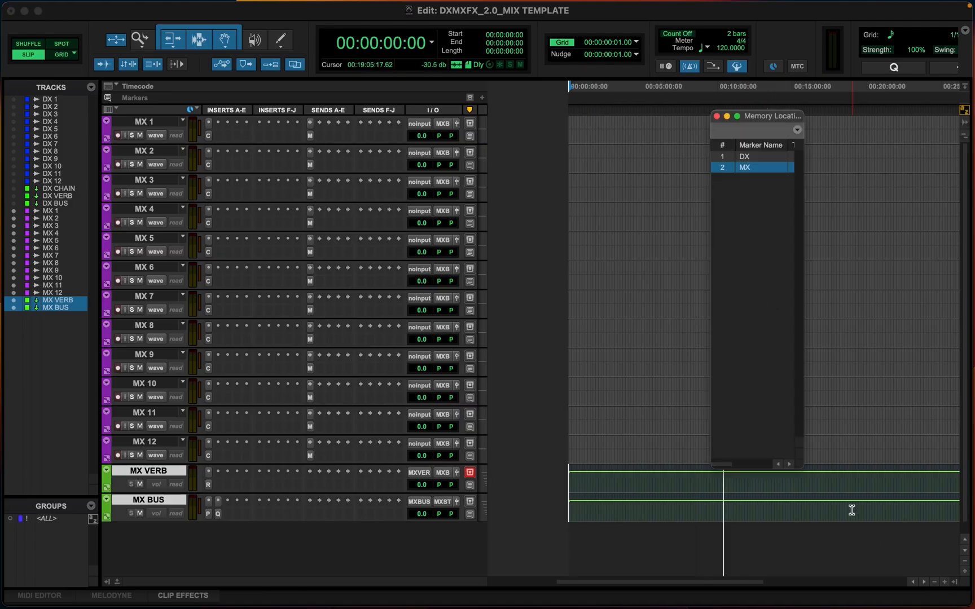
{"action": "left_click_drag", "start_coordinate": [803, 465], "coordinate": [869, 501]}
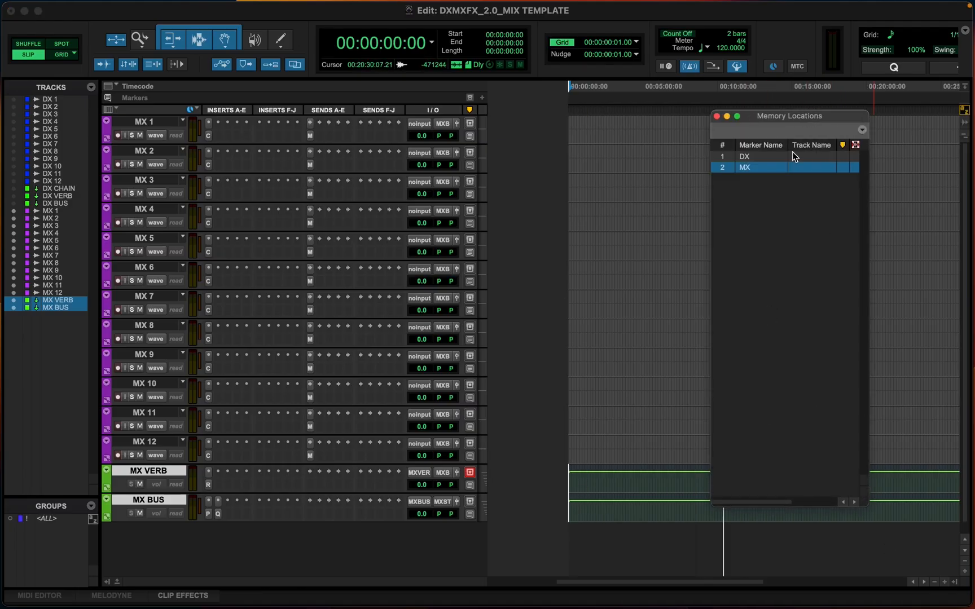
{"action": "left_click", "coordinate": [752, 161]}
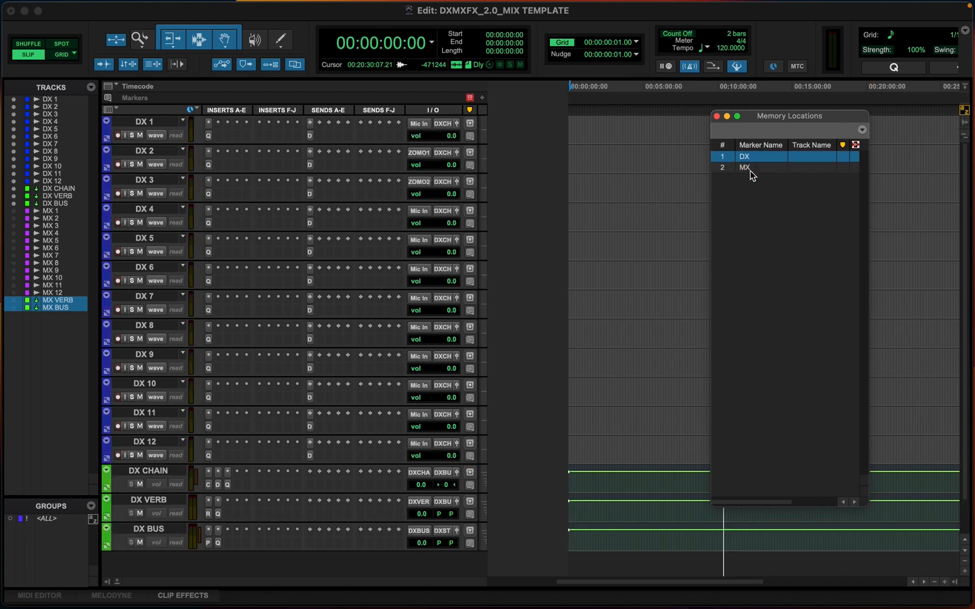
{"action": "left_click", "coordinate": [749, 169]}
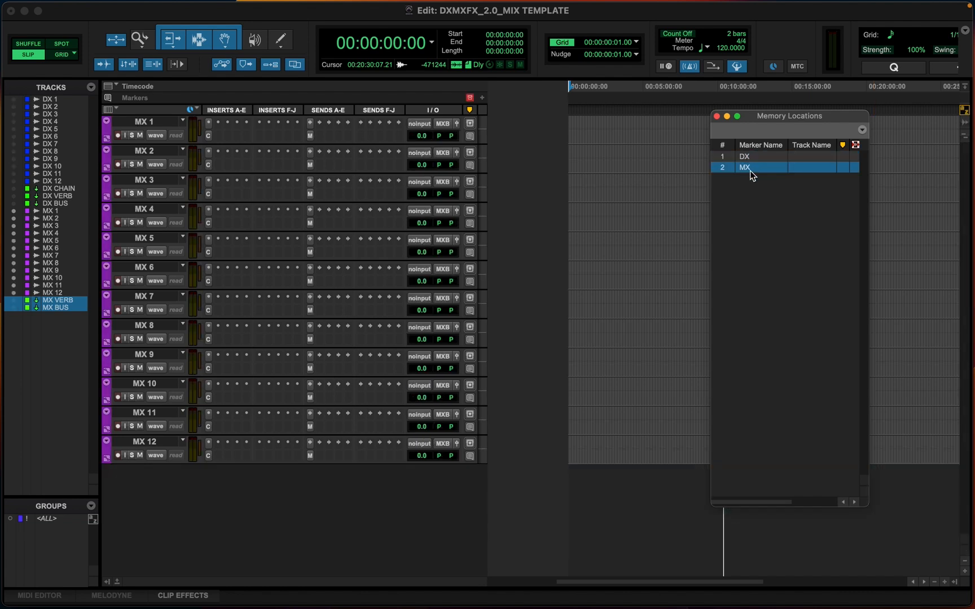
Show the MX VERB and MX BUS tracks and re-save the MX memory location with their visibility
{"action": "left_click", "coordinate": [18, 301]}
{"action": "left_click", "coordinate": [17, 309]}
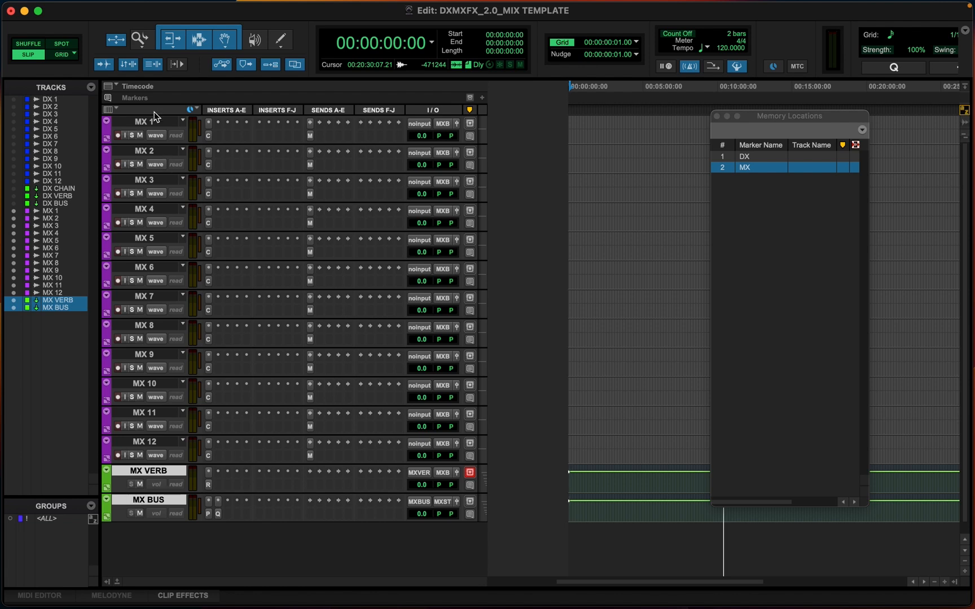
{"action": "left_click", "coordinate": [823, 118]}
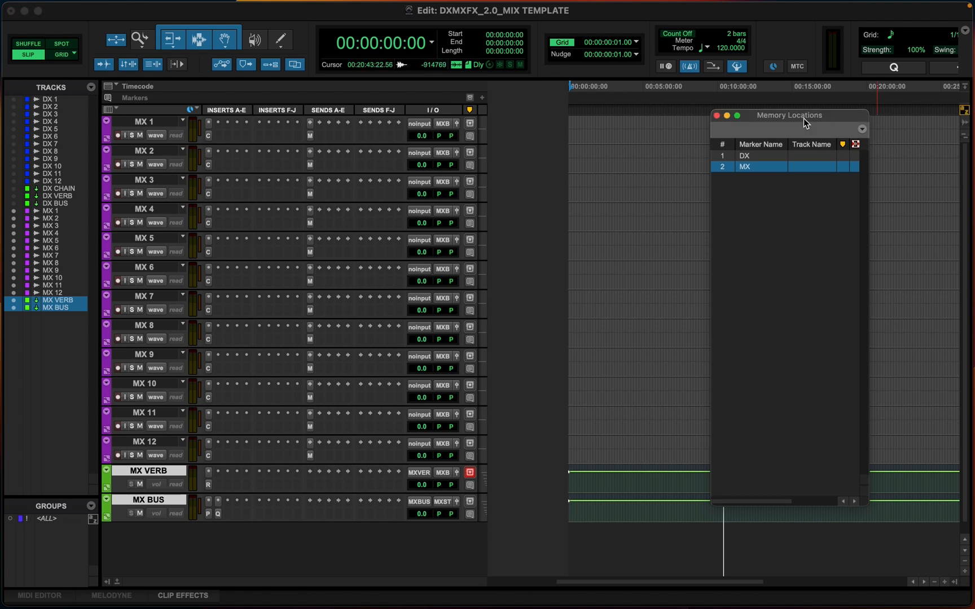
{"action": "left_click", "coordinate": [863, 131]}
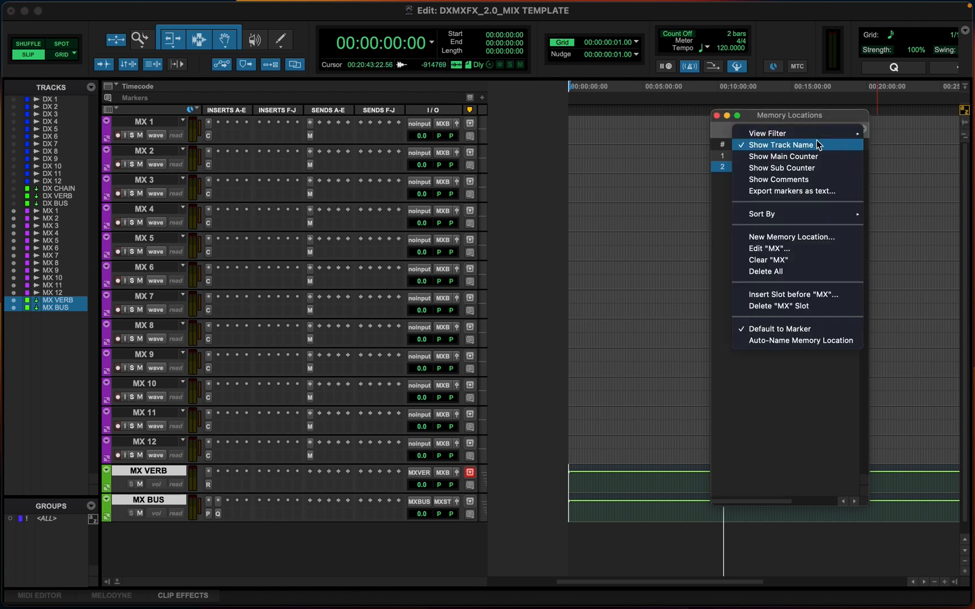
{"action": "left_click", "coordinate": [758, 249]}
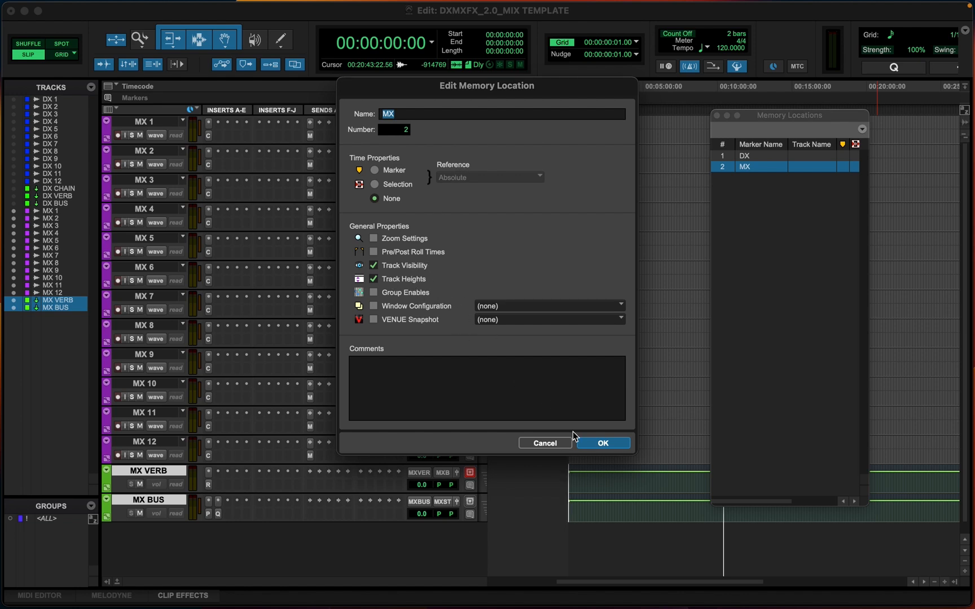
{"action": "left_click", "coordinate": [603, 443]}
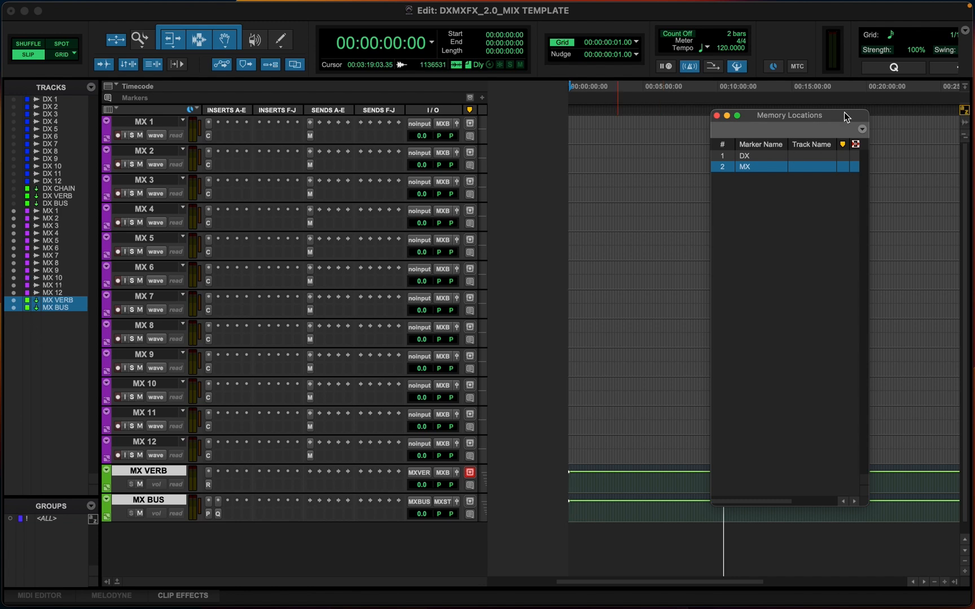
Close the Memory Locations window and hide all MX tracks from MX 1 through MX BUS
{"action": "left_click", "coordinate": [716, 116]}
{"action": "scroll", "coordinate": [157, 389], "scroll_direction": "down", "scroll_amount": 1}
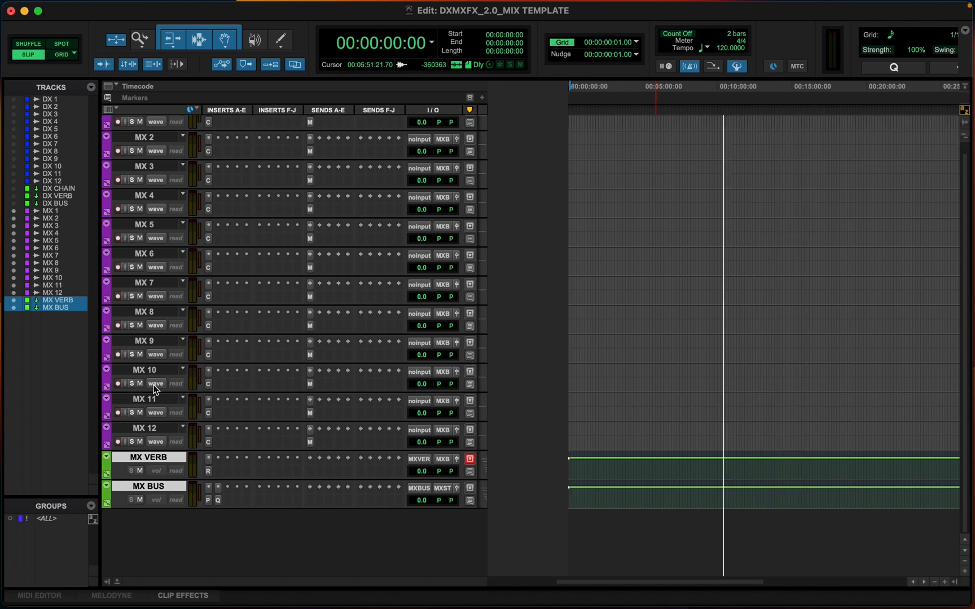
{"action": "scroll", "coordinate": [167, 194], "scroll_direction": "up", "scroll_amount": 1}
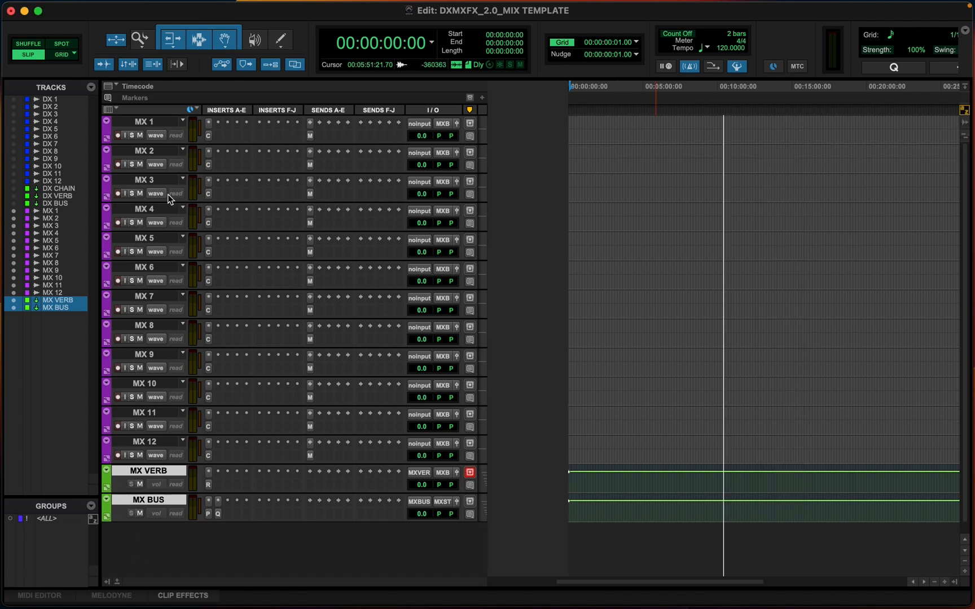
{"action": "left_click", "coordinate": [153, 121]}
{"action": "left_click", "coordinate": [156, 506], "text": "shift"}
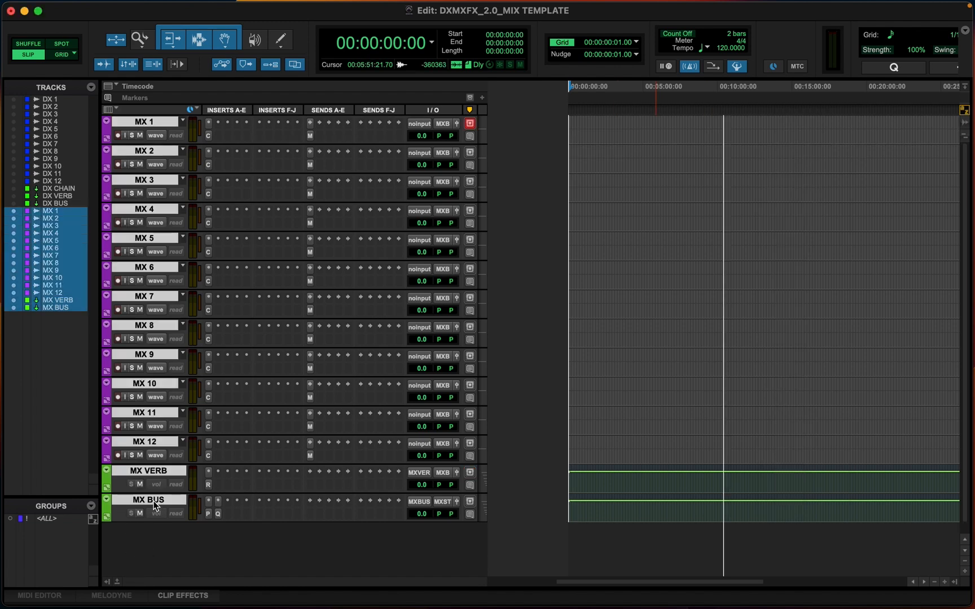
{"action": "right_click", "coordinate": [156, 501]}
{"action": "left_click", "coordinate": [201, 505]}
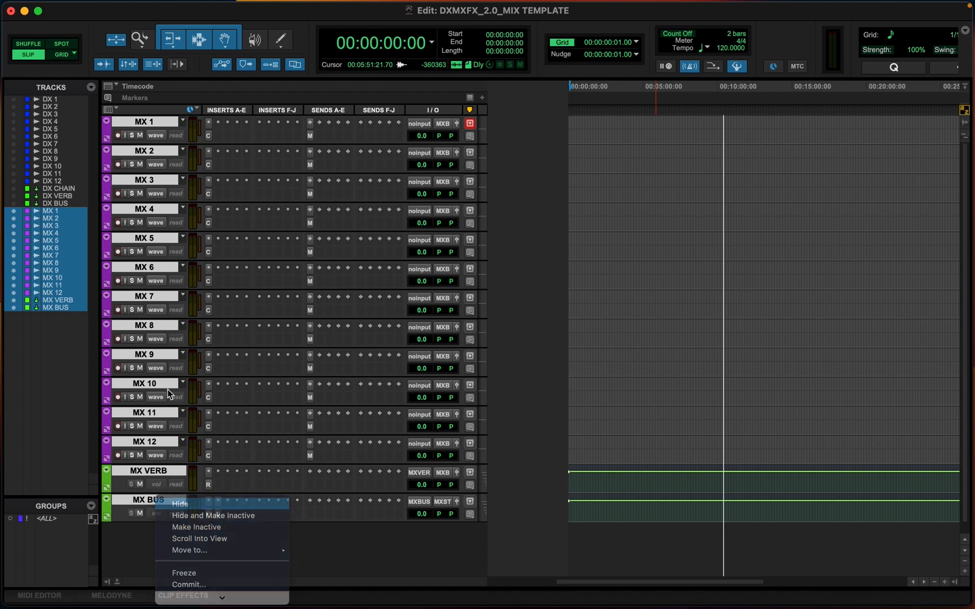
Create 8 mono audio tracks named FX and 8 stereo audio tracks named FX ST
{"action": "key", "text": "super+shift+n"}
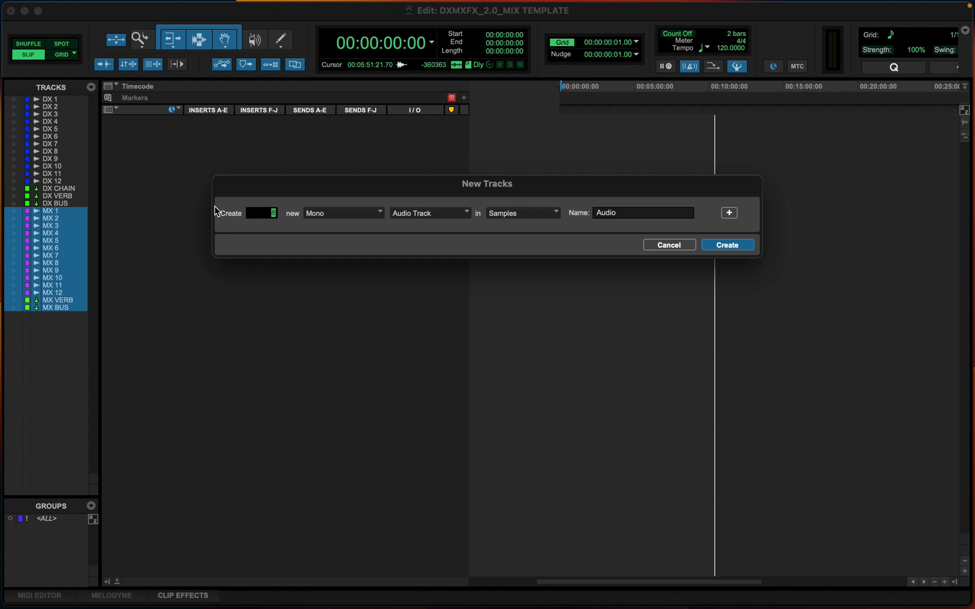
{"action": "key", "text": "super+shift+Down"}
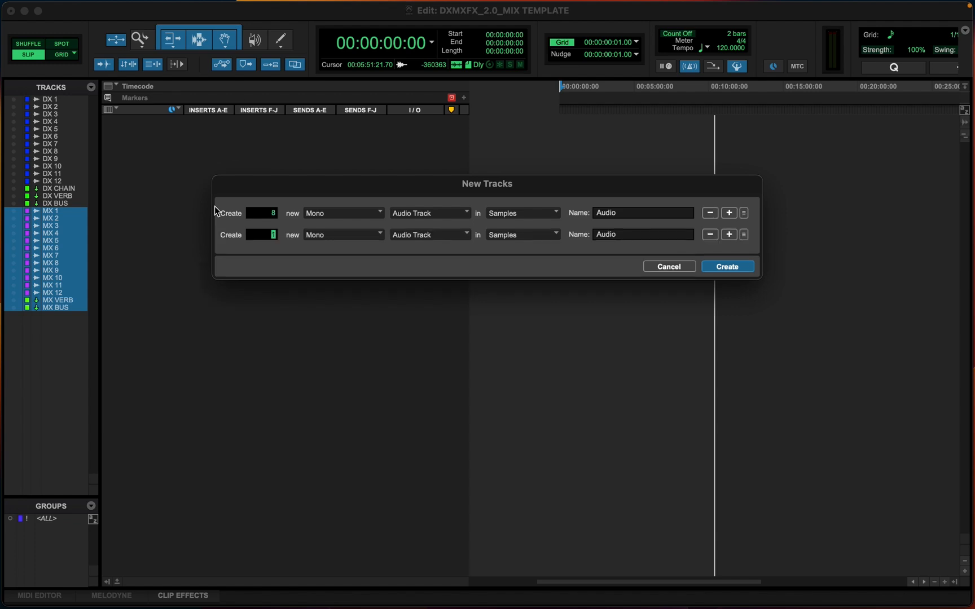
{"action": "key", "text": "super+Right"}
{"action": "double_click", "coordinate": [628, 215]}
{"action": "type", "text": "FX"}
{"action": "double_click", "coordinate": [626, 236]}
{"action": "type", "text": "FX ST"}
{"action": "left_click", "coordinate": [728, 267]}
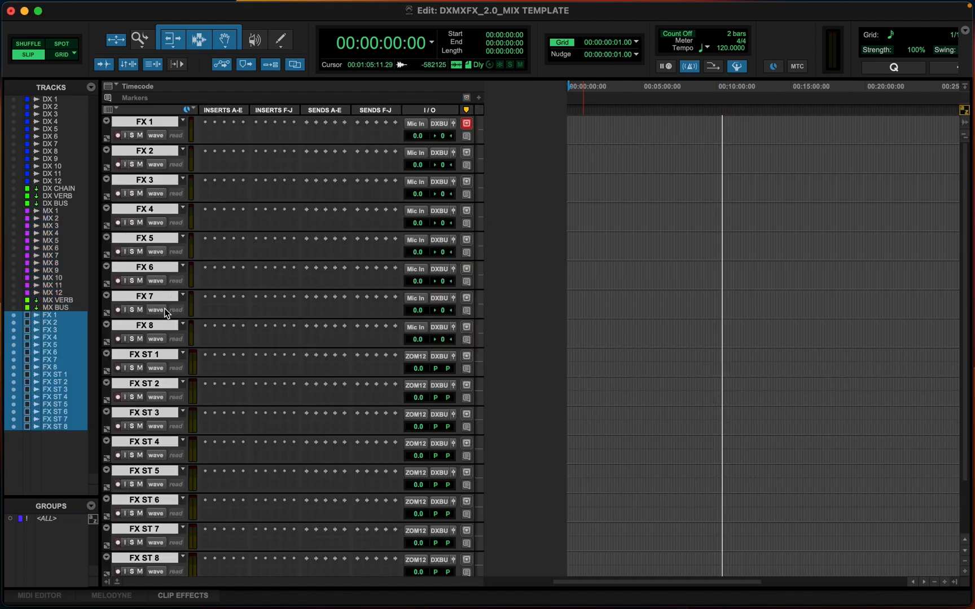
Color all the new FX and FX ST tracks red
{"action": "scroll", "coordinate": [169, 354], "scroll_direction": "down", "scroll_amount": 2}
{"action": "scroll", "coordinate": [170, 354], "scroll_direction": "down", "scroll_amount": 1}
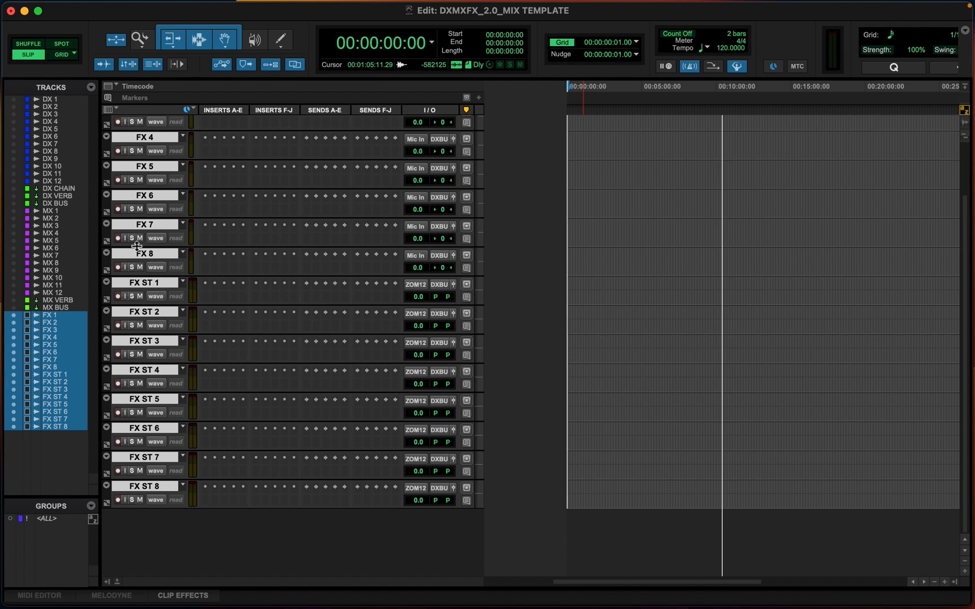
{"action": "double_click", "coordinate": [109, 233]}
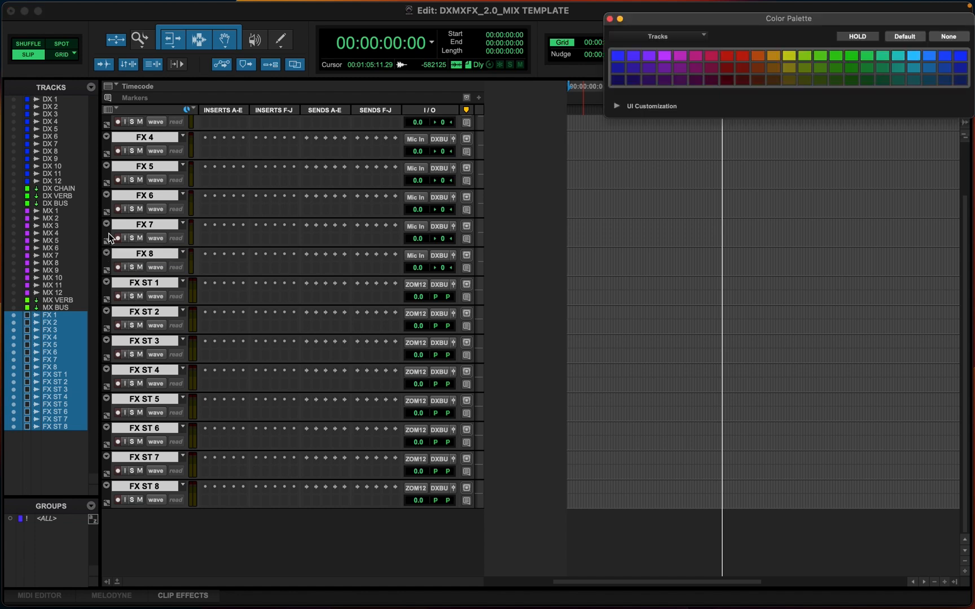
{"action": "left_click", "coordinate": [728, 56]}
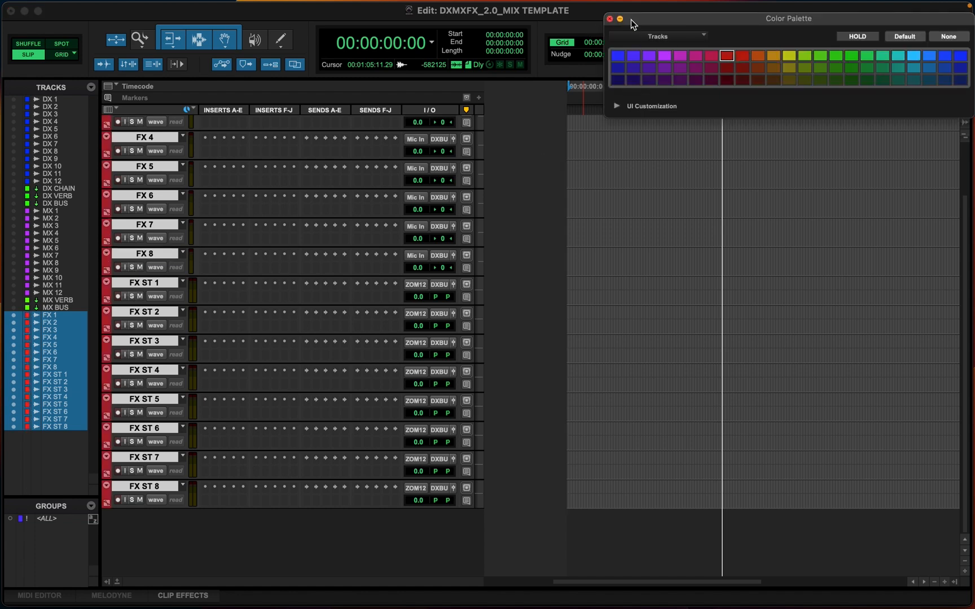
{"action": "left_click", "coordinate": [609, 19]}
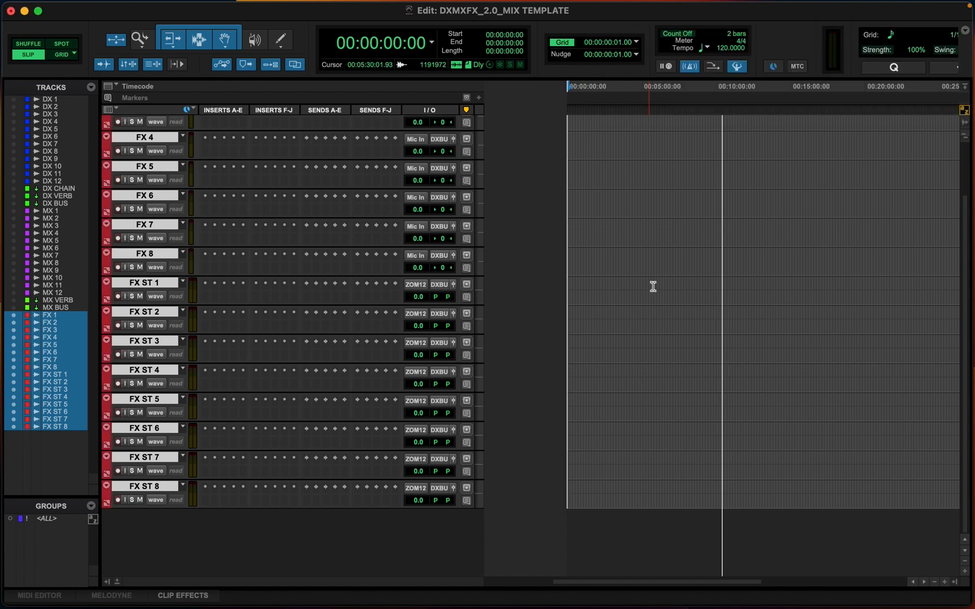
Inspect the new FX and FX ST tracks in the Mix window
{"action": "scroll", "coordinate": [653, 290], "scroll_direction": "up", "scroll_amount": 3}
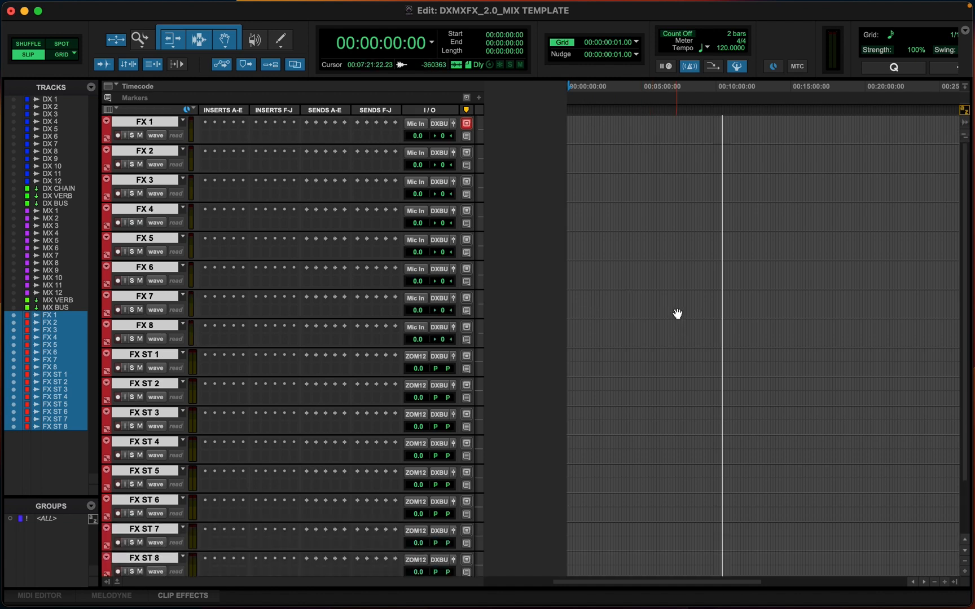
{"action": "key", "text": "super+equal"}
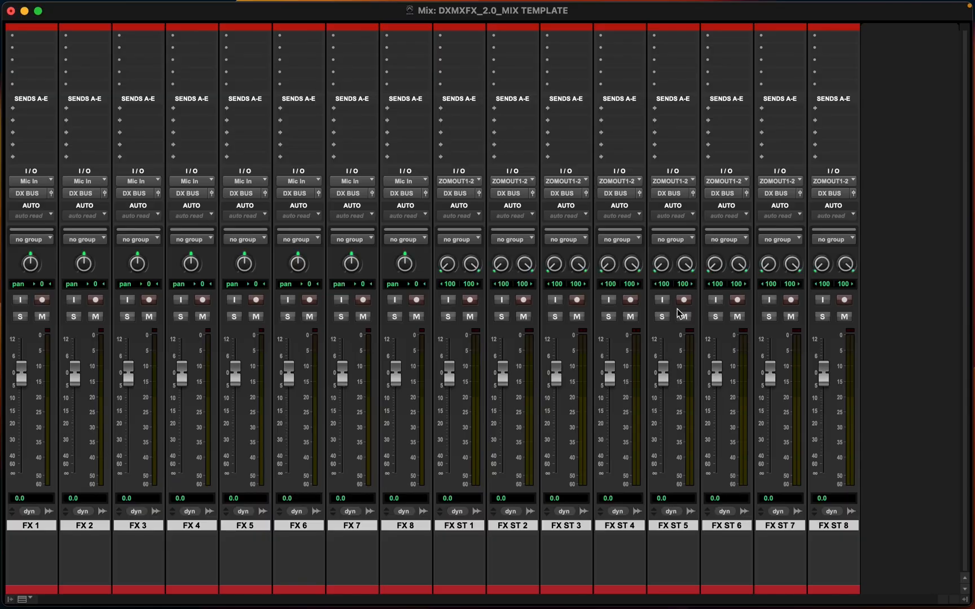
{"action": "left_click", "coordinate": [822, 528]}
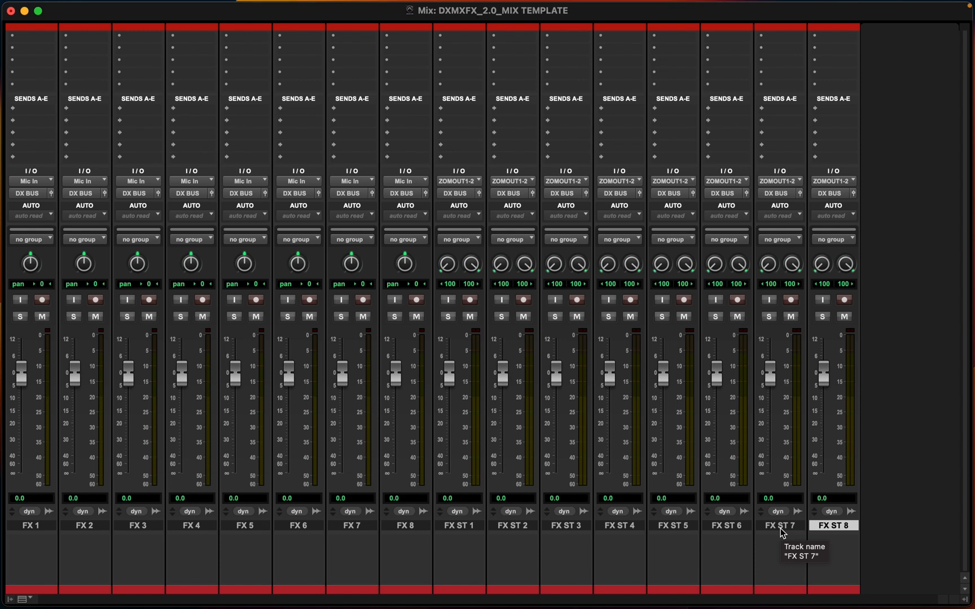
{"action": "left_click", "coordinate": [736, 527]}
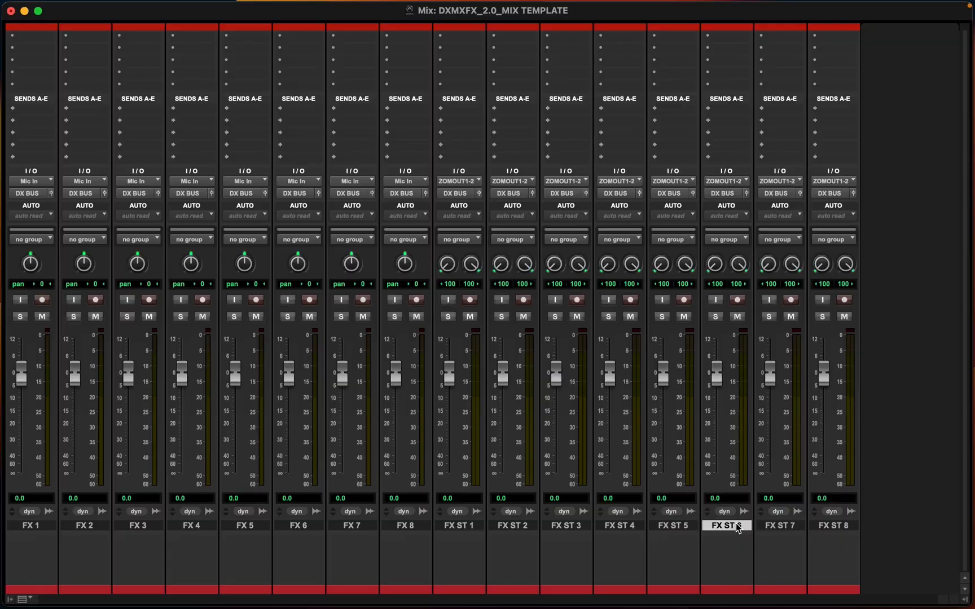
{"action": "key", "text": "super+equal"}
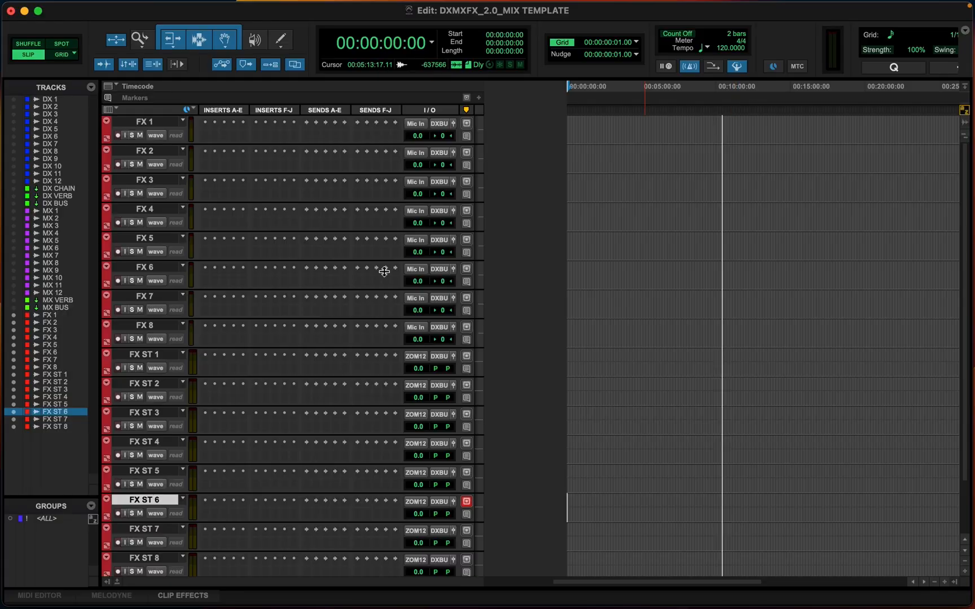
Rename FX 1 to A FX 1 and FX 2 to A FX 2
{"action": "double_click", "coordinate": [145, 121]}
{"action": "type", "text": "AFX 1"}
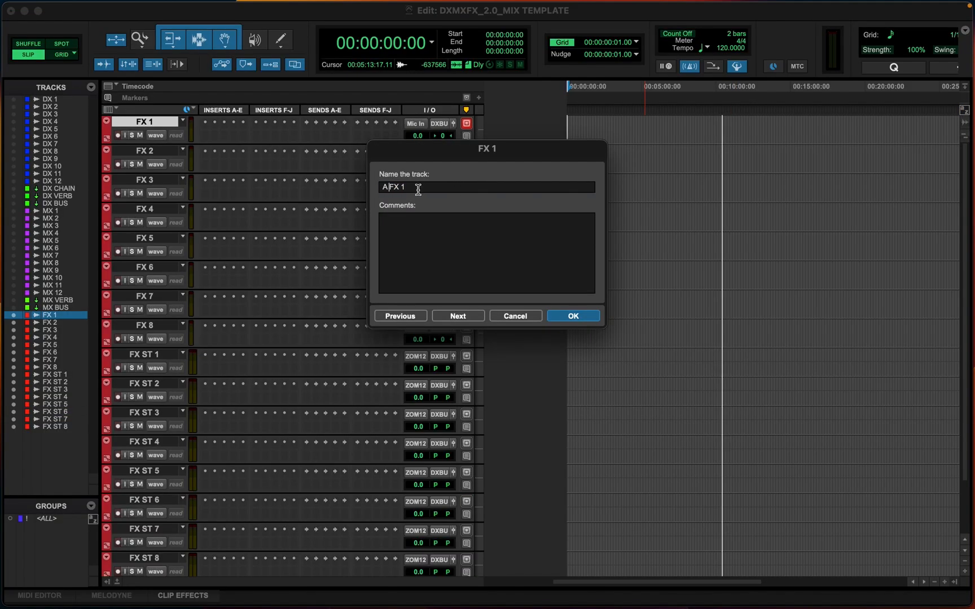
{"action": "left_click_drag", "start_coordinate": [387, 187], "coordinate": [362, 188]}
{"action": "type", "text": "A"}
{"action": "key", "text": "super+Right"}
{"action": "key", "text": "Left"}
{"action": "type", "text": "A"}
{"action": "key", "text": "Return"}
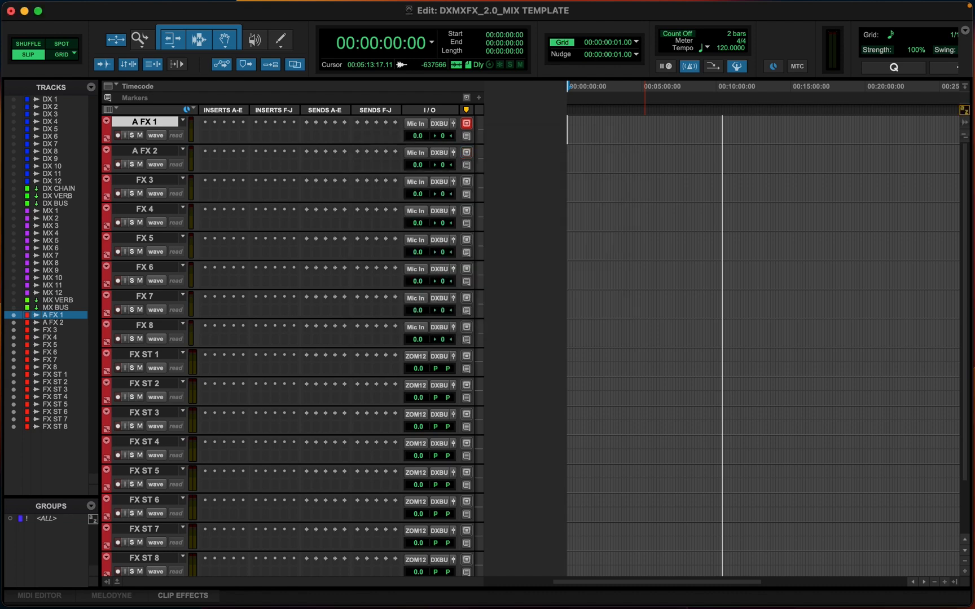
Delete all the selected FX and FX ST tracks
{"action": "scroll", "coordinate": [322, 299], "scroll_direction": "down", "scroll_amount": 5}
{"action": "left_click", "coordinate": [153, 488], "text": "shift"}
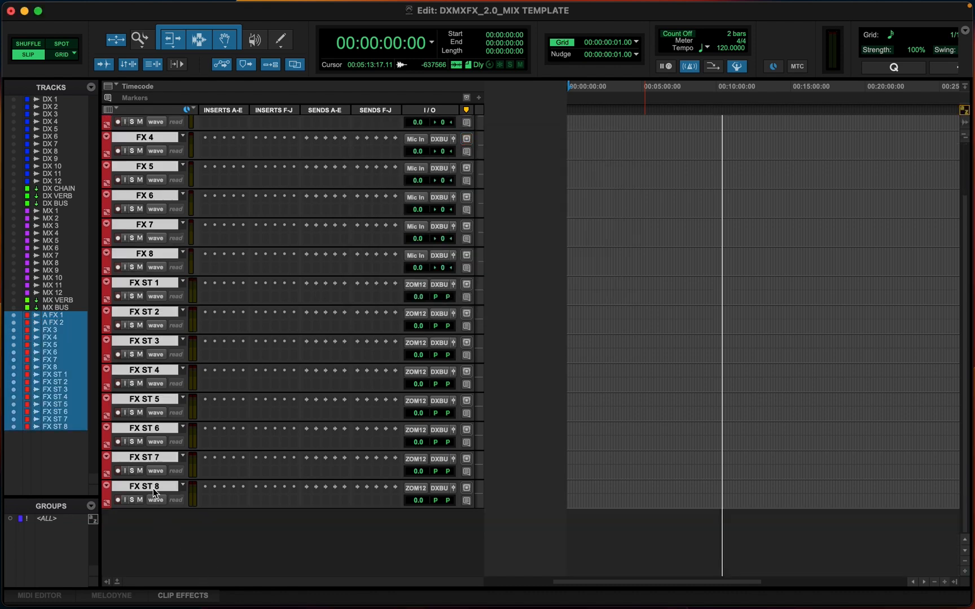
{"action": "right_click", "coordinate": [153, 489]}
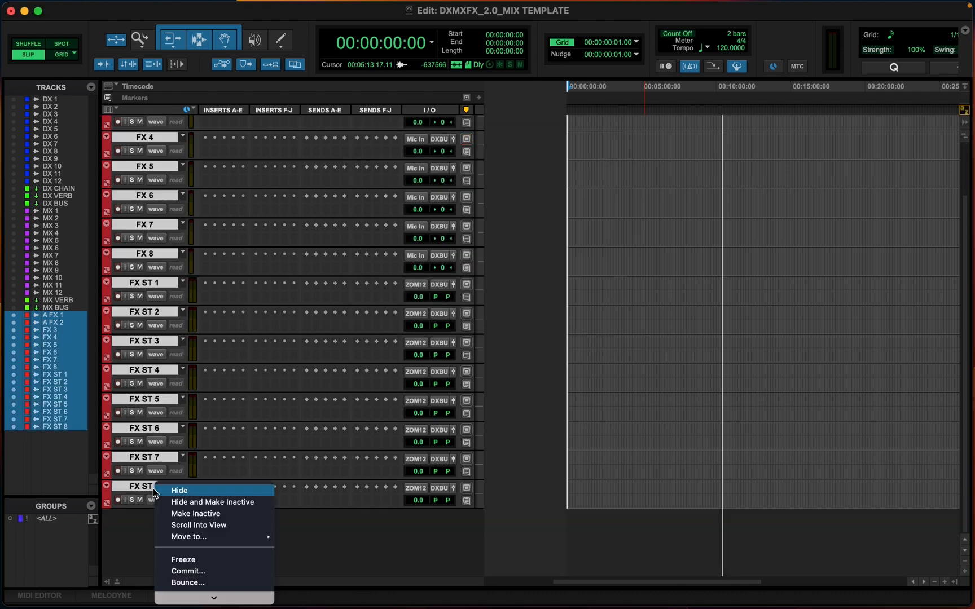
{"action": "left_click", "coordinate": [196, 594]}
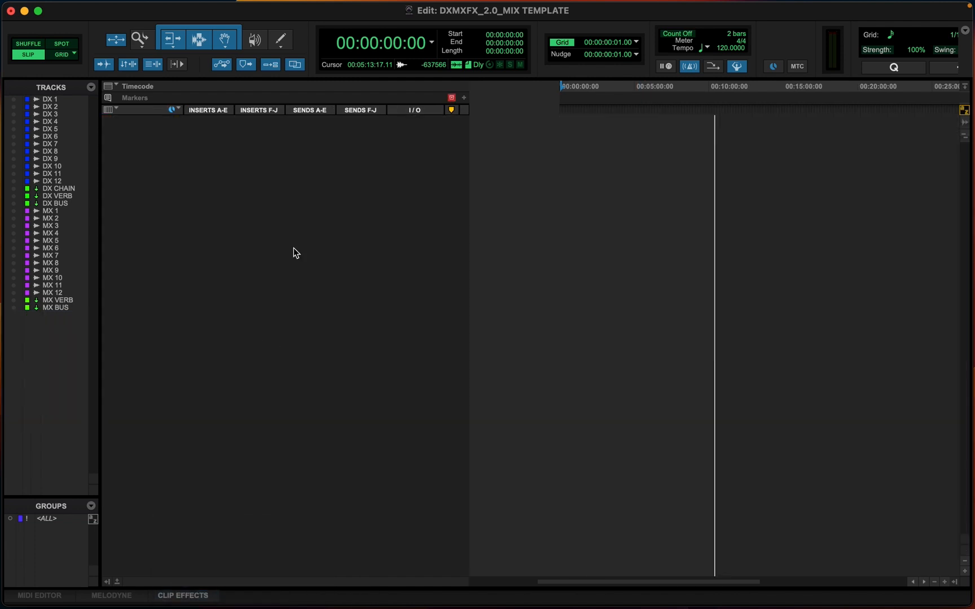
Create 8 mono audio tracks named A FX and 8 stereo audio tracks named A FX ST
{"action": "key", "text": "super+shift+n"}
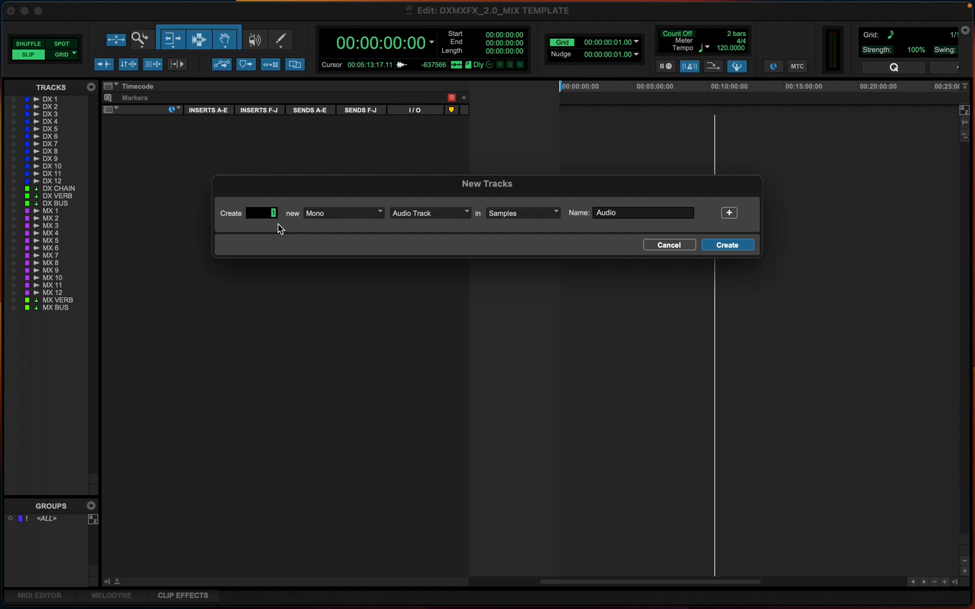
{"action": "key", "text": "super+shift+Down"}
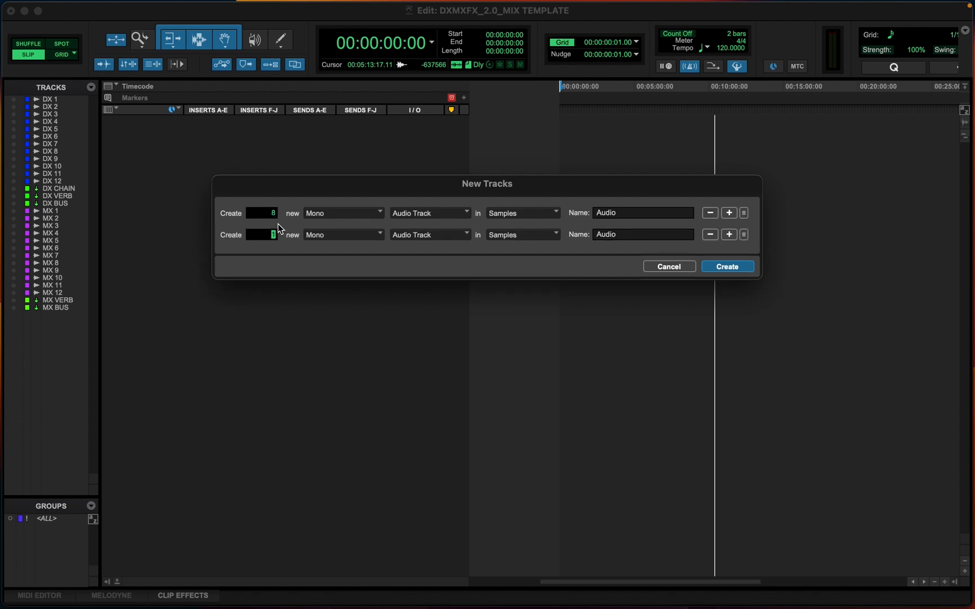
{"action": "type", "text": "8"}
{"action": "key", "text": "super+Right"}
{"action": "double_click", "coordinate": [627, 212]}
{"action": "type", "text": "A FX"}
{"action": "left_click_drag", "start_coordinate": [627, 234], "coordinate": [596, 234]}
{"action": "type", "text": "A FX ST"}
{"action": "key", "text": "Return"}
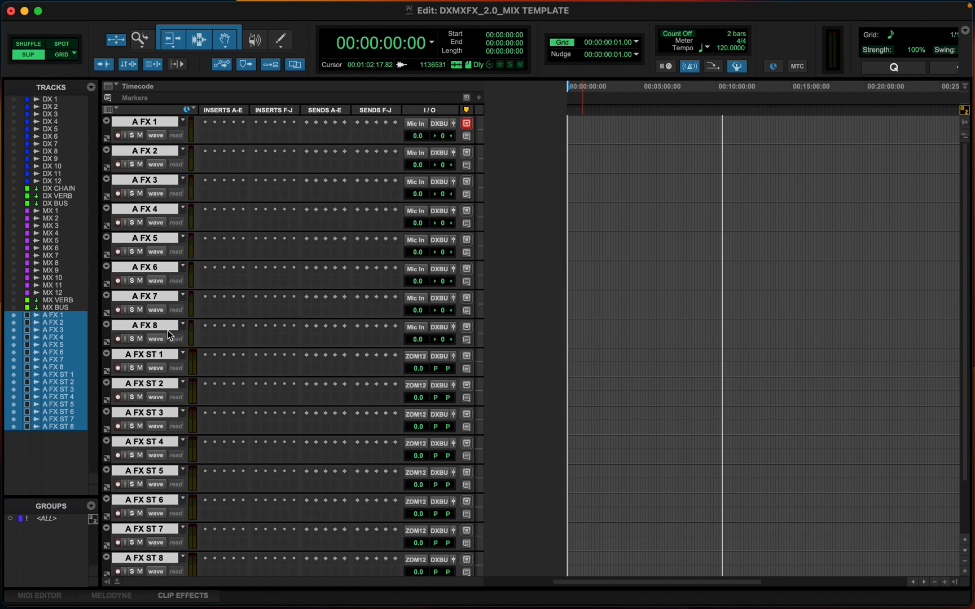
Color all the A FX and A FX ST tracks red
{"action": "scroll", "coordinate": [142, 364], "scroll_direction": "down", "scroll_amount": 3}
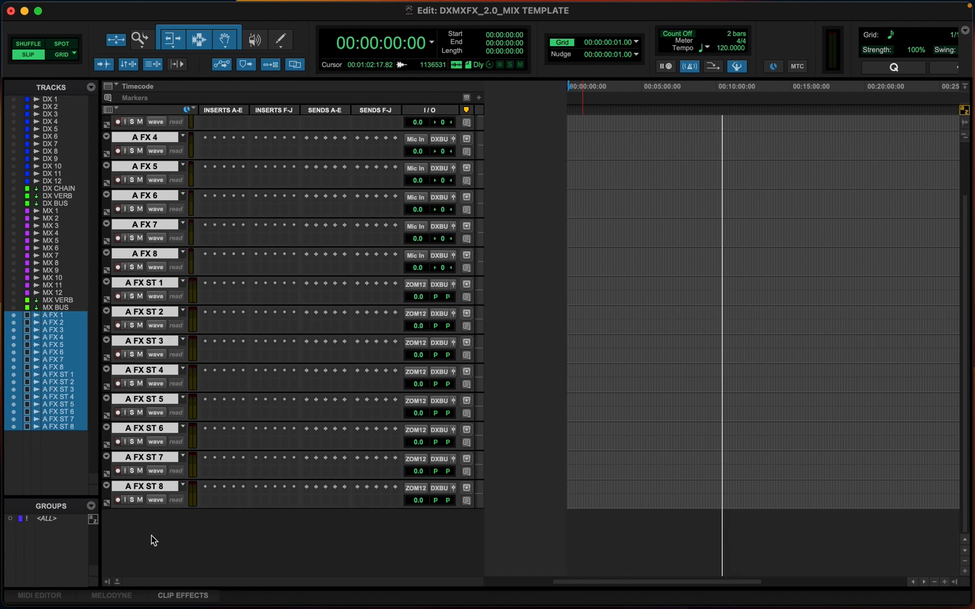
{"action": "double_click", "coordinate": [107, 149]}
{"action": "left_click", "coordinate": [679, 56]}
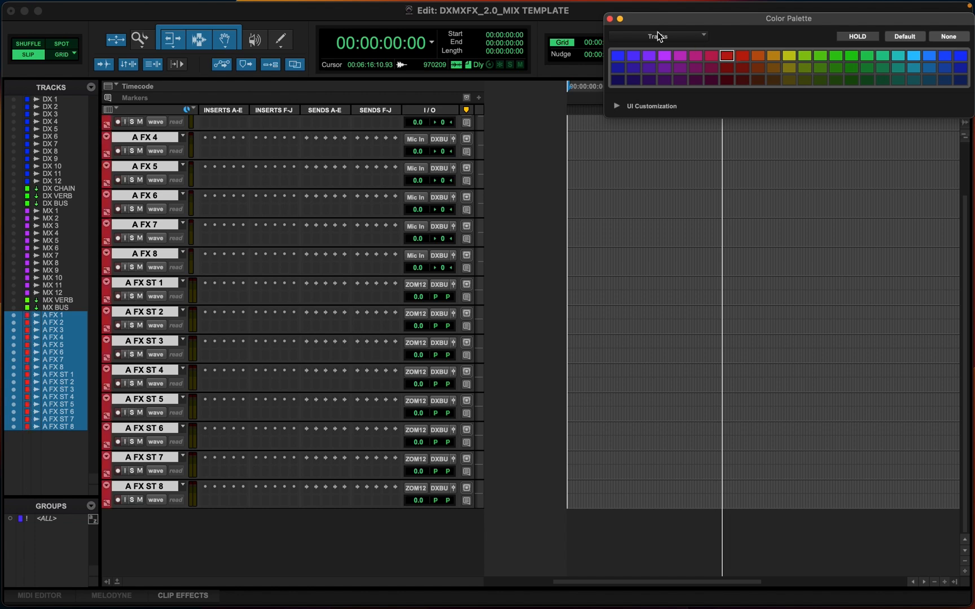
{"action": "left_click", "coordinate": [725, 56]}
{"action": "left_click", "coordinate": [610, 19]}
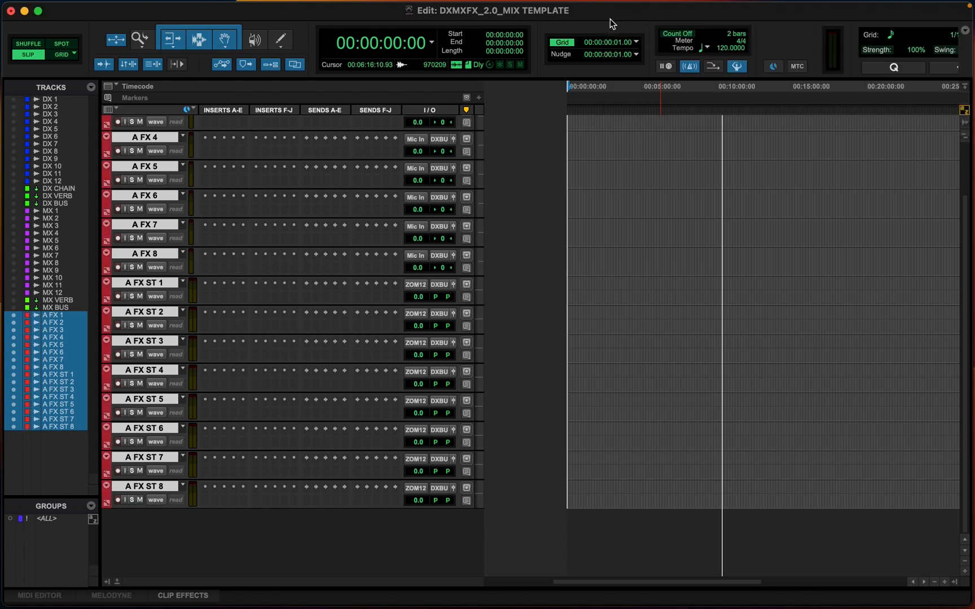
Create two stereo aux input tracks named FX VERB and FX BUS after A FX ST 8
{"action": "left_click", "coordinate": [144, 488]}
{"action": "key", "text": "super+shift+n"}
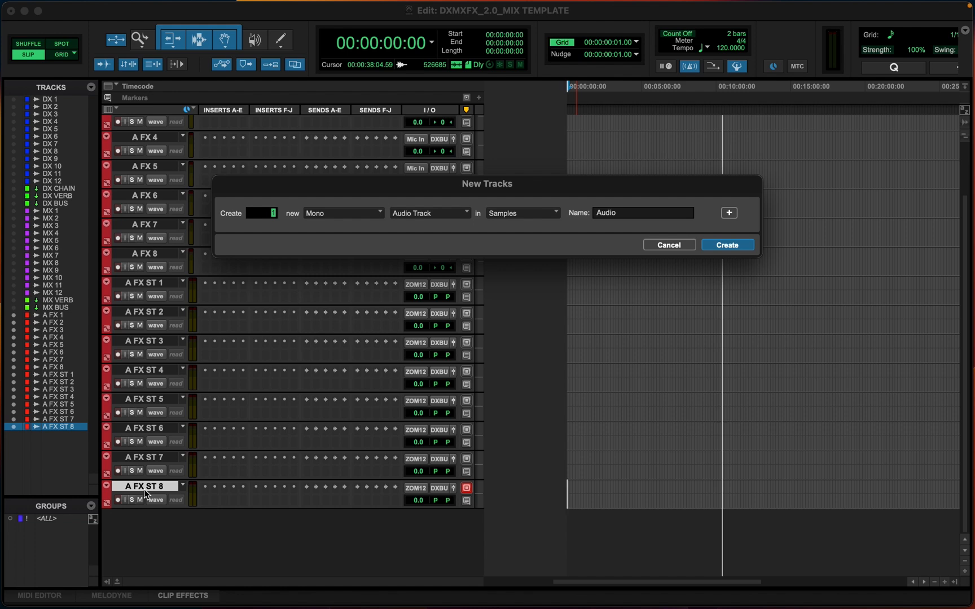
{"action": "key", "text": "super+Down"}
{"action": "key", "text": "super+Right"}
{"action": "key", "text": "super+shift+Down"}
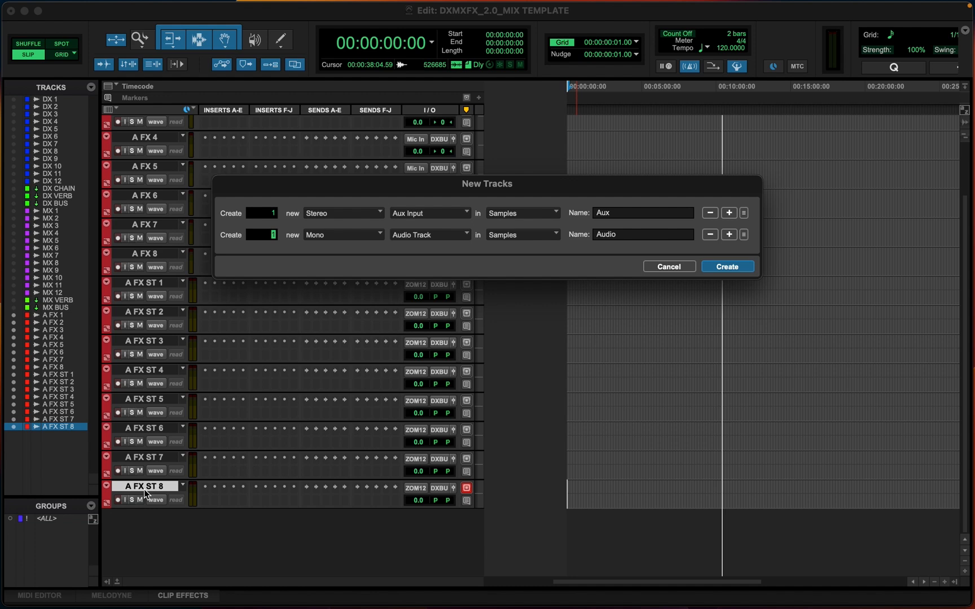
{"action": "key", "text": "super+Right"}
{"action": "key", "text": "super+Down"}
{"action": "double_click", "coordinate": [620, 211]}
{"action": "type", "text": "FX VERB"}
{"action": "double_click", "coordinate": [621, 234]}
{"action": "type", "text": "F"}
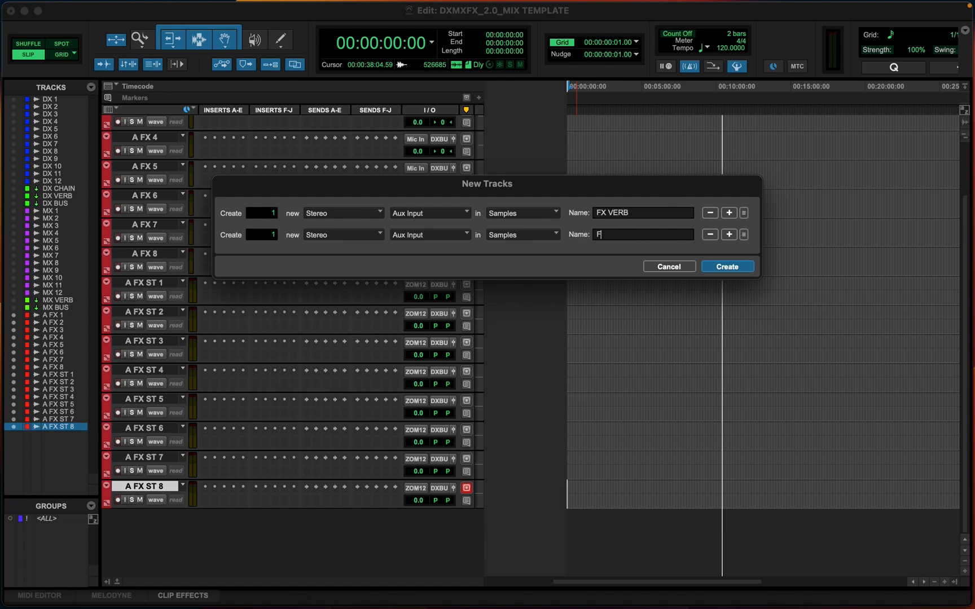
{"action": "type", "text": "X VE"}
{"action": "key", "text": "BackSpace"}
{"action": "key", "text": "BackSpace"}
{"action": "type", "text": "BUS"}
{"action": "key", "text": "Return"}
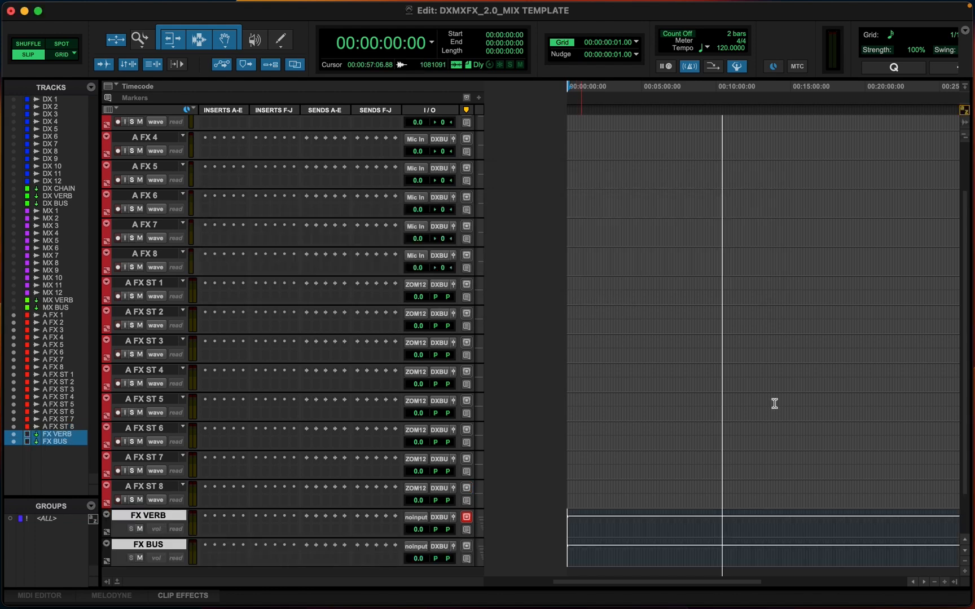
Color the FX VERB and FX BUS tracks green and view them in the Mix window
{"action": "double_click", "coordinate": [106, 466]}
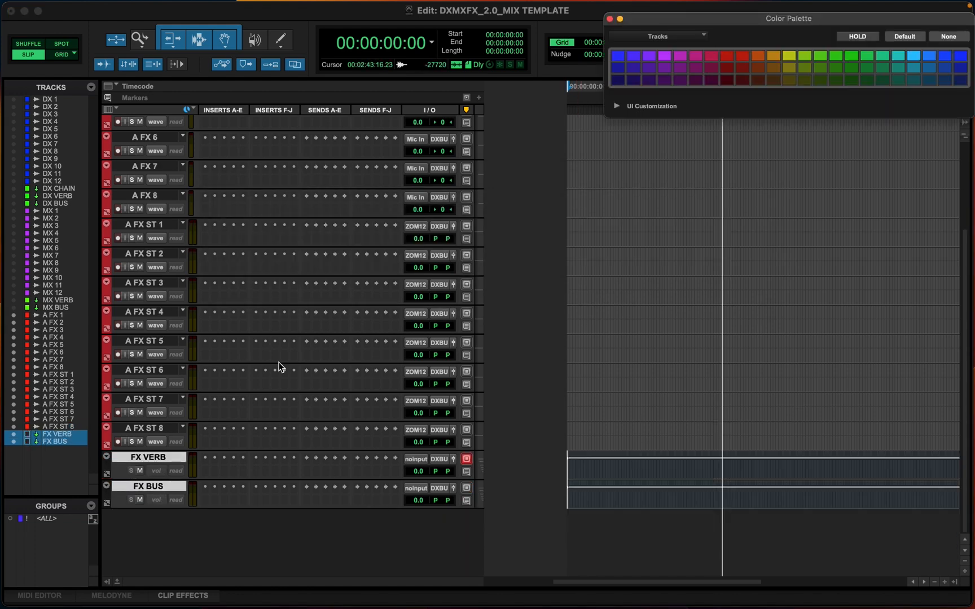
{"action": "left_click", "coordinate": [821, 56]}
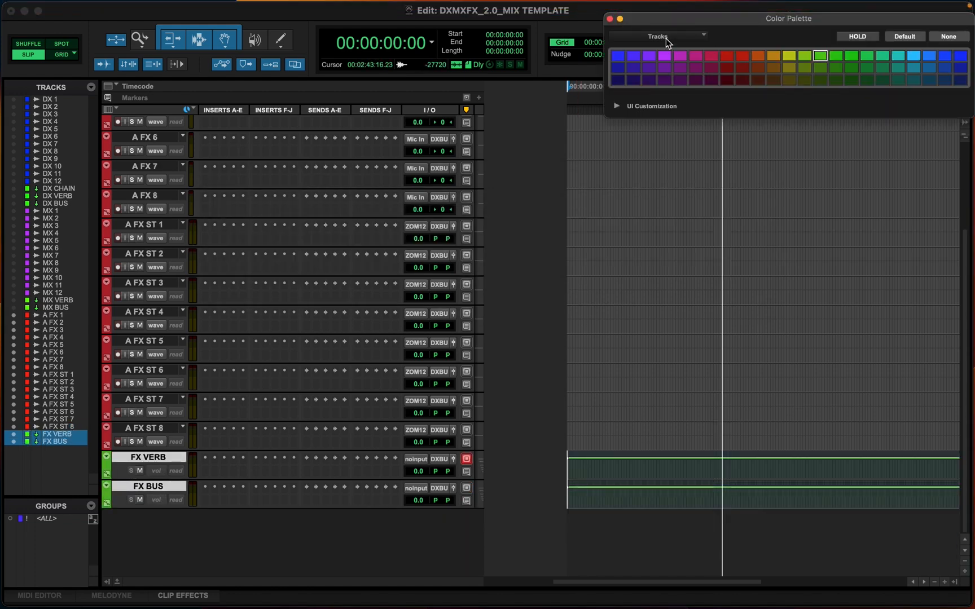
{"action": "left_click", "coordinate": [610, 19]}
{"action": "key", "text": "super+equal"}
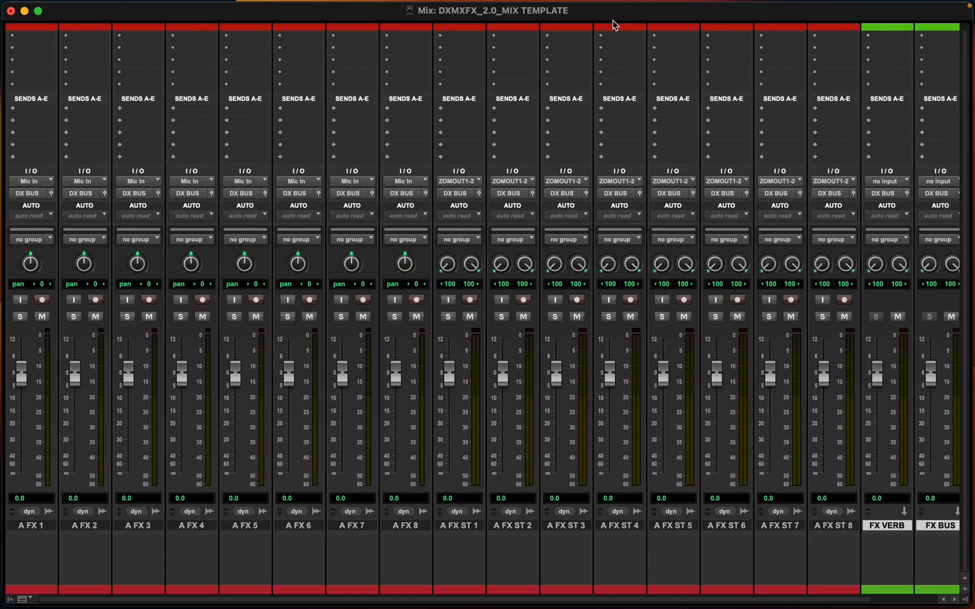
{"action": "scroll", "coordinate": [639, 307], "scroll_direction": "right", "scroll_amount": 5}
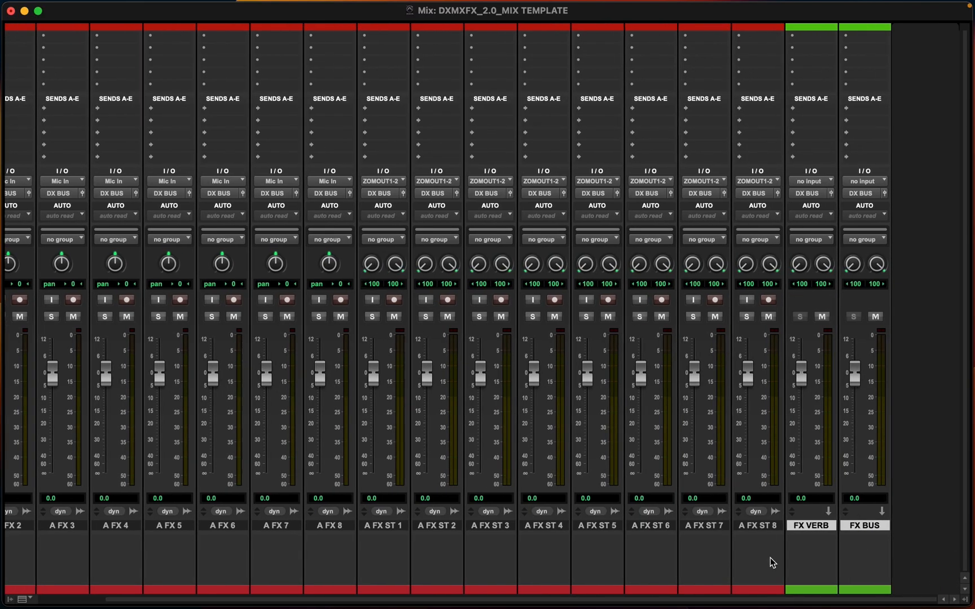
Select all A FX and A FX ST tracks and set their inputs to no input
{"action": "scroll", "coordinate": [822, 218], "scroll_direction": "up", "scroll_amount": 1}
{"action": "scroll", "coordinate": [731, 545], "scroll_direction": "left", "scroll_amount": 5}
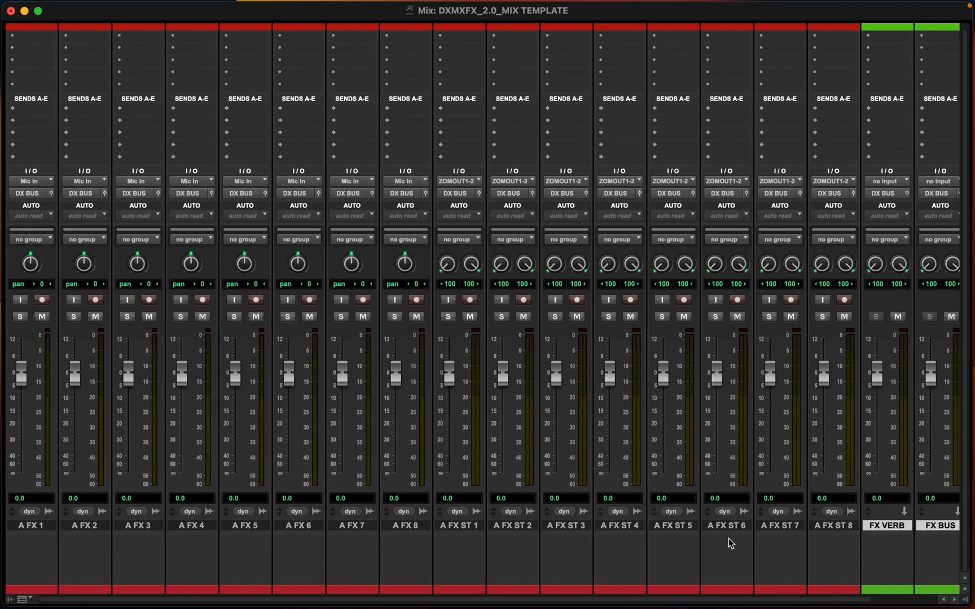
{"action": "left_click", "coordinate": [36, 528]}
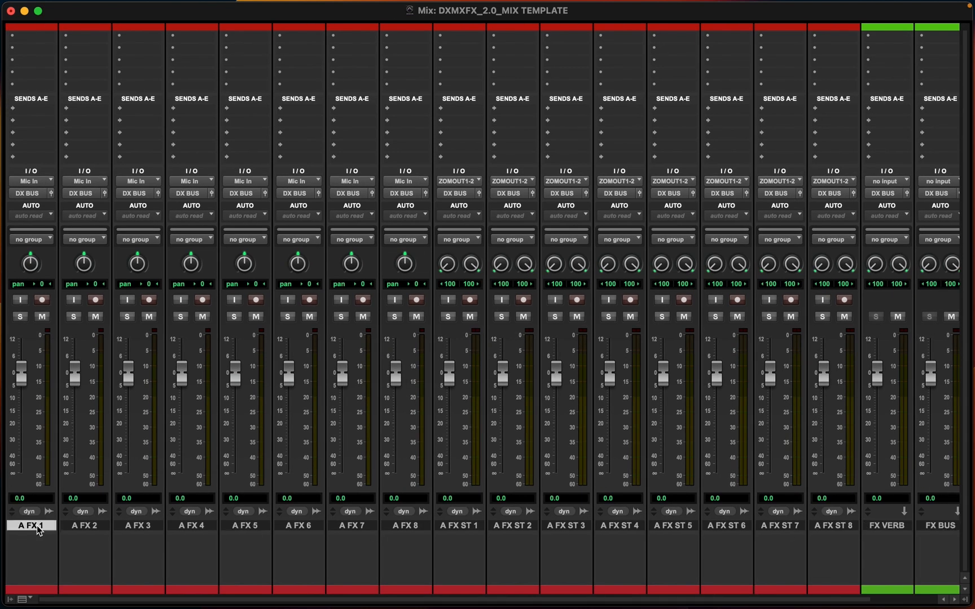
{"action": "left_click", "coordinate": [834, 531], "text": "shift"}
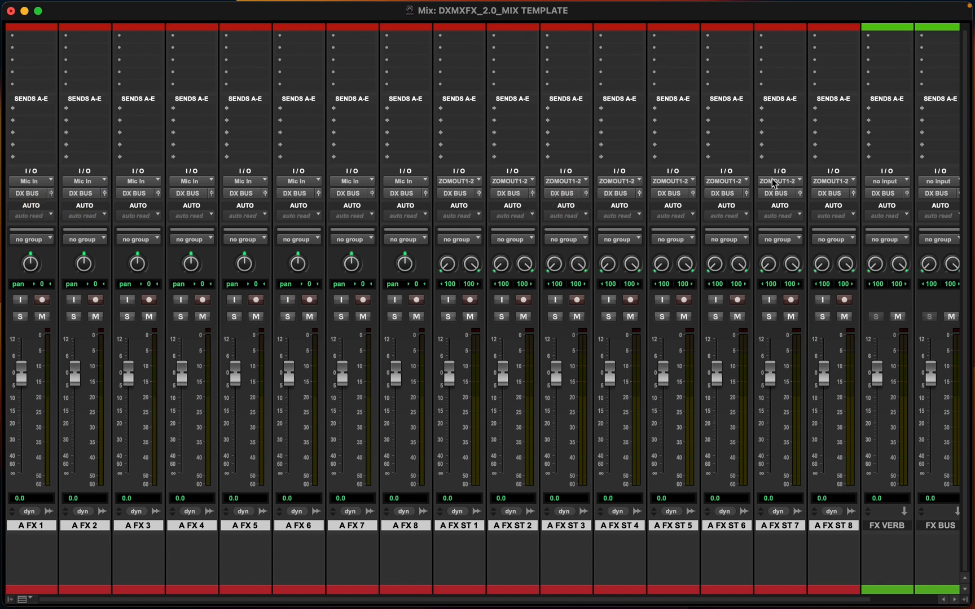
{"action": "left_click", "coordinate": [32, 180]}
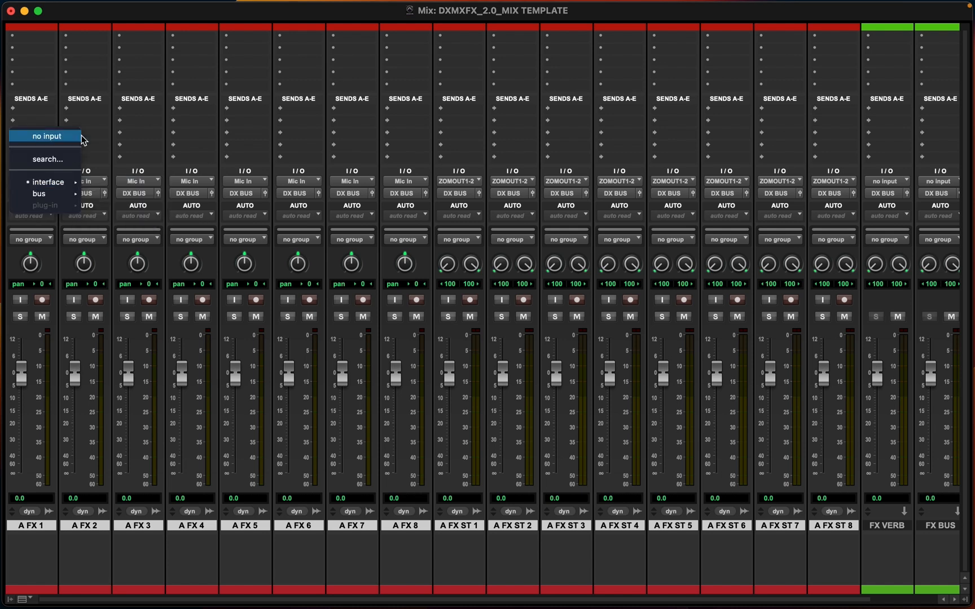
{"action": "key", "text": "Escape"}
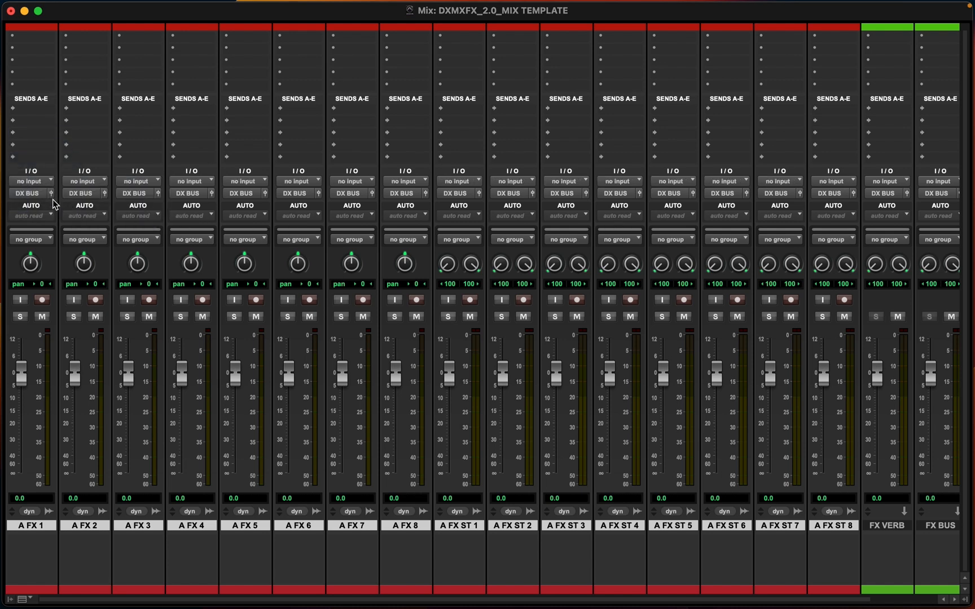
Route the outputs of all A FX and A FX ST tracks to FX BUS
{"action": "left_click", "coordinate": [17, 197]}
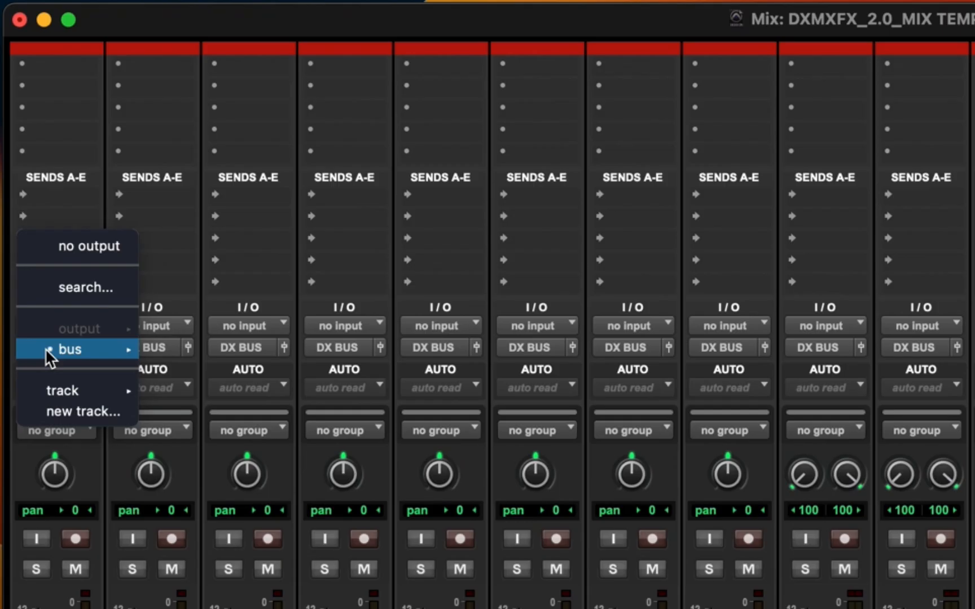
{"action": "mouse_move", "coordinate": [42, 195]}
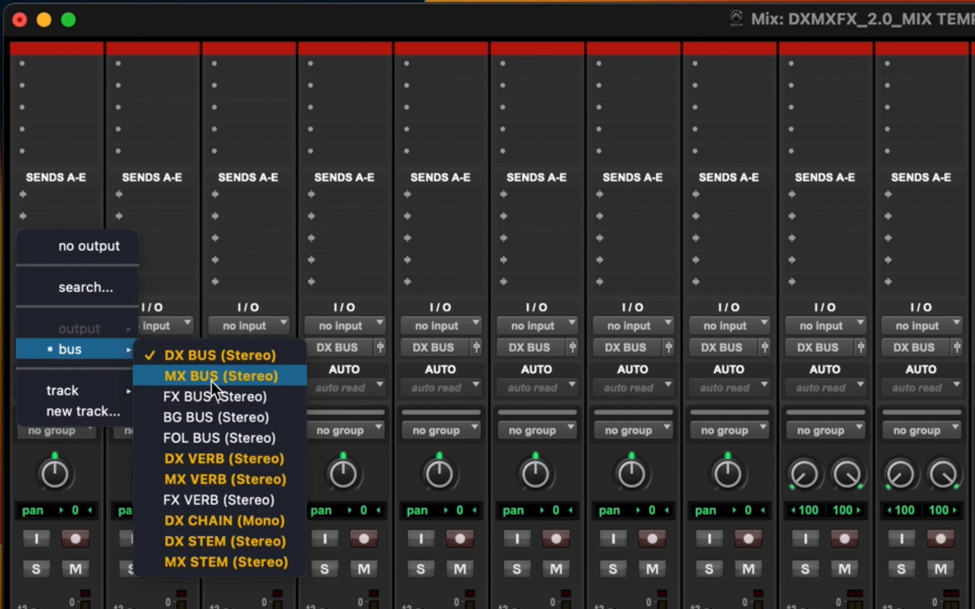
{"action": "left_click", "coordinate": [197, 399], "text": "alt+shift"}
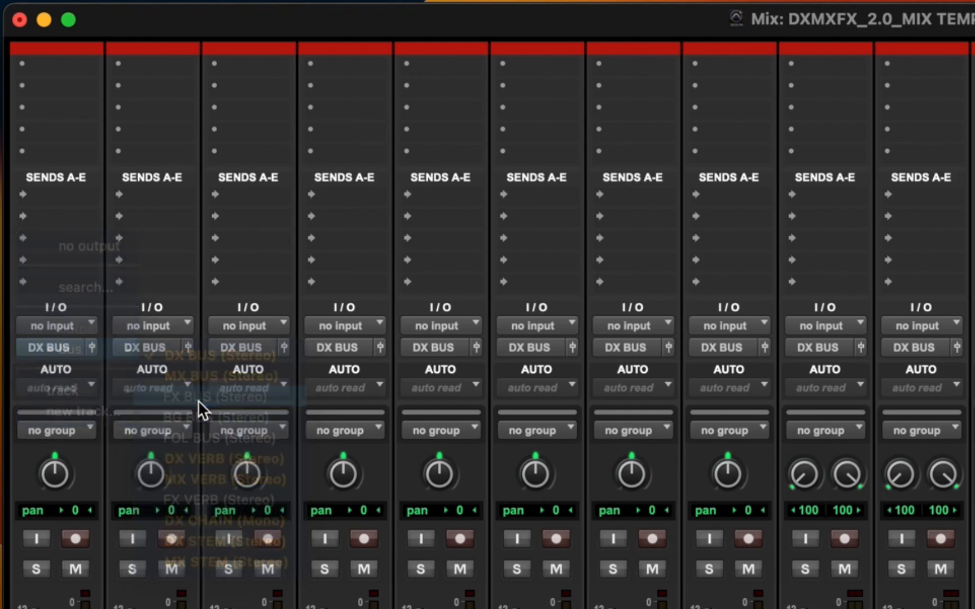
{"action": "scroll", "coordinate": [615, 220], "scroll_direction": "right", "scroll_amount": 3}
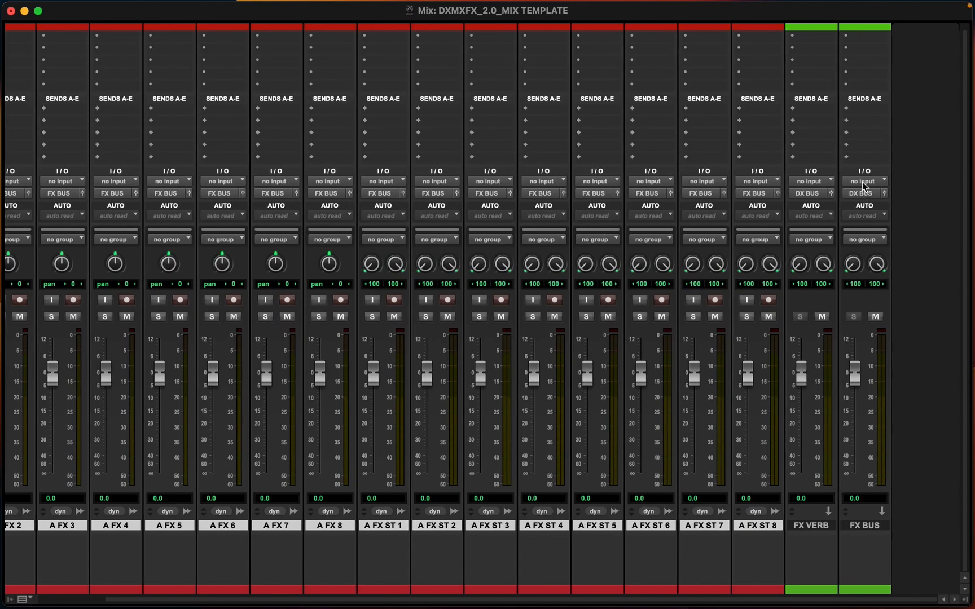
Set the FX BUS aux track's input to the FX BUS bus
{"action": "left_click", "coordinate": [863, 182]}
{"action": "mouse_move", "coordinate": [867, 194]}
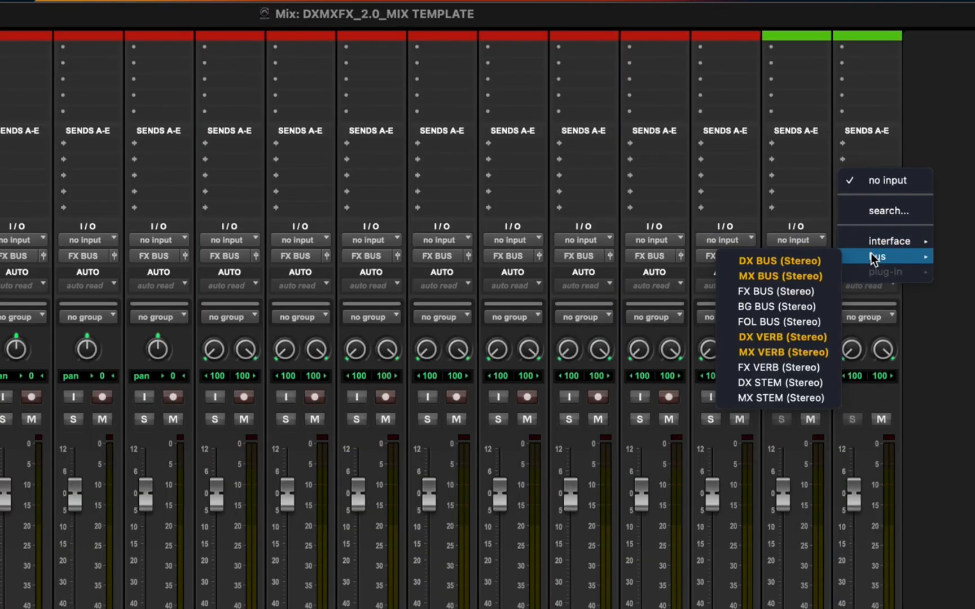
{"action": "left_click", "coordinate": [762, 291]}
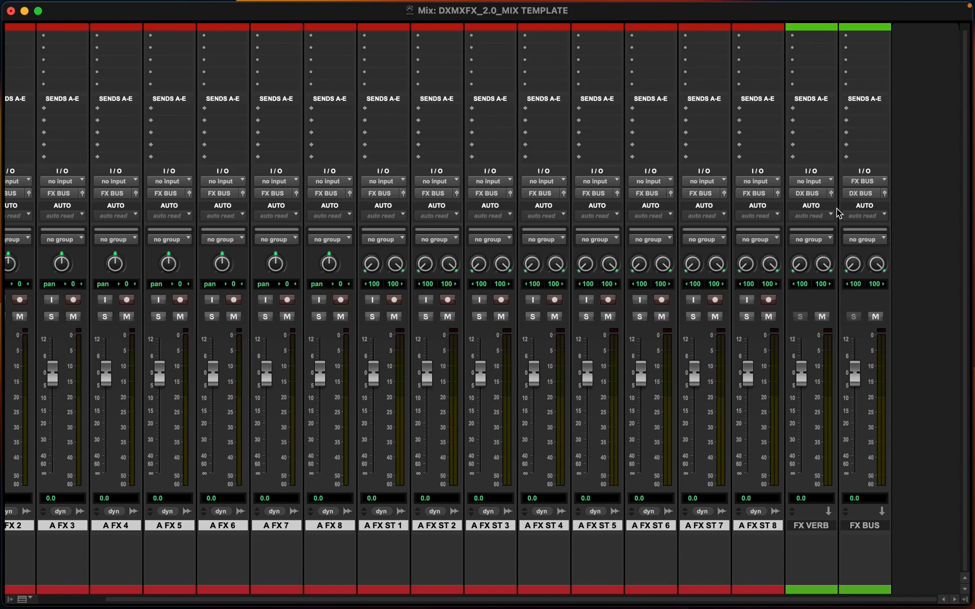
Create a new stereo bus path named FX STEM in the I/O Setup
{"action": "left_click", "coordinate": [856, 197]}
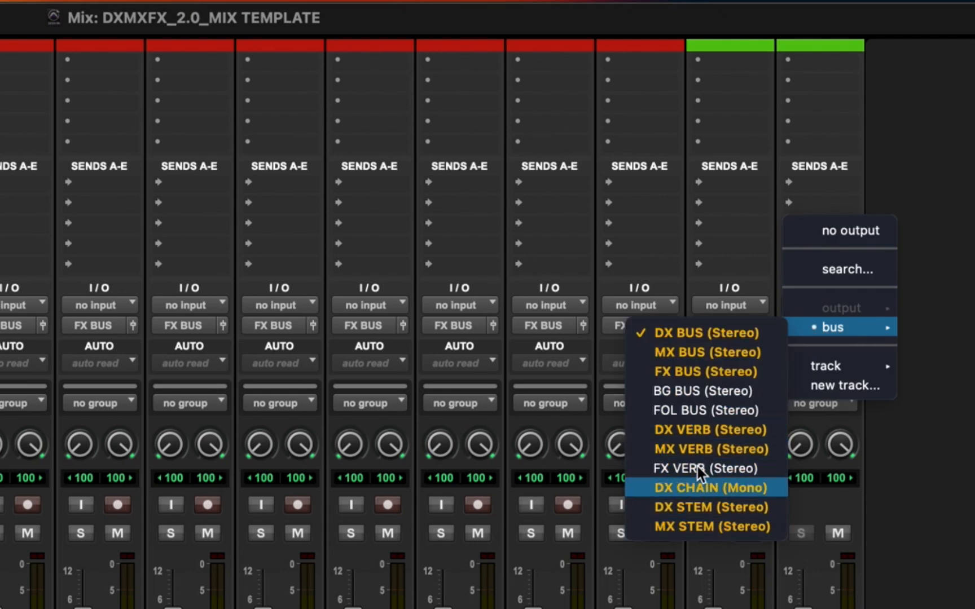
{"action": "left_click", "coordinate": [934, 149]}
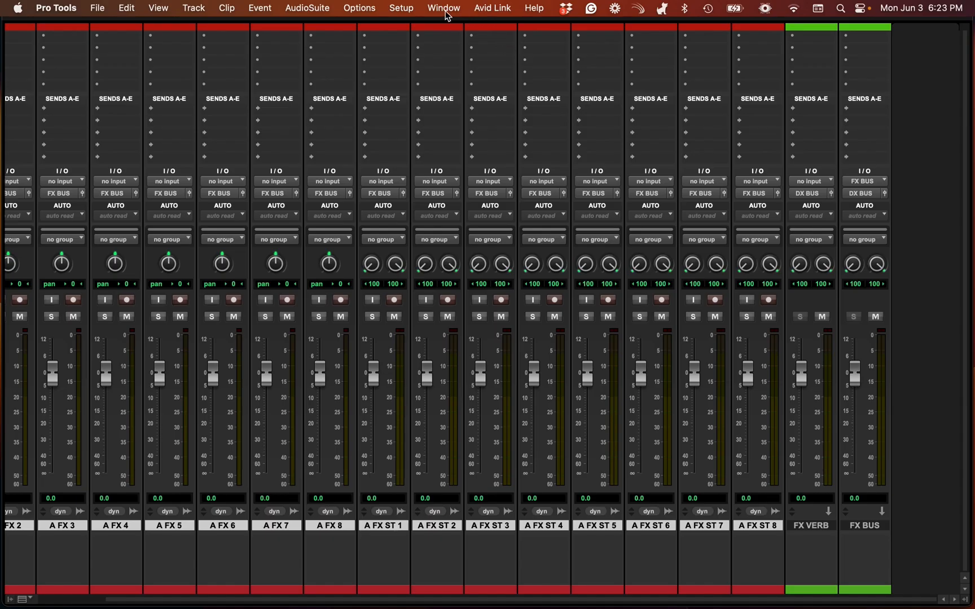
{"action": "left_click", "coordinate": [412, 12]}
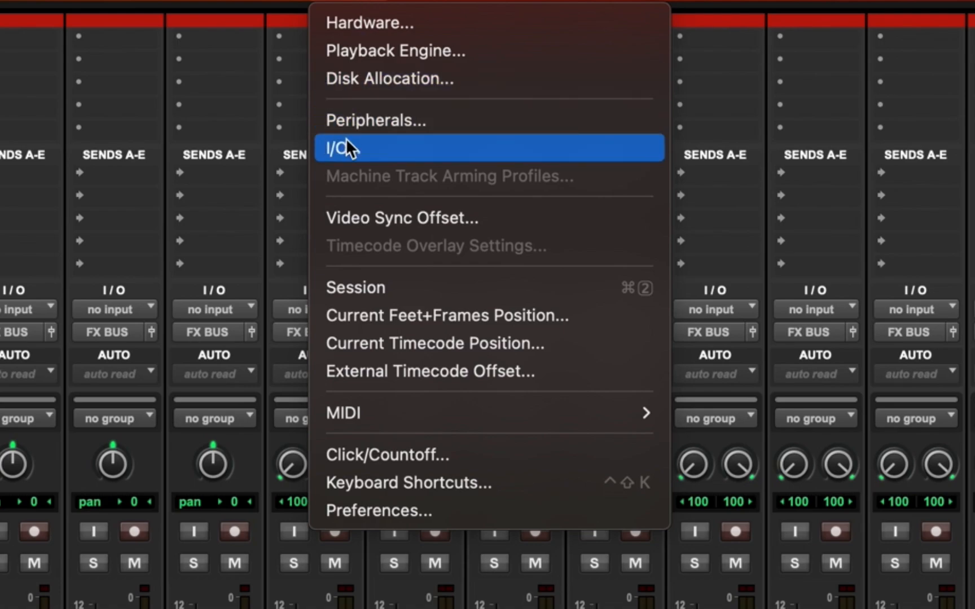
{"action": "left_click", "coordinate": [404, 93]}
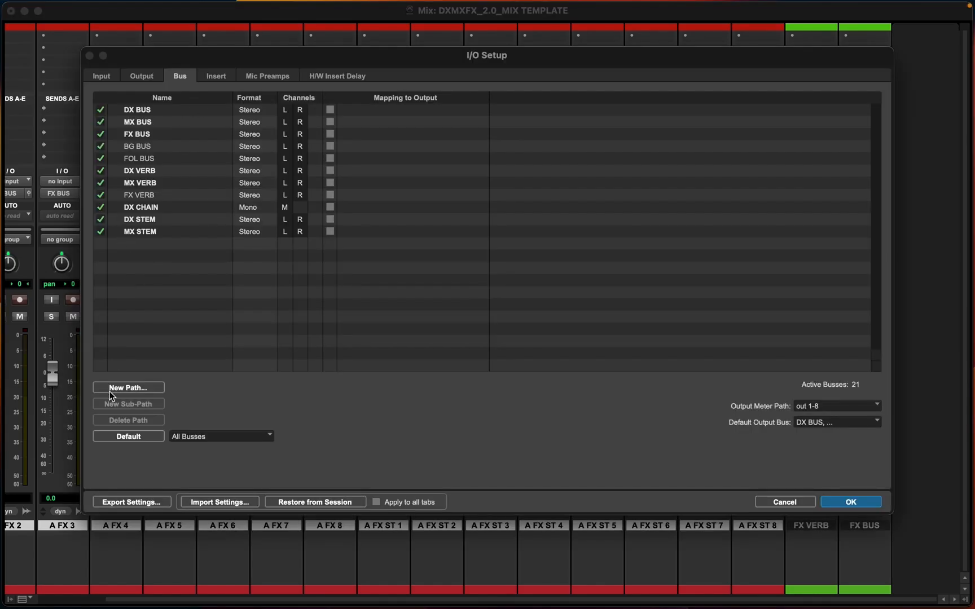
{"action": "left_click", "coordinate": [115, 388]}
{"action": "left_click", "coordinate": [458, 211]}
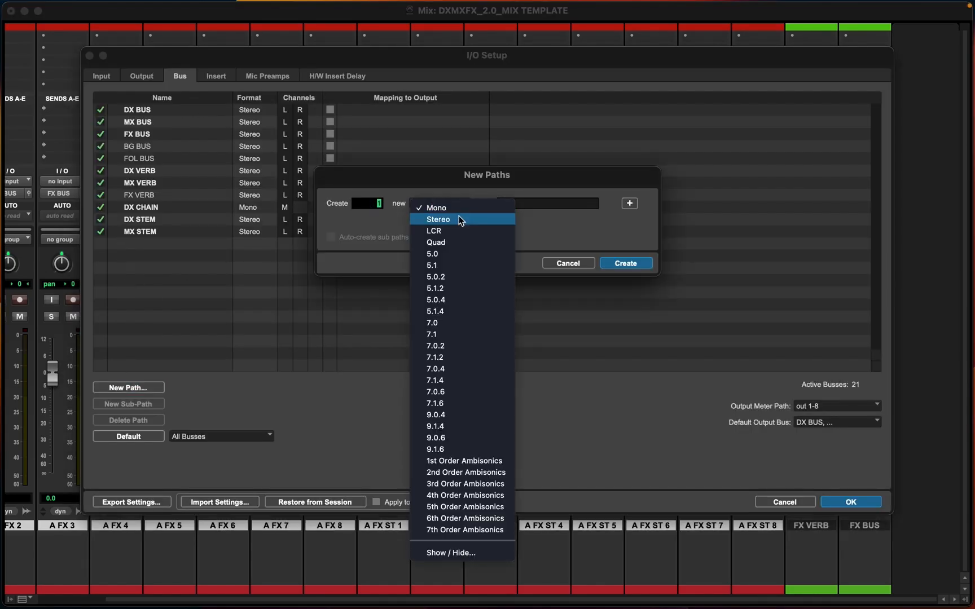
{"action": "left_click", "coordinate": [460, 219]}
{"action": "left_click", "coordinate": [523, 204]}
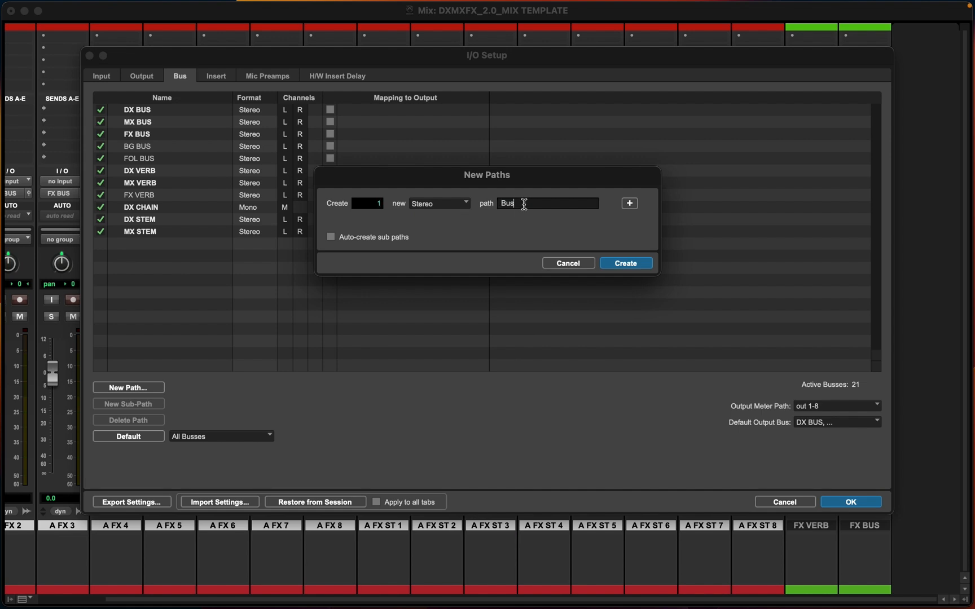
{"action": "double_click", "coordinate": [523, 203]}
{"action": "type", "text": "FX STEM"}
{"action": "key", "text": "Return"}
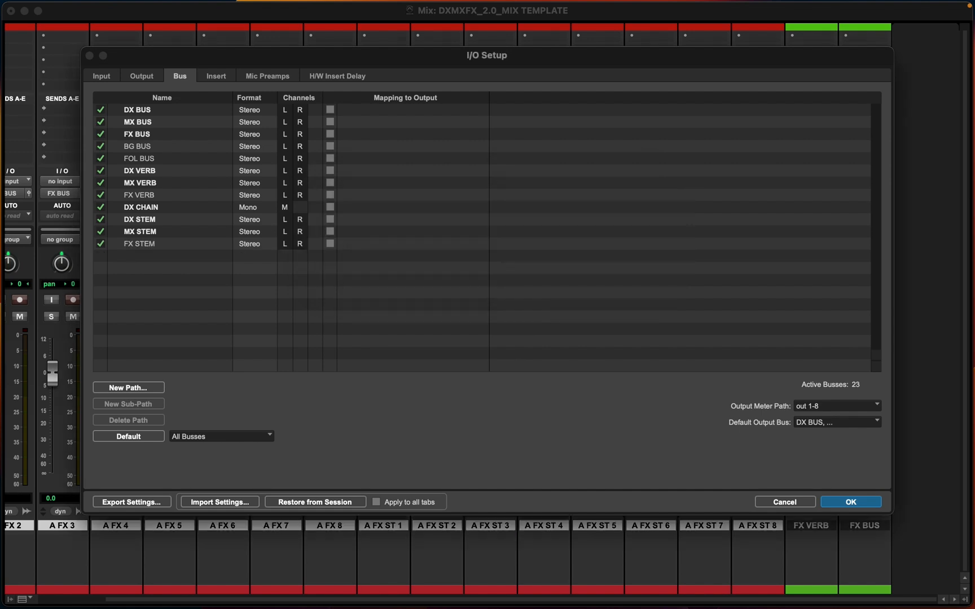
{"action": "left_click", "coordinate": [872, 500]}
Route the FX BUS aux track's output to FX STEM
{"action": "left_click", "coordinate": [858, 200]}
{"action": "mouse_move", "coordinate": [858, 201]}
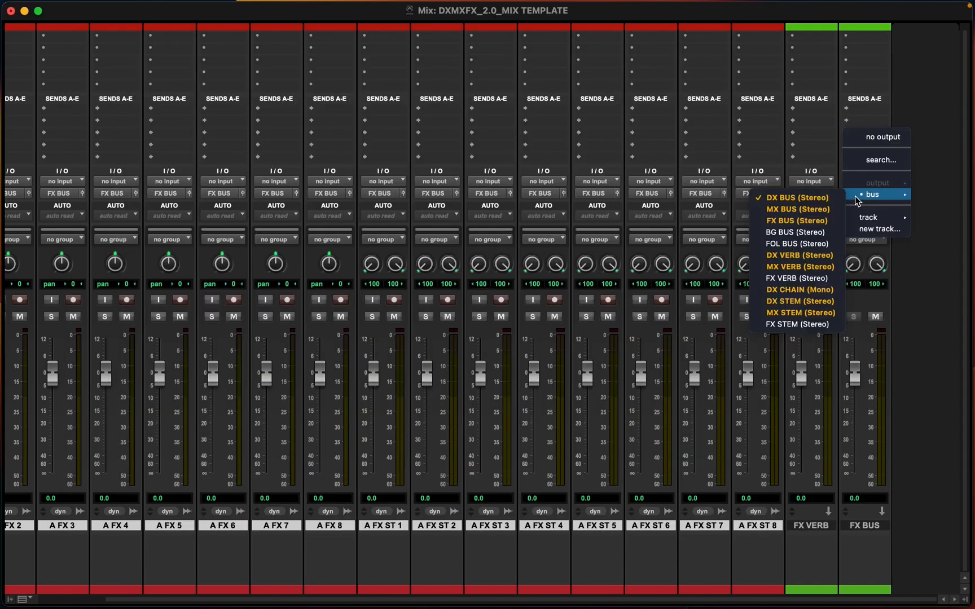
{"action": "left_click", "coordinate": [788, 325]}
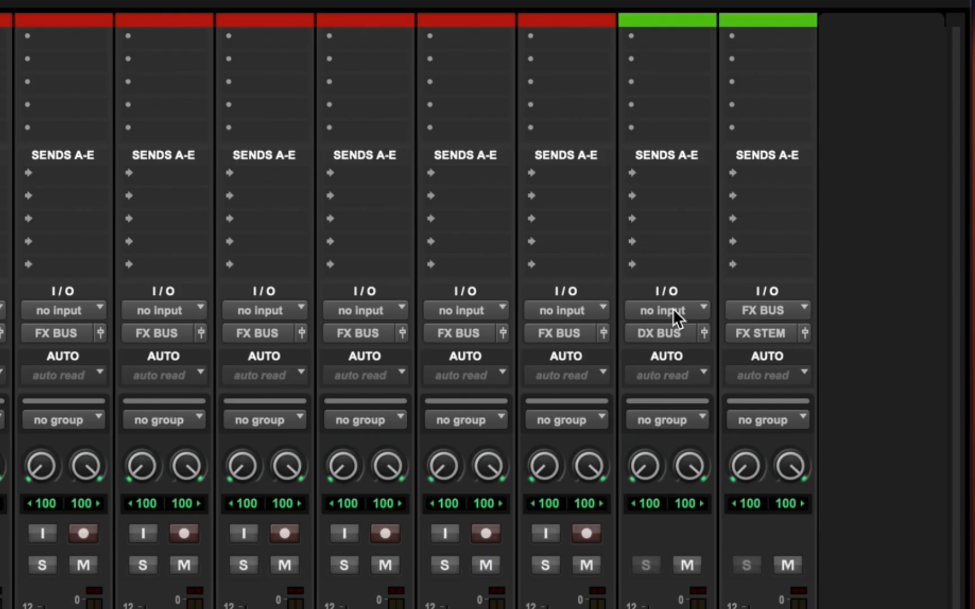
Set both the input and the output of the FX VERB track to FX BUS
{"action": "left_click", "coordinate": [813, 182]}
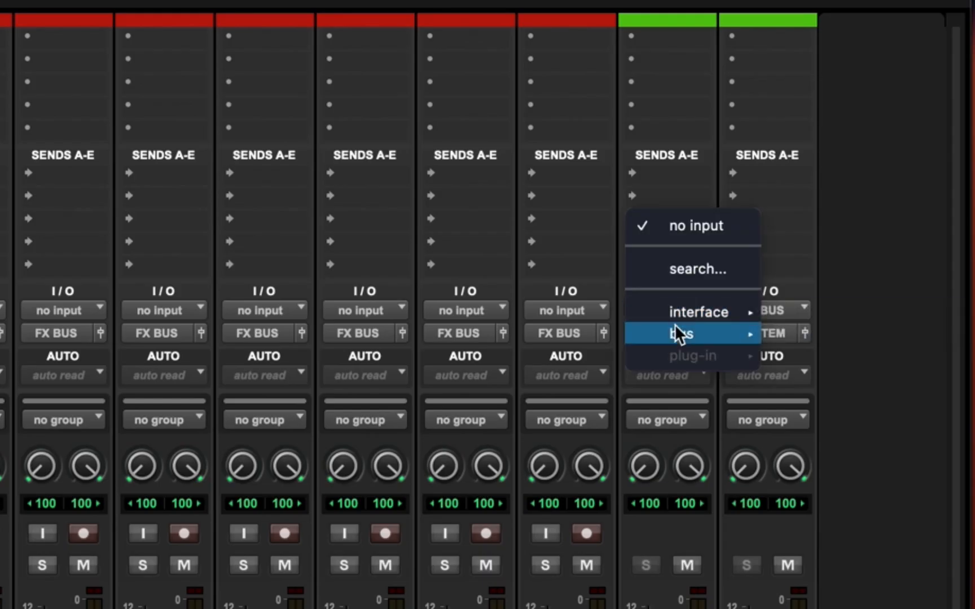
{"action": "mouse_move", "coordinate": [674, 328]}
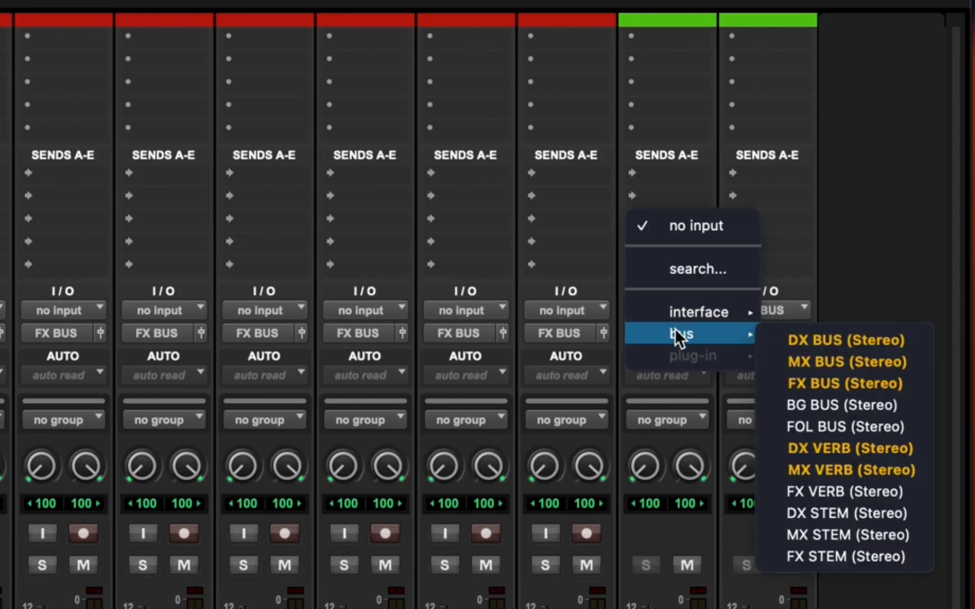
{"action": "left_click", "coordinate": [822, 383]}
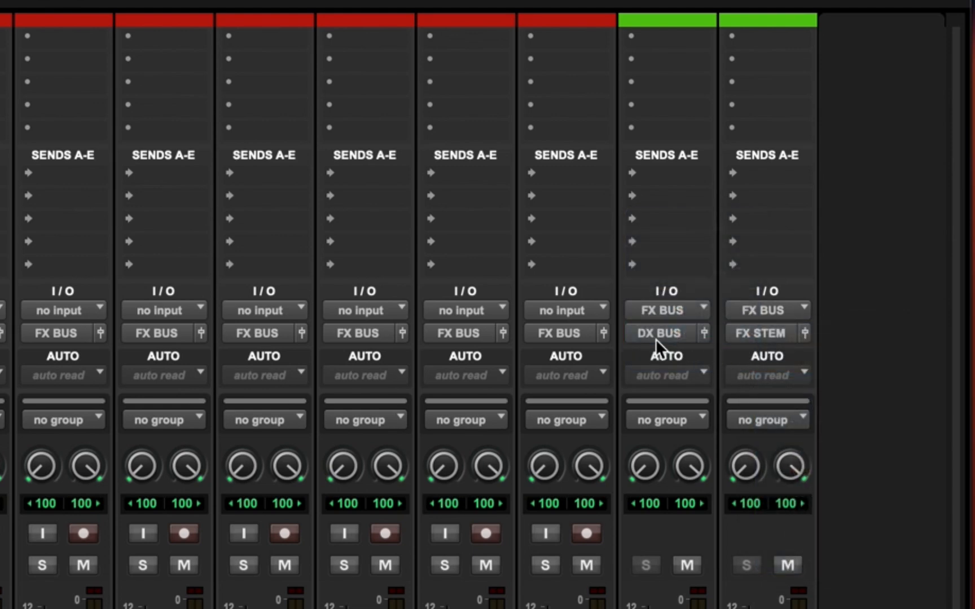
{"action": "left_click", "coordinate": [655, 338]}
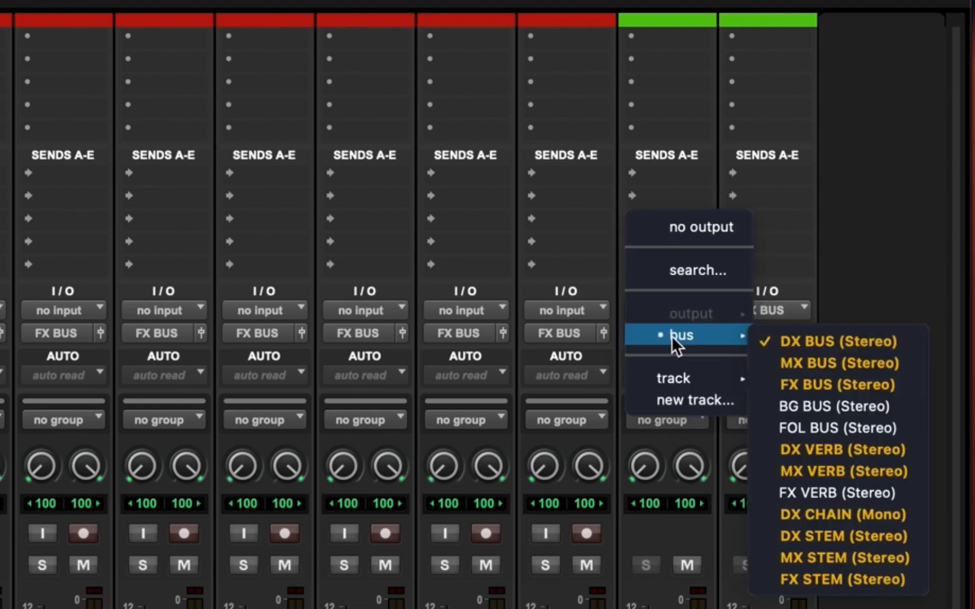
{"action": "left_click", "coordinate": [807, 383]}
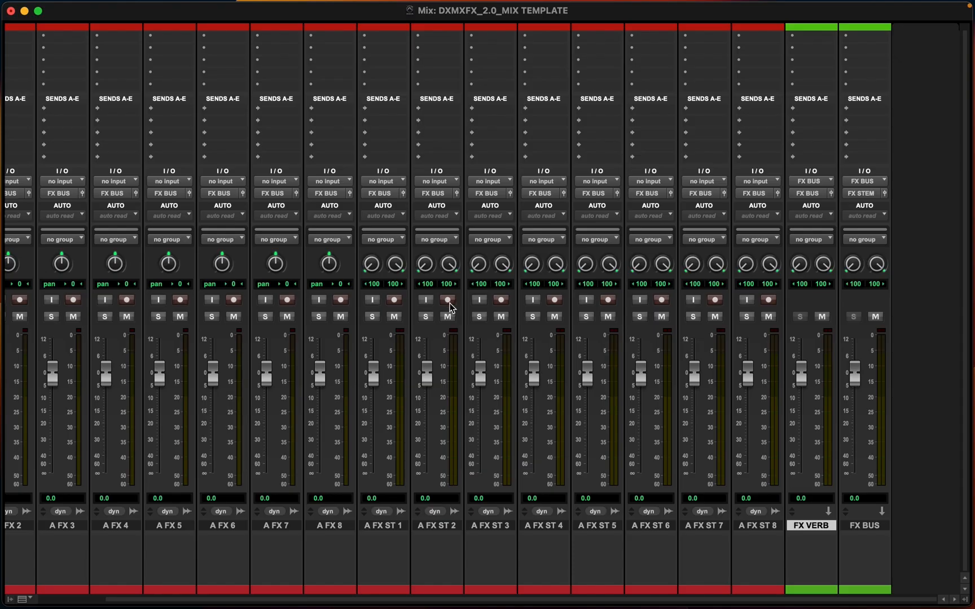
Review the input and output routing of the FX tracks and aux inputs across the mixer
{"action": "scroll", "coordinate": [112, 279], "scroll_direction": "left", "scroll_amount": 3}
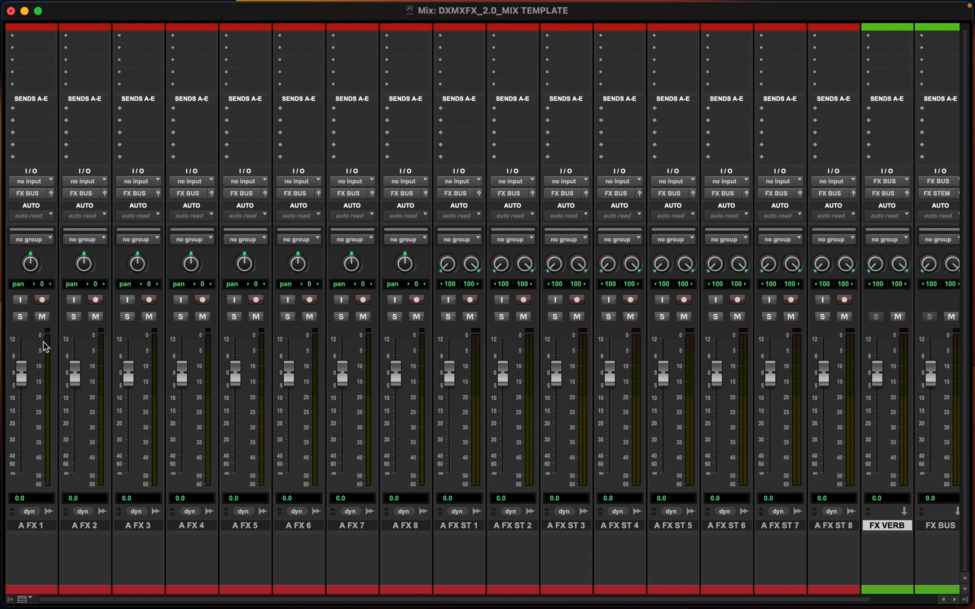
{"action": "left_click", "coordinate": [35, 526]}
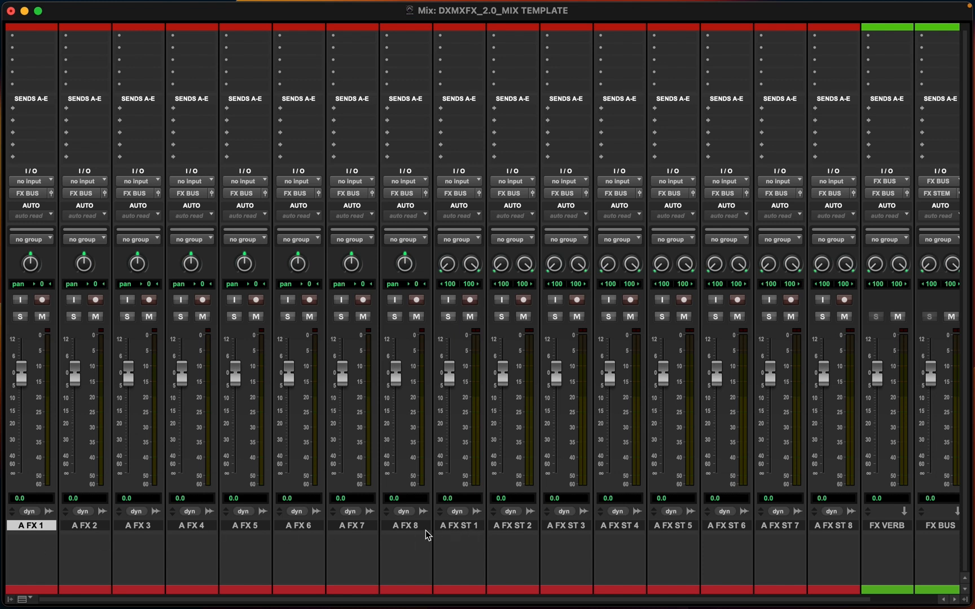
{"action": "left_click", "coordinate": [466, 526]}
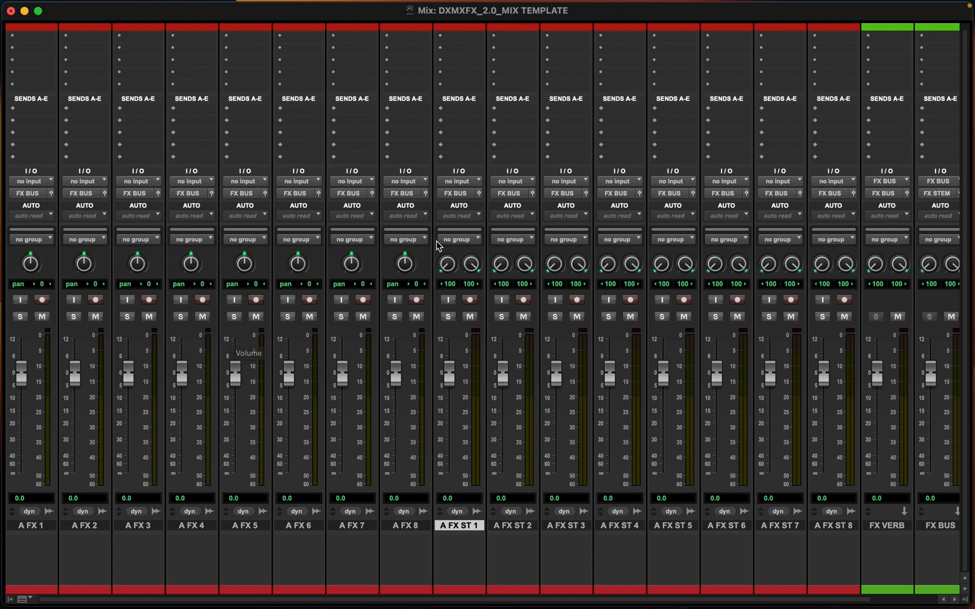
{"action": "scroll", "coordinate": [673, 190], "scroll_direction": "right", "scroll_amount": 3}
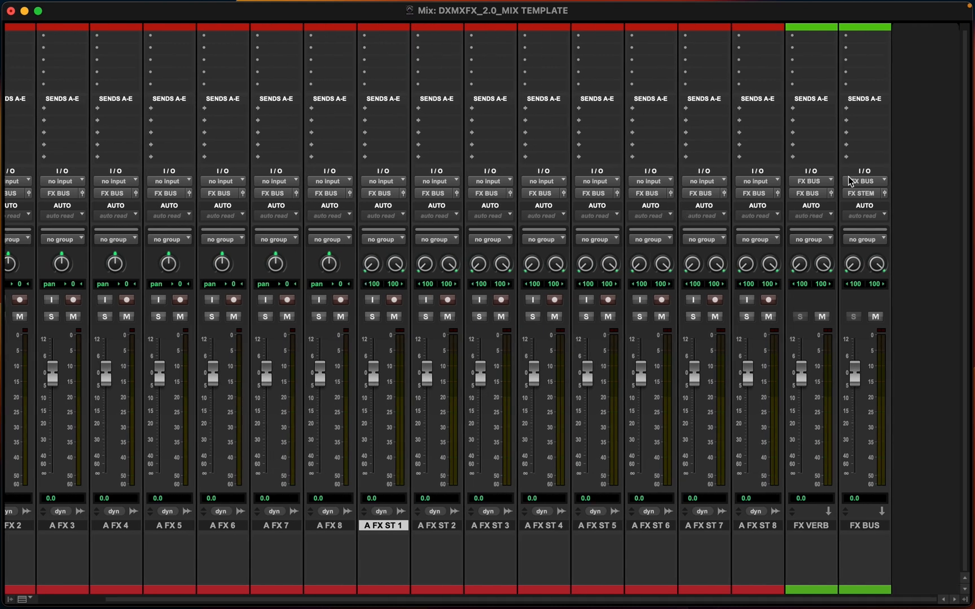
{"action": "scroll", "coordinate": [67, 337], "scroll_direction": "left", "scroll_amount": 3}
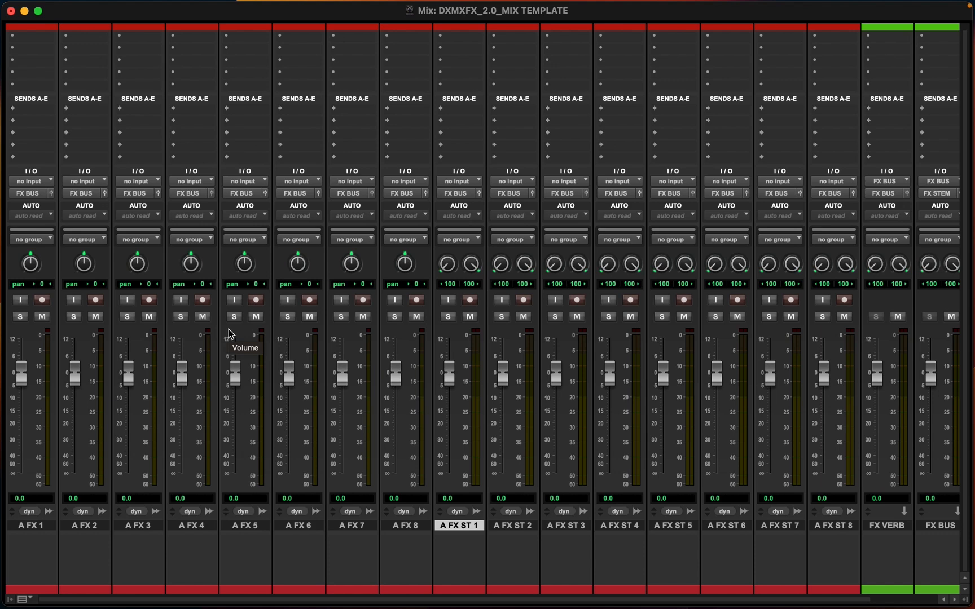
{"action": "scroll", "coordinate": [228, 334], "scroll_direction": "right", "scroll_amount": 3}
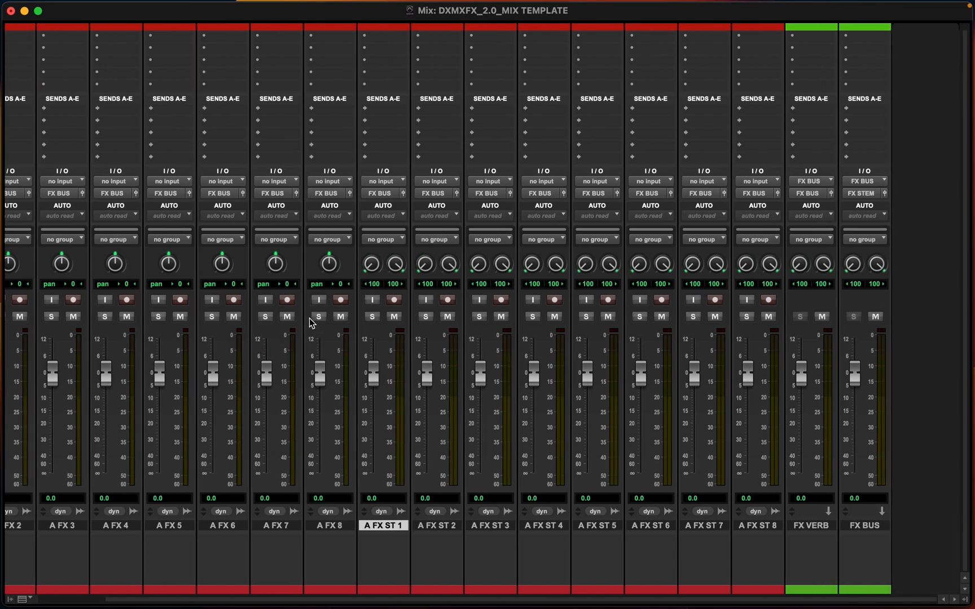
{"action": "scroll", "coordinate": [313, 319], "scroll_direction": "up", "scroll_amount": 1}
{"action": "scroll", "coordinate": [532, 280], "scroll_direction": "down", "scroll_amount": 1}
{"action": "scroll", "coordinate": [532, 281], "scroll_direction": "left", "scroll_amount": 3}
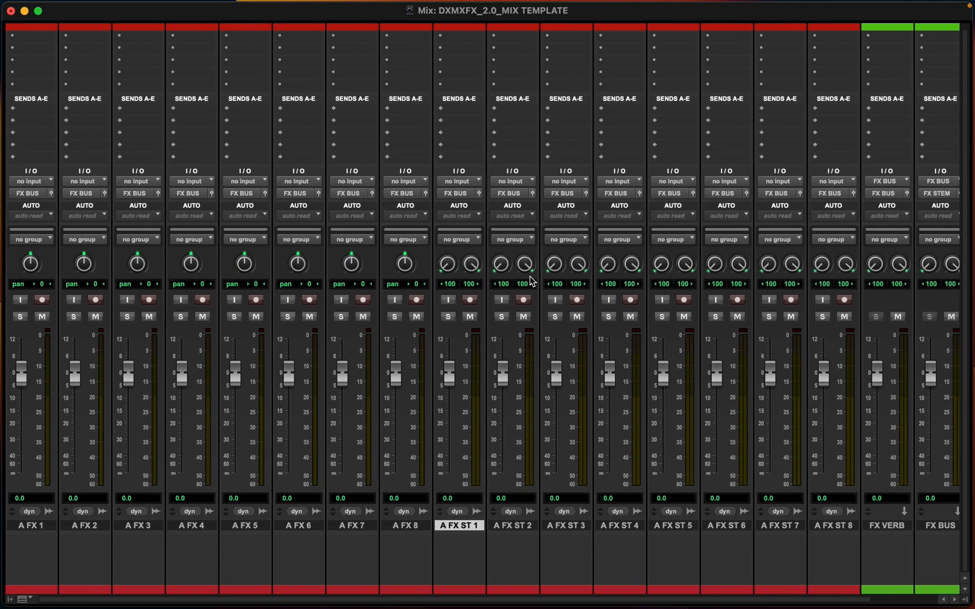
{"action": "scroll", "coordinate": [531, 281], "scroll_direction": "right", "scroll_amount": 3}
{"action": "scroll", "coordinate": [795, 223], "scroll_direction": "up", "scroll_amount": 1}
{"action": "scroll", "coordinate": [805, 195], "scroll_direction": "down", "scroll_amount": 1}
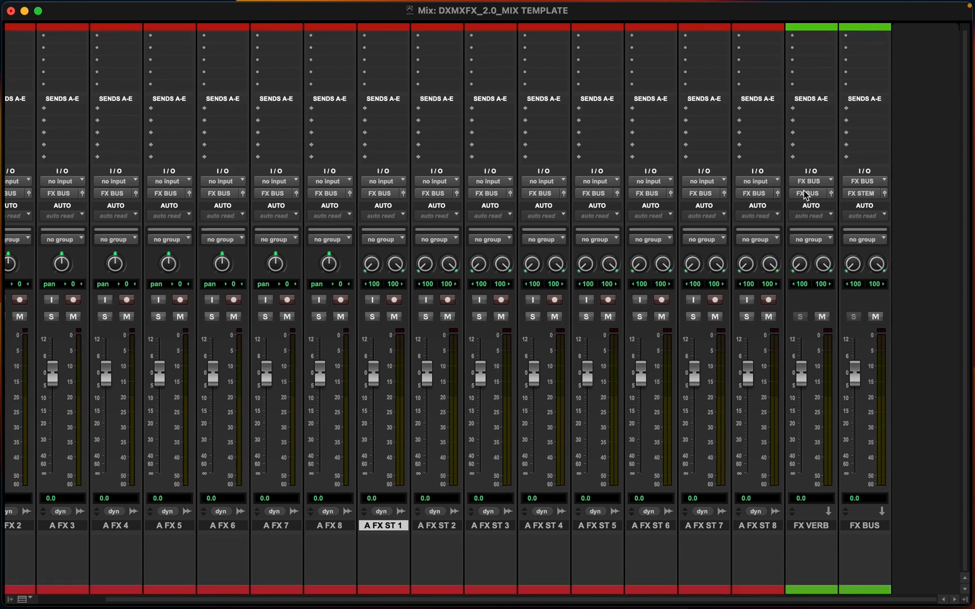
{"action": "scroll", "coordinate": [805, 194], "scroll_direction": "up", "scroll_amount": 1}
{"action": "scroll", "coordinate": [569, 209], "scroll_direction": "left", "scroll_amount": 3}
{"action": "scroll", "coordinate": [308, 365], "scroll_direction": "down", "scroll_amount": 1}
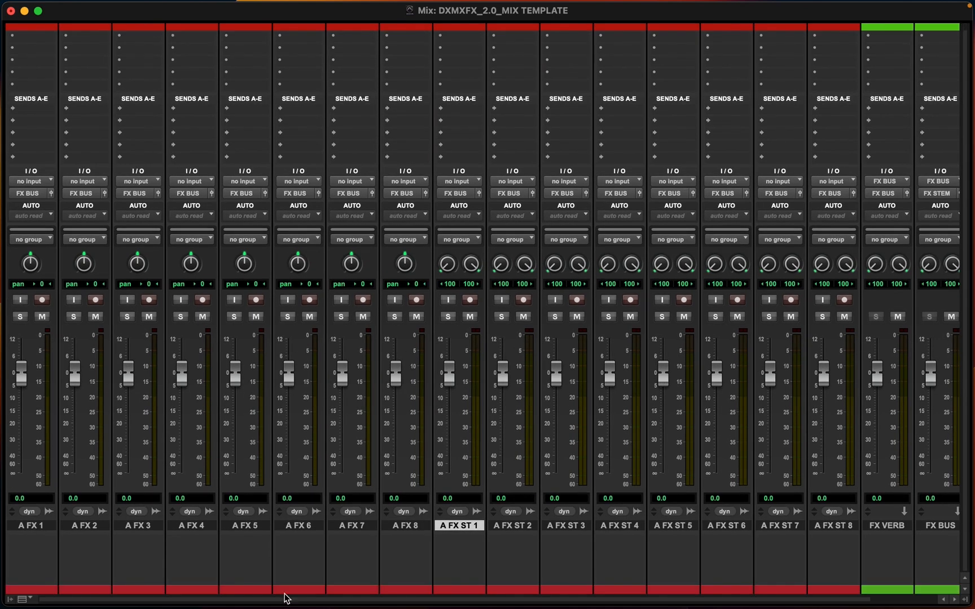
{"action": "left_click", "coordinate": [36, 526]}
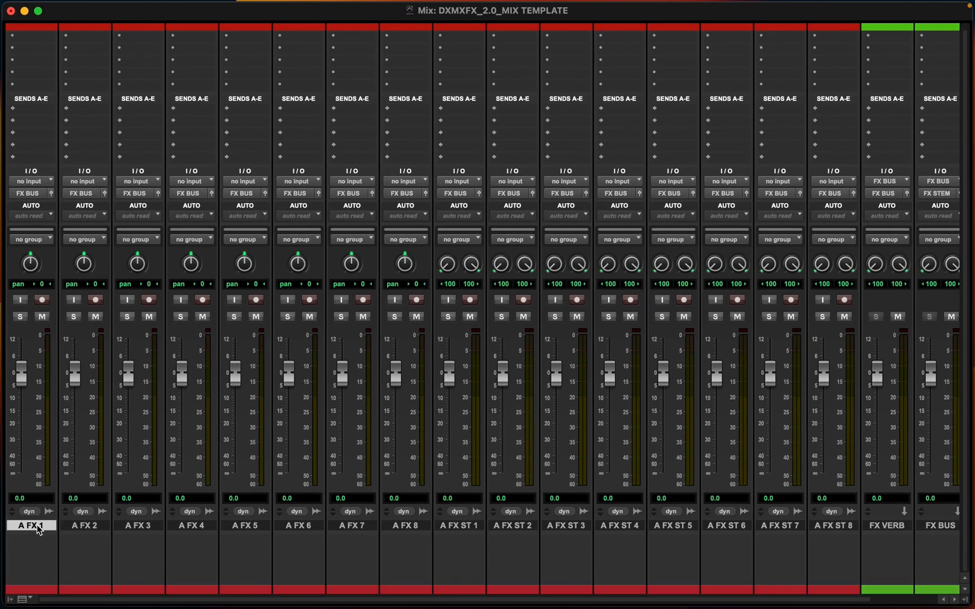
Insert FabFilter Pro-Q 3 (mono) on the first insert of all the selected FX tracks
{"action": "left_click", "coordinate": [840, 529], "text": "shift"}
{"action": "scroll", "coordinate": [257, 333], "scroll_direction": "up", "scroll_amount": 1}
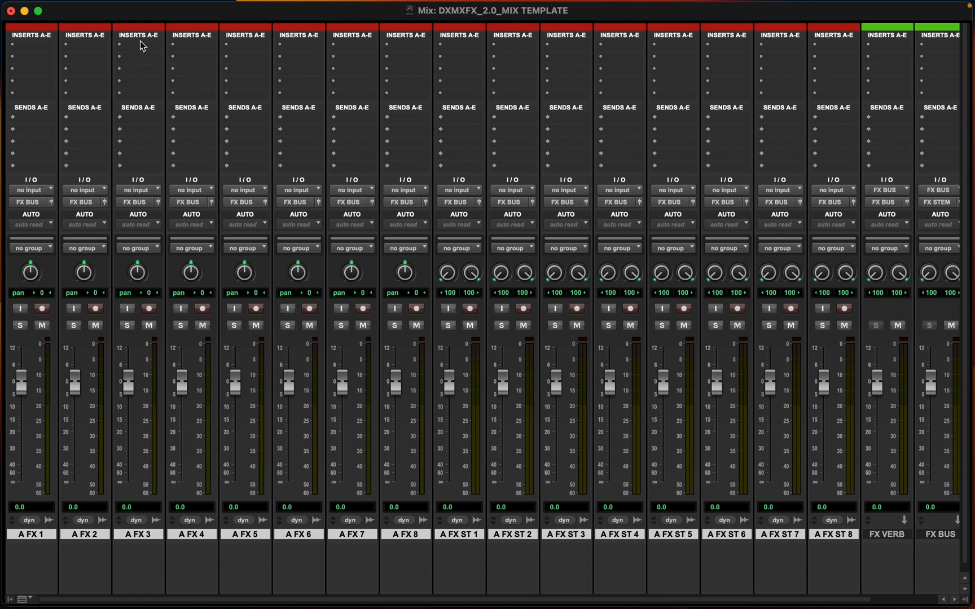
{"action": "left_click", "coordinate": [23, 45]}
{"action": "mouse_move", "coordinate": [23, 47]}
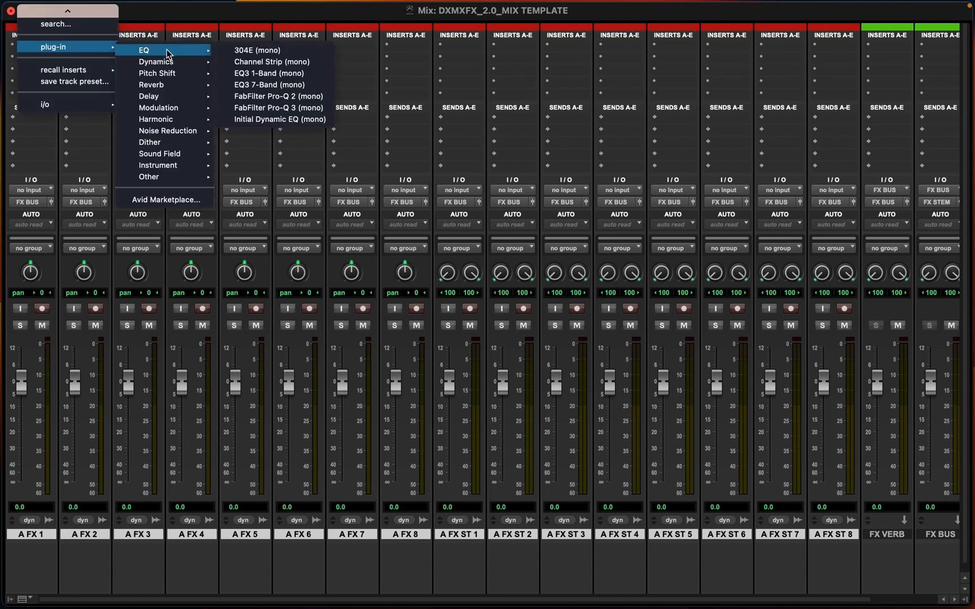
{"action": "mouse_move", "coordinate": [185, 51]}
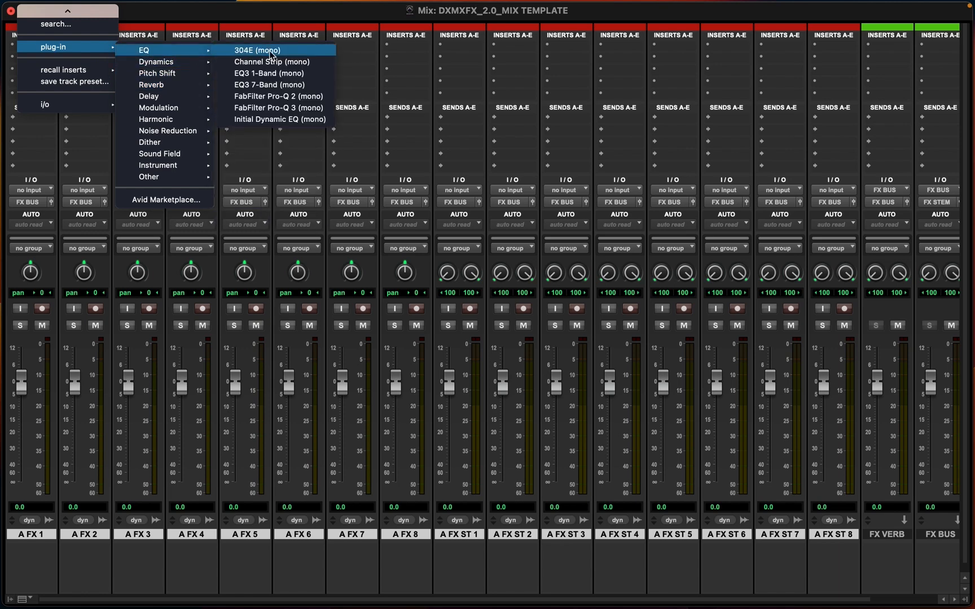
{"action": "left_click", "coordinate": [256, 108]}
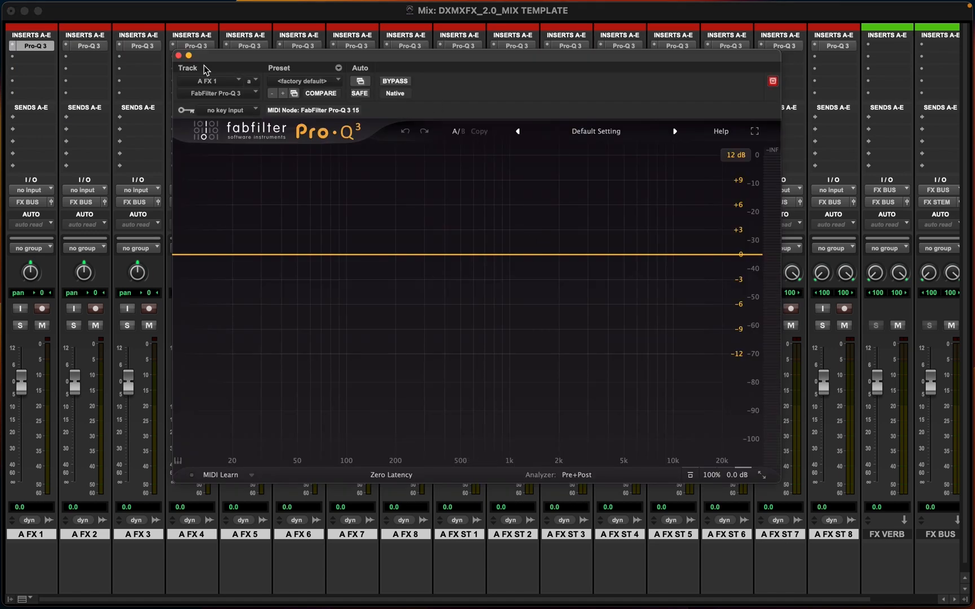
{"action": "left_click", "coordinate": [178, 55]}
{"action": "scroll", "coordinate": [422, 229], "scroll_direction": "right", "scroll_amount": 3}
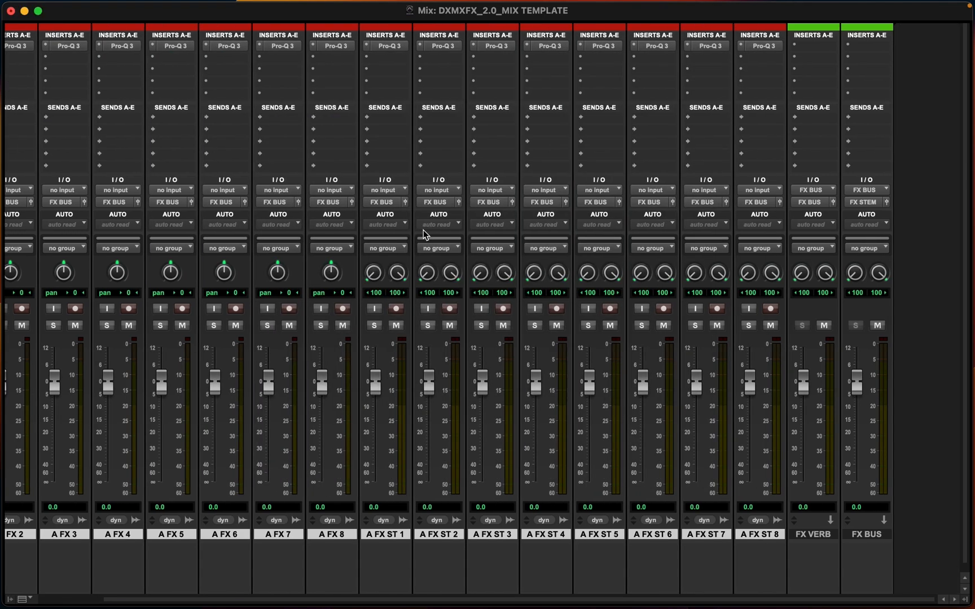
{"action": "left_click", "coordinate": [809, 52]}
{"action": "mouse_move", "coordinate": [878, 50]}
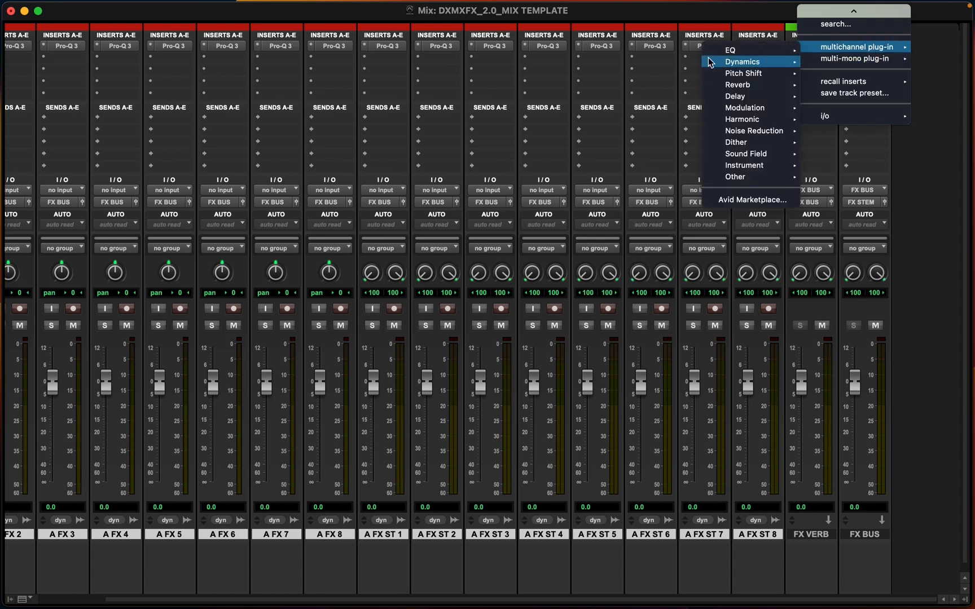
{"action": "mouse_move", "coordinate": [760, 122]}
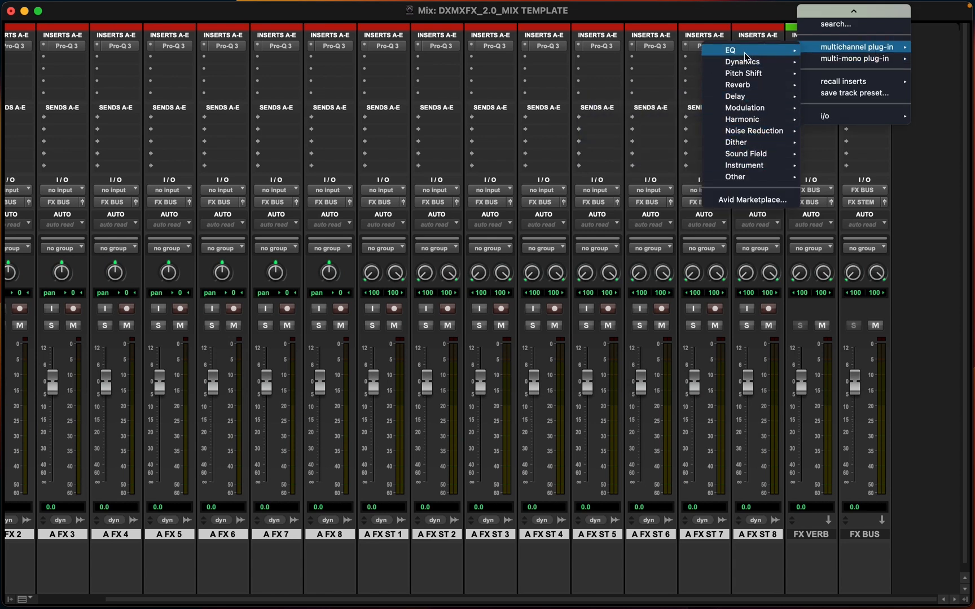
{"action": "left_click", "coordinate": [740, 14]}
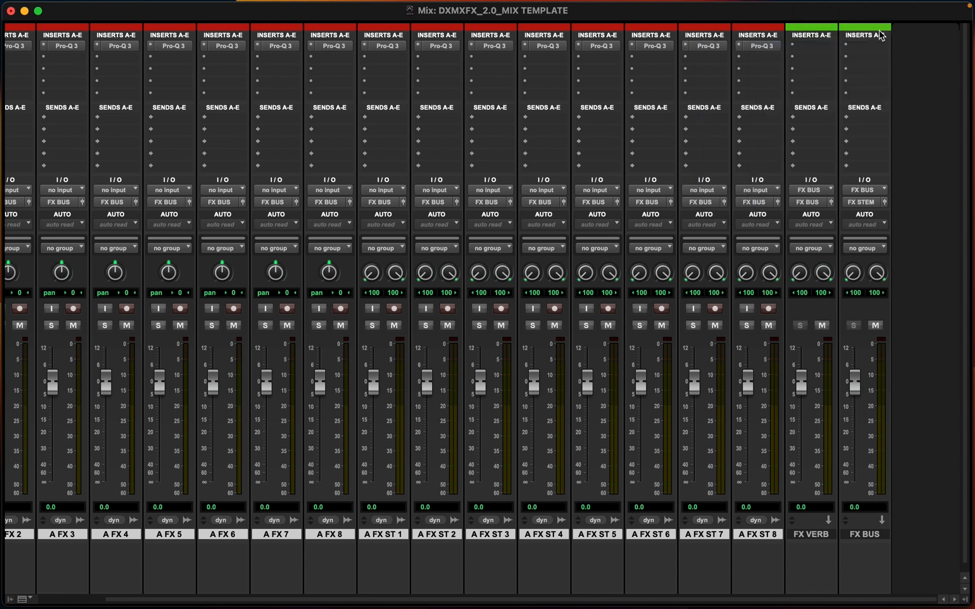
Insert a multi-mono Pro Compressor on the FX VERB track's first insert
{"action": "left_click", "coordinate": [822, 47]}
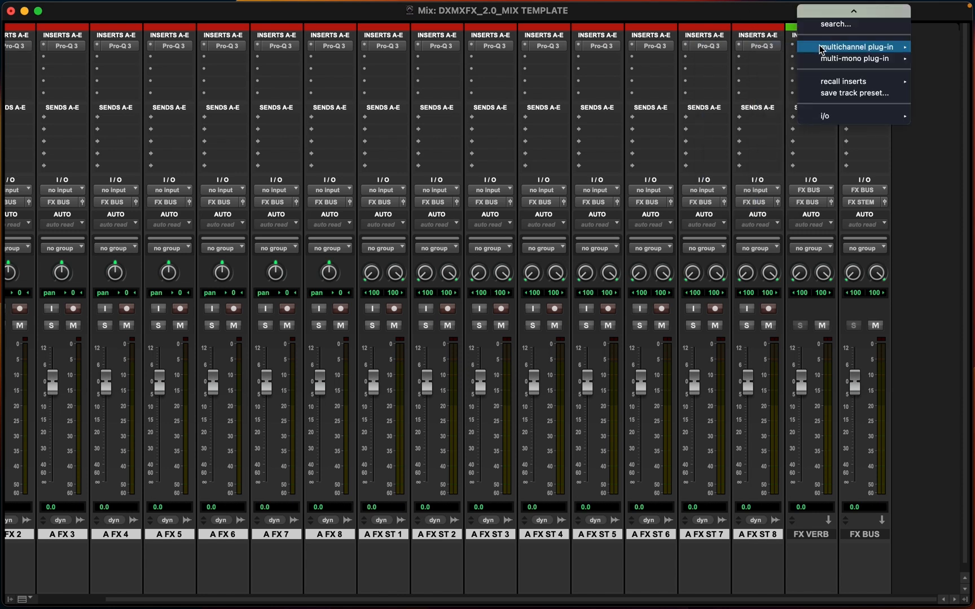
{"action": "mouse_move", "coordinate": [824, 59]}
{"action": "mouse_move", "coordinate": [740, 75]}
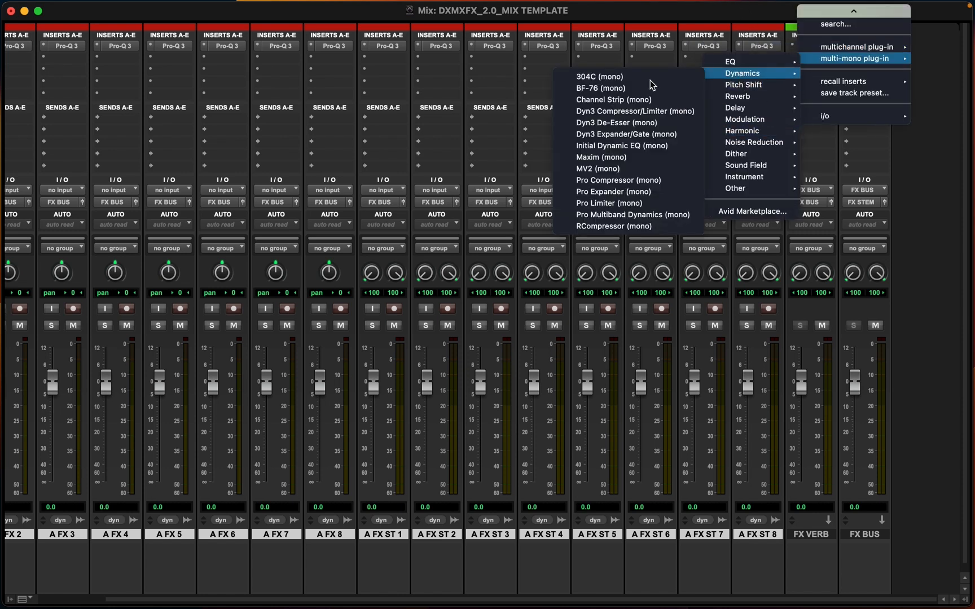
{"action": "left_click", "coordinate": [613, 180]}
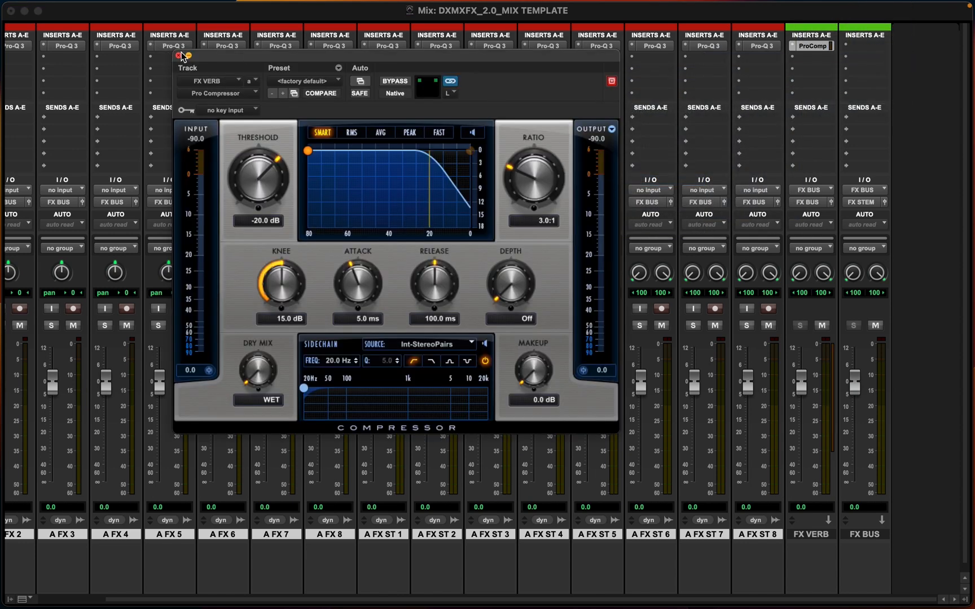
{"action": "left_click", "coordinate": [179, 56]}
Replace the FX VERB track's first insert with a stereo Pro Limiter
{"action": "left_click", "coordinate": [792, 47]}
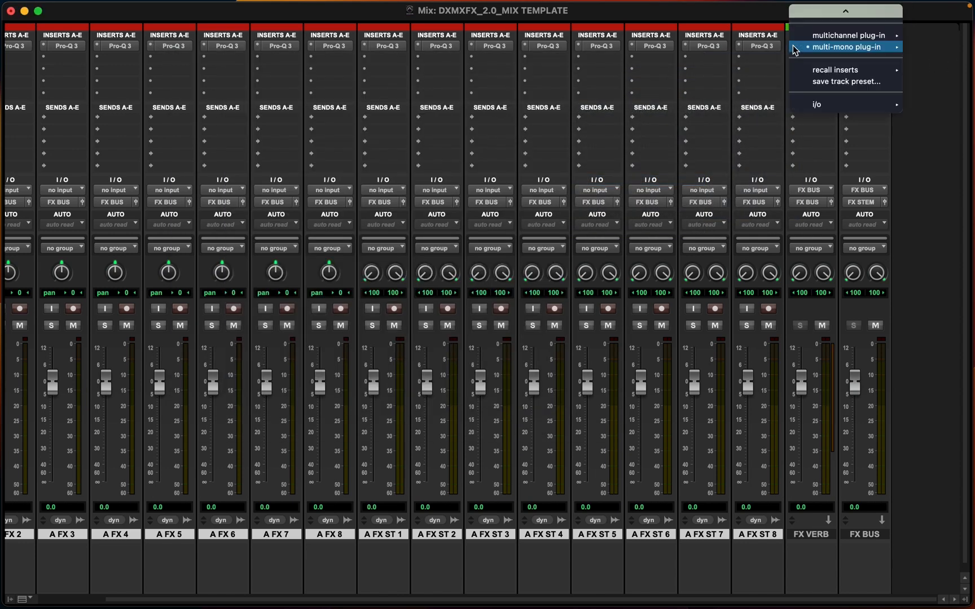
{"action": "mouse_move", "coordinate": [791, 49]}
{"action": "mouse_move", "coordinate": [815, 37]}
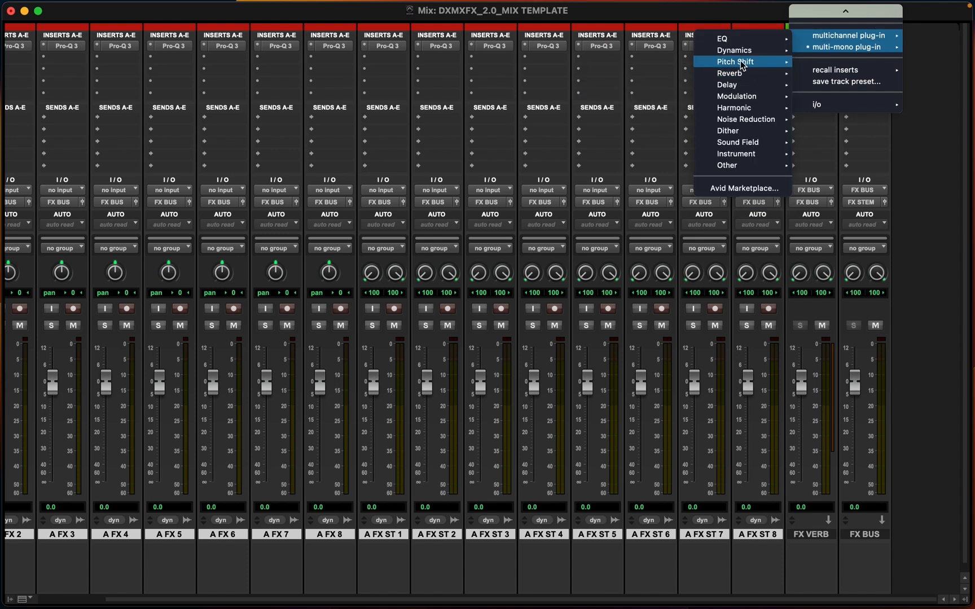
{"action": "mouse_move", "coordinate": [741, 55]}
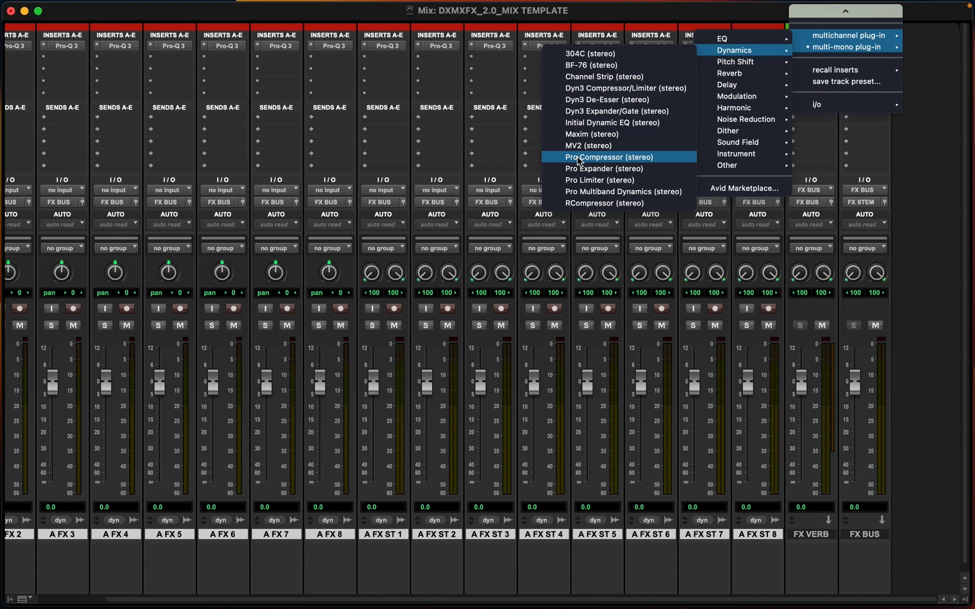
{"action": "left_click", "coordinate": [582, 181]}
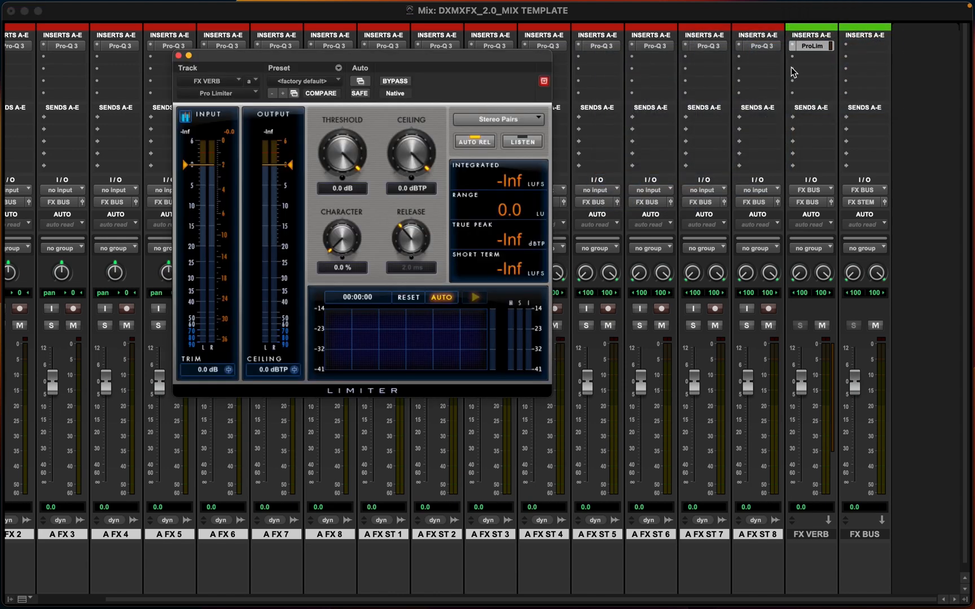
{"action": "left_click", "coordinate": [178, 55]}
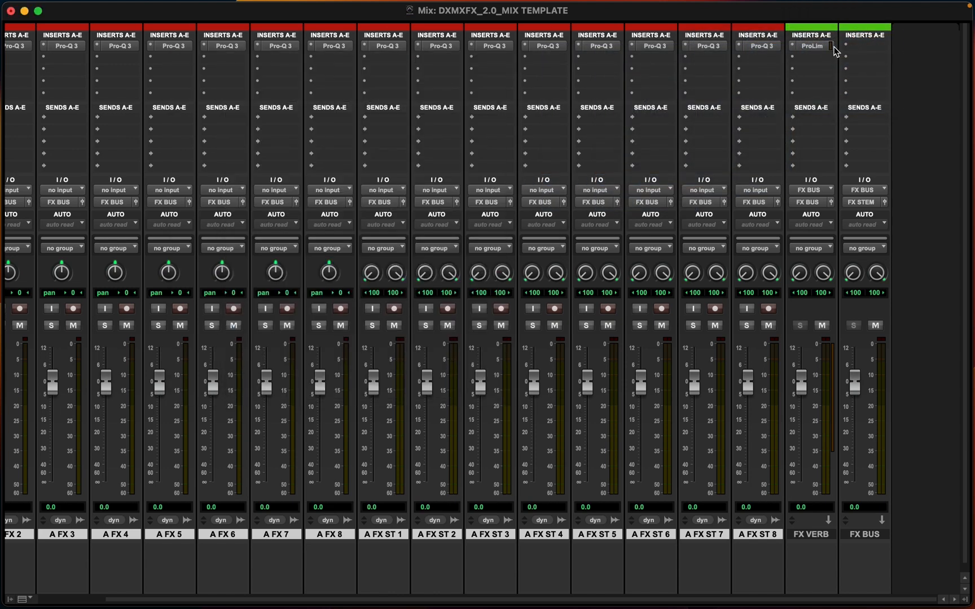
Replace the FX VERB track's first insert with FabFilter Pro-Q 3
{"action": "left_click", "coordinate": [791, 49]}
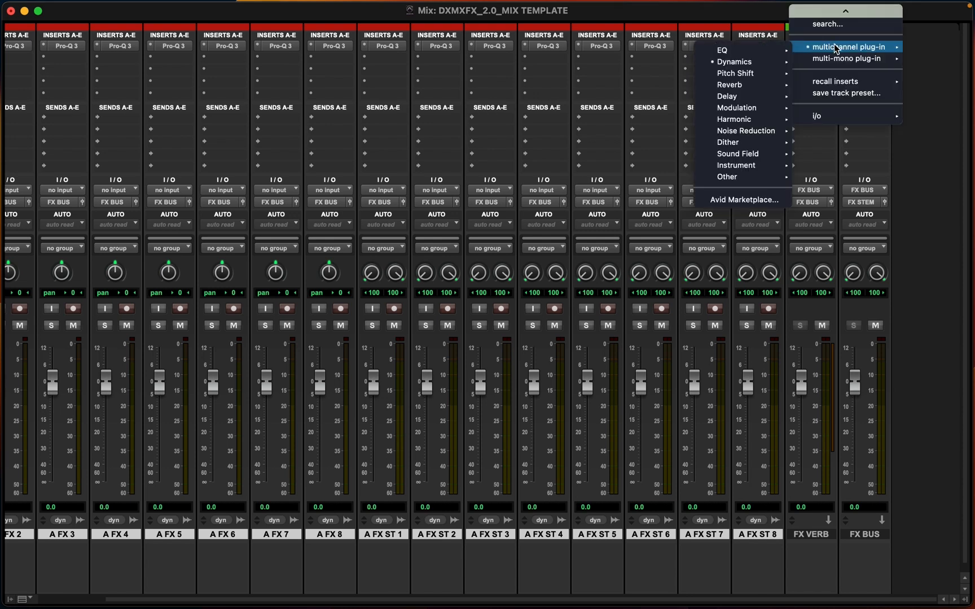
{"action": "left_click", "coordinate": [639, 108]}
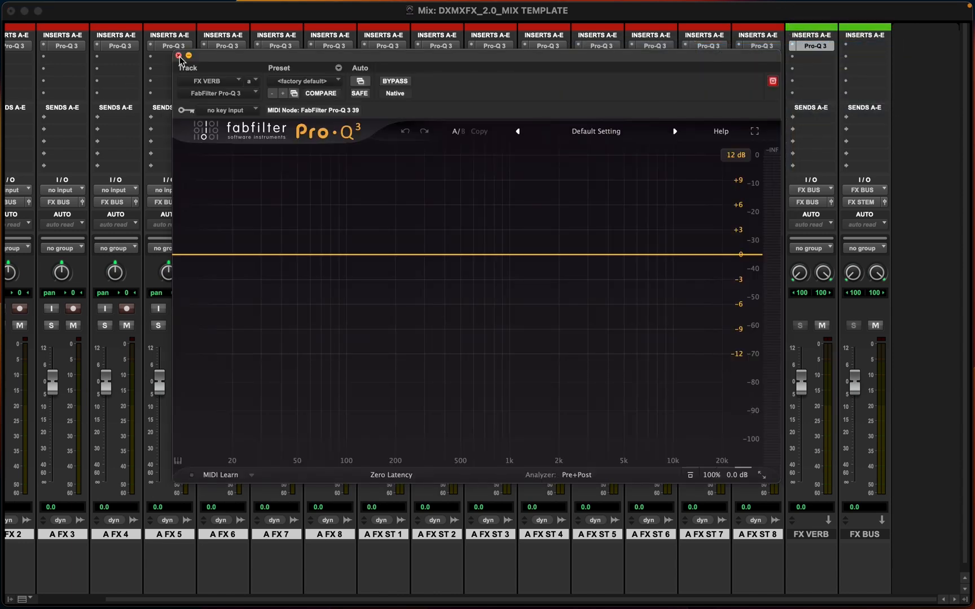
{"action": "left_click", "coordinate": [178, 55]}
Insert a stereo Pro Limiter on the FX BUS aux track's first insert
{"action": "left_click", "coordinate": [870, 45]}
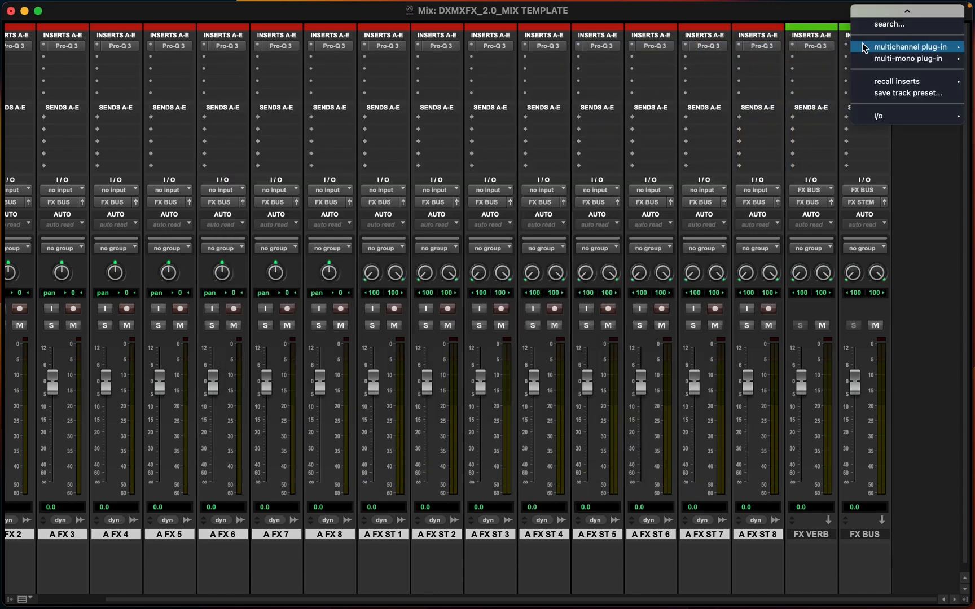
{"action": "mouse_move", "coordinate": [883, 50]}
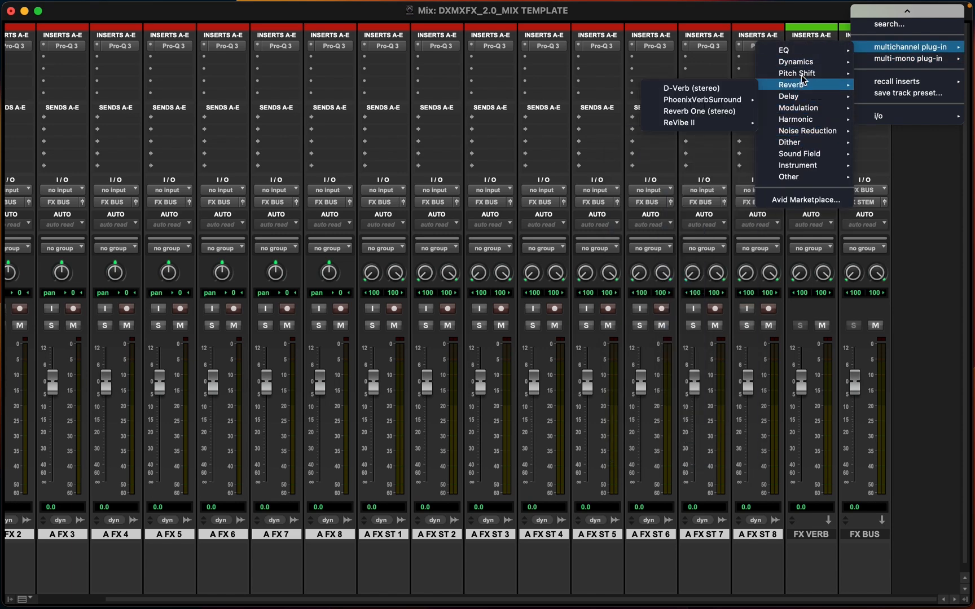
{"action": "mouse_move", "coordinate": [802, 62]}
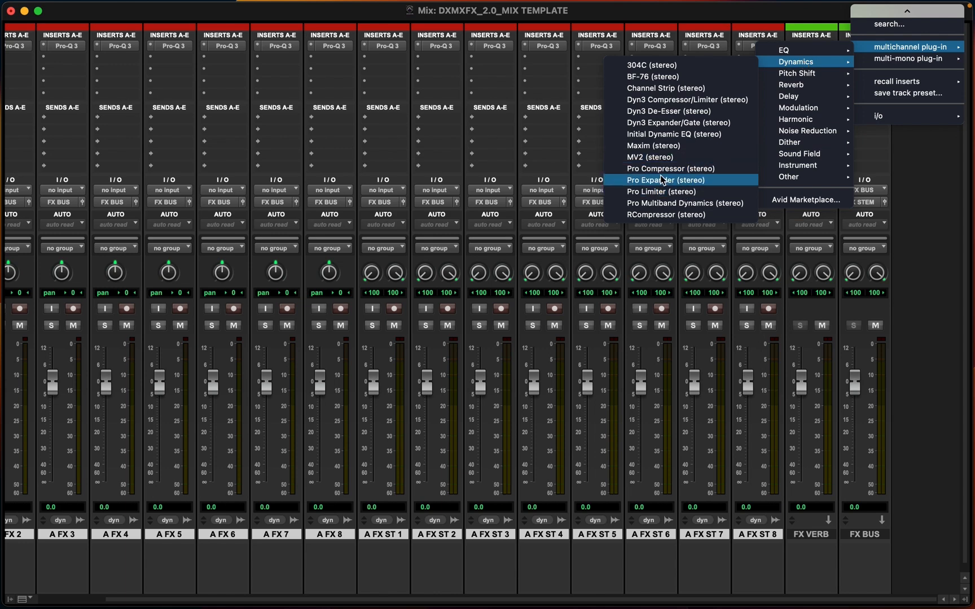
{"action": "left_click", "coordinate": [657, 192]}
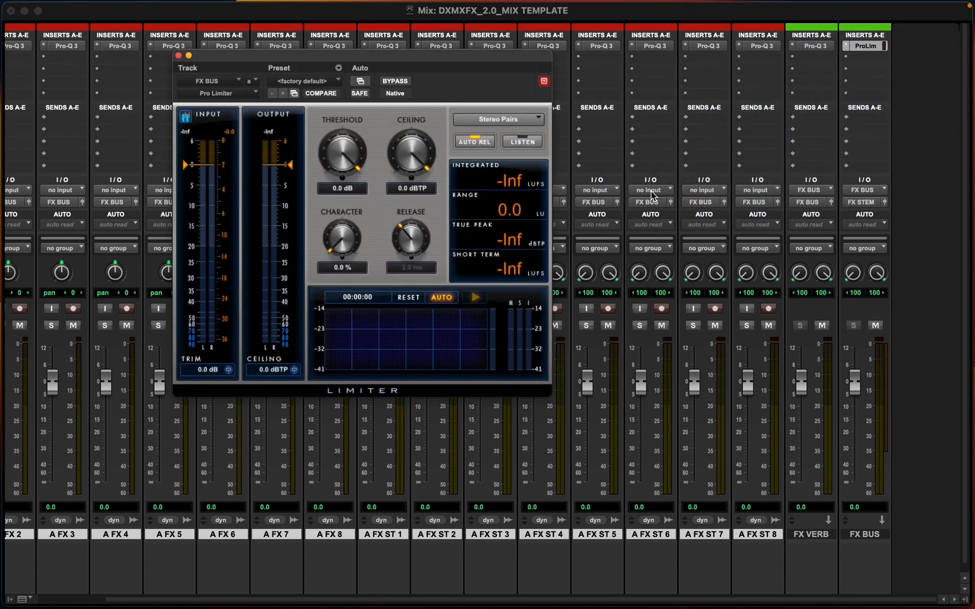
Set the FX BUS Pro Limiter threshold to -6 dB and ceiling to -6 dBTP
{"action": "left_click", "coordinate": [322, 189]}
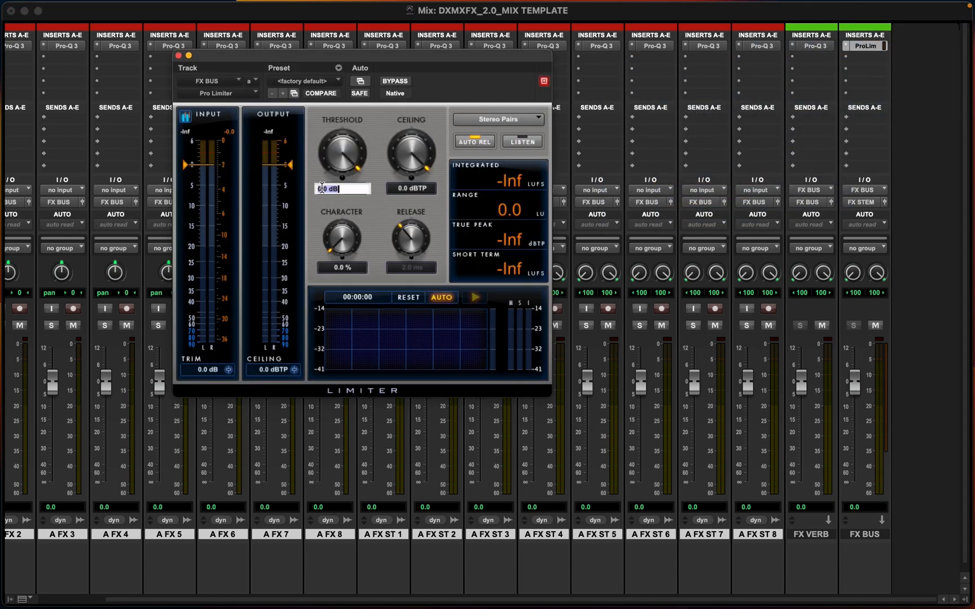
{"action": "key", "text": "BackSpace"}
{"action": "type", "text": "-30"}
{"action": "key", "text": "Return"}
{"action": "left_click", "coordinate": [332, 188]}
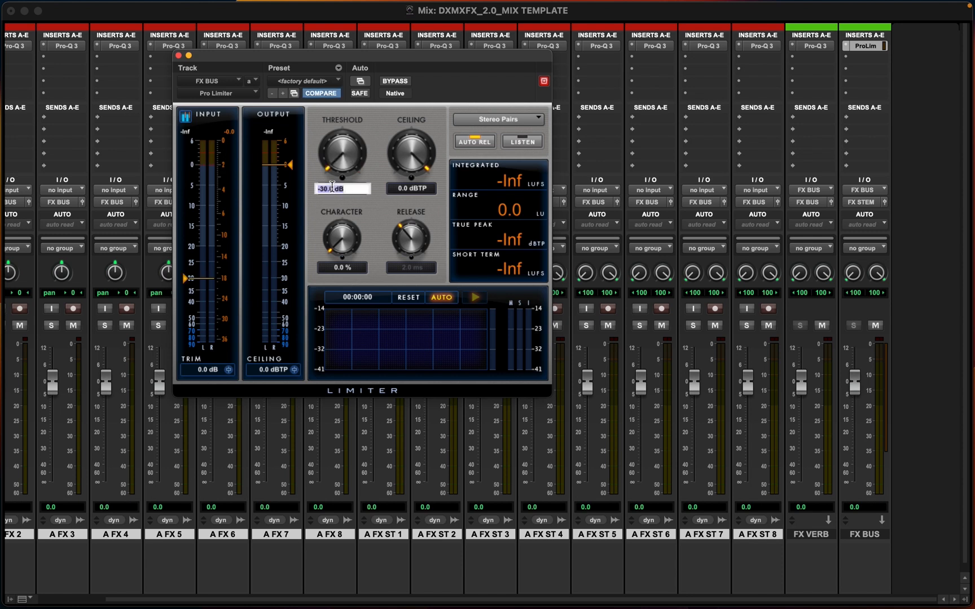
{"action": "type", "text": "-5"}
{"action": "key", "text": "Return"}
{"action": "left_click", "coordinate": [400, 190]}
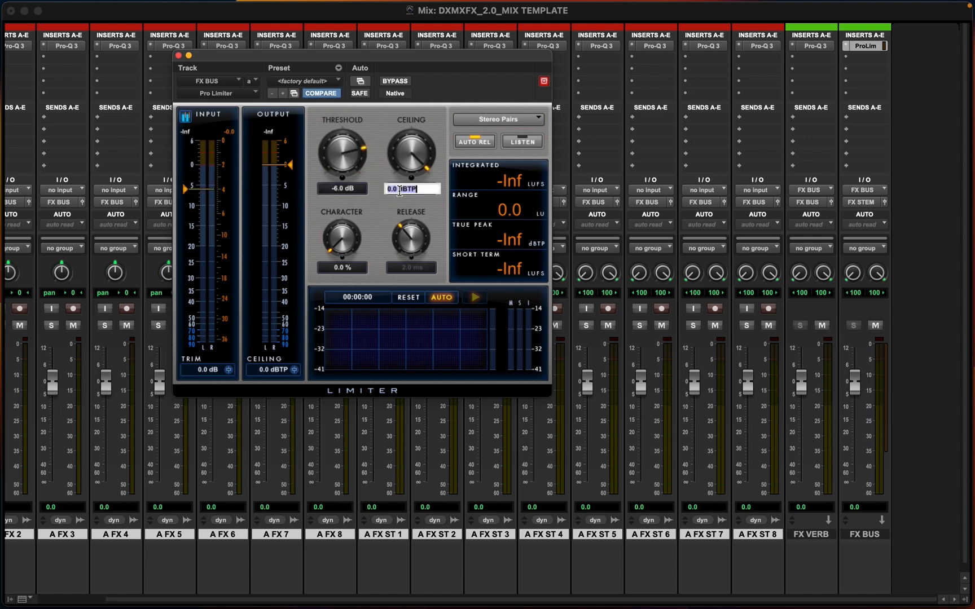
{"action": "type", "text": "-6"}
{"action": "key", "text": "Return"}
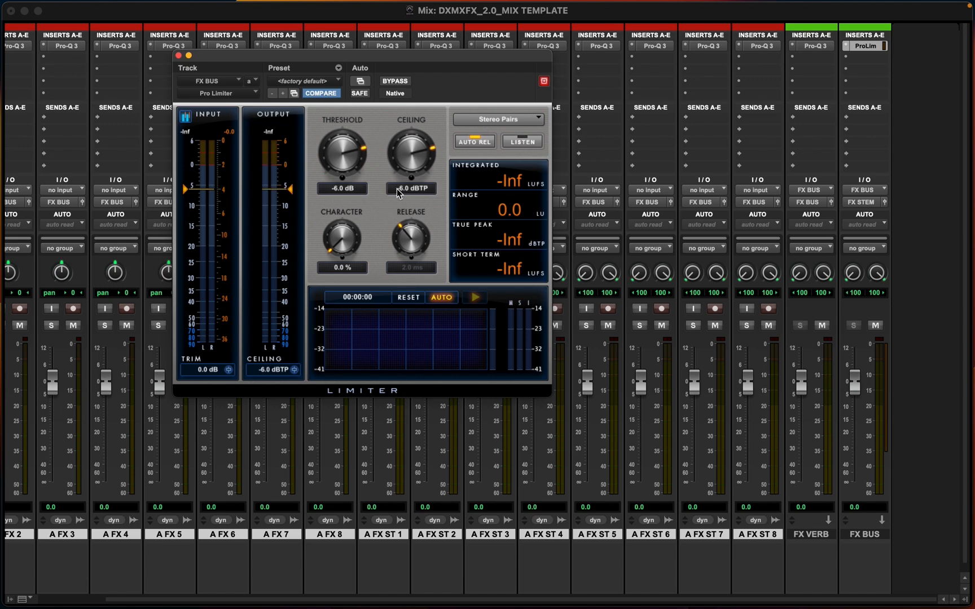
{"action": "left_click", "coordinate": [179, 55]}
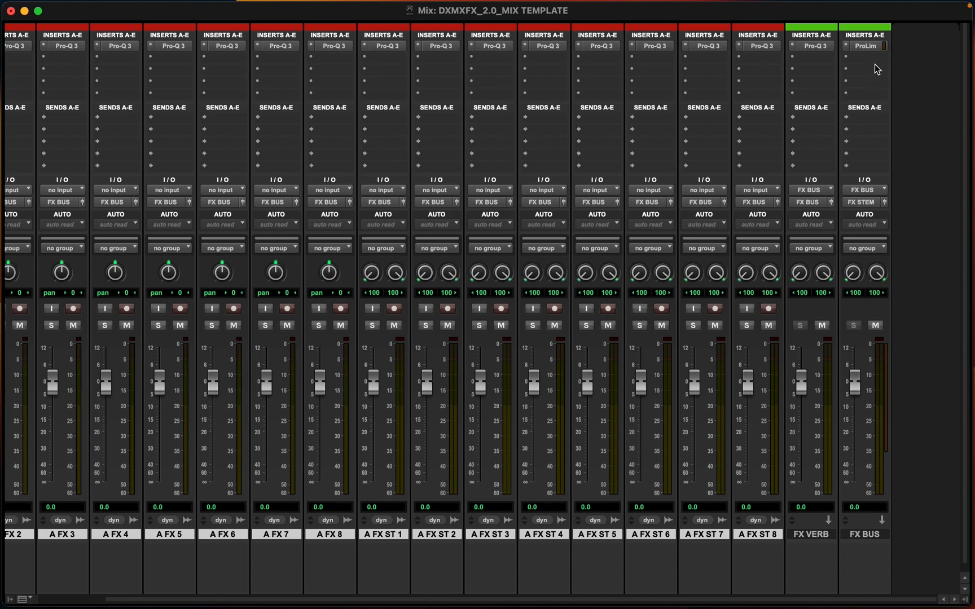
Add FabFilter Pro-Q 3 (stereo) on the FX BUS track's second insert
{"action": "left_click", "coordinate": [858, 62]}
{"action": "mouse_move", "coordinate": [880, 59]}
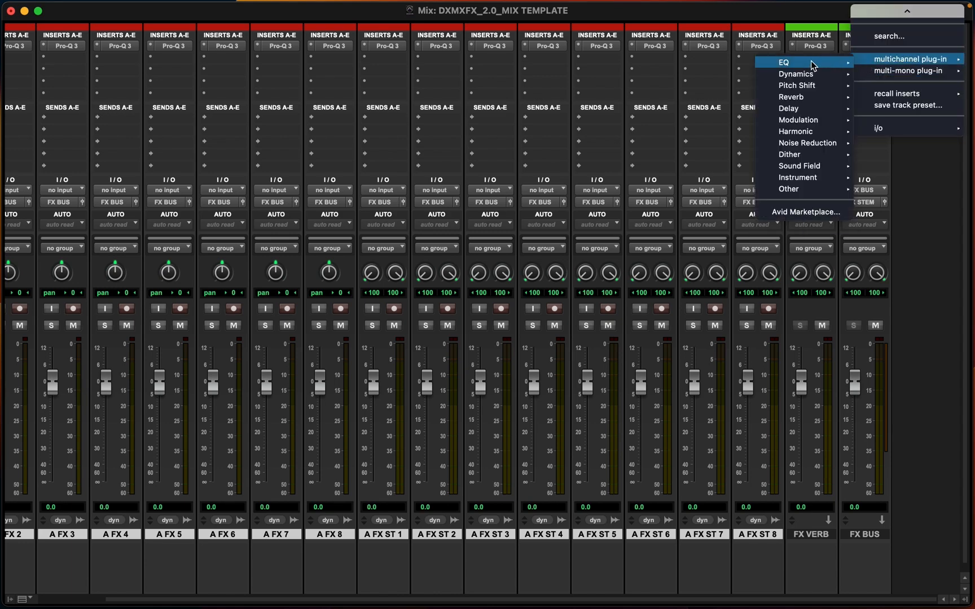
{"action": "mouse_move", "coordinate": [810, 63]}
{"action": "left_click", "coordinate": [663, 120]}
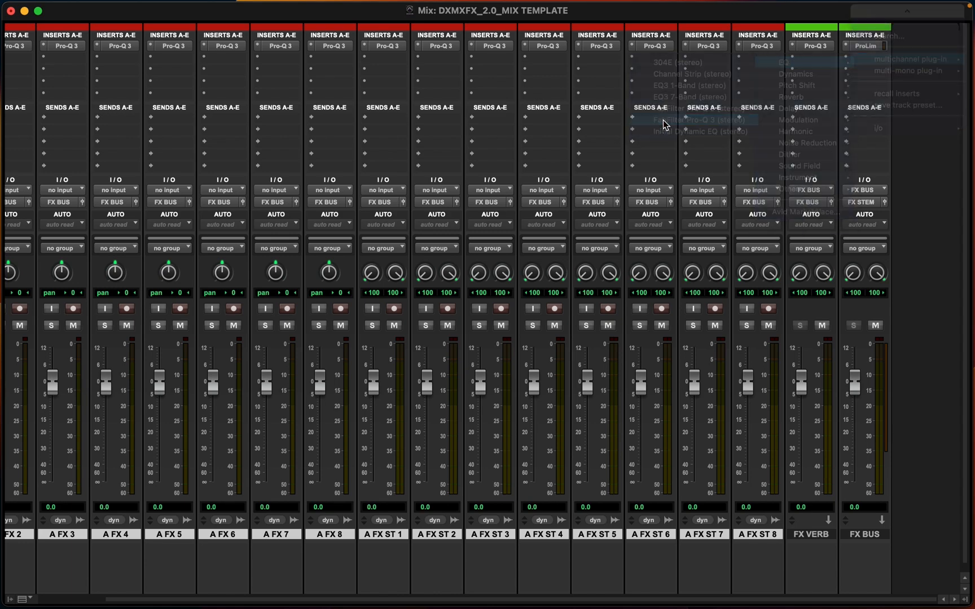
{"action": "left_click", "coordinate": [180, 54]}
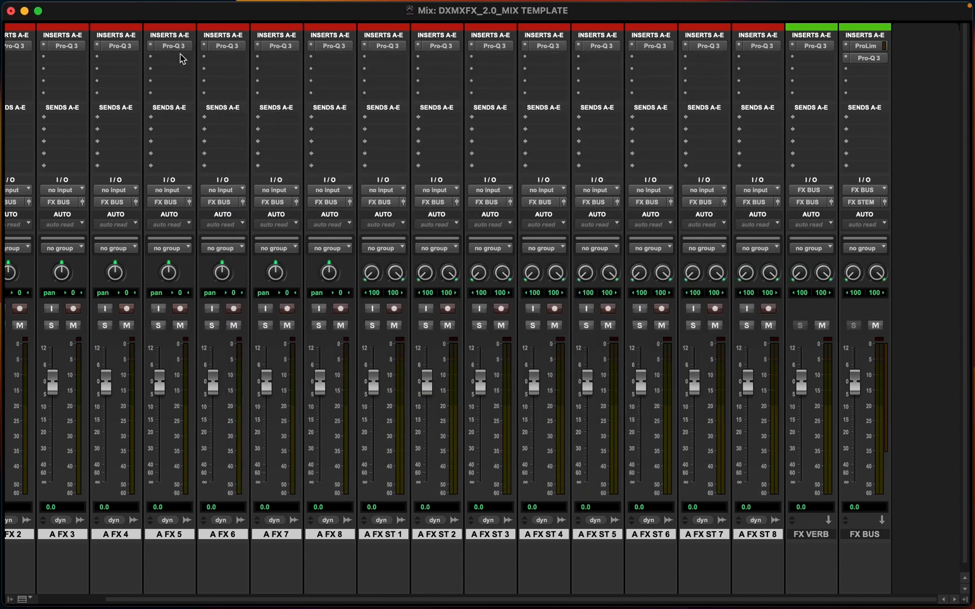
Insert a mono Signal Generator on A FX 1's second insert to test the FX signal flow
{"action": "scroll", "coordinate": [172, 73], "scroll_direction": "left", "scroll_amount": 3}
{"action": "left_click", "coordinate": [14, 57]}
{"action": "mouse_move", "coordinate": [15, 59]}
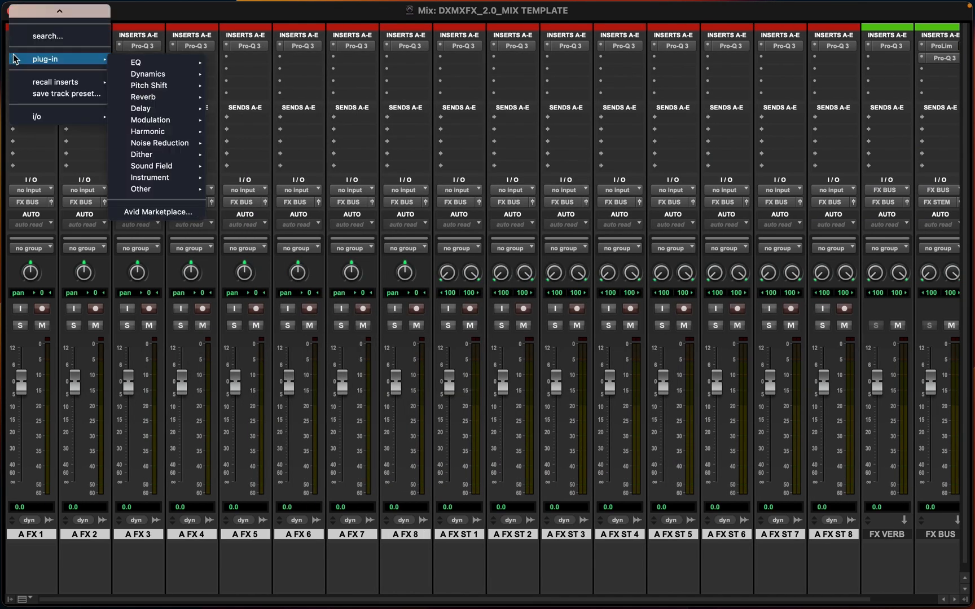
{"action": "mouse_move", "coordinate": [152, 188]}
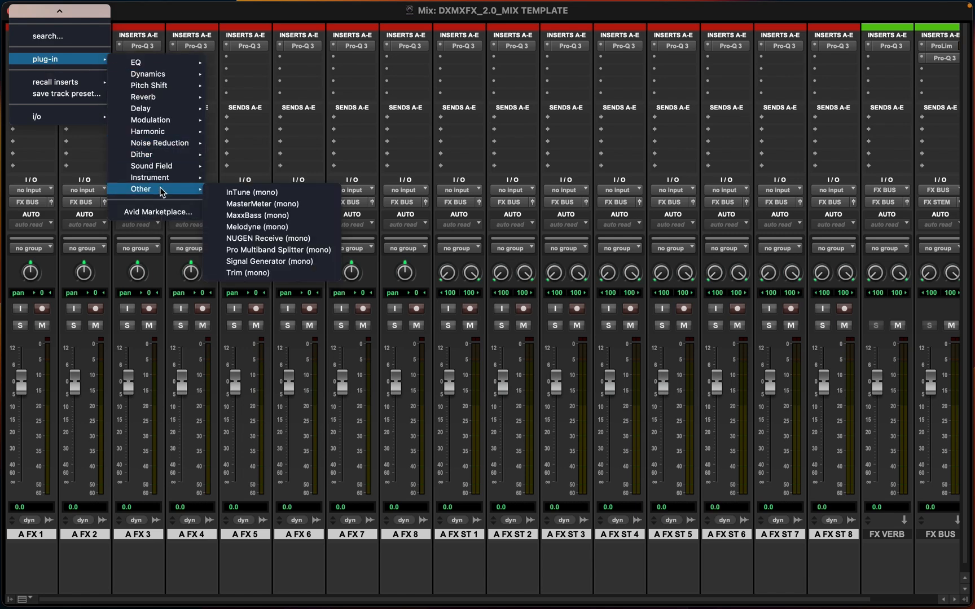
{"action": "left_click", "coordinate": [256, 264]}
{"action": "scroll", "coordinate": [358, 247], "scroll_direction": "right", "scroll_amount": 3}
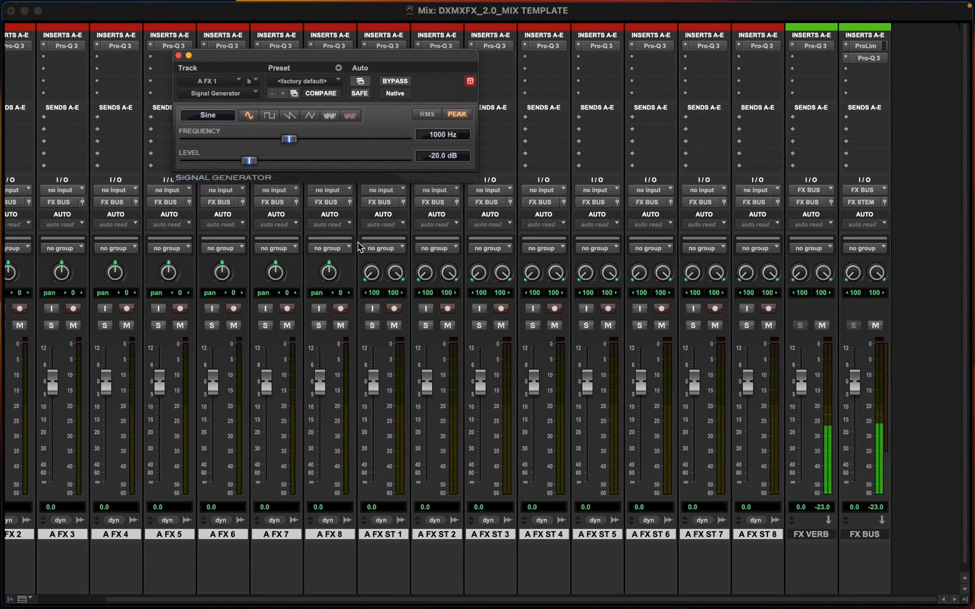
{"action": "scroll", "coordinate": [422, 276], "scroll_direction": "left", "scroll_amount": 2}
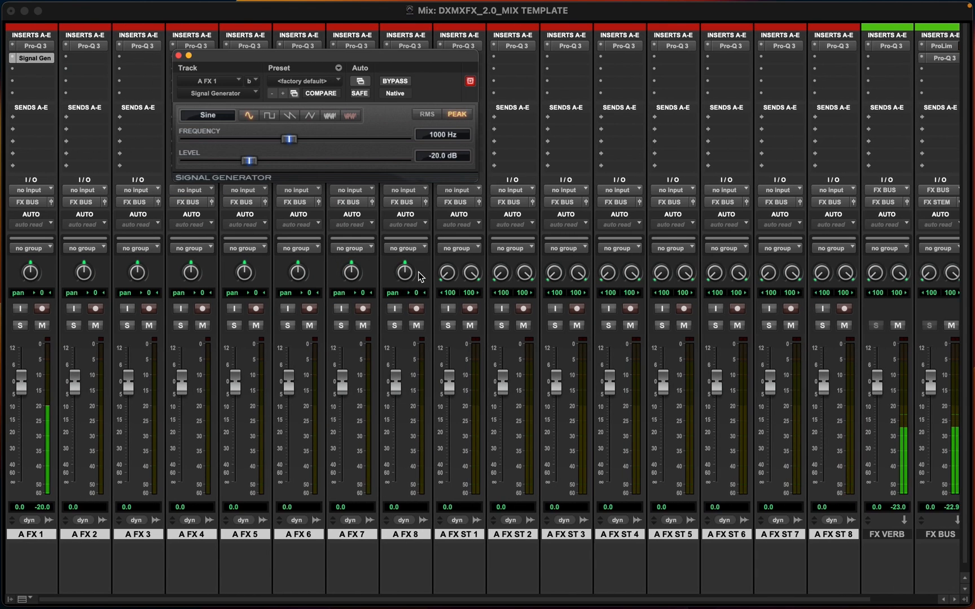
{"action": "scroll", "coordinate": [418, 275], "scroll_direction": "right", "scroll_amount": 2}
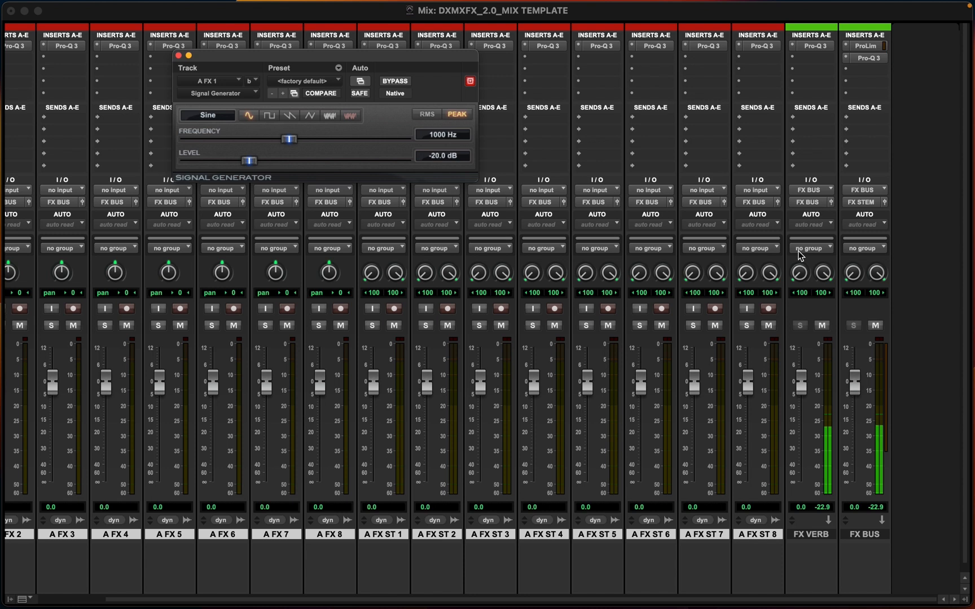
Set the FX VERB aux track's input to the FX VERB bus
{"action": "left_click", "coordinate": [807, 192]}
{"action": "mouse_move", "coordinate": [808, 206]}
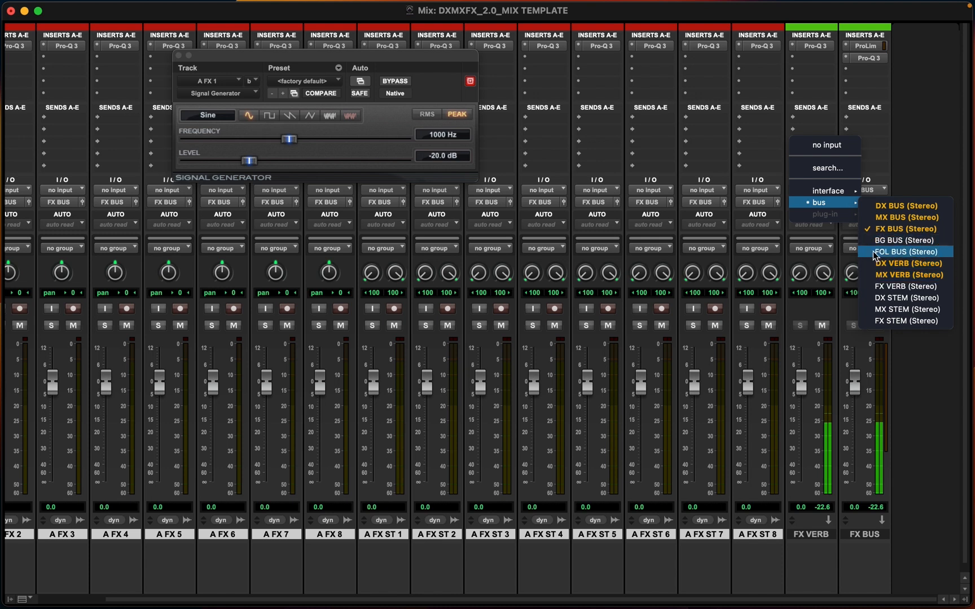
{"action": "left_click", "coordinate": [877, 285]}
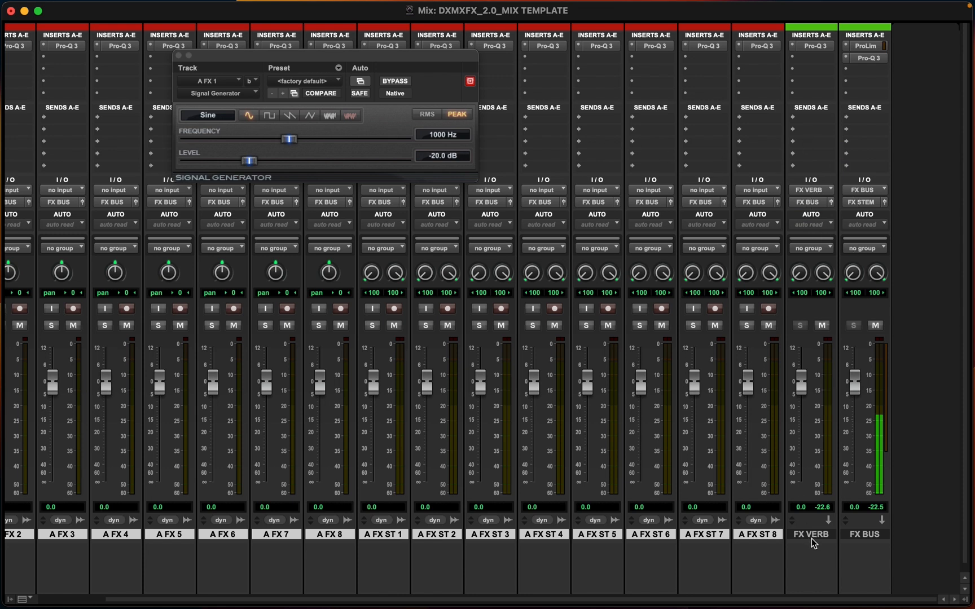
{"action": "left_click", "coordinate": [178, 55]}
Select all A FX and A FX ST tracks and add a send to the FX VERB bus on each
{"action": "scroll", "coordinate": [168, 244], "scroll_direction": "left", "scroll_amount": 3}
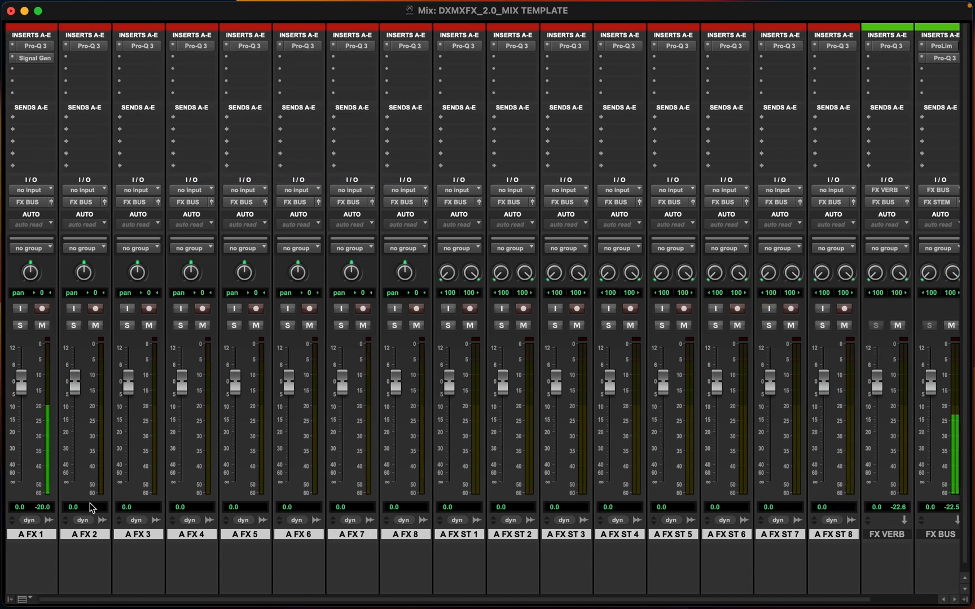
{"action": "left_click", "coordinate": [35, 59], "text": "super"}
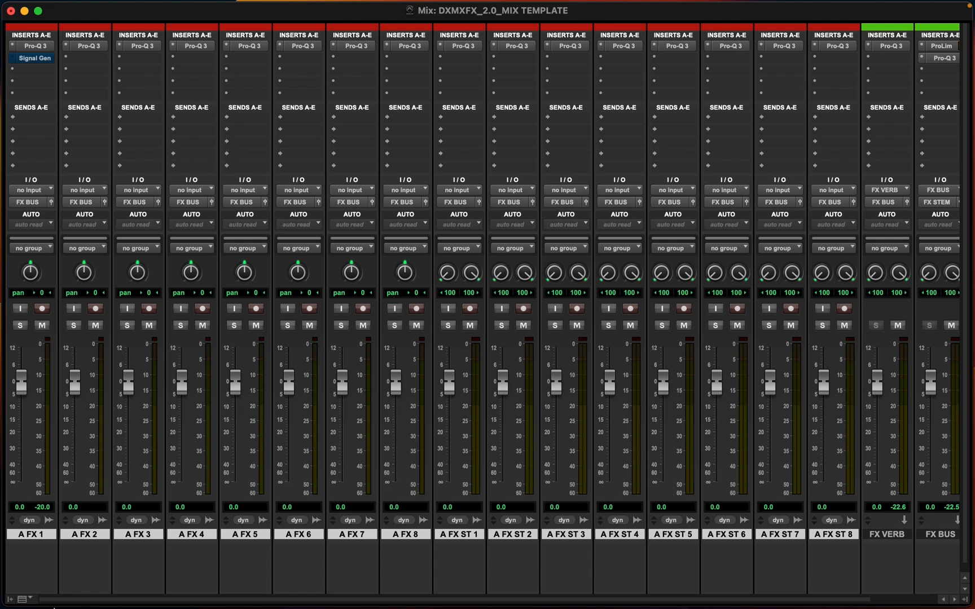
{"action": "left_click", "coordinate": [34, 534]}
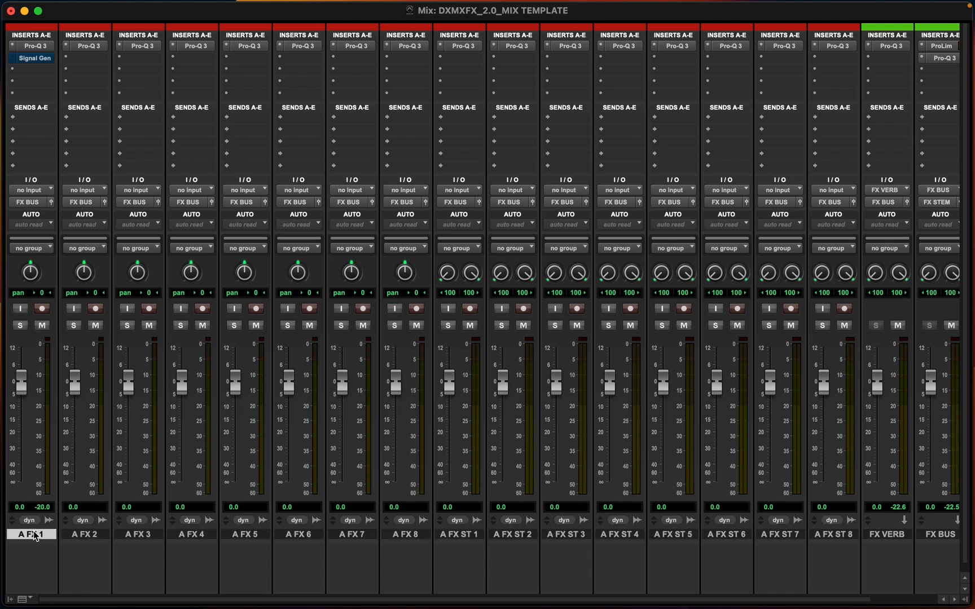
{"action": "left_click", "coordinate": [838, 535], "text": "shift"}
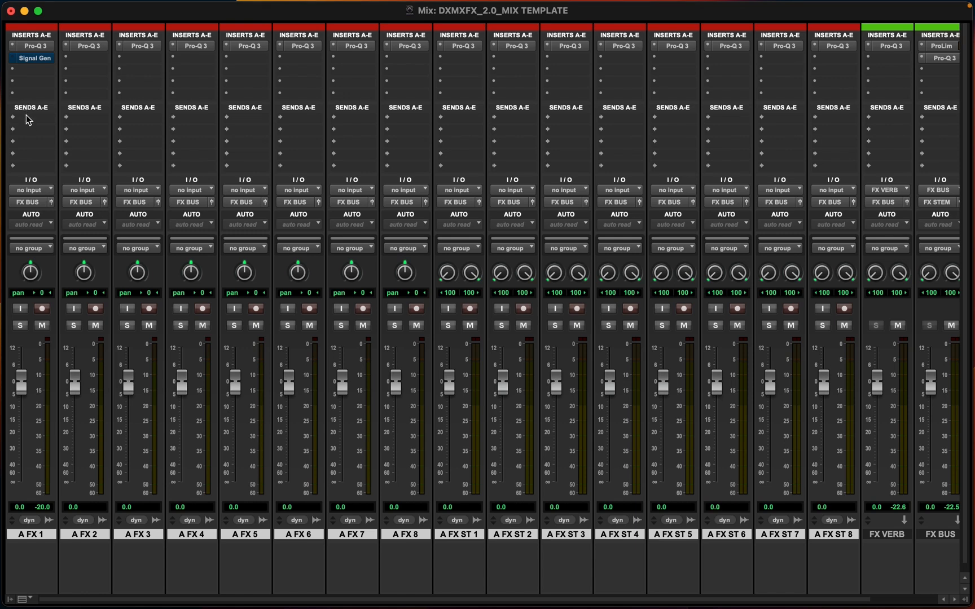
{"action": "left_click", "coordinate": [25, 118]}
{"action": "mouse_move", "coordinate": [23, 117]}
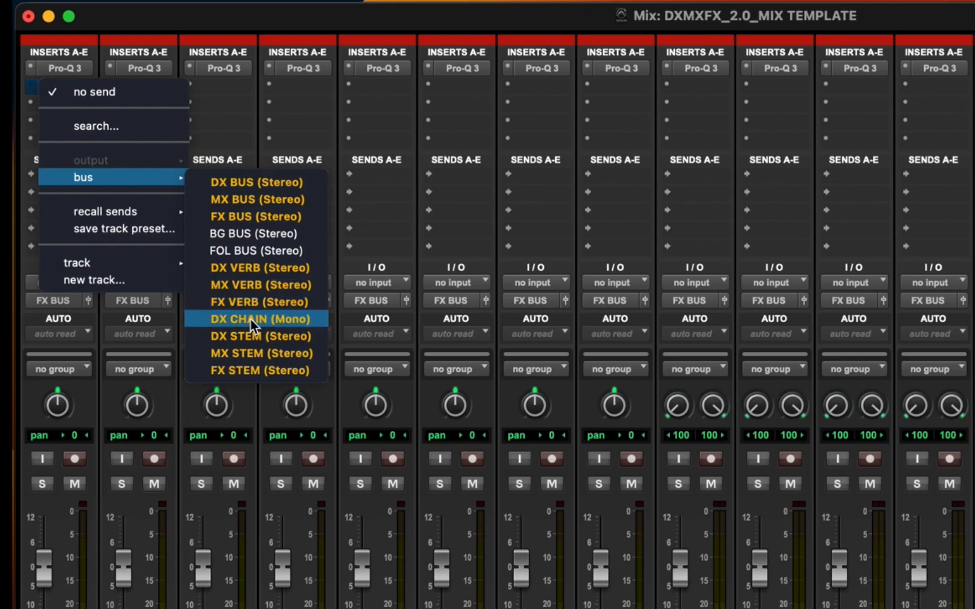
{"action": "left_click", "coordinate": [238, 303], "text": "alt"}
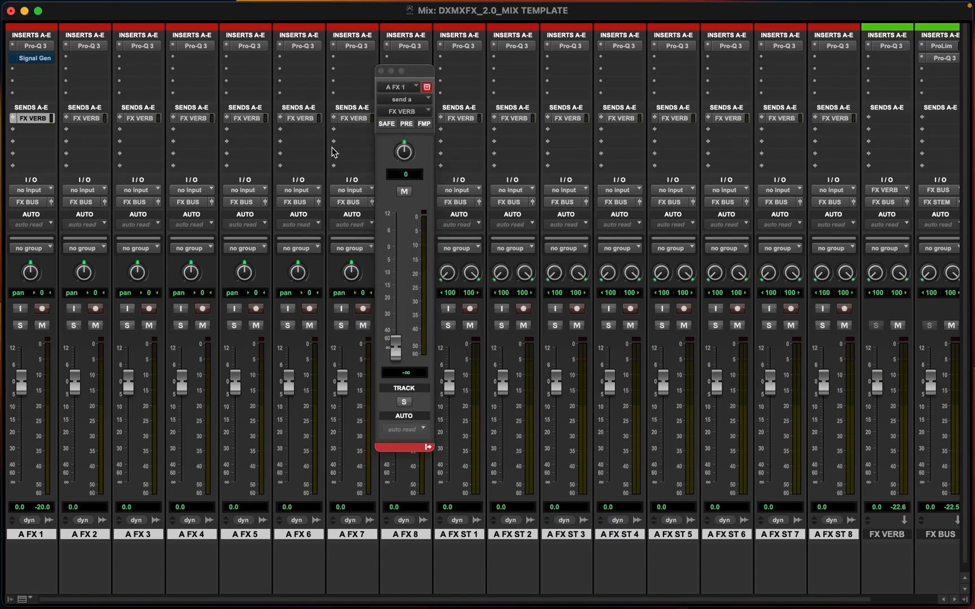
{"action": "left_click", "coordinate": [381, 71]}
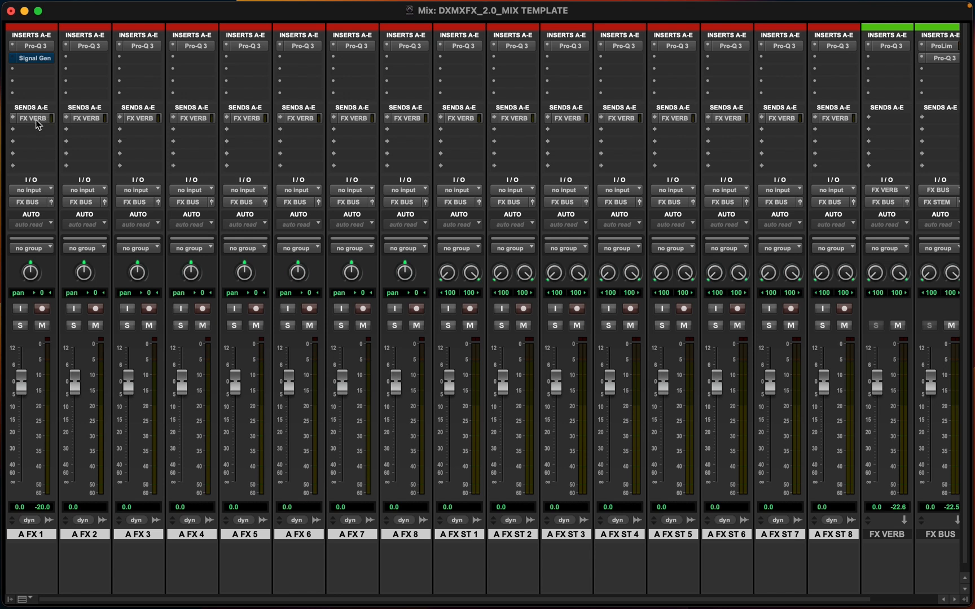
Toggle bypass on A FX 1's Signal Generator on and off
{"action": "left_click", "coordinate": [32, 58]}
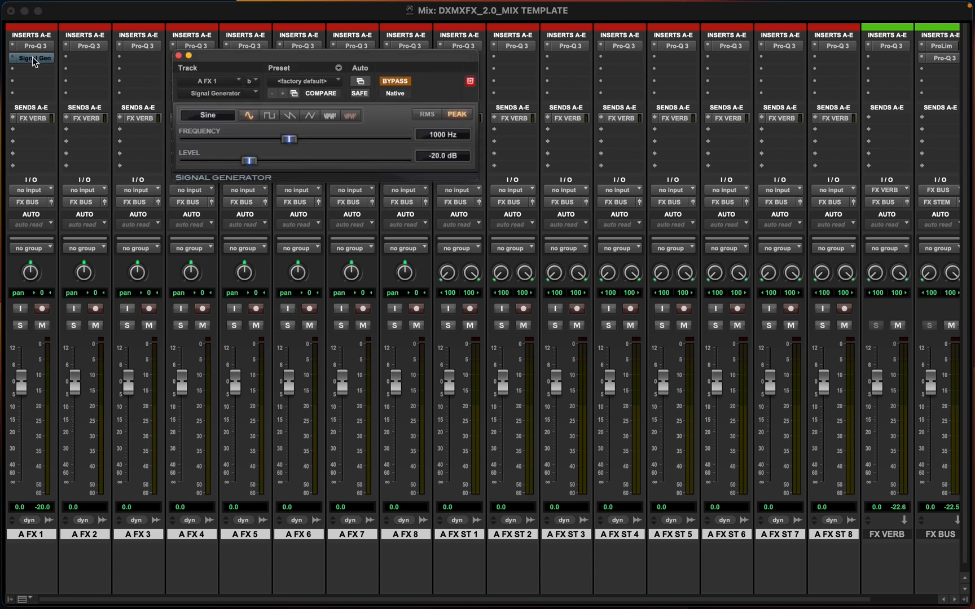
{"action": "left_click", "coordinate": [389, 82]}
{"action": "left_click", "coordinate": [389, 83]}
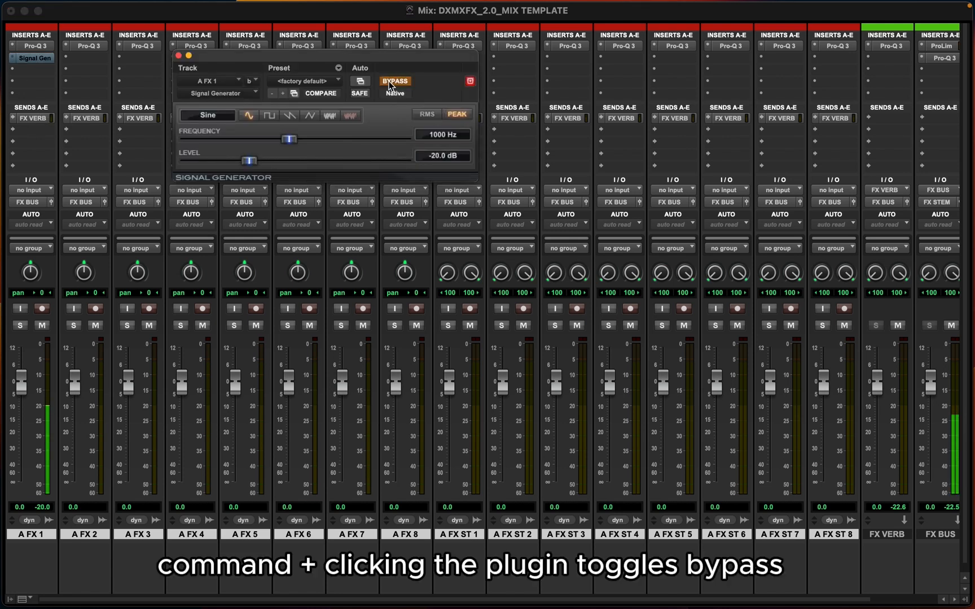
{"action": "left_click", "coordinate": [389, 82]}
{"action": "left_click", "coordinate": [389, 82]}
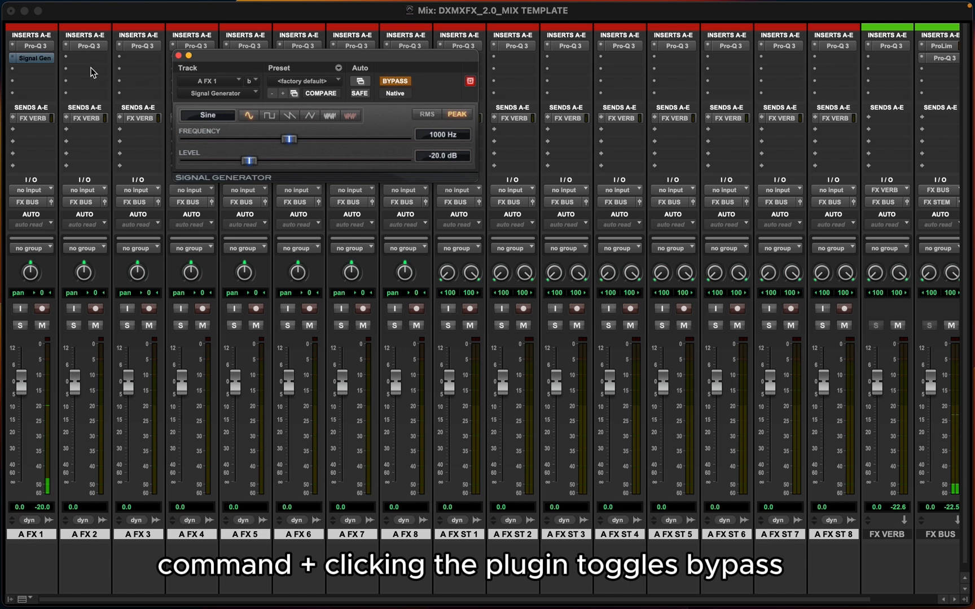
{"action": "left_click", "coordinate": [35, 58], "text": "super"}
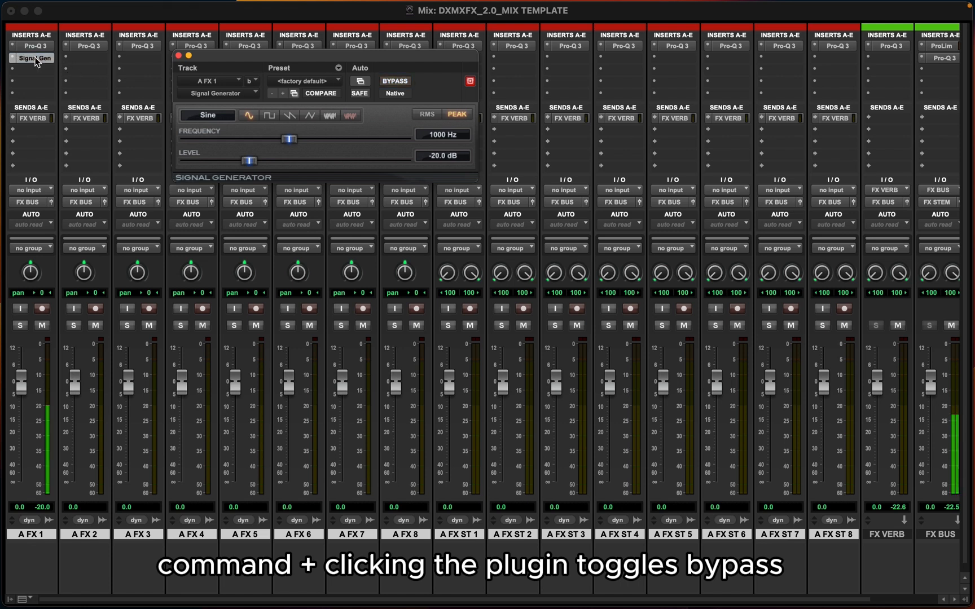
{"action": "left_click", "coordinate": [35, 58], "text": "super"}
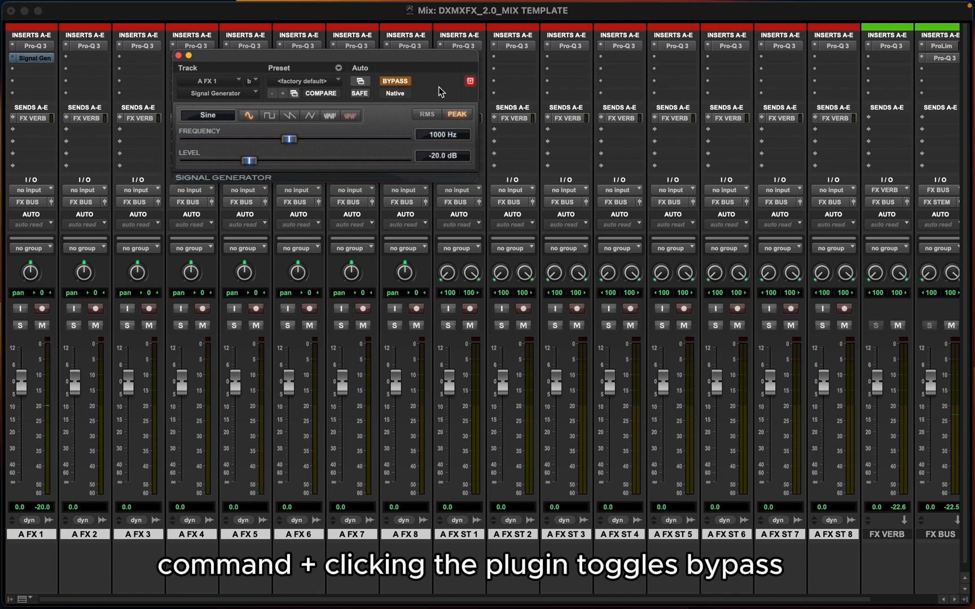
{"action": "left_click", "coordinate": [178, 55]}
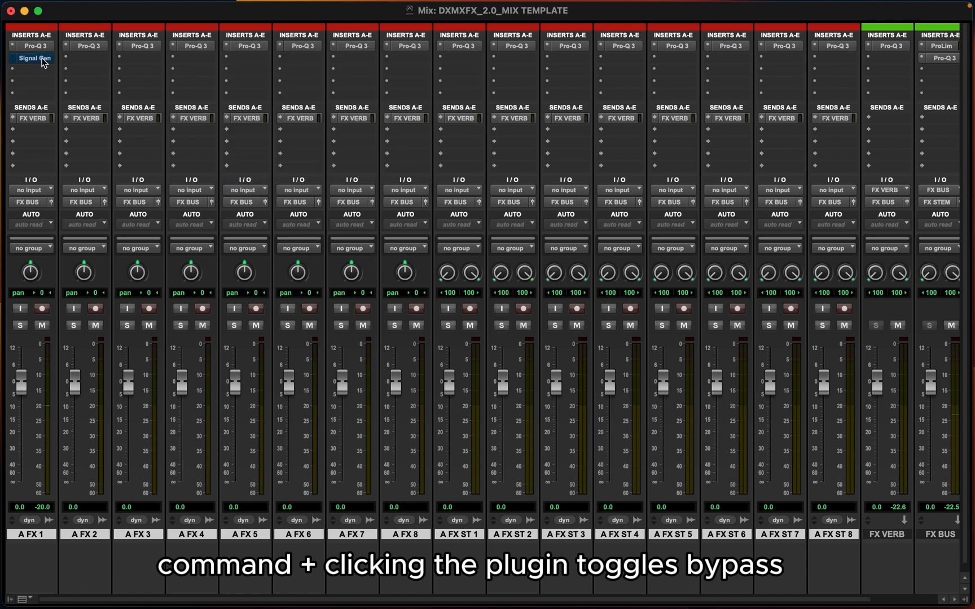
{"action": "left_click", "coordinate": [42, 59], "text": "super"}
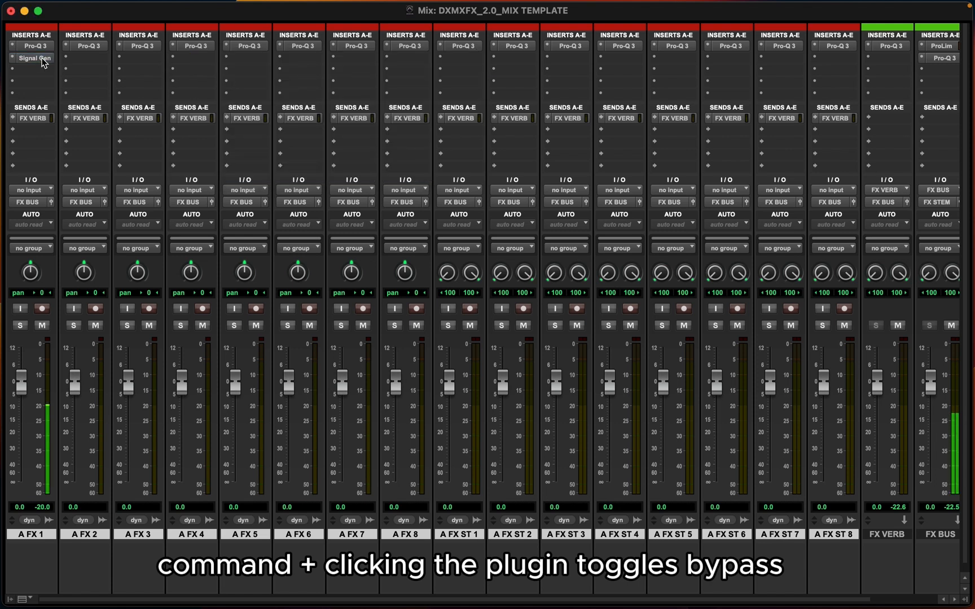
Test A FX 1's FX VERB send by raising its level and returning it to minimum
{"action": "left_click", "coordinate": [34, 118]}
{"action": "left_click_drag", "start_coordinate": [404, 350], "coordinate": [407, 279]}
{"action": "scroll", "coordinate": [632, 333], "scroll_direction": "right", "scroll_amount": 3}
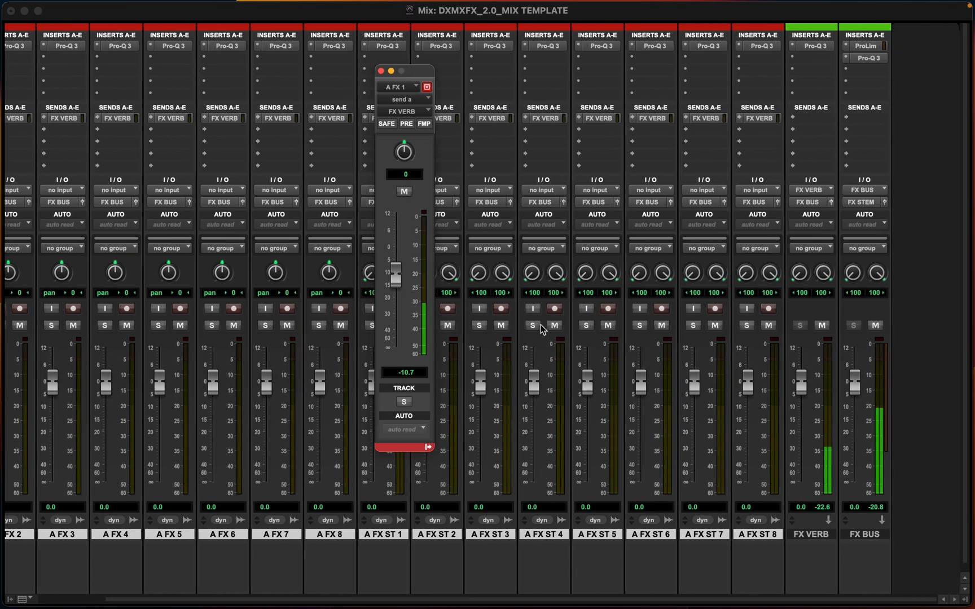
{"action": "left_click_drag", "start_coordinate": [402, 283], "coordinate": [386, 375]}
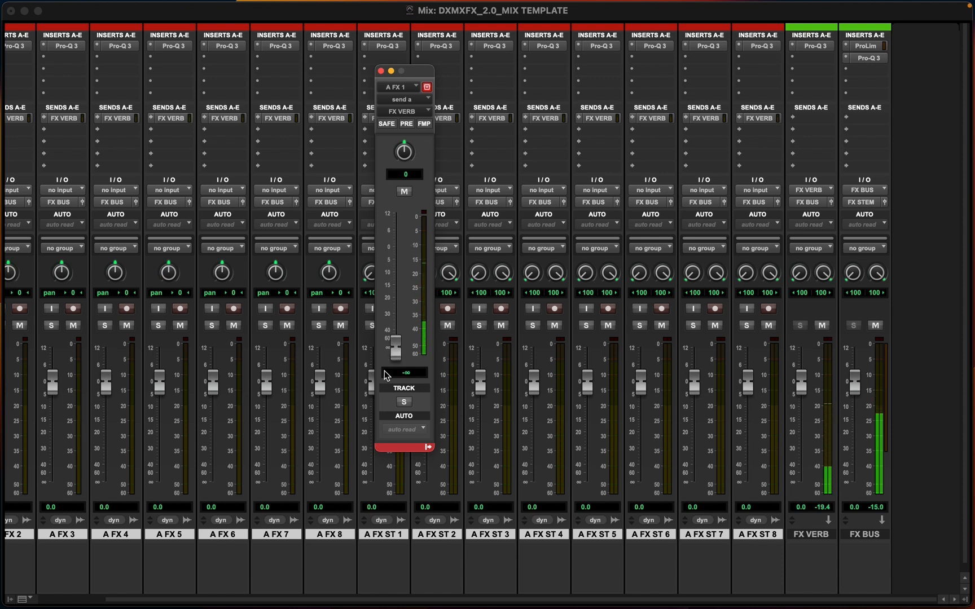
{"action": "left_click", "coordinate": [381, 72]}
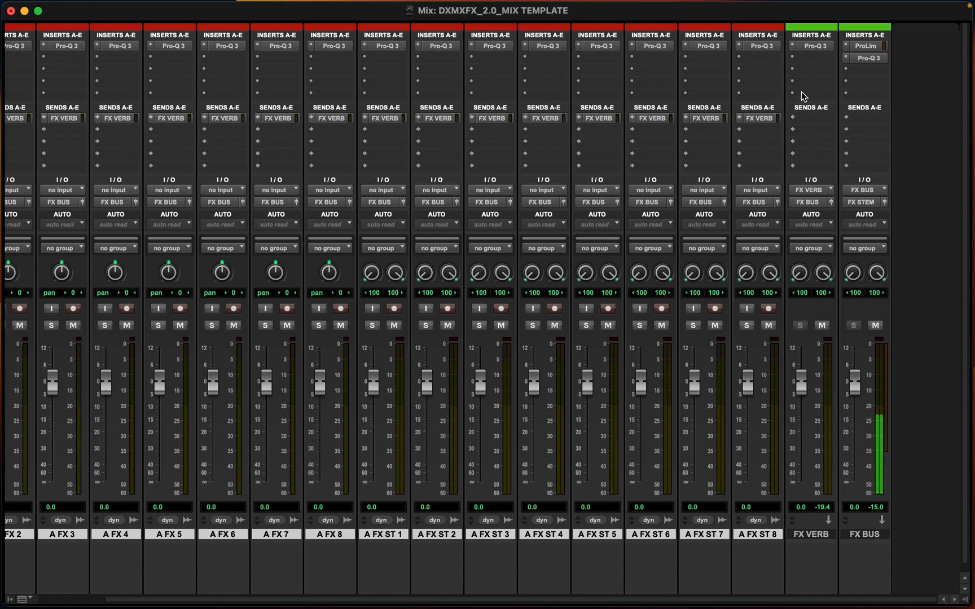
Move FX VERB's Pro-Q 3 to the second insert and insert Reverb One (stereo) on the first
{"action": "left_click_drag", "start_coordinate": [812, 49], "coordinate": [813, 59]}
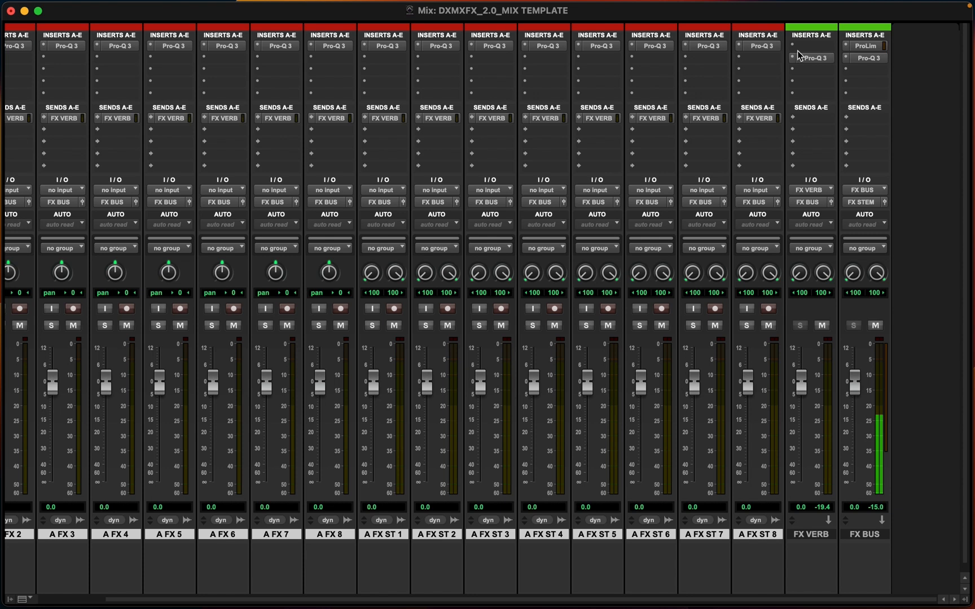
{"action": "left_click", "coordinate": [803, 45]}
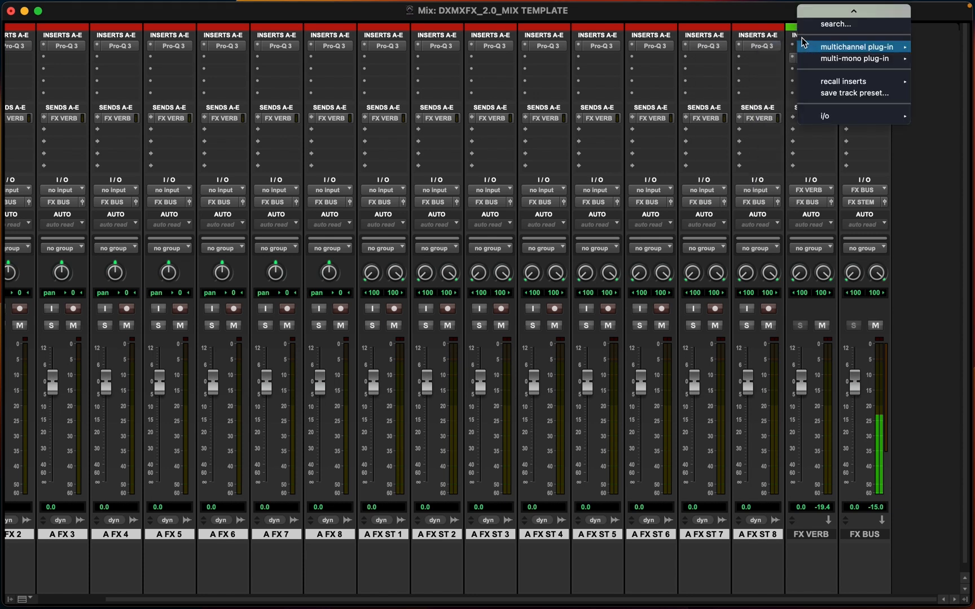
{"action": "mouse_move", "coordinate": [819, 62]}
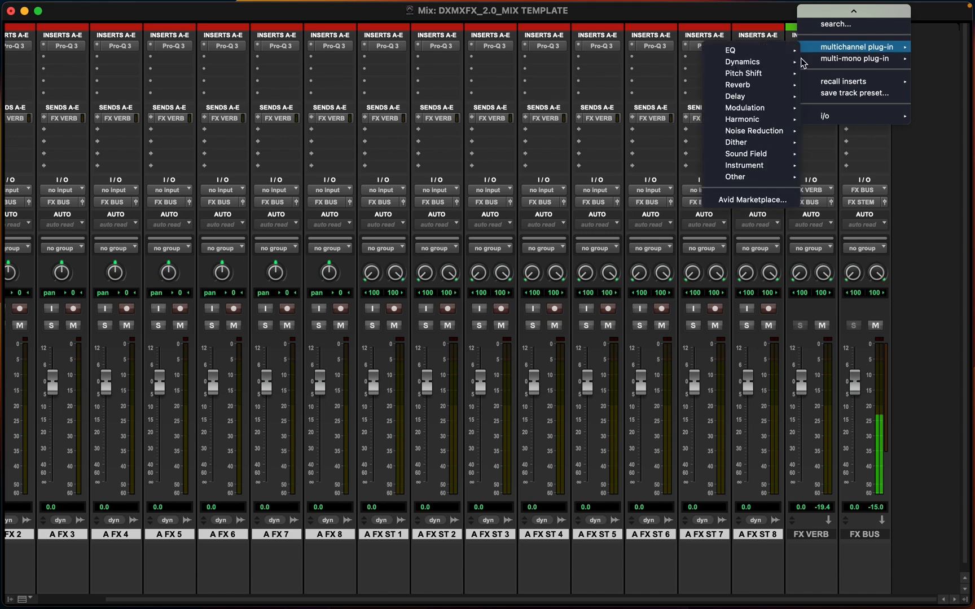
{"action": "mouse_move", "coordinate": [748, 95]}
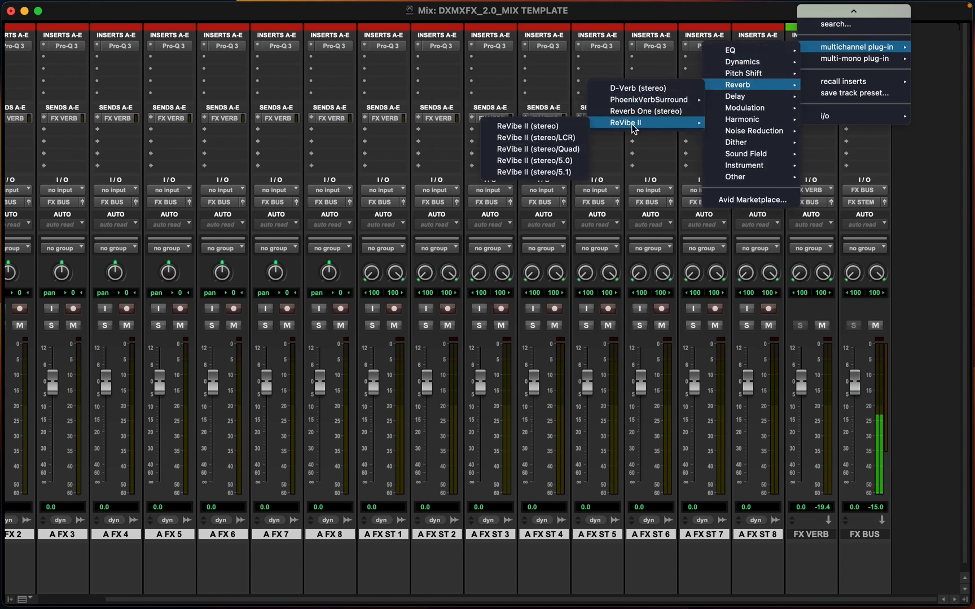
{"action": "left_click", "coordinate": [626, 115]}
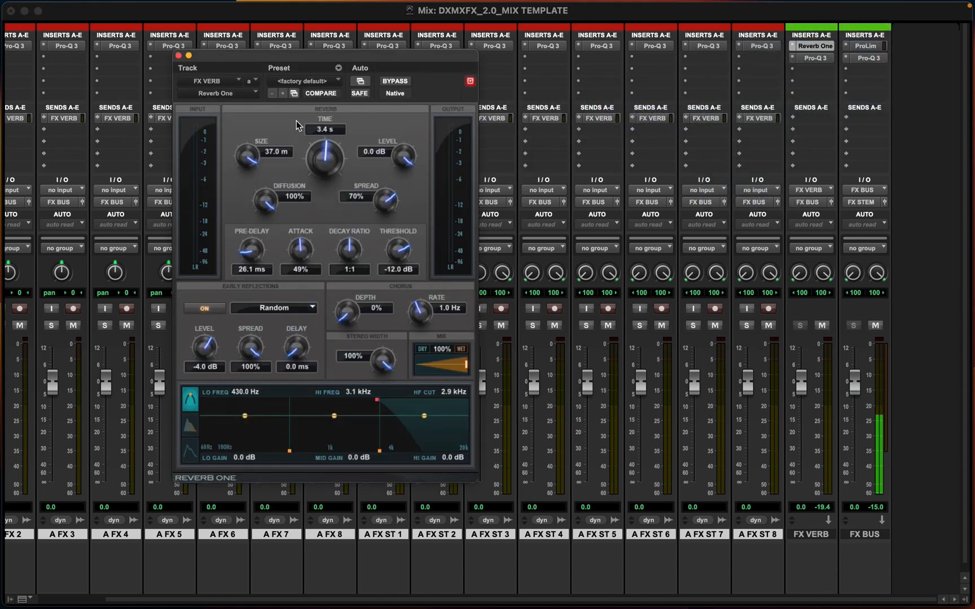
{"action": "left_click", "coordinate": [178, 55]}
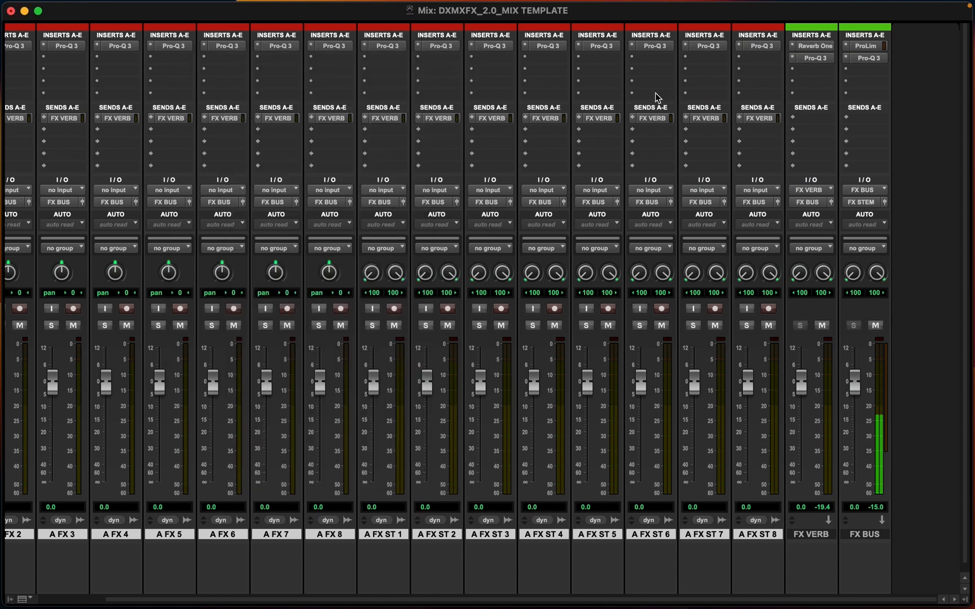
Open A FX 1's FX VERB send to audition the reverb on the test signal
{"action": "scroll", "coordinate": [564, 157], "scroll_direction": "left", "scroll_amount": 3}
{"action": "scroll", "coordinate": [564, 157], "scroll_direction": "left", "scroll_amount": 3}
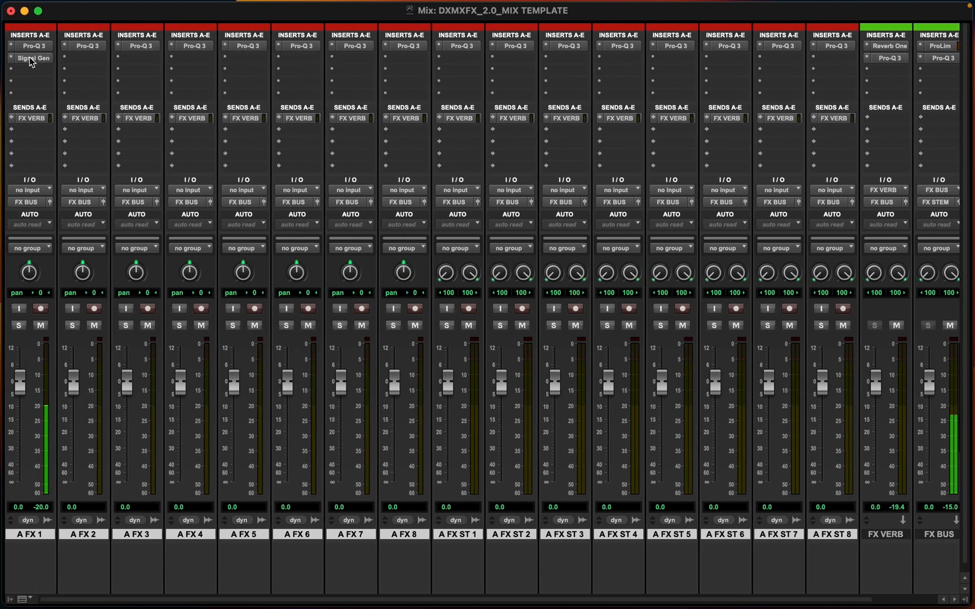
{"action": "left_click", "coordinate": [30, 120]}
{"action": "scroll", "coordinate": [350, 265], "scroll_direction": "right", "scroll_amount": 5}
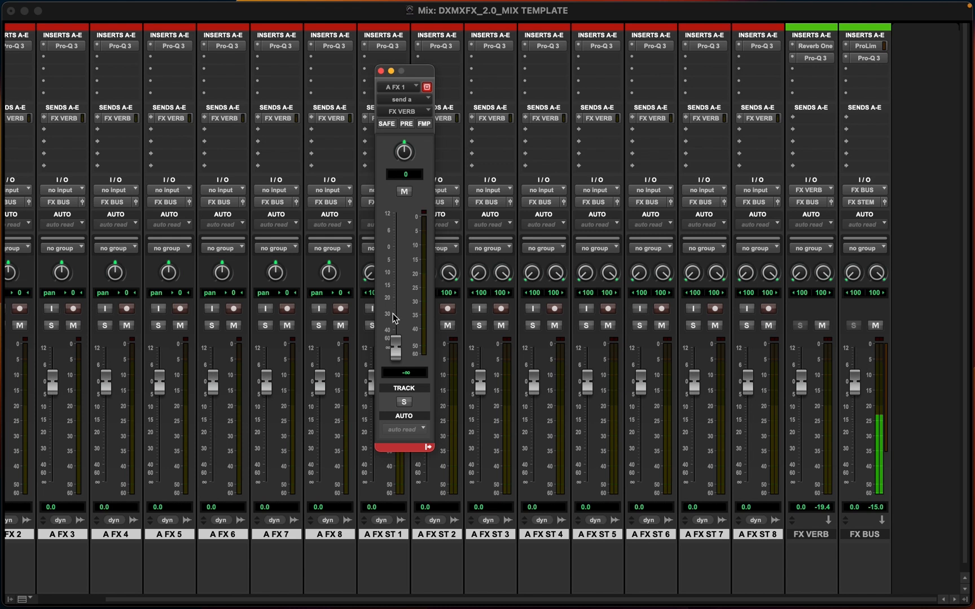
{"action": "mouse_move", "coordinate": [396, 343]}
{"action": "left_mouse_down"}
{"action": "mouse_move", "coordinate": [400, 222]}
{"action": "mouse_move", "coordinate": [396, 349]}
{"action": "left_mouse_up"}
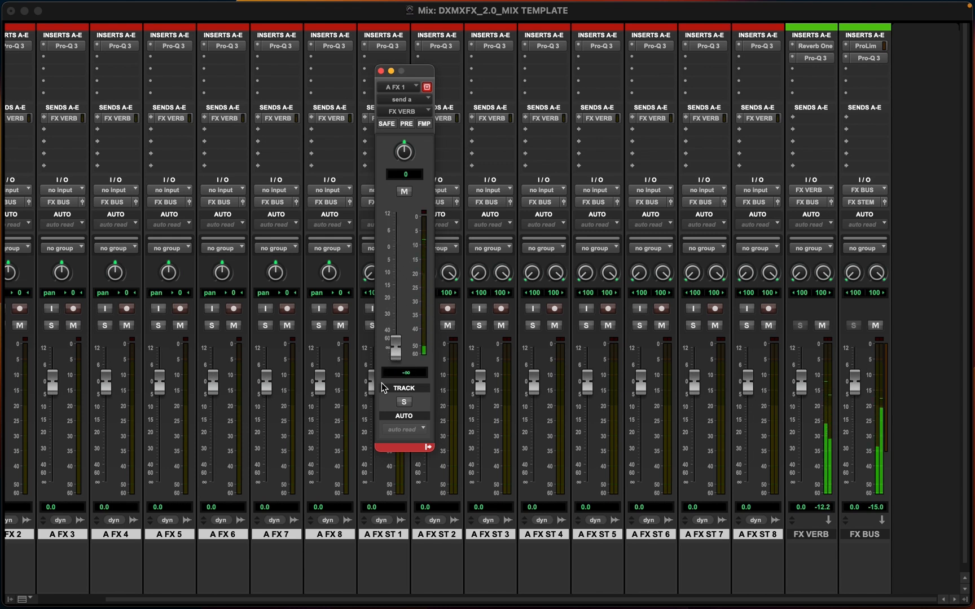
{"action": "left_click", "coordinate": [380, 71]}
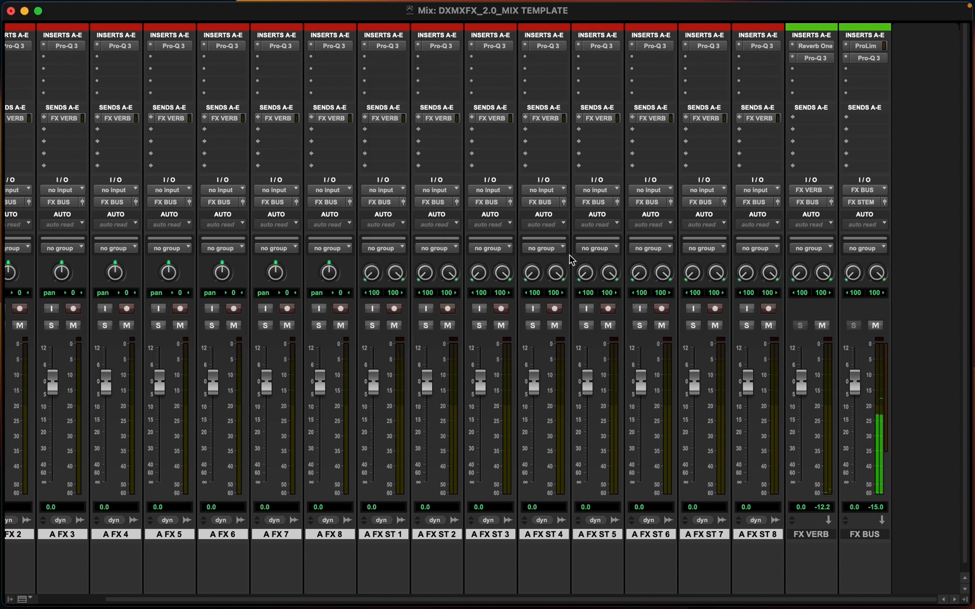
Remove the Signal Generator from A FX 1's second insert
{"action": "scroll", "coordinate": [776, 433], "scroll_direction": "left", "scroll_amount": 3}
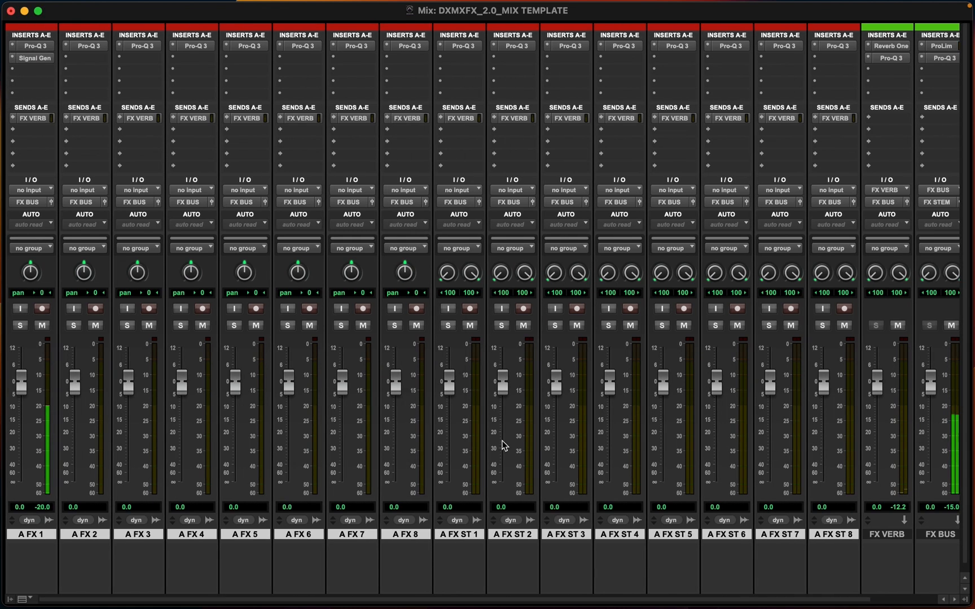
{"action": "left_click", "coordinate": [11, 57]}
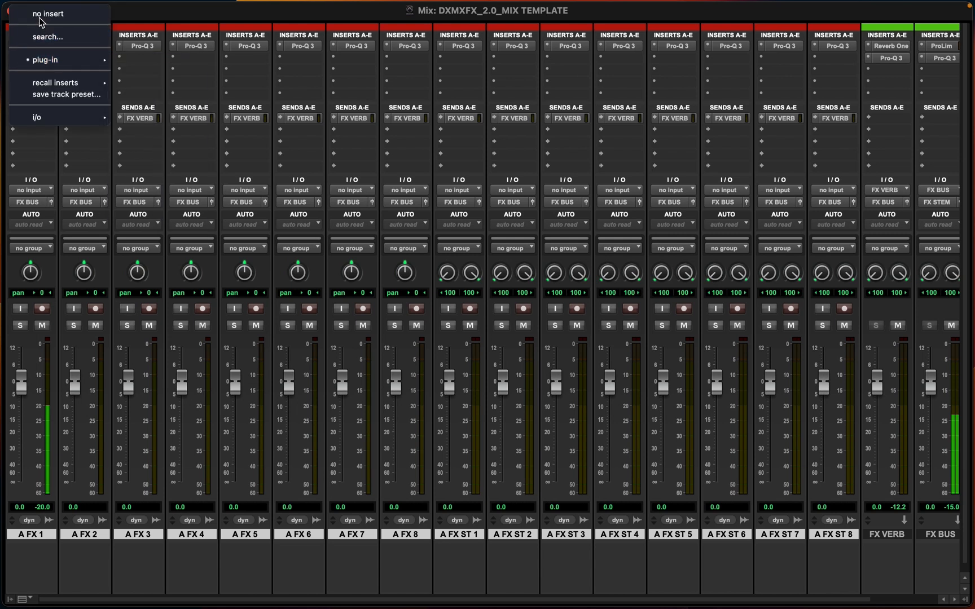
{"action": "left_click", "coordinate": [51, 17]}
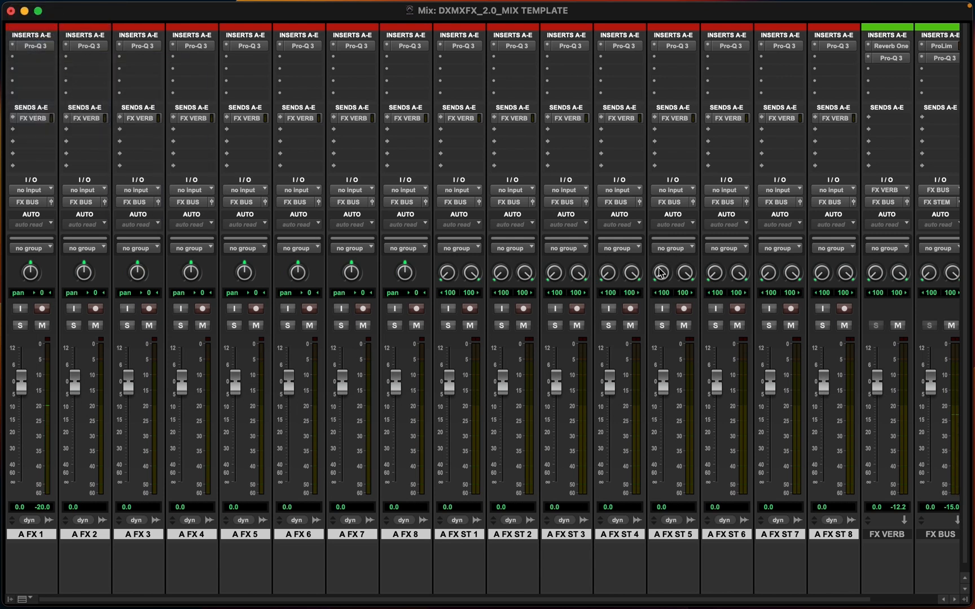
Rename the FX BUS aux track to A FX BUS
{"action": "scroll", "coordinate": [661, 273], "scroll_direction": "right", "scroll_amount": 2}
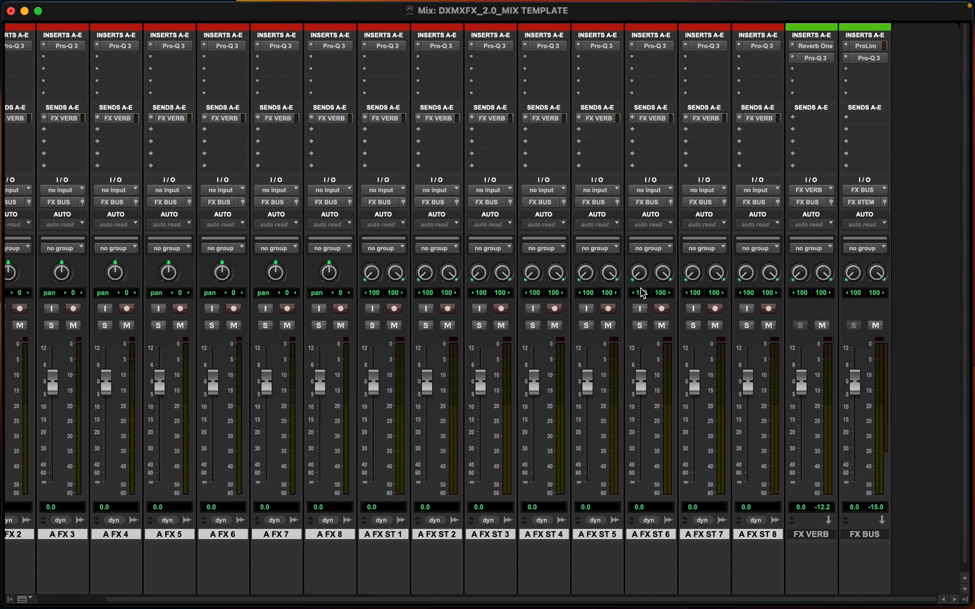
{"action": "scroll", "coordinate": [574, 338], "scroll_direction": "left", "scroll_amount": 3}
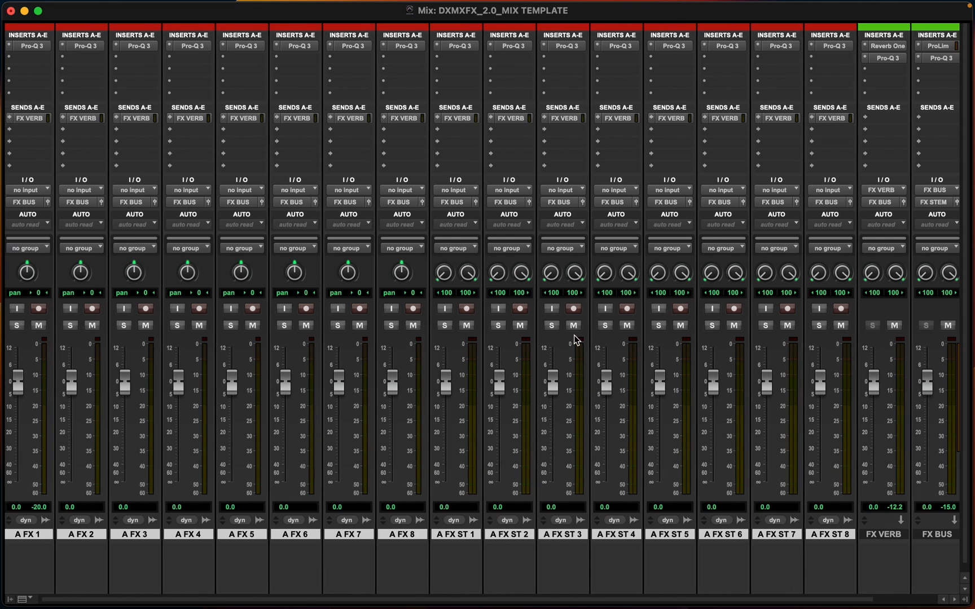
{"action": "scroll", "coordinate": [574, 337], "scroll_direction": "right", "scroll_amount": 3}
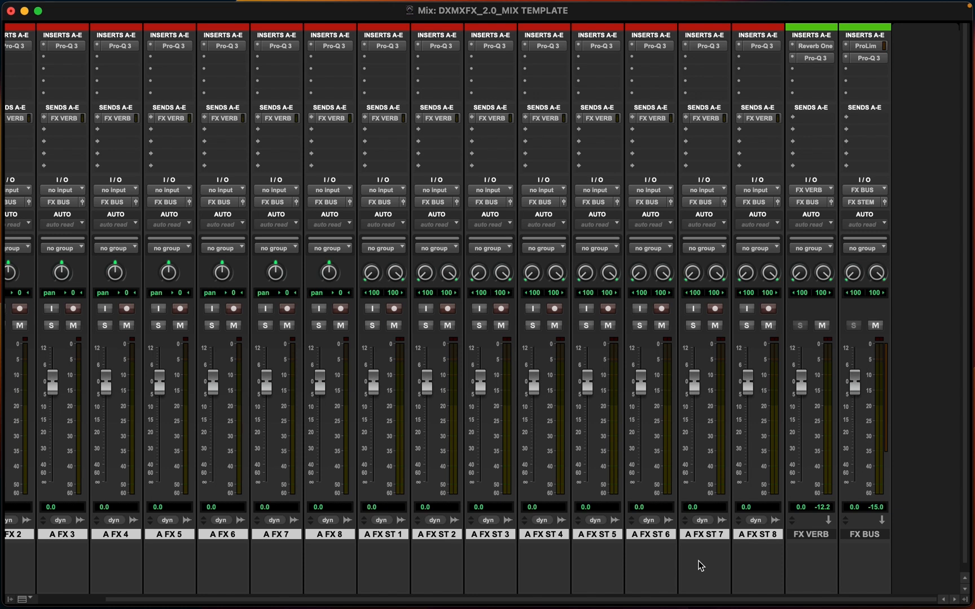
{"action": "left_click", "coordinate": [870, 533], "text": "super"}
{"action": "double_click", "coordinate": [870, 534]}
{"action": "key", "text": "Left"}
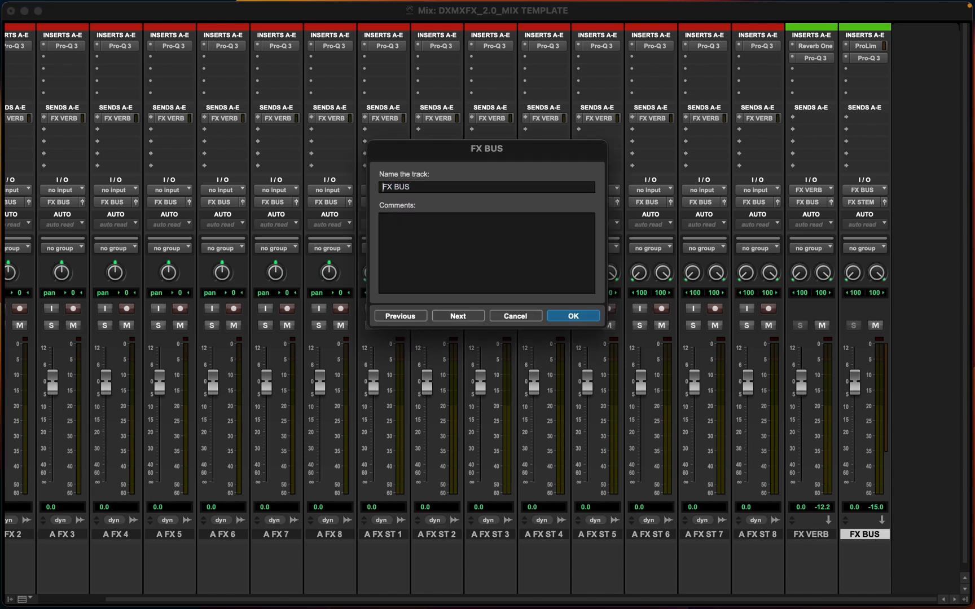
{"action": "type", "text": "A"}
{"action": "key", "text": "Return"}
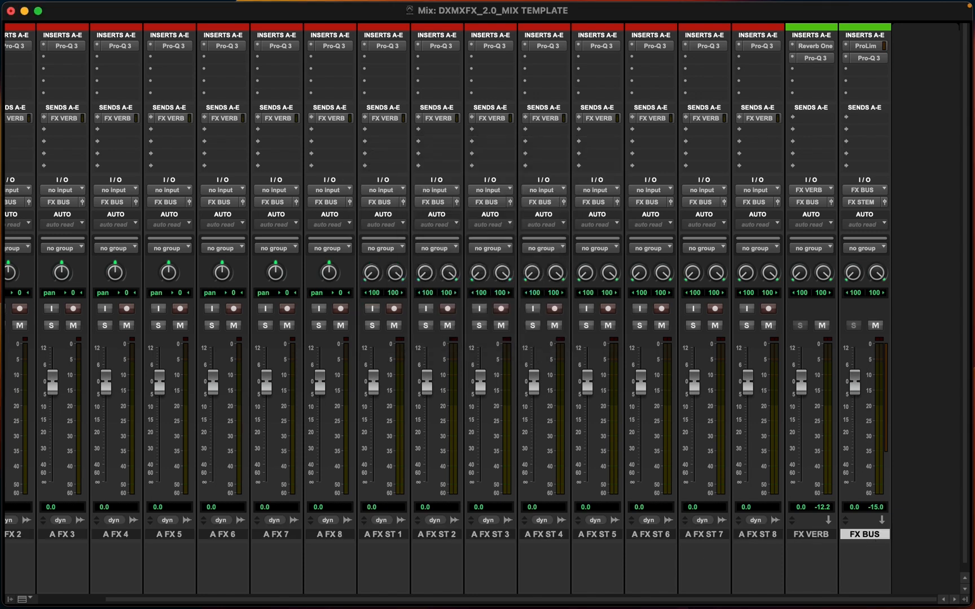
Create two new stereo aux input tracks
{"action": "key", "text": "super+shift+n"}
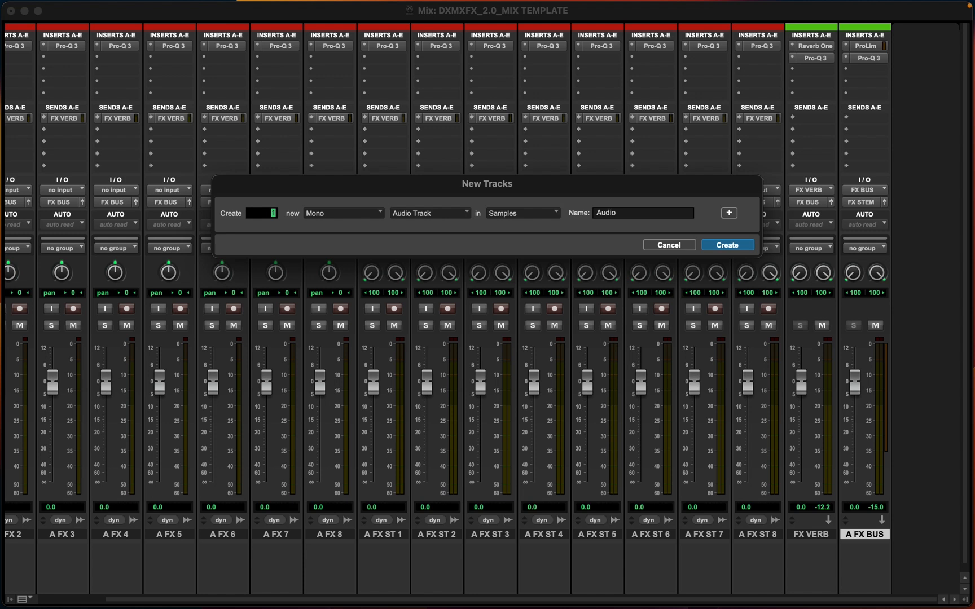
{"action": "key", "text": "super+Right"}
{"action": "key", "text": "super+Down"}
{"action": "key", "text": "Return"}
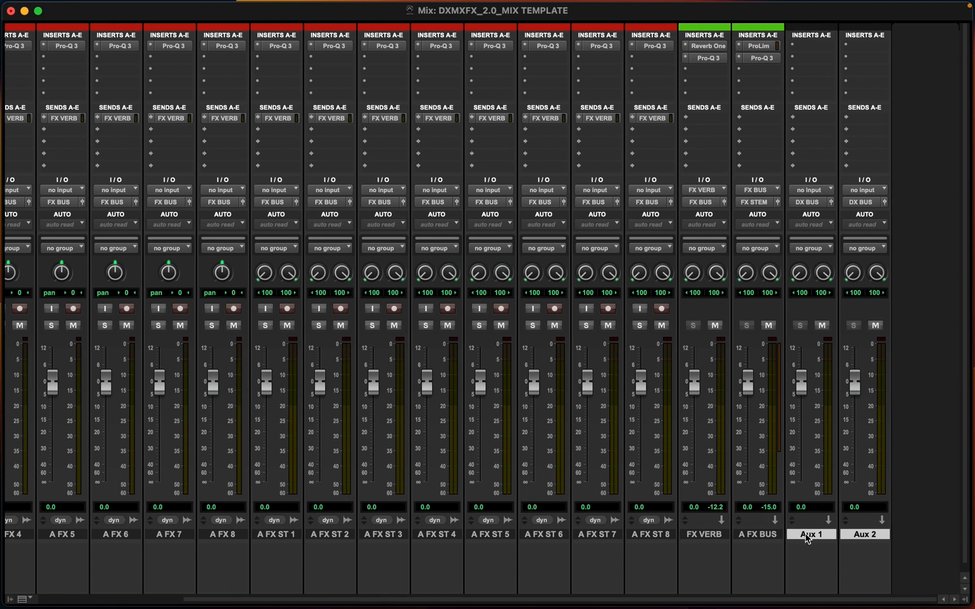
Rename the new aux tracks to B FX BUS and C FX BUS
{"action": "double_click", "coordinate": [807, 536]}
{"action": "type", "text": "B F"}
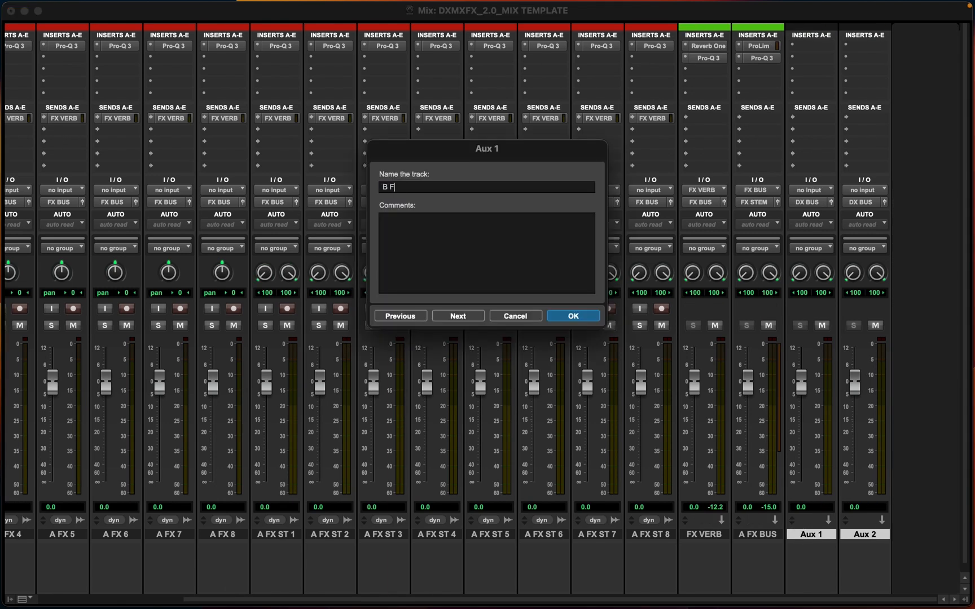
{"action": "type", "text": "X BUS"}
{"action": "key", "text": "Return"}
{"action": "double_click", "coordinate": [866, 535]}
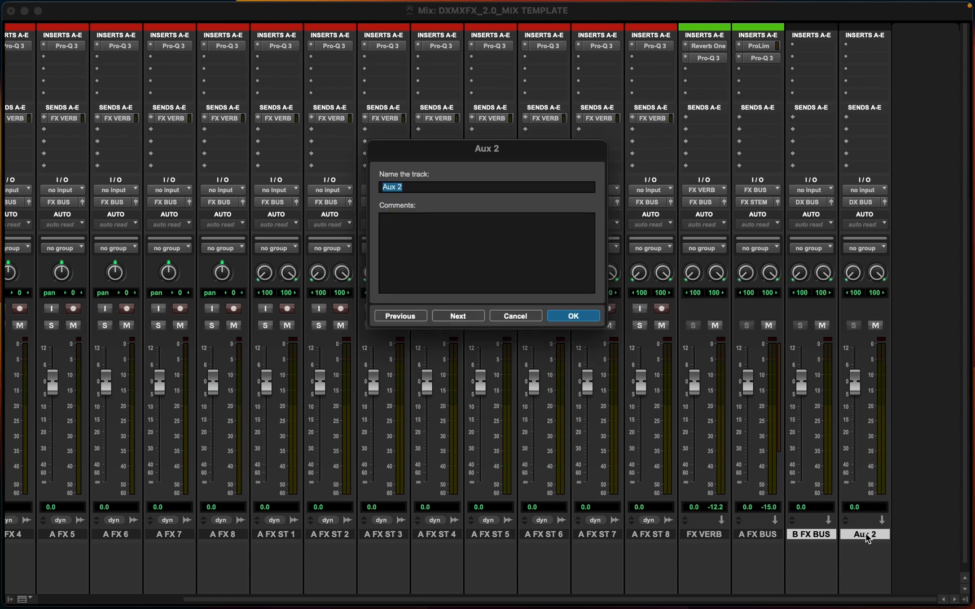
{"action": "type", "text": "C FX BUS"}
{"action": "key", "text": "Return"}
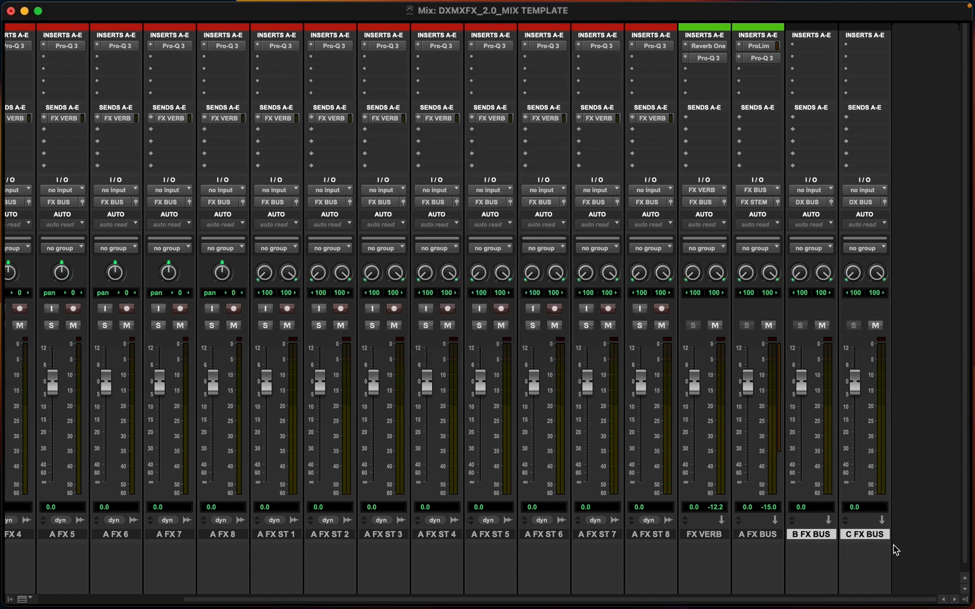
Color the B FX BUS and C FX BUS tracks green
{"action": "scroll", "coordinate": [836, 542], "scroll_direction": "down", "scroll_amount": 1}
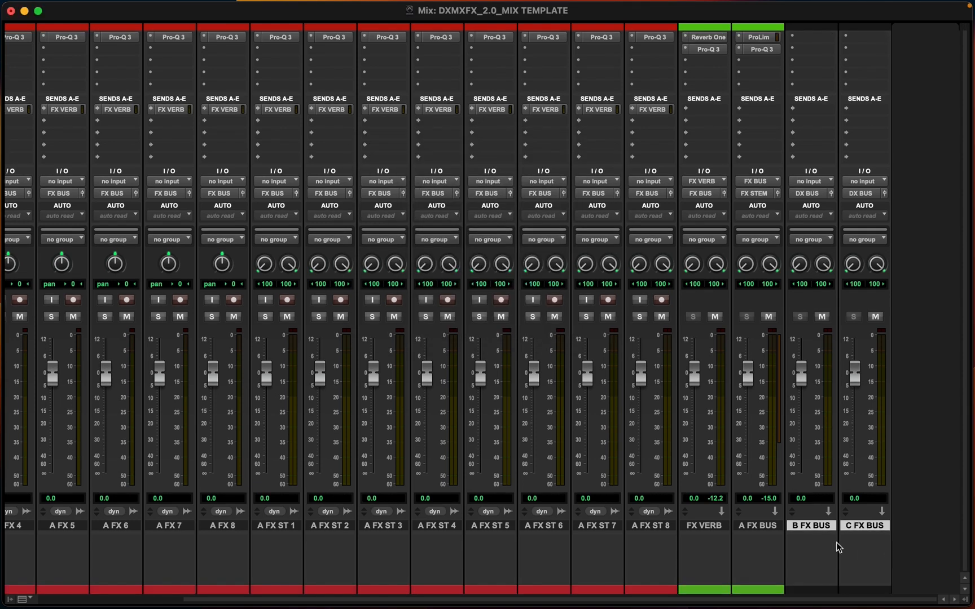
{"action": "double_click", "coordinate": [821, 591]}
{"action": "left_click", "coordinate": [807, 57]}
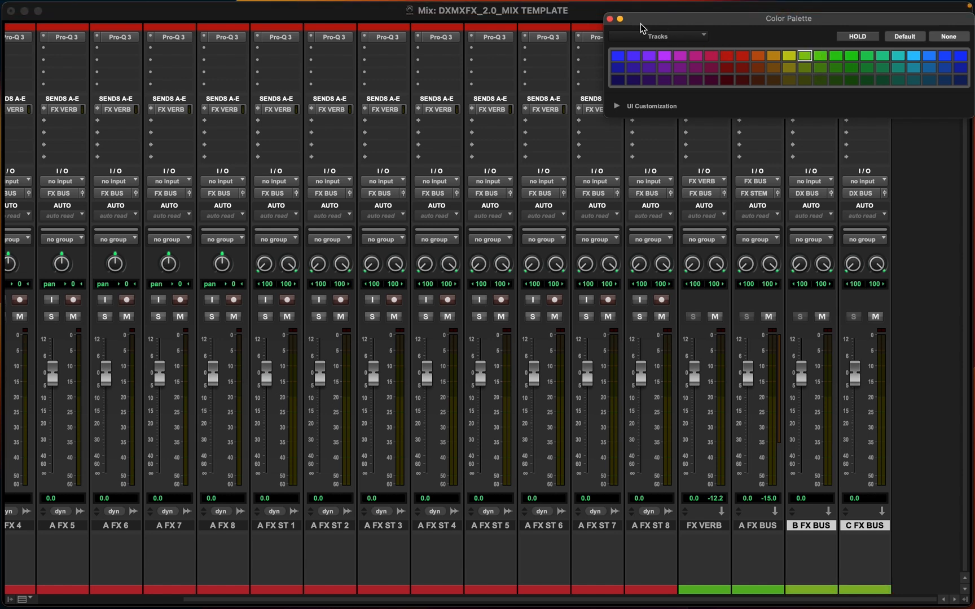
{"action": "left_click", "coordinate": [835, 57]}
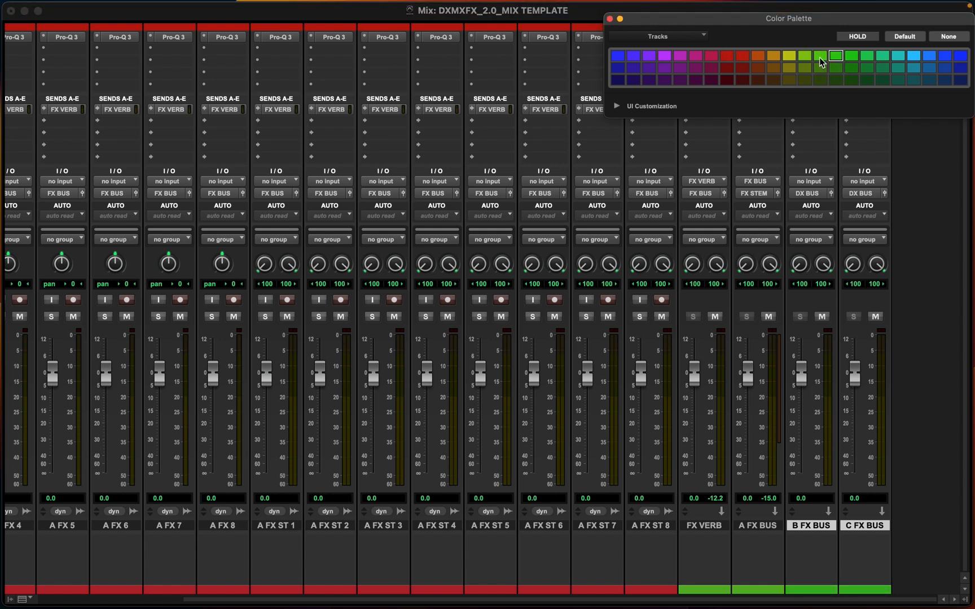
{"action": "left_click", "coordinate": [609, 19]}
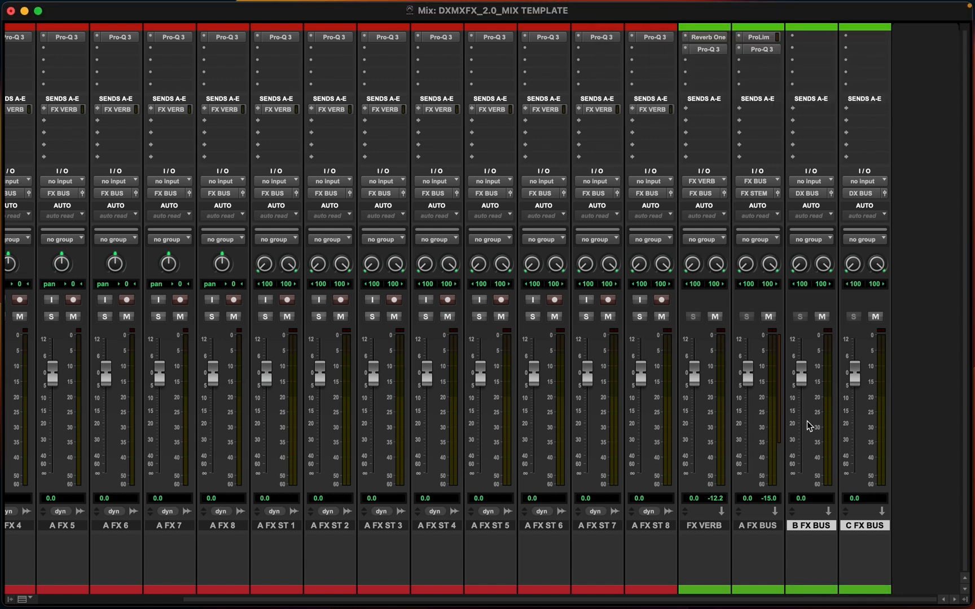
Open I/O Setup's bus paths and rename the FX BUS path to A FX BUS
{"action": "left_click", "coordinate": [758, 525]}
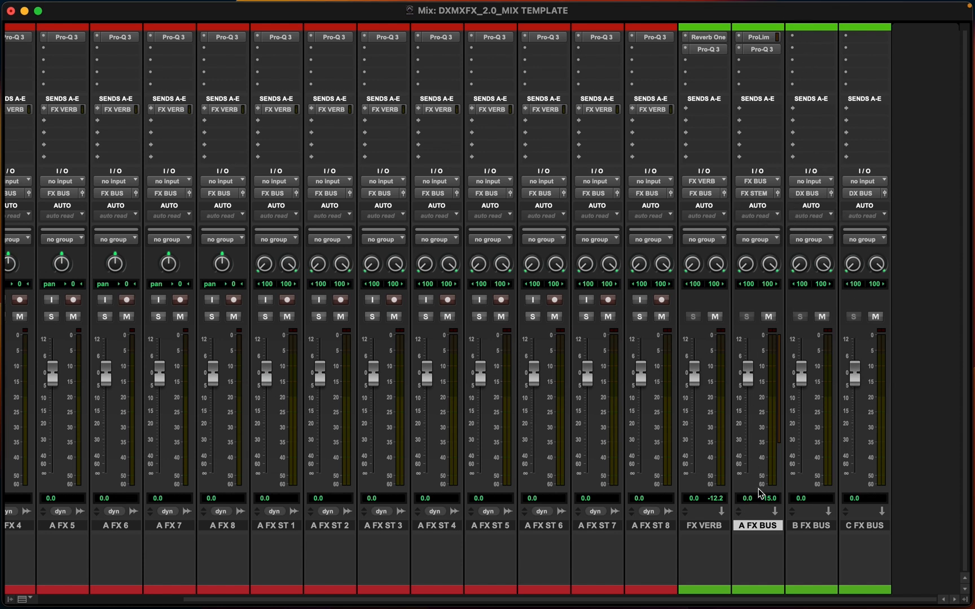
{"action": "mouse_move", "coordinate": [422, 2]}
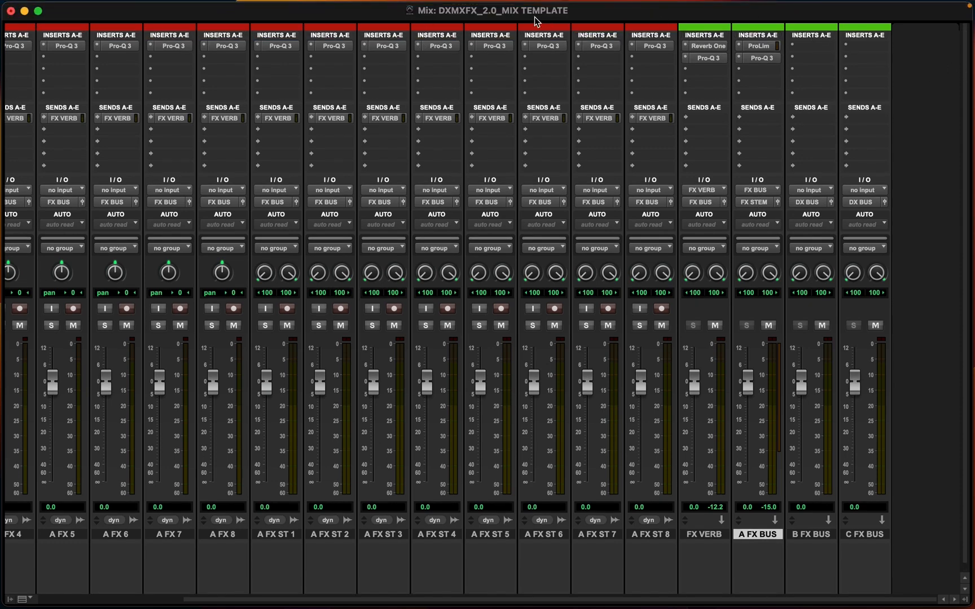
{"action": "mouse_move", "coordinate": [480, 2]}
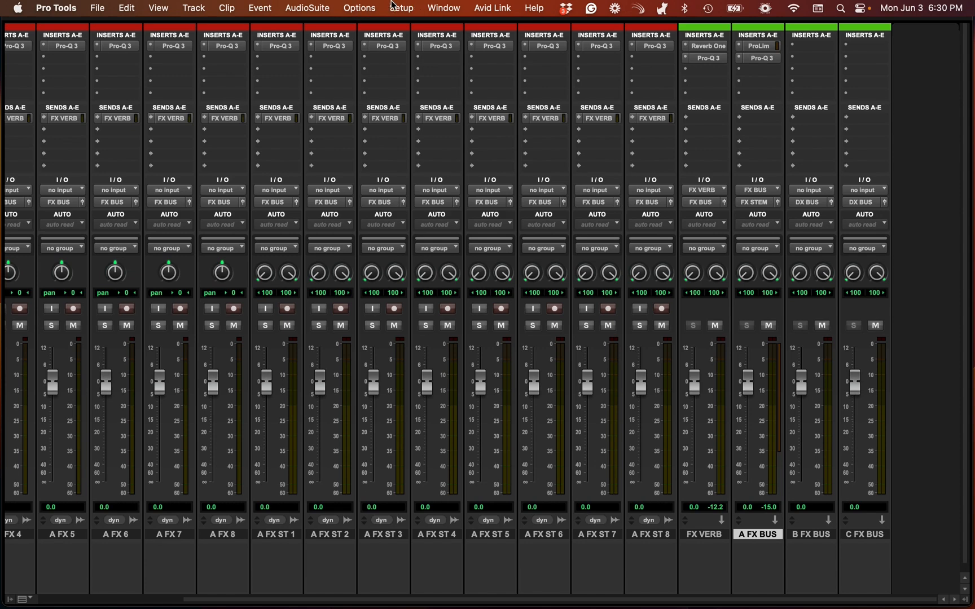
{"action": "left_click", "coordinate": [394, 6]}
{"action": "left_click", "coordinate": [420, 102]}
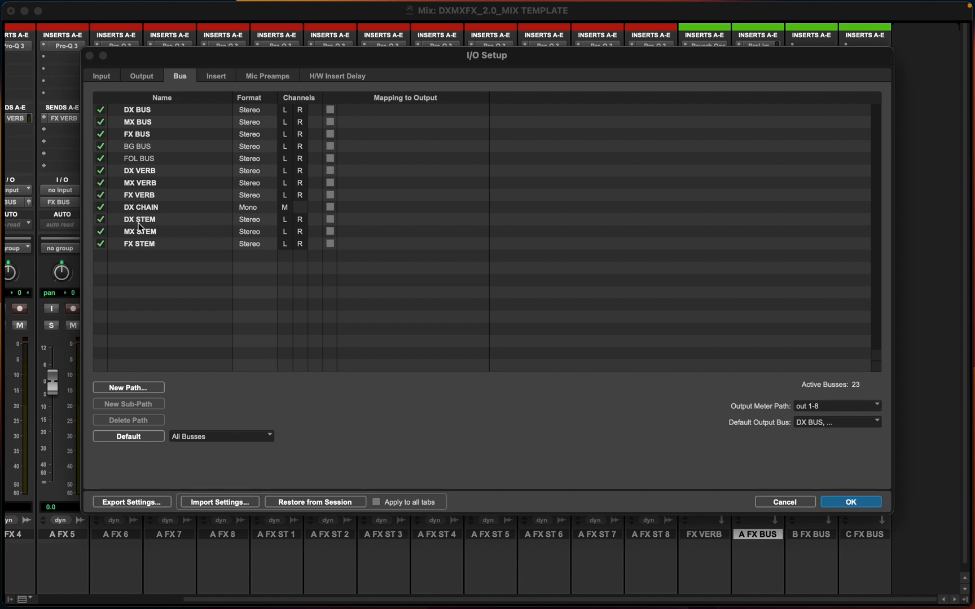
{"action": "double_click", "coordinate": [134, 135]}
{"action": "key", "text": "Left"}
{"action": "type", "text": "A"}
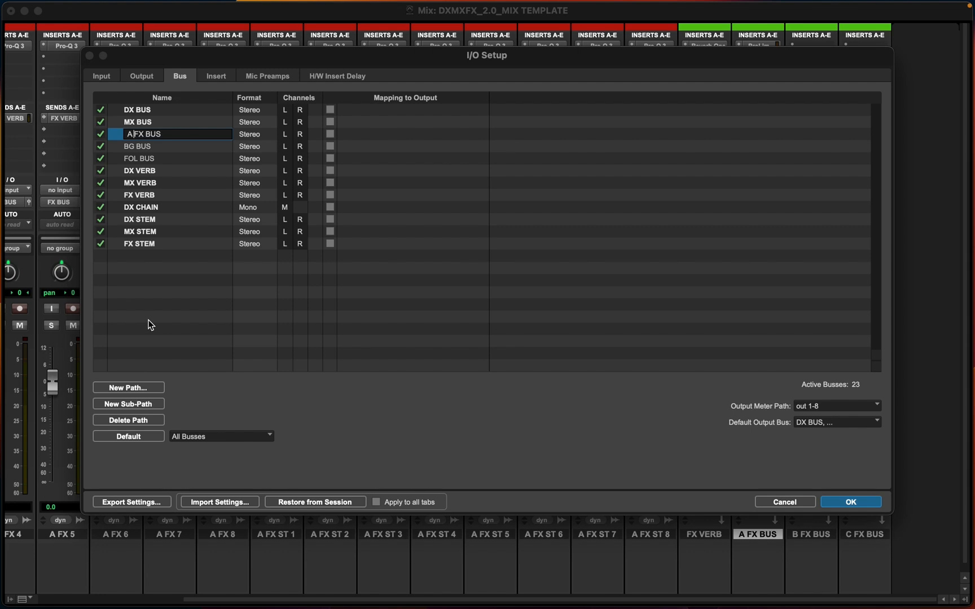
{"action": "key", "text": "Return"}
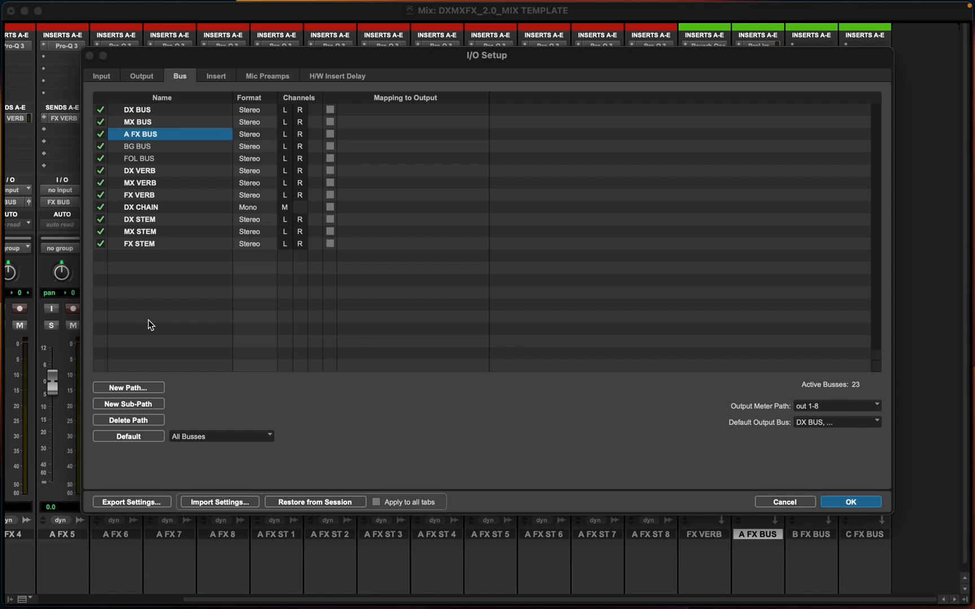
Create two new stereo bus paths
{"action": "left_click", "coordinate": [137, 388]}
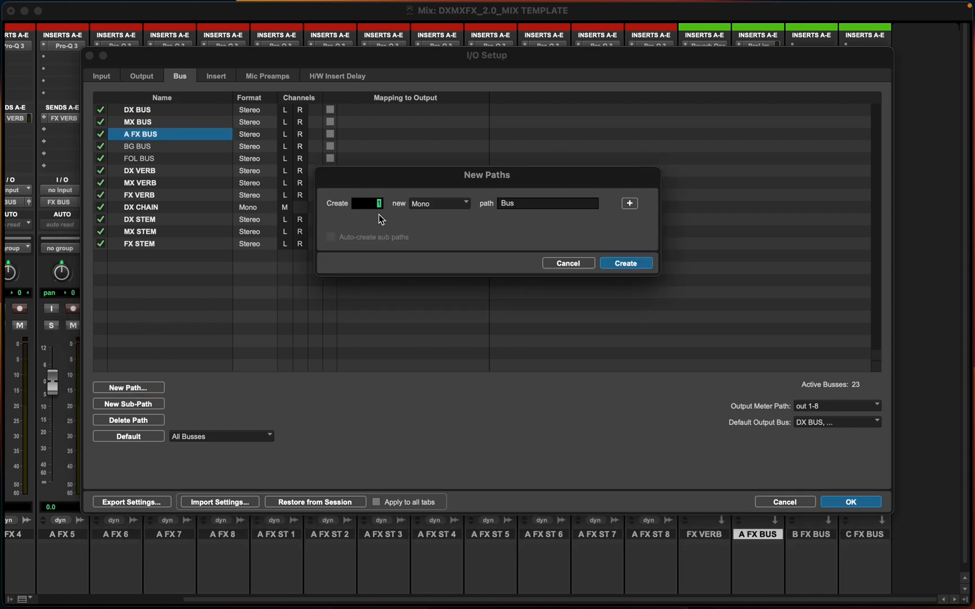
{"action": "key", "text": "super+Right"}
{"action": "left_click", "coordinate": [626, 263]}
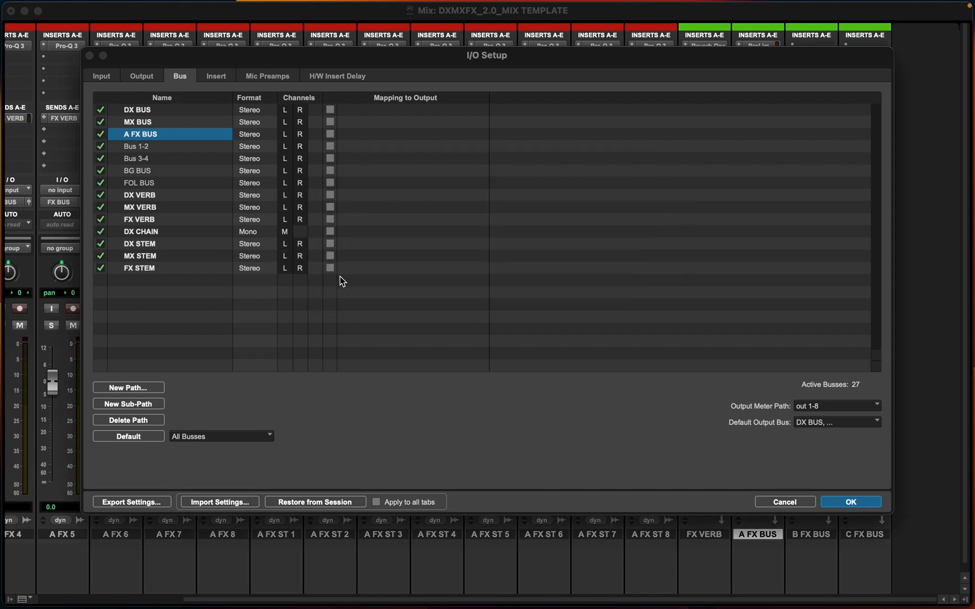
Rename the new bus paths to B FX BUX and C FX BUS and confirm I/O Setup
{"action": "double_click", "coordinate": [145, 147]}
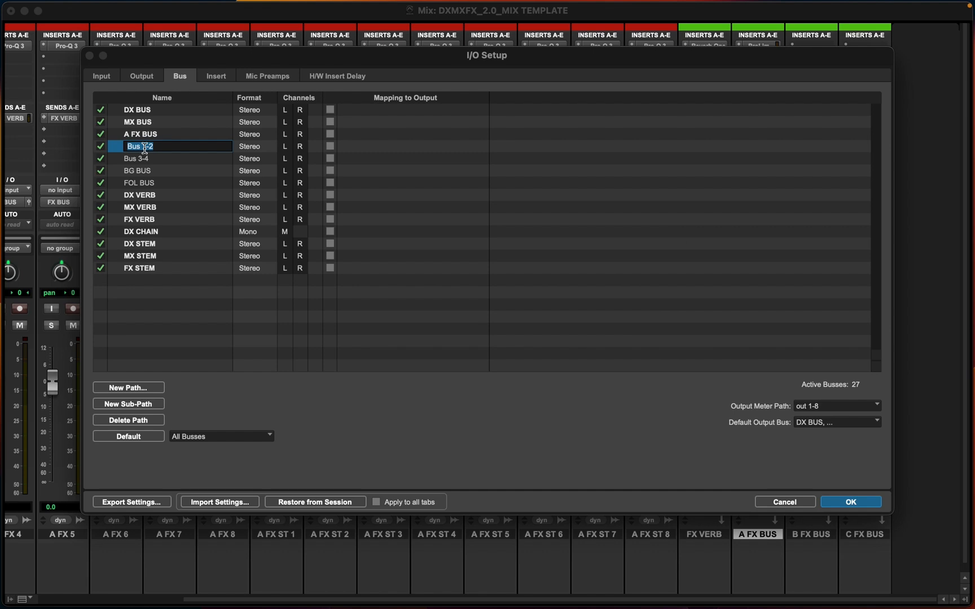
{"action": "type", "text": "B fX BUX"}
{"action": "left_click", "coordinate": [143, 147]}
{"action": "key", "text": "BackSpace"}
{"action": "key", "text": "BackSpace"}
{"action": "type", "text": "FX"}
{"action": "double_click", "coordinate": [136, 160]}
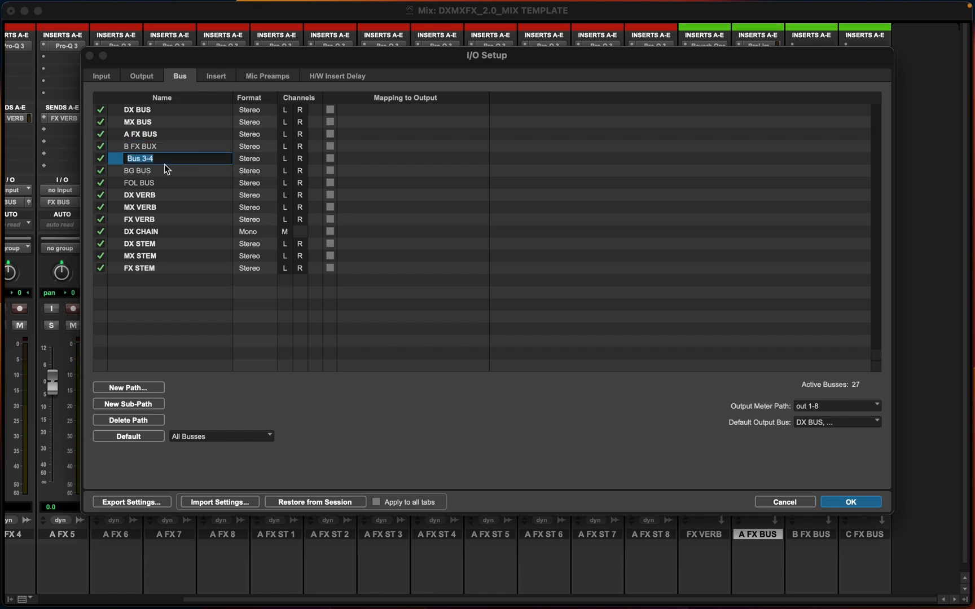
{"action": "type", "text": "C FX BUS"}
{"action": "left_click", "coordinate": [153, 259]}
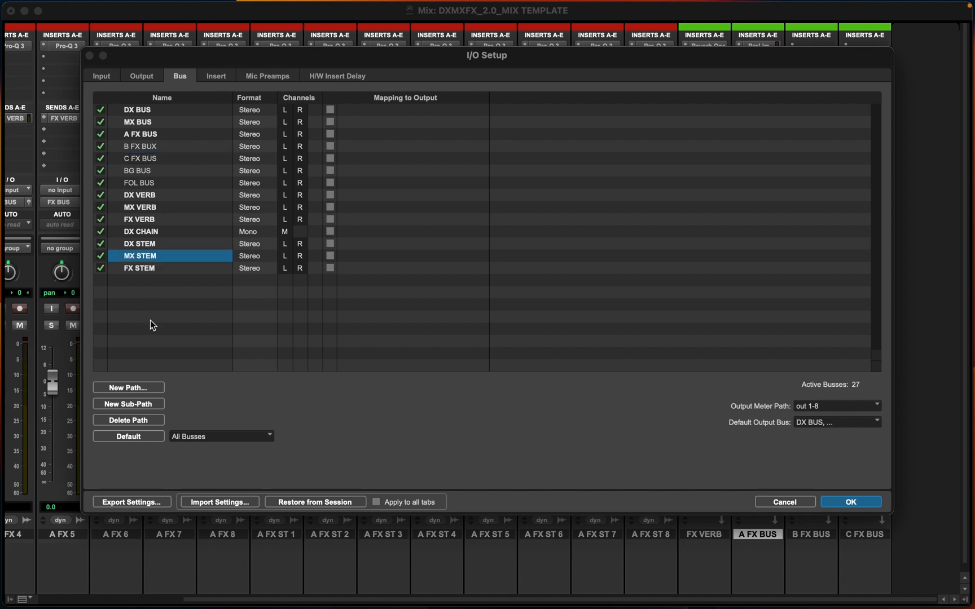
{"action": "left_click", "coordinate": [851, 502]}
Set B FX BUS's input to B FX BUX and its output to FX STEM
{"action": "scroll", "coordinate": [823, 268], "scroll_direction": "down", "scroll_amount": 1}
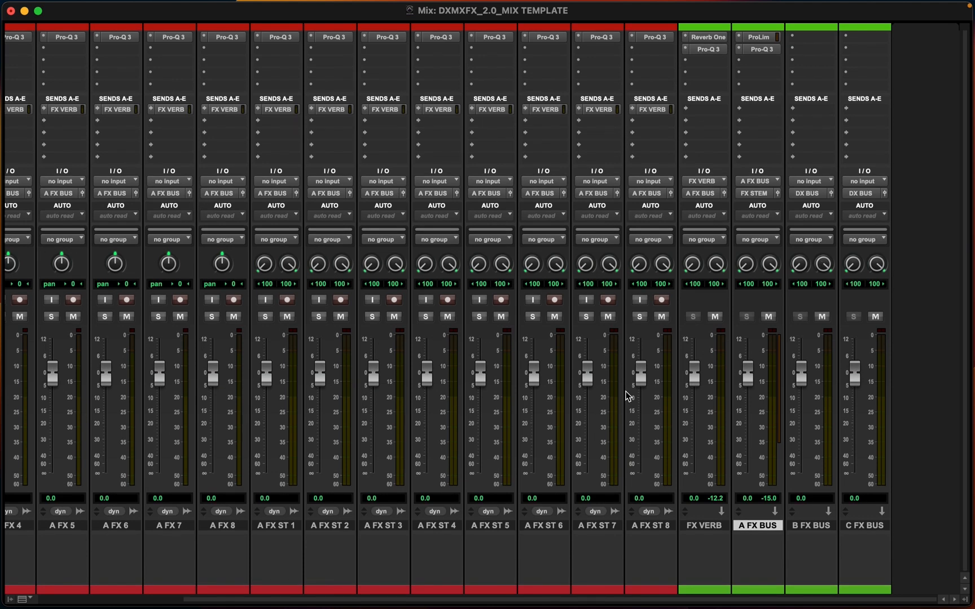
{"action": "scroll", "coordinate": [857, 187], "scroll_direction": "up", "scroll_amount": 1}
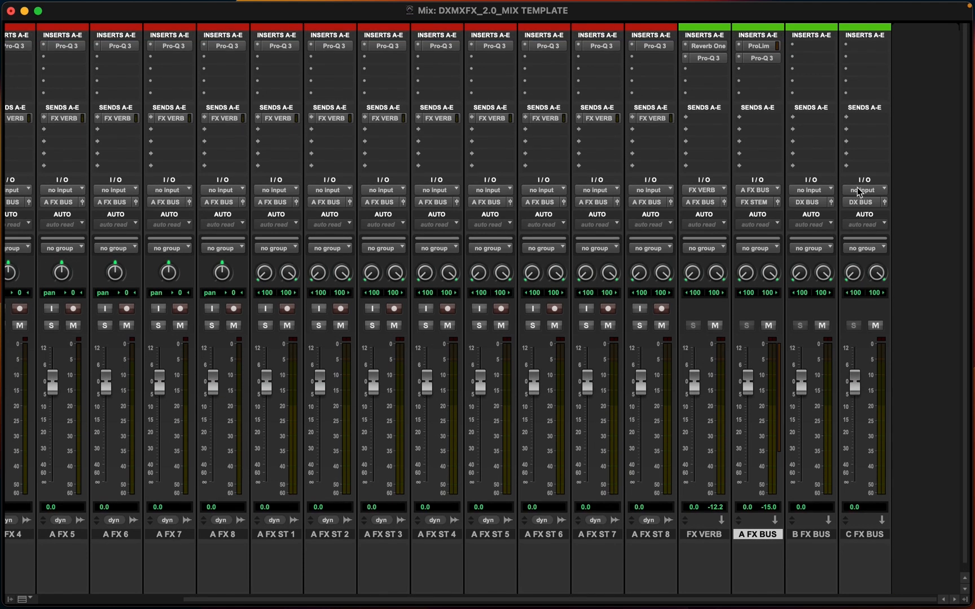
{"action": "scroll", "coordinate": [813, 189], "scroll_direction": "down", "scroll_amount": 1}
{"action": "left_click", "coordinate": [813, 187]}
{"action": "mouse_move", "coordinate": [816, 199]}
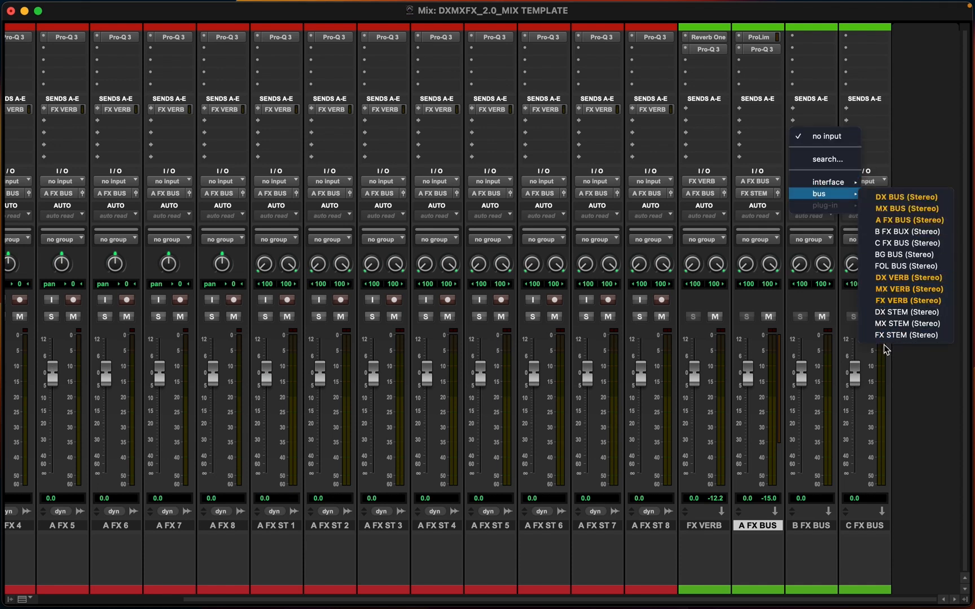
{"action": "left_click", "coordinate": [904, 243]}
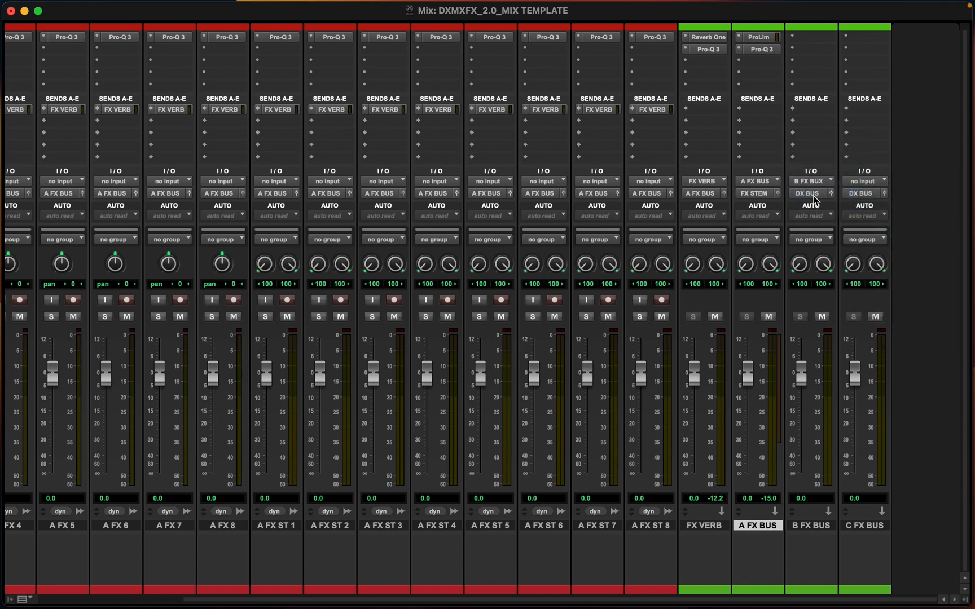
{"action": "left_click", "coordinate": [815, 196]}
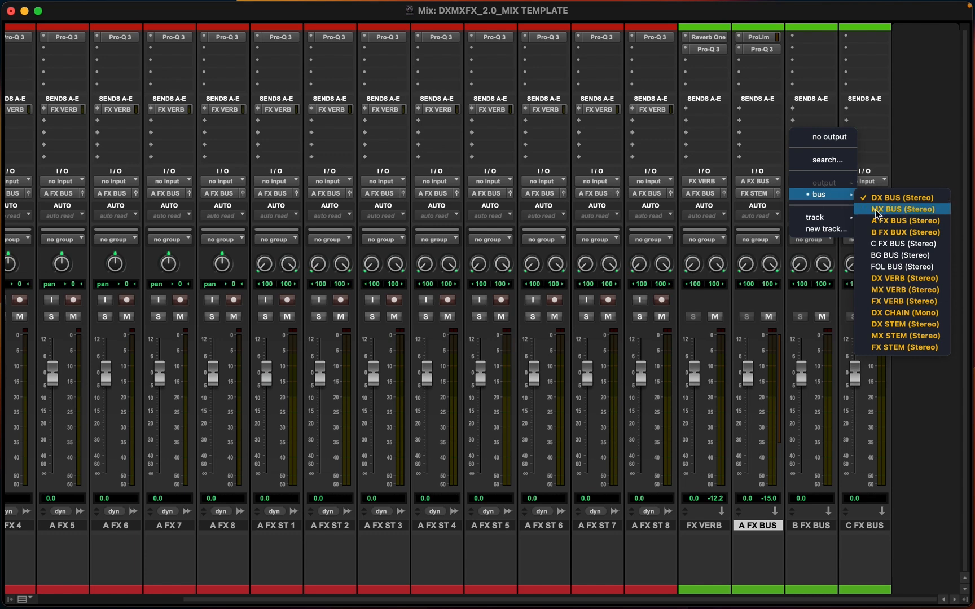
{"action": "left_click", "coordinate": [898, 348]}
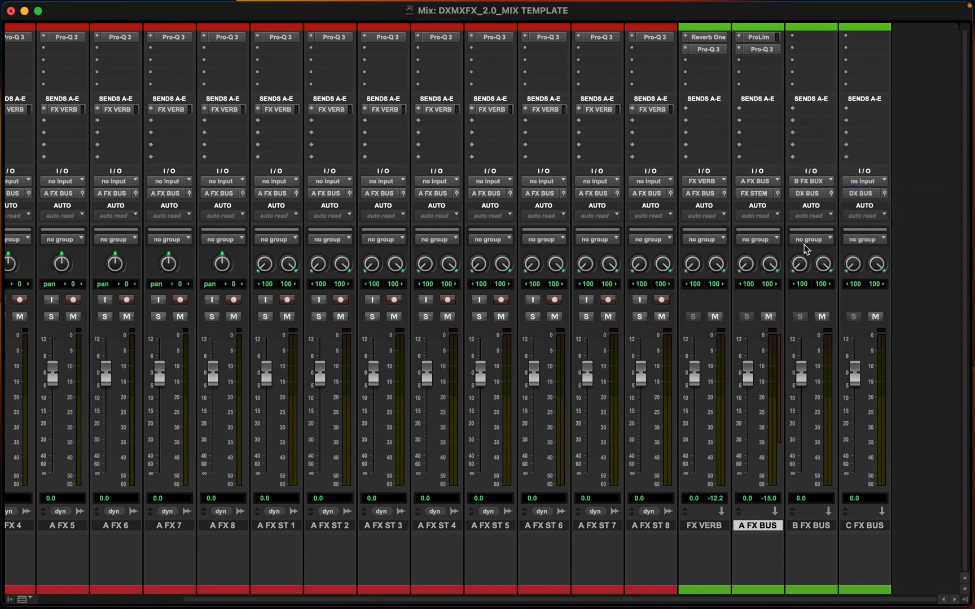
Set C FX BUS's input to the C FX BUS path
{"action": "left_click", "coordinate": [865, 182]}
{"action": "mouse_move", "coordinate": [873, 194]}
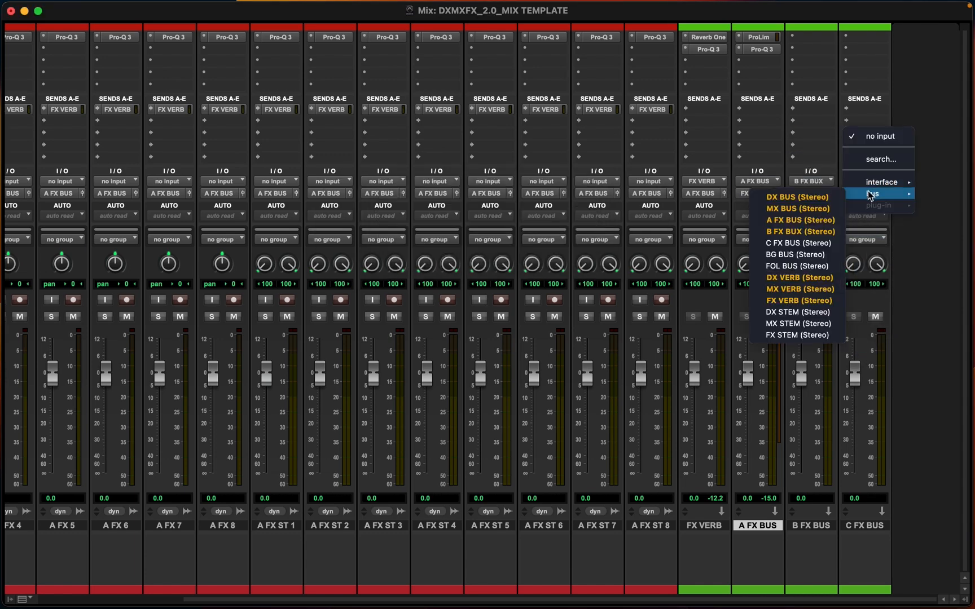
{"action": "left_click", "coordinate": [798, 243]}
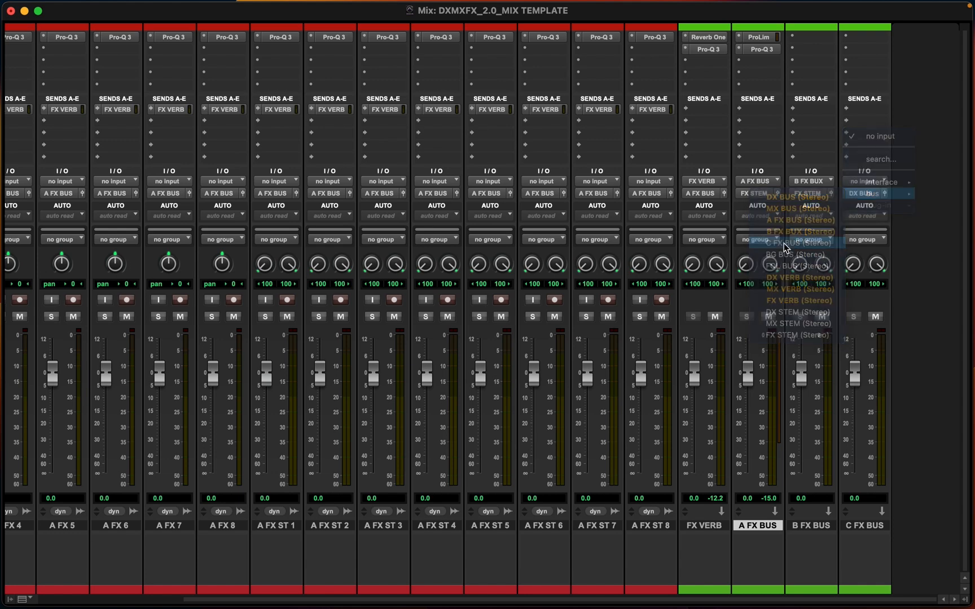
{"action": "left_click", "coordinate": [861, 194]}
{"action": "mouse_move", "coordinate": [868, 194]}
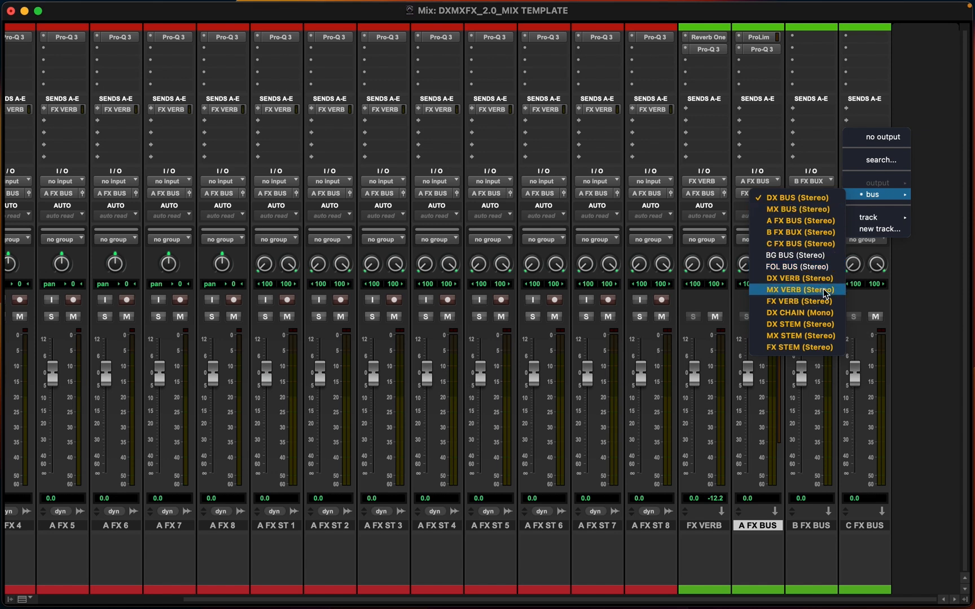
{"action": "left_click", "coordinate": [858, 254]}
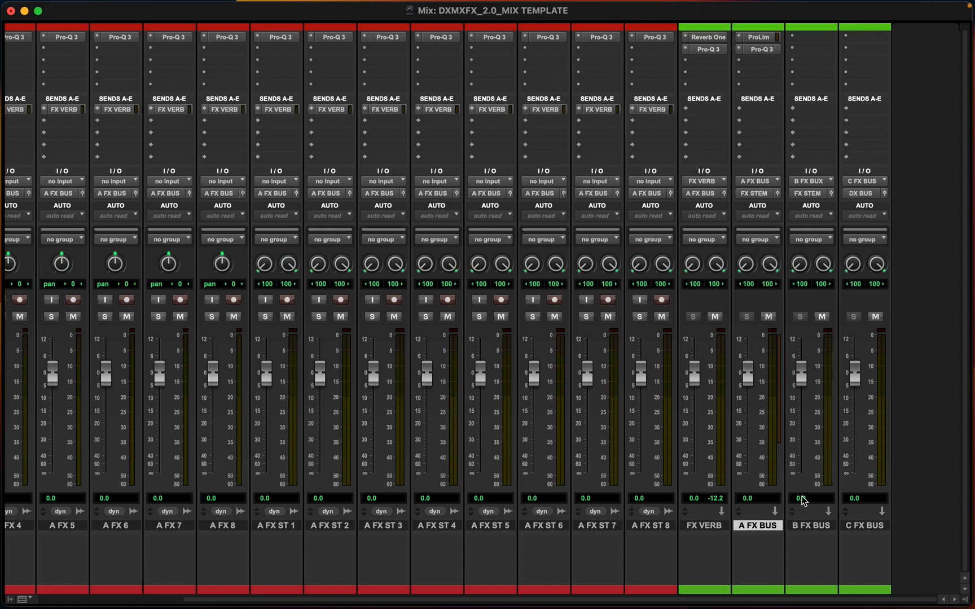
Set C FX BUS's output to the FX STEM bus
{"action": "left_click", "coordinate": [857, 192]}
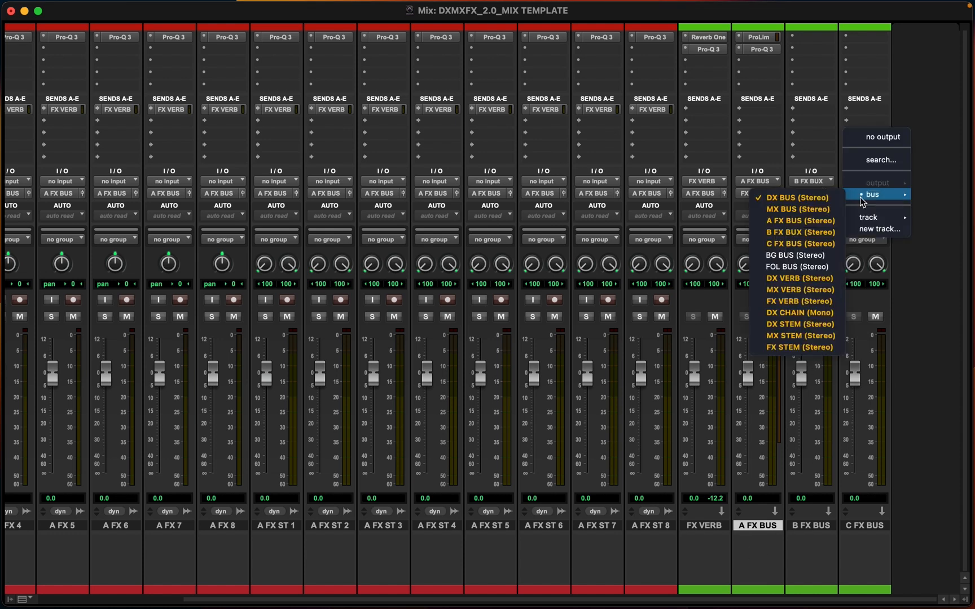
{"action": "left_click", "coordinate": [784, 345]}
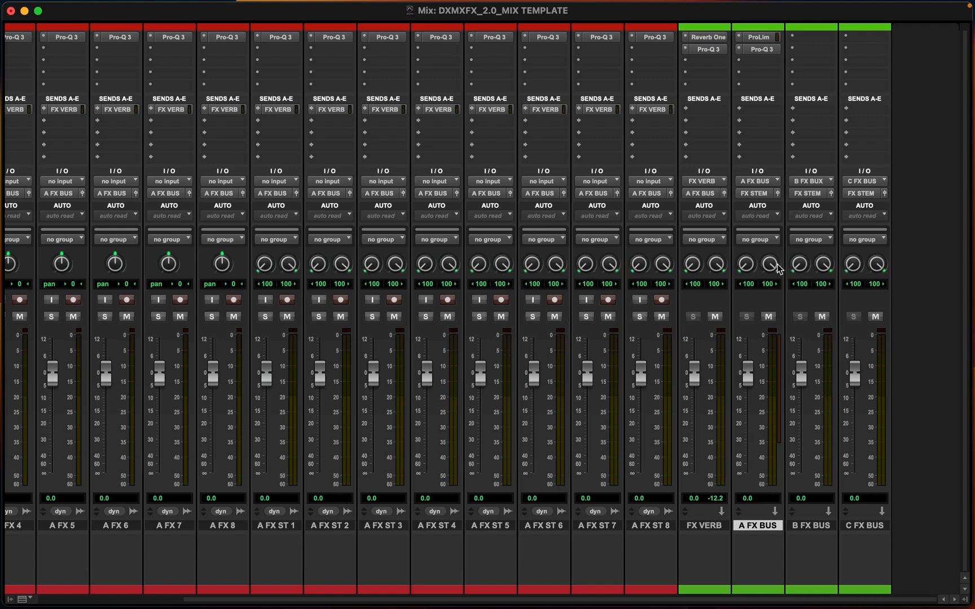
{"action": "scroll", "coordinate": [398, 469], "scroll_direction": "left", "scroll_amount": 4}
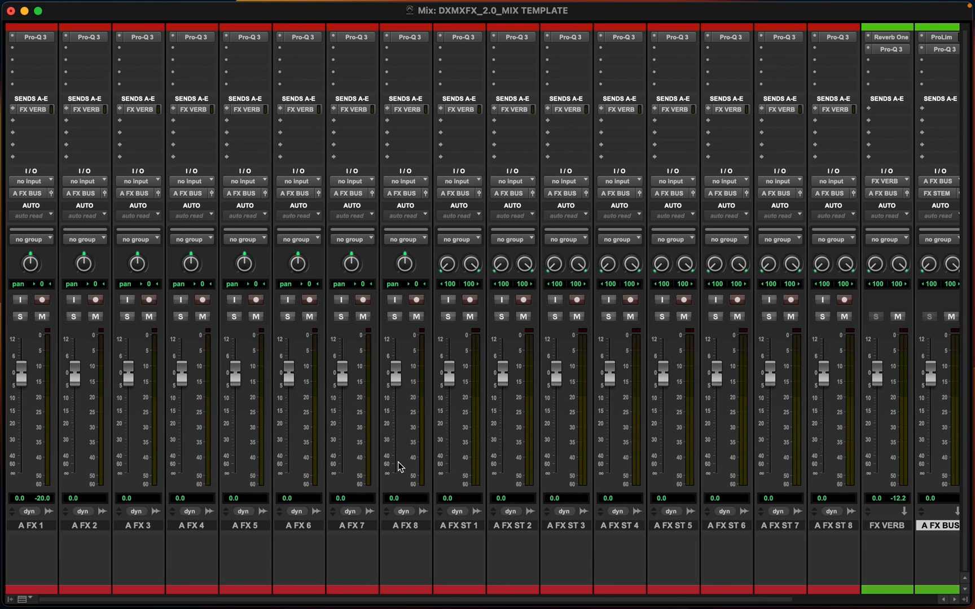
Switch to the Edit window and reduce the FX tracks to a compact height so they all fit on screen
{"action": "key", "text": "super+equal"}
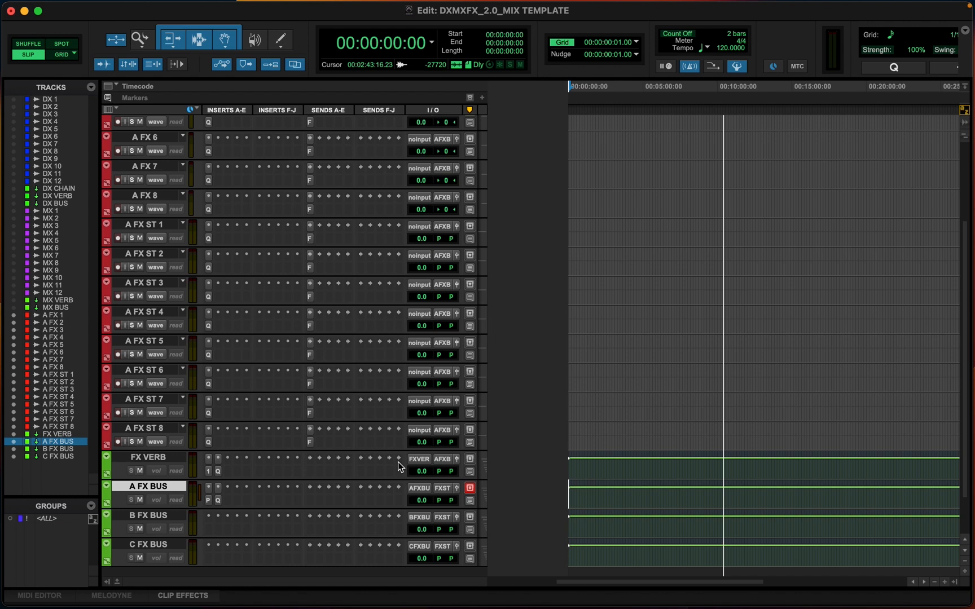
{"action": "scroll", "coordinate": [135, 165], "scroll_direction": "up", "scroll_amount": 5}
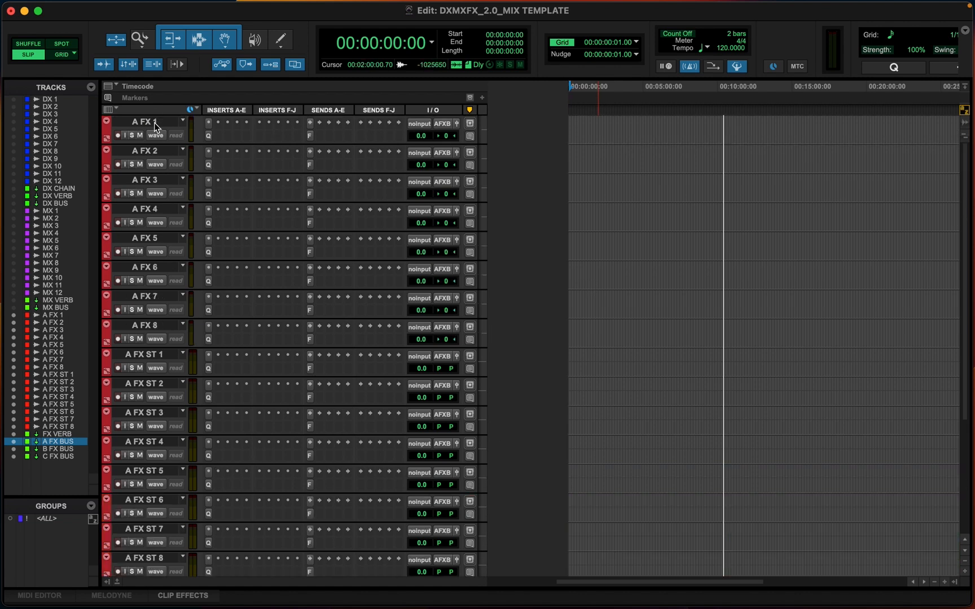
{"action": "key", "text": "super+5"}
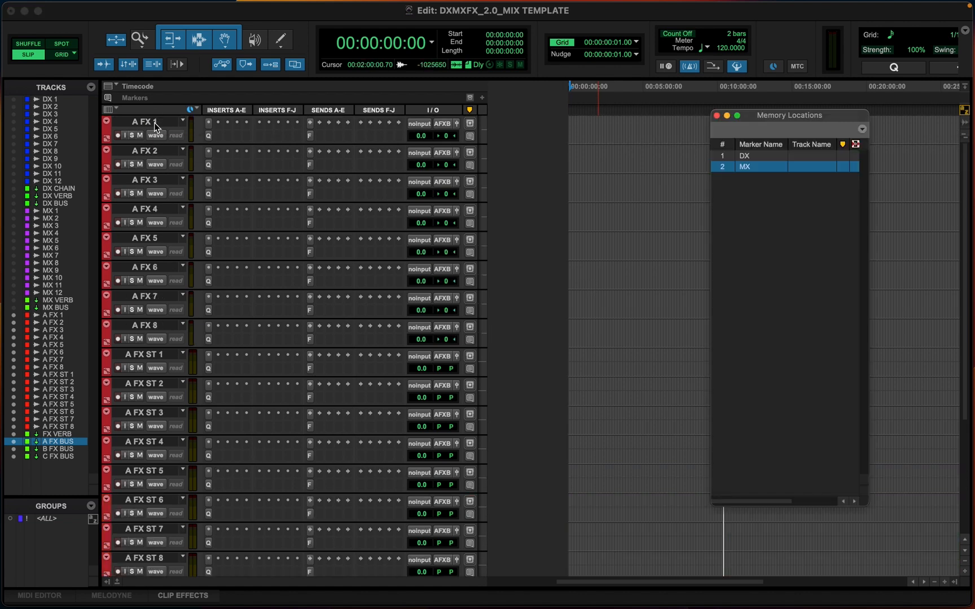
{"action": "key", "text": "super+5"}
{"action": "left_click", "coordinate": [154, 123]}
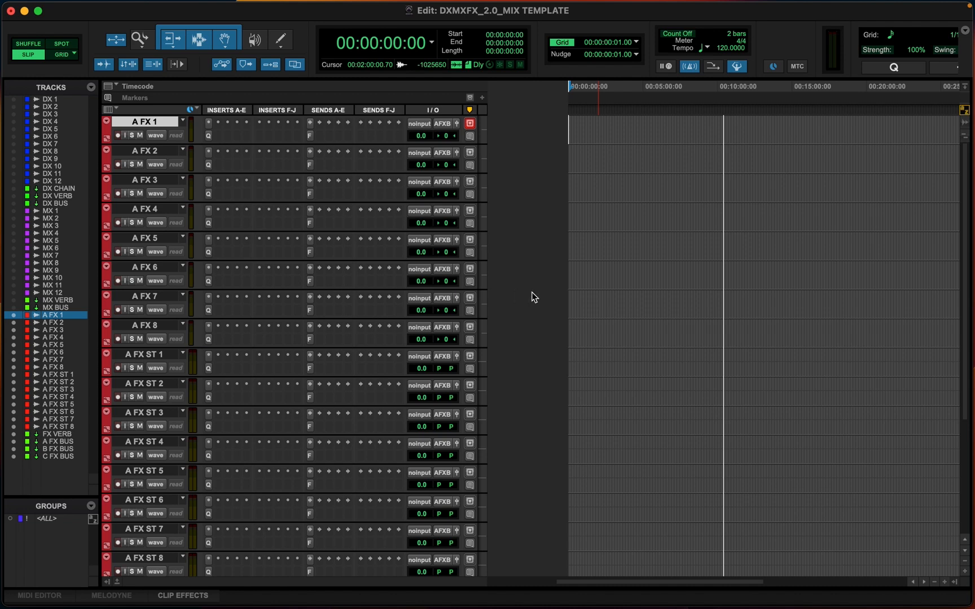
{"action": "scroll", "coordinate": [535, 298], "scroll_direction": "down", "scroll_amount": 1}
{"action": "left_click", "coordinate": [484, 193]}
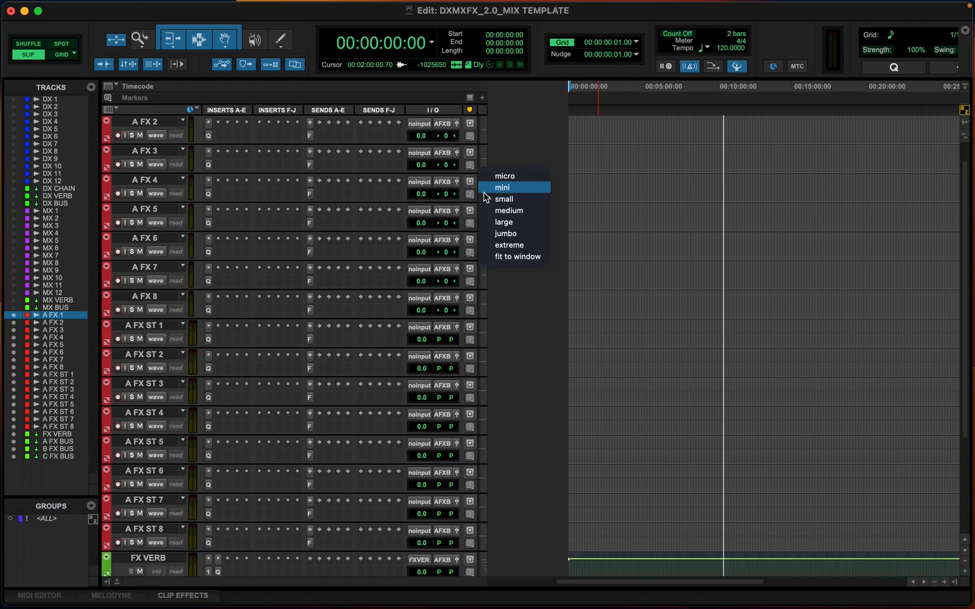
{"action": "left_click", "coordinate": [538, 255]}
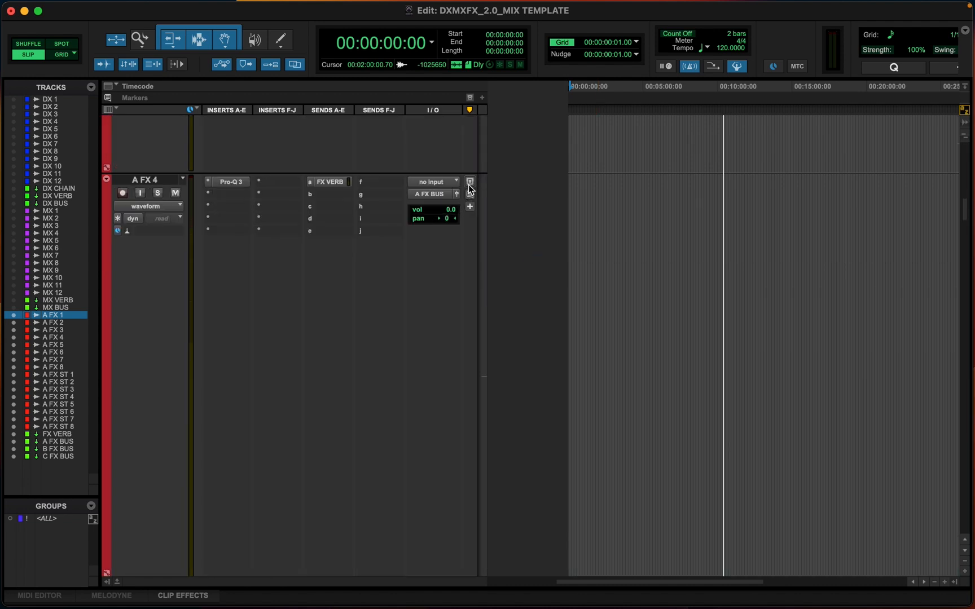
{"action": "left_click", "coordinate": [484, 205]}
{"action": "left_click", "coordinate": [500, 217]}
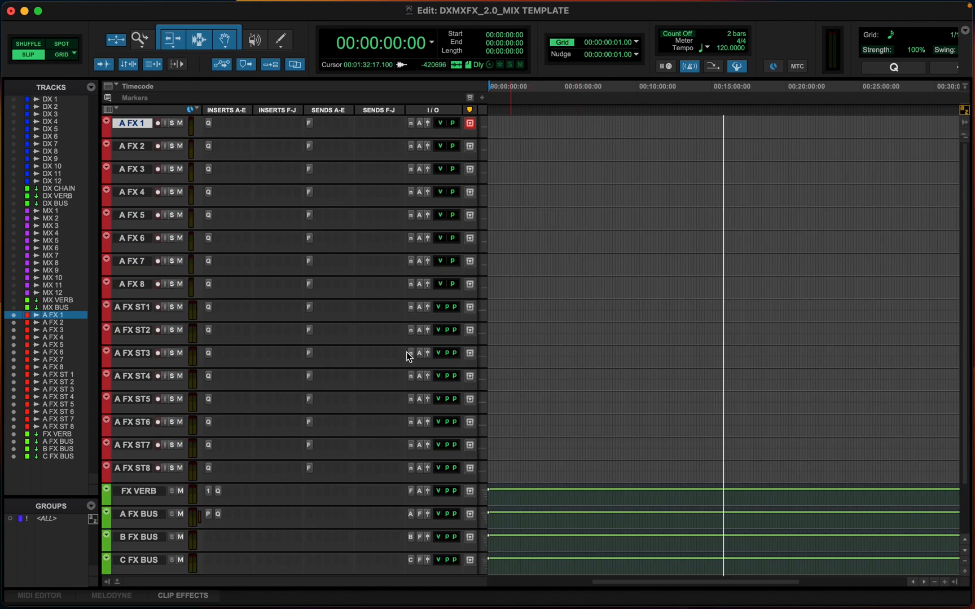
Create a new memory location named FX with no time reference, storing track visibility and heights
{"action": "key", "text": "super+5"}
{"action": "key", "text": "KP_Enter"}
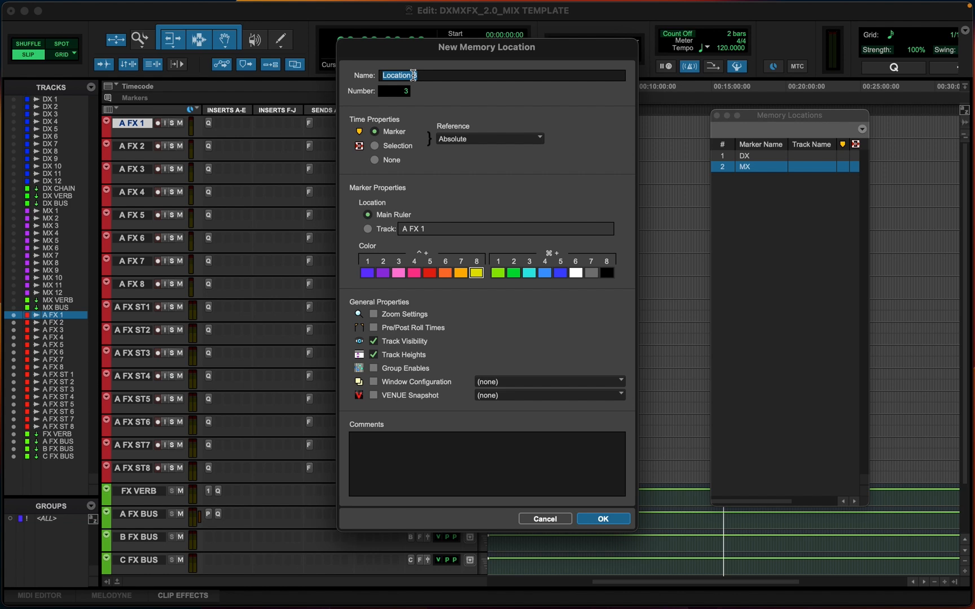
{"action": "type", "text": "FX"}
{"action": "left_click", "coordinate": [375, 160]}
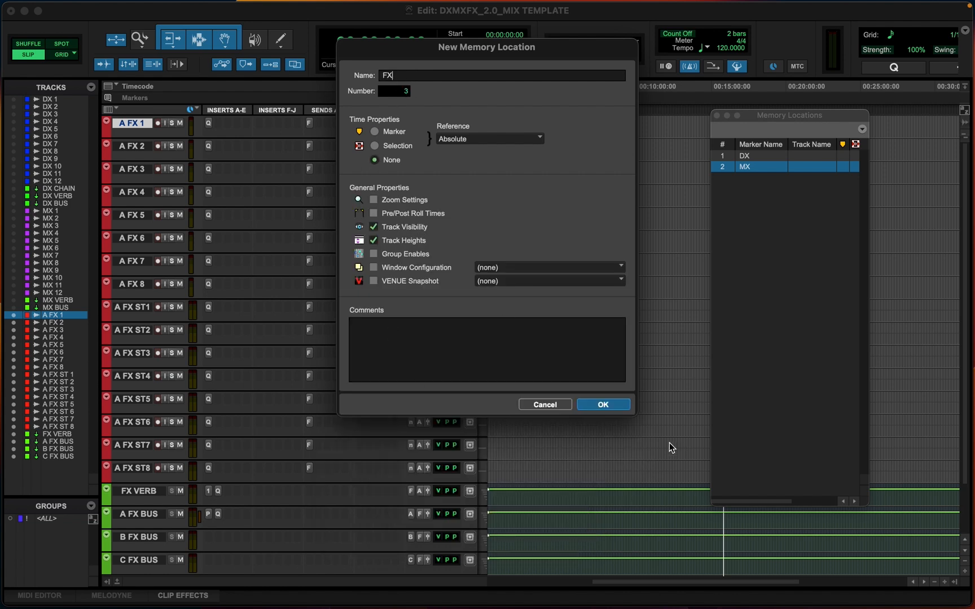
{"action": "left_click", "coordinate": [603, 405]}
Recall the DX, MX and FX memory locations in turn, then close the Memory Locations window
{"action": "left_click", "coordinate": [747, 158]}
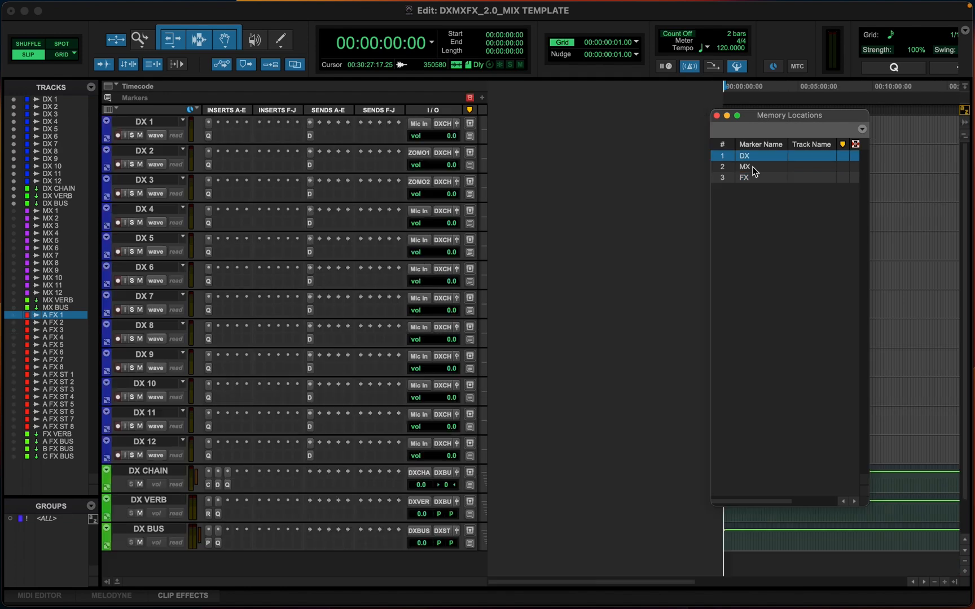
{"action": "left_click", "coordinate": [753, 168]}
{"action": "left_click", "coordinate": [746, 178]}
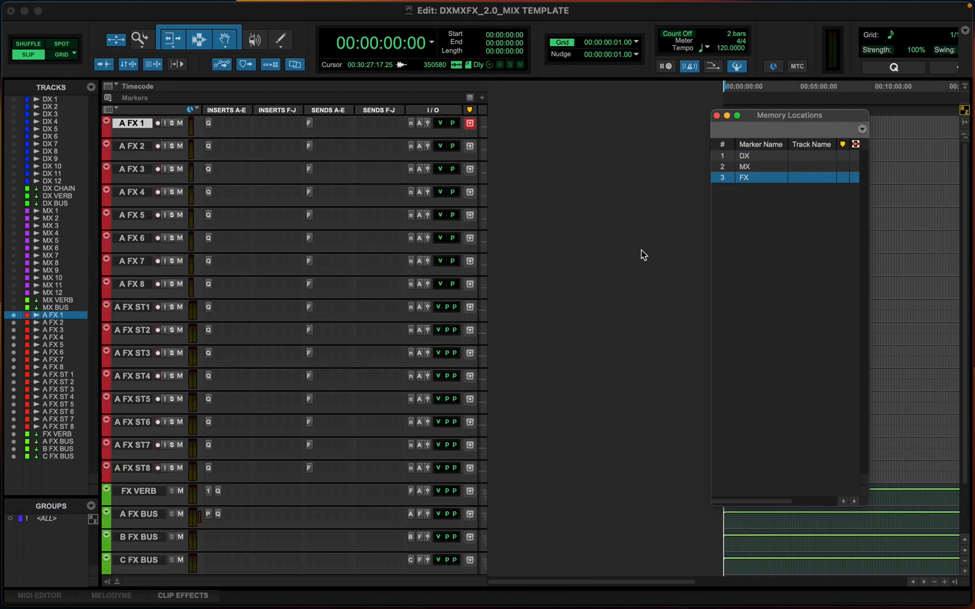
{"action": "scroll", "coordinate": [229, 435], "scroll_direction": "down", "scroll_amount": 3}
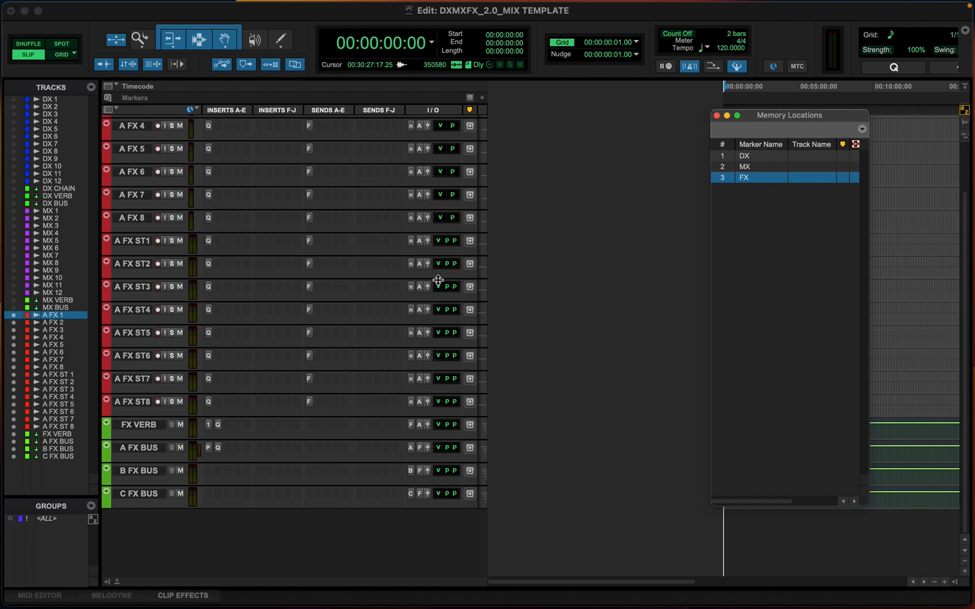
{"action": "left_click", "coordinate": [716, 115]}
Select all the FX tracks and busses and hide them
{"action": "scroll", "coordinate": [289, 267], "scroll_direction": "up", "scroll_amount": 3}
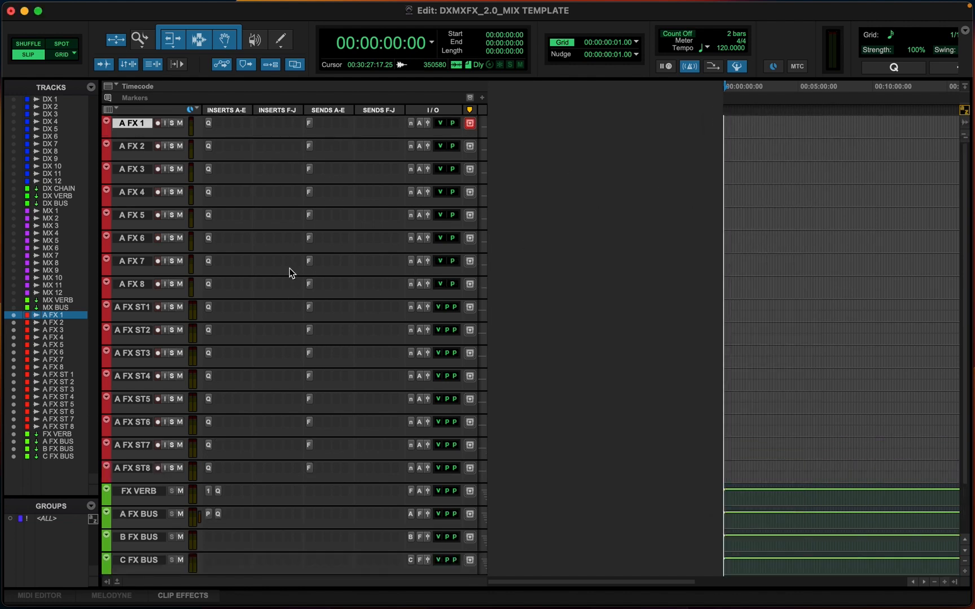
{"action": "scroll", "coordinate": [289, 267], "scroll_direction": "down", "scroll_amount": 3}
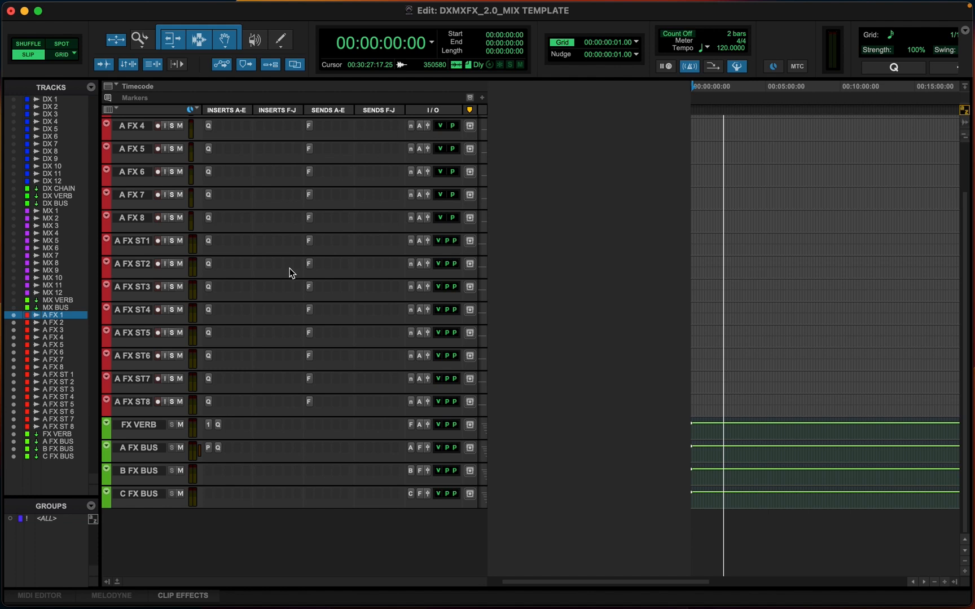
{"action": "scroll", "coordinate": [289, 268], "scroll_direction": "up", "scroll_amount": 3}
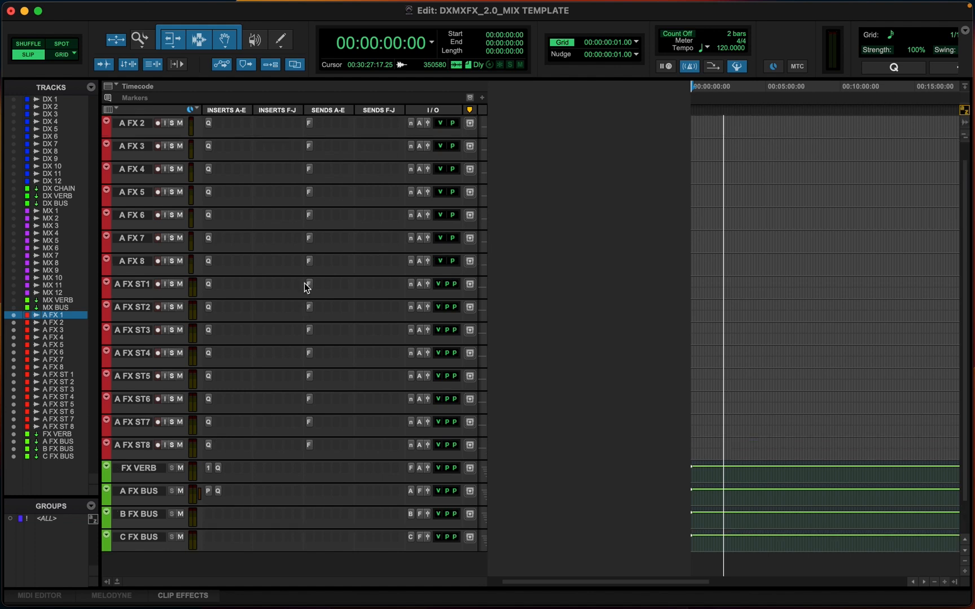
{"action": "scroll", "coordinate": [185, 508], "scroll_direction": "down", "scroll_amount": 3}
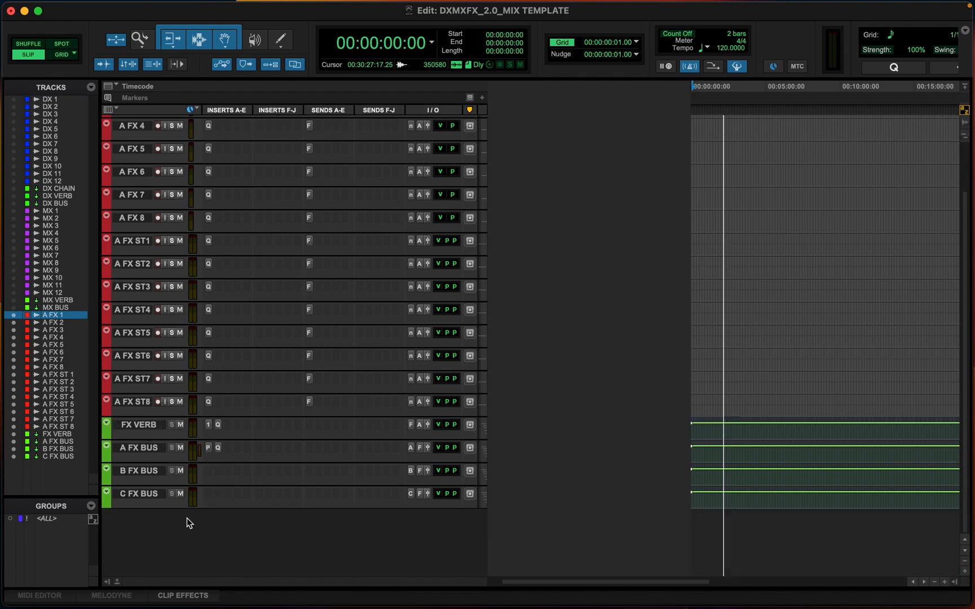
{"action": "left_click", "coordinate": [143, 494], "text": "shift"}
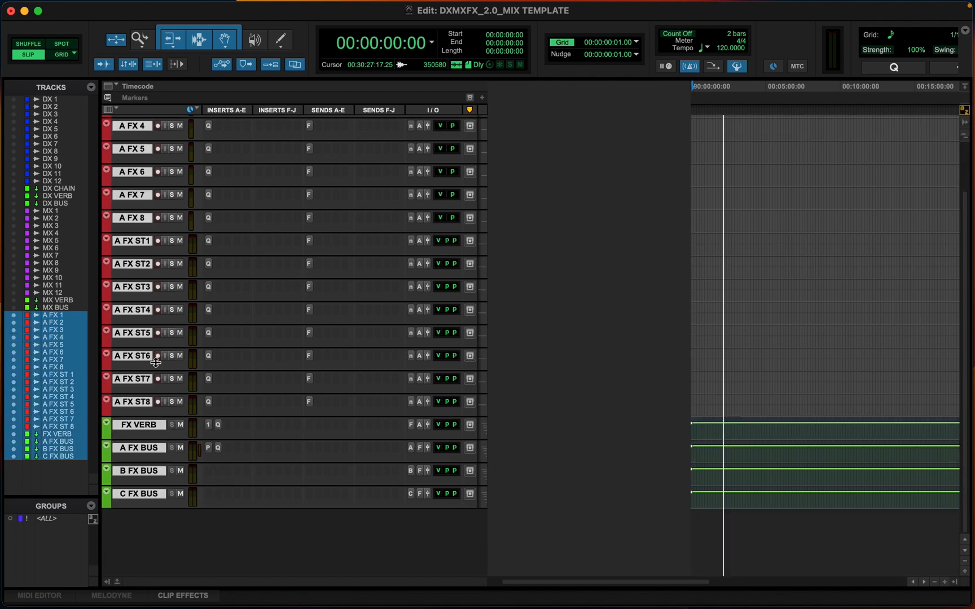
{"action": "right_click", "coordinate": [134, 333]}
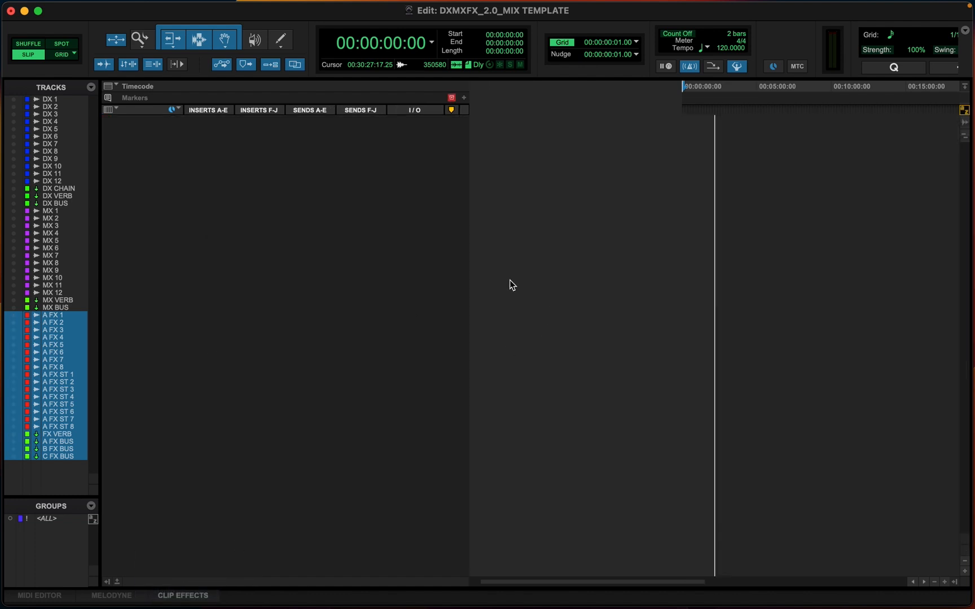
Set up six new track rows: 8 mono, 2 stereo, 8 mono, 8 stereo, 8 mono and 8 stereo audio tracks
{"action": "key", "text": "super+shift+n"}
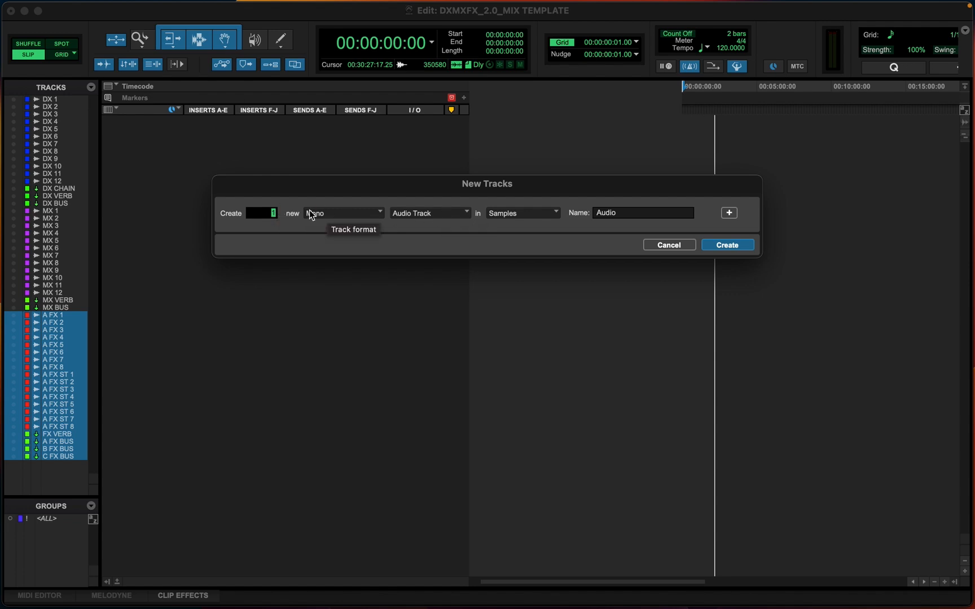
{"action": "type", "text": "8"}
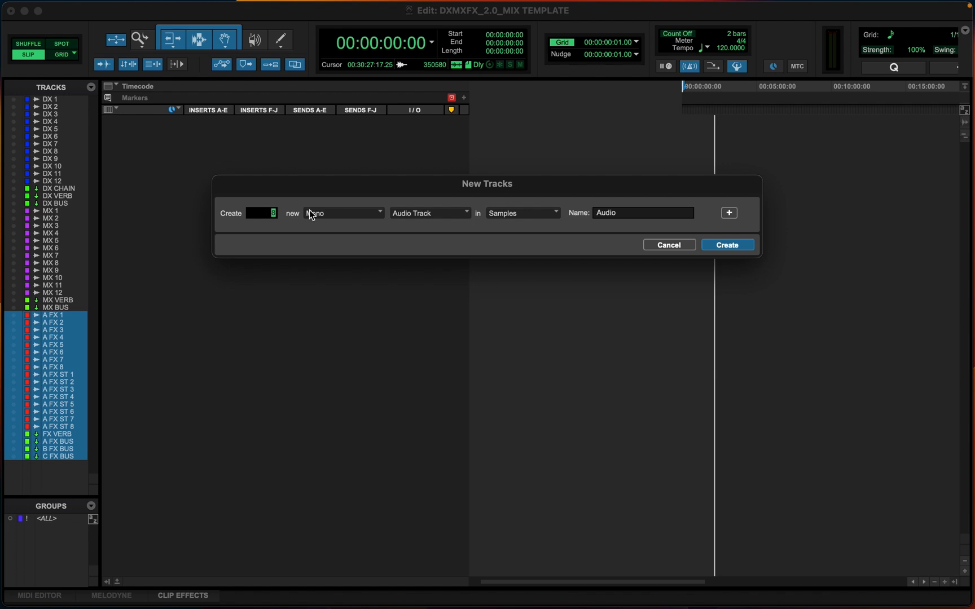
{"action": "key", "text": "super+equal"}
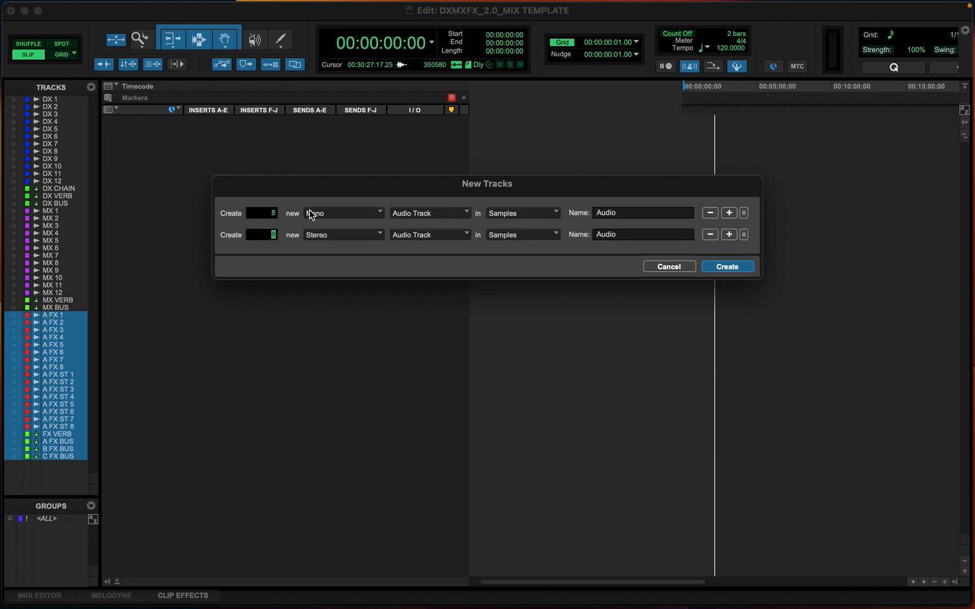
{"action": "type", "text": "2"}
{"action": "key", "text": "super+equal"}
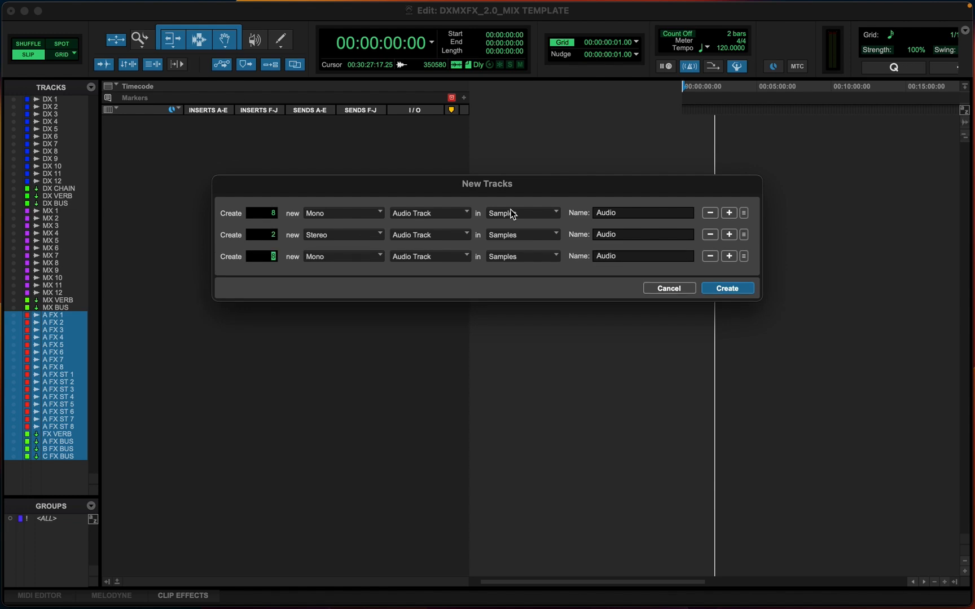
{"action": "key", "text": "super+equal"}
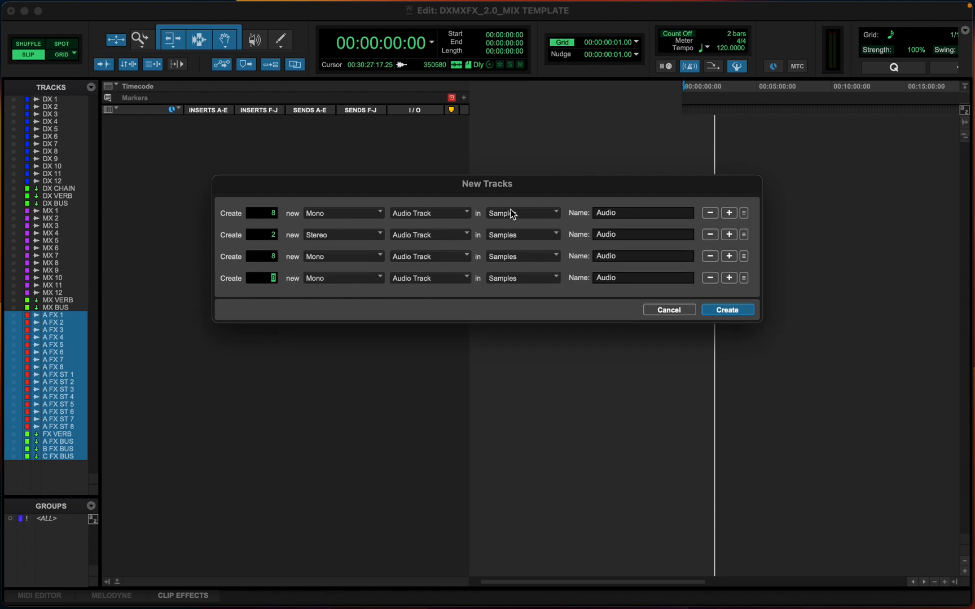
{"action": "key", "text": "super+Right"}
{"action": "key", "text": "super+equal"}
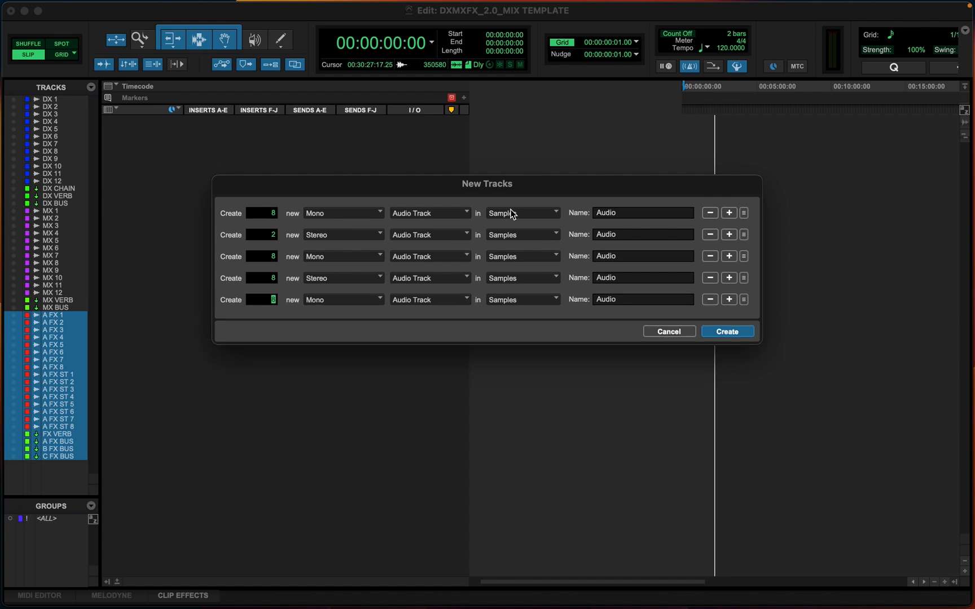
{"action": "type", "text": "8"}
{"action": "key", "text": "super+equal"}
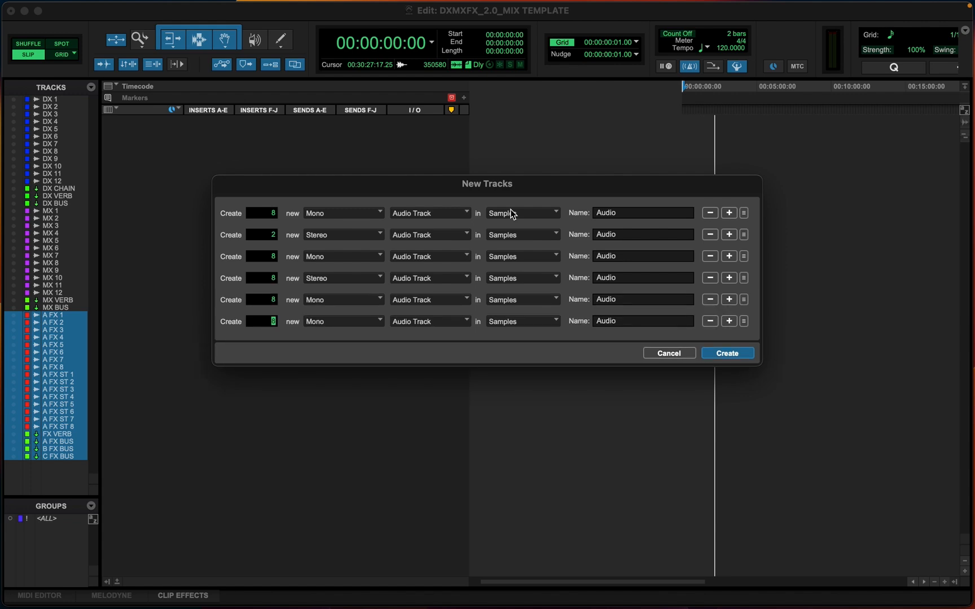
{"action": "key", "text": "super+Right"}
Name the rows A BG, A BG ST, B BG, B BG St, C BG and C BG St, and create the tracks
{"action": "left_click_drag", "start_coordinate": [621, 212], "coordinate": [575, 213]}
{"action": "type", "text": "A BG"}
{"action": "left_click_drag", "start_coordinate": [625, 233], "coordinate": [566, 233]}
{"action": "type", "text": "A BG St"}
{"action": "key", "text": "BackSpace"}
{"action": "type", "text": "T"}
{"action": "left_click_drag", "start_coordinate": [638, 252], "coordinate": [579, 255]}
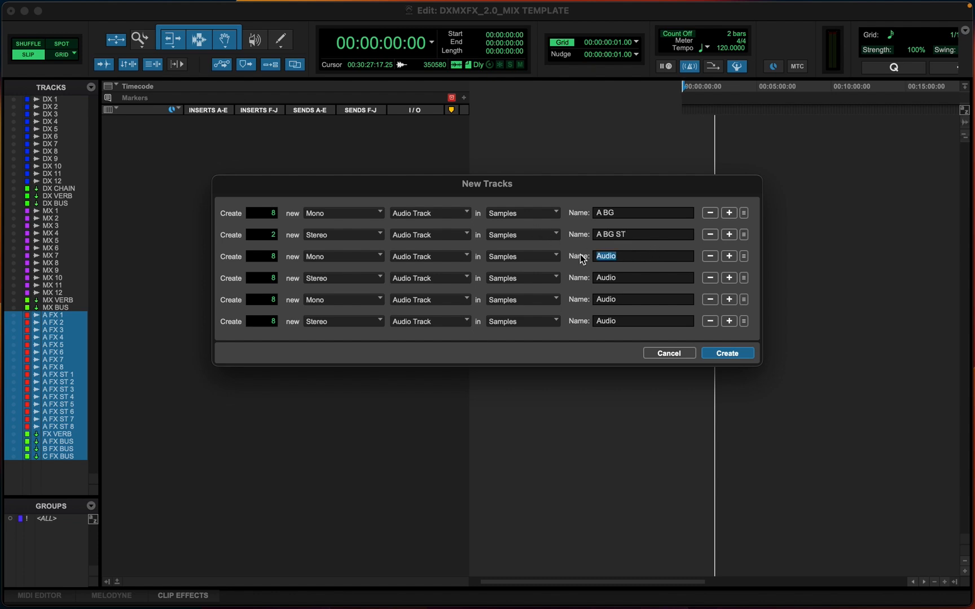
{"action": "type", "text": "B BG"}
{"action": "left_click_drag", "start_coordinate": [627, 276], "coordinate": [566, 275]}
{"action": "type", "text": "B BG St"}
{"action": "left_click_drag", "start_coordinate": [628, 298], "coordinate": [566, 299]}
{"action": "type", "text": "C BG"}
{"action": "left_click_drag", "start_coordinate": [625, 321], "coordinate": [589, 318]}
{"action": "type", "text": "C "}
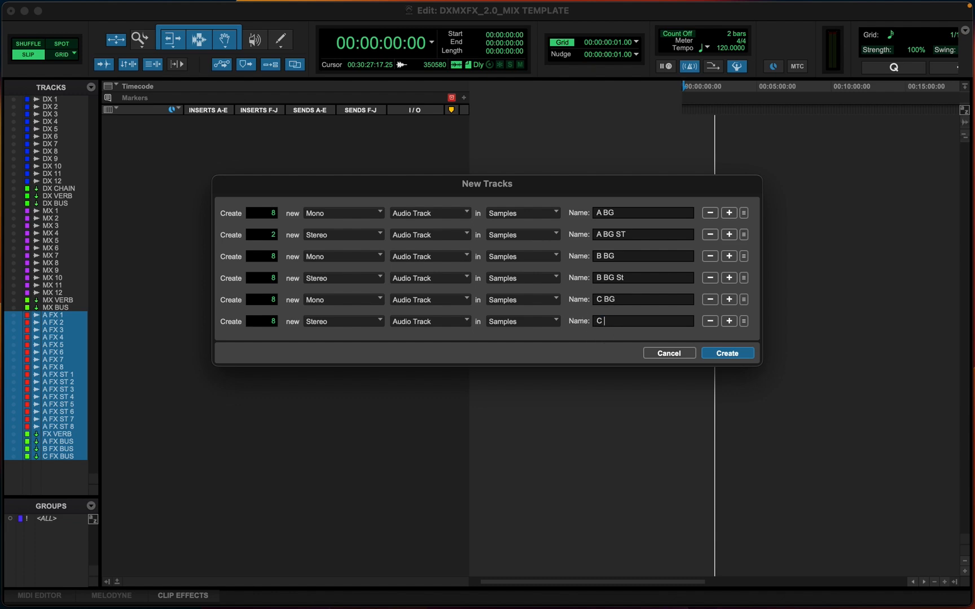
{"action": "type", "text": "BG St"}
{"action": "key", "text": "Return"}
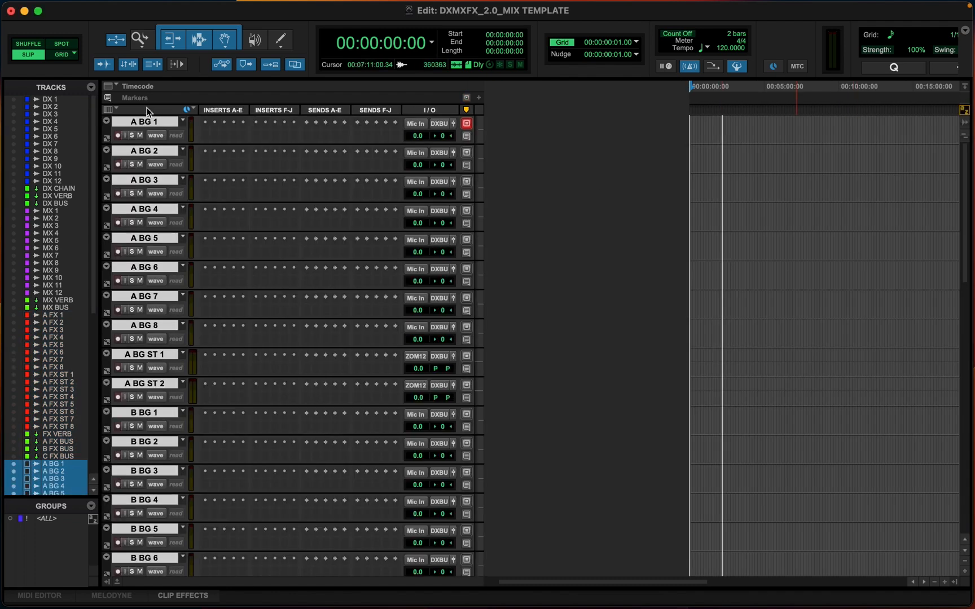
Colour the new BG tracks gold
{"action": "double_click", "coordinate": [107, 128]}
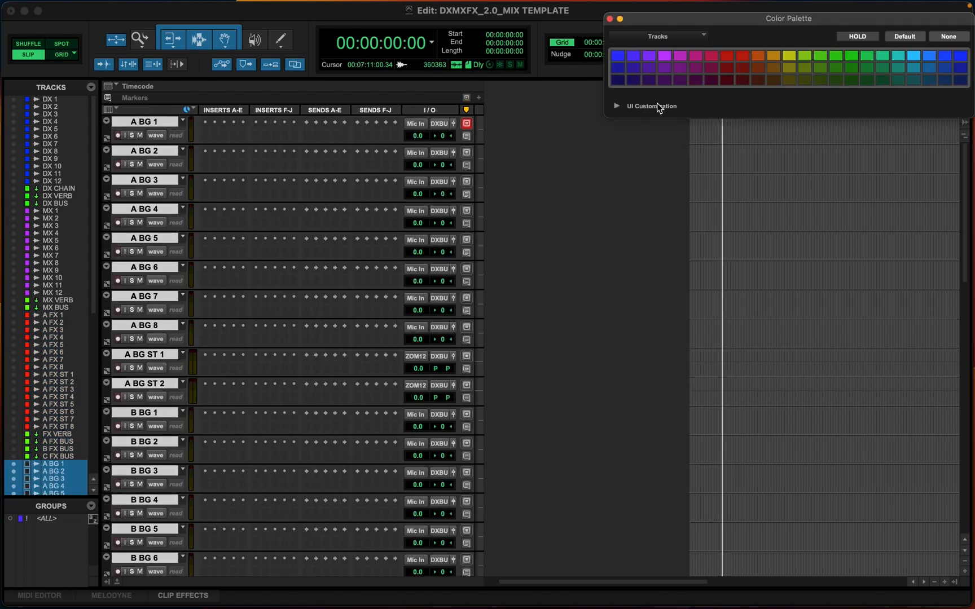
{"action": "left_click", "coordinate": [779, 60]}
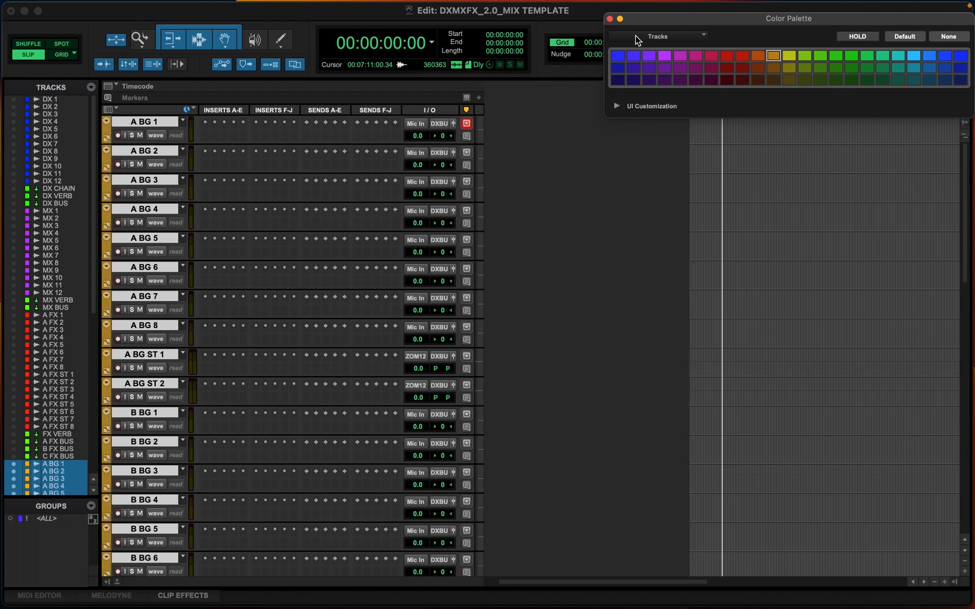
{"action": "left_click", "coordinate": [609, 18]}
{"action": "scroll", "coordinate": [818, 233], "scroll_direction": "down", "scroll_amount": 15}
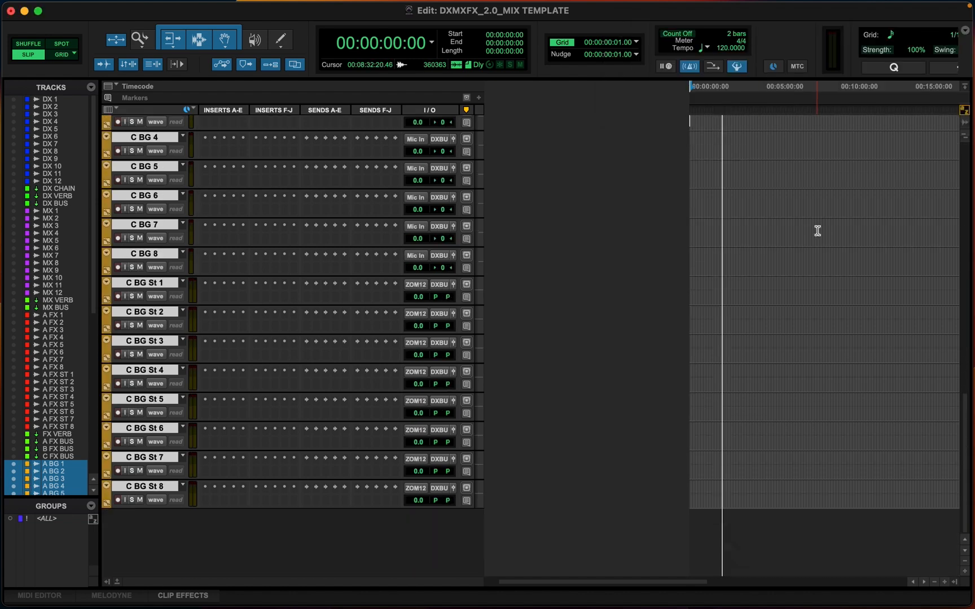
{"action": "scroll", "coordinate": [817, 231], "scroll_direction": "up", "scroll_amount": 15}
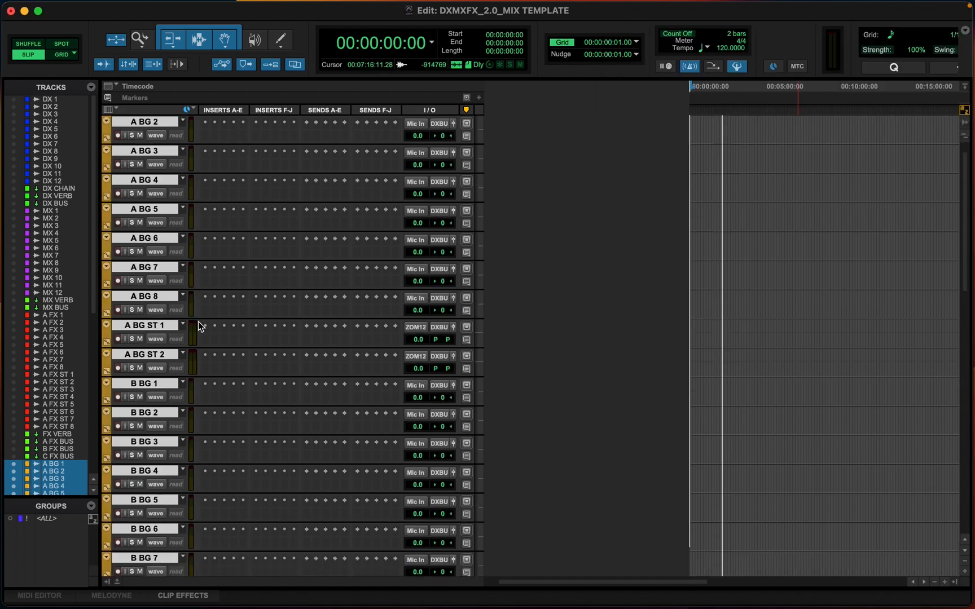
Recolour the B BG and C BG tracks with a darker shade of gold than the A BG tracks
{"action": "scroll", "coordinate": [198, 325], "scroll_direction": "down", "scroll_amount": 15}
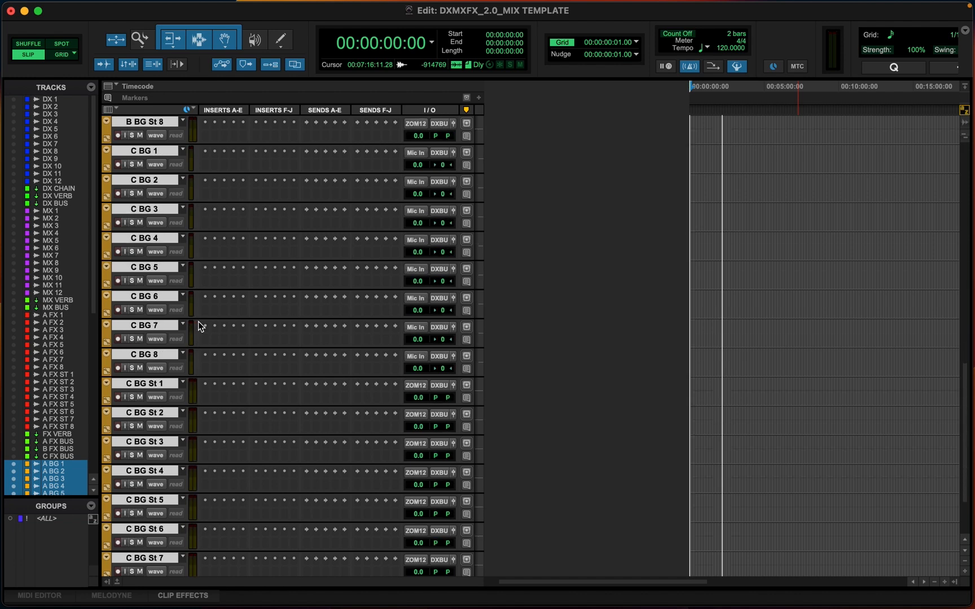
{"action": "left_click", "coordinate": [148, 486]}
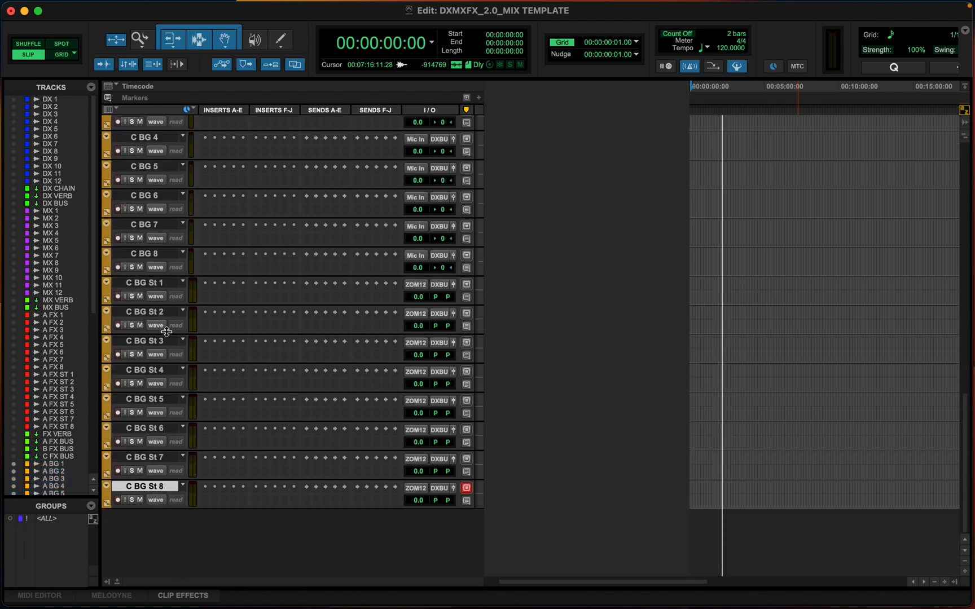
{"action": "scroll", "coordinate": [147, 252], "scroll_direction": "up", "scroll_amount": 5}
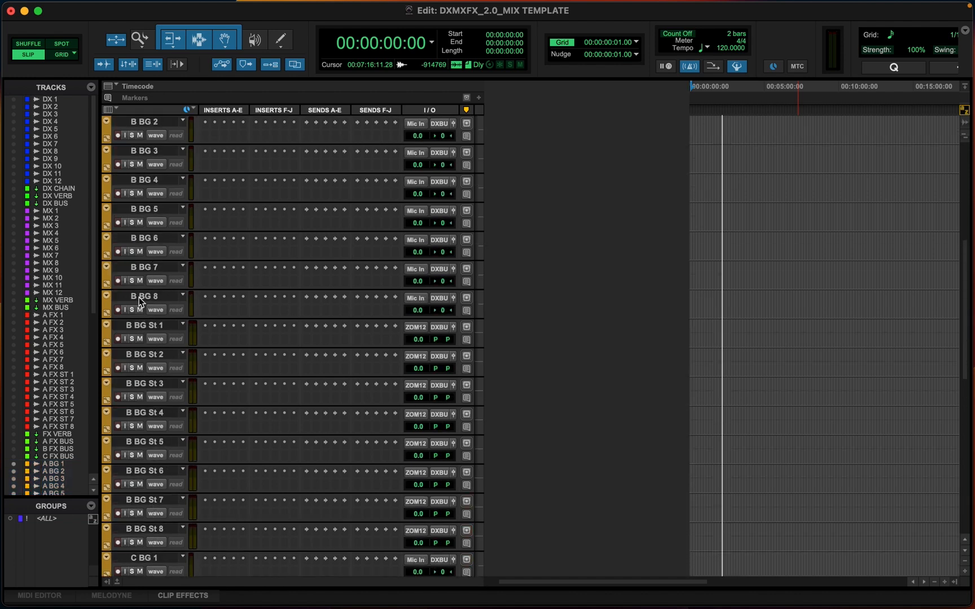
{"action": "left_click", "coordinate": [140, 266], "text": "shift"}
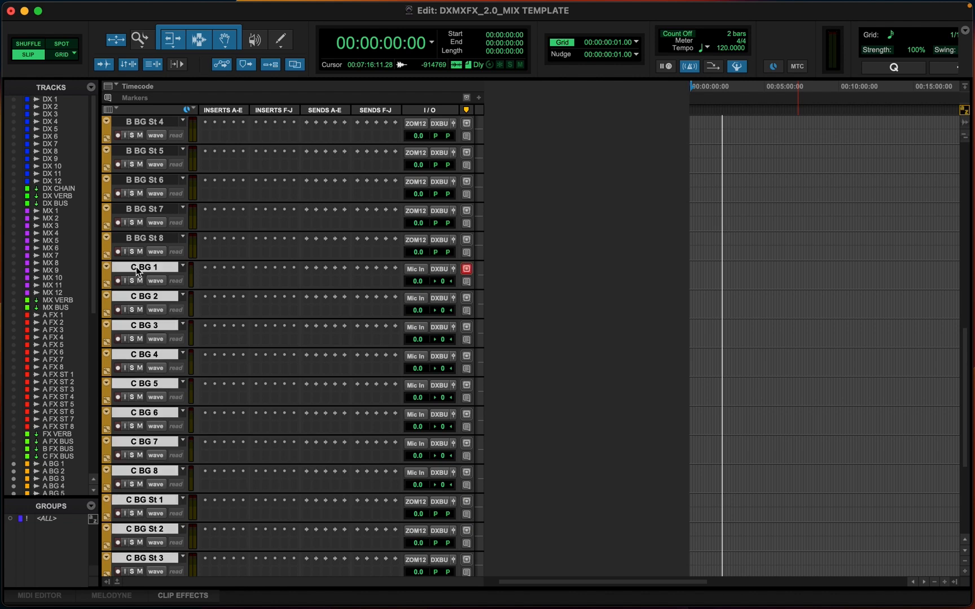
{"action": "double_click", "coordinate": [106, 274]}
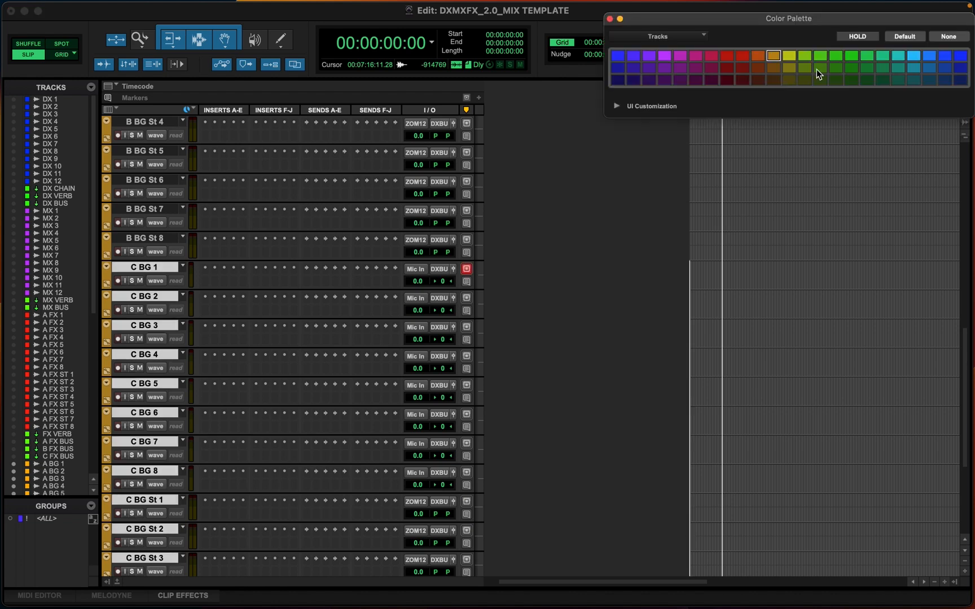
{"action": "left_click", "coordinate": [772, 79]}
{"action": "left_click", "coordinate": [151, 243]}
{"action": "scroll", "coordinate": [149, 282], "scroll_direction": "up", "scroll_amount": 10}
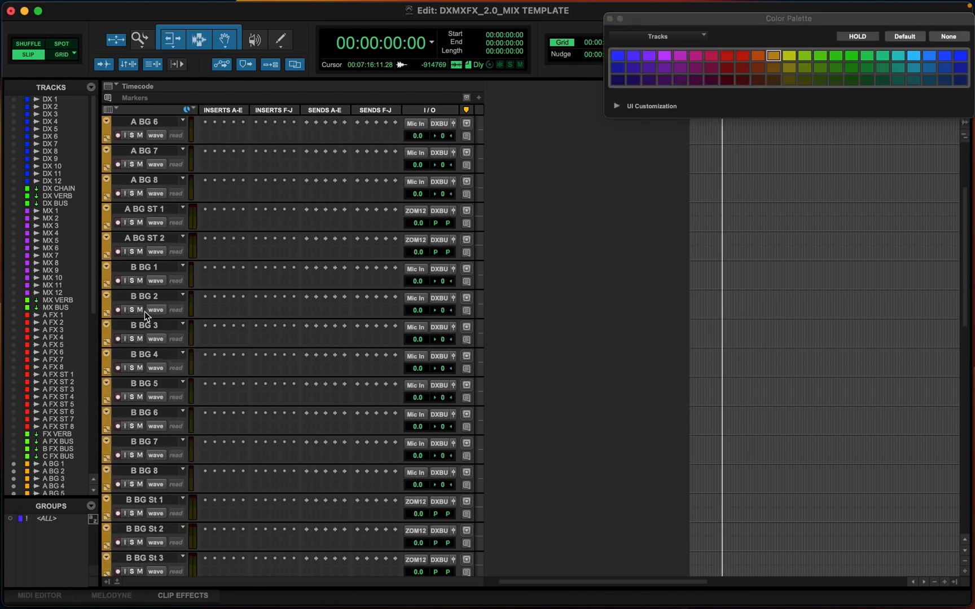
{"action": "left_click", "coordinate": [148, 269], "text": "shift"}
{"action": "left_click_drag", "start_coordinate": [773, 68], "coordinate": [110, 207]}
{"action": "left_click", "coordinate": [774, 67]}
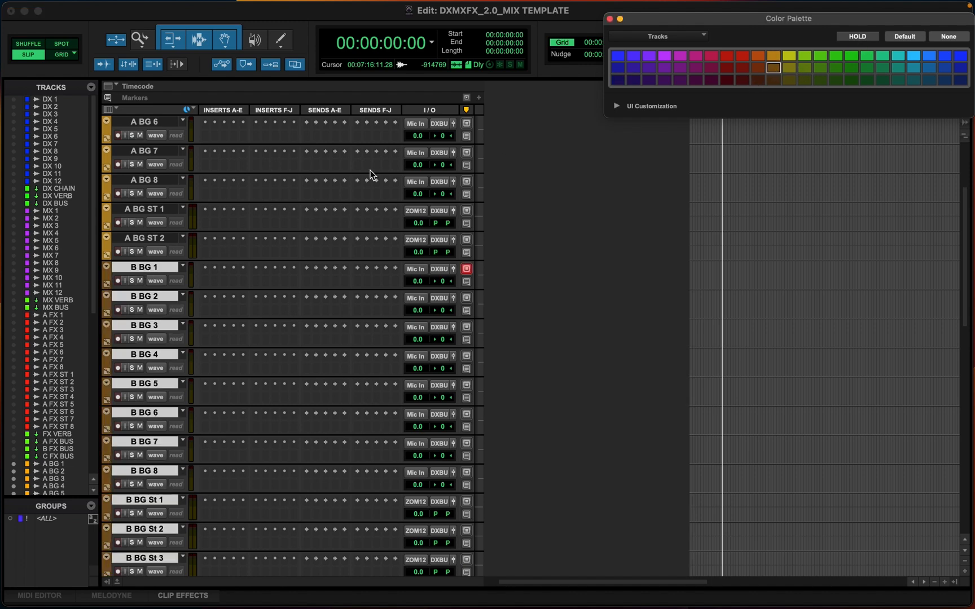
{"action": "scroll", "coordinate": [150, 219], "scroll_direction": "down", "scroll_amount": 8}
{"action": "scroll", "coordinate": [153, 215], "scroll_direction": "up", "scroll_amount": 10}
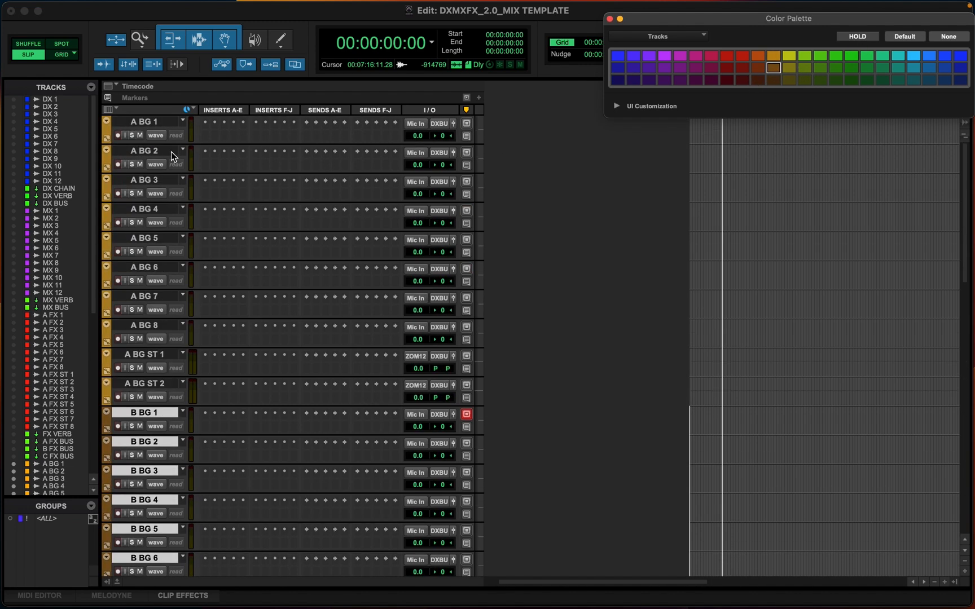
{"action": "left_click", "coordinate": [152, 127]}
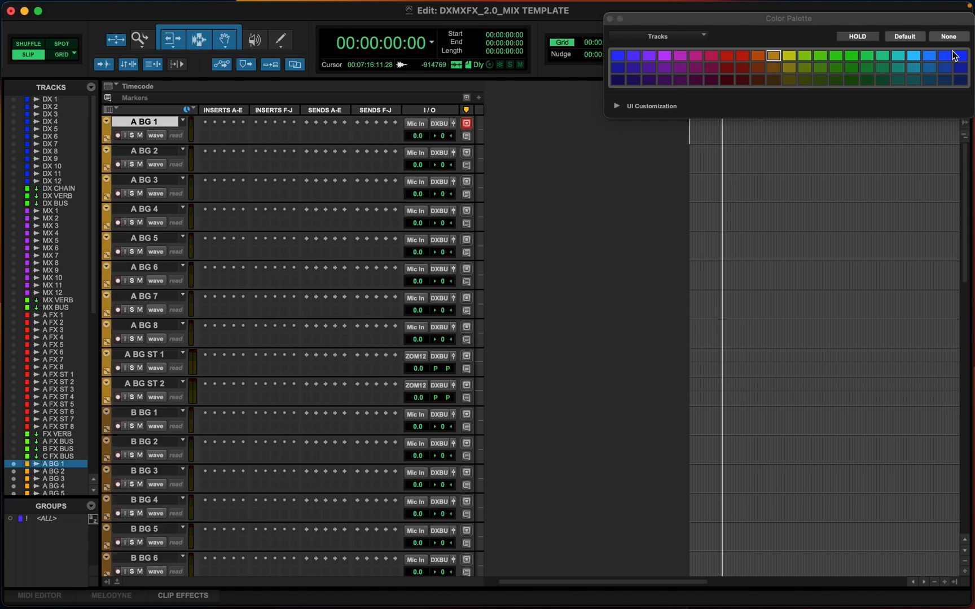
{"action": "left_click", "coordinate": [609, 18]}
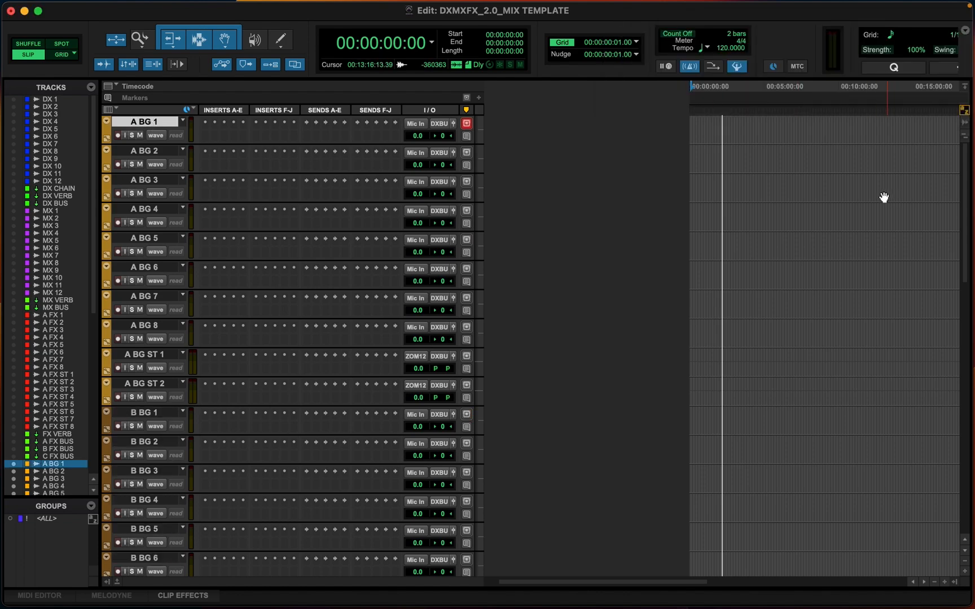
Review the new BG tracks' colours and routing in the Mix window
{"action": "key", "text": "super+equal"}
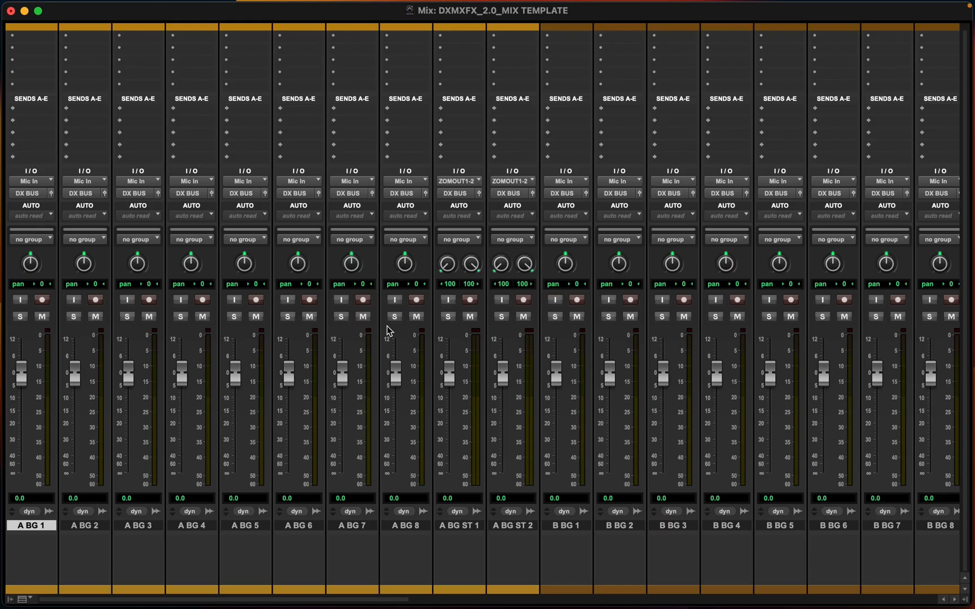
{"action": "scroll", "coordinate": [387, 331], "scroll_direction": "right", "scroll_amount": 8}
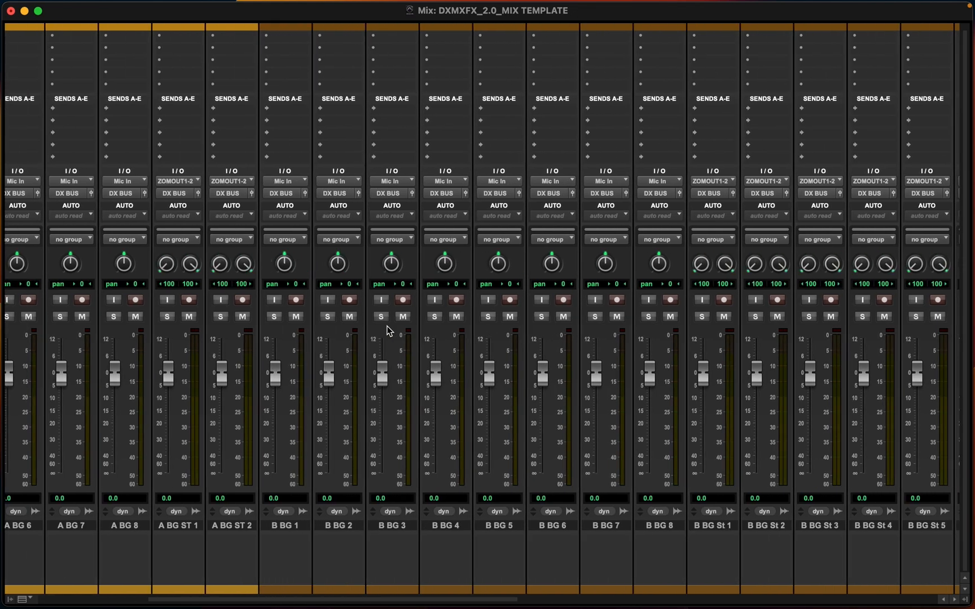
{"action": "scroll", "coordinate": [387, 331], "scroll_direction": "left", "scroll_amount": 8}
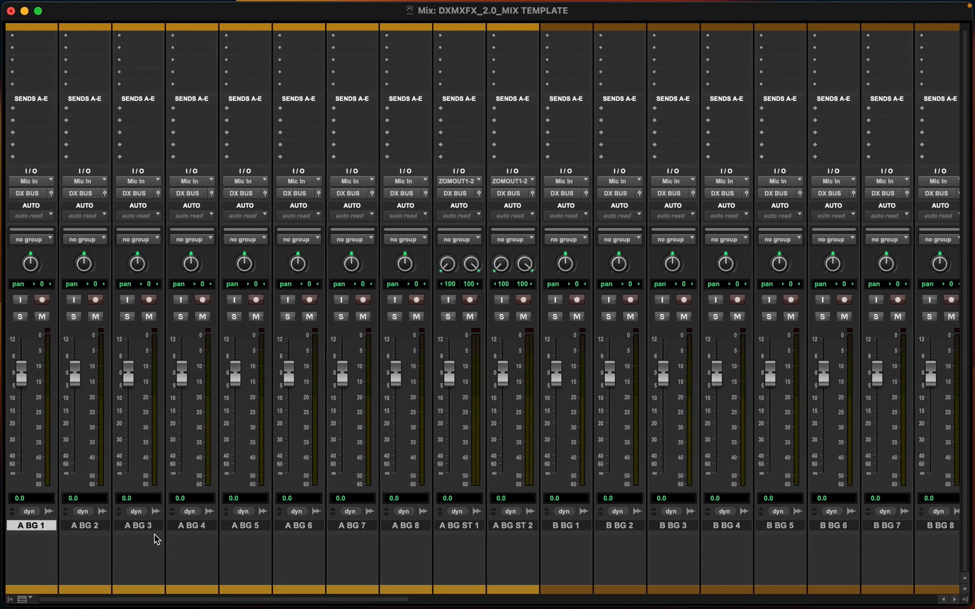
{"action": "scroll", "coordinate": [389, 539], "scroll_direction": "right", "scroll_amount": 2}
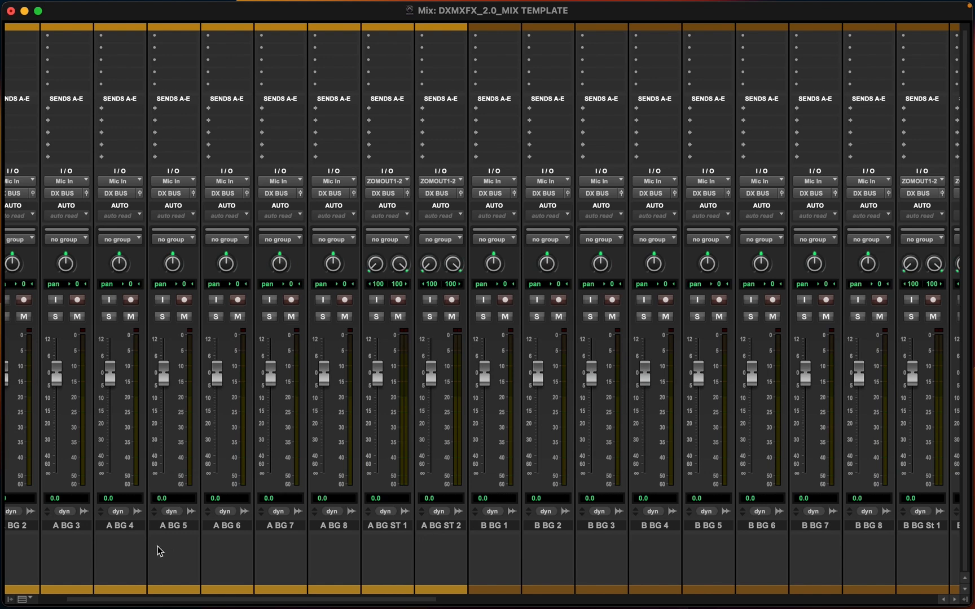
{"action": "scroll", "coordinate": [365, 536], "scroll_direction": "right", "scroll_amount": 8}
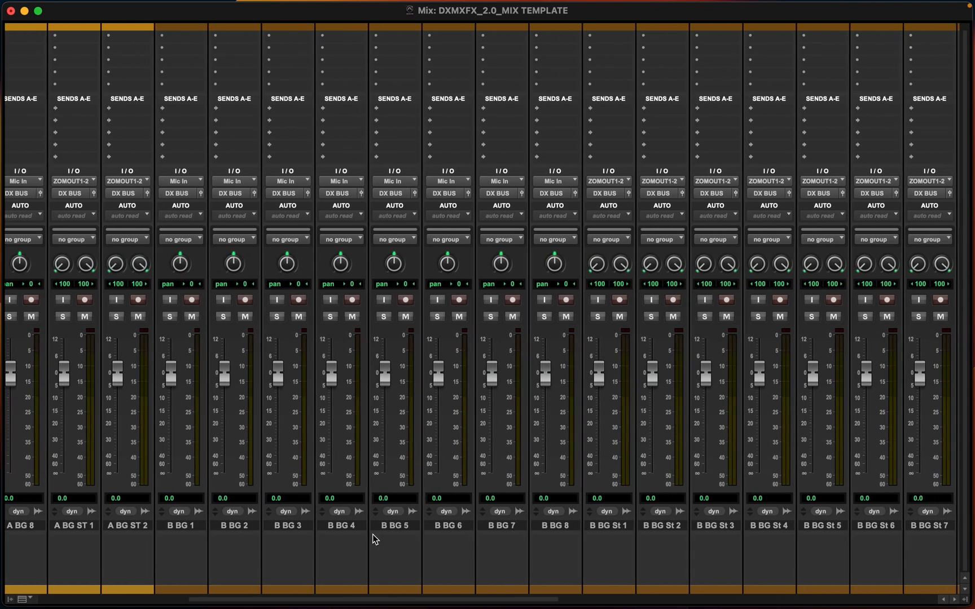
{"action": "scroll", "coordinate": [280, 540], "scroll_direction": "left", "scroll_amount": 8}
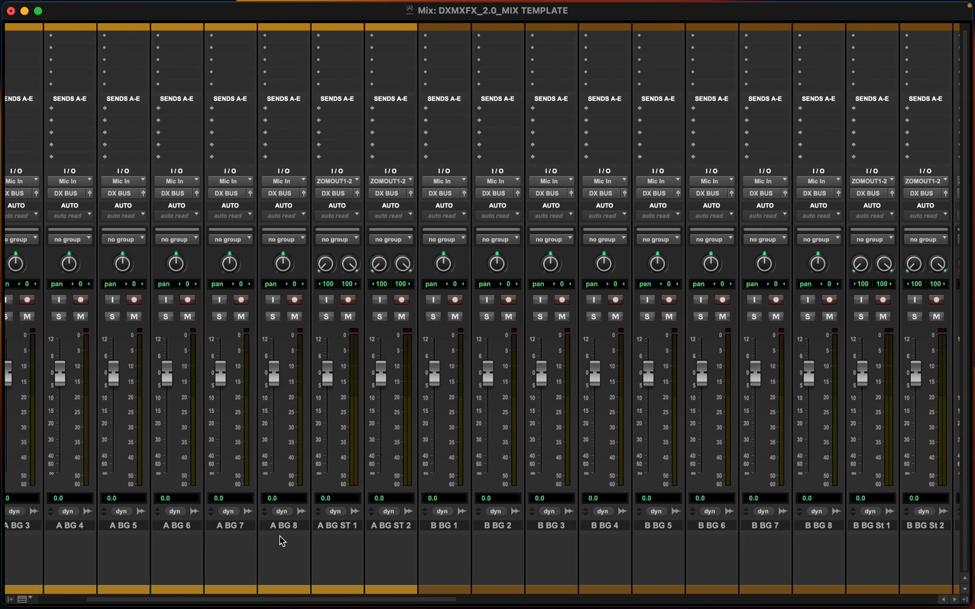
{"action": "key", "text": "super+equal"}
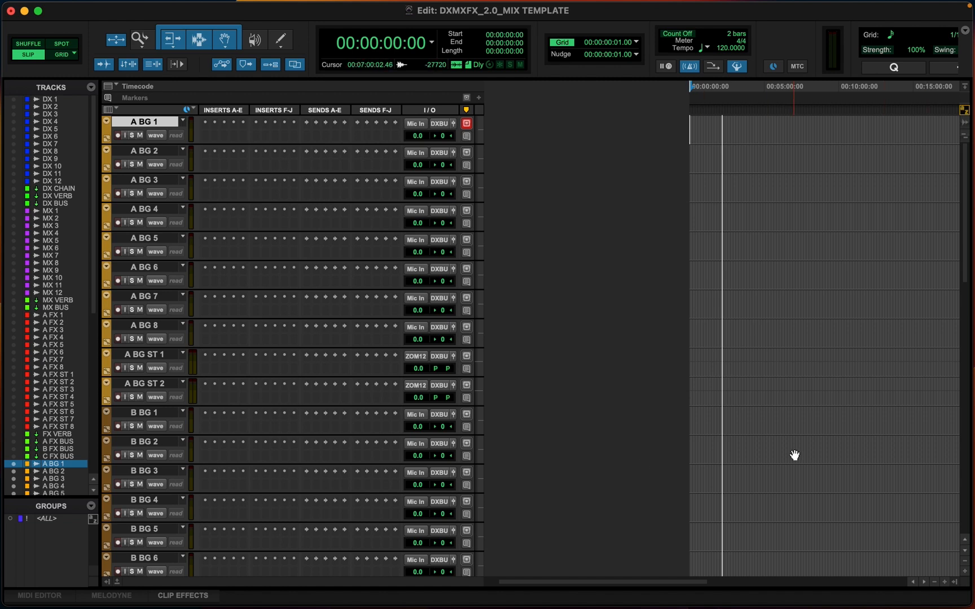
Start new tracks after A BG ST 2 and set up two rows of one stereo Aux Input each
{"action": "scroll", "coordinate": [794, 454], "scroll_direction": "down", "scroll_amount": 10}
{"action": "scroll", "coordinate": [794, 455], "scroll_direction": "up", "scroll_amount": 10}
{"action": "left_click", "coordinate": [137, 385]}
{"action": "key", "text": "shift+super+n"}
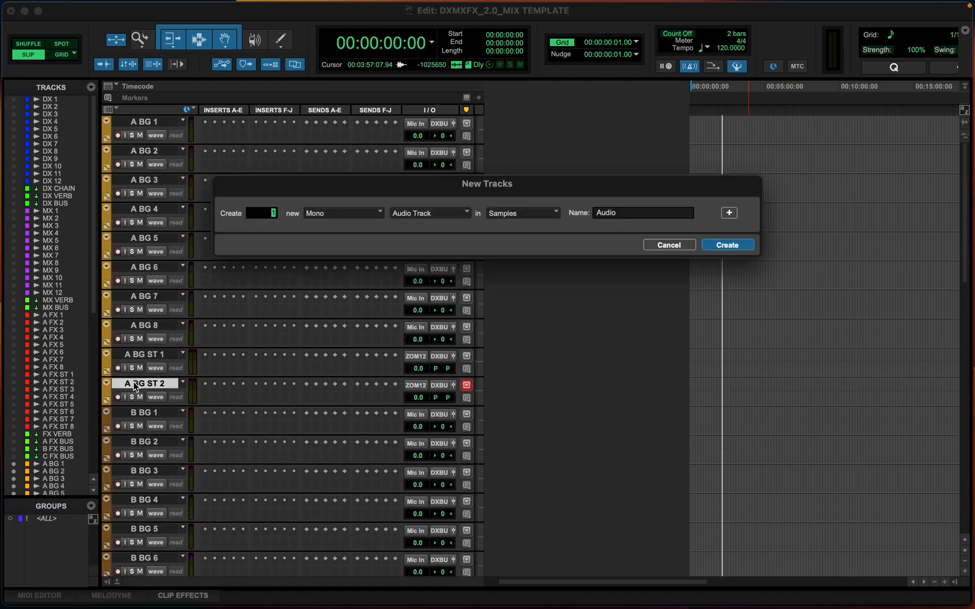
{"action": "key", "text": "super+Right"}
{"action": "key", "text": "super+Down"}
{"action": "key", "text": "shift+super+equal"}
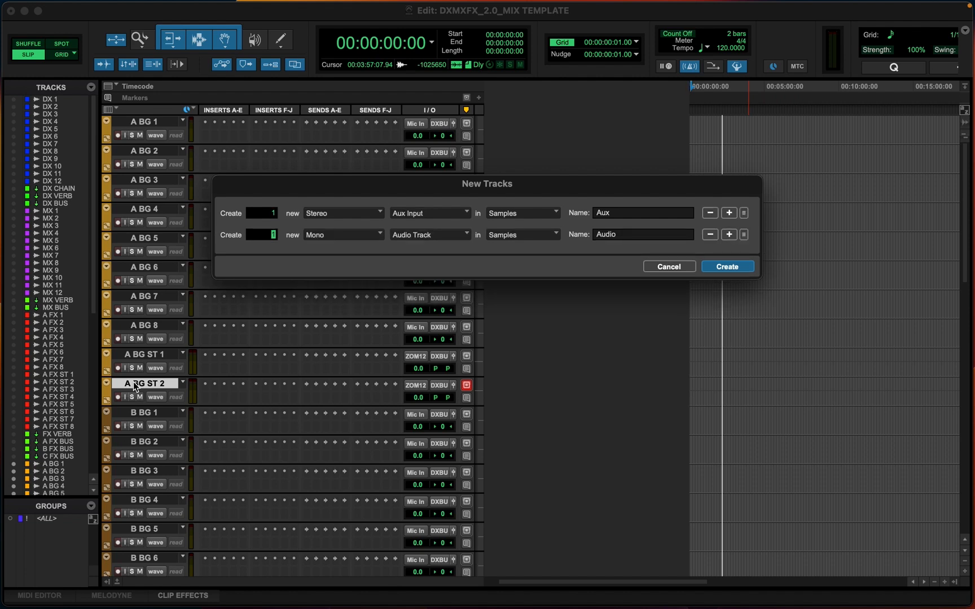
{"action": "key", "text": "super+Right"}
{"action": "key", "text": "super+Down"}
Name the aux rows BG VERB and A BG BUS and create the tracks
{"action": "left_click", "coordinate": [617, 212]}
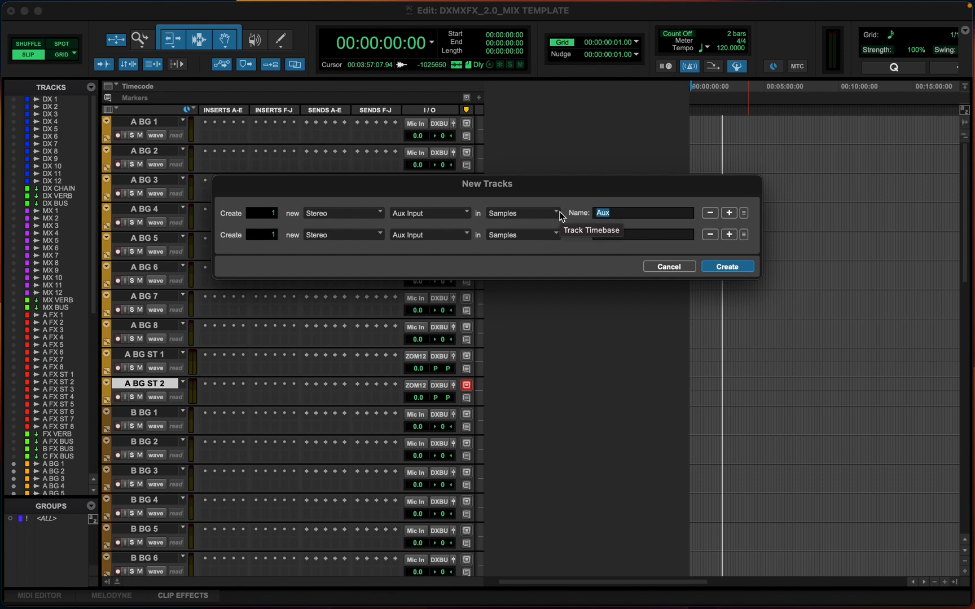
{"action": "type", "text": "A"}
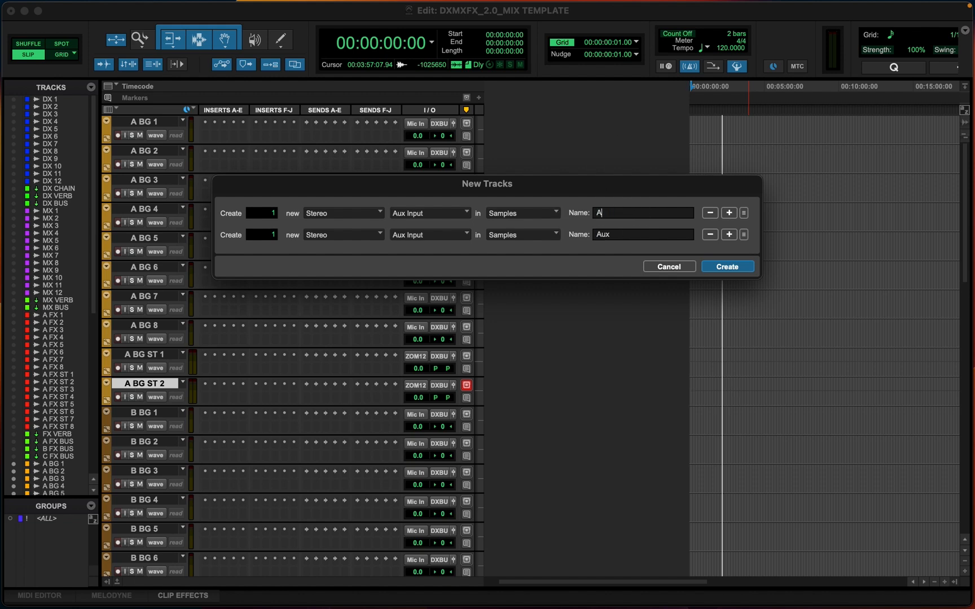
{"action": "key", "text": "BackSpace"}
{"action": "type", "text": "BG VERB"}
{"action": "left_click_drag", "start_coordinate": [634, 234], "coordinate": [586, 235]}
{"action": "type", "text": "A BG BUS"}
{"action": "left_click_drag", "start_coordinate": [604, 189], "coordinate": [678, 166]}
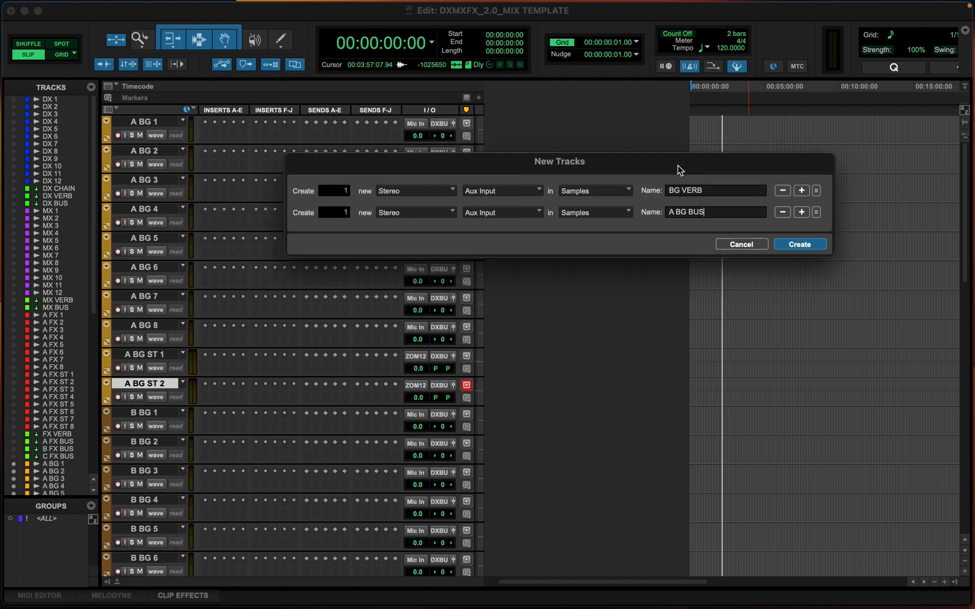
{"action": "left_click", "coordinate": [798, 244]}
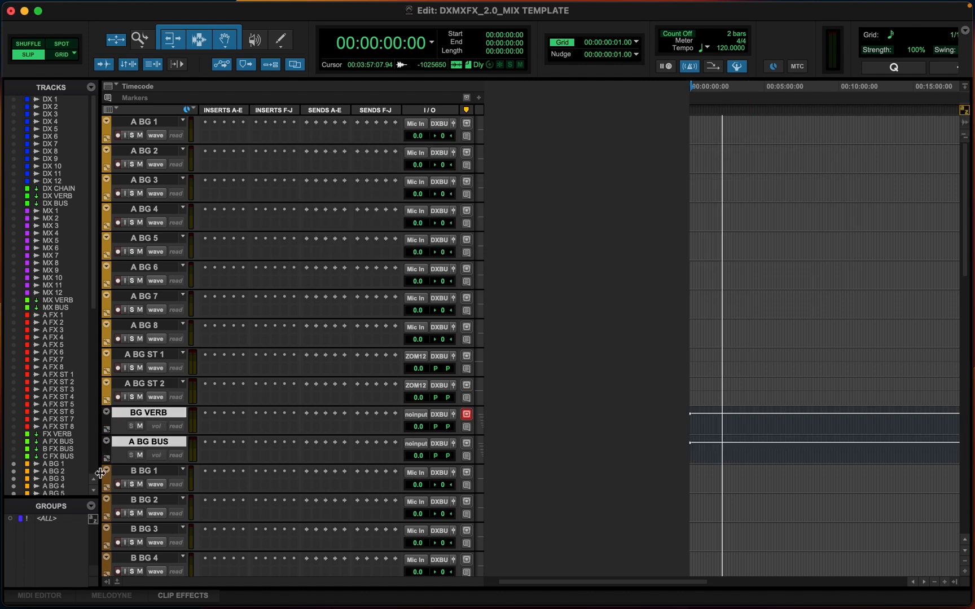
Colour the BG VERB and A BG BUS aux tracks green
{"action": "double_click", "coordinate": [107, 422]}
{"action": "left_click", "coordinate": [821, 54]}
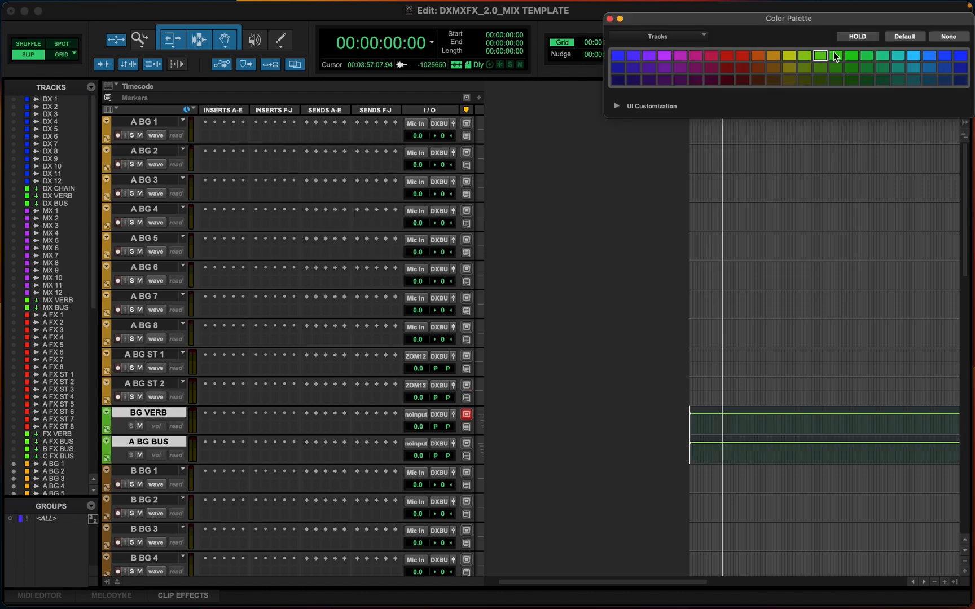
{"action": "left_click", "coordinate": [836, 55]}
{"action": "left_click", "coordinate": [609, 19]}
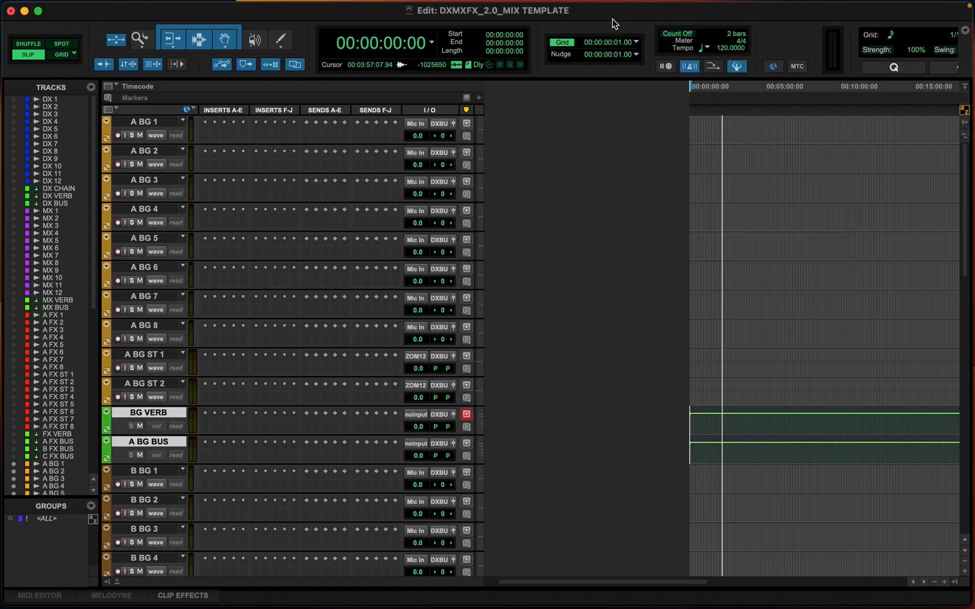
Examine the busses available as input for the A BG BUS aux in the Mix window
{"action": "key", "text": "super+equal"}
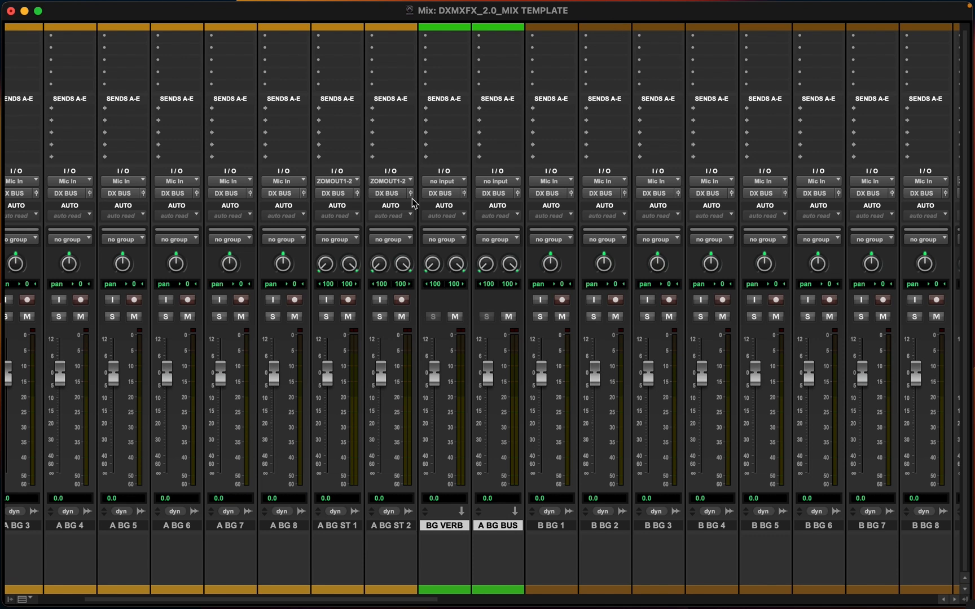
{"action": "left_click", "coordinate": [502, 183]}
{"action": "mouse_move", "coordinate": [522, 194]}
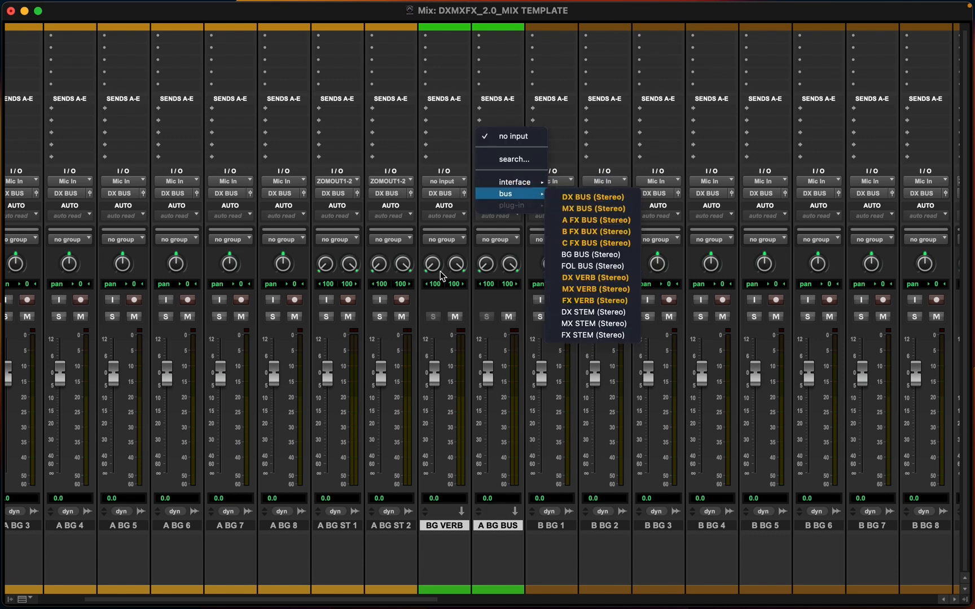
{"action": "left_click", "coordinate": [489, 306]}
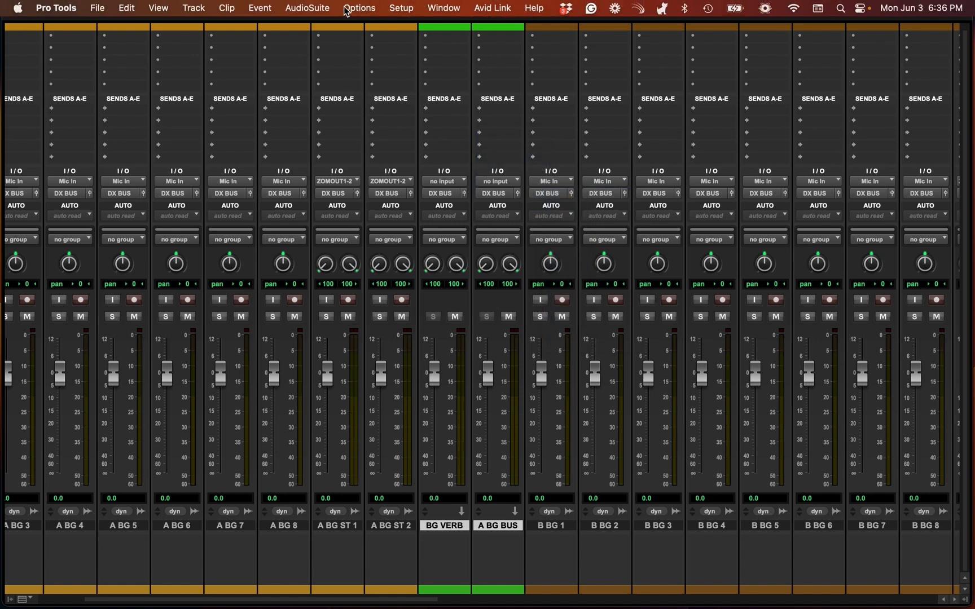
Open the bus I/O Setup and start a new stereo bus path below BG BUS
{"action": "left_click", "coordinate": [408, 7]}
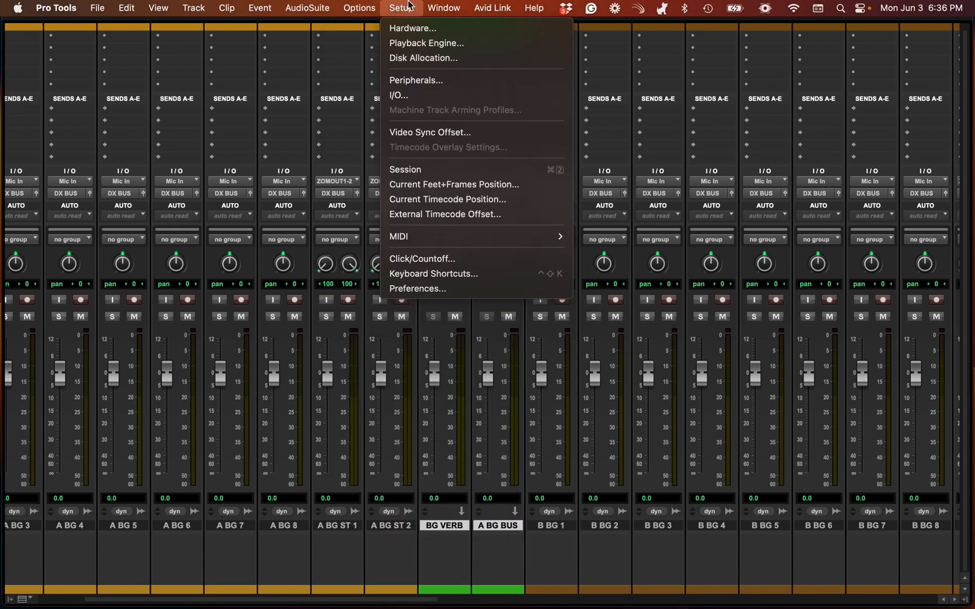
{"action": "left_click", "coordinate": [404, 96]}
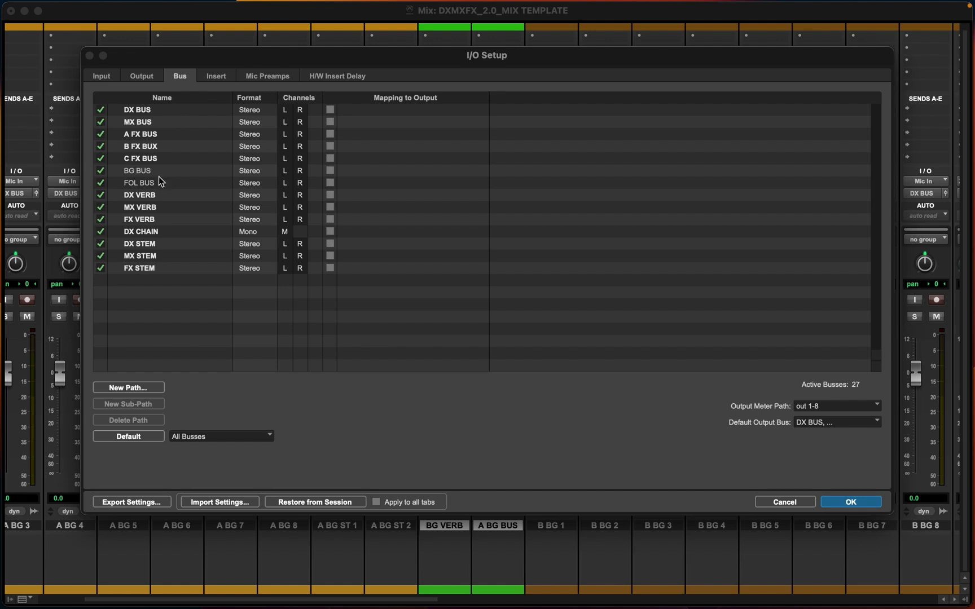
{"action": "left_click", "coordinate": [143, 174]}
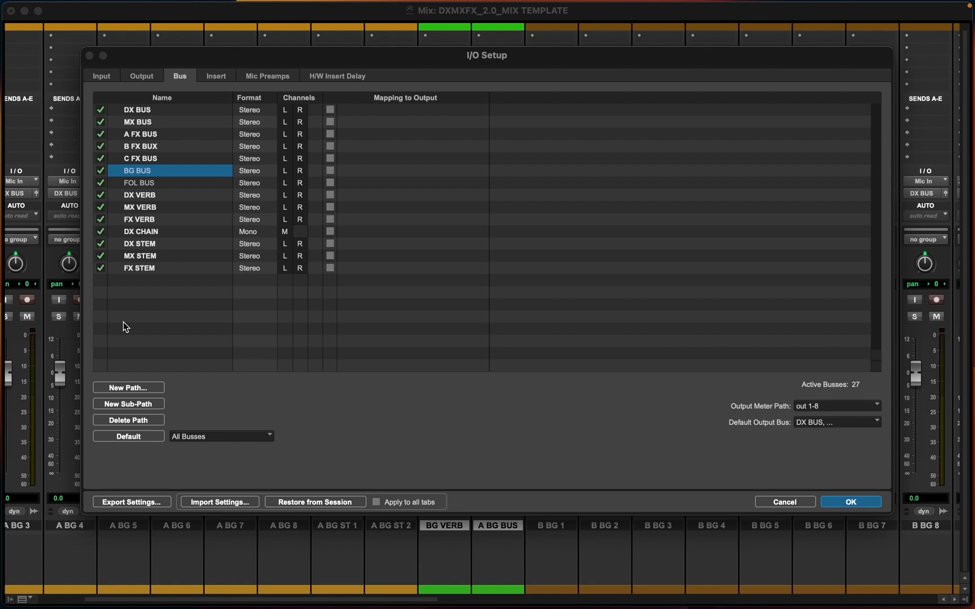
{"action": "left_click", "coordinate": [125, 388]}
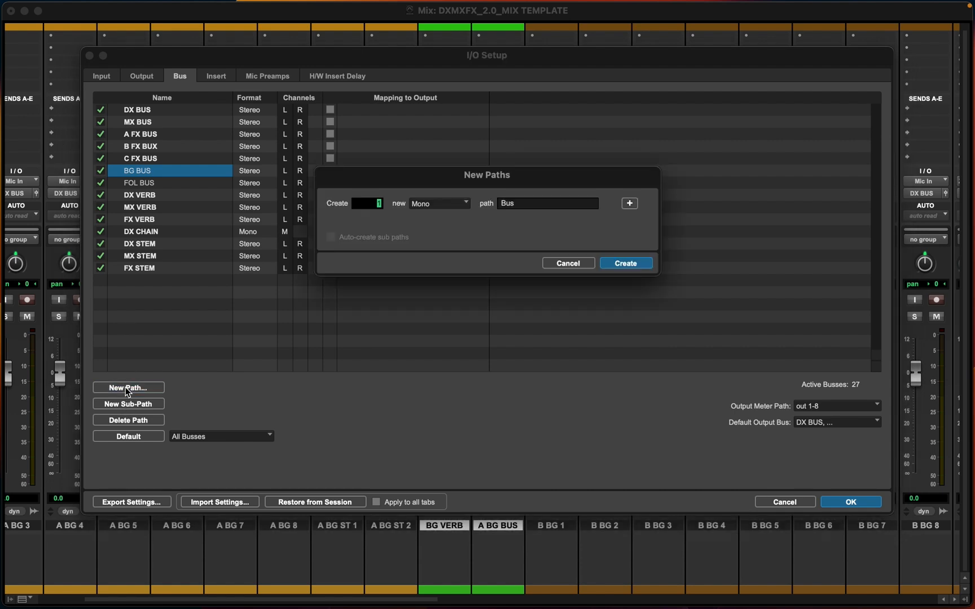
{"action": "left_click", "coordinate": [455, 204]}
{"action": "left_click", "coordinate": [453, 218]}
{"action": "left_click", "coordinate": [525, 204]}
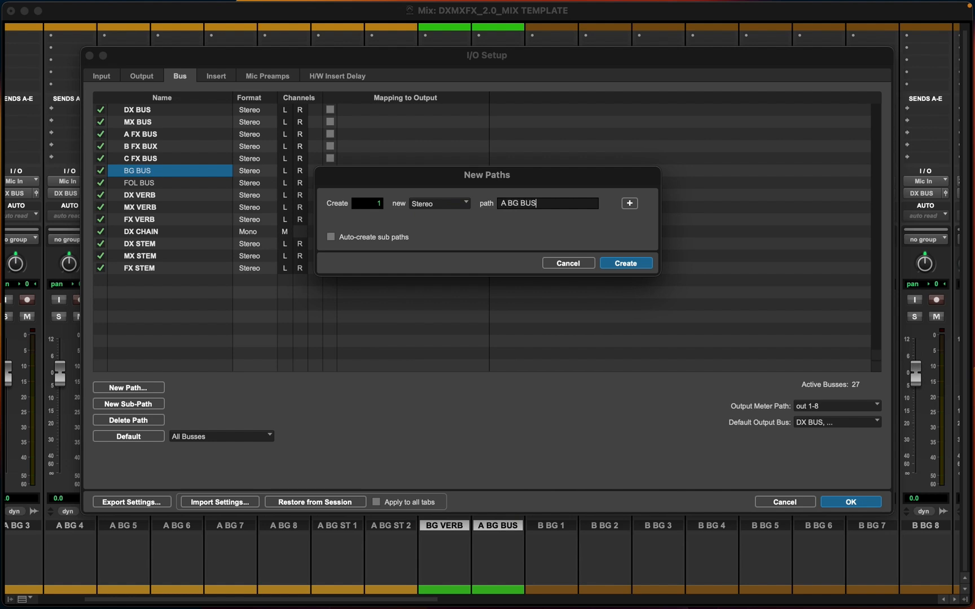
Create stereo bus paths A BG BUS, B BG BUS and C BG BUS in the bus I/O Setup
{"action": "left_click", "coordinate": [624, 263]}
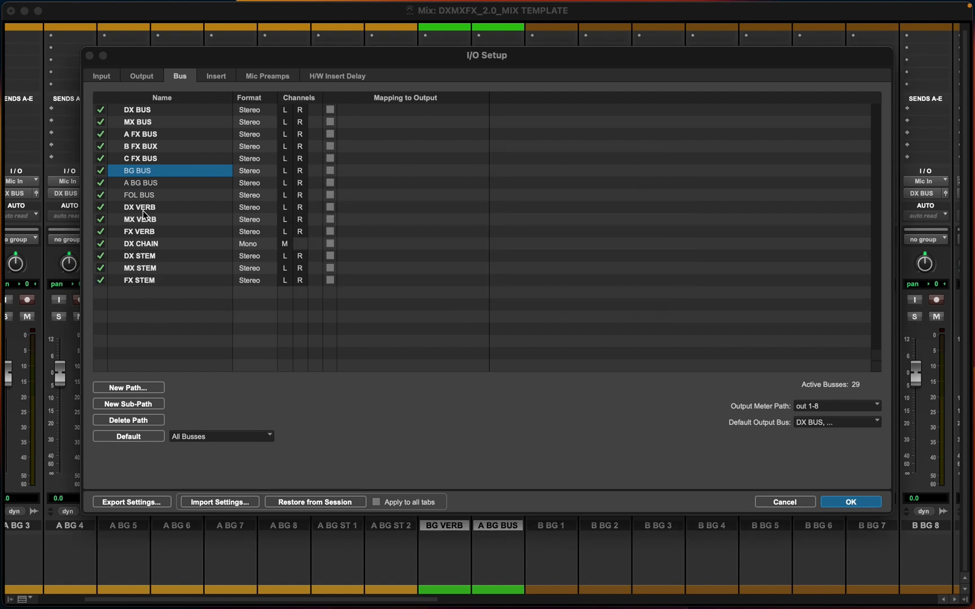
{"action": "left_click", "coordinate": [124, 388]}
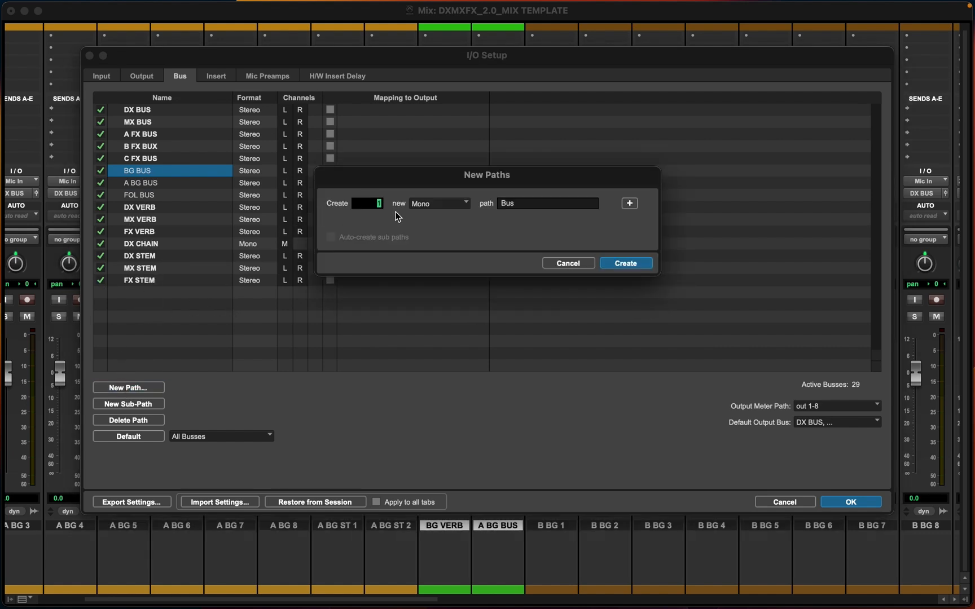
{"action": "left_click", "coordinate": [428, 204]}
{"action": "left_click", "coordinate": [506, 219]}
{"action": "double_click", "coordinate": [505, 203]}
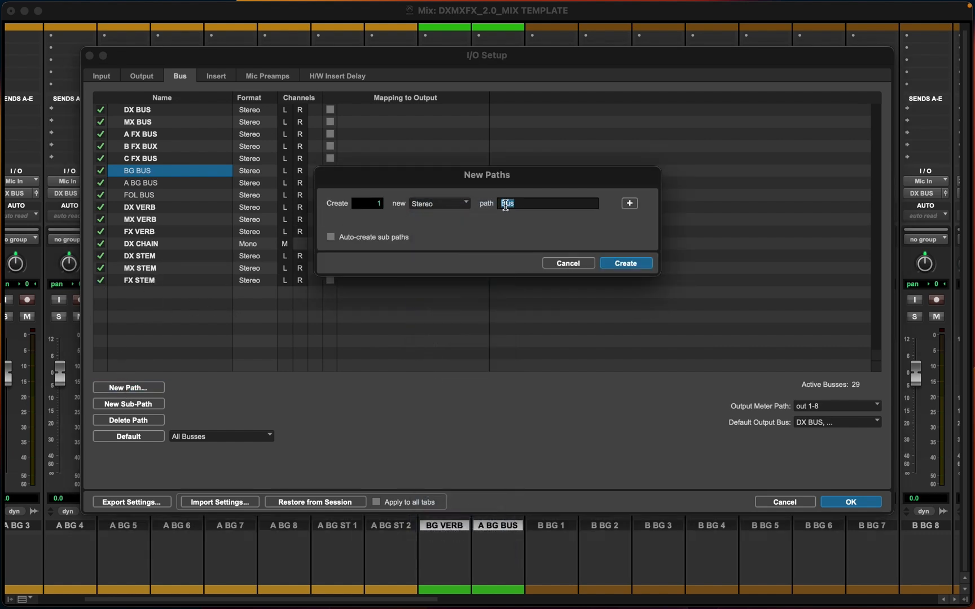
{"action": "type", "text": "B BG BUS"}
{"action": "key", "text": "super+shift+Down"}
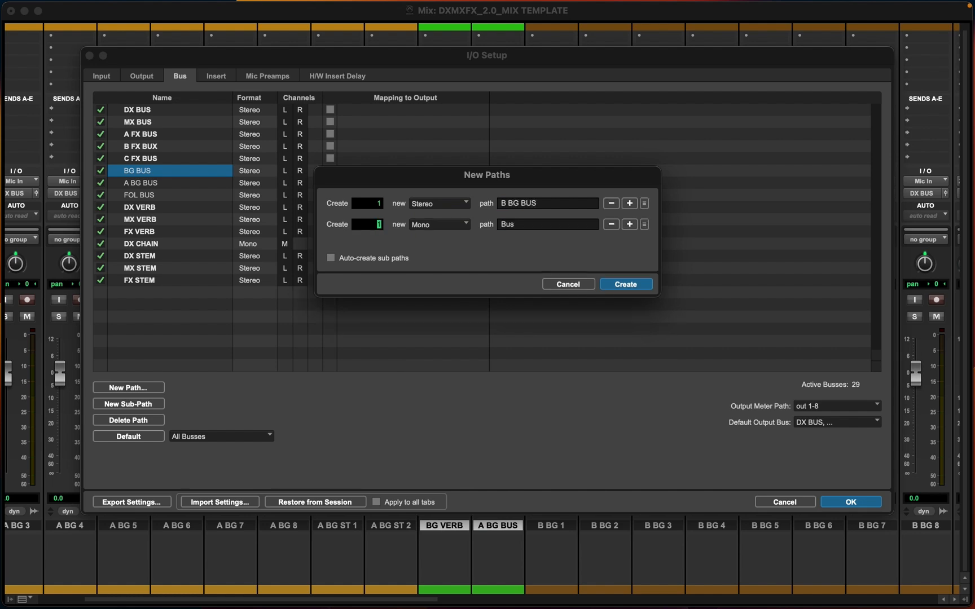
{"action": "key", "text": "Tab"}
{"action": "type", "text": "C B"}
{"action": "key", "text": "Return"}
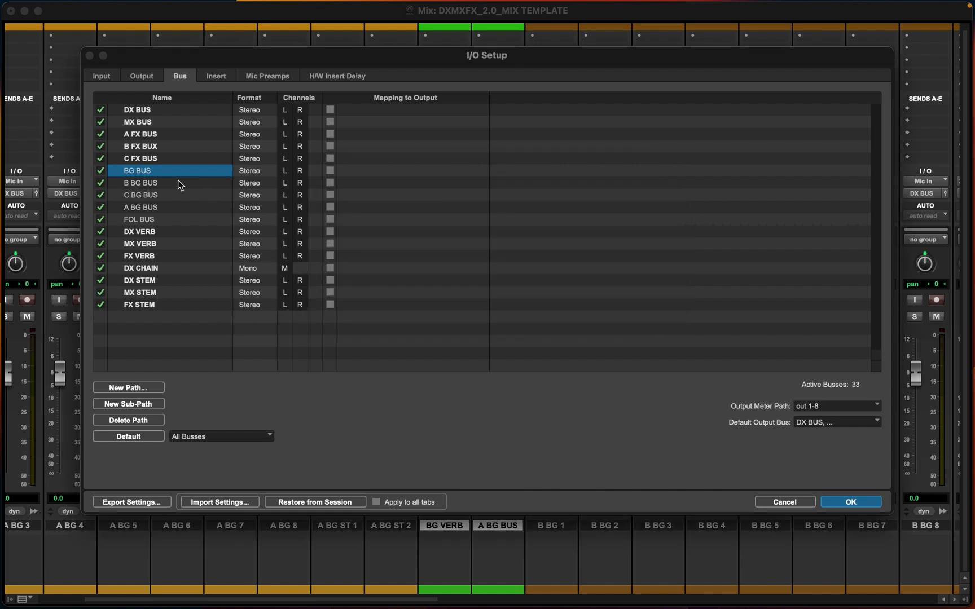
{"action": "left_click", "coordinate": [150, 209]}
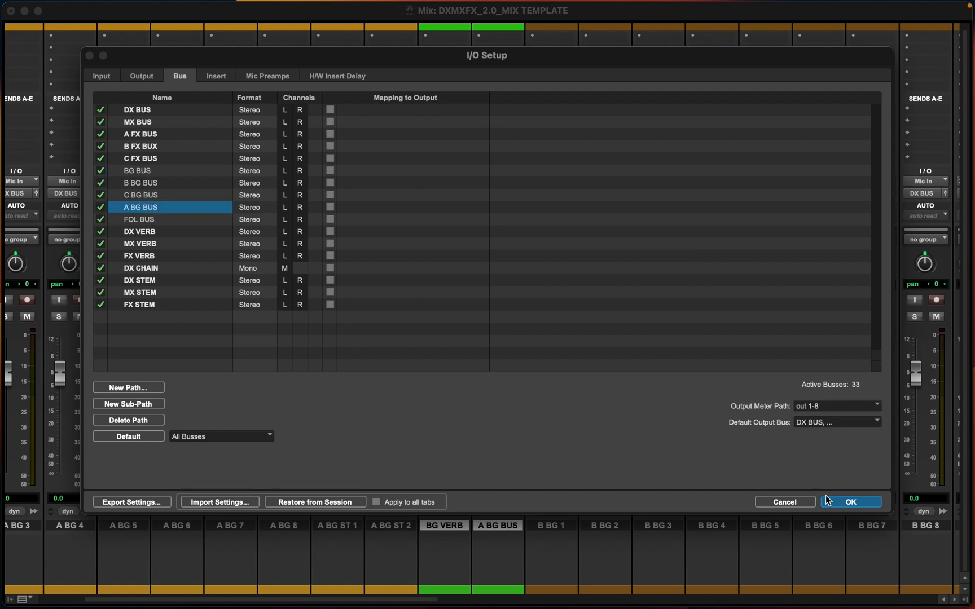
{"action": "left_click", "coordinate": [807, 502]}
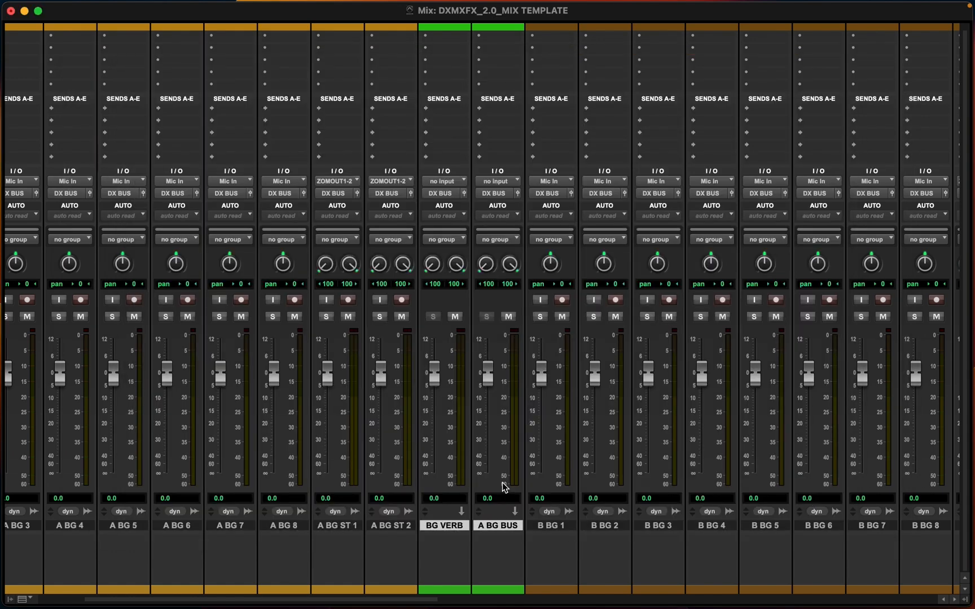
Route the A BG BUS aux track's input from the A BG BUS bus and its output to BG BUS
{"action": "left_click", "coordinate": [491, 550]}
{"action": "left_click", "coordinate": [495, 528]}
{"action": "left_click", "coordinate": [497, 181]}
{"action": "mouse_move", "coordinate": [502, 192]}
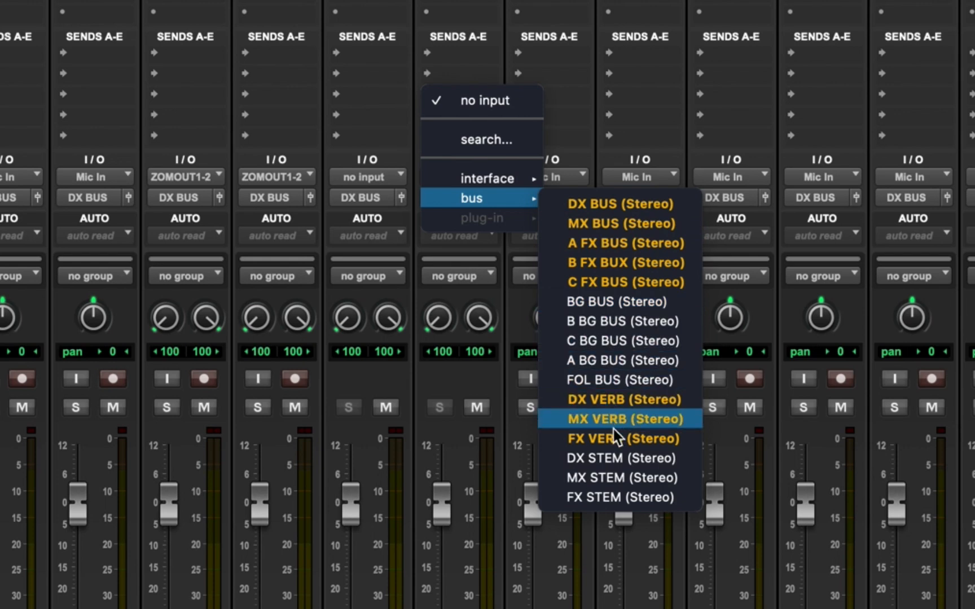
{"action": "left_click", "coordinate": [619, 360]}
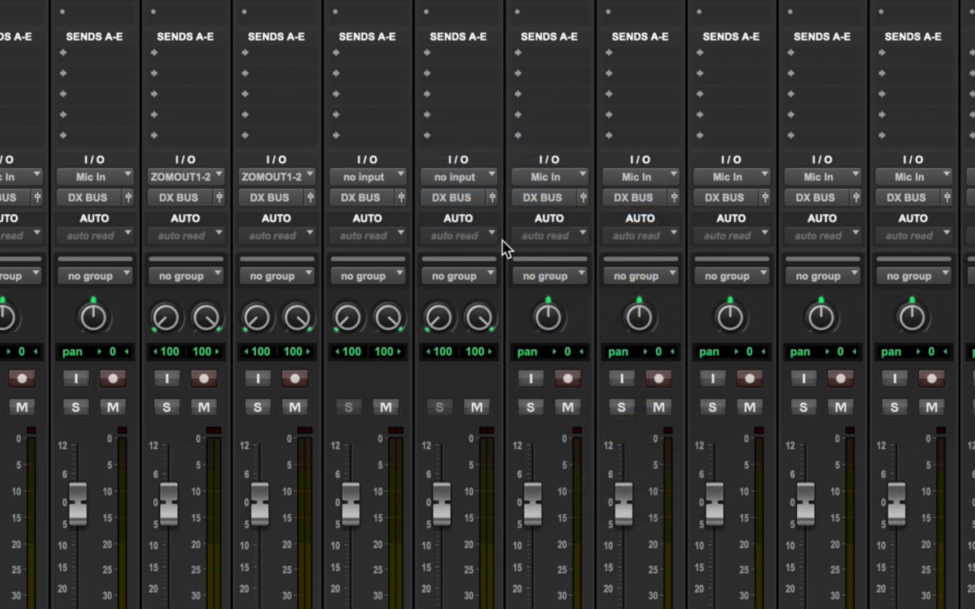
{"action": "left_click", "coordinate": [451, 199]}
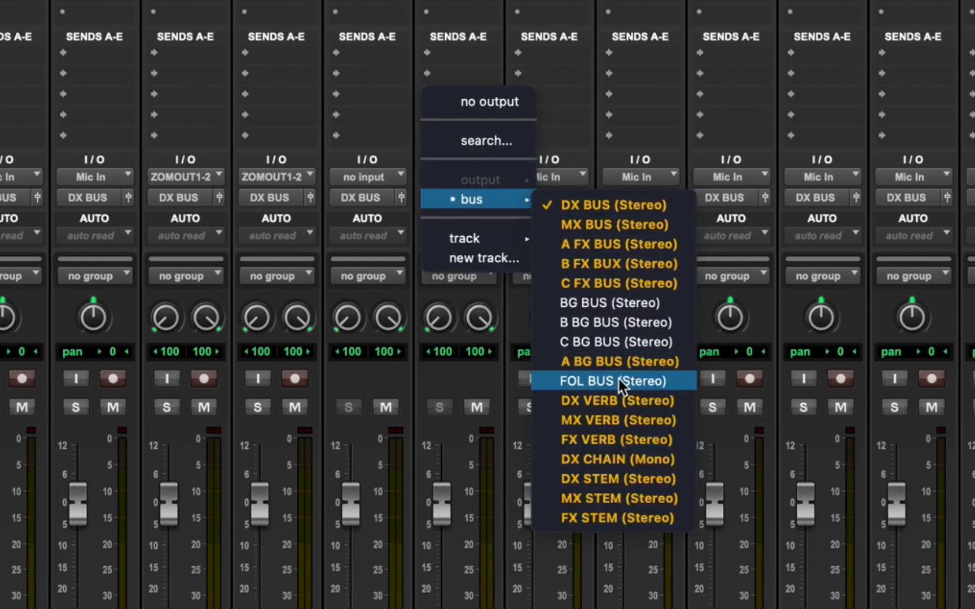
{"action": "left_click", "coordinate": [597, 302]}
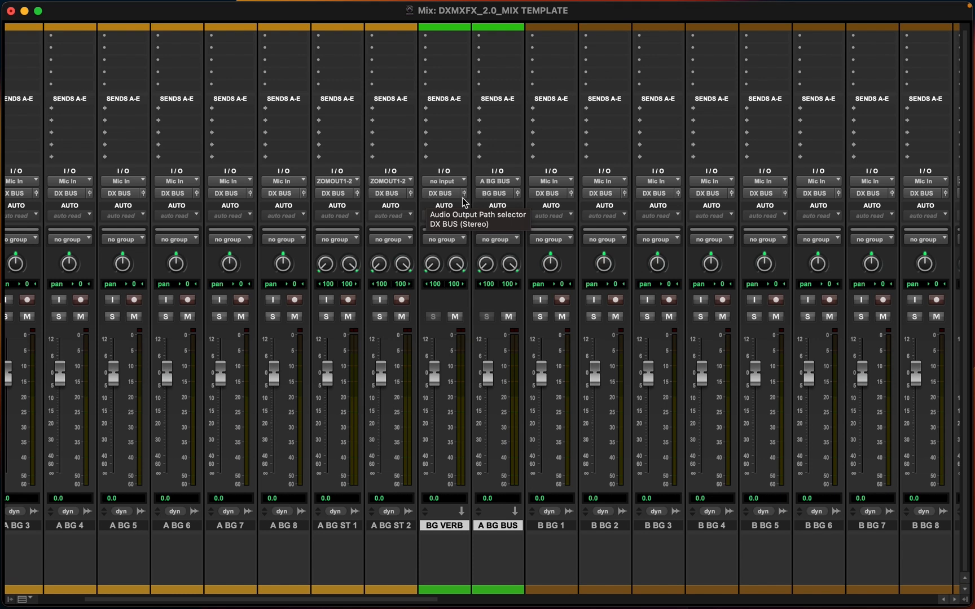
{"action": "left_click", "coordinate": [433, 182]}
{"action": "mouse_move", "coordinate": [440, 197]}
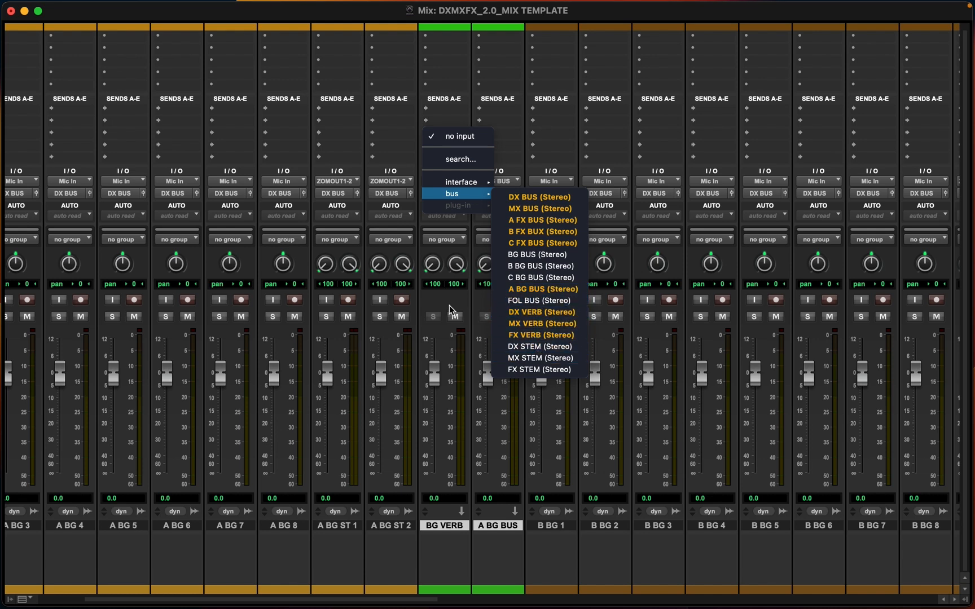
{"action": "key", "text": "Escape"}
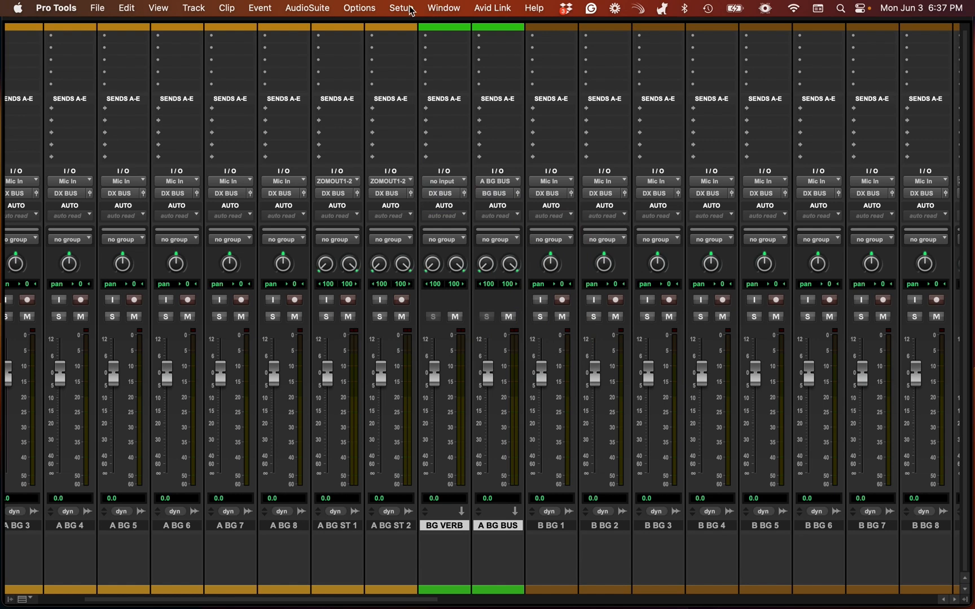
Add a new stereo bus path named BG VERB in the bus I/O Setup
{"action": "left_click", "coordinate": [401, 8]}
{"action": "left_click", "coordinate": [401, 96]}
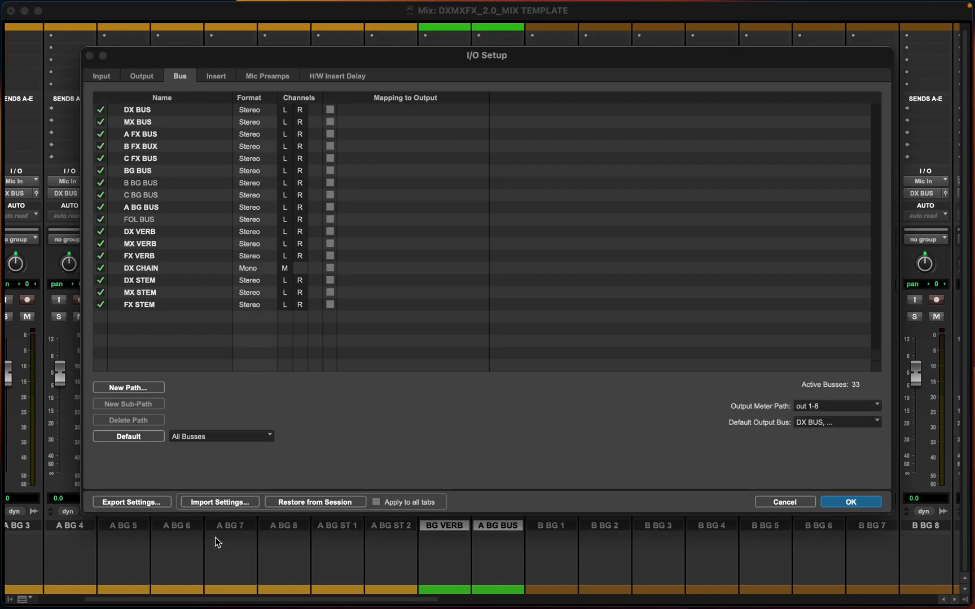
{"action": "left_click", "coordinate": [145, 389]}
{"action": "left_click", "coordinate": [445, 207]}
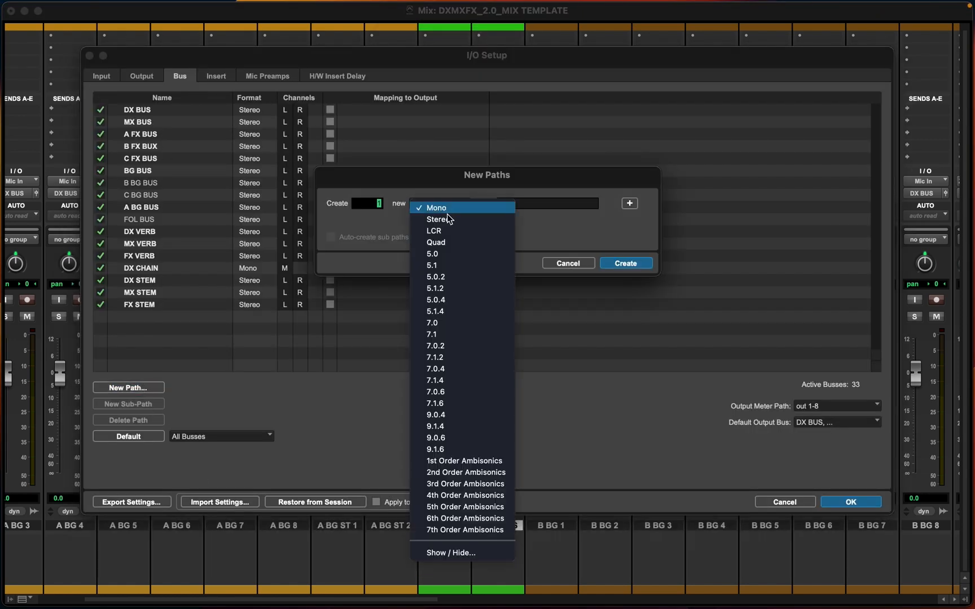
{"action": "left_click", "coordinate": [448, 219]}
{"action": "type", "text": "B"}
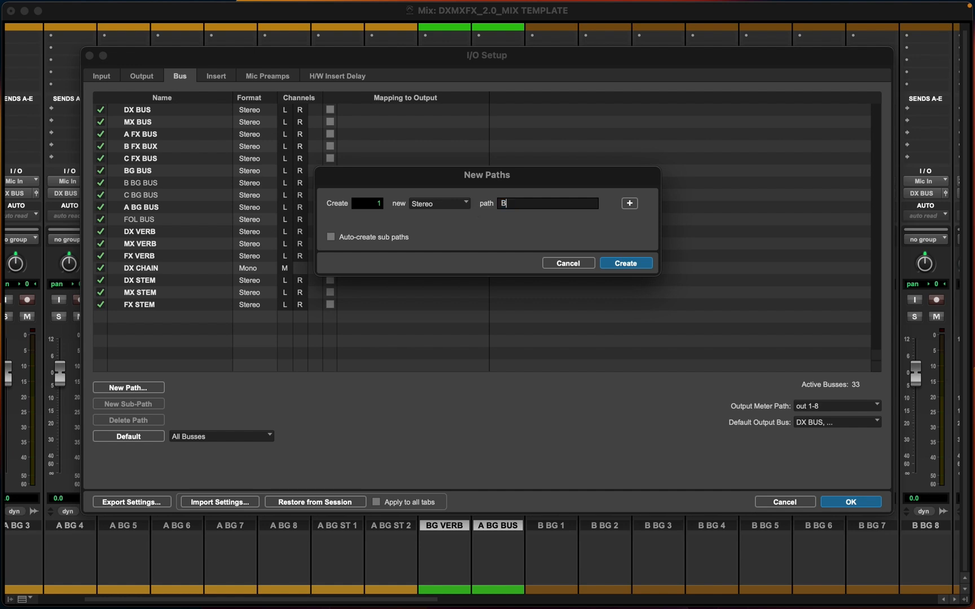
{"action": "type", "text": "G VERB"}
{"action": "key", "text": "Return"}
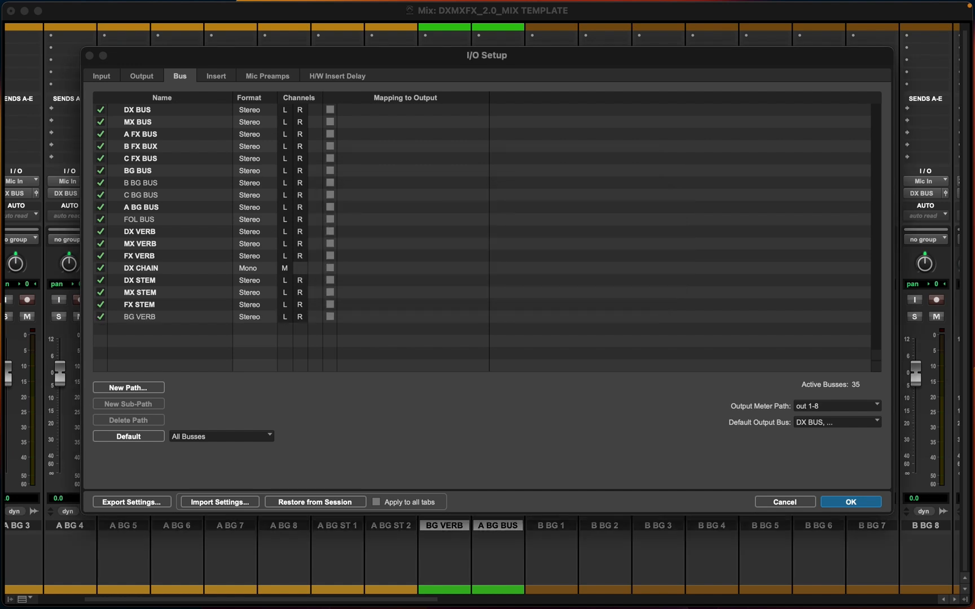
{"action": "left_click", "coordinate": [846, 502]}
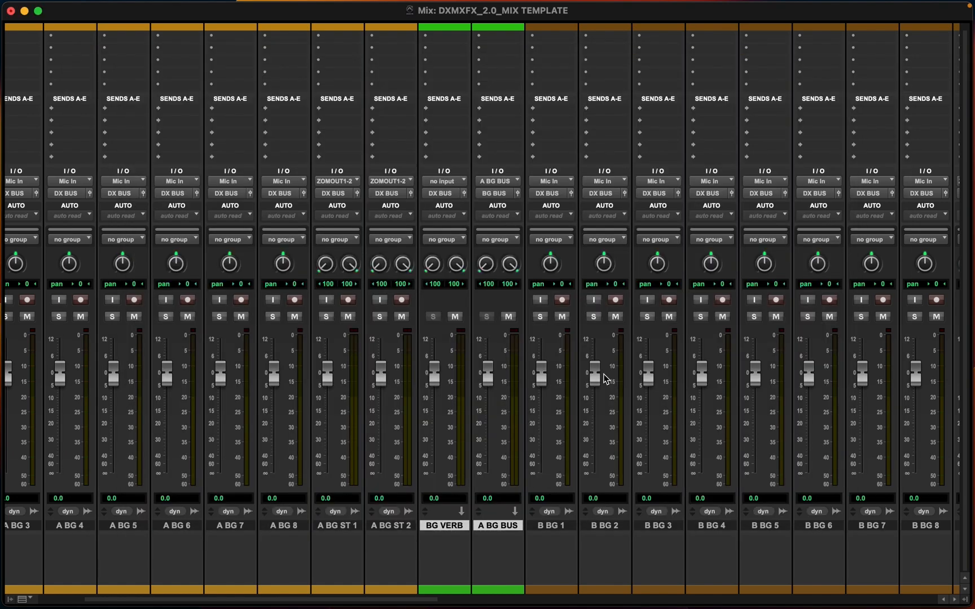
Set the BG VERB aux track's input to the BG VERB bus and its output to BG BUS
{"action": "left_click", "coordinate": [451, 181]}
{"action": "mouse_move", "coordinate": [451, 180]}
{"action": "left_click", "coordinate": [401, 142]}
{"action": "left_click", "coordinate": [450, 180]}
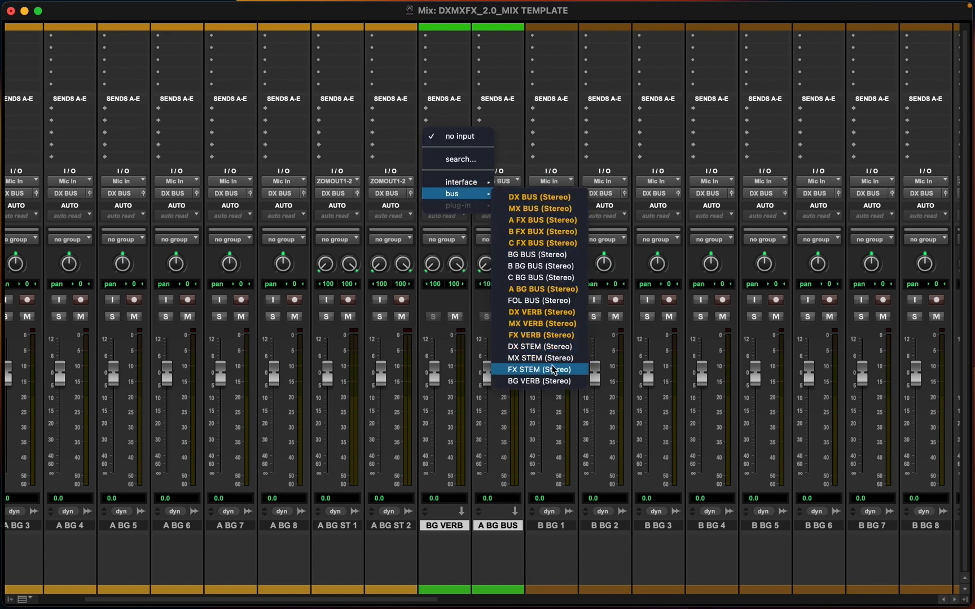
{"action": "left_click", "coordinate": [542, 382]}
{"action": "left_click", "coordinate": [443, 193]}
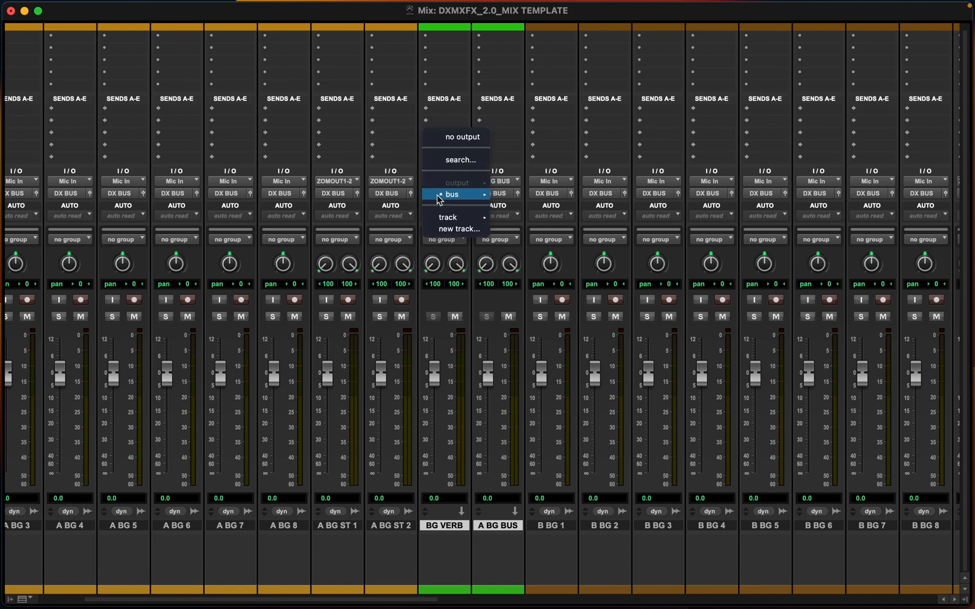
{"action": "mouse_move", "coordinate": [458, 197]}
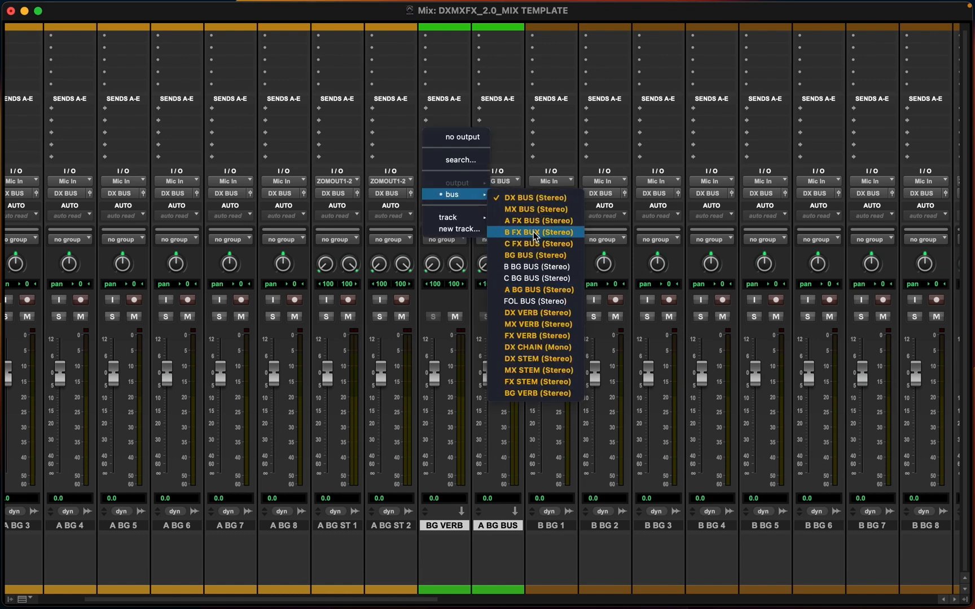
{"action": "left_click", "coordinate": [525, 254]}
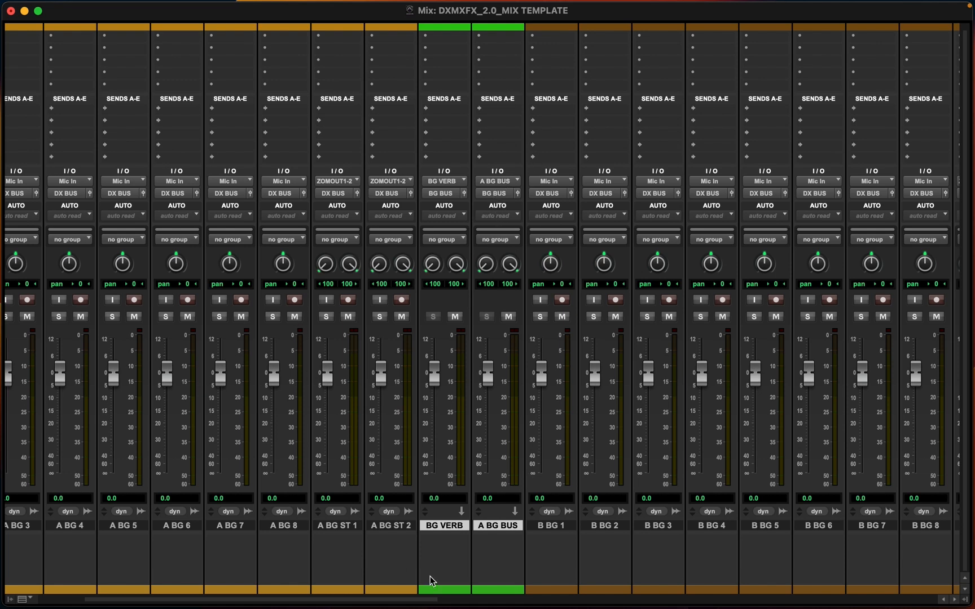
Review the A BG tracks across the Mix and Edit windows
{"action": "left_click", "coordinate": [399, 526]}
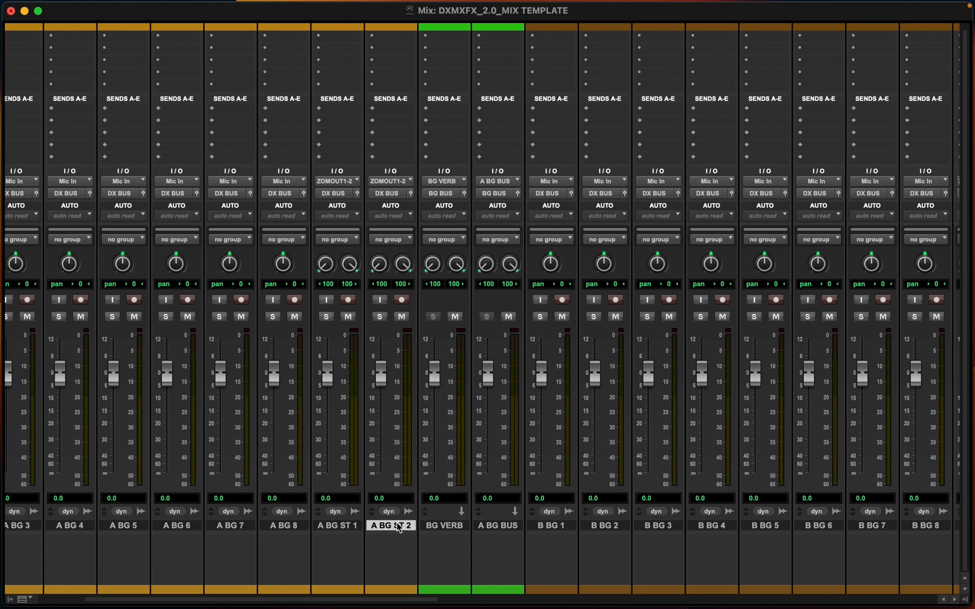
{"action": "scroll", "coordinate": [399, 527], "scroll_direction": "left", "scroll_amount": 5}
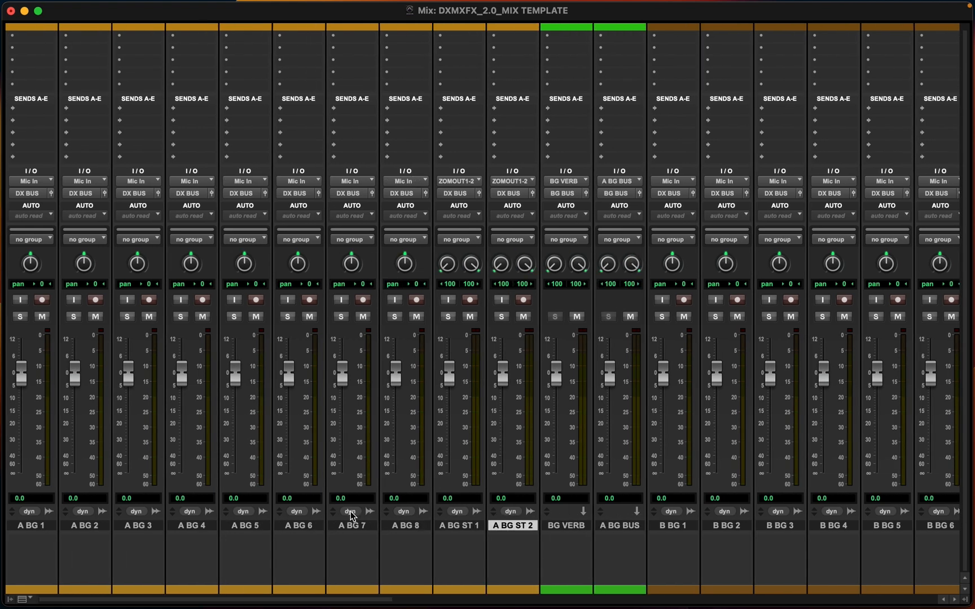
{"action": "left_click", "coordinate": [33, 526]}
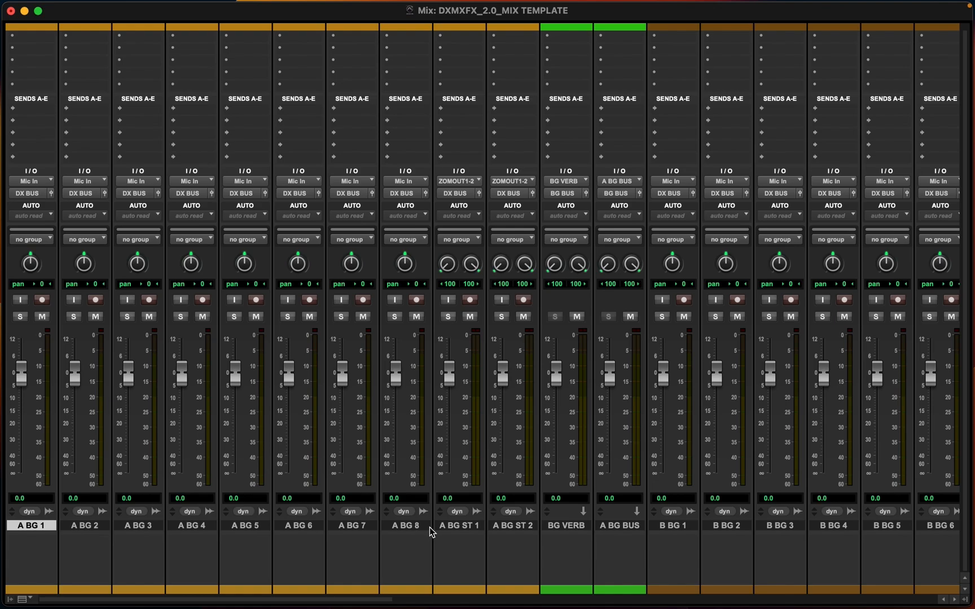
{"action": "scroll", "coordinate": [430, 531], "scroll_direction": "right", "scroll_amount": 1}
{"action": "key", "text": "super+equal"}
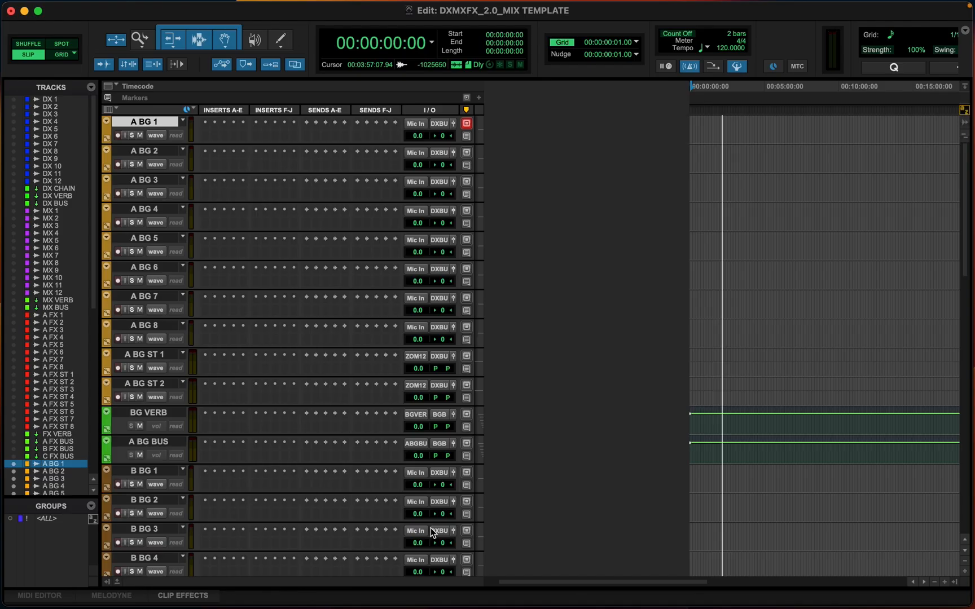
{"action": "left_click", "coordinate": [155, 326]}
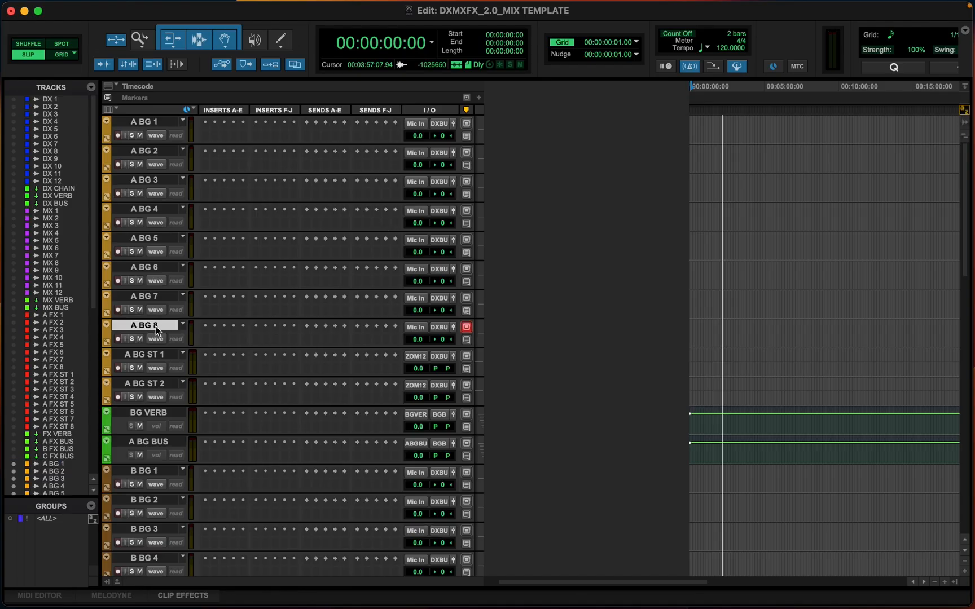
{"action": "scroll", "coordinate": [155, 326], "scroll_direction": "down", "scroll_amount": 15}
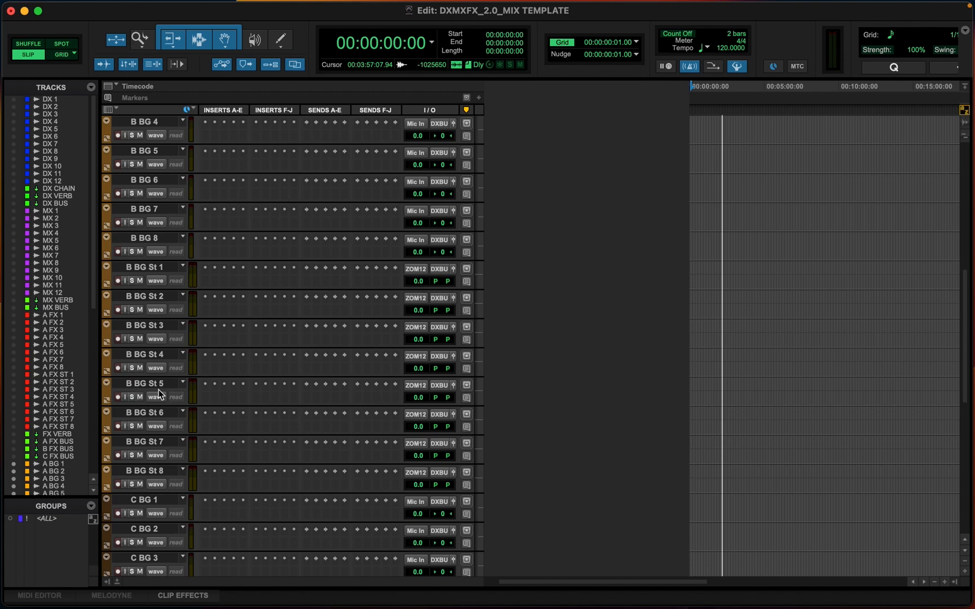
{"action": "scroll", "coordinate": [160, 394], "scroll_direction": "down", "scroll_amount": 15}
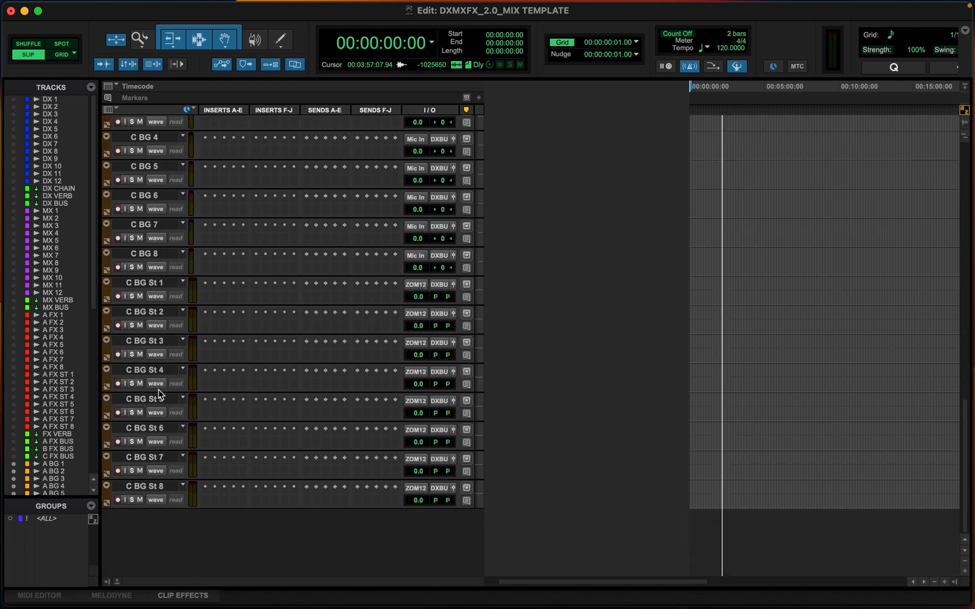
{"action": "scroll", "coordinate": [160, 395], "scroll_direction": "up", "scroll_amount": 20}
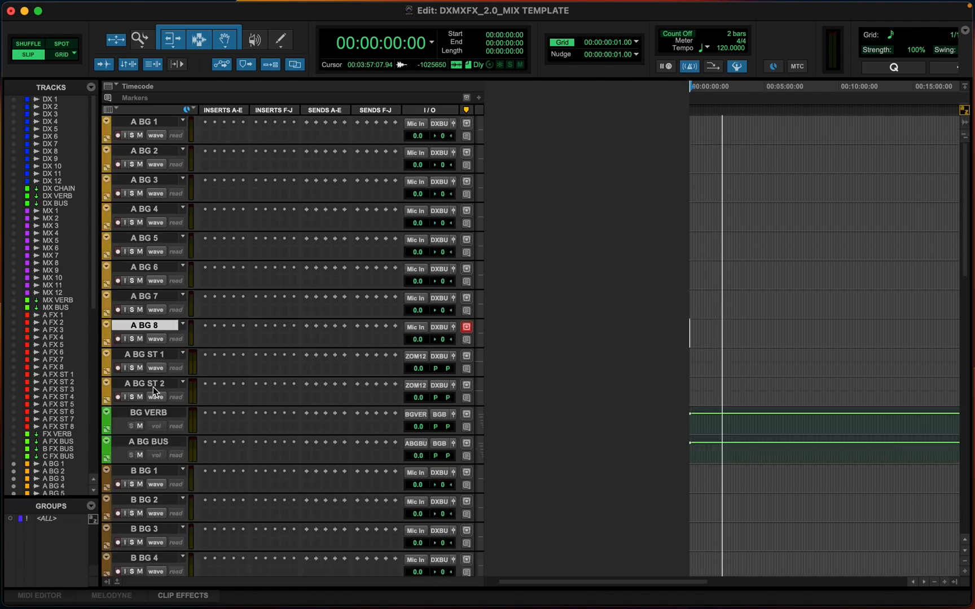
Add stereo audio tracks A BG ST 3 through A BG ST 8 below A BG ST 2
{"action": "left_click", "coordinate": [157, 384]}
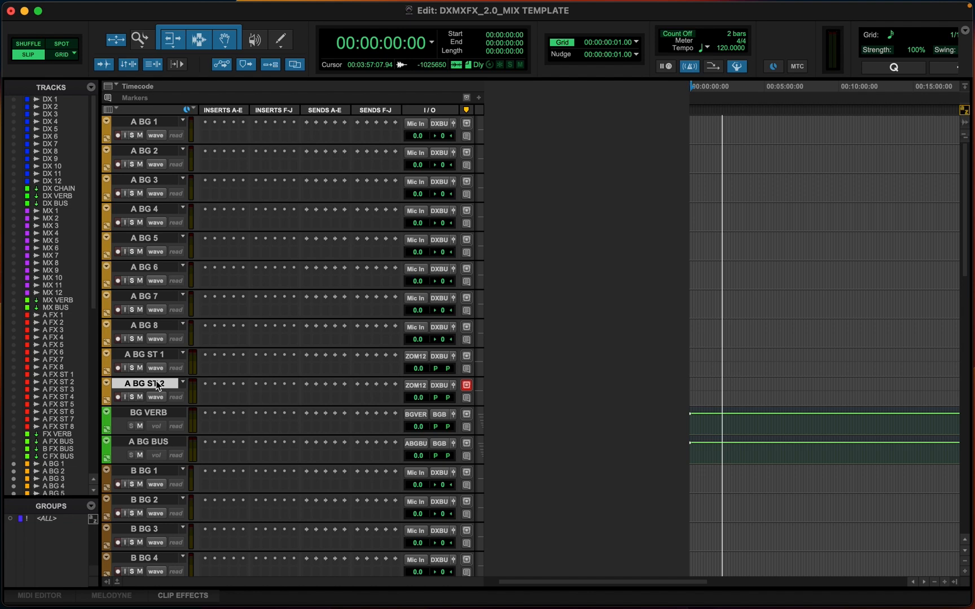
{"action": "key", "text": "super+shift+n"}
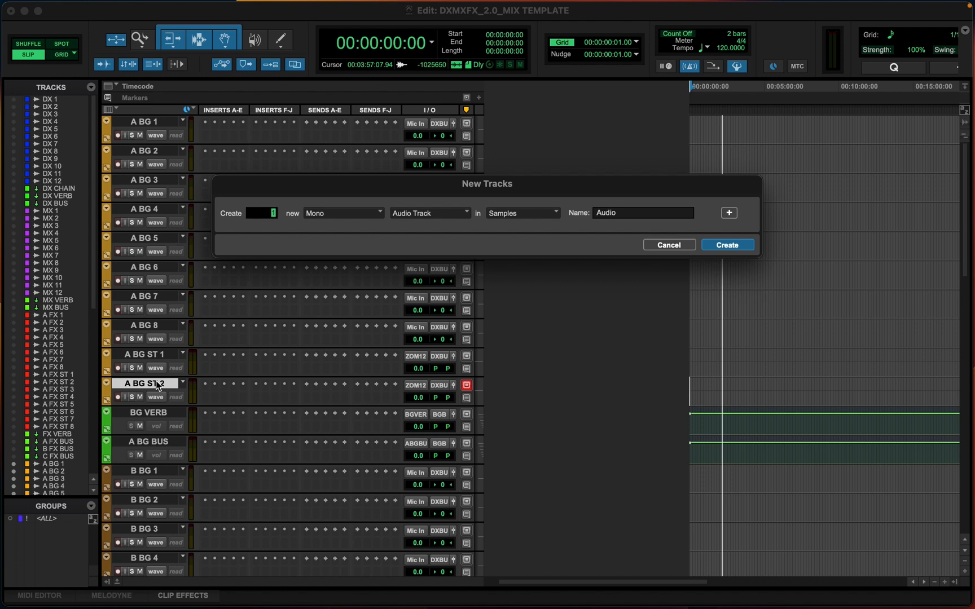
{"action": "key", "text": "super+Right"}
{"action": "left_click_drag", "start_coordinate": [632, 212], "coordinate": [581, 213]}
{"action": "type", "text": "A BG ST"}
{"action": "key", "text": "Return"}
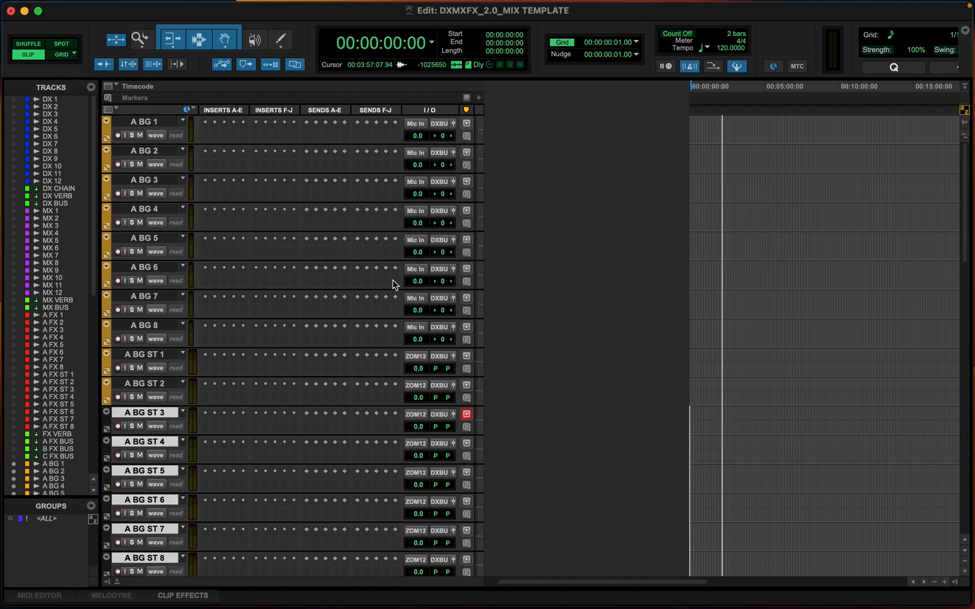
Color the new tracks A BG ST 3 through A BG ST 8 with the same gold track color as the other A BG tracks
{"action": "scroll", "coordinate": [163, 412], "scroll_direction": "down", "scroll_amount": 5}
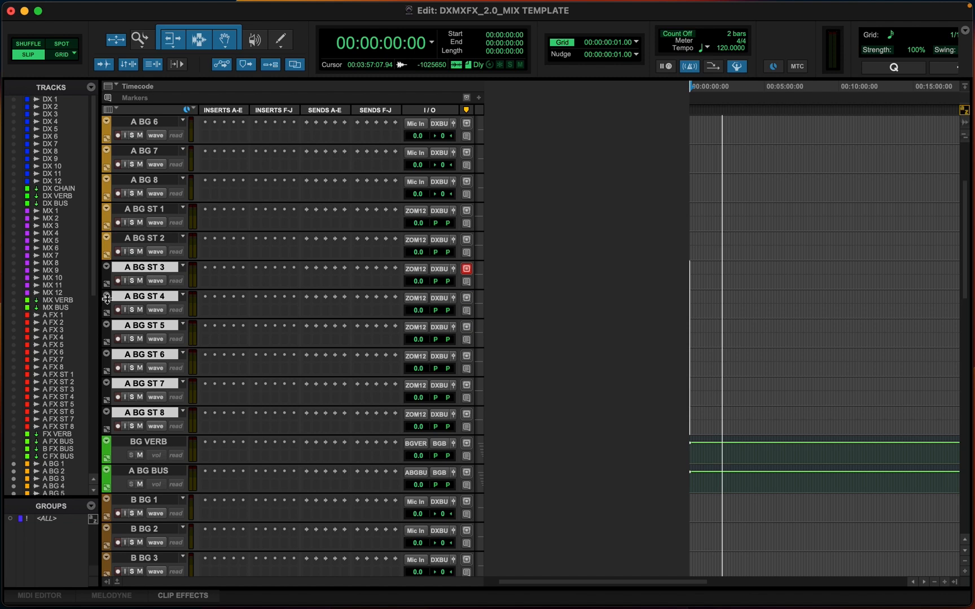
{"action": "double_click", "coordinate": [108, 249]}
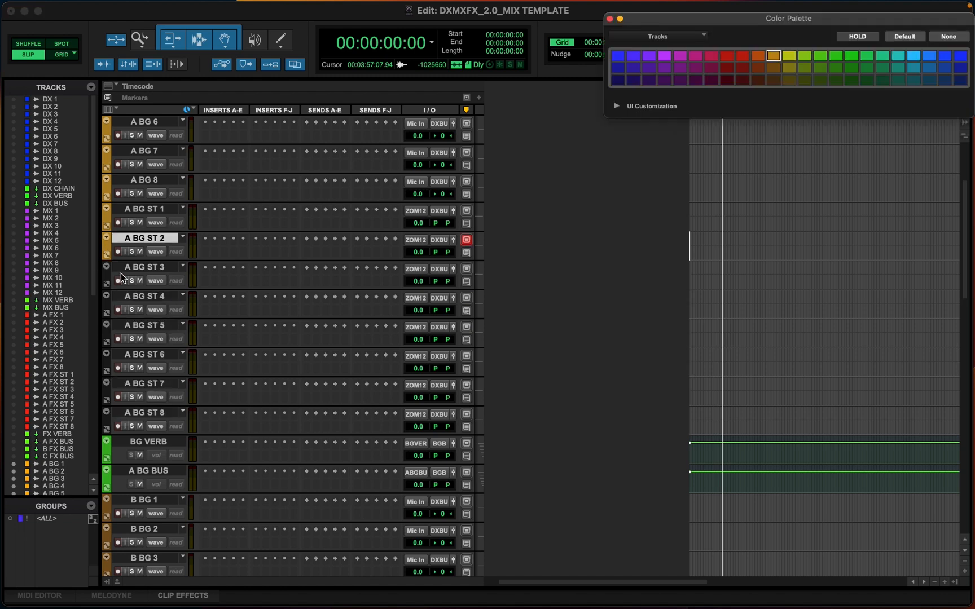
{"action": "left_click", "coordinate": [122, 269]}
{"action": "left_click", "coordinate": [131, 413], "text": "shift"}
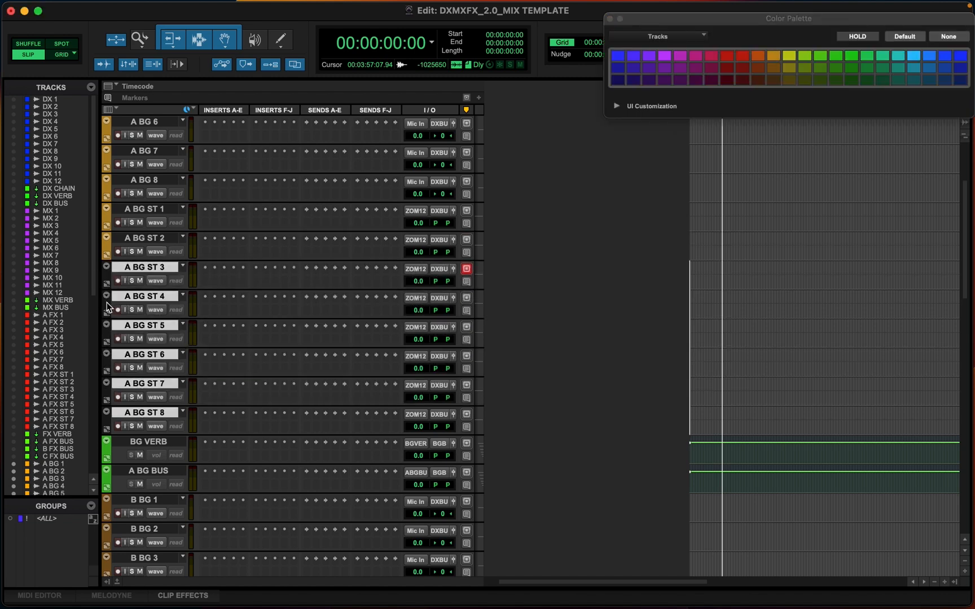
{"action": "left_click", "coordinate": [132, 236]}
{"action": "left_click", "coordinate": [136, 268]}
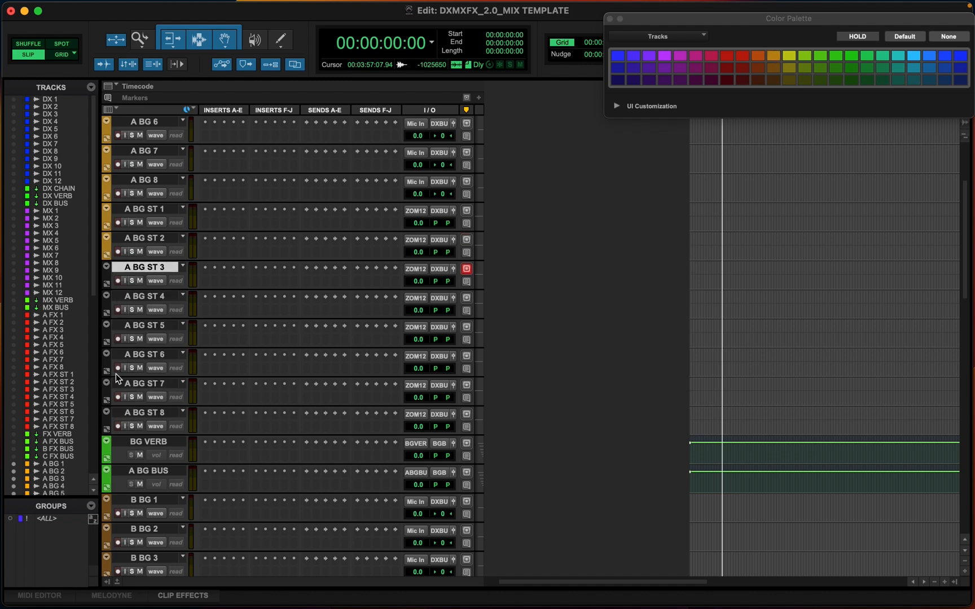
{"action": "left_click", "coordinate": [138, 414], "text": "shift"}
{"action": "left_click", "coordinate": [776, 53]}
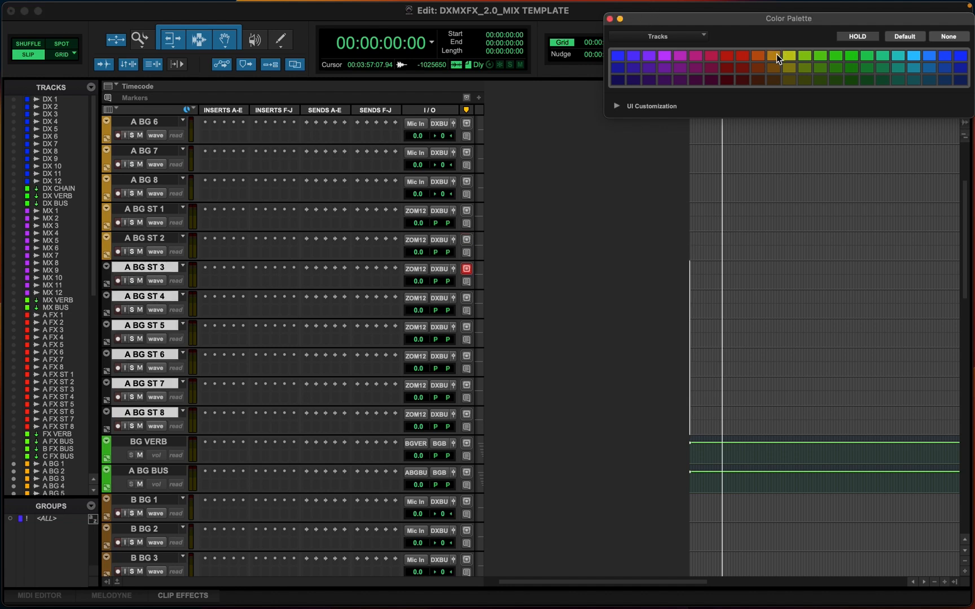
{"action": "left_click", "coordinate": [609, 20]}
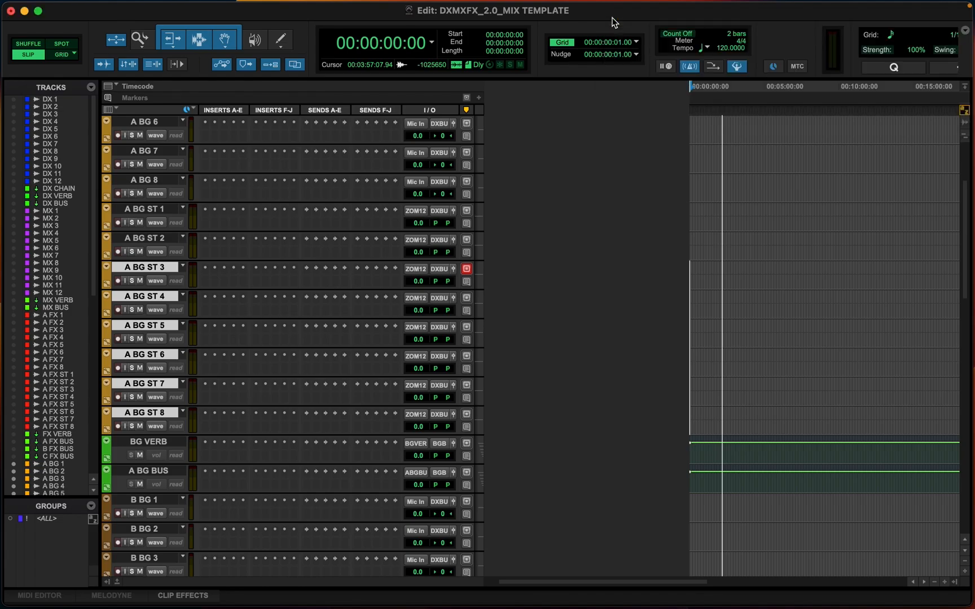
In the Mix window, select all A BG tracks, route their outputs to A BG BUS and set their inputs to no input
{"action": "key", "text": "super+equal"}
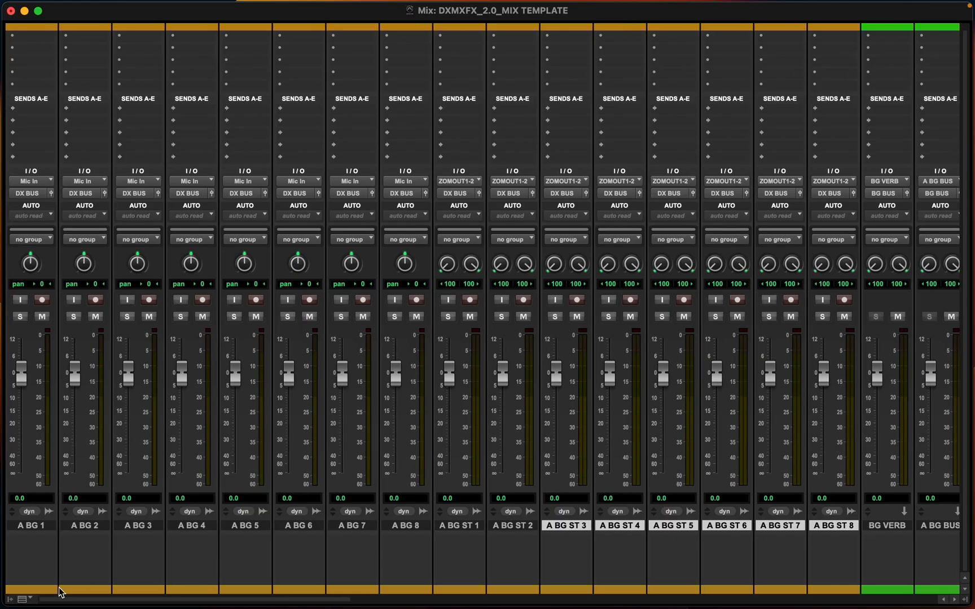
{"action": "left_click", "coordinate": [32, 525]}
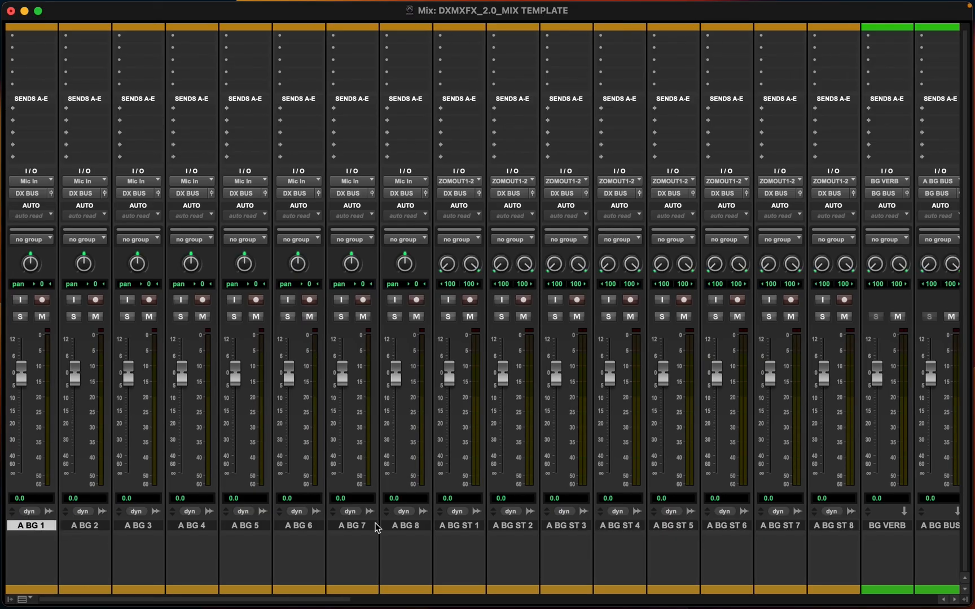
{"action": "left_click", "coordinate": [416, 530]}
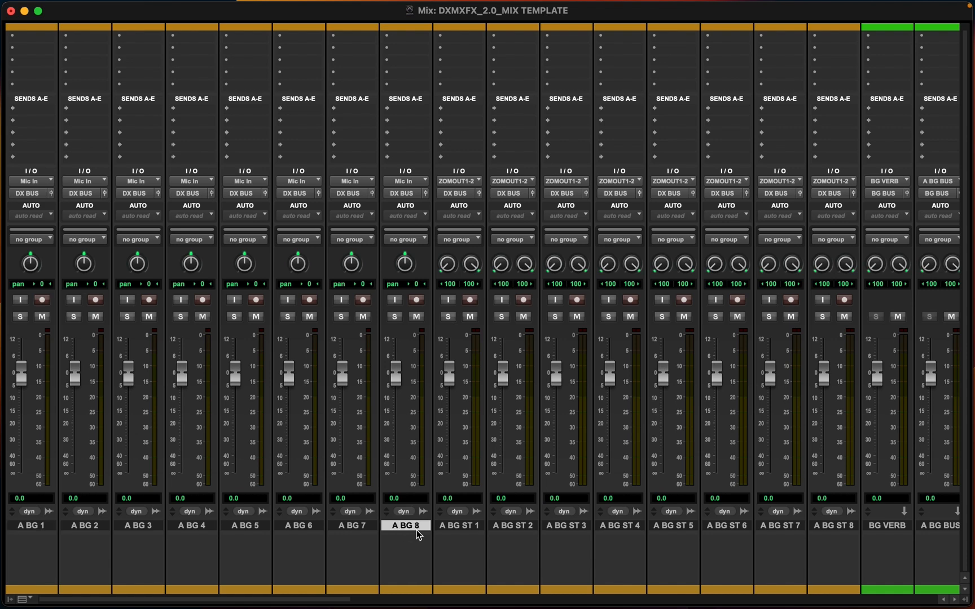
{"action": "left_click", "coordinate": [454, 528]}
{"action": "scroll", "coordinate": [464, 528], "scroll_direction": "right", "scroll_amount": 1}
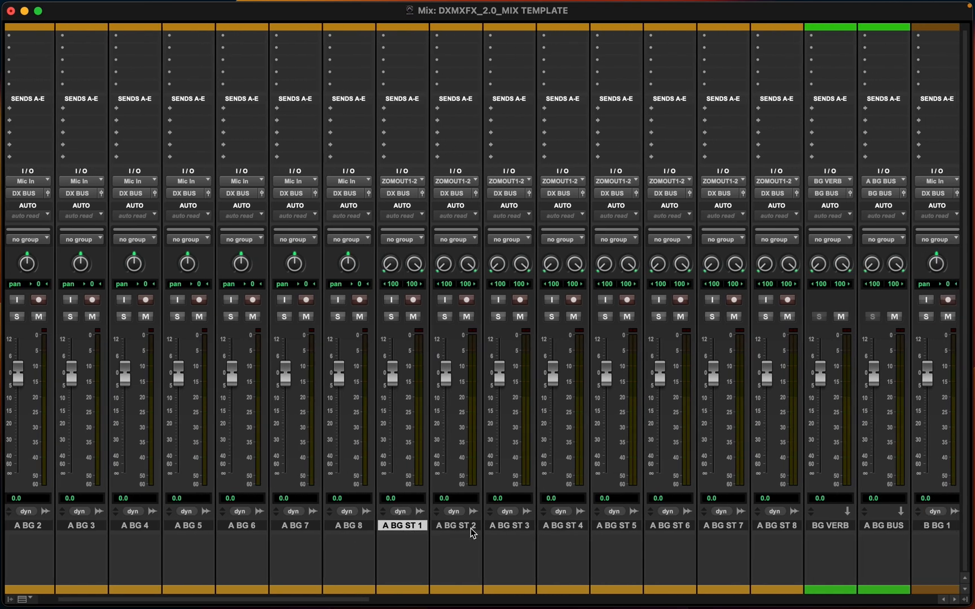
{"action": "scroll", "coordinate": [473, 533], "scroll_direction": "right", "scroll_amount": 2}
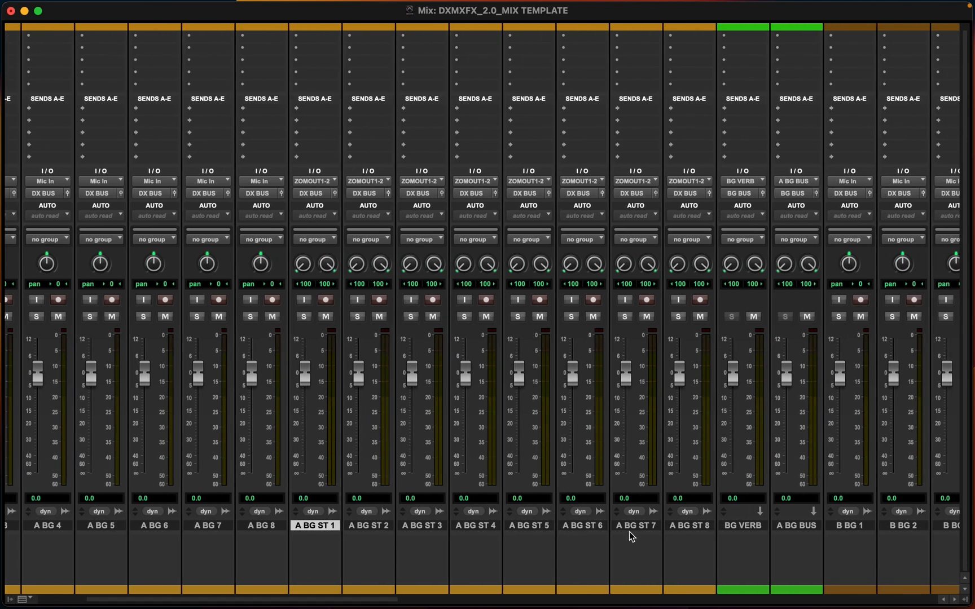
{"action": "left_click", "coordinate": [686, 530]}
{"action": "scroll", "coordinate": [541, 533], "scroll_direction": "left", "scroll_amount": 3}
{"action": "left_click", "coordinate": [44, 531], "text": "shift"}
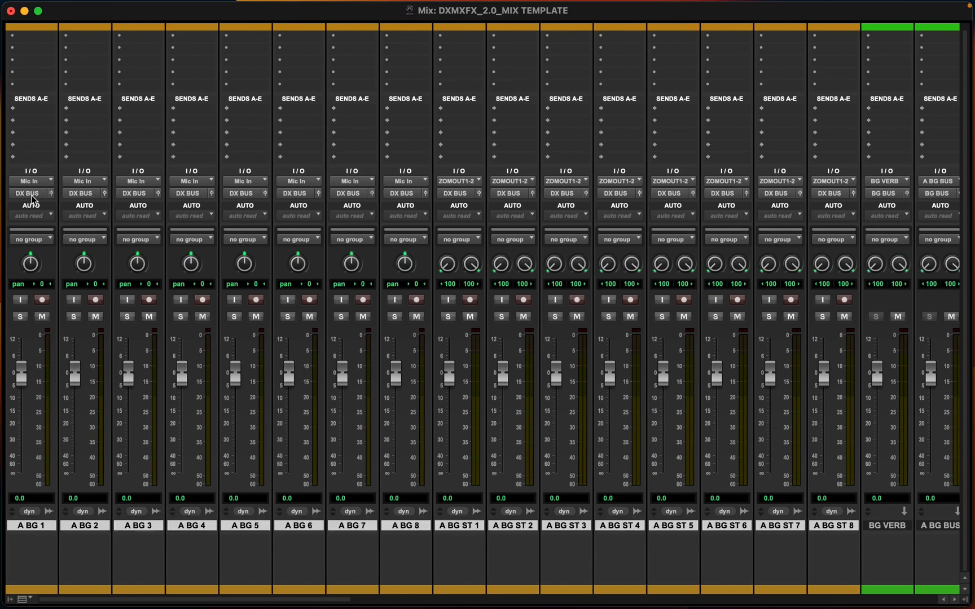
{"action": "left_click", "coordinate": [30, 194]}
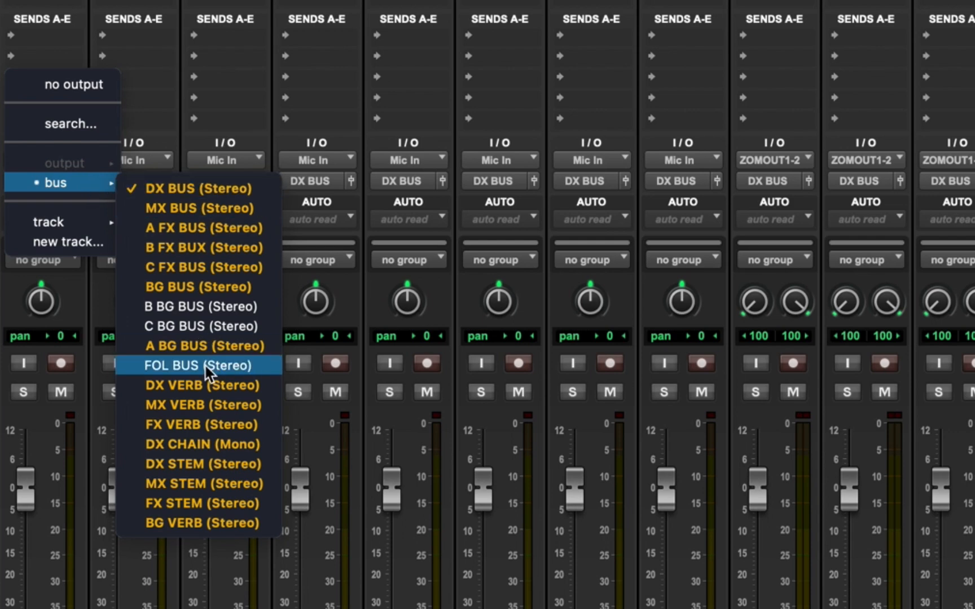
{"action": "left_click", "coordinate": [179, 346]}
{"action": "left_click", "coordinate": [33, 161]}
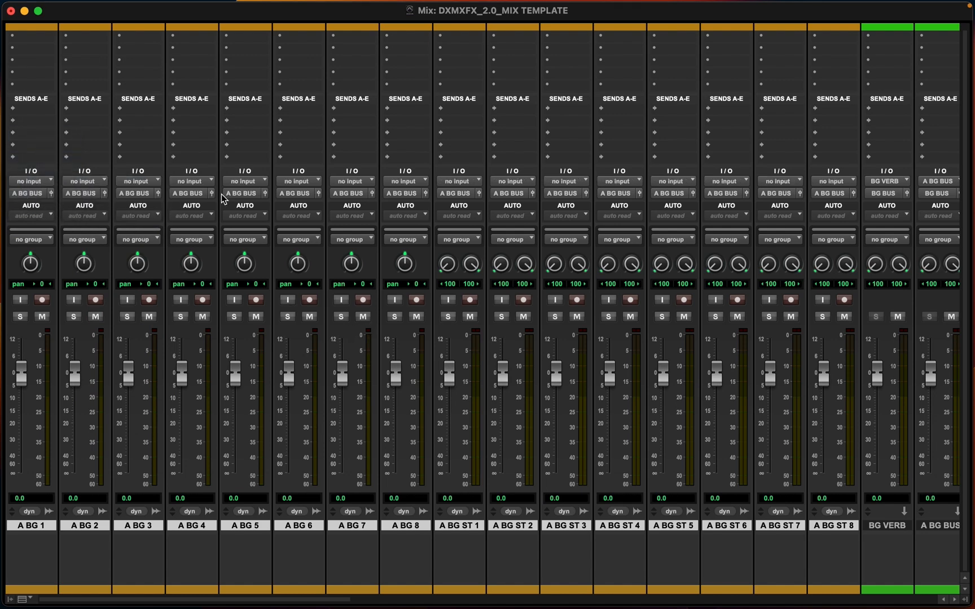
Select all B BG tracks, route their outputs to B BG BUS and set their inputs to no input
{"action": "scroll", "coordinate": [564, 197], "scroll_direction": "right", "scroll_amount": 10}
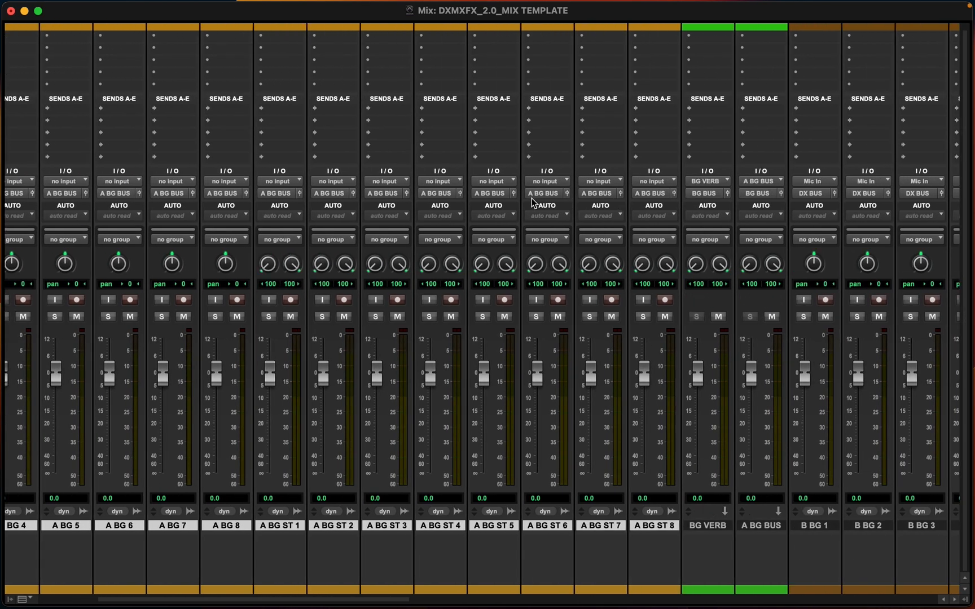
{"action": "scroll", "coordinate": [540, 208], "scroll_direction": "right", "scroll_amount": 15}
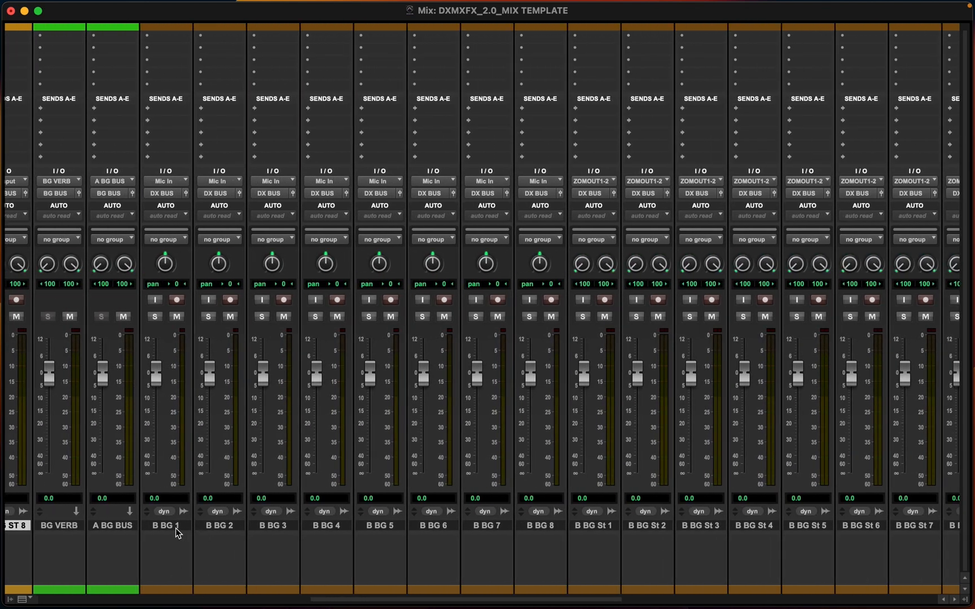
{"action": "left_click", "coordinate": [177, 529]}
{"action": "scroll", "coordinate": [346, 539], "scroll_direction": "right", "scroll_amount": 4}
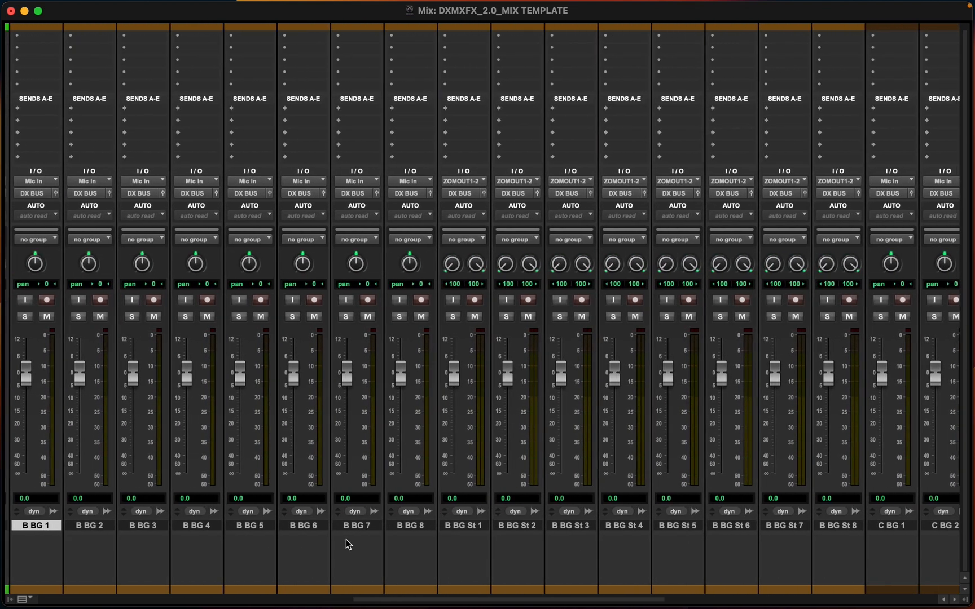
{"action": "left_click", "coordinate": [828, 527], "text": "shift"}
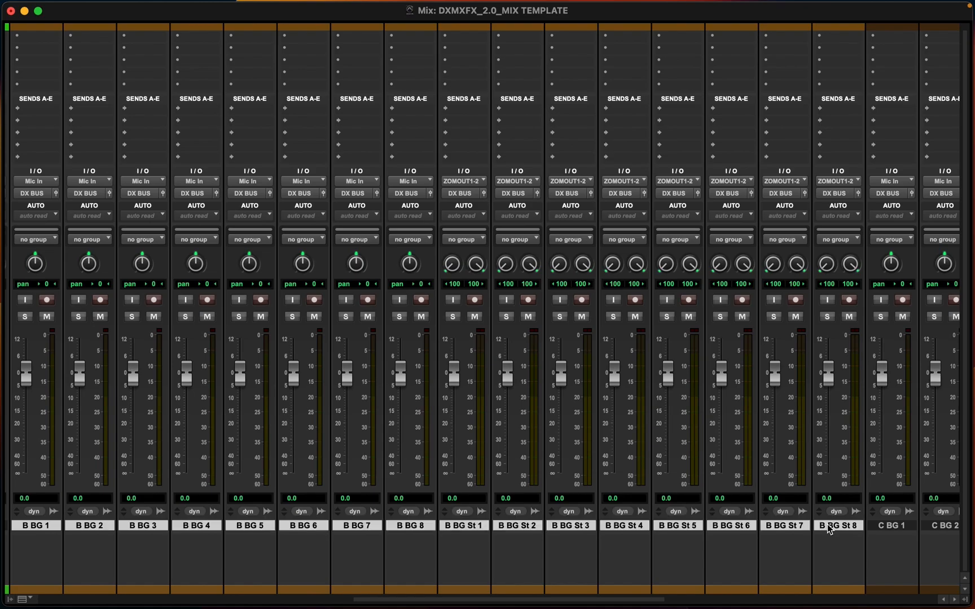
{"action": "left_click", "coordinate": [35, 195]}
{"action": "mouse_move", "coordinate": [33, 193]}
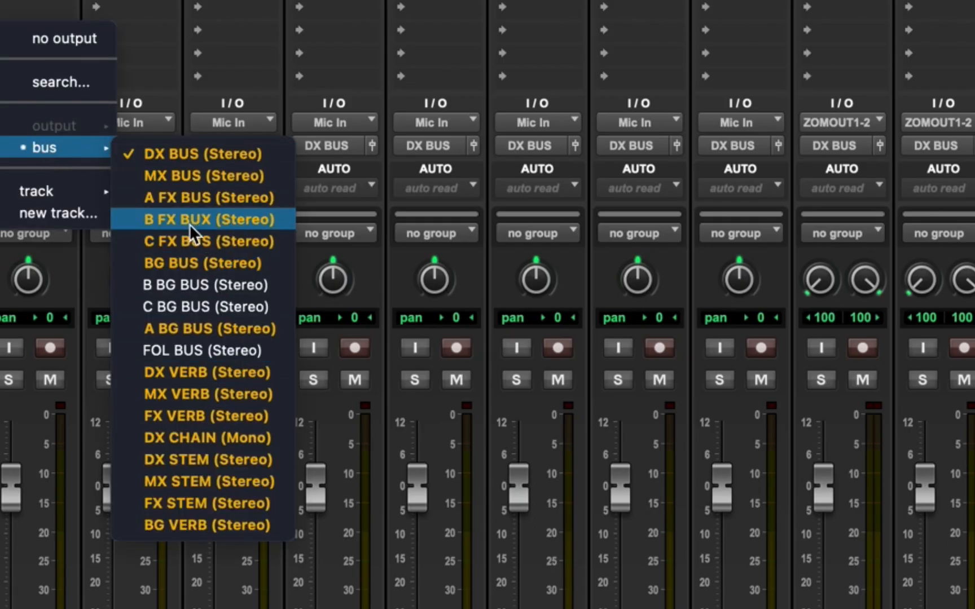
{"action": "left_click", "coordinate": [176, 285]}
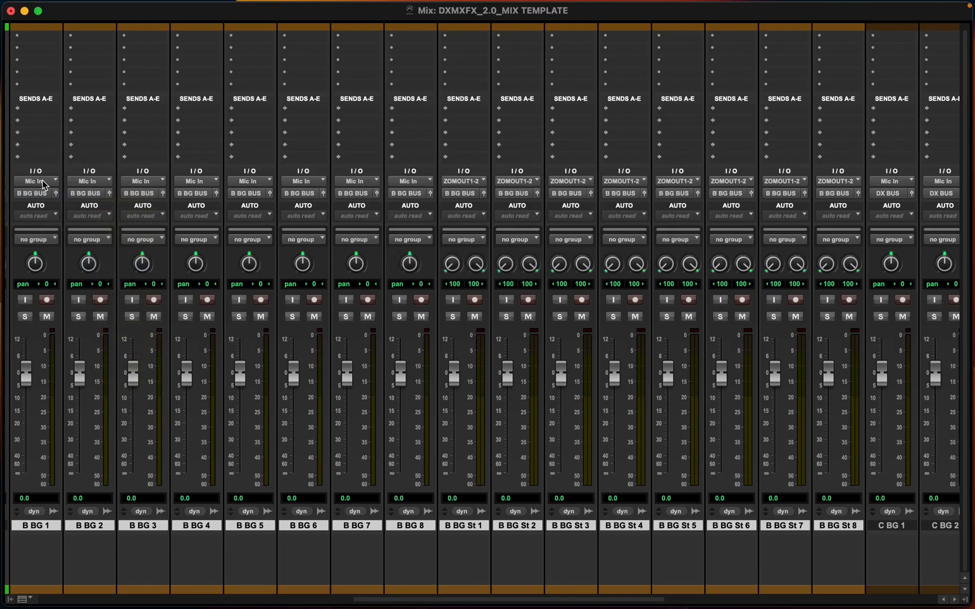
{"action": "left_click", "coordinate": [44, 181]}
{"action": "left_click", "coordinate": [62, 142], "text": "alt+shift"}
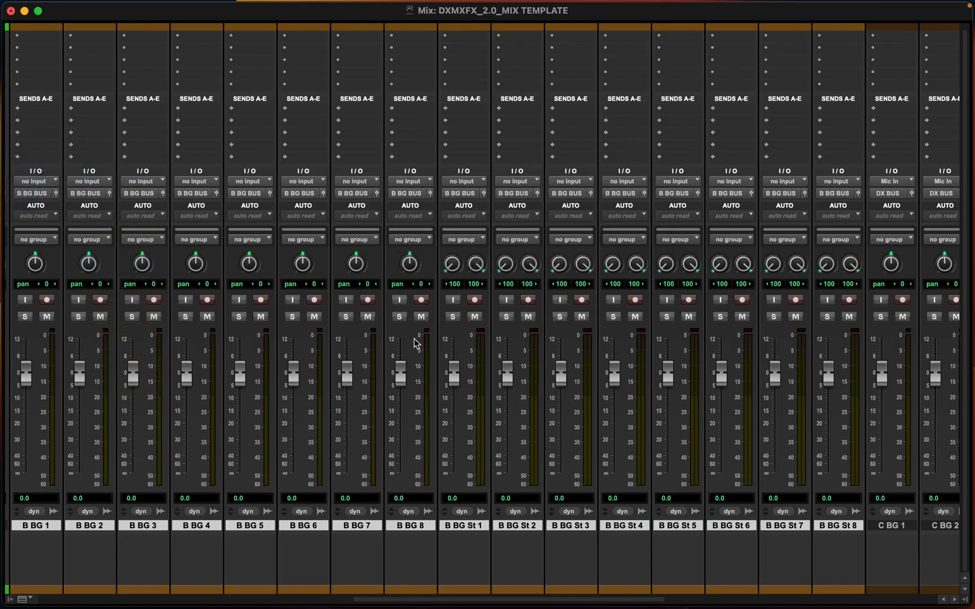
Select all C BG tracks and route their outputs to C BG BUS
{"action": "scroll", "coordinate": [417, 346], "scroll_direction": "right", "scroll_amount": 10}
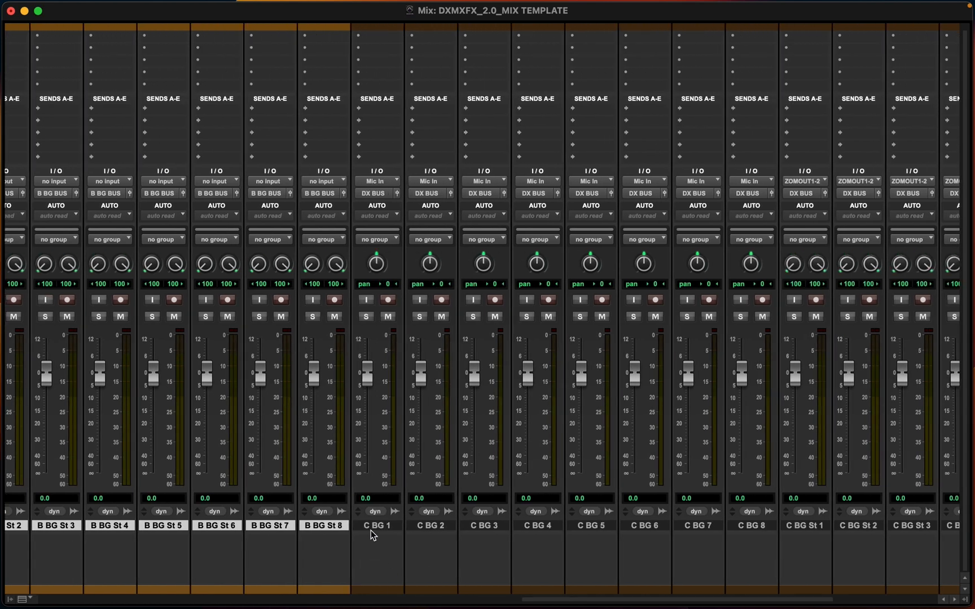
{"action": "left_click", "coordinate": [372, 525]}
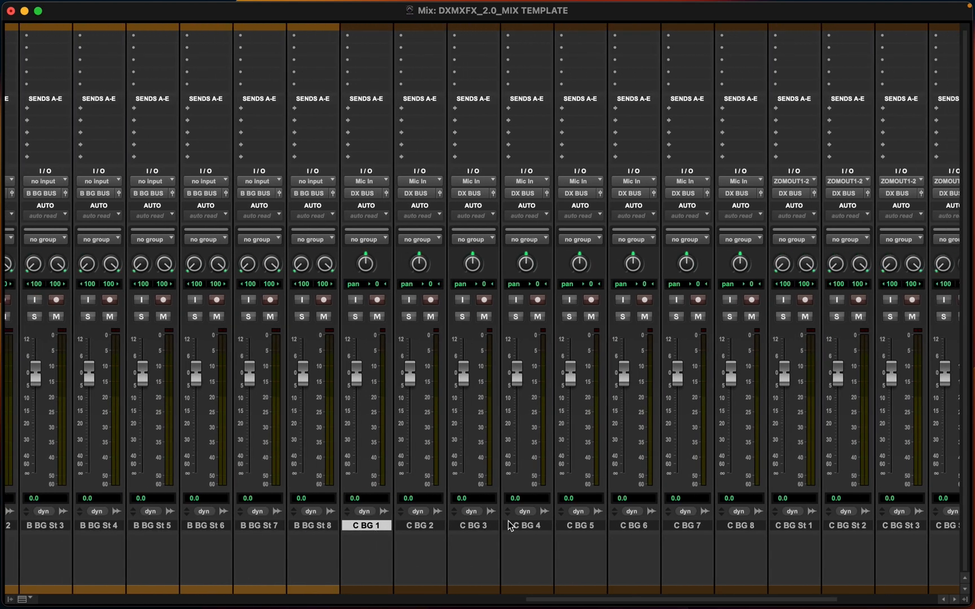
{"action": "scroll", "coordinate": [511, 527], "scroll_direction": "right", "scroll_amount": 6}
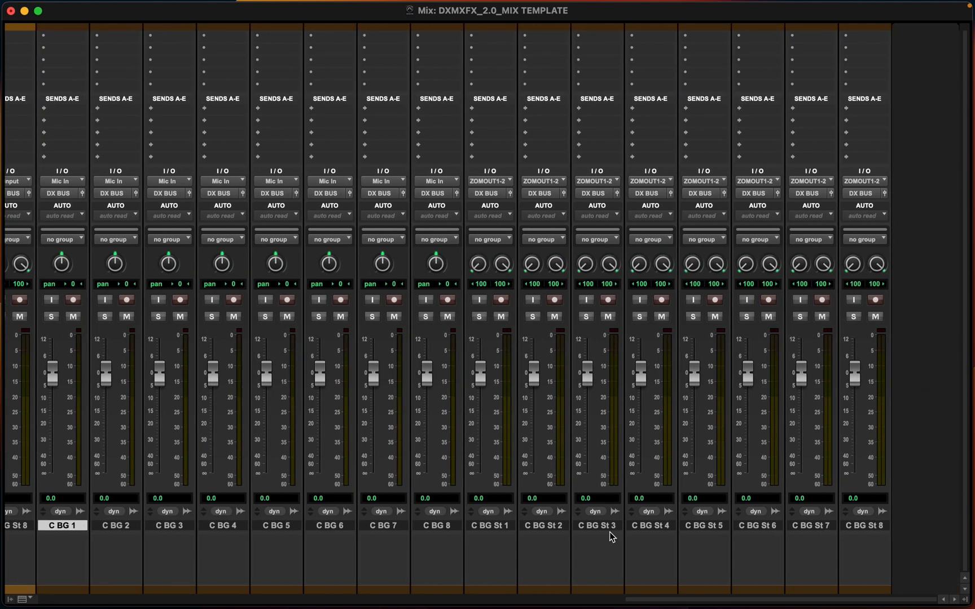
{"action": "left_click", "coordinate": [853, 527], "text": "shift"}
{"action": "left_click", "coordinate": [56, 194]}
{"action": "mouse_move", "coordinate": [68, 196]}
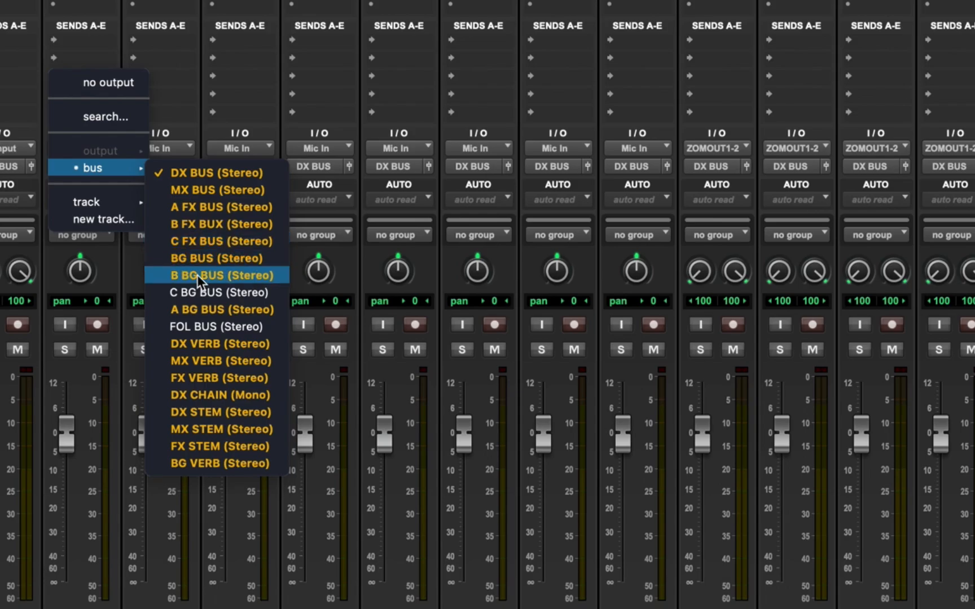
{"action": "left_click", "coordinate": [211, 293], "text": "alt+shift"}
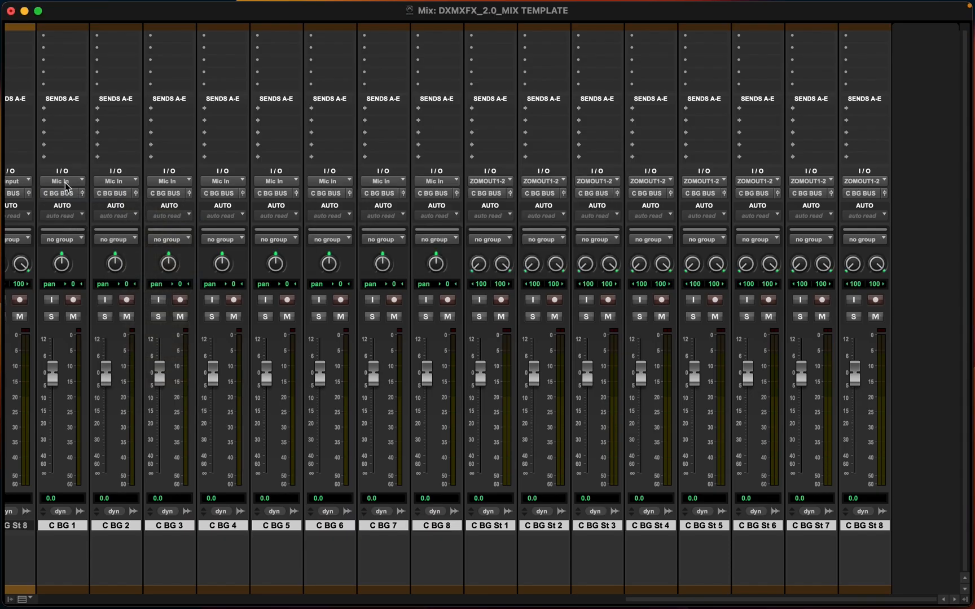
{"action": "left_click", "coordinate": [66, 187]}
{"action": "key", "text": "Escape"}
Select the A BG tracks through A BG BUS and insert an EQ3 7-Band plug-in on their first insert
{"action": "scroll", "coordinate": [361, 364], "scroll_direction": "left", "scroll_amount": 15}
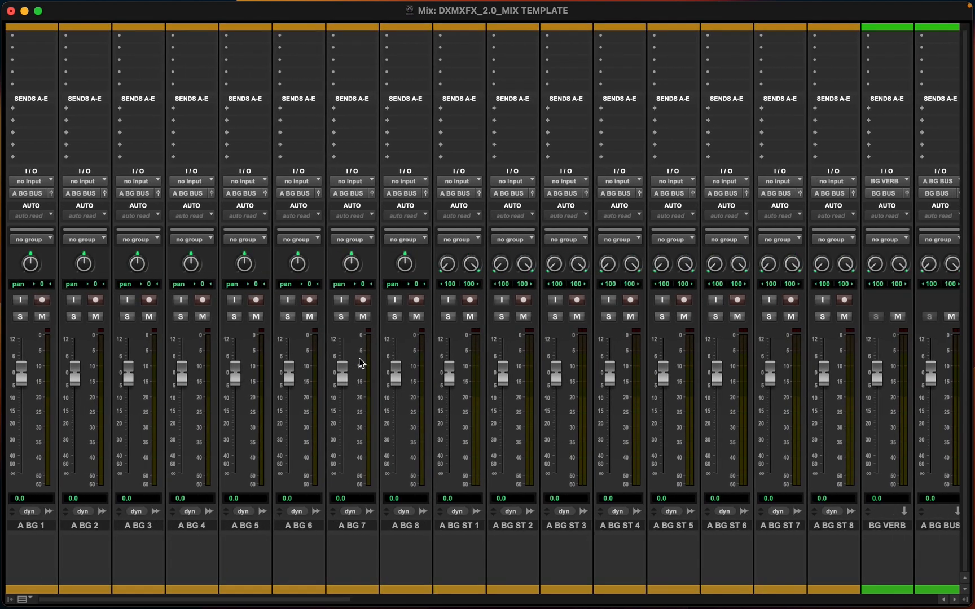
{"action": "scroll", "coordinate": [361, 364], "scroll_direction": "right", "scroll_amount": 7}
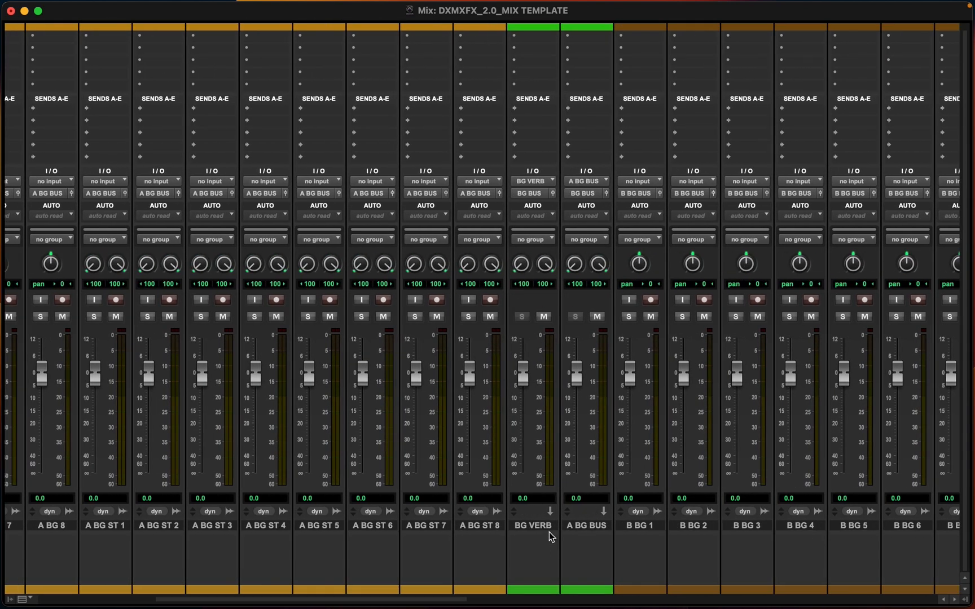
{"action": "scroll", "coordinate": [525, 523], "scroll_direction": "left", "scroll_amount": 5}
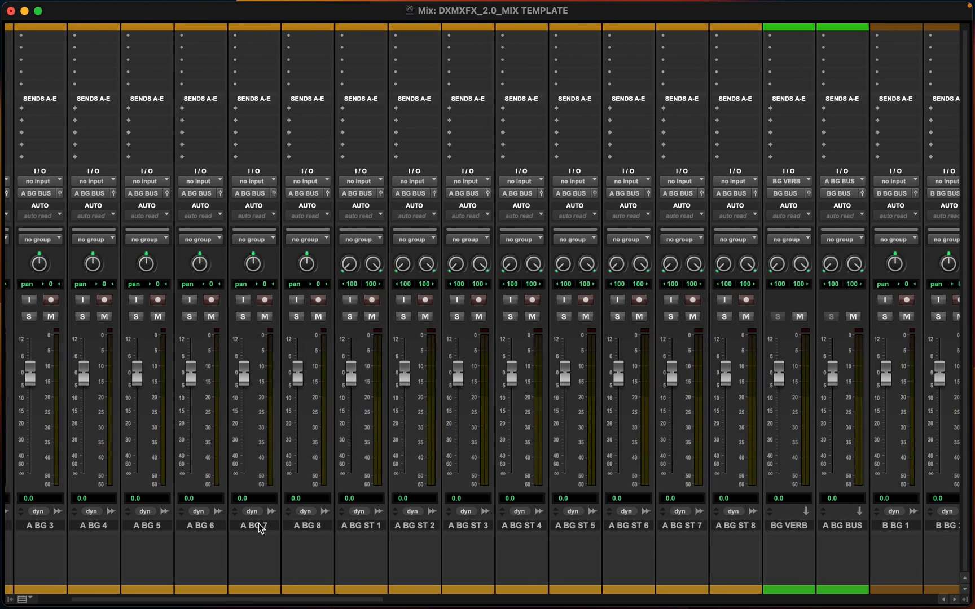
{"action": "scroll", "coordinate": [258, 523], "scroll_direction": "left", "scroll_amount": 2}
{"action": "left_click", "coordinate": [21, 526]}
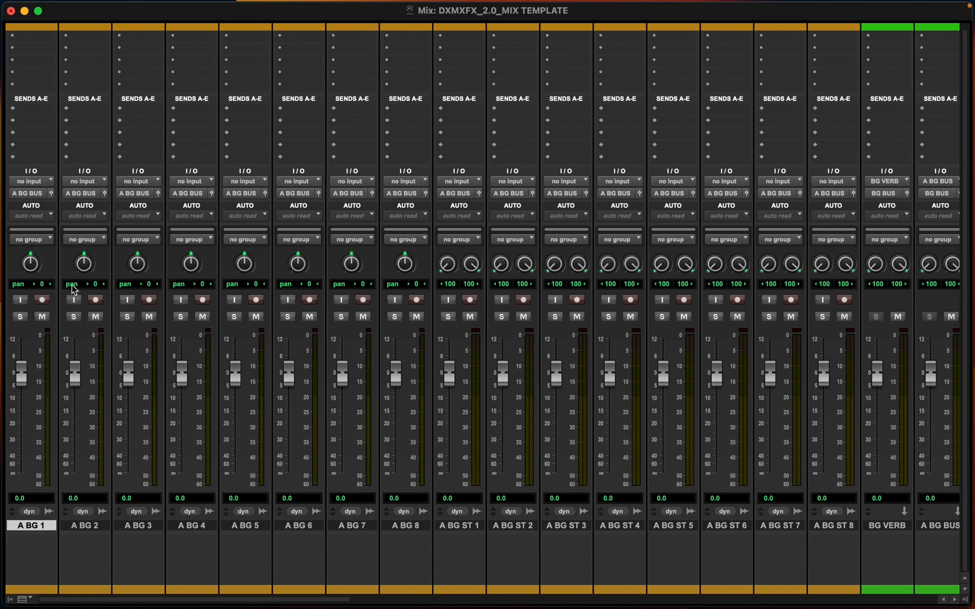
{"action": "scroll", "coordinate": [21, 122], "scroll_direction": "up", "scroll_amount": 1}
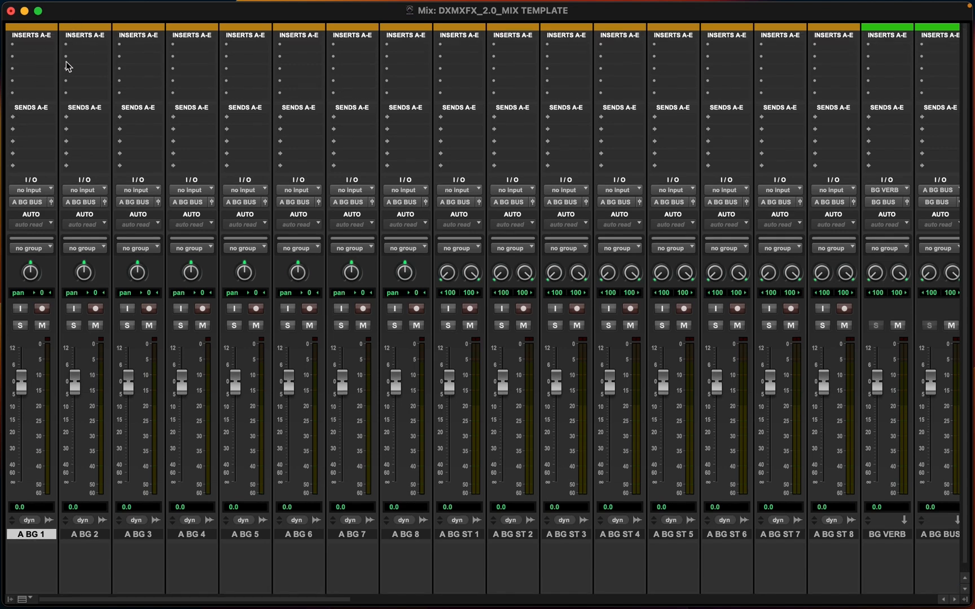
{"action": "scroll", "coordinate": [652, 489], "scroll_direction": "down", "scroll_amount": 1}
{"action": "scroll", "coordinate": [653, 490], "scroll_direction": "right", "scroll_amount": 5}
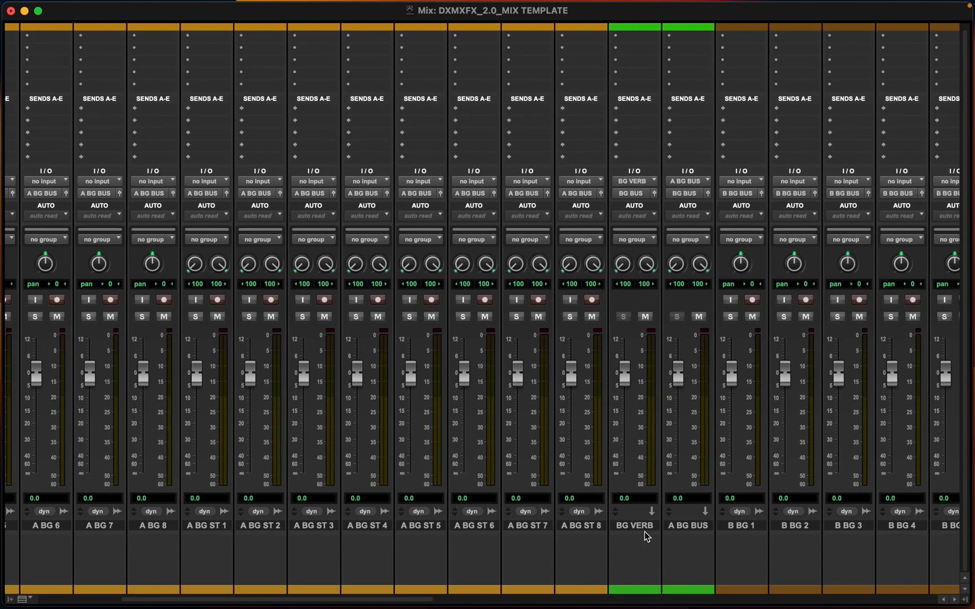
{"action": "left_click", "coordinate": [576, 525], "text": "shift"}
{"action": "scroll", "coordinate": [463, 516], "scroll_direction": "left", "scroll_amount": 5}
{"action": "scroll", "coordinate": [4, 347], "scroll_direction": "up", "scroll_amount": 1}
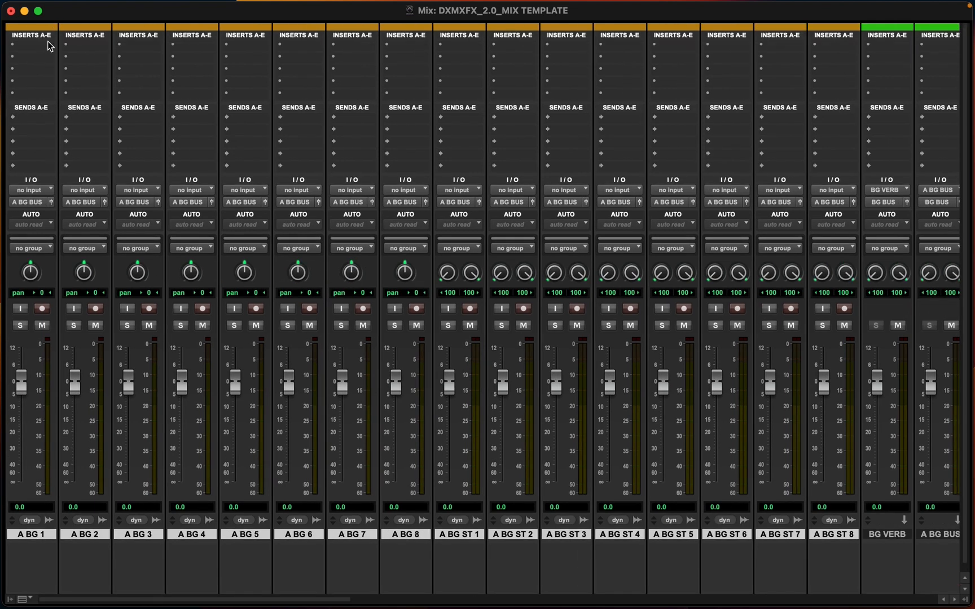
{"action": "left_click", "coordinate": [20, 47]}
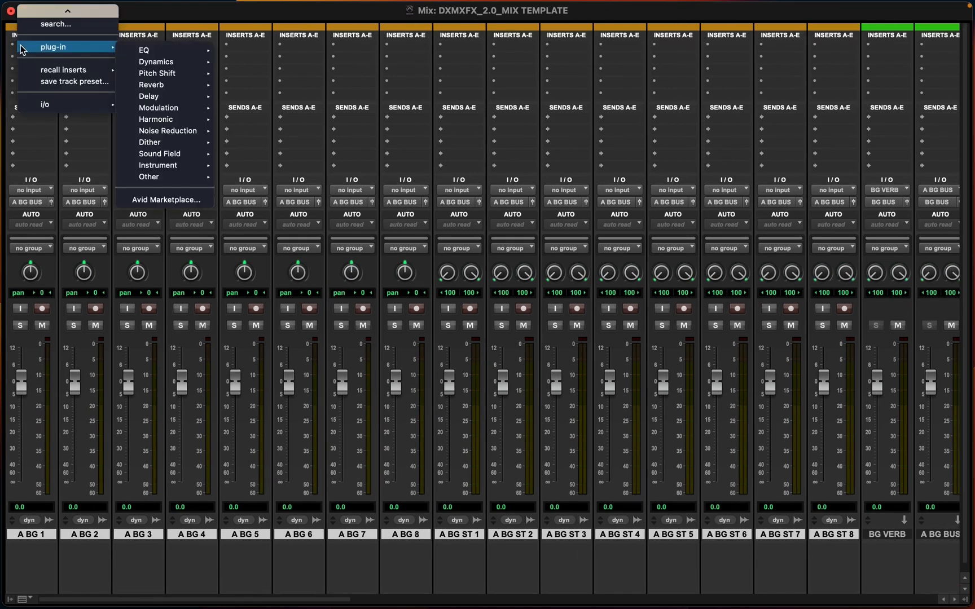
{"action": "mouse_move", "coordinate": [150, 51]}
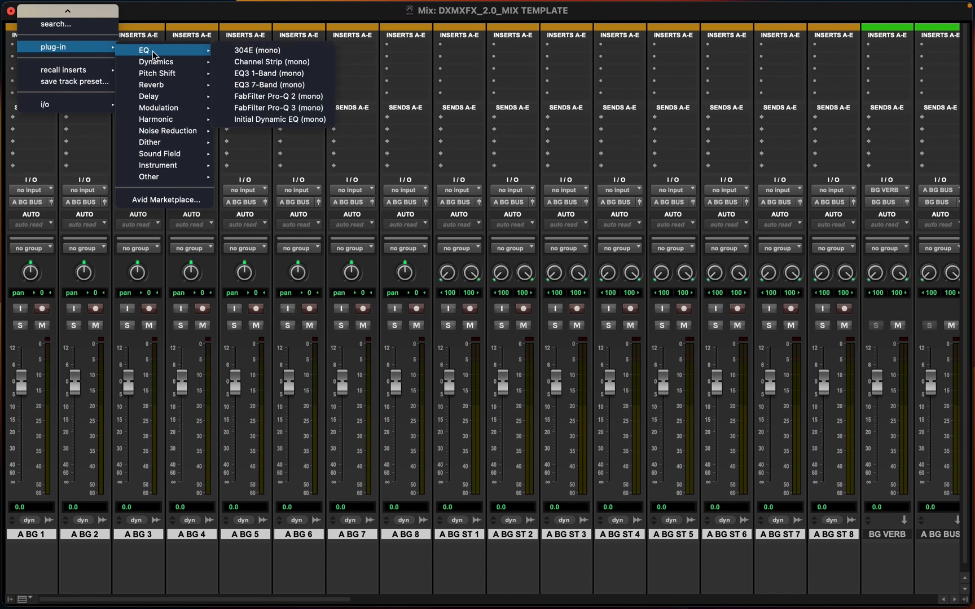
{"action": "left_click", "coordinate": [259, 85], "text": "alt+shift"}
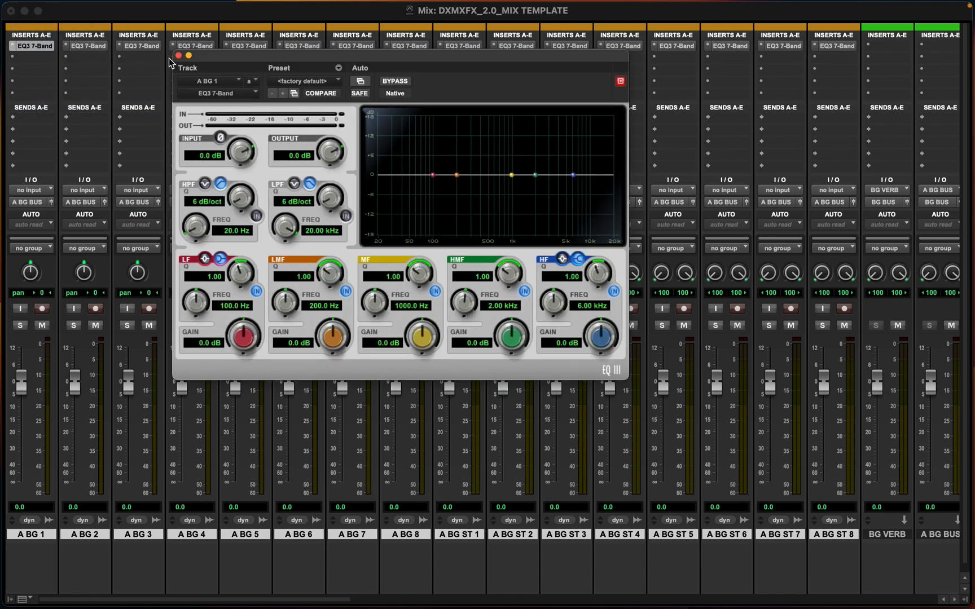
Add a send to BG VERB on the selected A BG tracks
{"action": "left_click", "coordinate": [178, 56]}
{"action": "scroll", "coordinate": [424, 148], "scroll_direction": "right", "scroll_amount": 5}
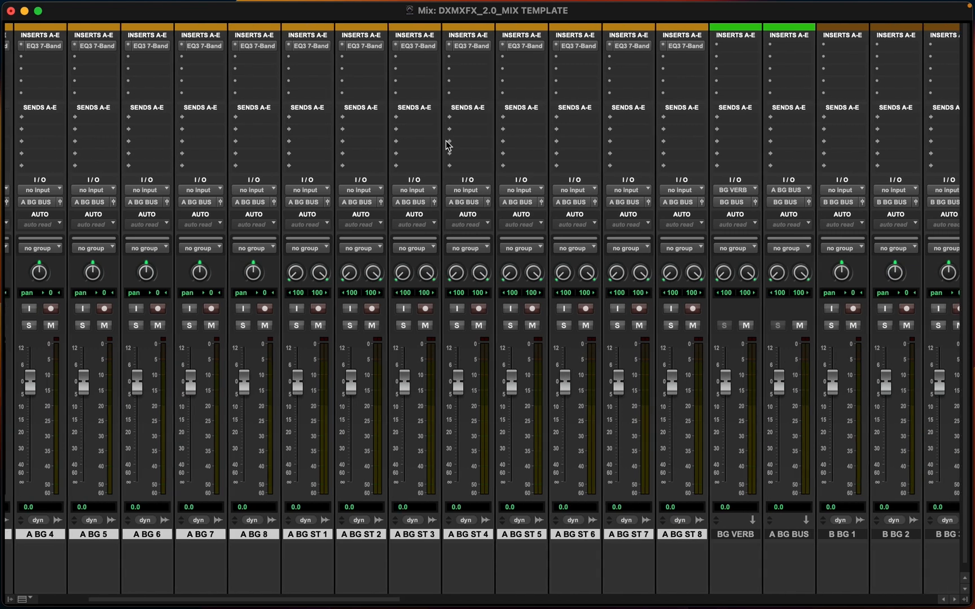
{"action": "scroll", "coordinate": [446, 148], "scroll_direction": "left", "scroll_amount": 6}
{"action": "scroll", "coordinate": [45, 133], "scroll_direction": "right", "scroll_amount": 1}
{"action": "scroll", "coordinate": [45, 133], "scroll_direction": "left", "scroll_amount": 1}
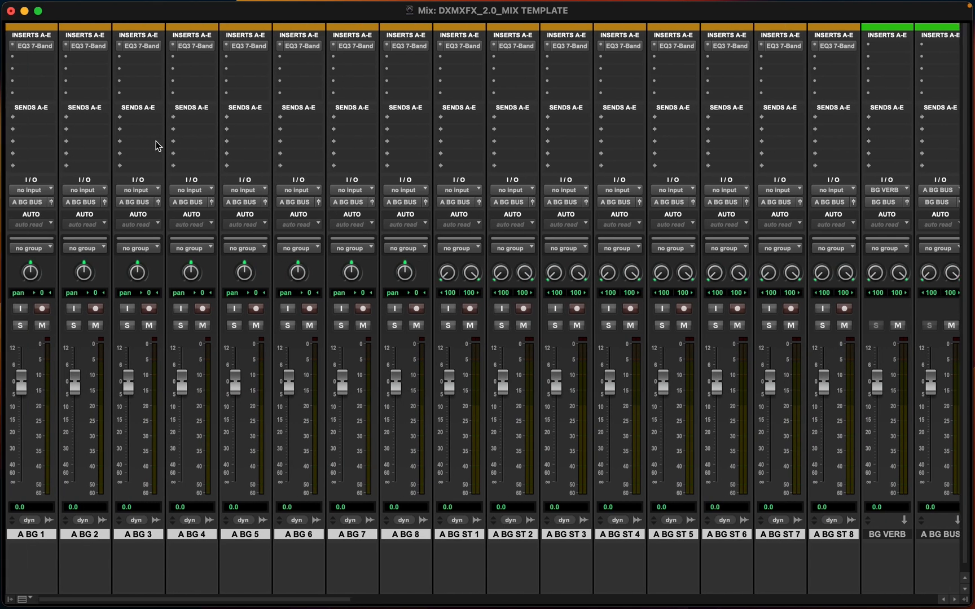
{"action": "left_click", "coordinate": [32, 119]}
{"action": "mouse_move", "coordinate": [32, 119]}
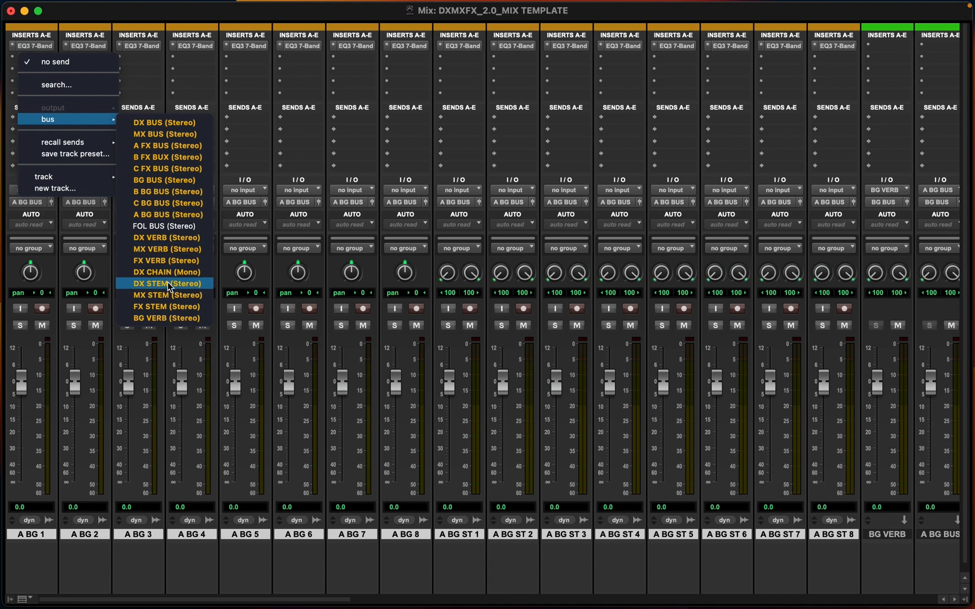
{"action": "left_click", "coordinate": [148, 319], "text": "alt"}
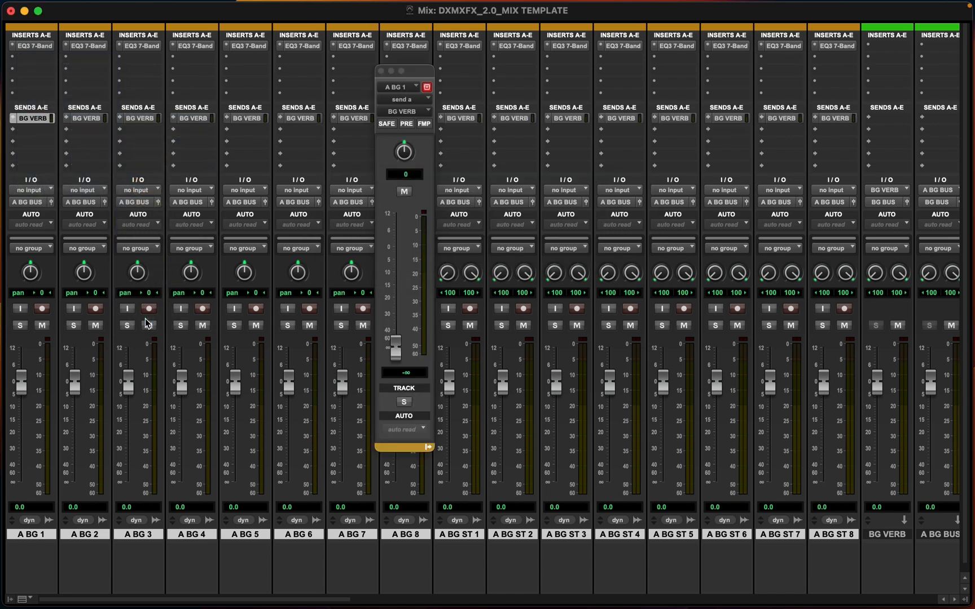
{"action": "left_click", "coordinate": [382, 71]}
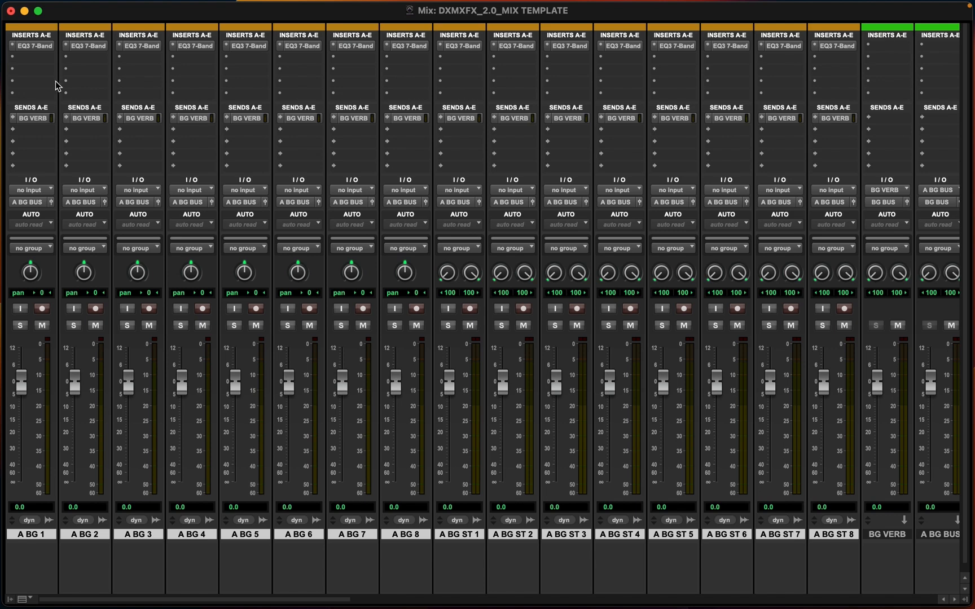
Insert a Signal Generator plug-in on A BG 1's second insert
{"action": "left_click", "coordinate": [41, 57]}
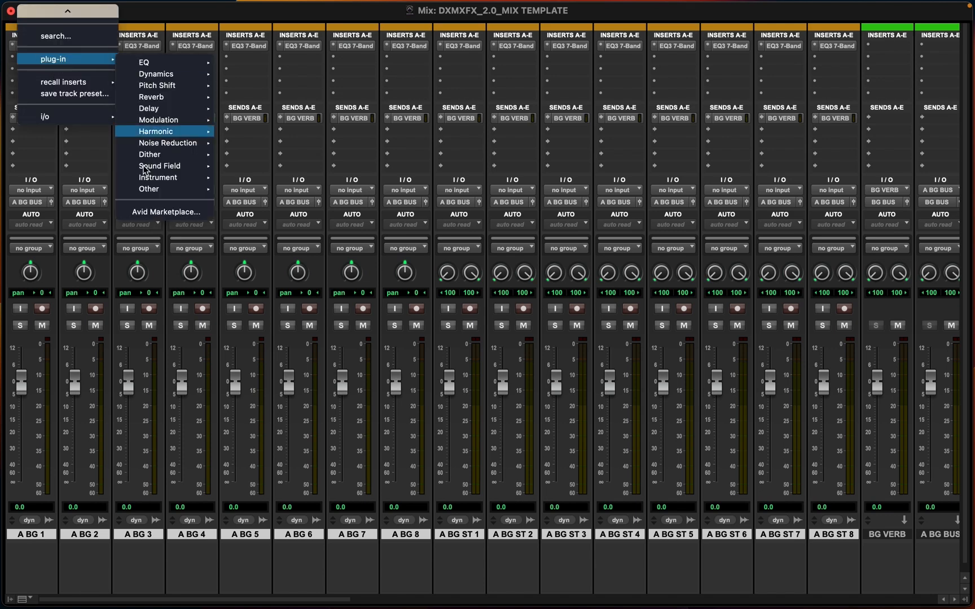
{"action": "mouse_move", "coordinate": [160, 190]}
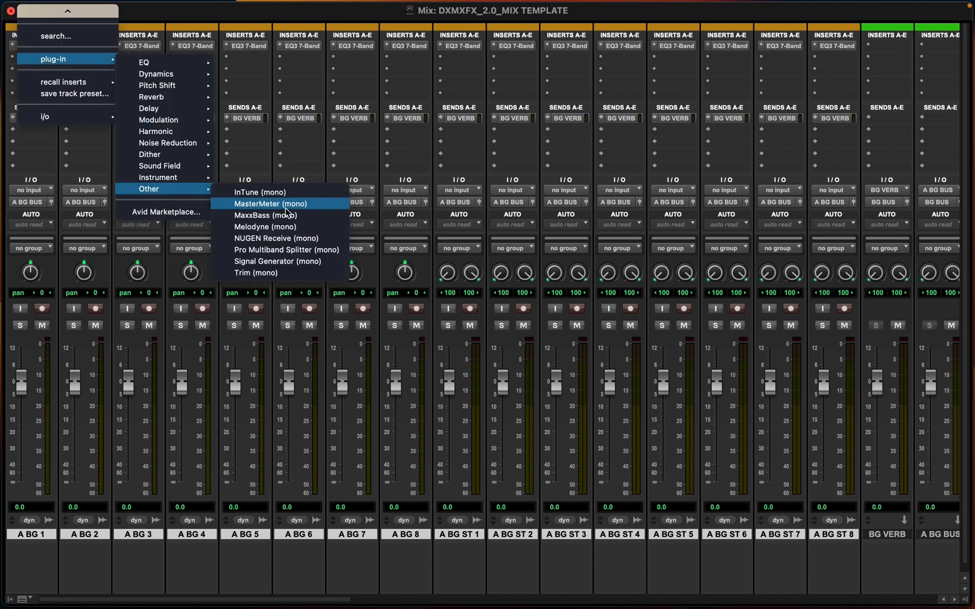
{"action": "left_click", "coordinate": [261, 263]}
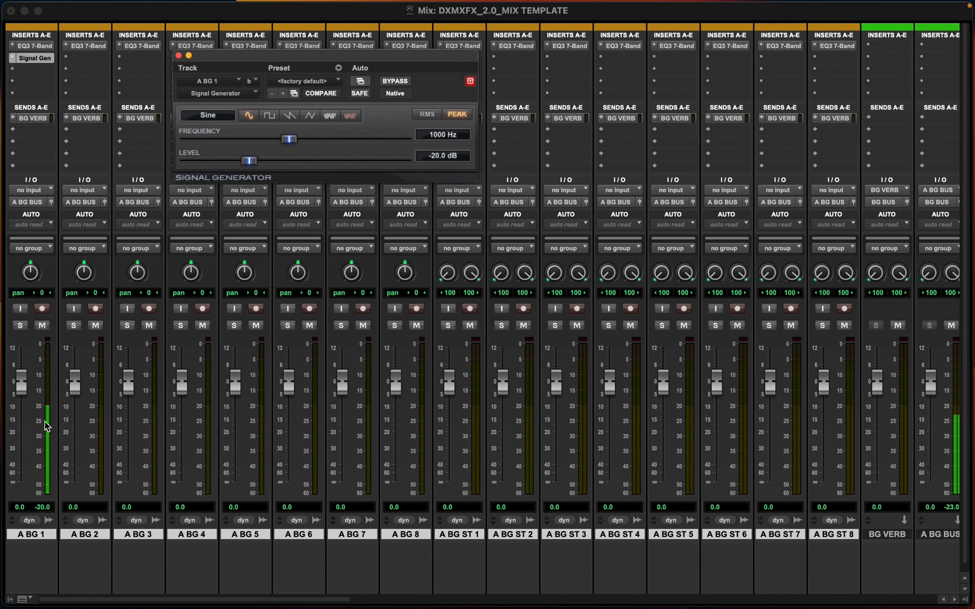
{"action": "scroll", "coordinate": [104, 441], "scroll_direction": "right", "scroll_amount": 5}
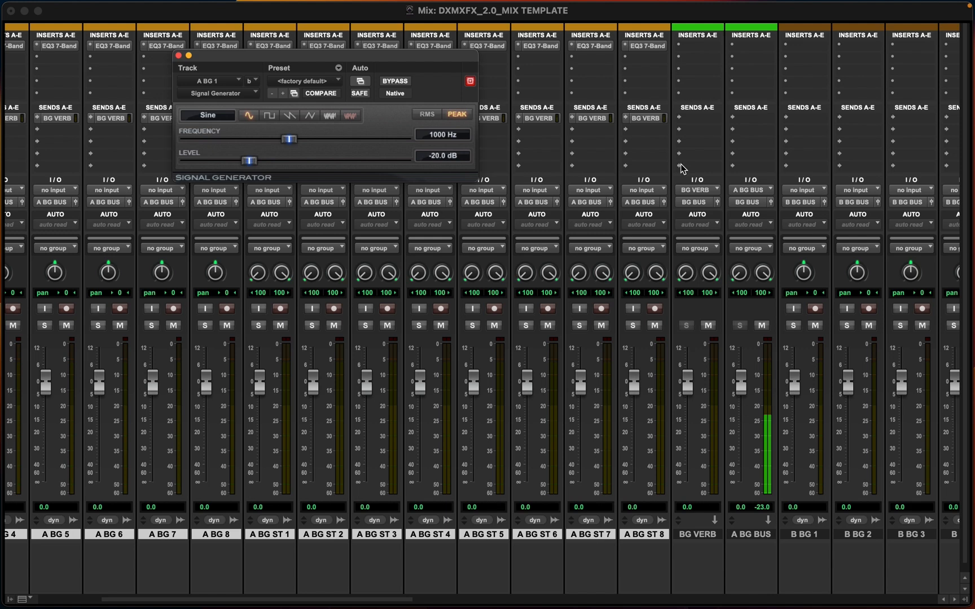
{"action": "left_click", "coordinate": [178, 56]}
Test A BG 1's BG VERB send by raising its level to about -9 dB and pulling it back to -inf
{"action": "scroll", "coordinate": [85, 148], "scroll_direction": "left", "scroll_amount": 5}
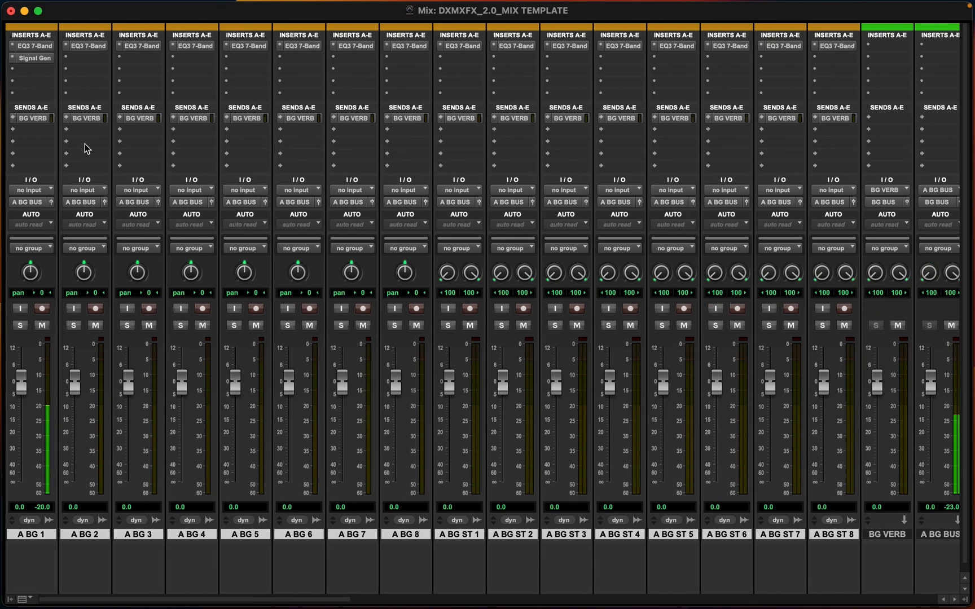
{"action": "left_click", "coordinate": [31, 119]}
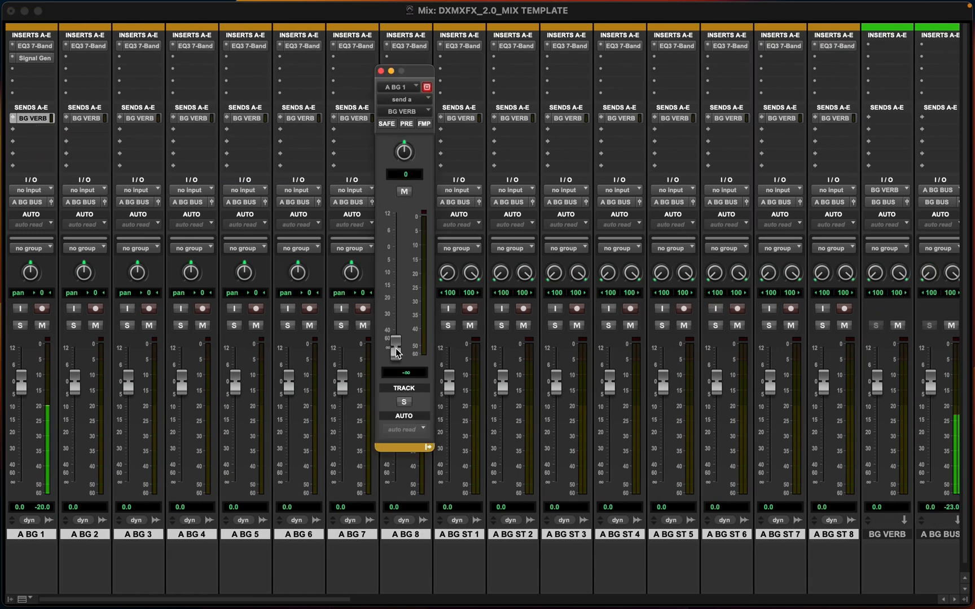
{"action": "left_click_drag", "start_coordinate": [396, 353], "coordinate": [396, 270]}
{"action": "scroll", "coordinate": [680, 434], "scroll_direction": "right", "scroll_amount": 3}
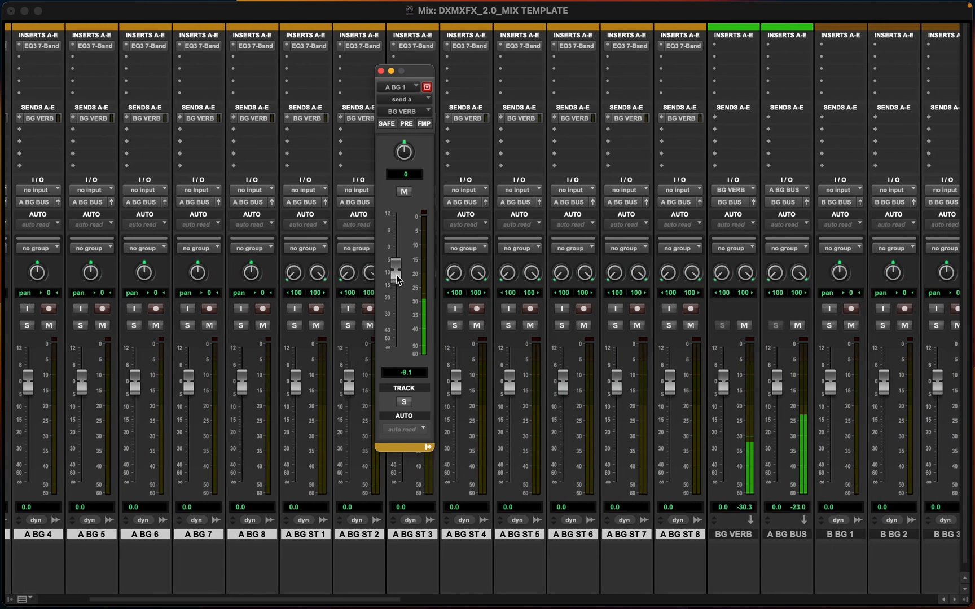
{"action": "left_click_drag", "start_coordinate": [394, 275], "coordinate": [395, 348]}
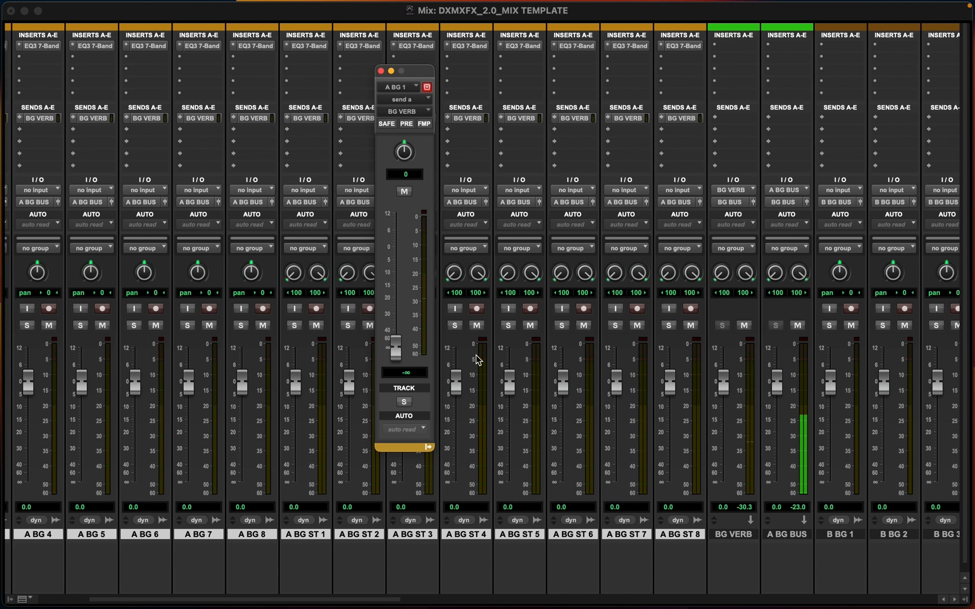
Insert a ReVibe II (stereo) reverb on the BG VERB aux track's first insert
{"action": "left_click", "coordinate": [728, 45]}
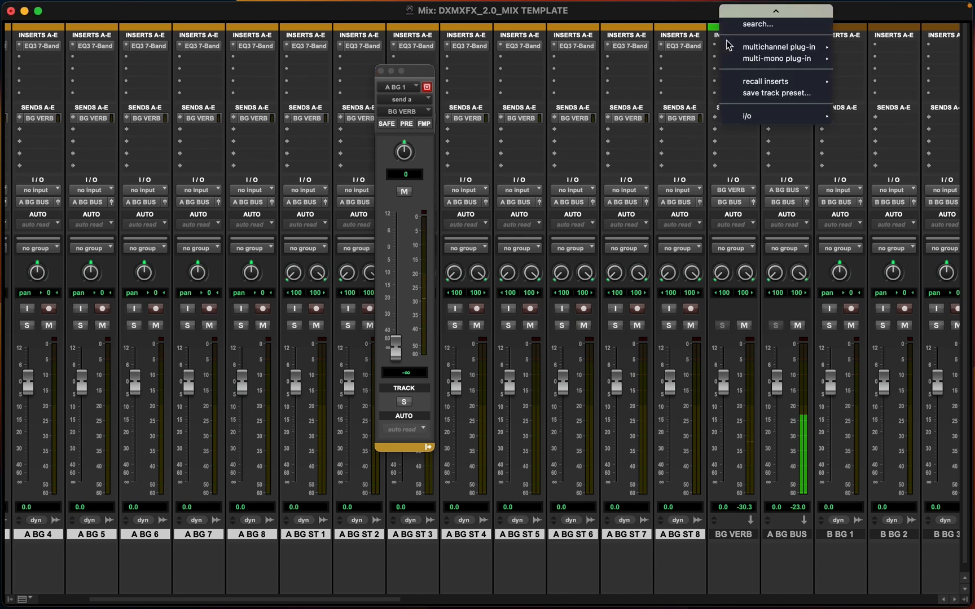
{"action": "mouse_move", "coordinate": [814, 50]}
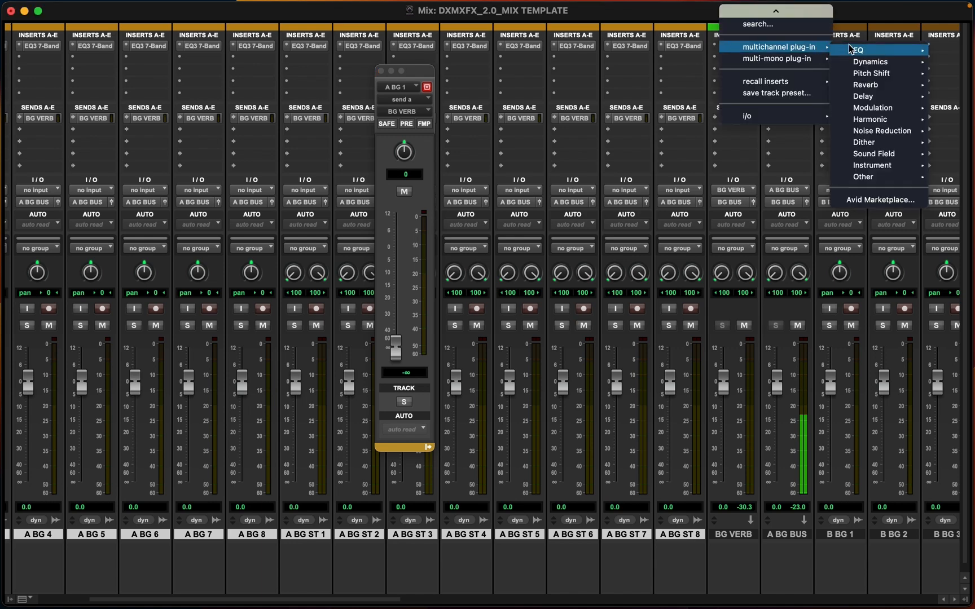
{"action": "mouse_move", "coordinate": [880, 96]}
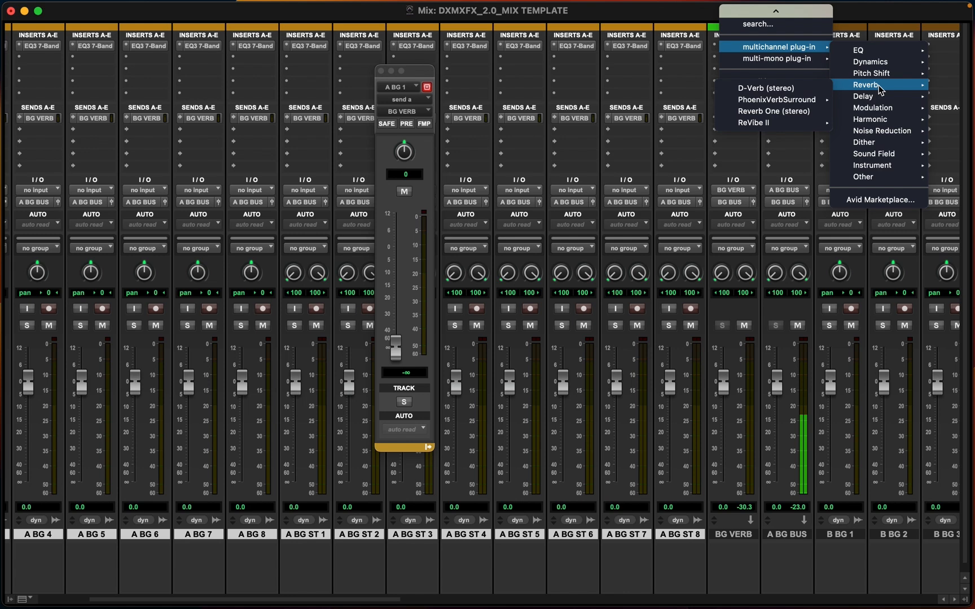
{"action": "mouse_move", "coordinate": [757, 125]}
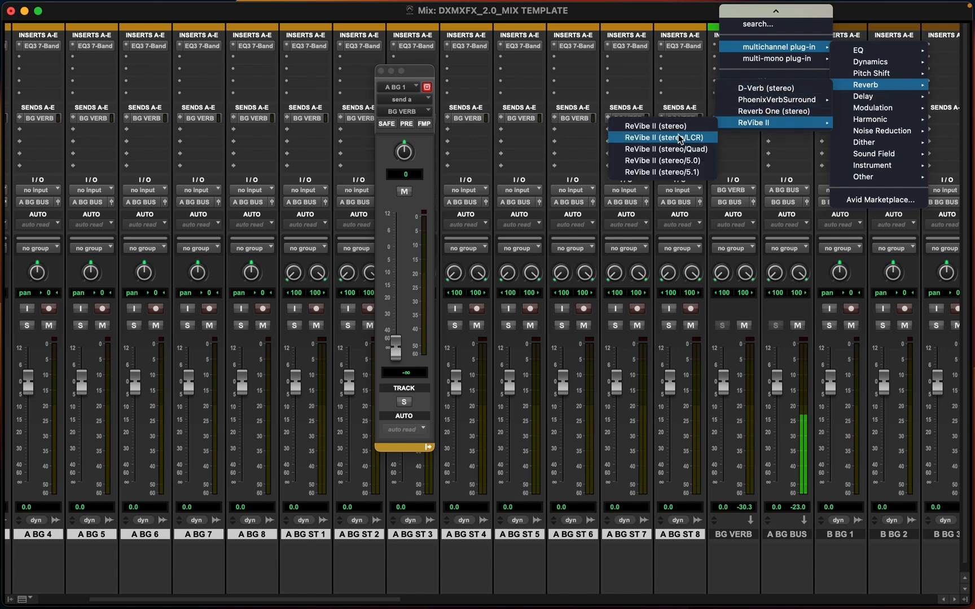
{"action": "left_click", "coordinate": [657, 126]}
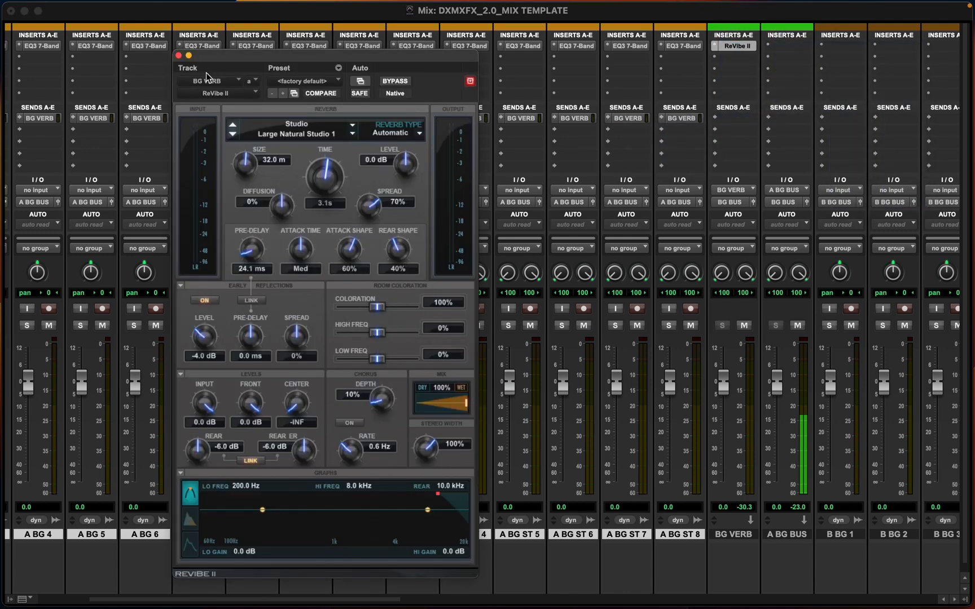
{"action": "left_click", "coordinate": [178, 56]}
Audition the reverb by pushing A BG 1's BG VERB send to +12 dB, then returning it to -inf
{"action": "left_click_drag", "start_coordinate": [394, 347], "coordinate": [406, 204]}
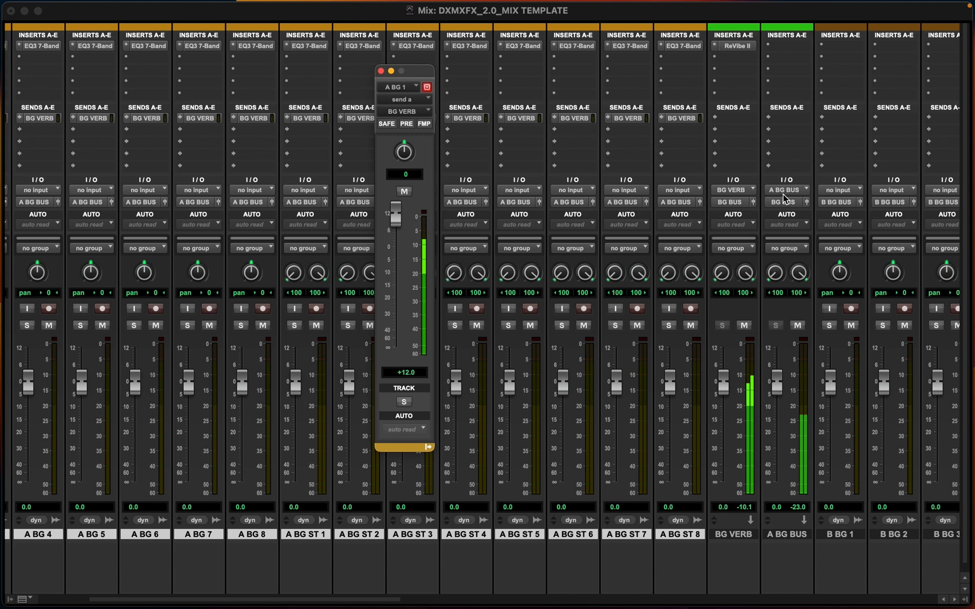
{"action": "scroll", "coordinate": [722, 273], "scroll_direction": "right", "scroll_amount": 20}
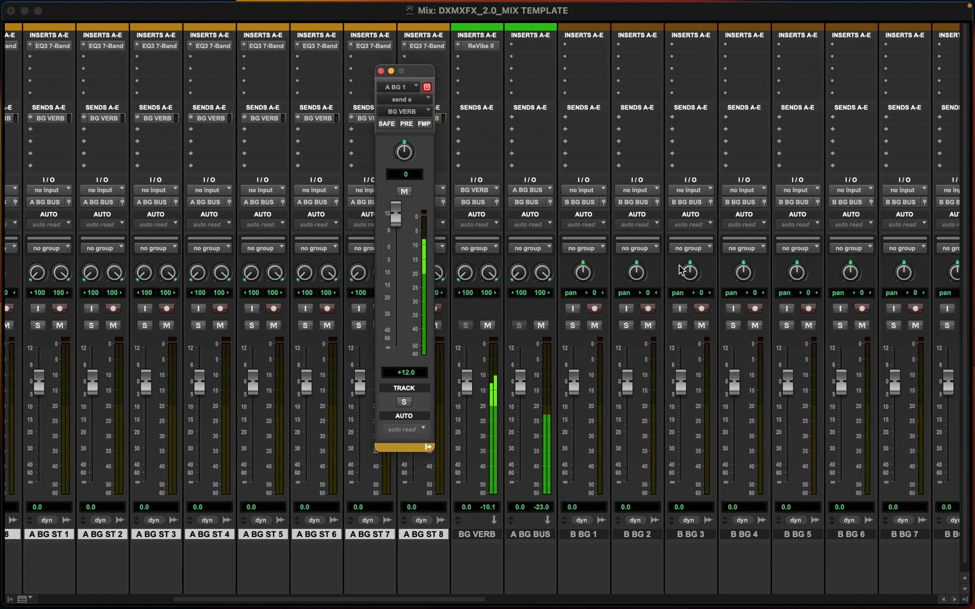
{"action": "scroll", "coordinate": [680, 272], "scroll_direction": "left", "scroll_amount": 20}
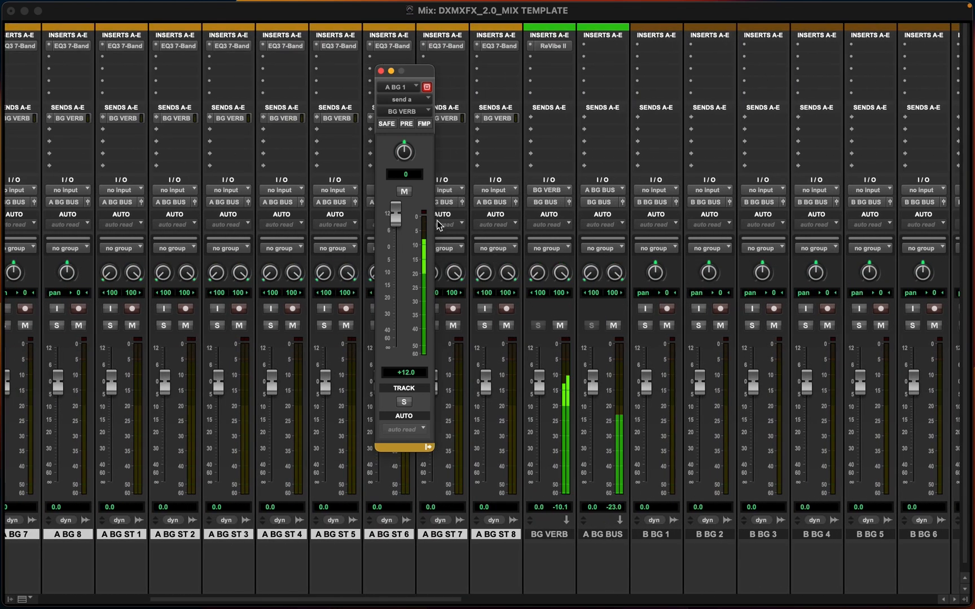
{"action": "left_click", "coordinate": [380, 71]}
{"action": "scroll", "coordinate": [209, 318], "scroll_direction": "left", "scroll_amount": 6}
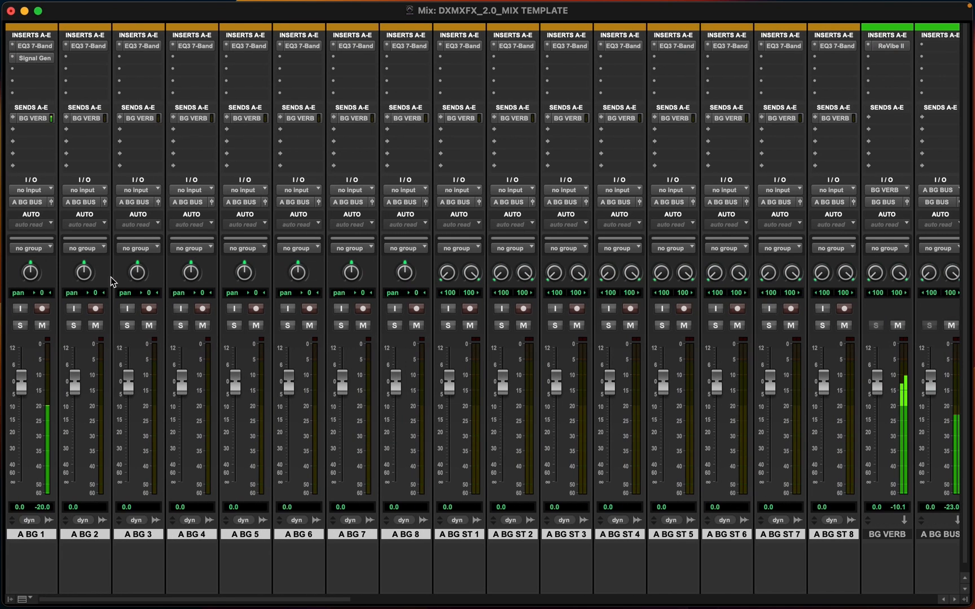
{"action": "left_click", "coordinate": [36, 120]}
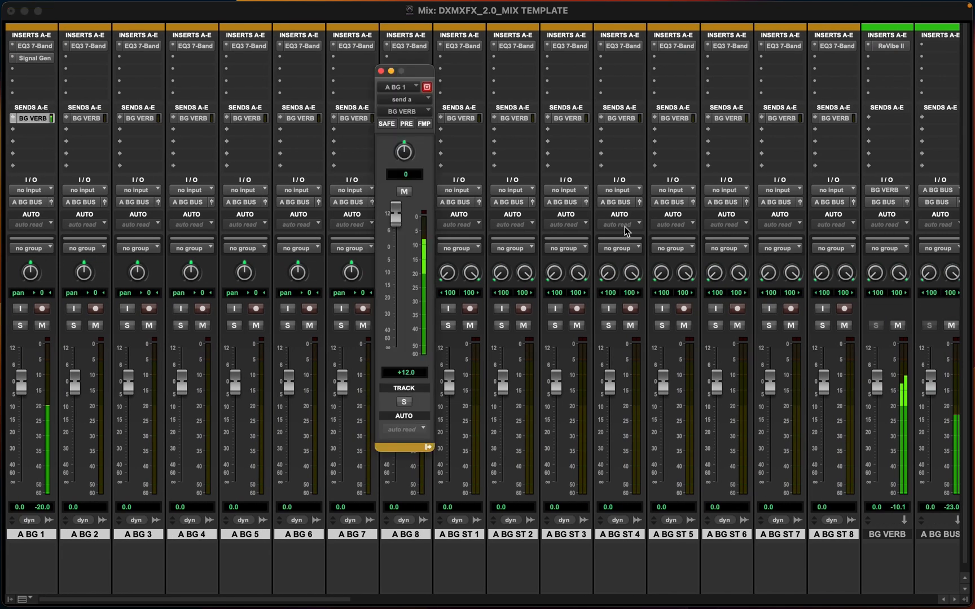
{"action": "left_click_drag", "start_coordinate": [401, 223], "coordinate": [397, 364]}
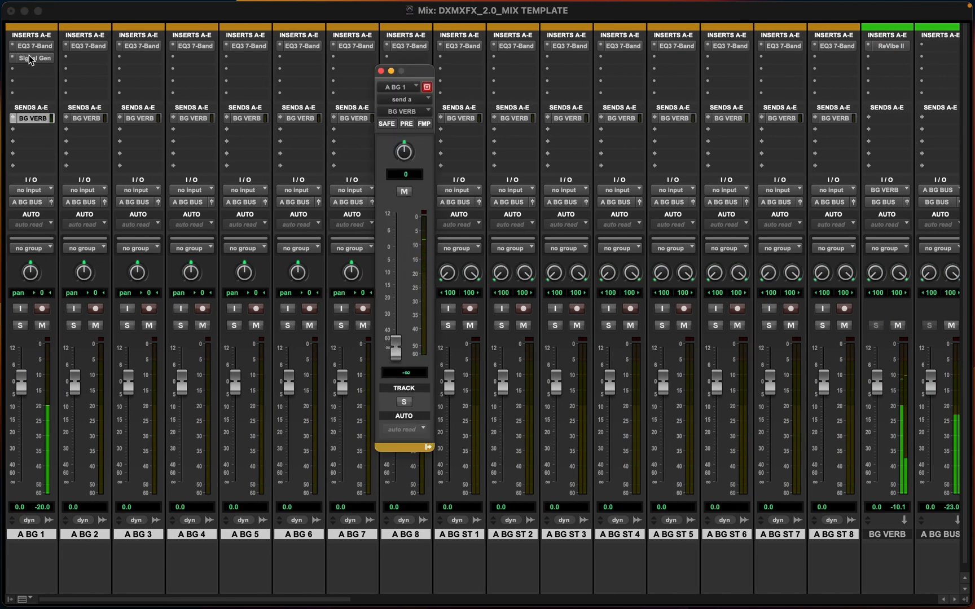
Create one new stereo aux input track named BG BUS after the A BG BUS track
{"action": "scroll", "coordinate": [570, 218], "scroll_direction": "right", "scroll_amount": 8}
{"action": "scroll", "coordinate": [494, 545], "scroll_direction": "left", "scroll_amount": 1}
{"action": "scroll", "coordinate": [494, 544], "scroll_direction": "down", "scroll_amount": 1}
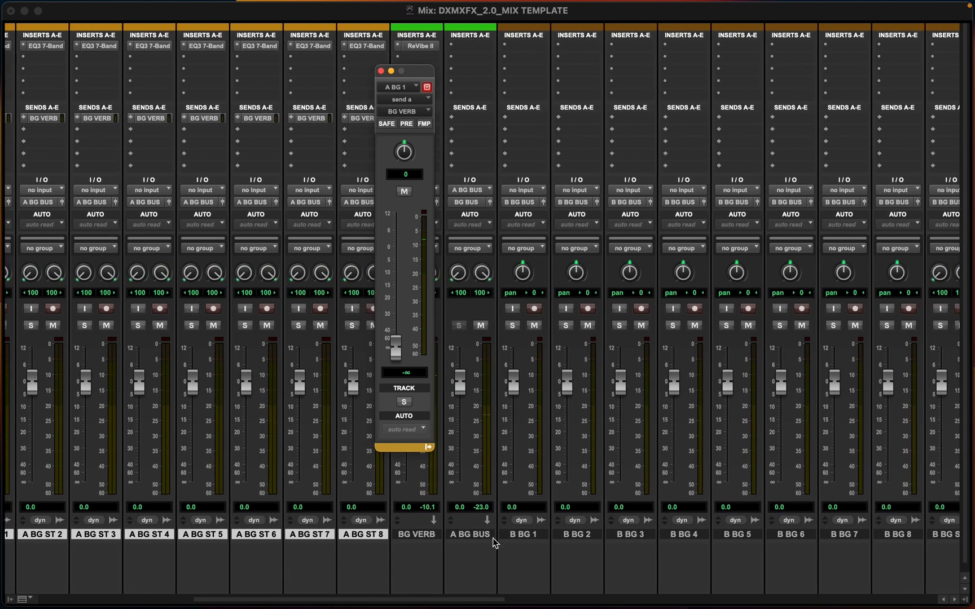
{"action": "left_click", "coordinate": [523, 529]}
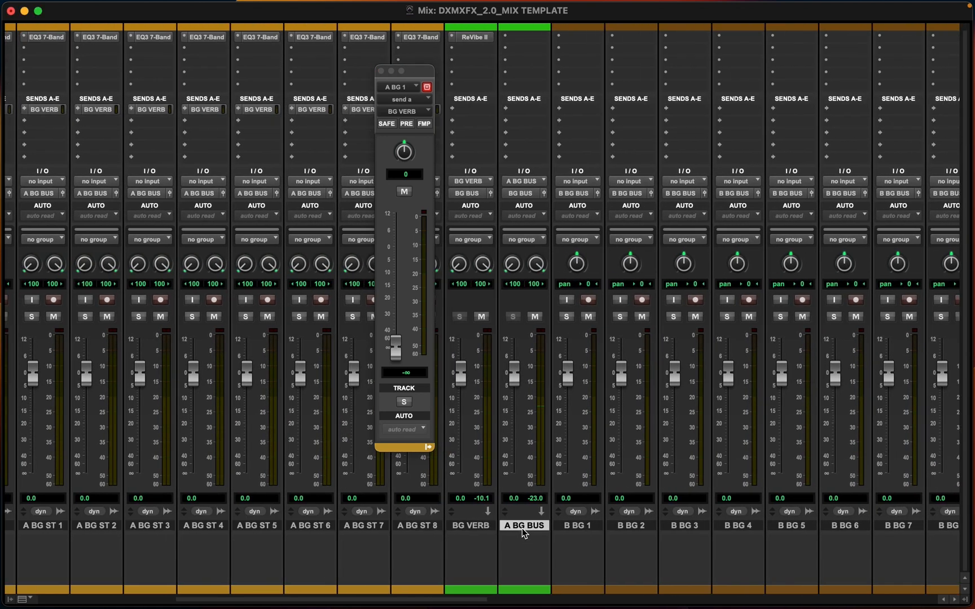
{"action": "key", "text": "super+shift+n"}
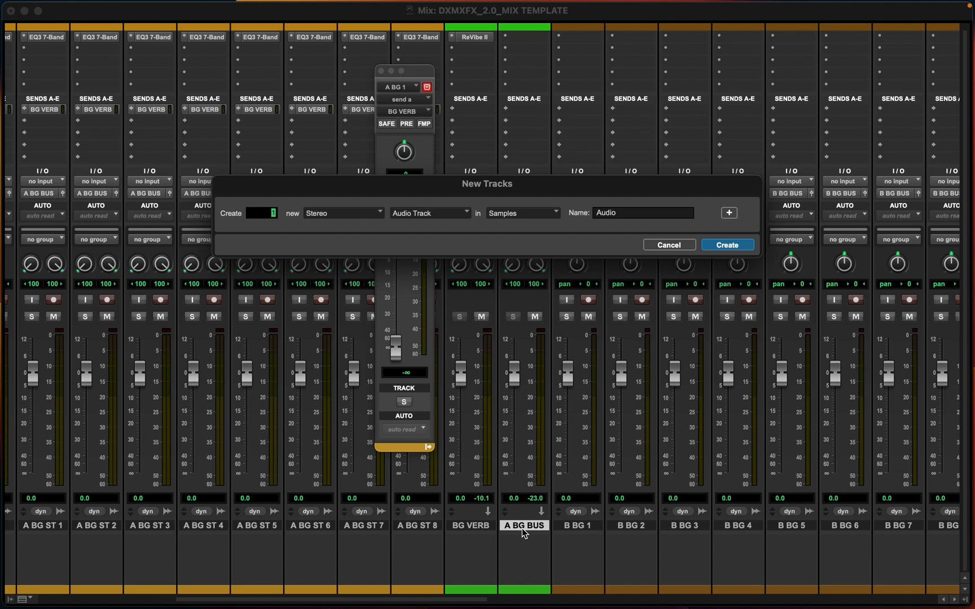
{"action": "key", "text": "super+Down"}
{"action": "left_click", "coordinate": [590, 210]}
{"action": "key", "text": "Return"}
Color the BG BUS track green and set its input to the BG BUS (Stereo) bus
{"action": "double_click", "coordinate": [592, 590]}
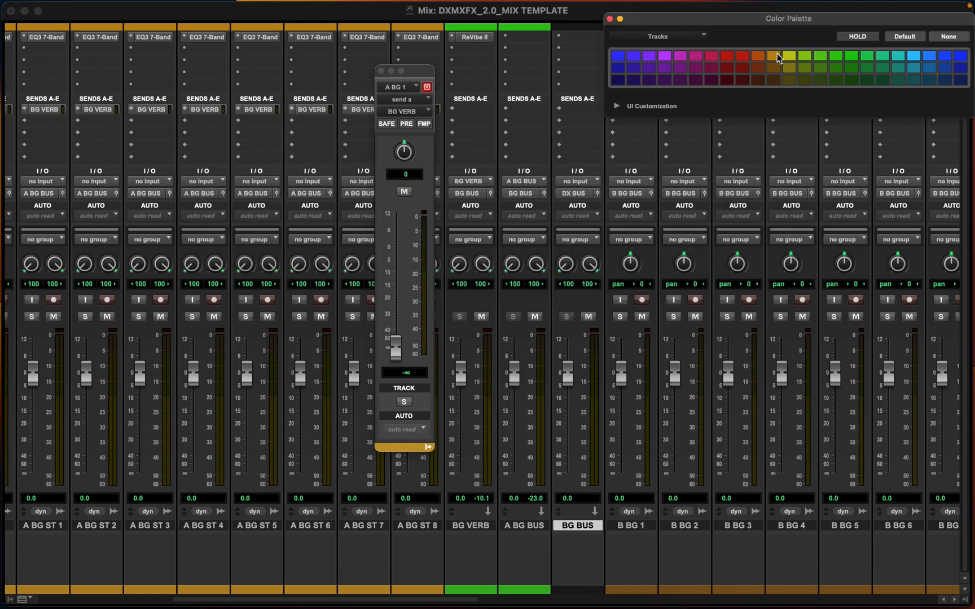
{"action": "left_click", "coordinate": [824, 61]}
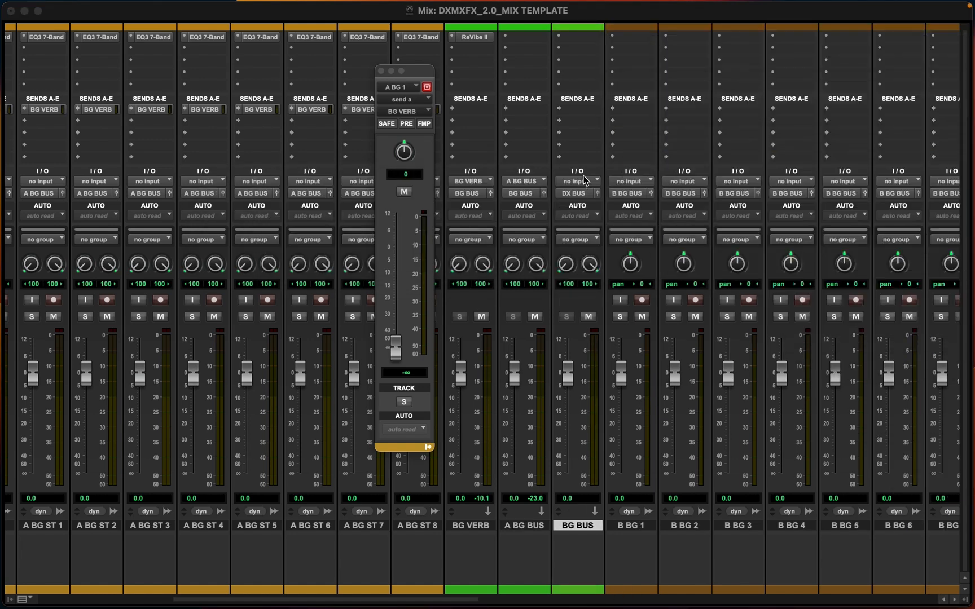
{"action": "left_click", "coordinate": [576, 181]}
{"action": "mouse_move", "coordinate": [584, 193]}
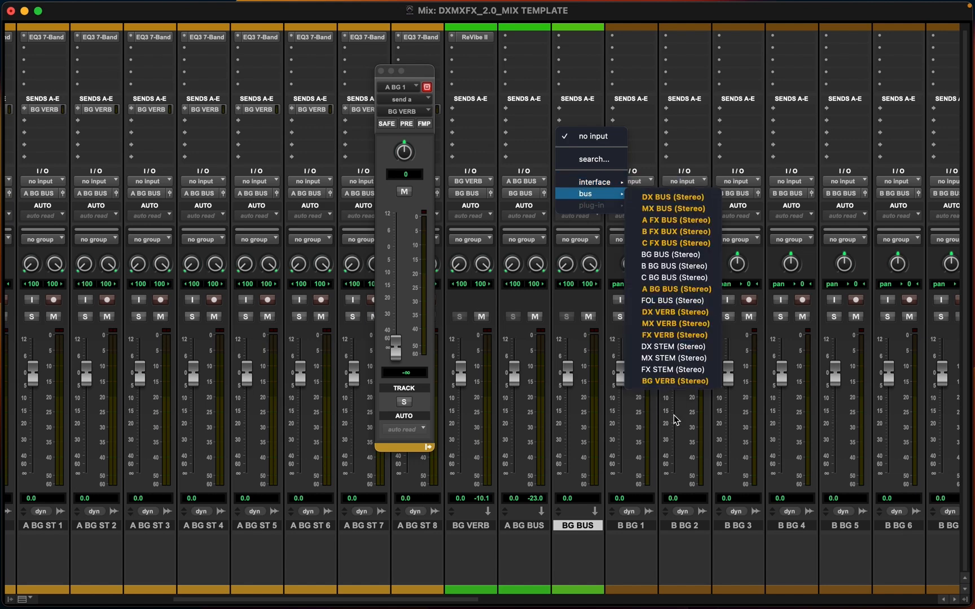
{"action": "left_click", "coordinate": [653, 257]}
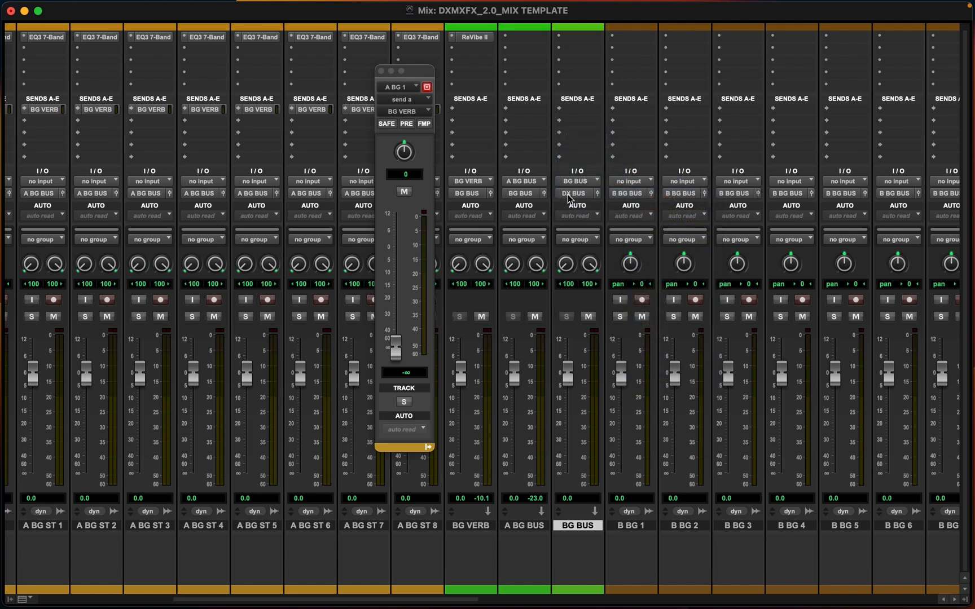
Create a new stereo bus path named BG STEM in the I/O setup
{"action": "mouse_move", "coordinate": [505, 5]}
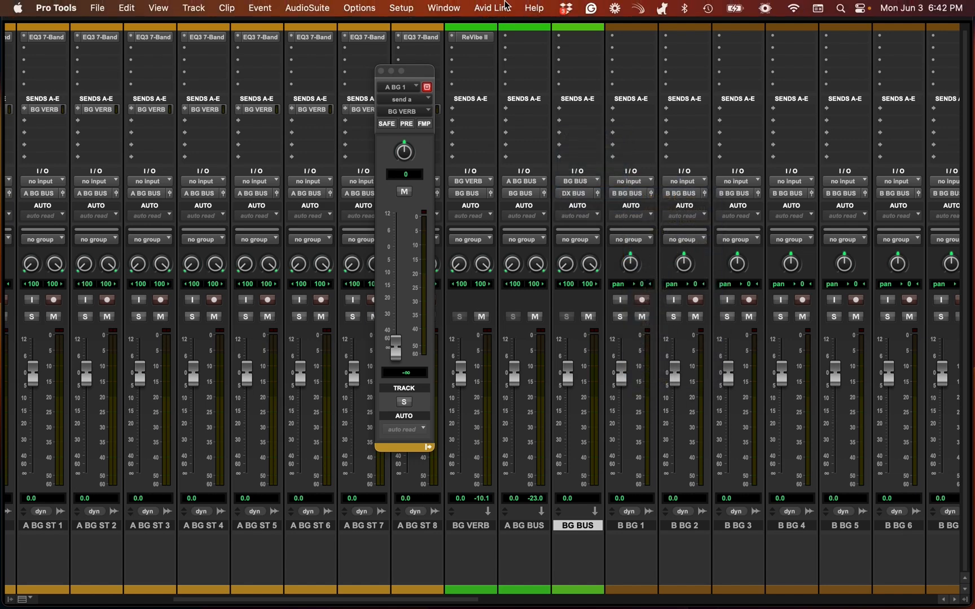
{"action": "left_click", "coordinate": [403, 10]}
{"action": "left_click", "coordinate": [409, 97]}
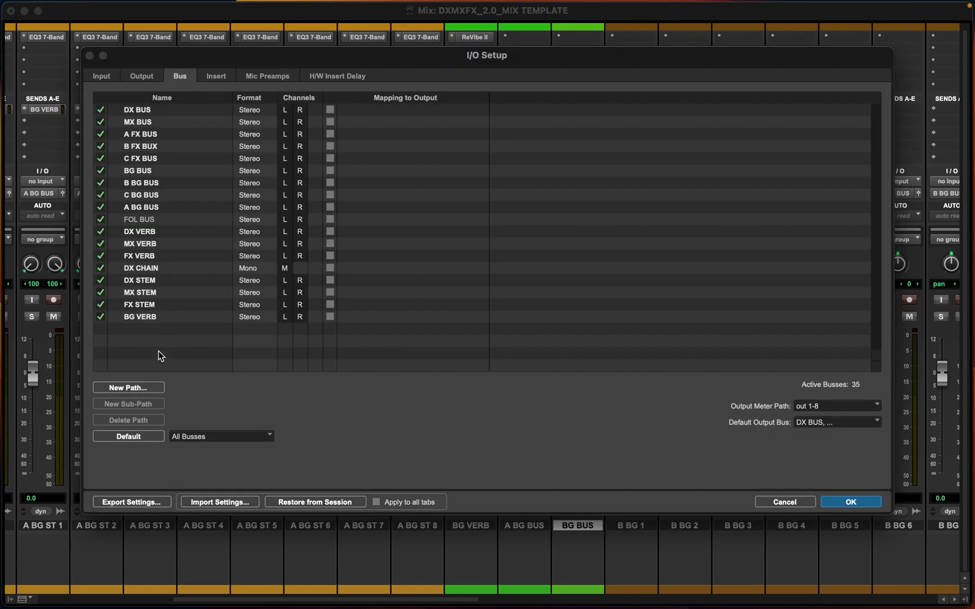
{"action": "left_click", "coordinate": [142, 392]}
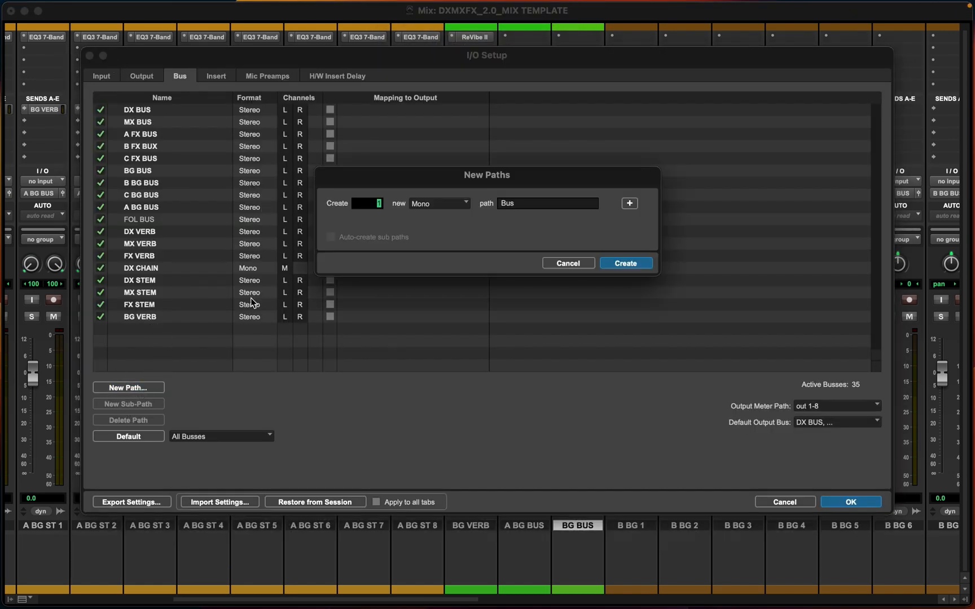
{"action": "left_click", "coordinate": [449, 203]}
{"action": "left_click", "coordinate": [444, 220]}
{"action": "key", "text": "Tab"}
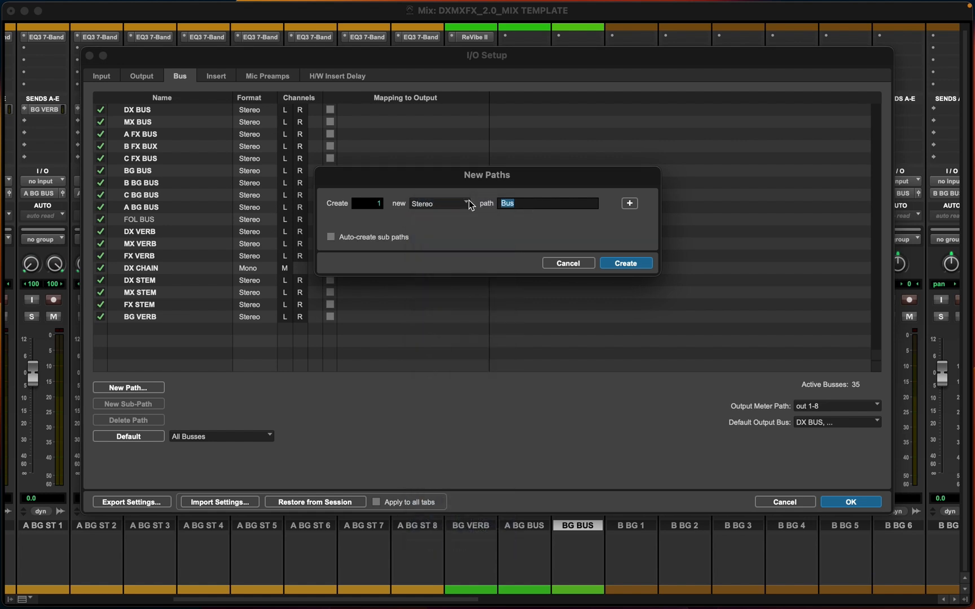
{"action": "type", "text": "BG STEM"}
{"action": "key", "text": "Return"}
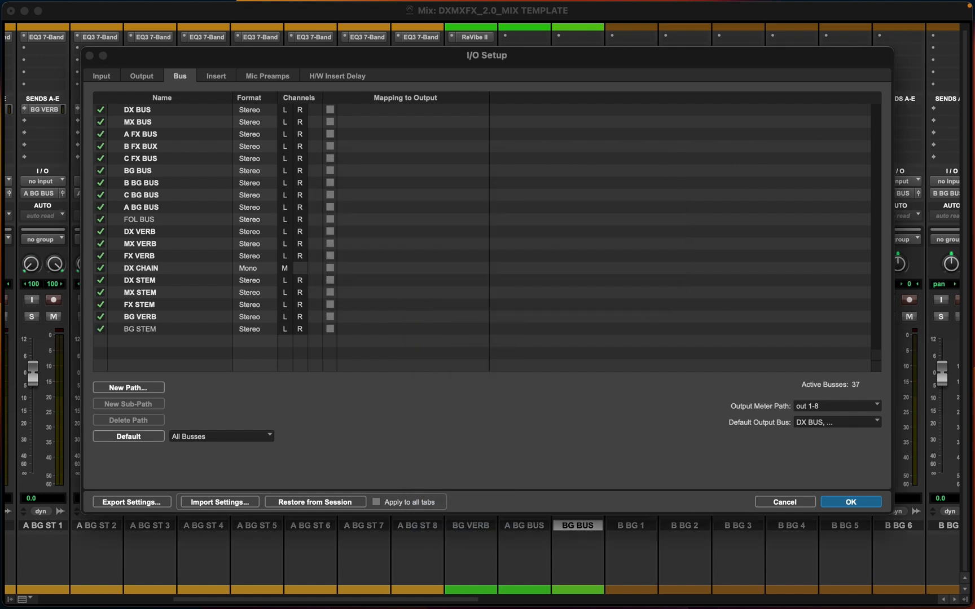
{"action": "left_click", "coordinate": [851, 502]}
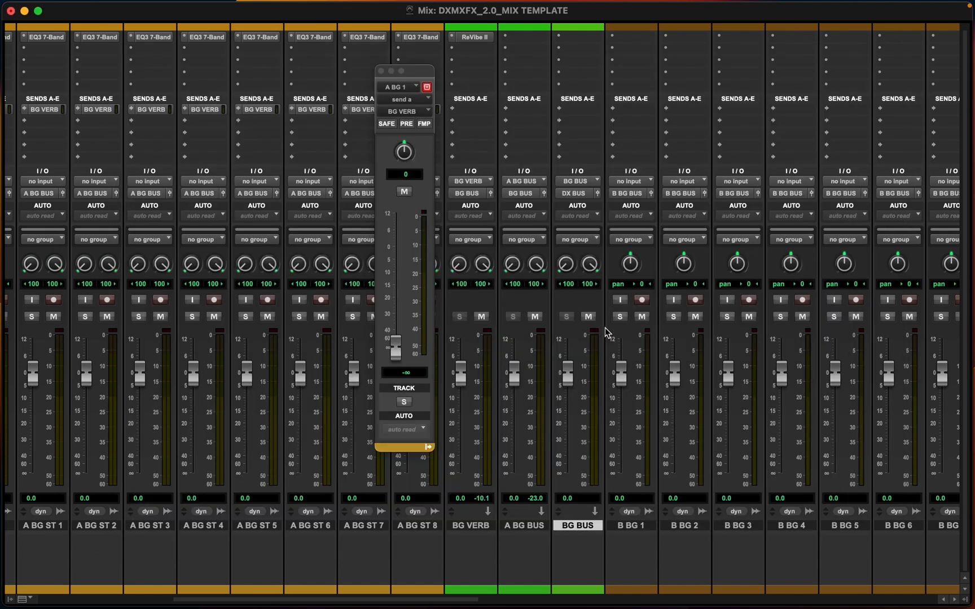
Route the BG BUS track's output to the BG STEM (Stereo) bus
{"action": "left_click", "coordinate": [573, 196]}
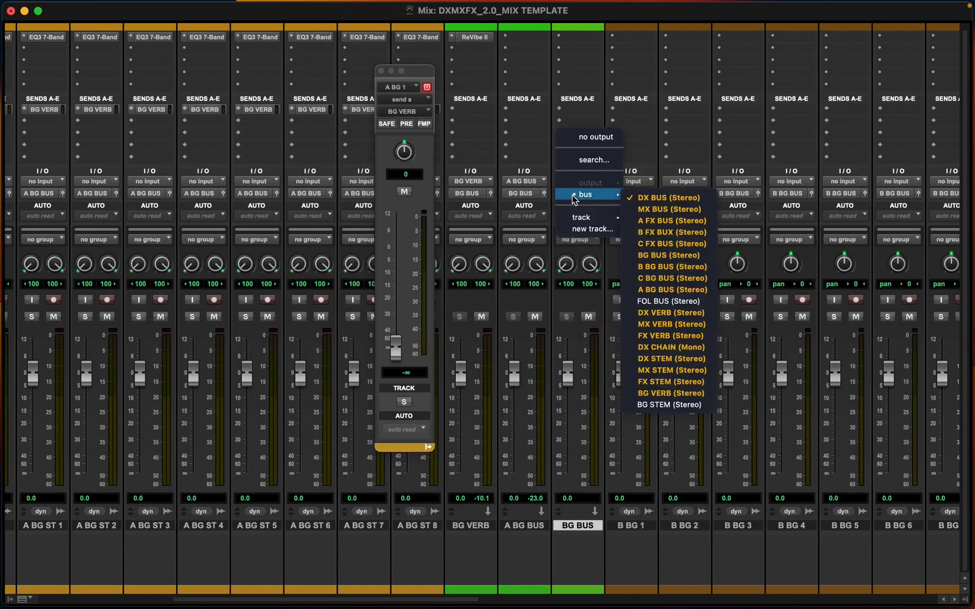
{"action": "left_click", "coordinate": [653, 405]}
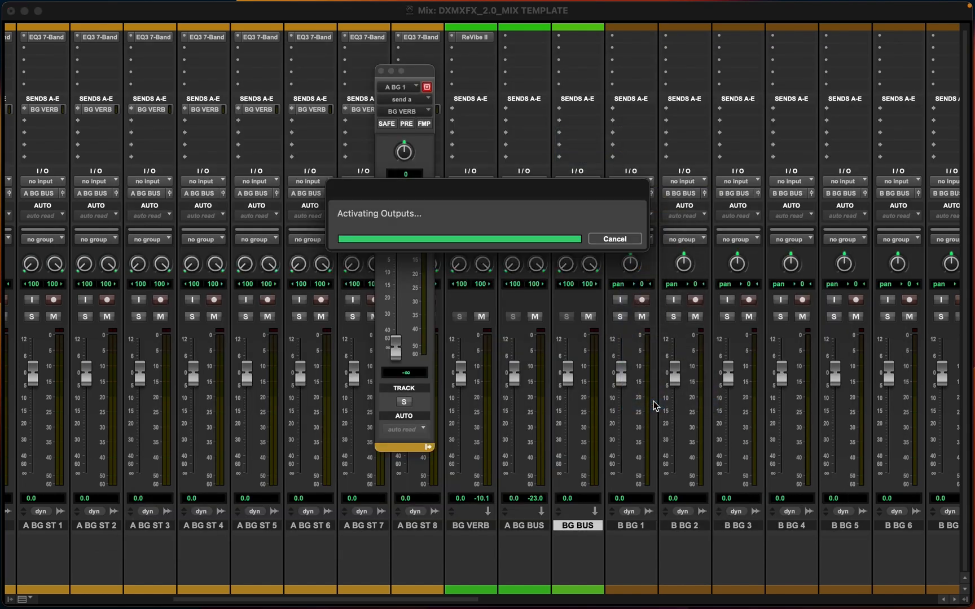
Check the BG BUS signal by pushing A BG 1's BG VERB send to +12 dB and back to -inf
{"action": "scroll", "coordinate": [211, 227], "scroll_direction": "left", "scroll_amount": 10}
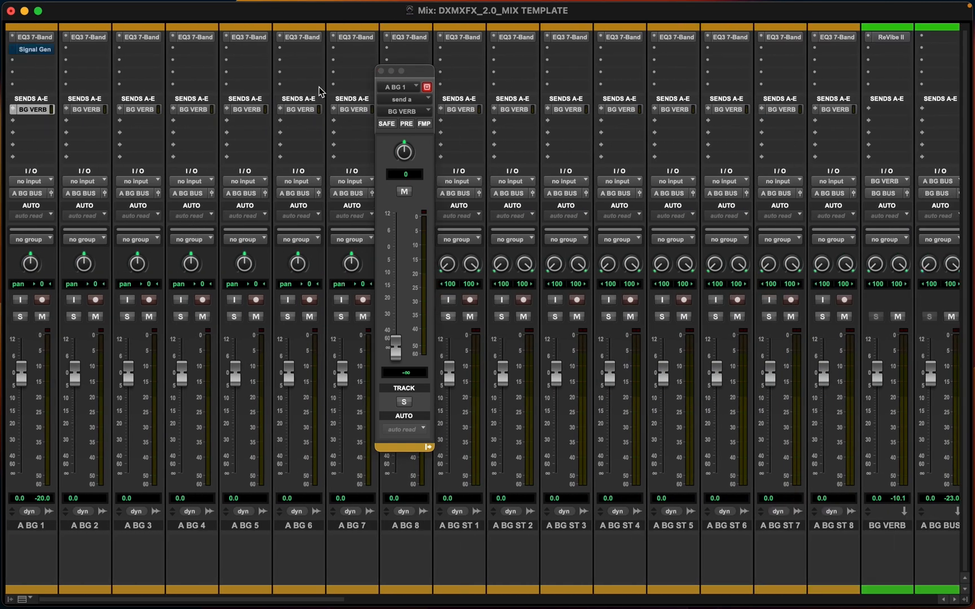
{"action": "left_click", "coordinate": [381, 71]}
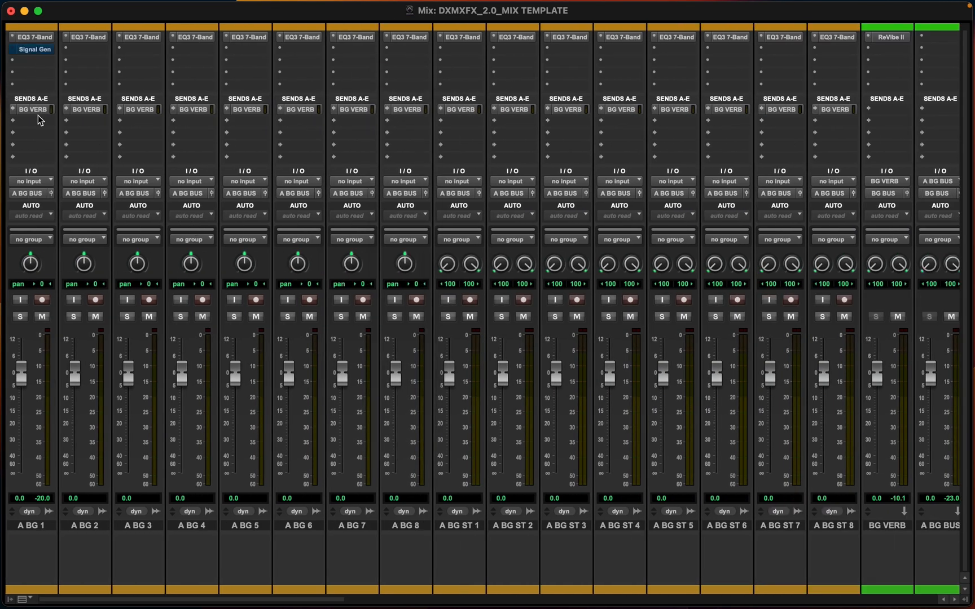
{"action": "scroll", "coordinate": [456, 315], "scroll_direction": "right", "scroll_amount": 10}
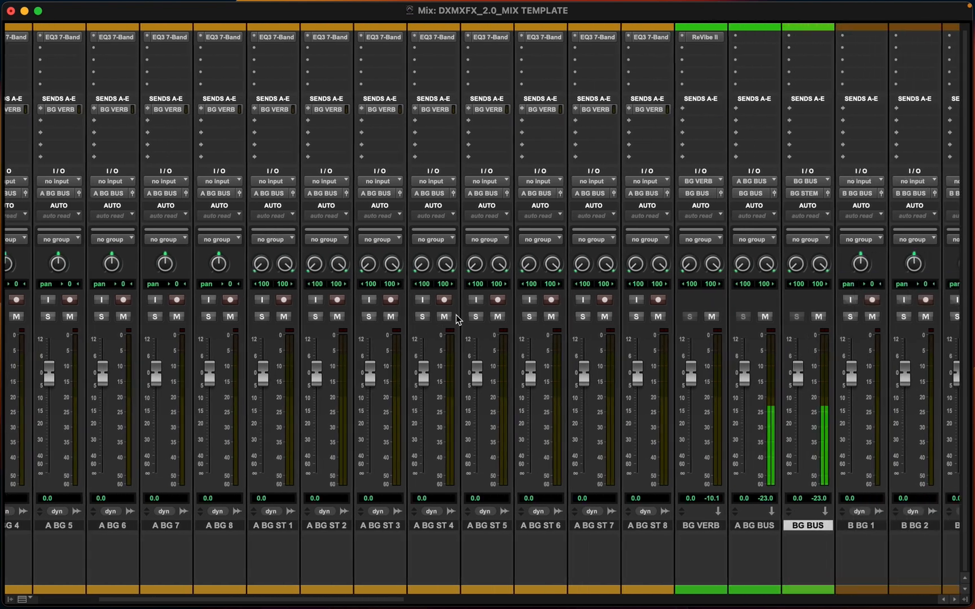
{"action": "scroll", "coordinate": [456, 315], "scroll_direction": "left", "scroll_amount": 10}
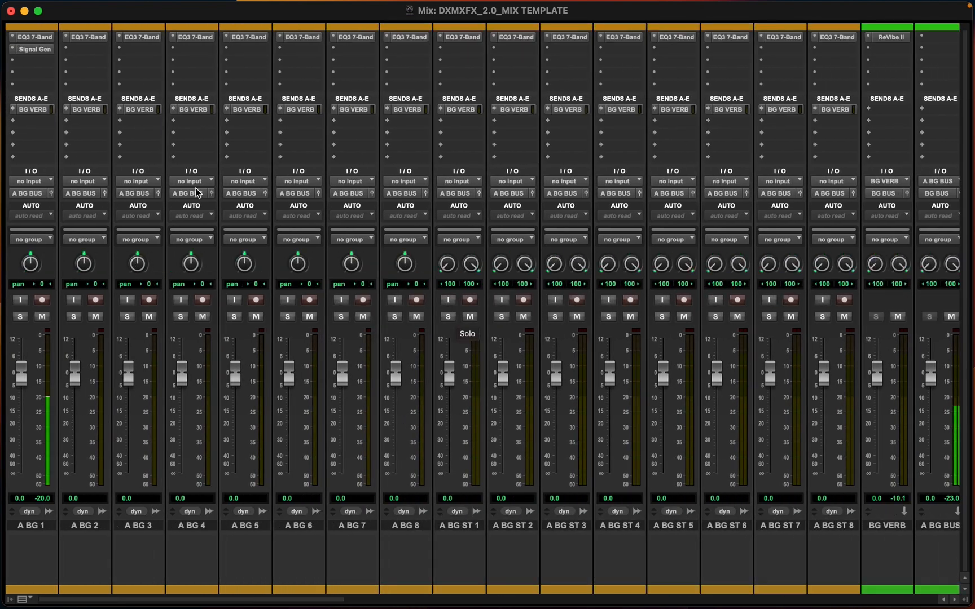
{"action": "left_click", "coordinate": [34, 109]}
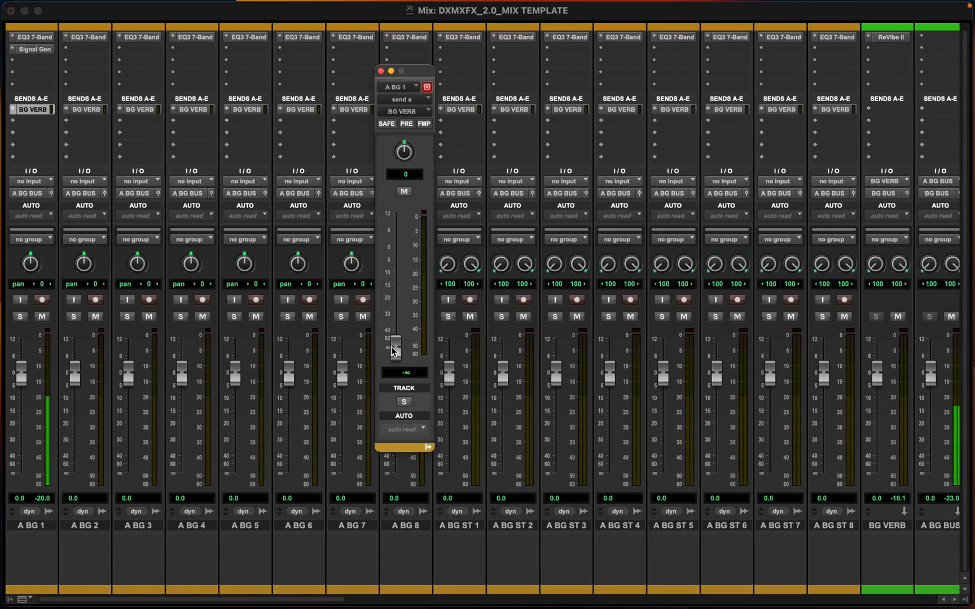
{"action": "scroll", "coordinate": [542, 361], "scroll_direction": "right", "scroll_amount": 10}
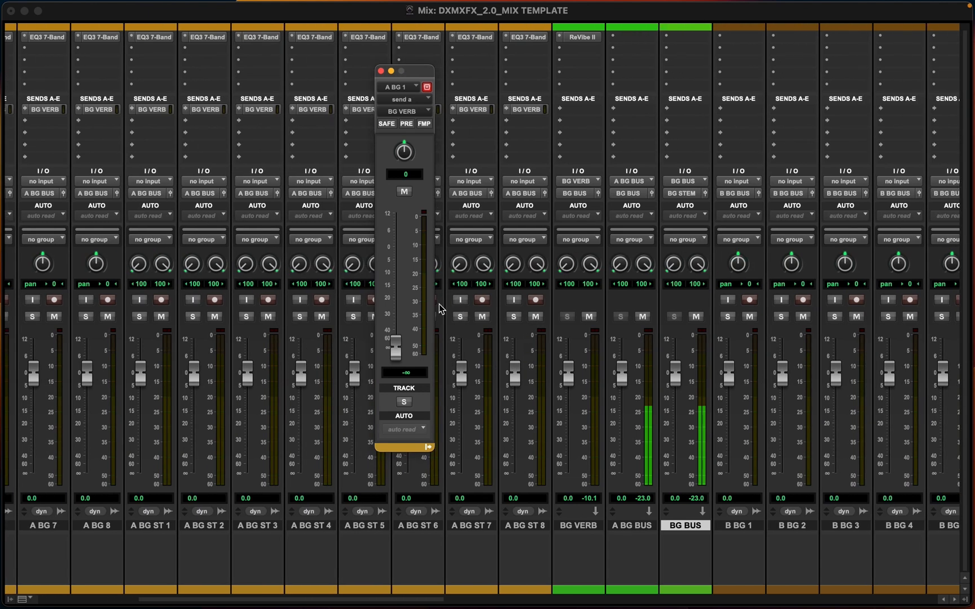
{"action": "left_click_drag", "start_coordinate": [401, 344], "coordinate": [388, 208]}
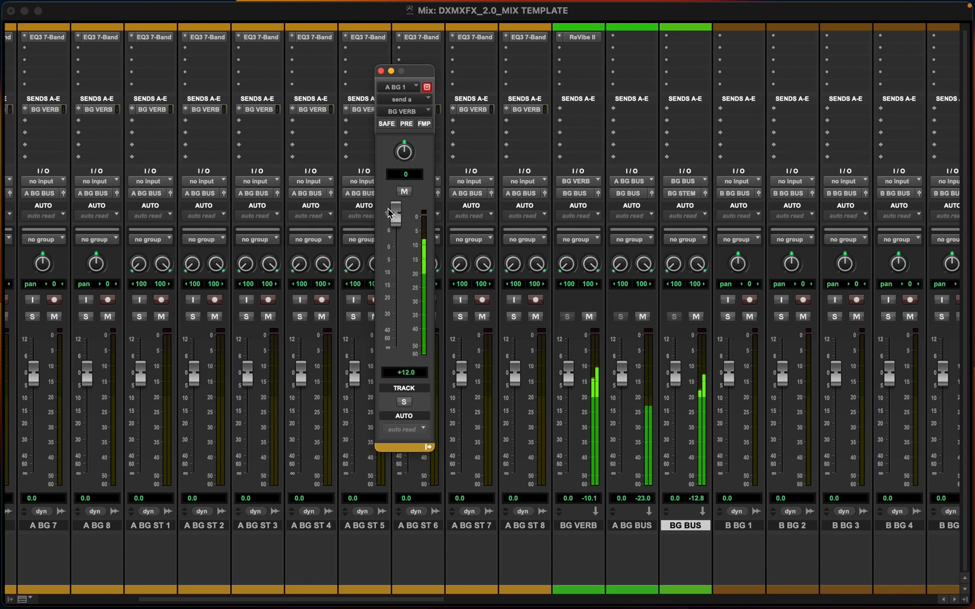
{"action": "left_click_drag", "start_coordinate": [388, 213], "coordinate": [395, 361]}
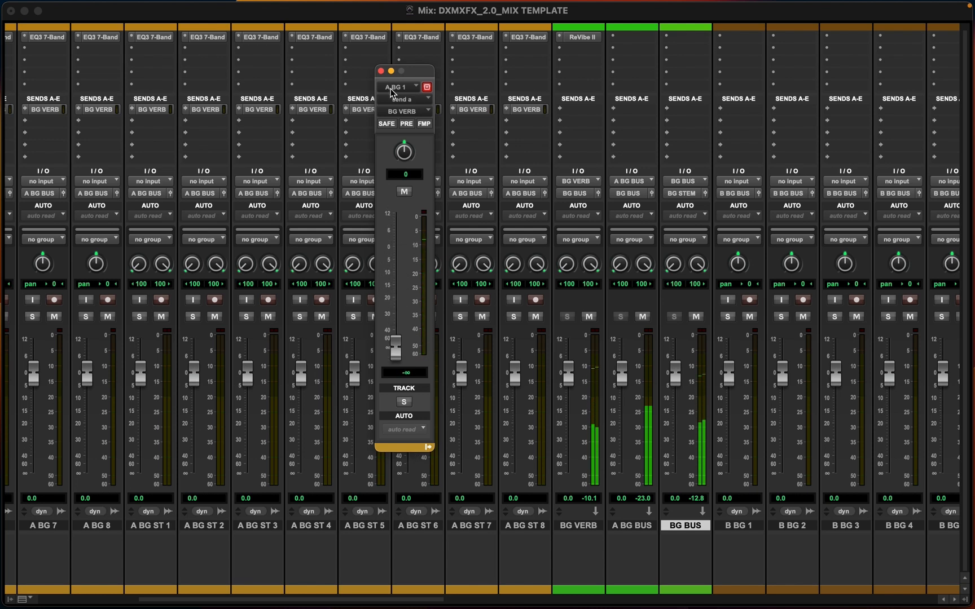
{"action": "left_click", "coordinate": [381, 71]}
{"action": "scroll", "coordinate": [797, 330], "scroll_direction": "right", "scroll_amount": 3}
{"action": "scroll", "coordinate": [796, 330], "scroll_direction": "up", "scroll_amount": 1}
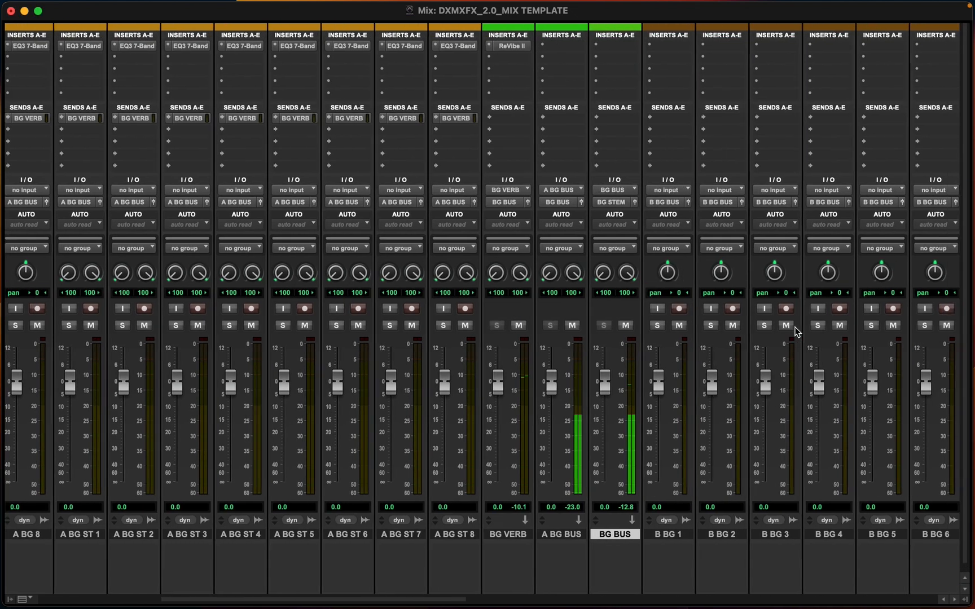
{"action": "scroll", "coordinate": [796, 331], "scroll_direction": "right", "scroll_amount": 1}
{"action": "scroll", "coordinate": [548, 353], "scroll_direction": "down", "scroll_amount": 1}
{"action": "scroll", "coordinate": [547, 353], "scroll_direction": "up", "scroll_amount": 1}
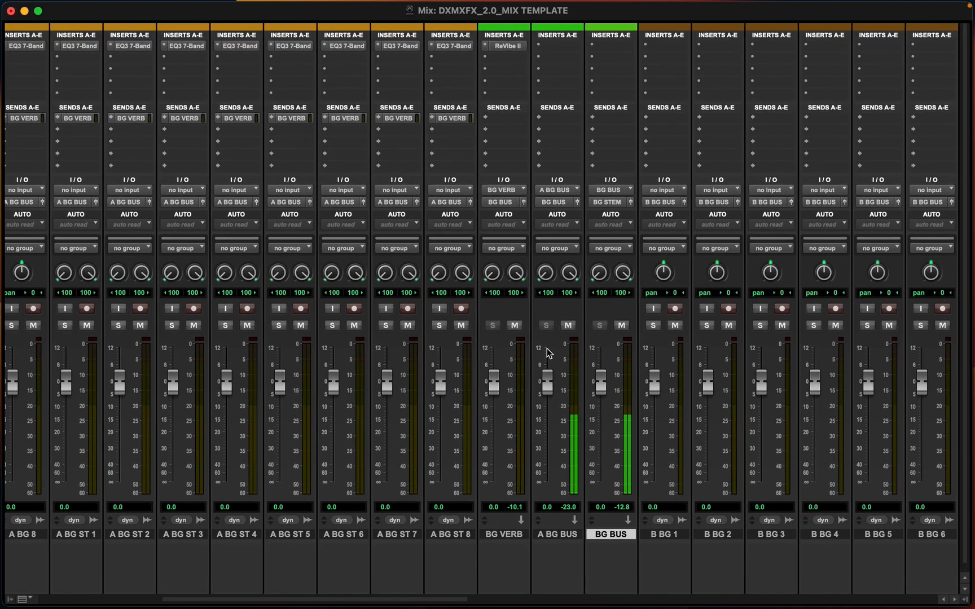
{"action": "scroll", "coordinate": [545, 211], "scroll_direction": "down", "scroll_amount": 1}
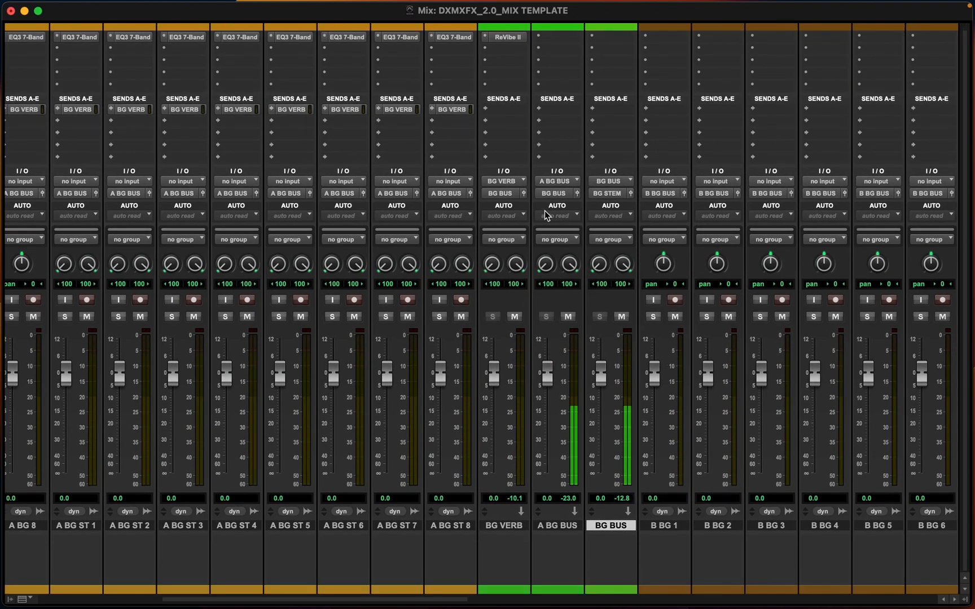
{"action": "scroll", "coordinate": [581, 88], "scroll_direction": "up", "scroll_amount": 1}
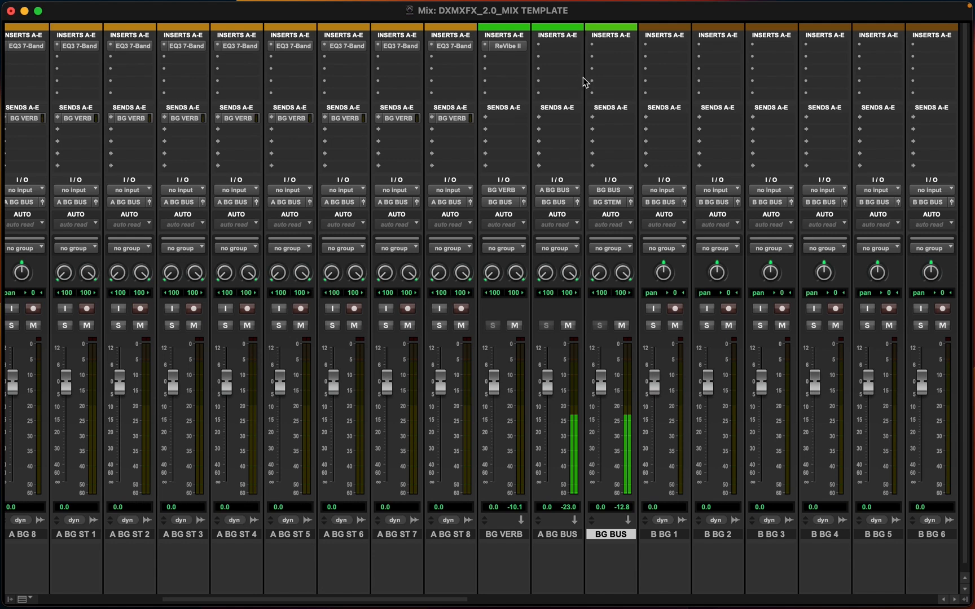
{"action": "scroll", "coordinate": [585, 82], "scroll_direction": "down", "scroll_amount": 1}
{"action": "scroll", "coordinate": [585, 82], "scroll_direction": "left", "scroll_amount": 2}
{"action": "scroll", "coordinate": [585, 82], "scroll_direction": "right", "scroll_amount": 3}
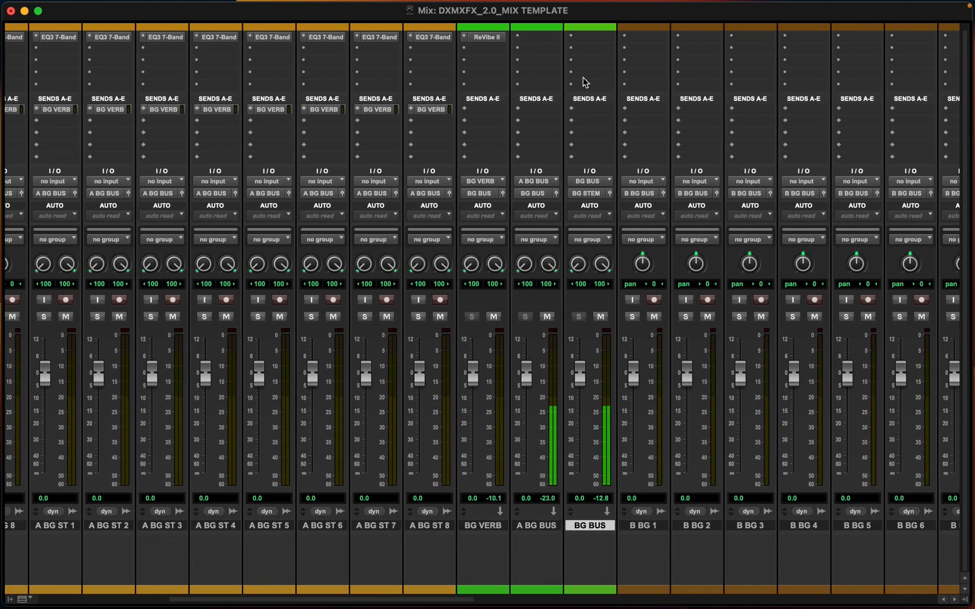
{"action": "scroll", "coordinate": [554, 70], "scroll_direction": "right", "scroll_amount": 3}
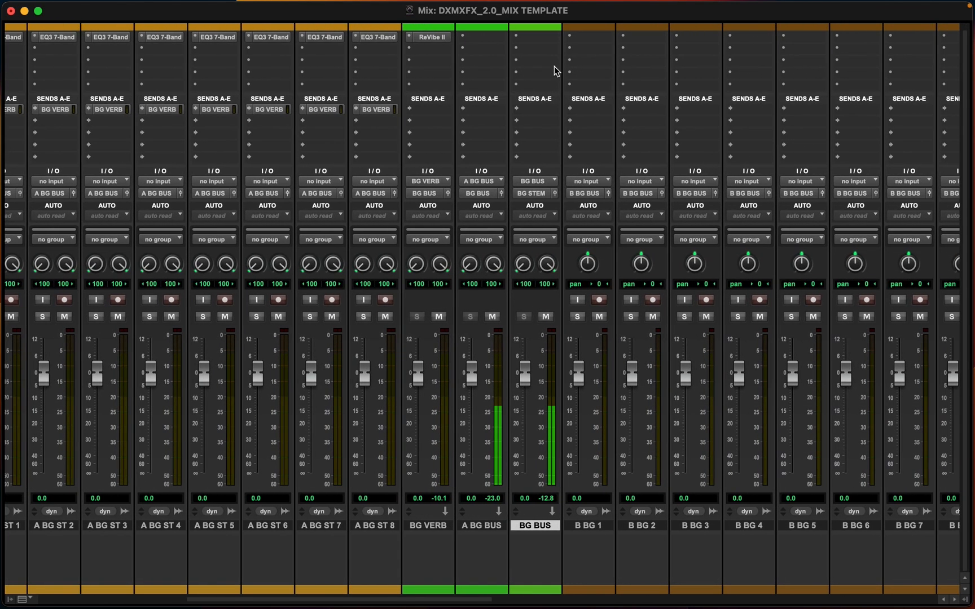
{"action": "scroll", "coordinate": [555, 70], "scroll_direction": "up", "scroll_amount": 1}
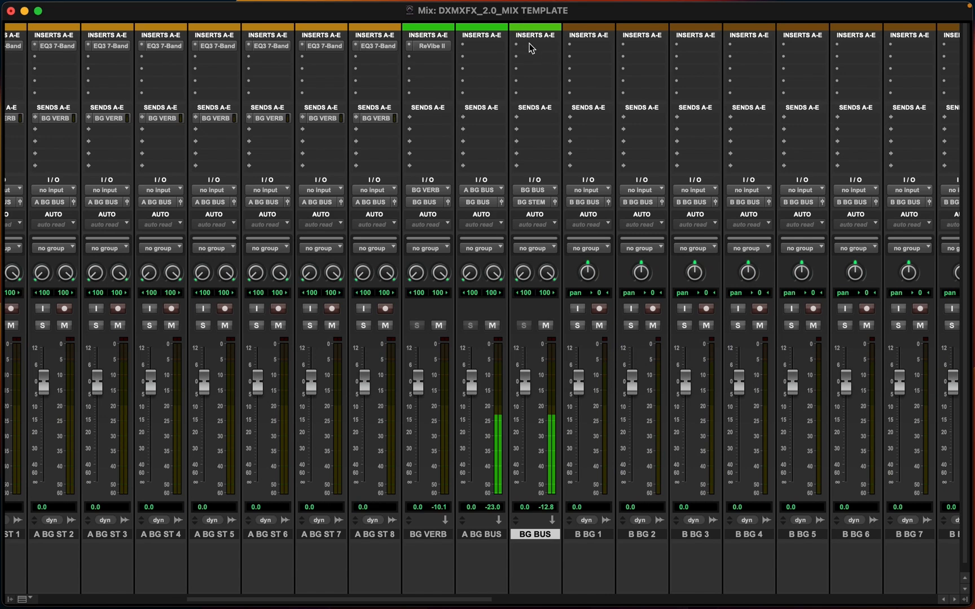
Insert Pro Limiter (stereo) on BG BUS and set its threshold to -6 dB and ceiling to -6 dBTP
{"action": "left_click", "coordinate": [533, 48]}
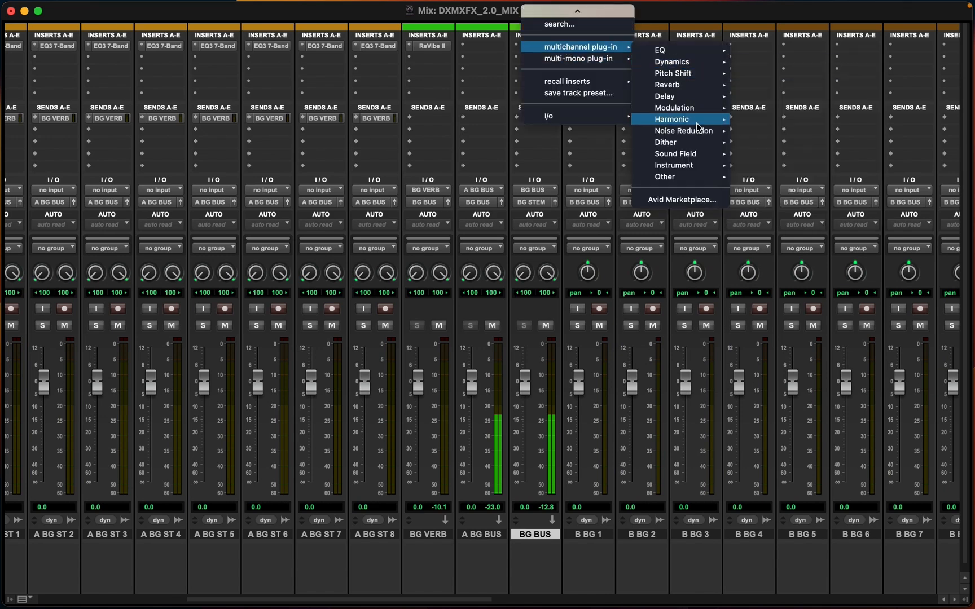
{"action": "mouse_move", "coordinate": [696, 76]}
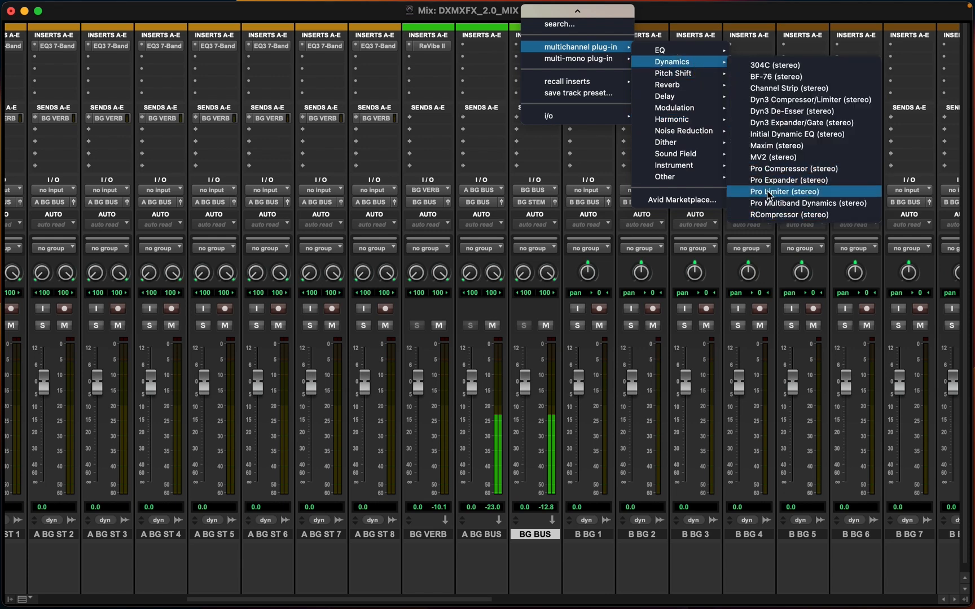
{"action": "left_click", "coordinate": [777, 191]}
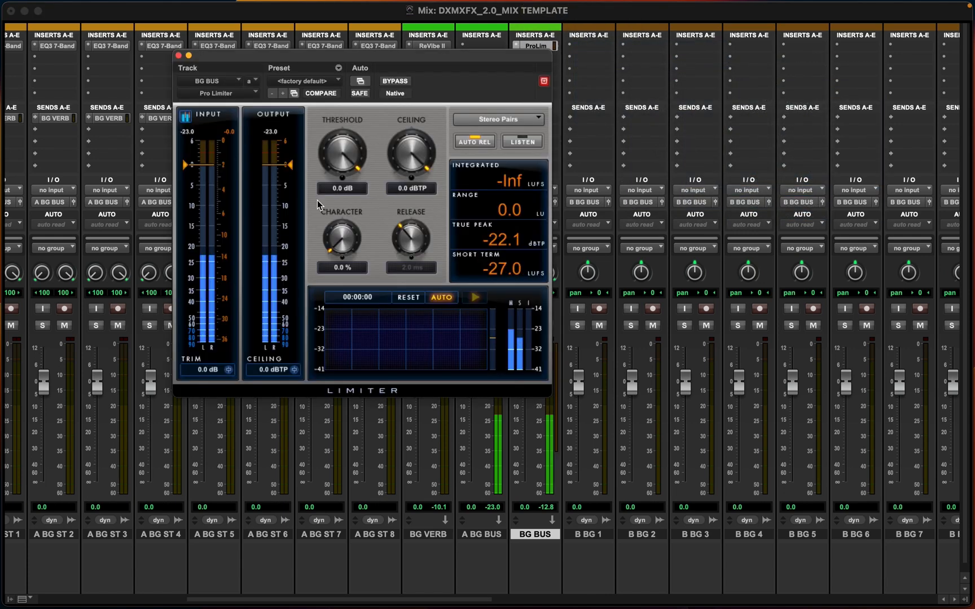
{"action": "left_click", "coordinate": [334, 189]}
{"action": "type", "text": "-6"}
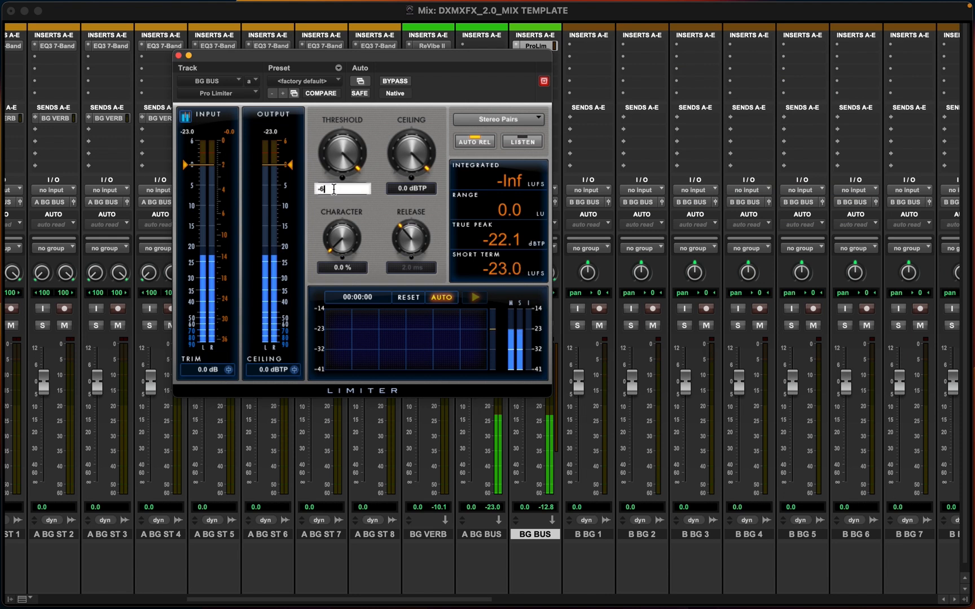
{"action": "key", "text": "Return"}
{"action": "left_click", "coordinate": [411, 189]}
{"action": "type", "text": "-6"}
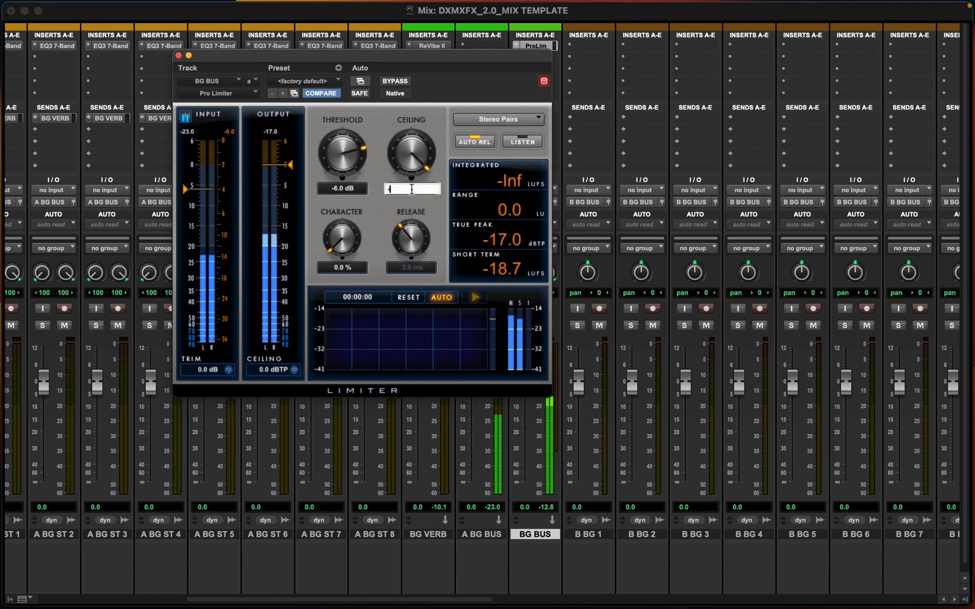
{"action": "key", "text": "Return"}
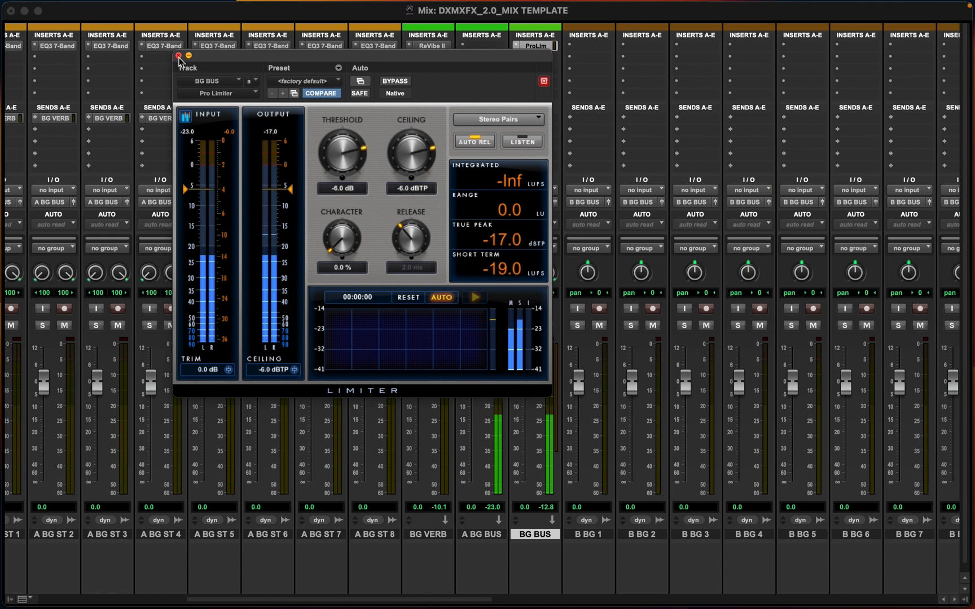
{"action": "left_click", "coordinate": [179, 56]}
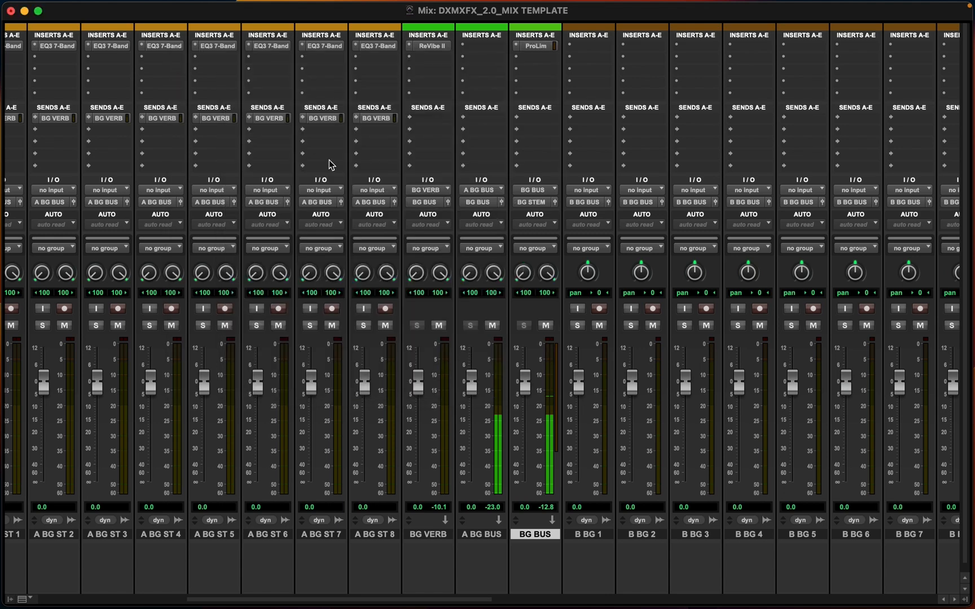
Add FabFilter Pro-Q 3 (stereo) on BG BUS's second insert
{"action": "left_click", "coordinate": [532, 59]}
{"action": "mouse_move", "coordinate": [532, 61]}
{"action": "mouse_move", "coordinate": [682, 67]}
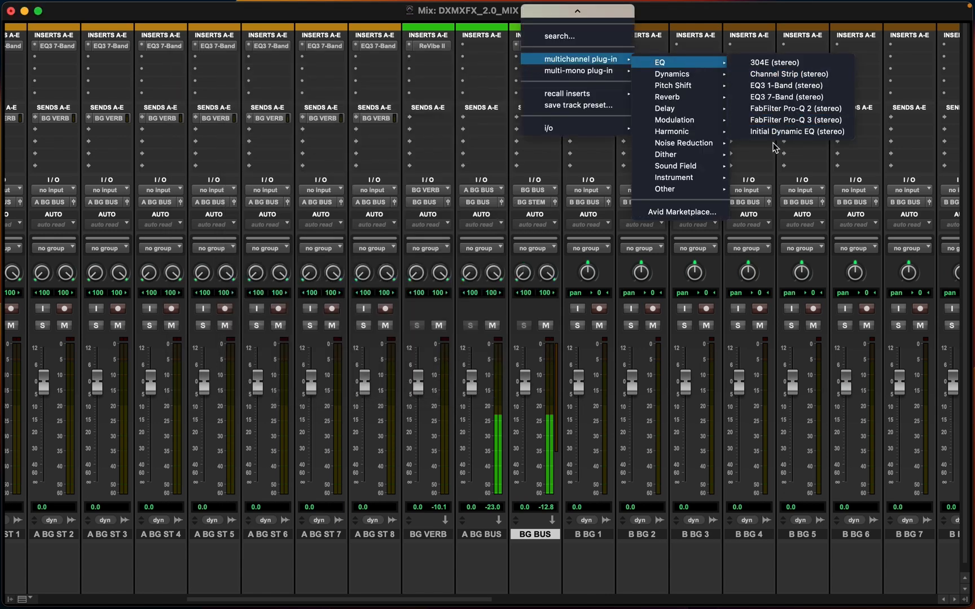
{"action": "left_click", "coordinate": [781, 120]}
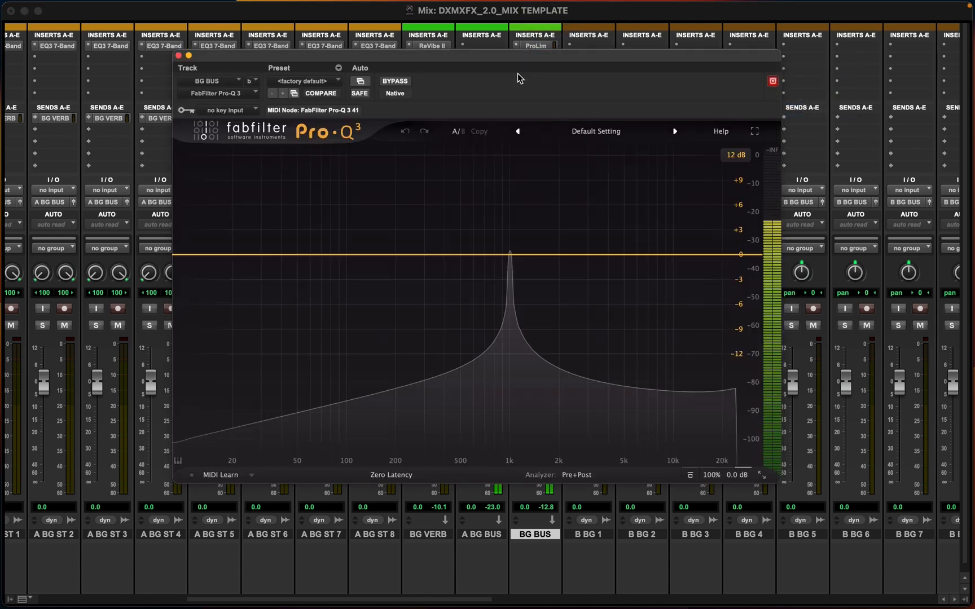
{"action": "left_click", "coordinate": [178, 55]}
Copy the Pro Limiter and Pro-Q 3 inserts from BG BUS onto the A BG BUS track
{"action": "scroll", "coordinate": [231, 240], "scroll_direction": "left", "scroll_amount": 10}
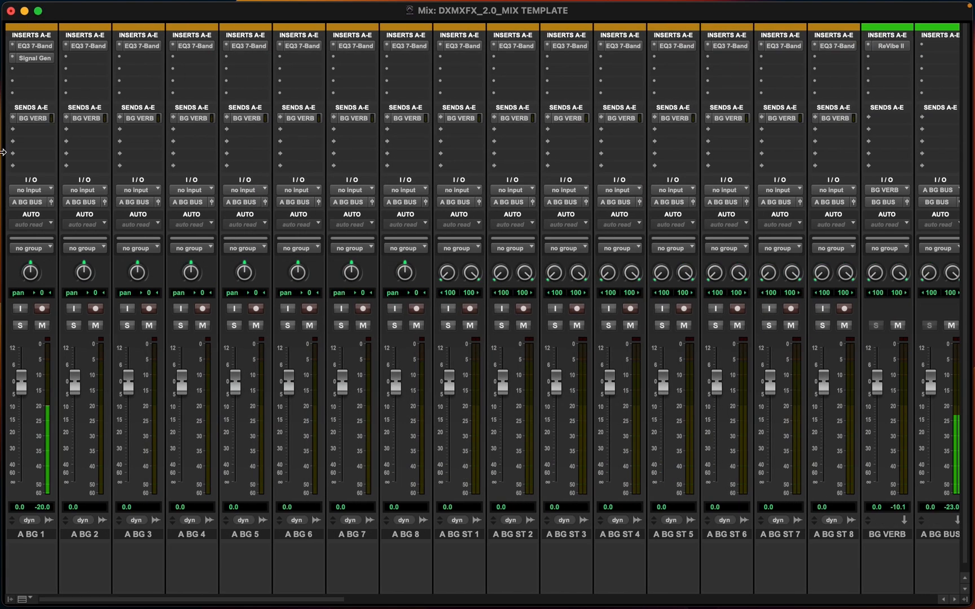
{"action": "scroll", "coordinate": [339, 231], "scroll_direction": "right", "scroll_amount": 10}
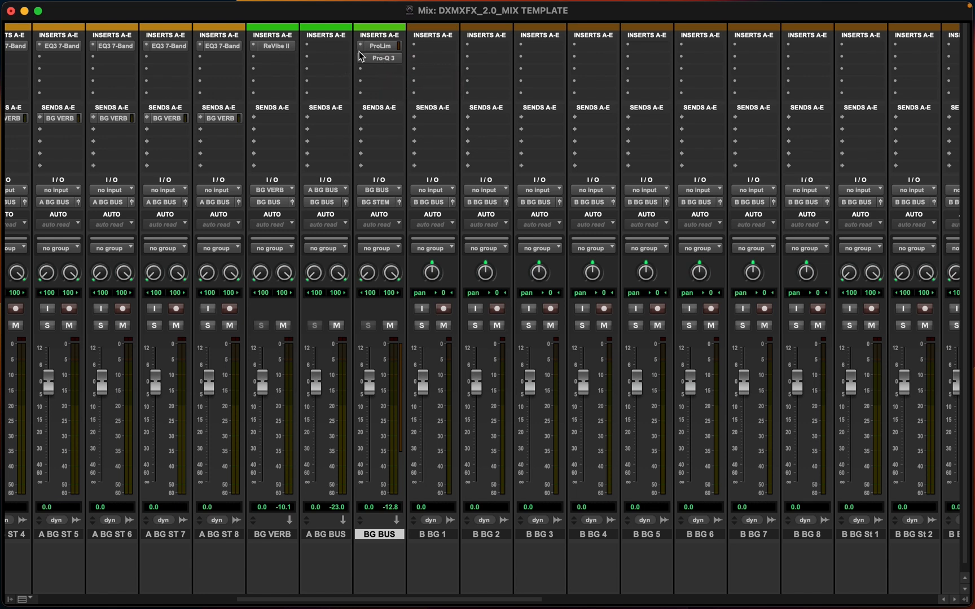
{"action": "left_click_drag", "start_coordinate": [384, 58], "coordinate": [330, 48]}
{"action": "left_click_drag", "start_coordinate": [374, 46], "coordinate": [329, 49]}
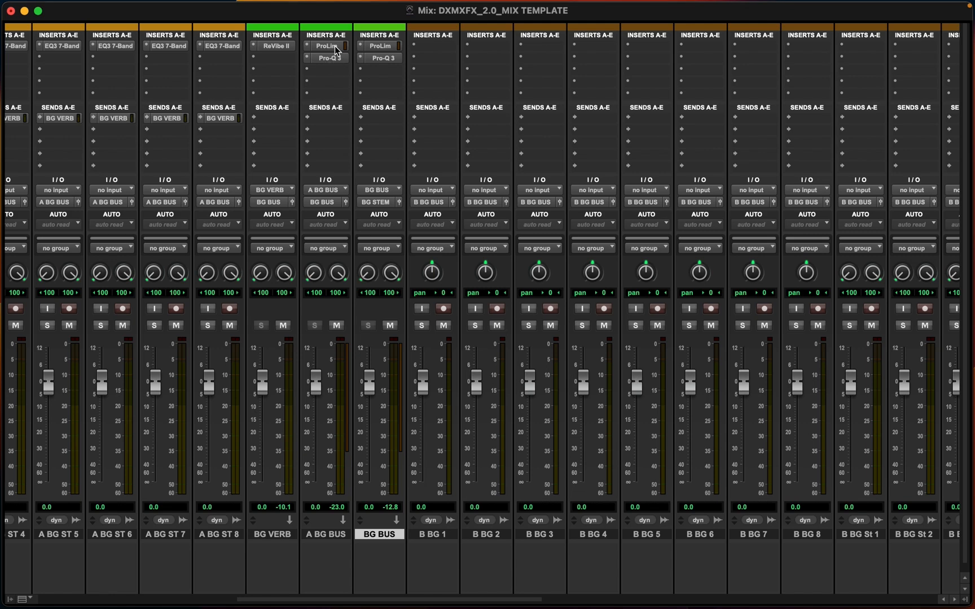
Scroll across the mixer to review the BG tracks, BG VERB, A BG BUS and BG BUS routing
{"action": "scroll", "coordinate": [321, 203], "scroll_direction": "left", "scroll_amount": 2}
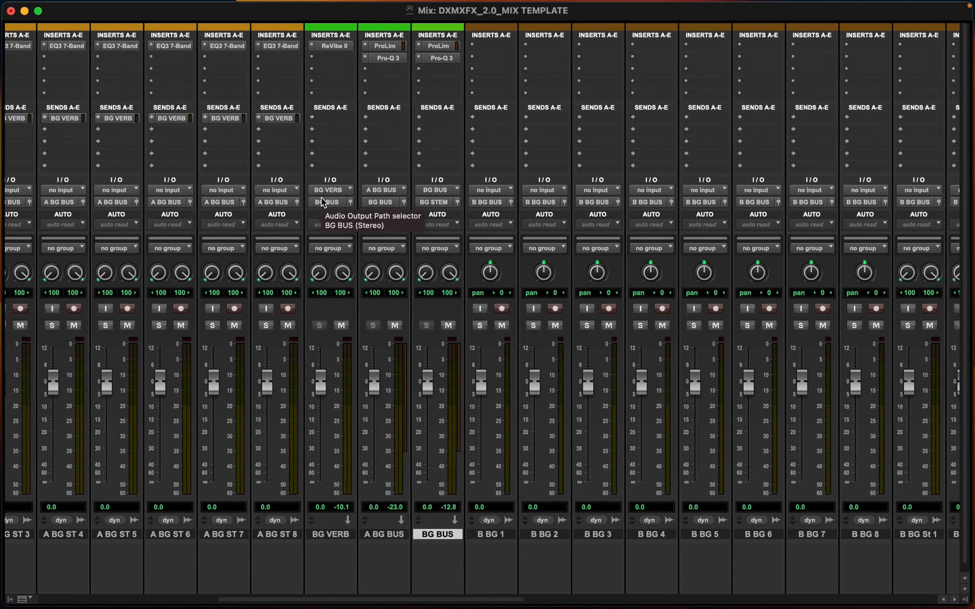
{"action": "scroll", "coordinate": [321, 203], "scroll_direction": "left", "scroll_amount": 1}
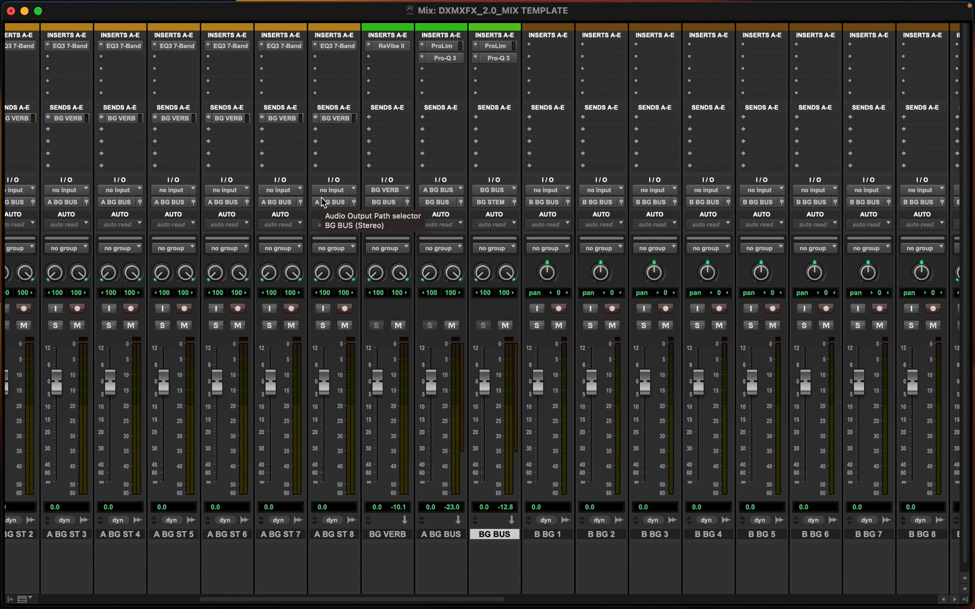
{"action": "scroll", "coordinate": [321, 209], "scroll_direction": "down", "scroll_amount": 1}
{"action": "scroll", "coordinate": [527, 302], "scroll_direction": "right", "scroll_amount": 6}
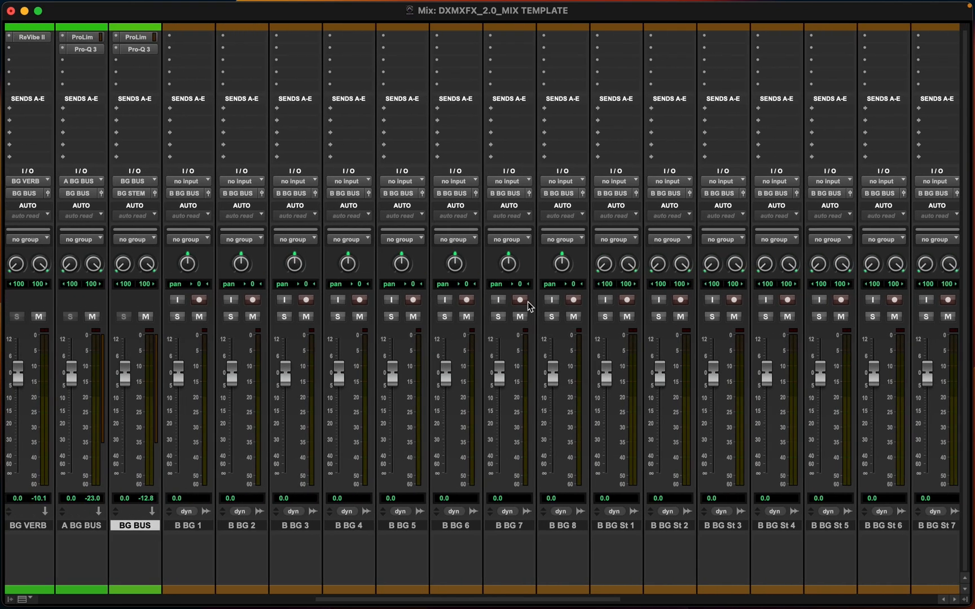
{"action": "scroll", "coordinate": [528, 302], "scroll_direction": "right", "scroll_amount": 10}
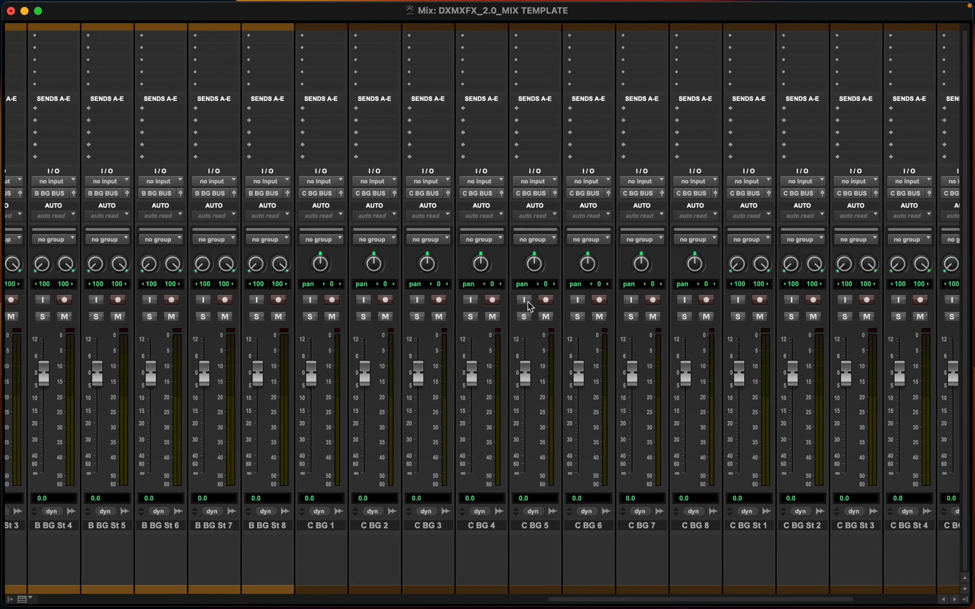
{"action": "scroll", "coordinate": [528, 302], "scroll_direction": "left", "scroll_amount": 20}
{"action": "scroll", "coordinate": [741, 543], "scroll_direction": "right", "scroll_amount": 3}
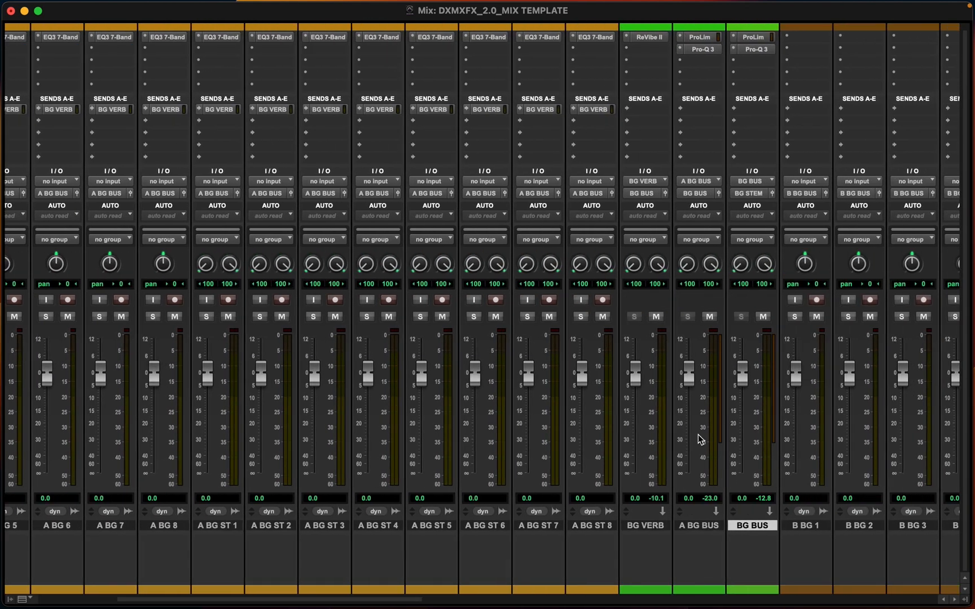
{"action": "scroll", "coordinate": [697, 434], "scroll_direction": "right", "scroll_amount": 3}
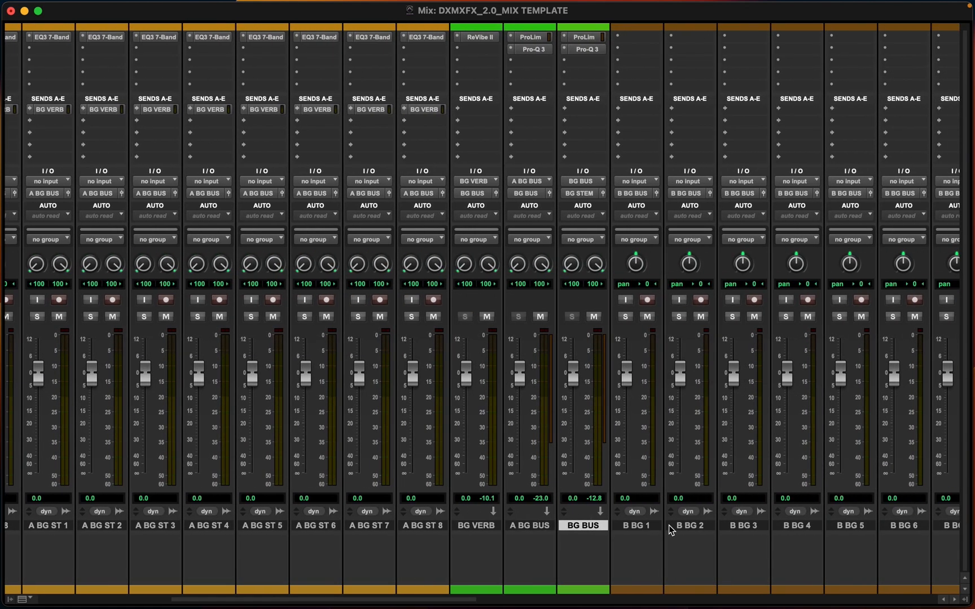
{"action": "scroll", "coordinate": [670, 529], "scroll_direction": "right", "scroll_amount": 3}
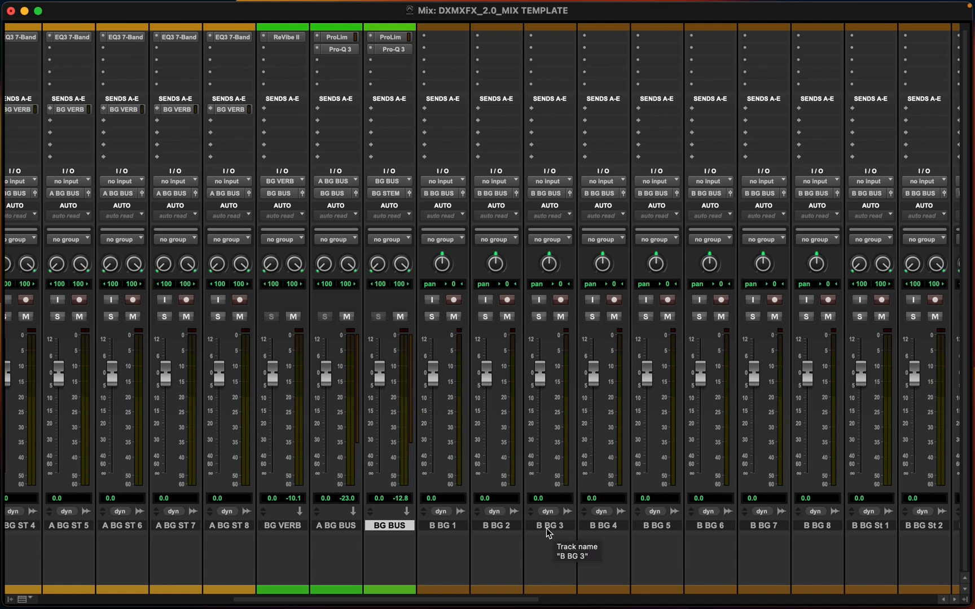
{"action": "scroll", "coordinate": [550, 531], "scroll_direction": "right", "scroll_amount": 1}
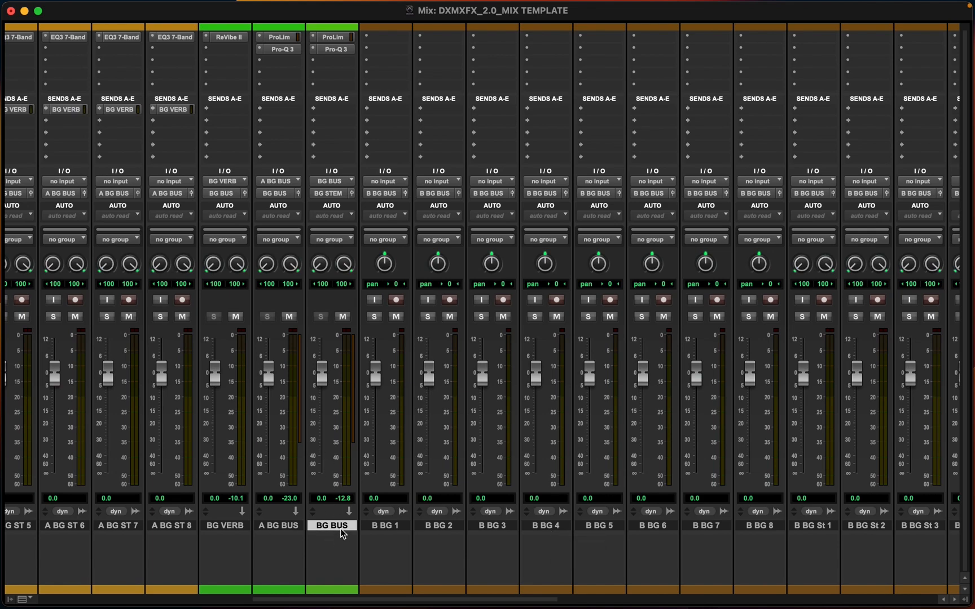
{"action": "key", "text": "super+equal"}
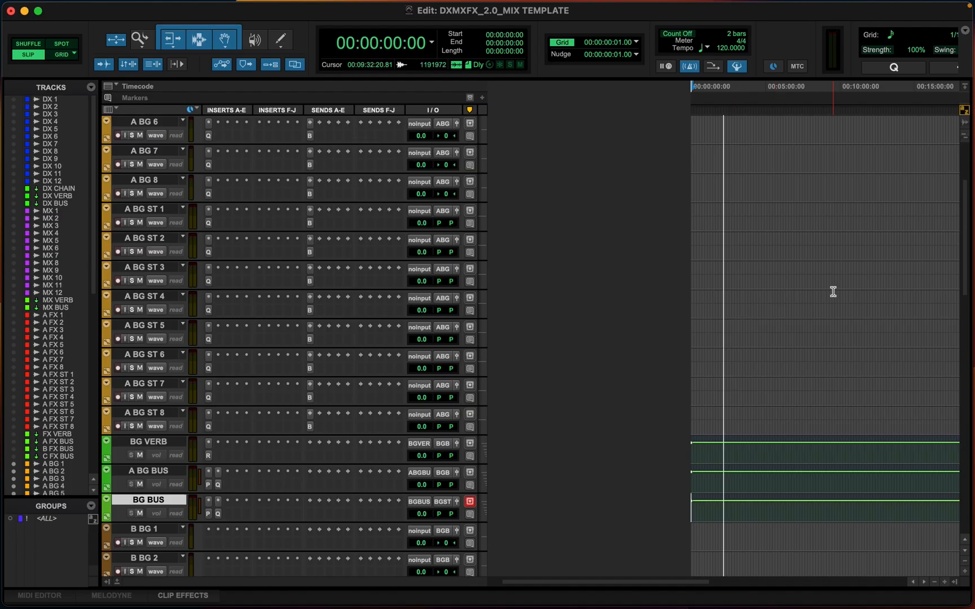
{"action": "scroll", "coordinate": [833, 291], "scroll_direction": "up", "scroll_amount": 5}
{"action": "key", "text": "KP_Enter"}
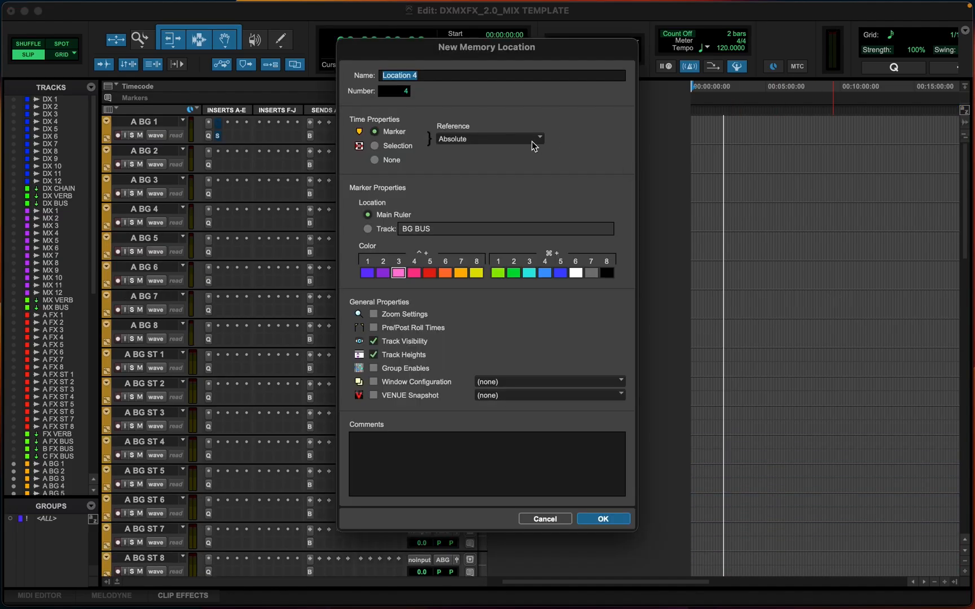
{"action": "left_click", "coordinate": [549, 520]}
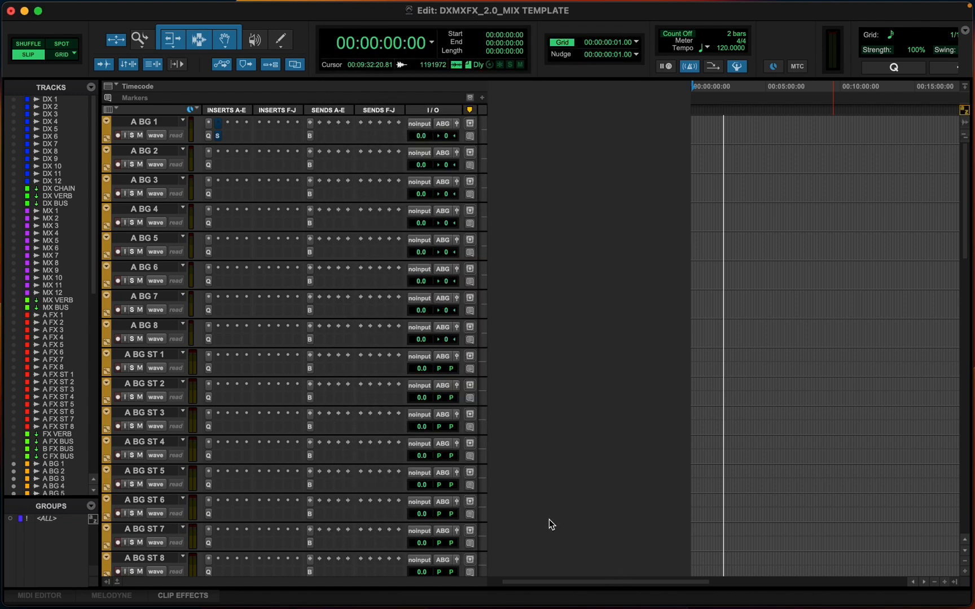
Open the Memory Locations window and add a memory location named BGs with its time property set to None
{"action": "key", "text": "super+KP_5"}
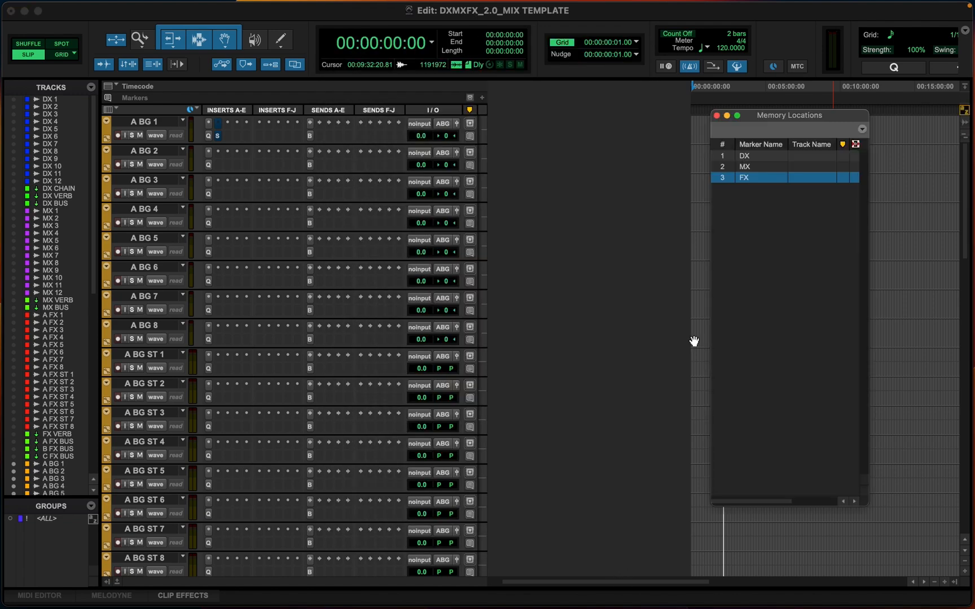
{"action": "left_click", "coordinate": [862, 129]}
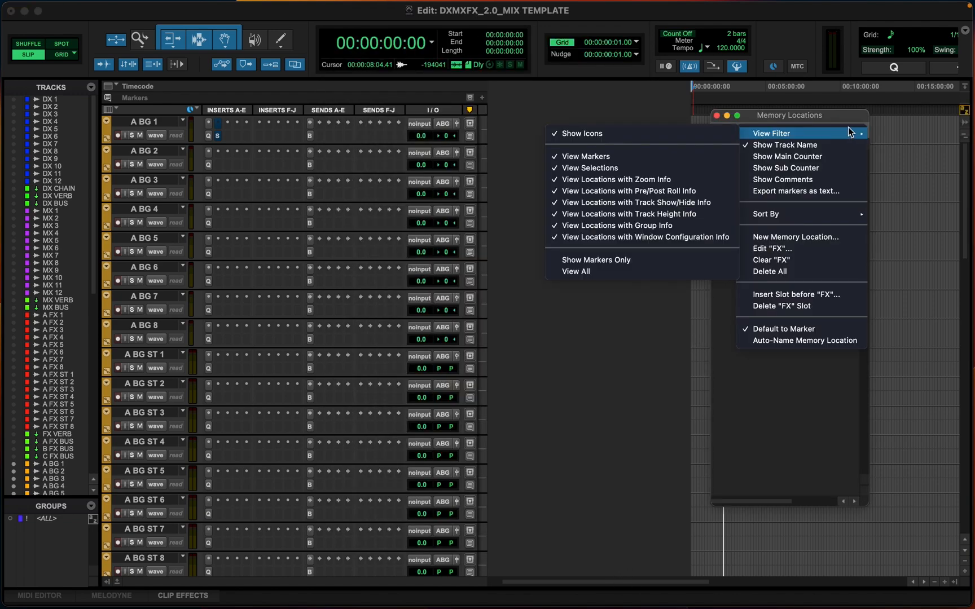
{"action": "left_click", "coordinate": [804, 115]}
{"action": "left_click", "coordinate": [862, 130]}
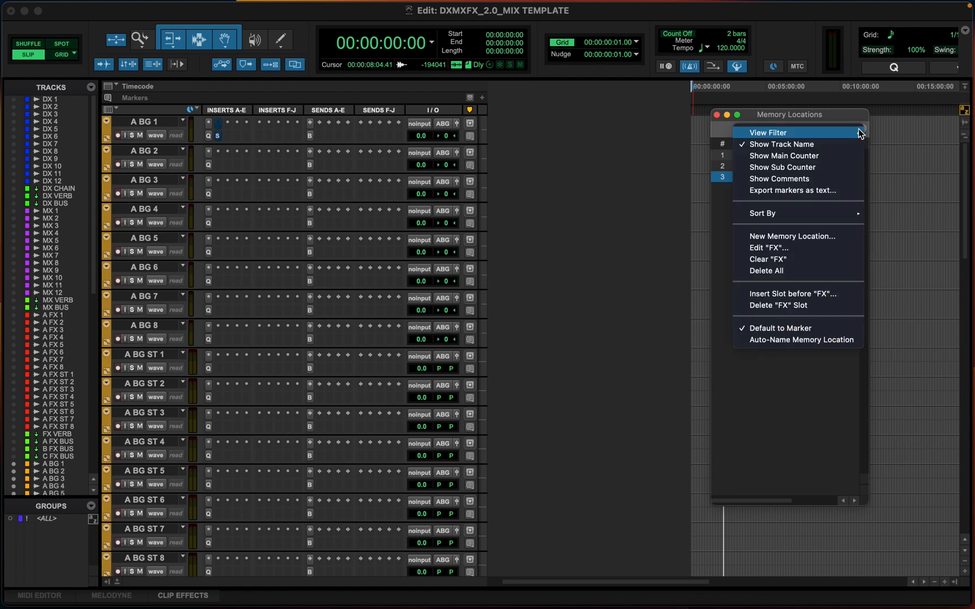
{"action": "left_click", "coordinate": [772, 113]}
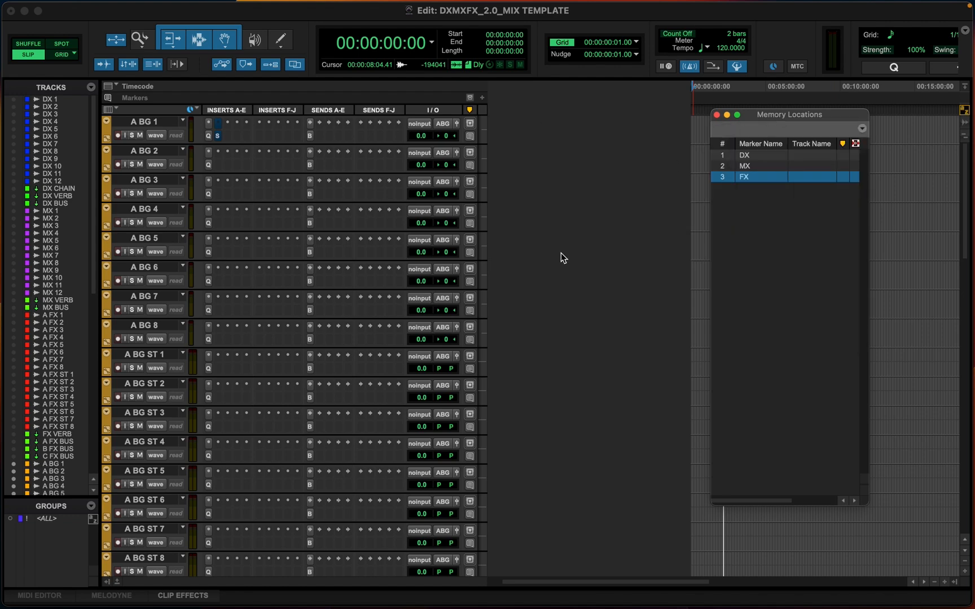
{"action": "key", "text": "KP_Enter"}
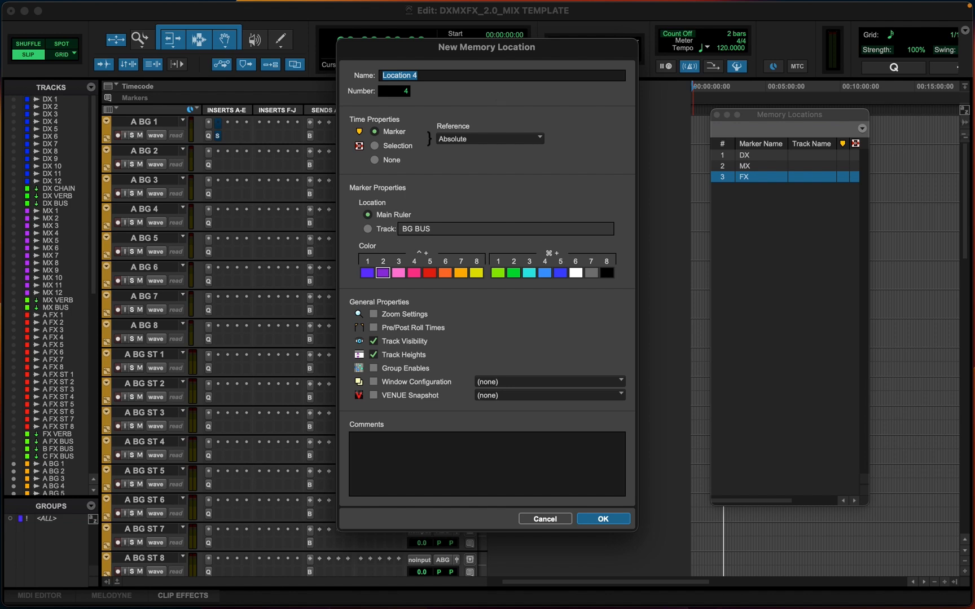
{"action": "type", "text": "BGs"}
{"action": "left_click", "coordinate": [372, 160]}
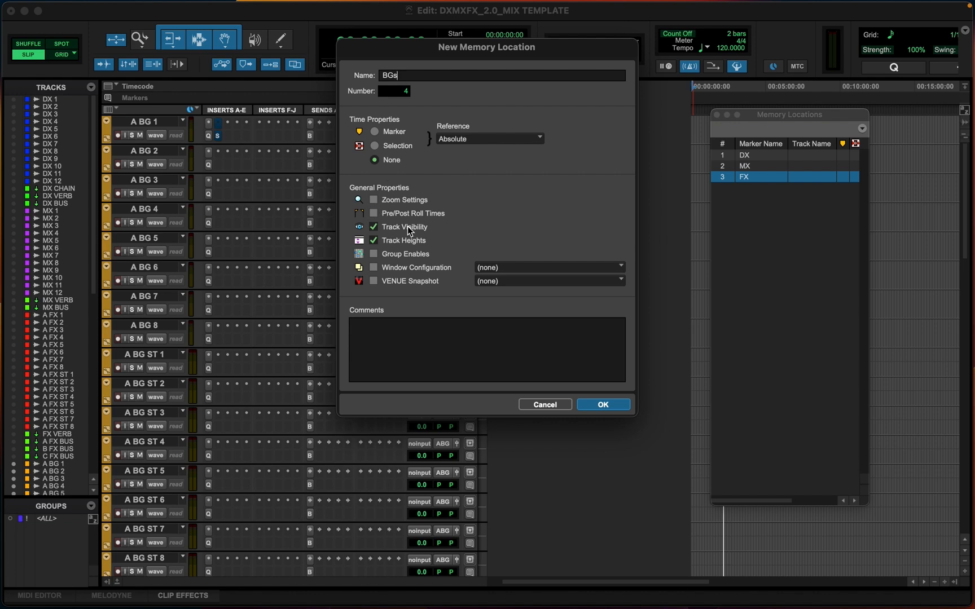
{"action": "left_click", "coordinate": [603, 404]}
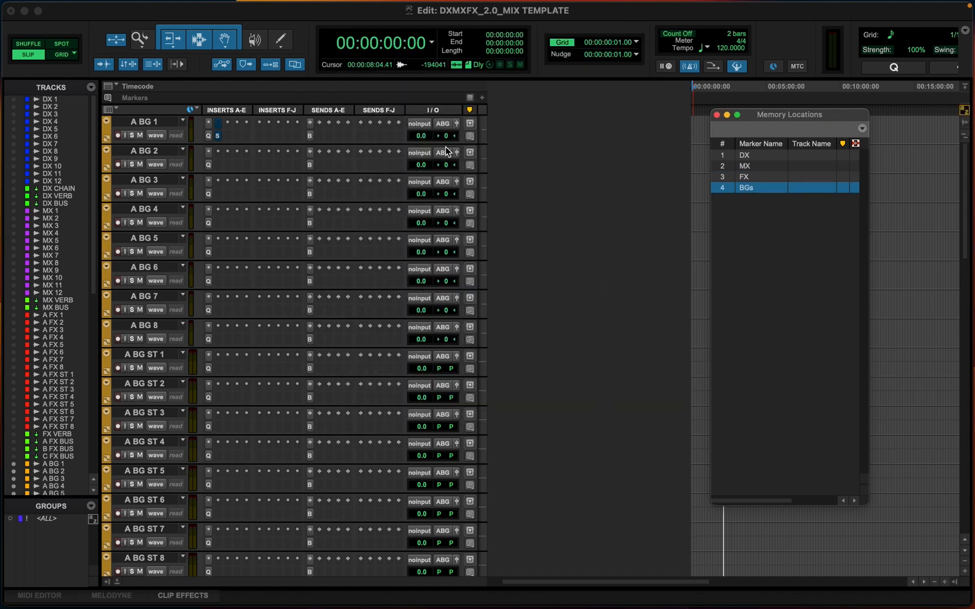
Recall the DX, MX, FX and BGs memory locations in turn to test them, and close the Memory Locations window
{"action": "left_click", "coordinate": [756, 153]}
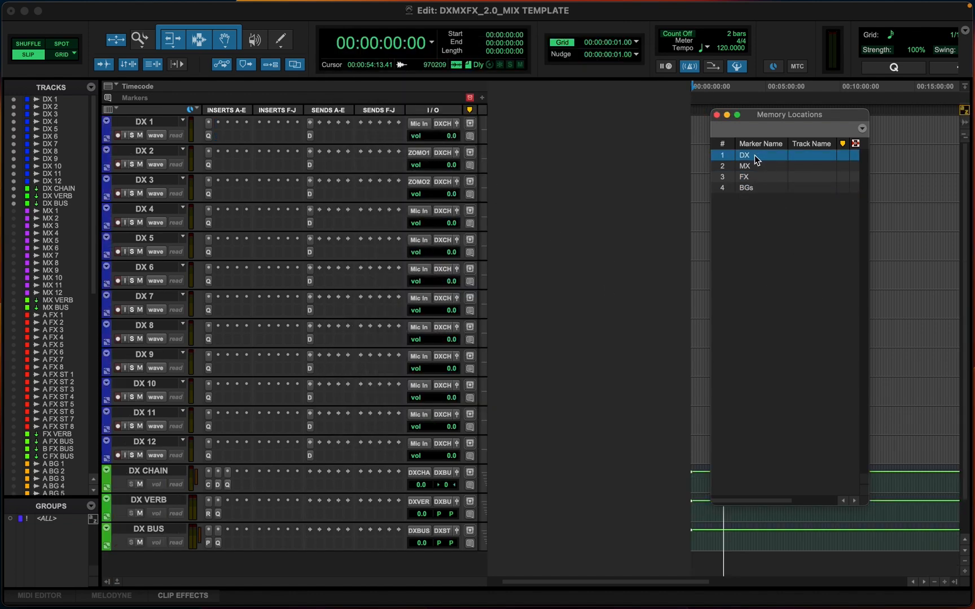
{"action": "left_click", "coordinate": [759, 165]}
{"action": "left_click", "coordinate": [755, 177]}
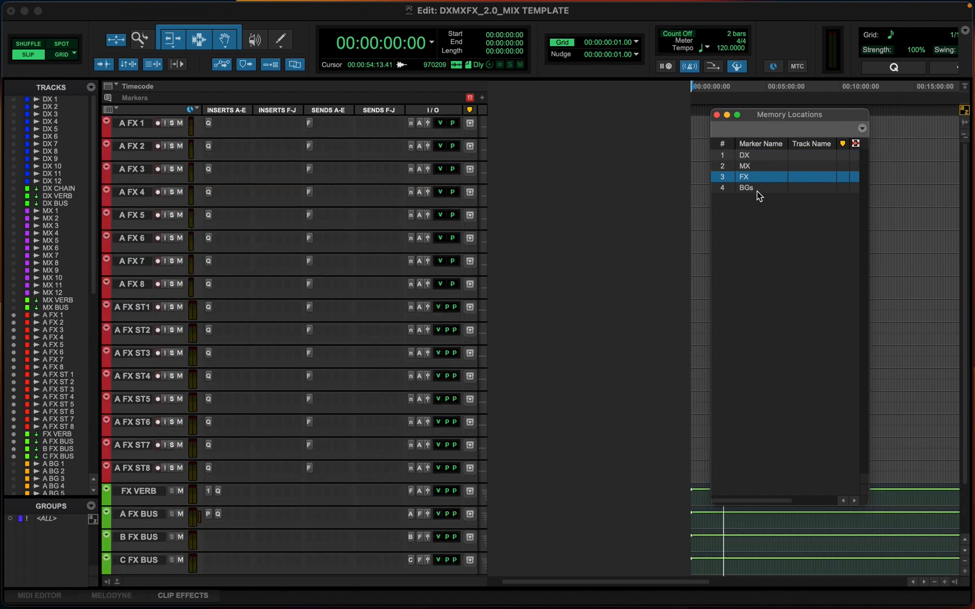
{"action": "left_click", "coordinate": [752, 188]}
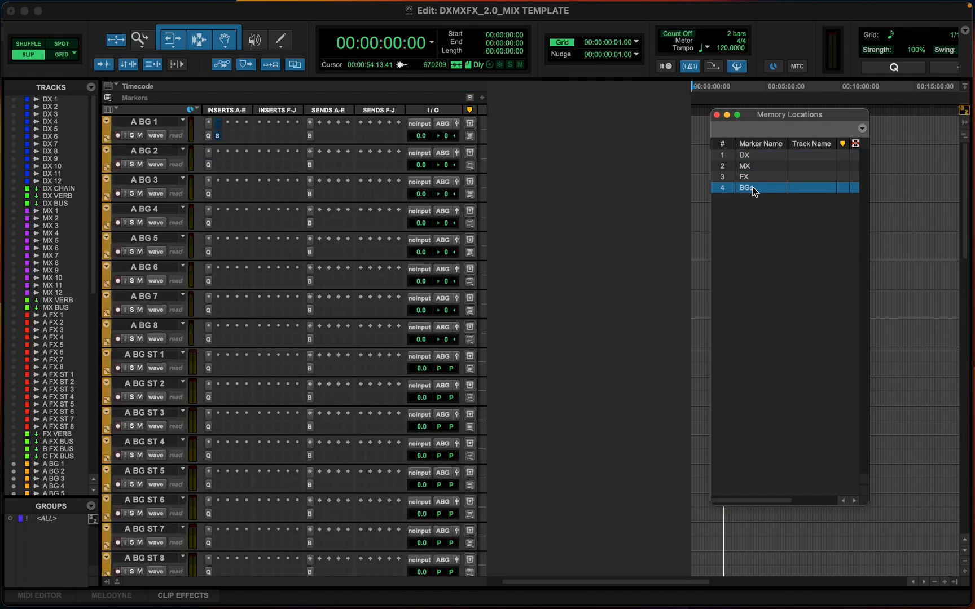
{"action": "left_click", "coordinate": [716, 115]}
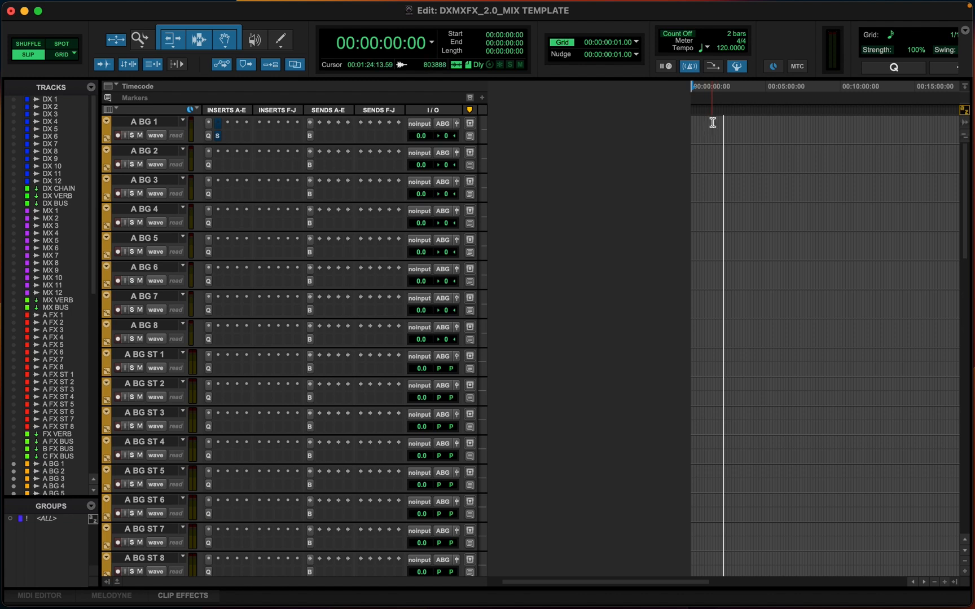
Show all tracks in the session from the track list
{"action": "scroll", "coordinate": [25, 333], "scroll_direction": "down", "scroll_amount": 10}
{"action": "scroll", "coordinate": [25, 333], "scroll_direction": "up", "scroll_amount": 4}
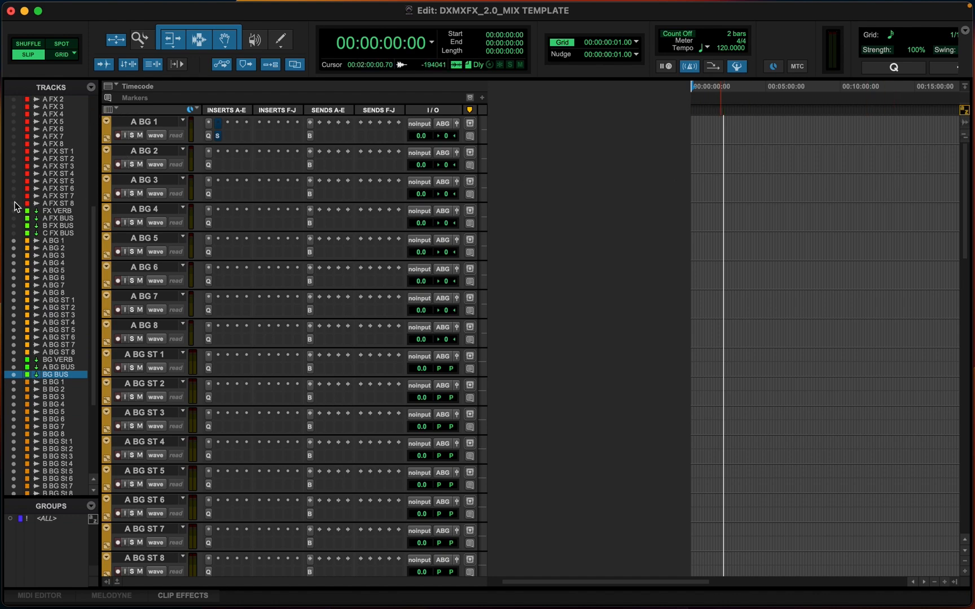
{"action": "scroll", "coordinate": [56, 195], "scroll_direction": "up", "scroll_amount": 7}
{"action": "left_click", "coordinate": [93, 89]}
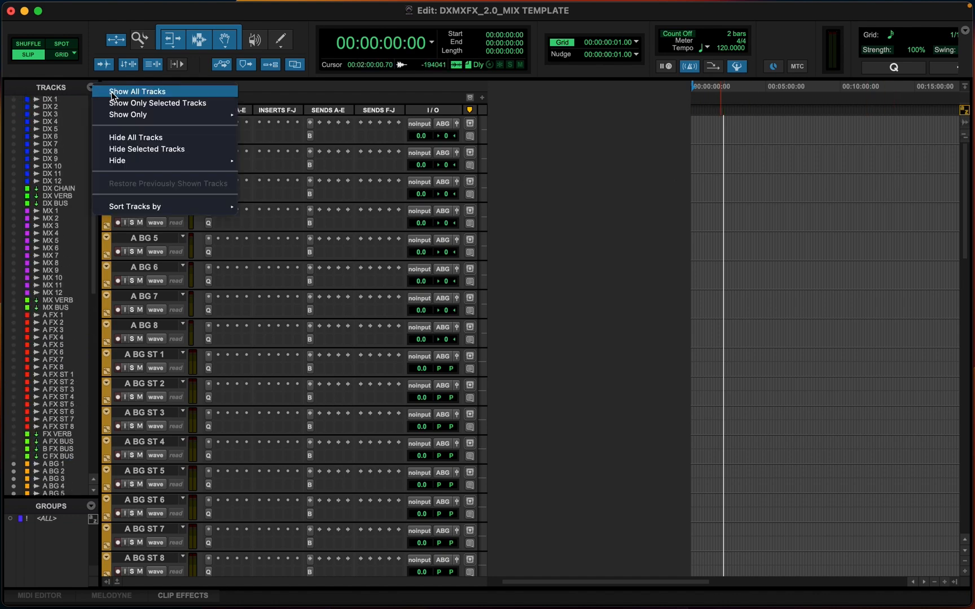
{"action": "left_click", "coordinate": [112, 93]}
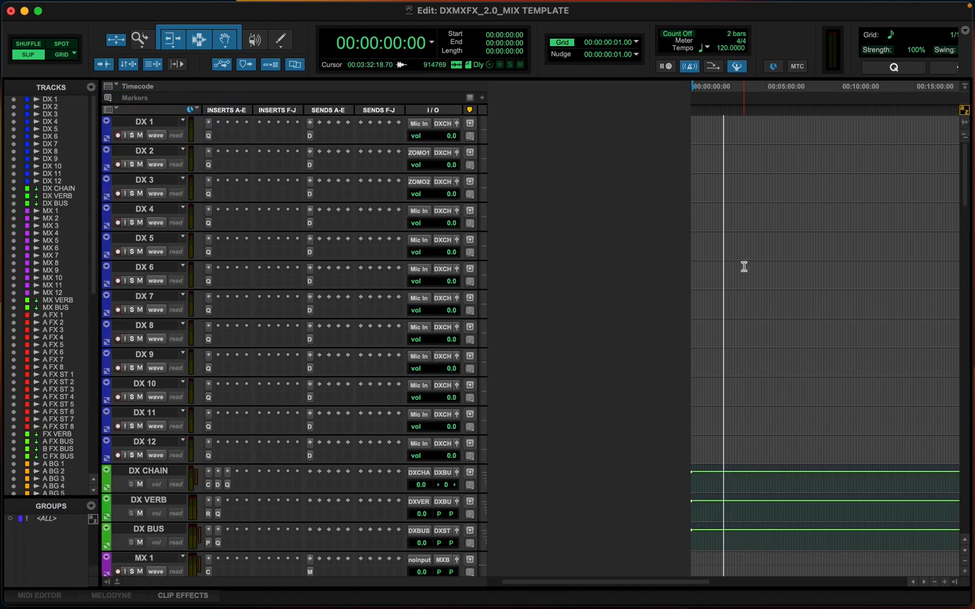
Scroll through the Edit window to review all tracks from the DX tracks down to the BG busses
{"action": "scroll", "coordinate": [743, 266], "scroll_direction": "down", "scroll_amount": 3}
{"action": "scroll", "coordinate": [744, 266], "scroll_direction": "down", "scroll_amount": 3}
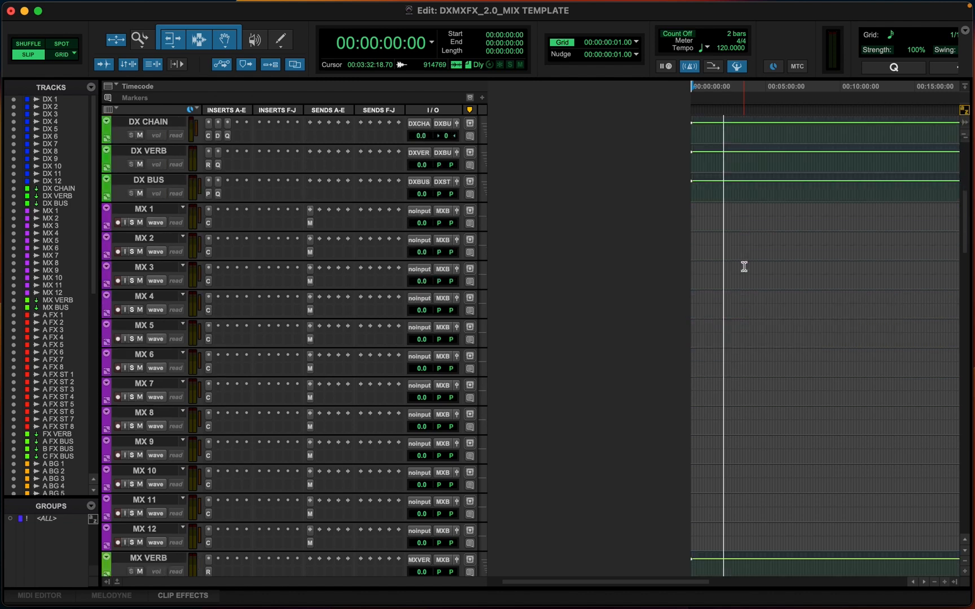
{"action": "scroll", "coordinate": [744, 266], "scroll_direction": "down", "scroll_amount": 6}
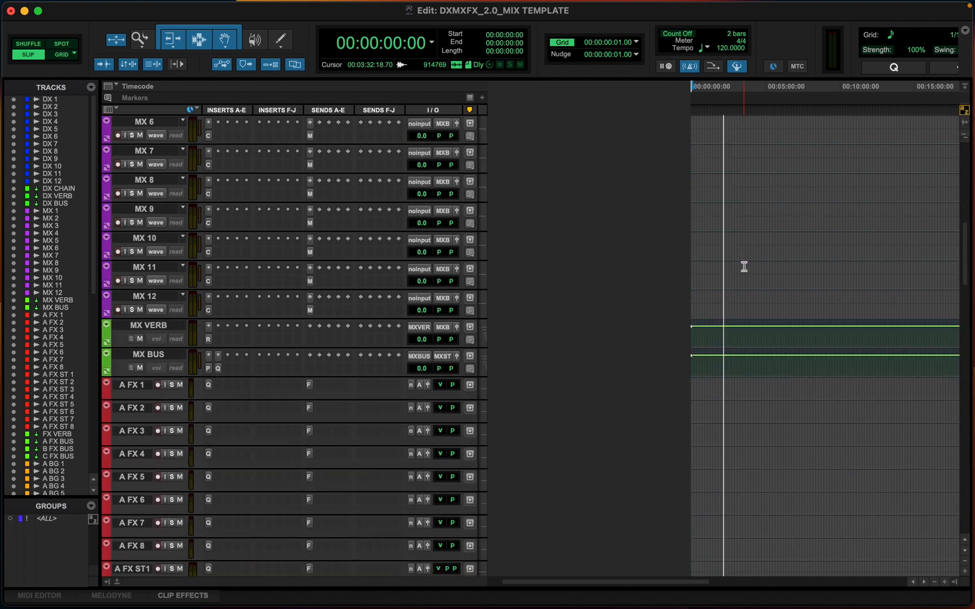
{"action": "scroll", "coordinate": [743, 267], "scroll_direction": "down", "scroll_amount": 1}
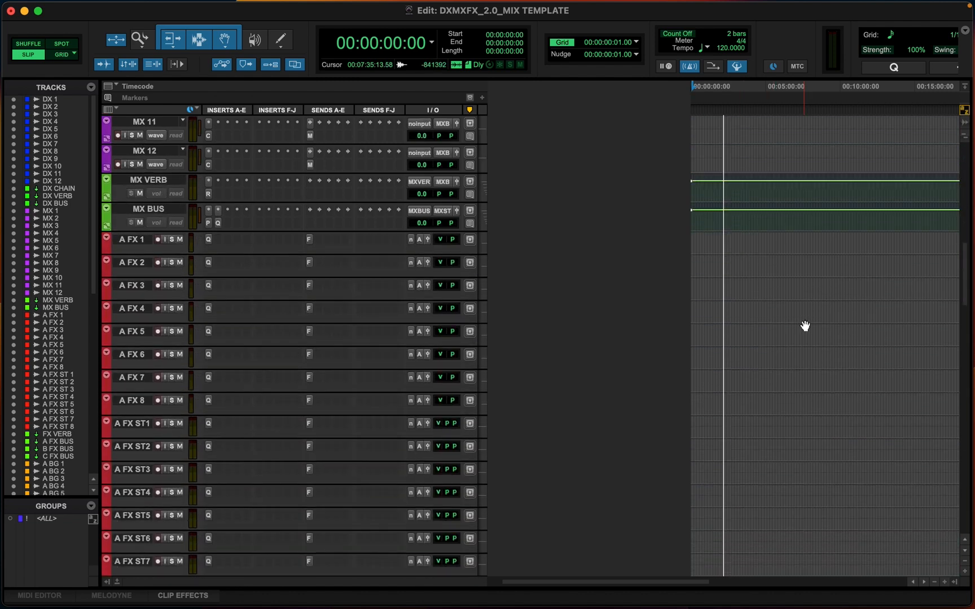
{"action": "scroll", "coordinate": [803, 327], "scroll_direction": "down", "scroll_amount": 4}
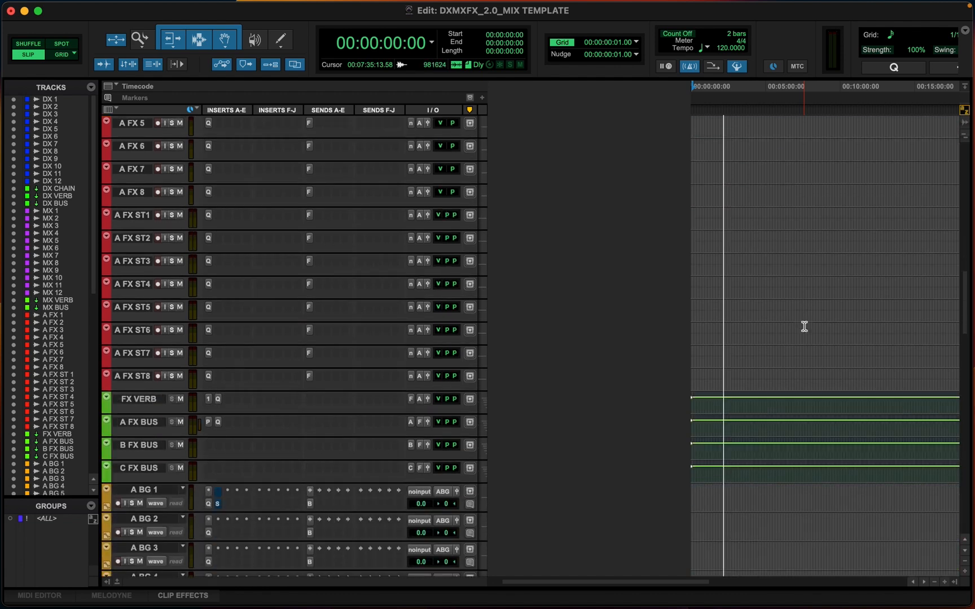
{"action": "scroll", "coordinate": [803, 339], "scroll_direction": "down", "scroll_amount": 3}
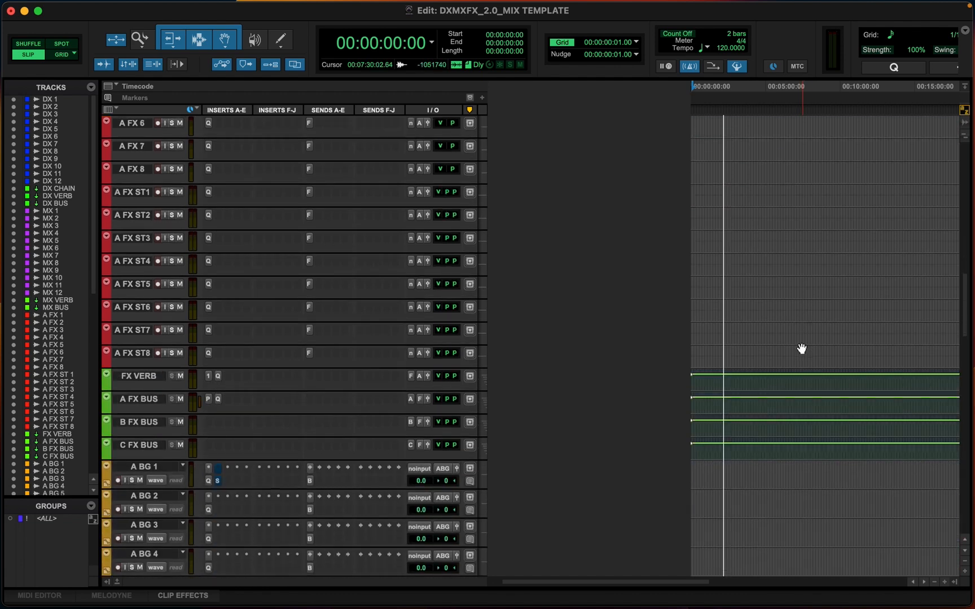
{"action": "scroll", "coordinate": [800, 347], "scroll_direction": "down", "scroll_amount": 1}
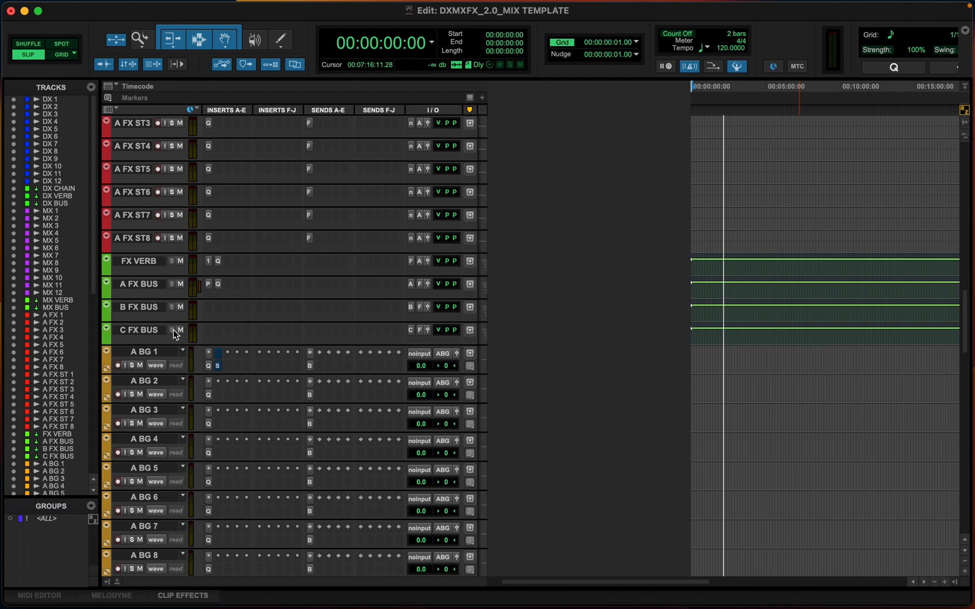
{"action": "scroll", "coordinate": [733, 395], "scroll_direction": "down", "scroll_amount": 4}
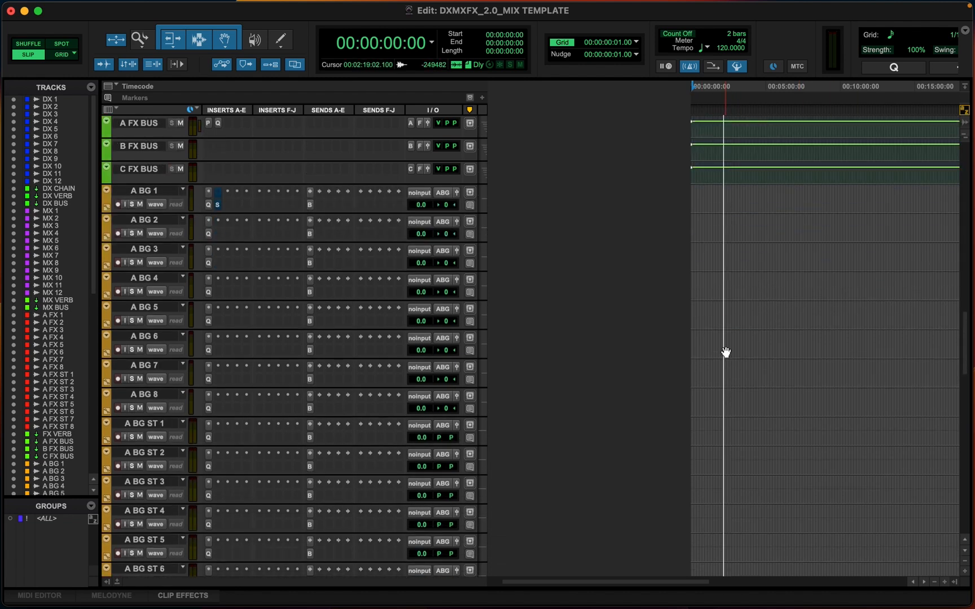
{"action": "scroll", "coordinate": [747, 273], "scroll_direction": "down", "scroll_amount": 4}
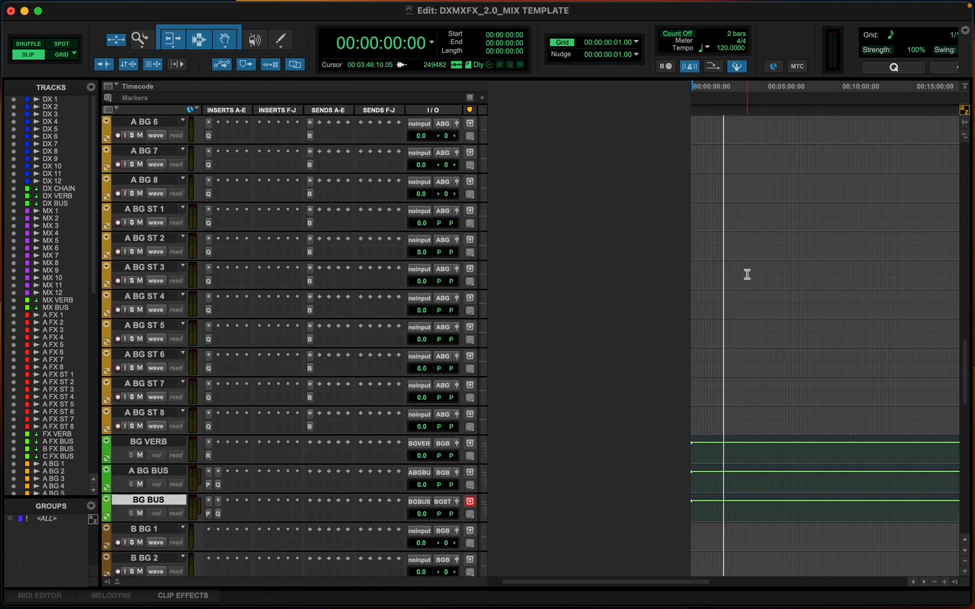
{"action": "scroll", "coordinate": [747, 274], "scroll_direction": "up", "scroll_amount": 3}
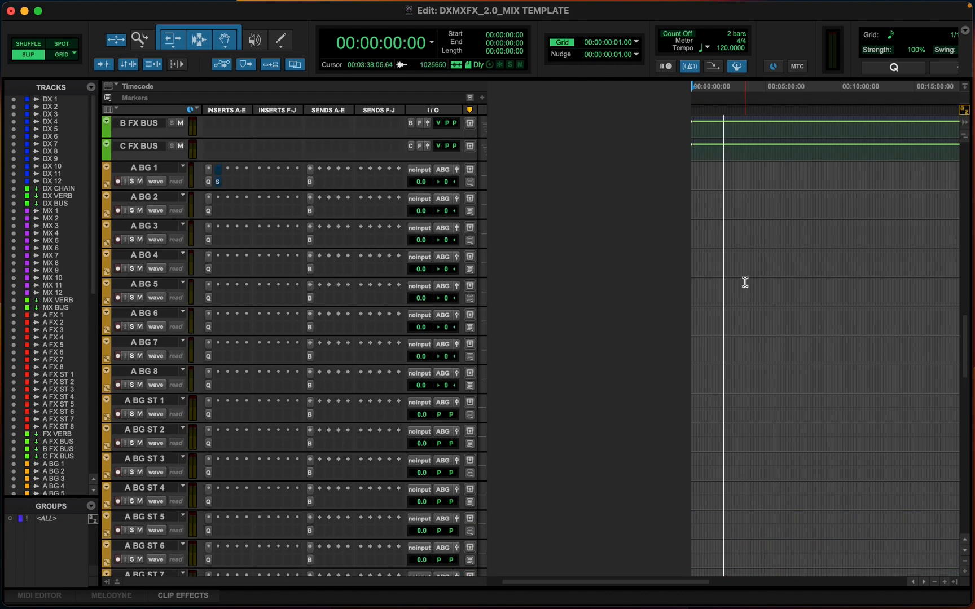
{"action": "scroll", "coordinate": [744, 282], "scroll_direction": "down", "scroll_amount": 2}
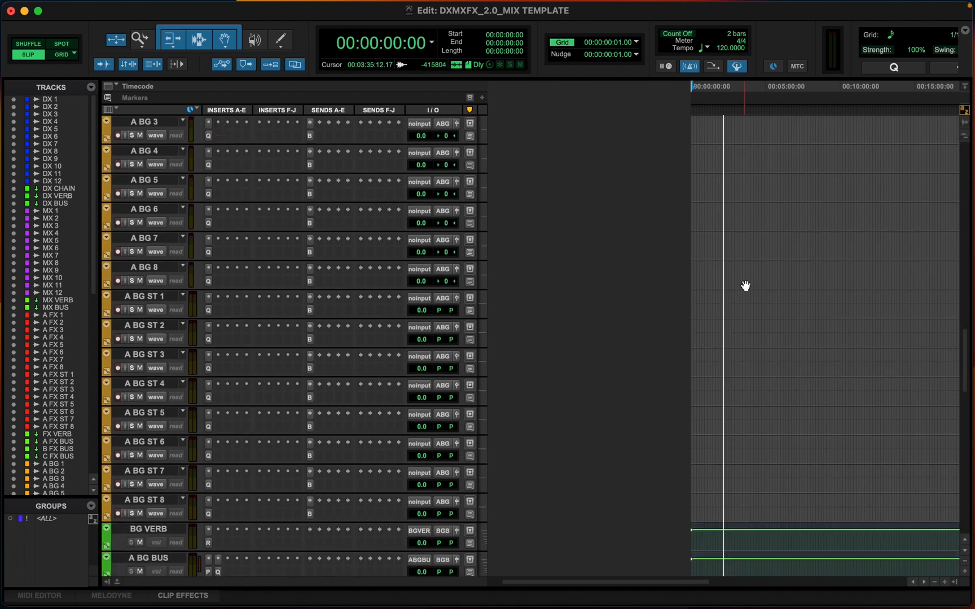
Review the BG tracks and busses across the Edit and Mix windows
{"action": "scroll", "coordinate": [745, 286], "scroll_direction": "down", "scroll_amount": 8}
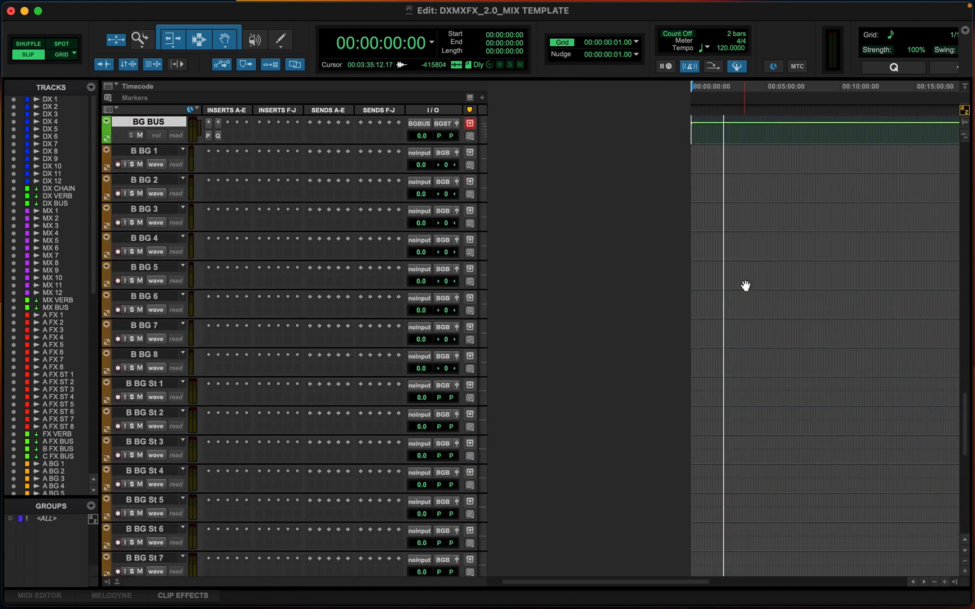
{"action": "scroll", "coordinate": [745, 286], "scroll_direction": "down", "scroll_amount": 10}
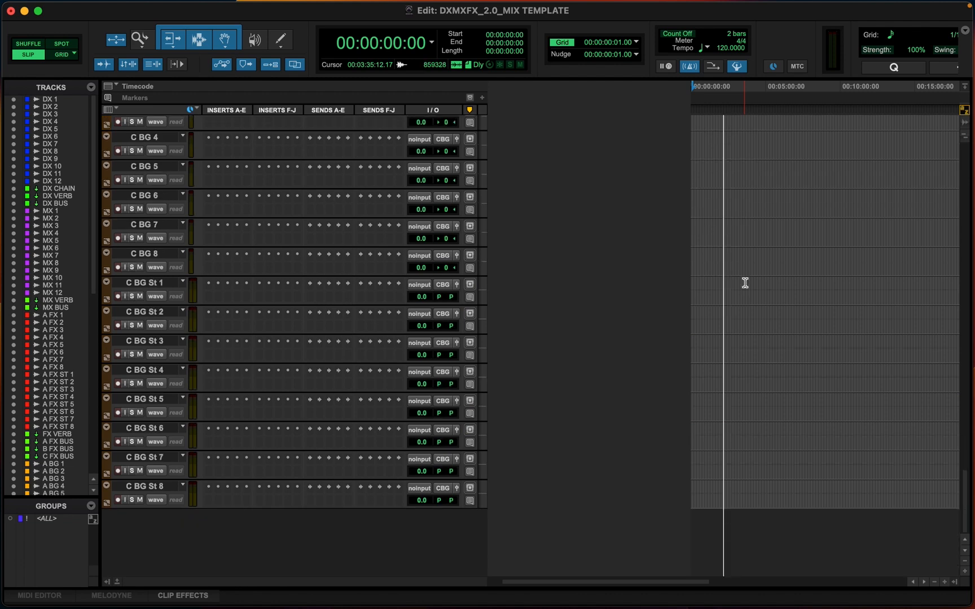
{"action": "scroll", "coordinate": [745, 282], "scroll_direction": "up", "scroll_amount": 12}
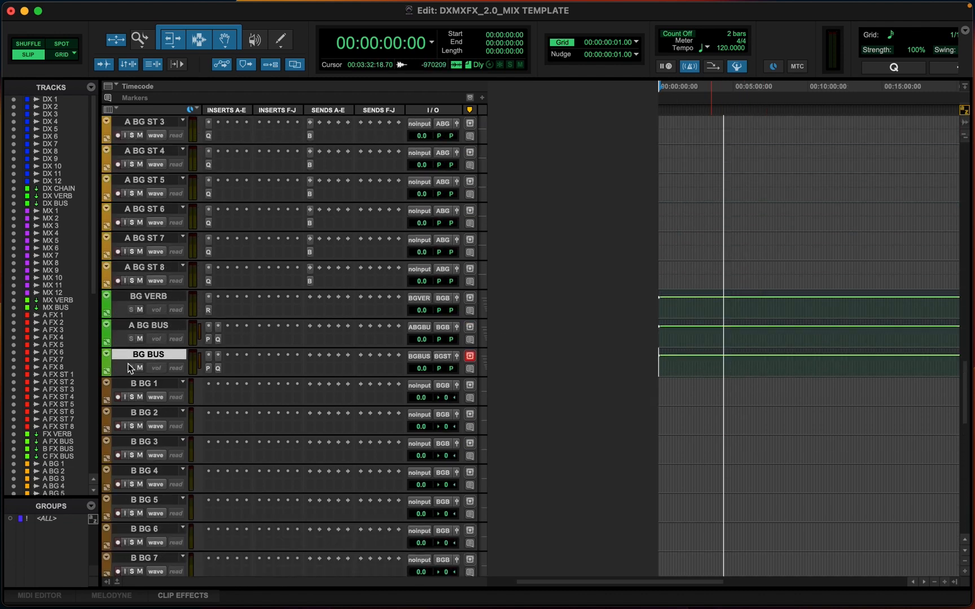
{"action": "scroll", "coordinate": [687, 420], "scroll_direction": "down", "scroll_amount": 10}
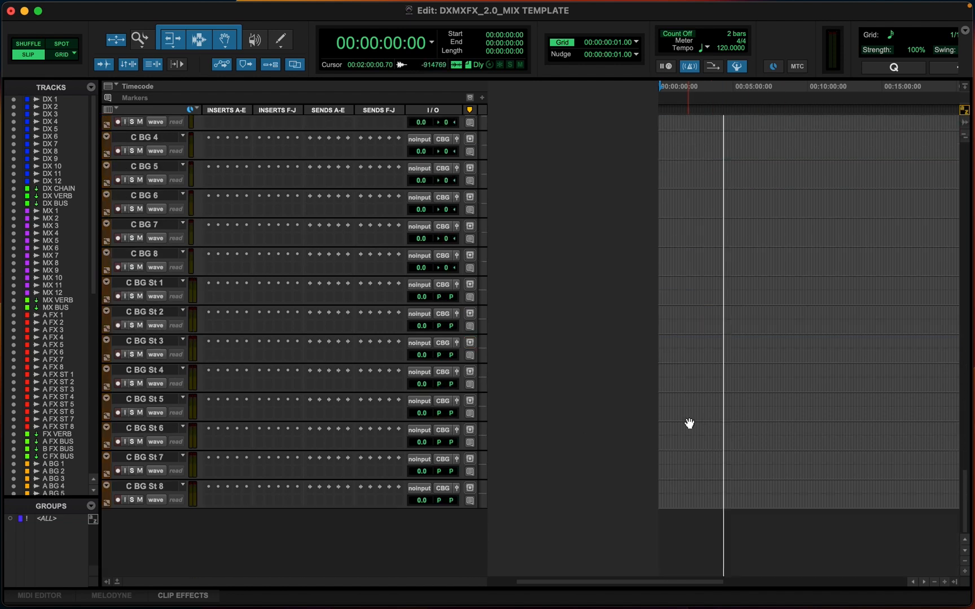
{"action": "key", "text": "super+equal"}
{"action": "scroll", "coordinate": [690, 423], "scroll_direction": "right", "scroll_amount": 15}
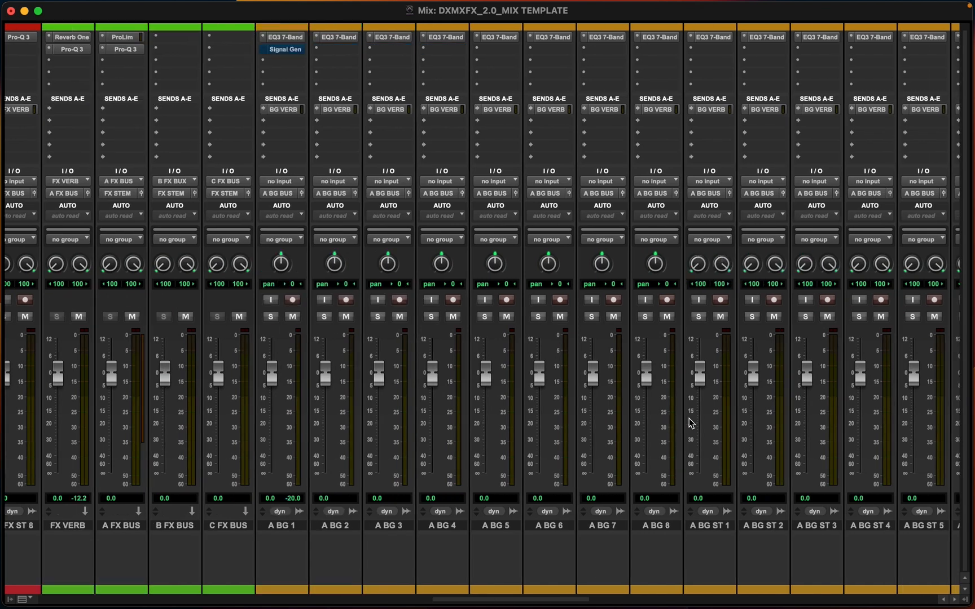
{"action": "scroll", "coordinate": [689, 423], "scroll_direction": "right", "scroll_amount": 15}
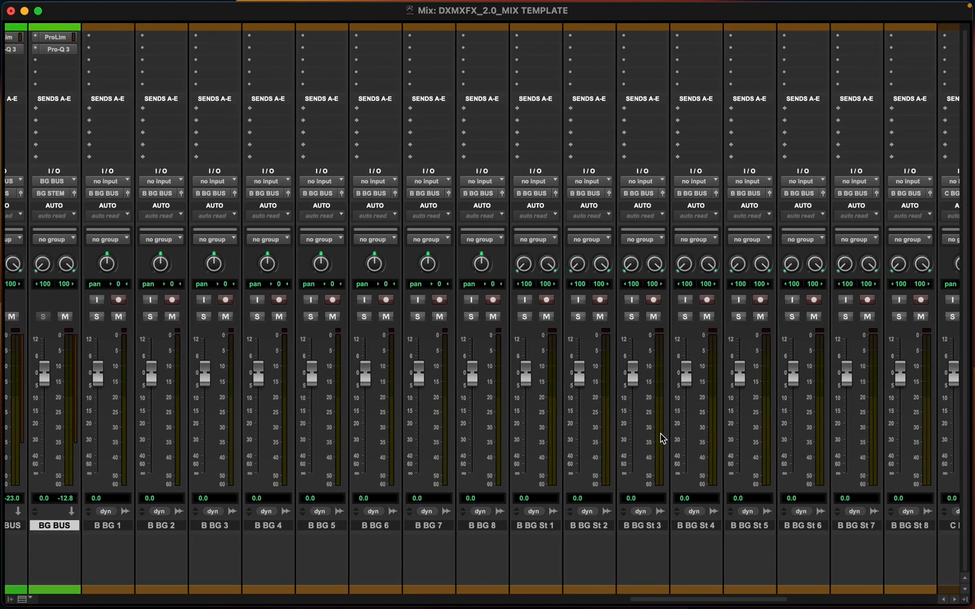
{"action": "scroll", "coordinate": [660, 433], "scroll_direction": "right", "scroll_amount": 6}
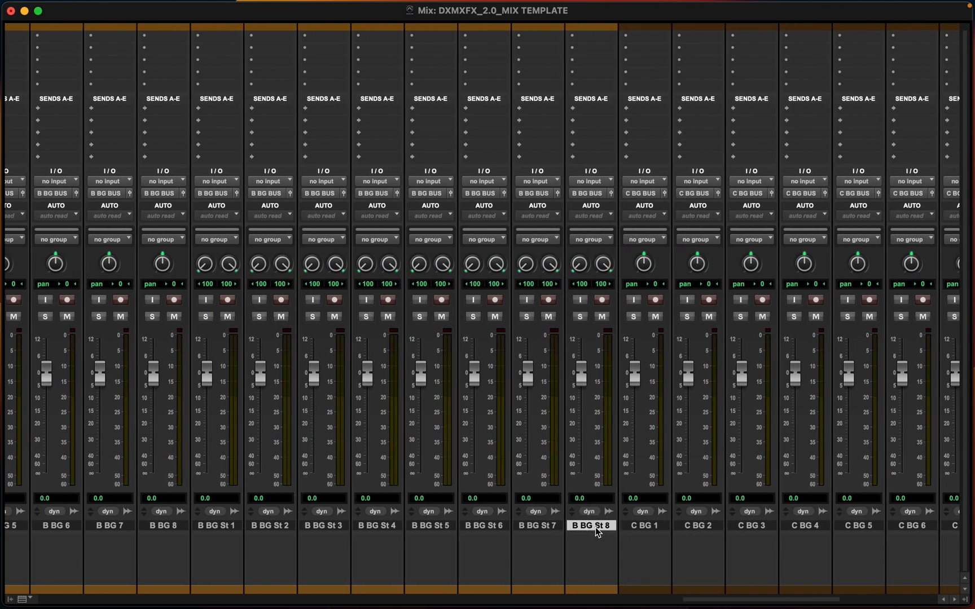
Create a new stereo aux input track named B BG after B BG St 8 and color it green
{"action": "key", "text": "super+shift+n"}
{"action": "key", "text": "super+Right"}
{"action": "key", "text": "super+Down"}
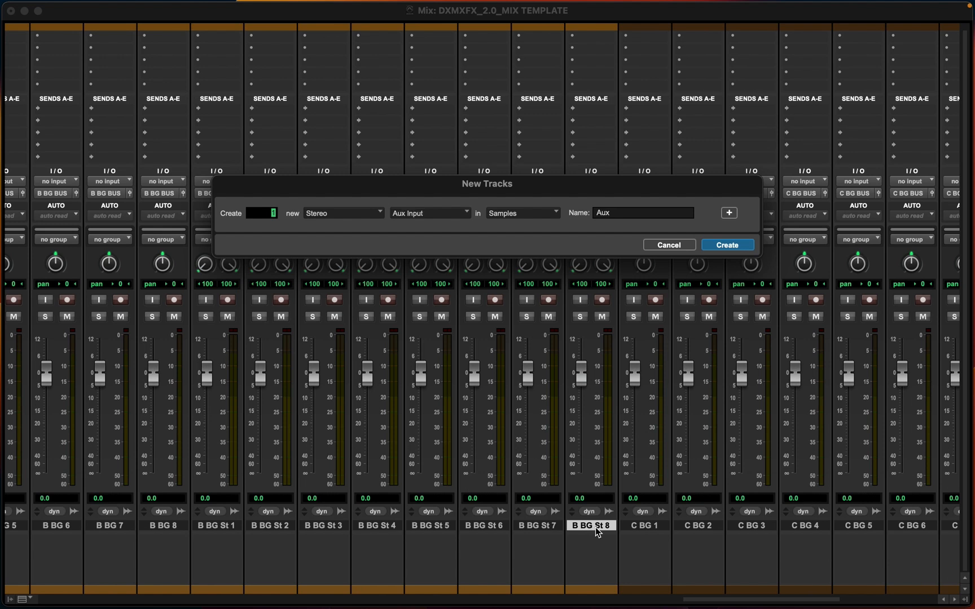
{"action": "key", "text": "Tab"}
{"action": "type", "text": "BG BG"}
{"action": "key", "text": "Return"}
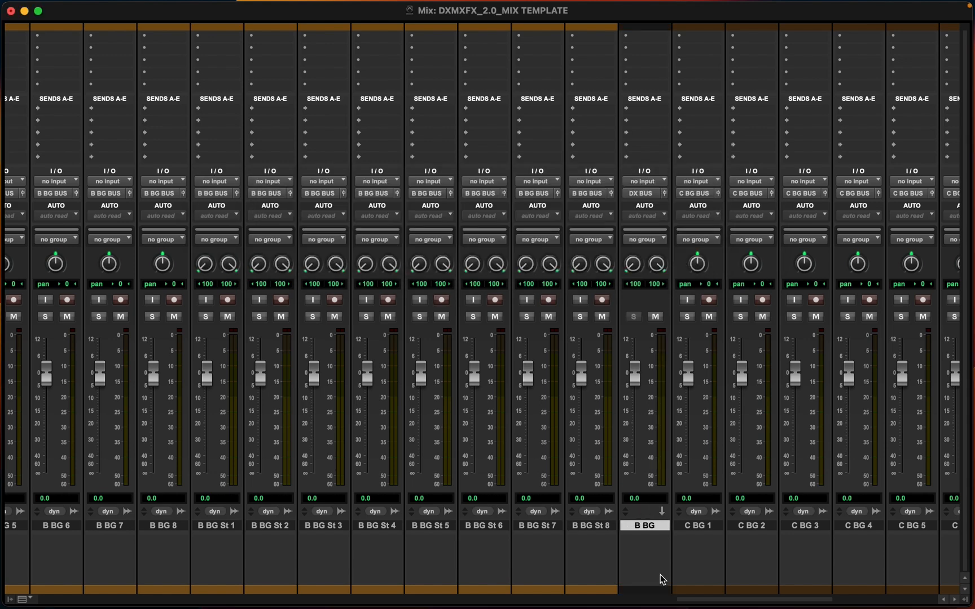
{"action": "double_click", "coordinate": [646, 590]}
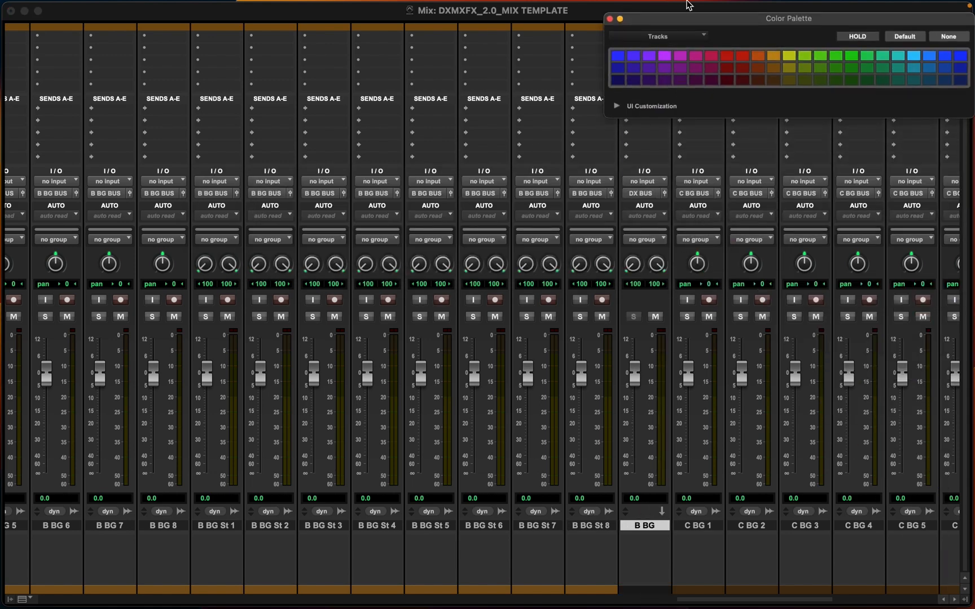
{"action": "left_click", "coordinate": [835, 67]}
Create a stereo aux input track named C BG BUS after C BG St 8 and color it green
{"action": "scroll", "coordinate": [699, 491], "scroll_direction": "right", "scroll_amount": 10}
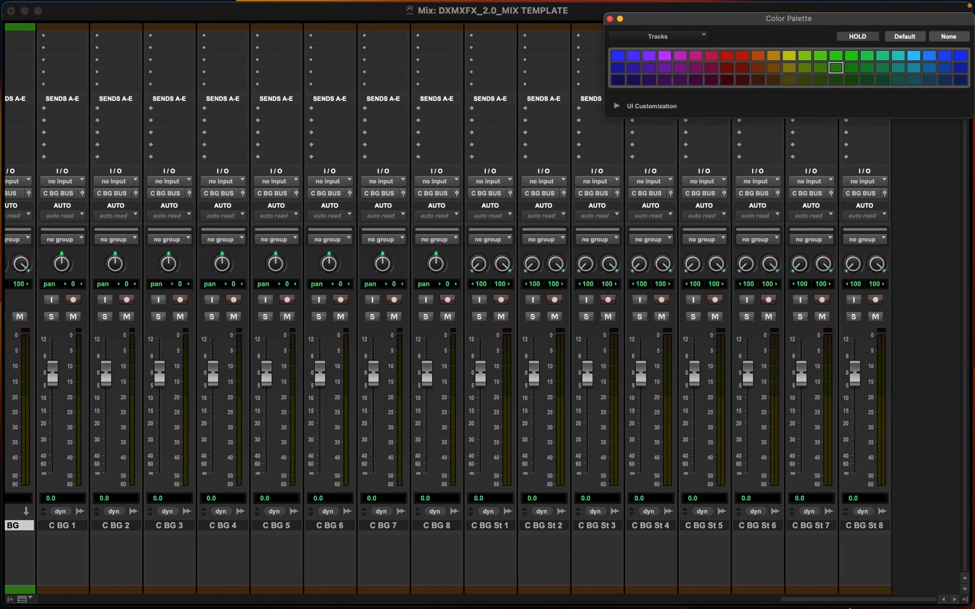
{"action": "scroll", "coordinate": [864, 576], "scroll_direction": "left", "scroll_amount": 1}
{"action": "left_click", "coordinate": [877, 591]}
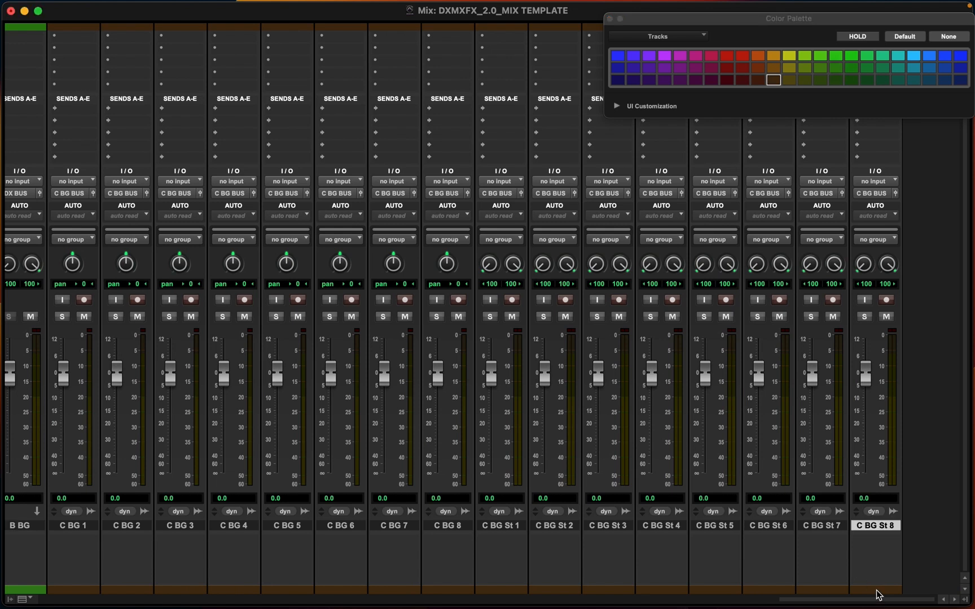
{"action": "key", "text": "super+shift+n"}
{"action": "key", "text": "super+Down"}
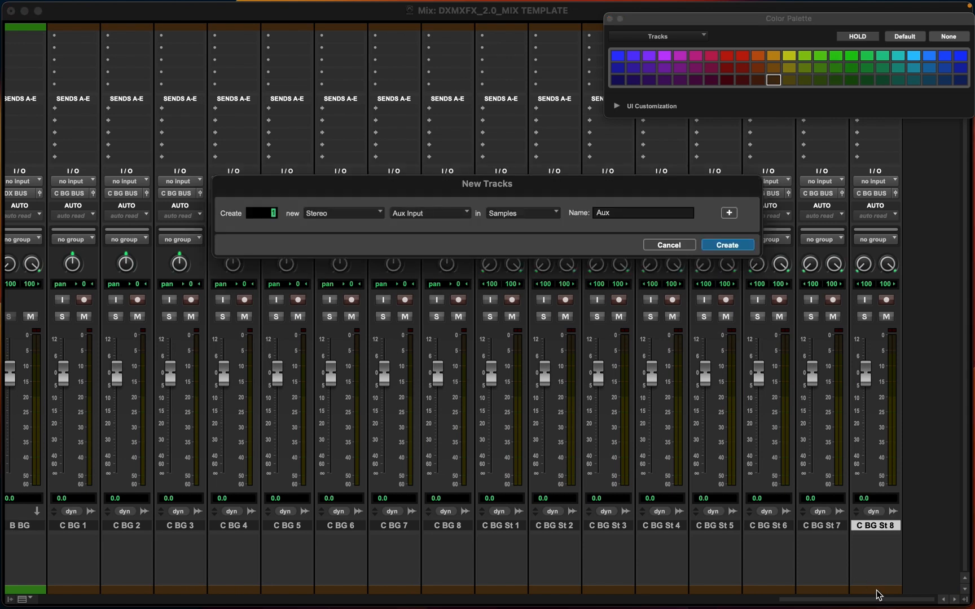
{"action": "left_click_drag", "start_coordinate": [615, 213], "coordinate": [578, 213]}
{"action": "type", "text": "C BG BUS"}
{"action": "key", "text": "Return"}
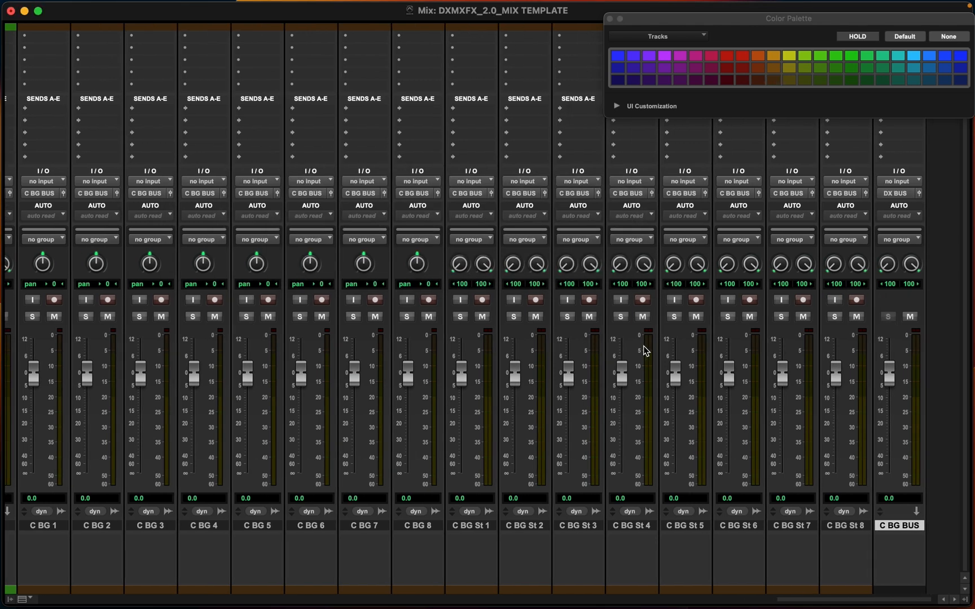
{"action": "left_click", "coordinate": [835, 56]}
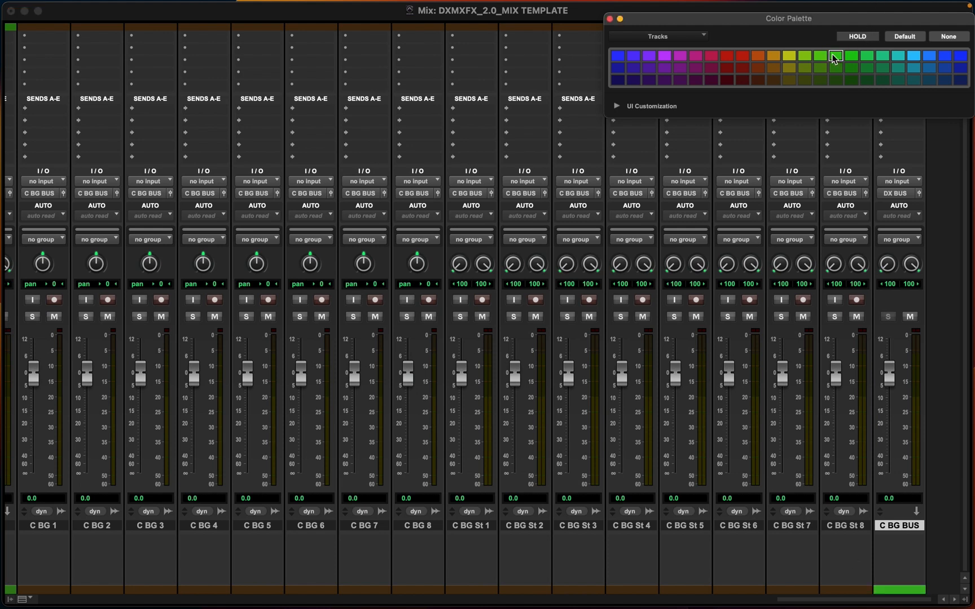
{"action": "left_click", "coordinate": [610, 19]}
Route the C BG BUS track's input from the C BG BUS bus and its output to BG BUS
{"action": "left_click", "coordinate": [897, 181]}
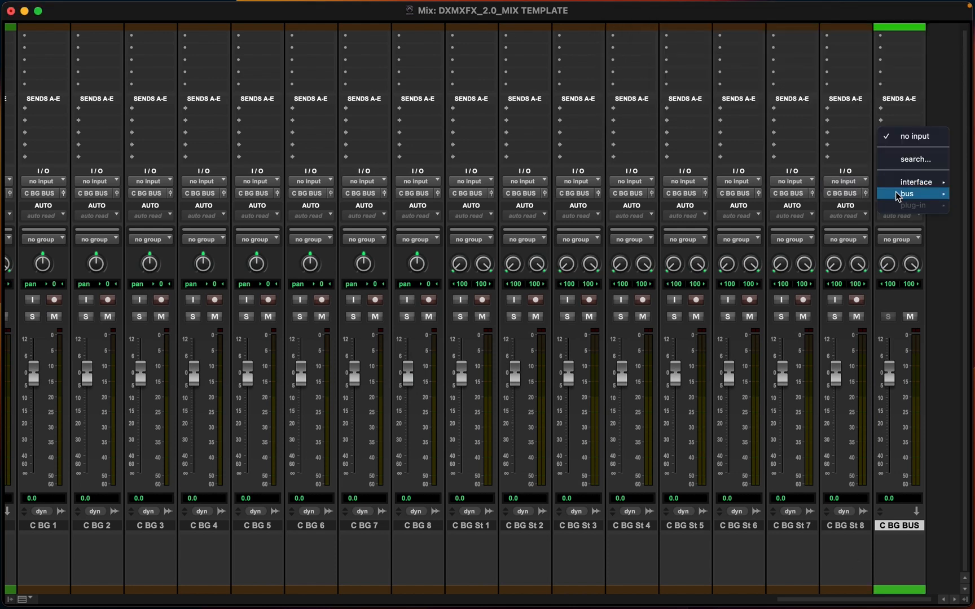
{"action": "mouse_move", "coordinate": [899, 197]}
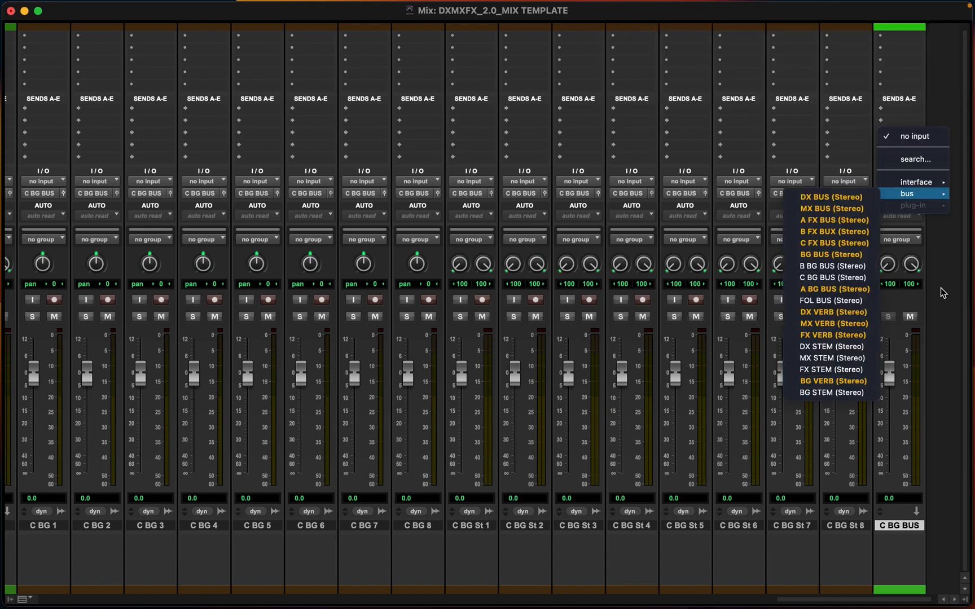
{"action": "left_click", "coordinate": [824, 280]}
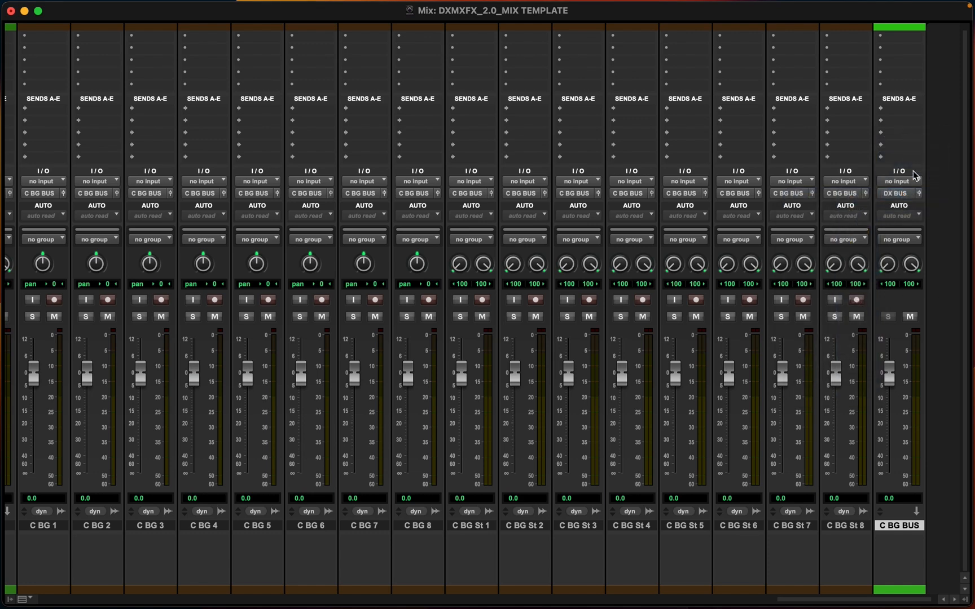
{"action": "left_click", "coordinate": [897, 194]}
{"action": "mouse_move", "coordinate": [897, 201]}
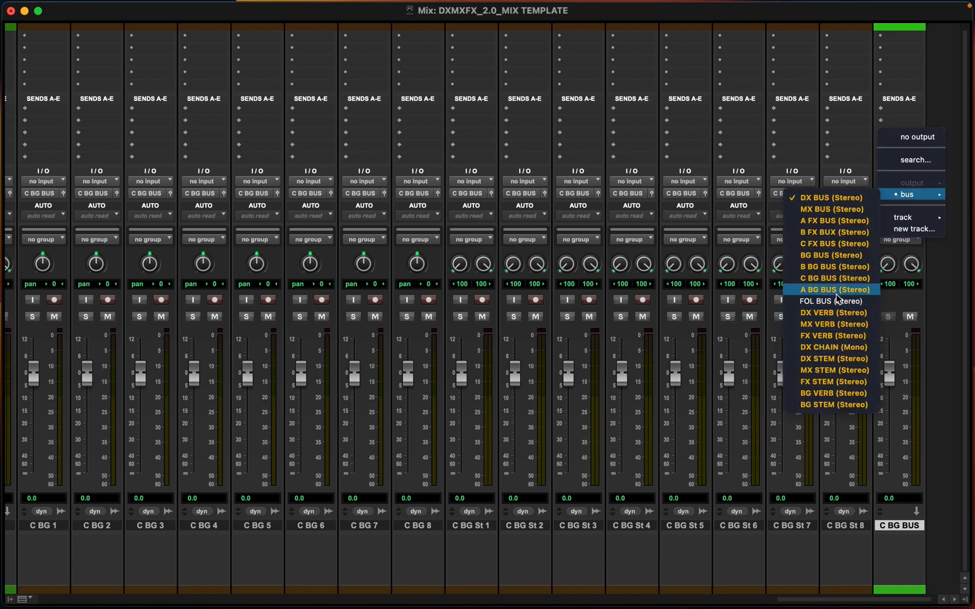
{"action": "left_click", "coordinate": [832, 255]}
Rename the B BG aux track to B BG BUS
{"action": "scroll", "coordinate": [393, 399], "scroll_direction": "left", "scroll_amount": 5}
{"action": "scroll", "coordinate": [373, 509], "scroll_direction": "left", "scroll_amount": 5}
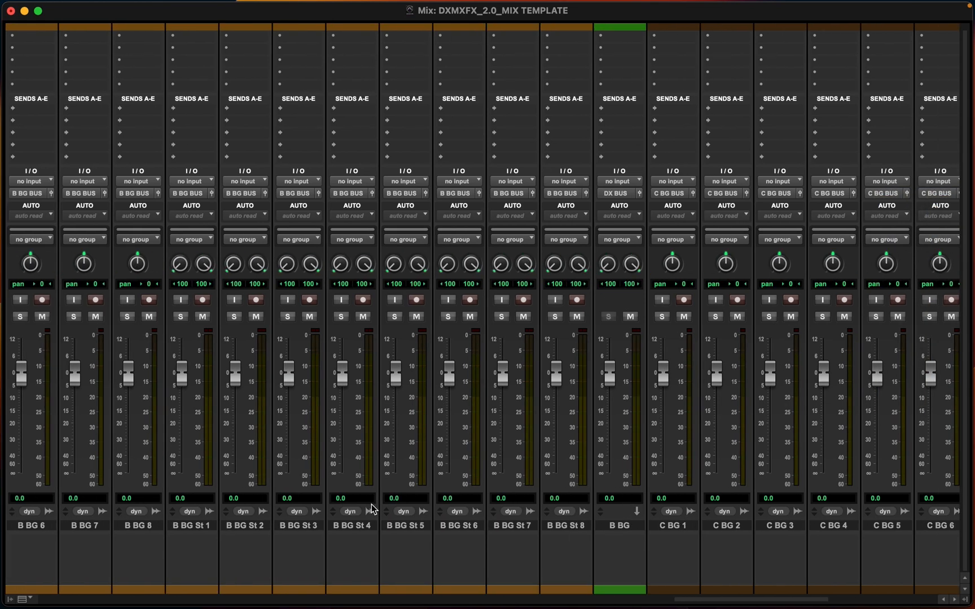
{"action": "double_click", "coordinate": [621, 525]}
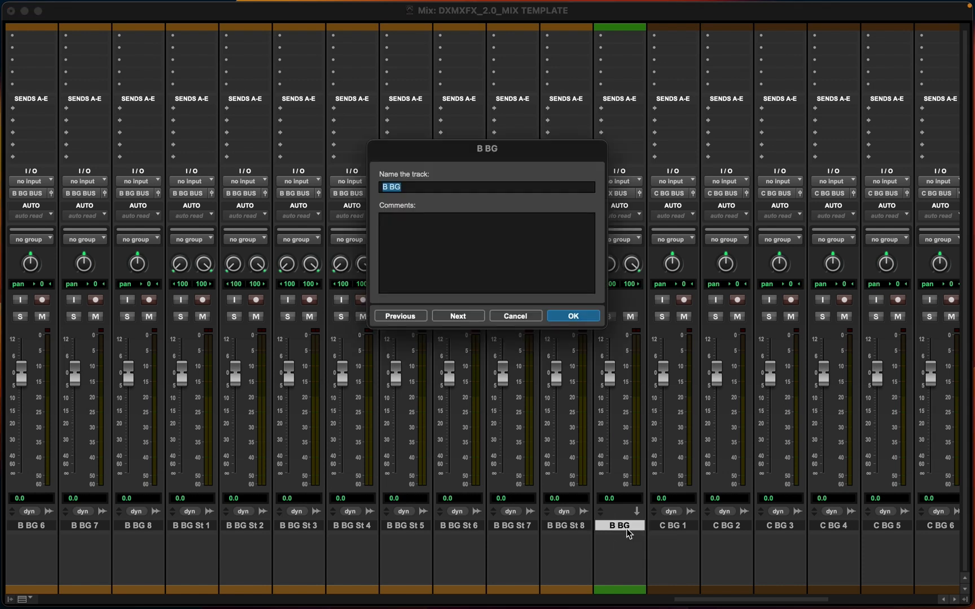
{"action": "key", "text": "Right"}
{"action": "key", "text": "Return"}
Route the B BG BUS track's input from the B BG BUS bus and its output to BG BUS
{"action": "left_click", "coordinate": [616, 181]}
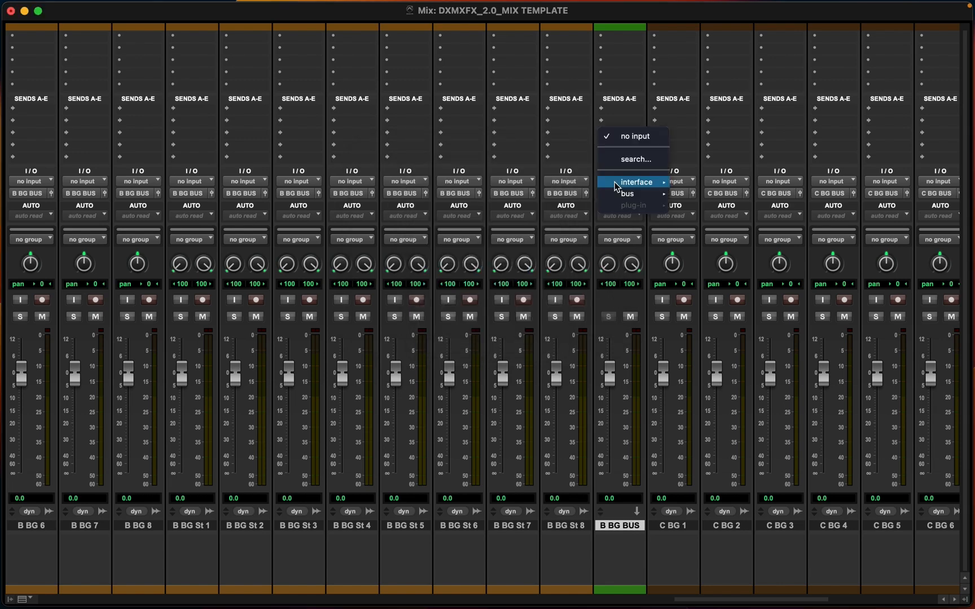
{"action": "mouse_move", "coordinate": [626, 193]}
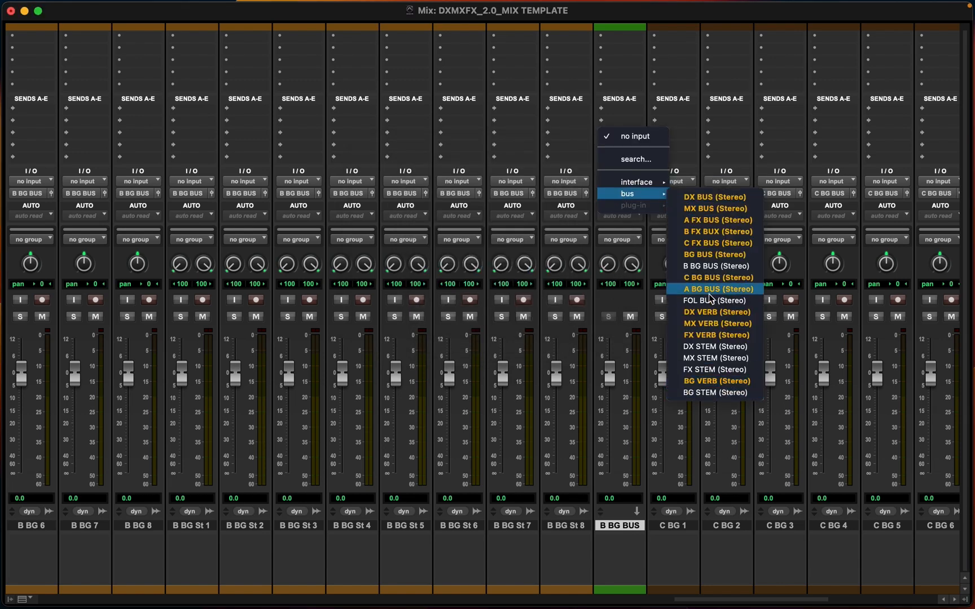
{"action": "left_click", "coordinate": [692, 272]}
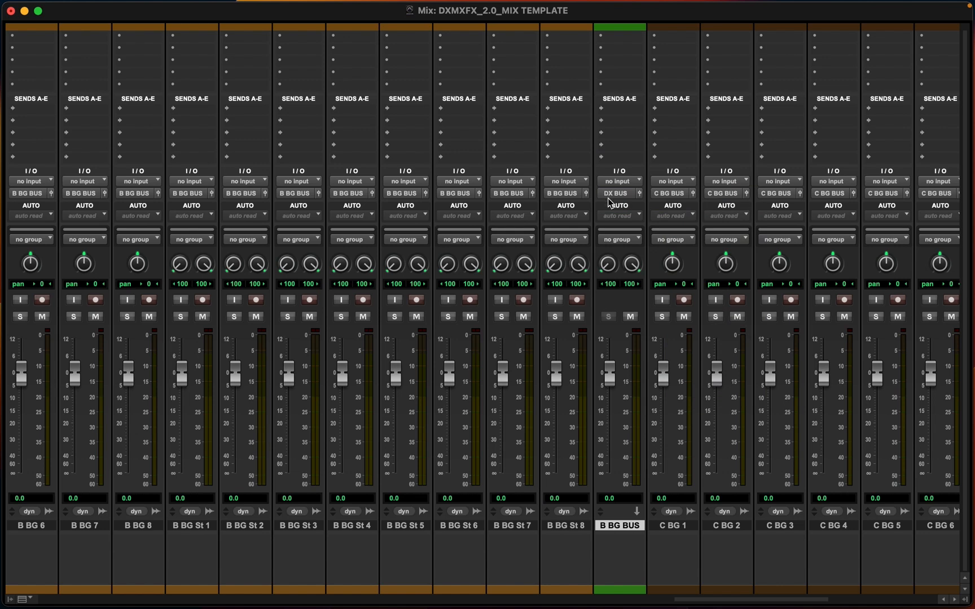
{"action": "left_click", "coordinate": [613, 194]}
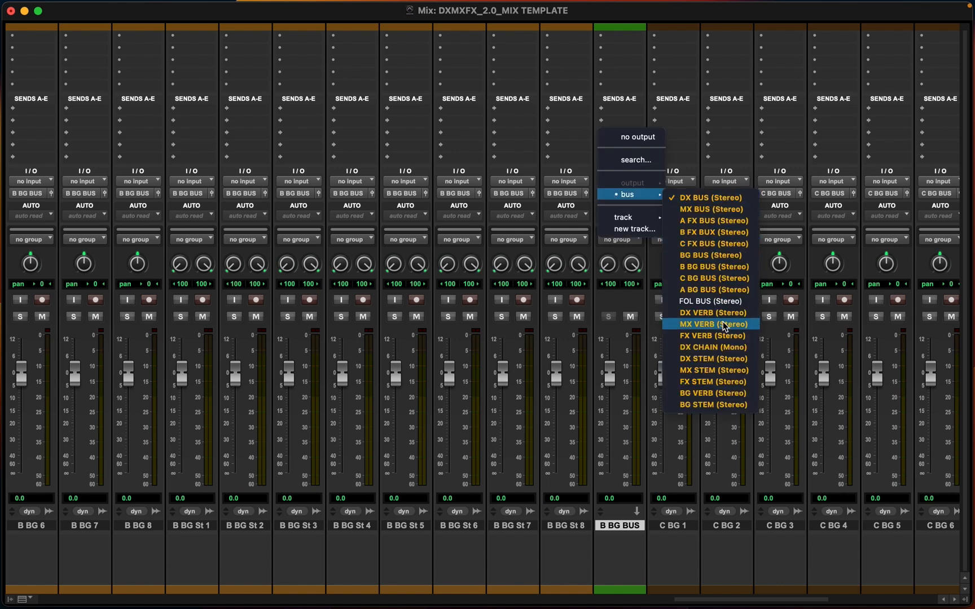
{"action": "left_click", "coordinate": [701, 255]}
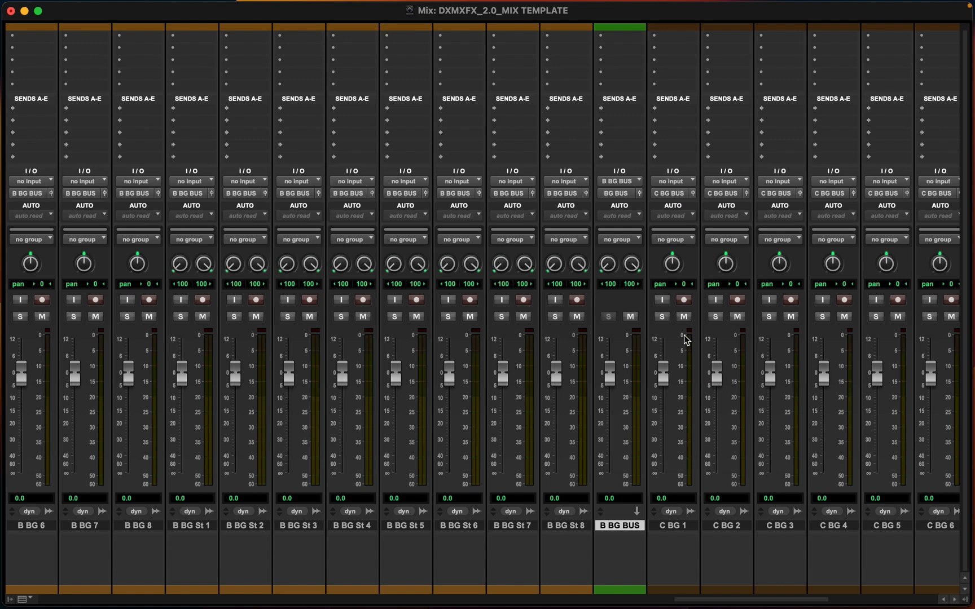
Insert a Channel Strip plug-in on all tracks from C BG 1 through C BG St 8
{"action": "scroll", "coordinate": [685, 339], "scroll_direction": "right", "scroll_amount": 5}
{"action": "scroll", "coordinate": [638, 286], "scroll_direction": "right", "scroll_amount": 7}
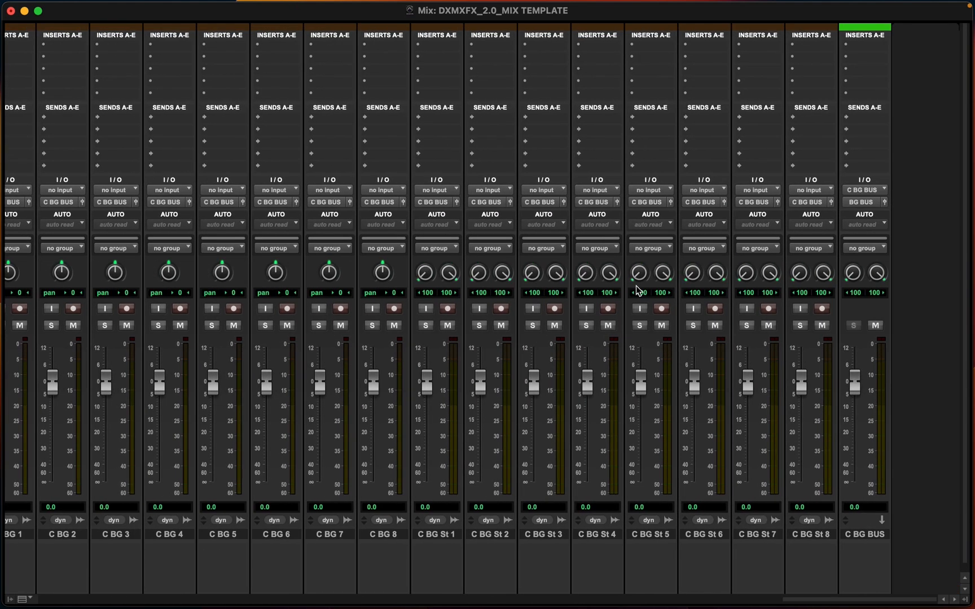
{"action": "scroll", "coordinate": [636, 285], "scroll_direction": "left", "scroll_amount": 6}
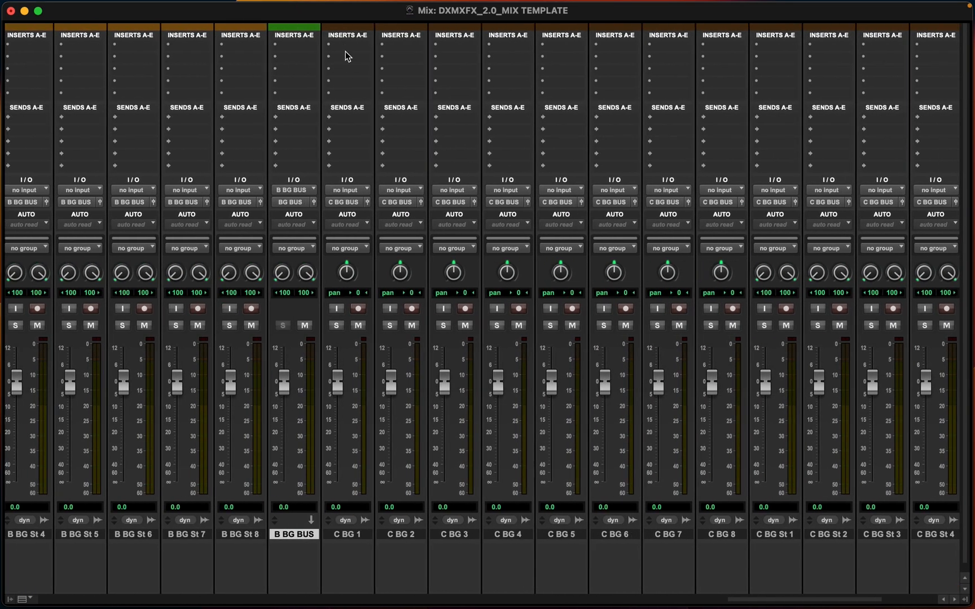
{"action": "left_click", "coordinate": [355, 534]}
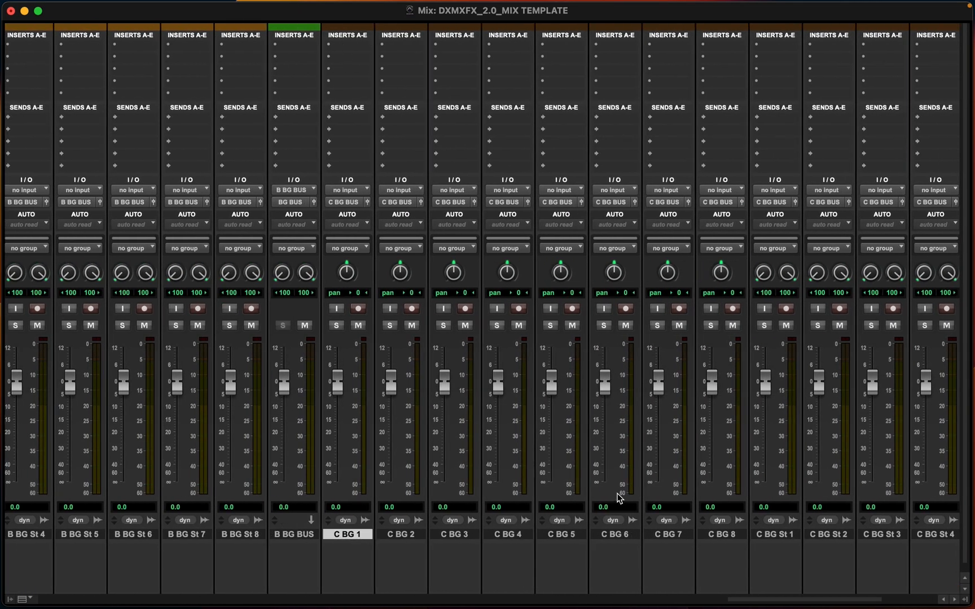
{"action": "scroll", "coordinate": [618, 497], "scroll_direction": "right", "scroll_amount": 6}
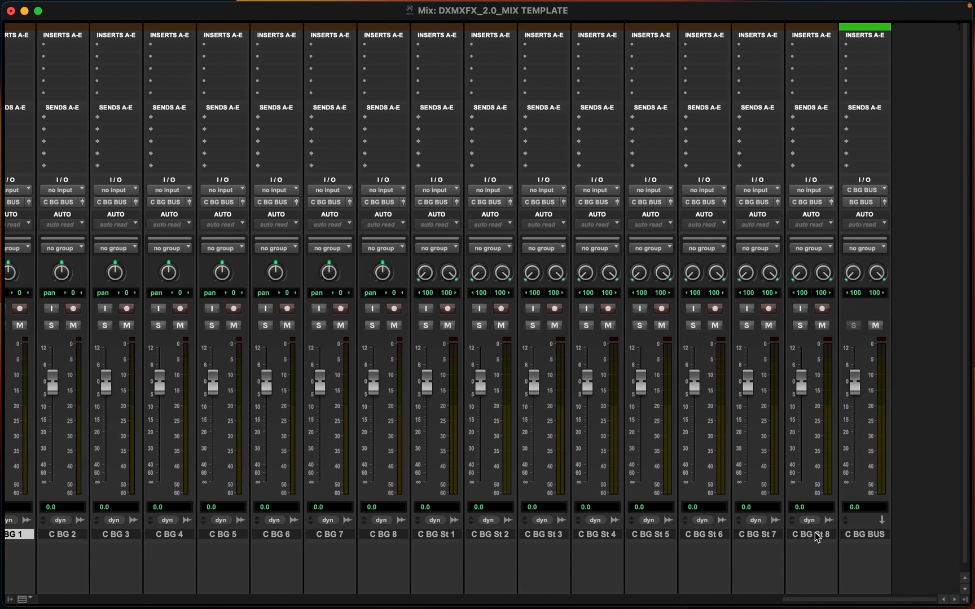
{"action": "left_click", "coordinate": [817, 535], "text": "shift"}
{"action": "scroll", "coordinate": [399, 360], "scroll_direction": "left", "scroll_amount": 9}
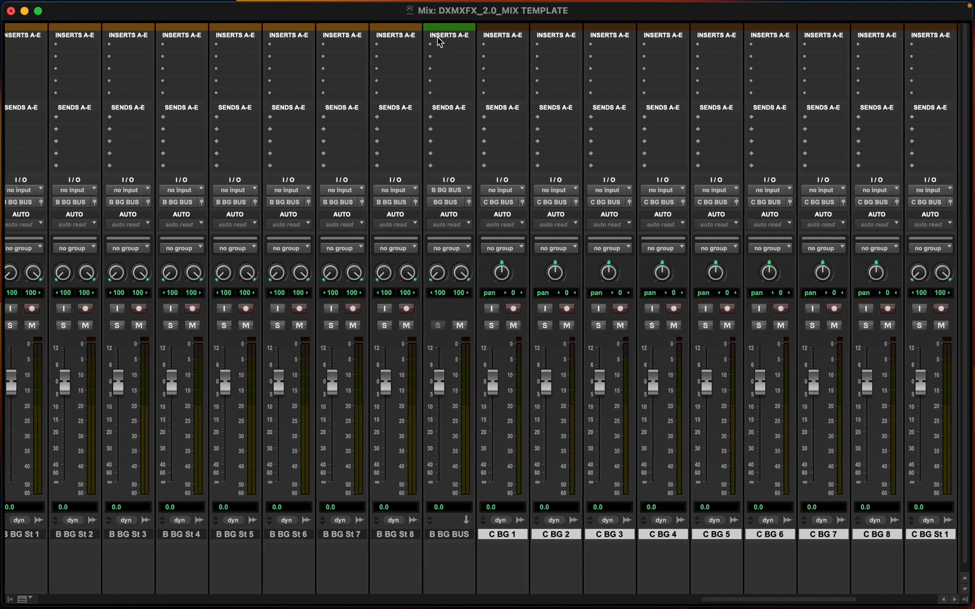
{"action": "left_click", "coordinate": [496, 41]}
{"action": "mouse_move", "coordinate": [570, 47]}
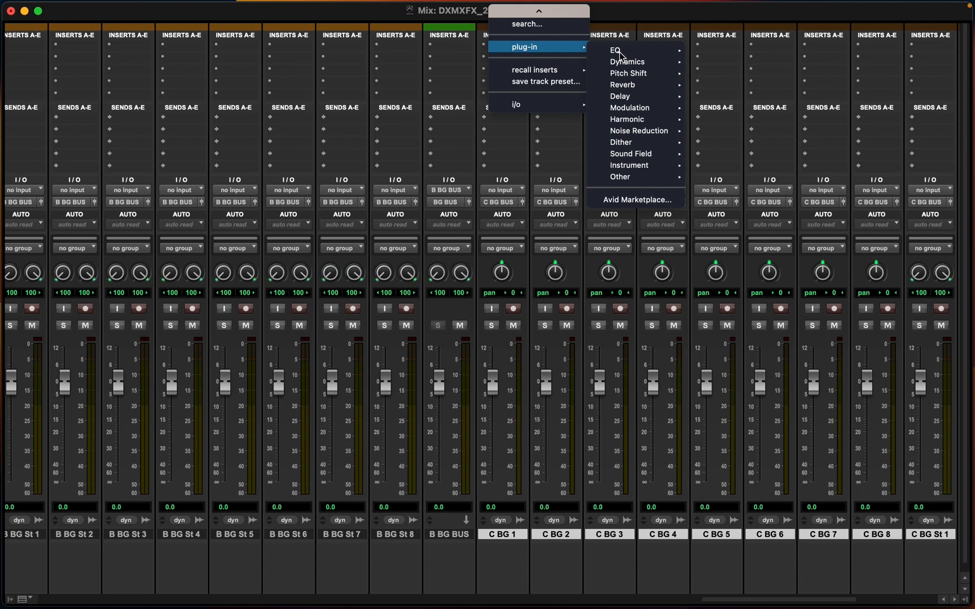
{"action": "mouse_move", "coordinate": [620, 52]}
{"action": "left_click", "coordinate": [727, 66]}
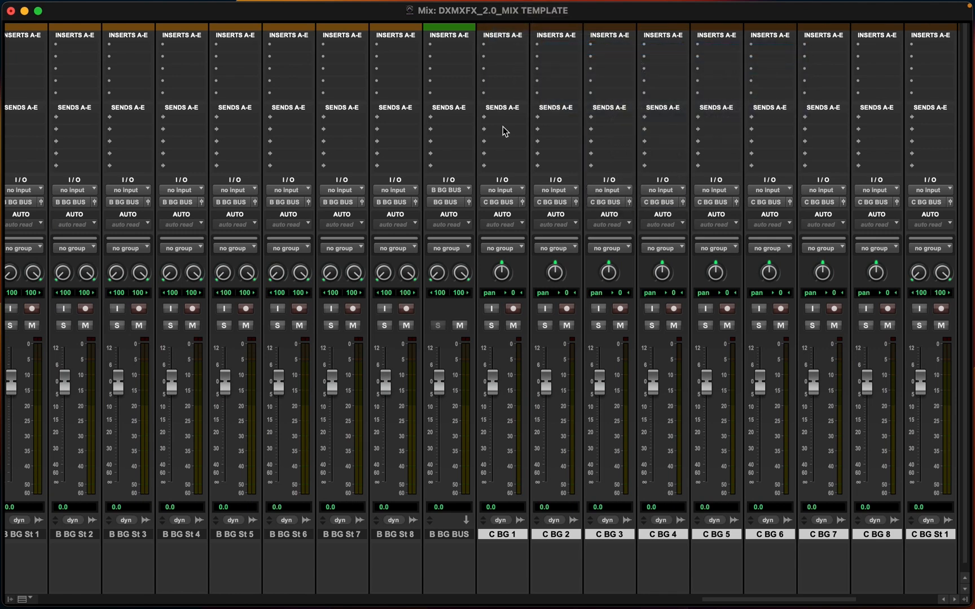
{"action": "scroll", "coordinate": [677, 156], "scroll_direction": "right", "scroll_amount": 9}
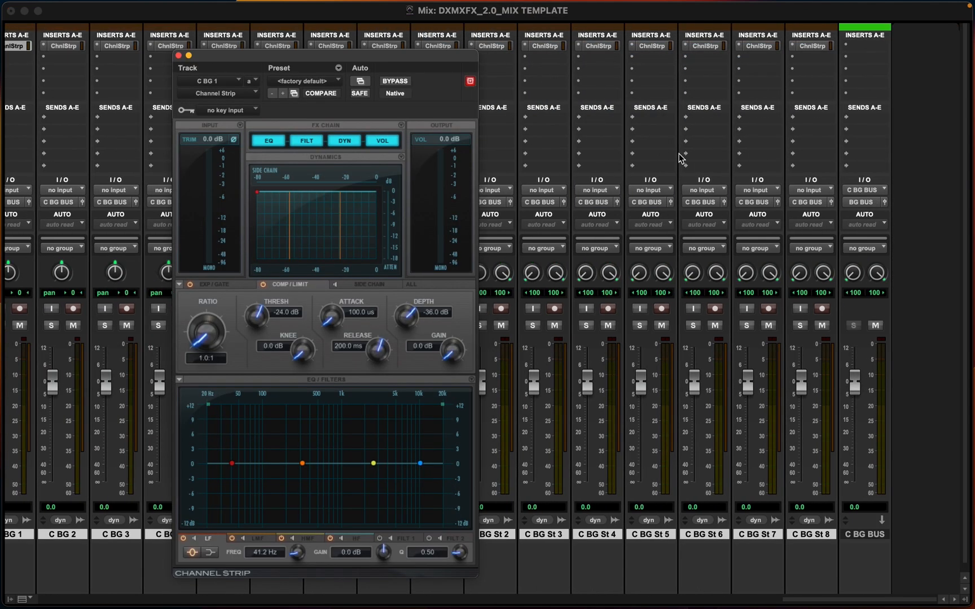
{"action": "left_click", "coordinate": [178, 56]}
{"action": "scroll", "coordinate": [220, 146], "scroll_direction": "left", "scroll_amount": 9}
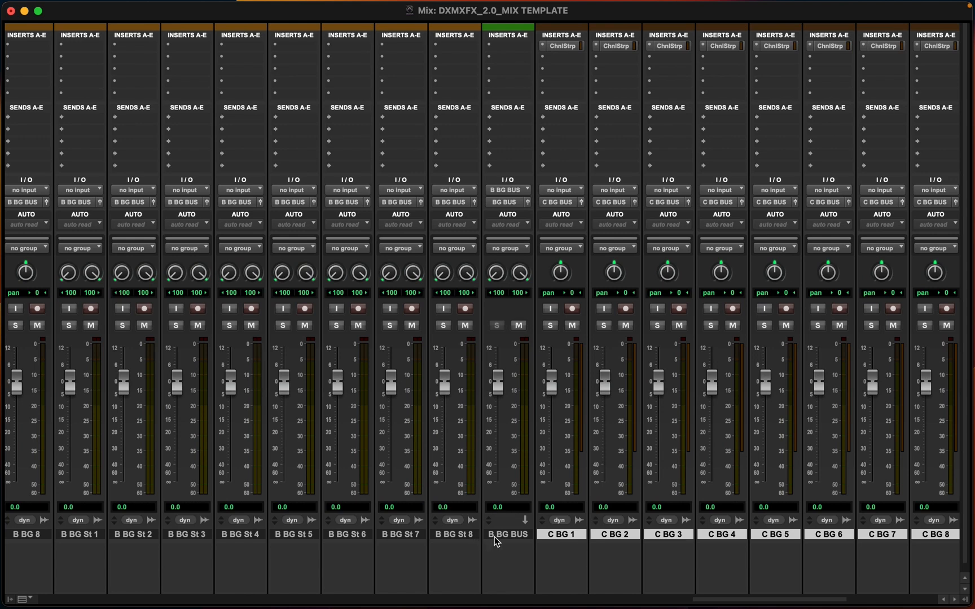
Insert a mono Channel Strip plug-in on all tracks from B BG 1 through B BG St 8
{"action": "left_click", "coordinate": [455, 535]}
{"action": "scroll", "coordinate": [455, 534], "scroll_direction": "left", "scroll_amount": 10}
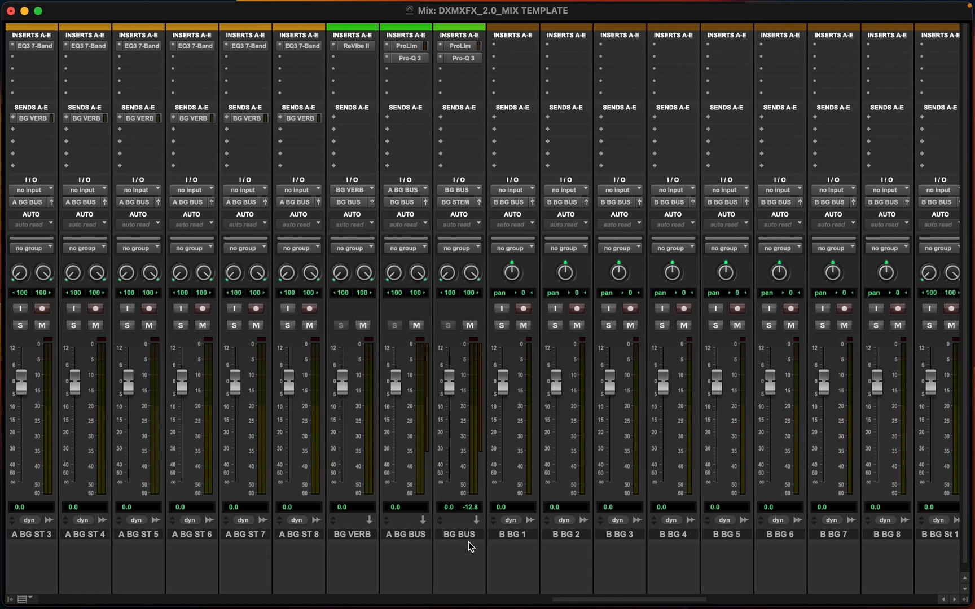
{"action": "left_click", "coordinate": [518, 534], "text": "shift"}
{"action": "scroll", "coordinate": [625, 462], "scroll_direction": "right", "scroll_amount": 1}
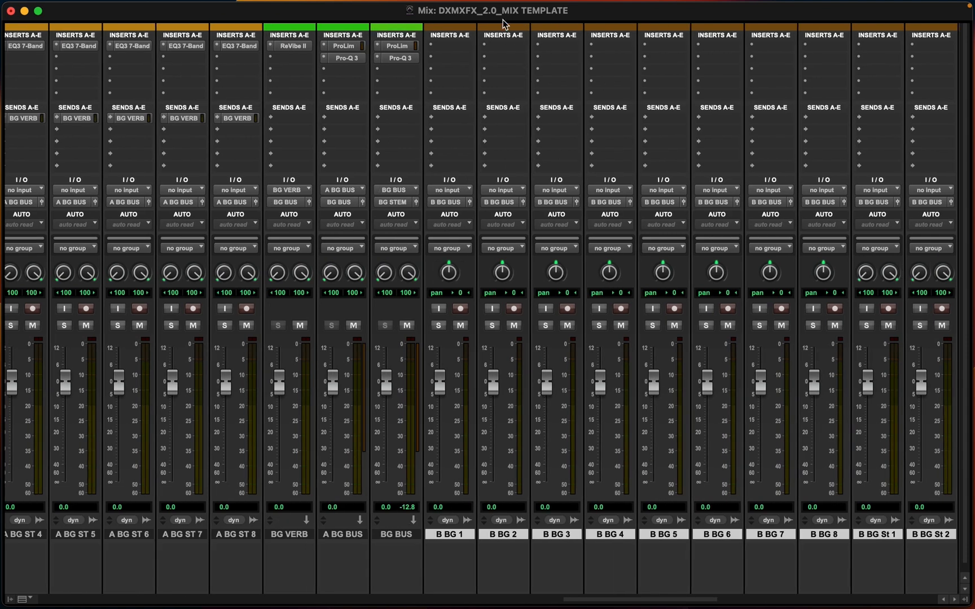
{"action": "left_click", "coordinate": [446, 45]}
{"action": "mouse_move", "coordinate": [479, 46]}
{"action": "mouse_move", "coordinate": [564, 50]}
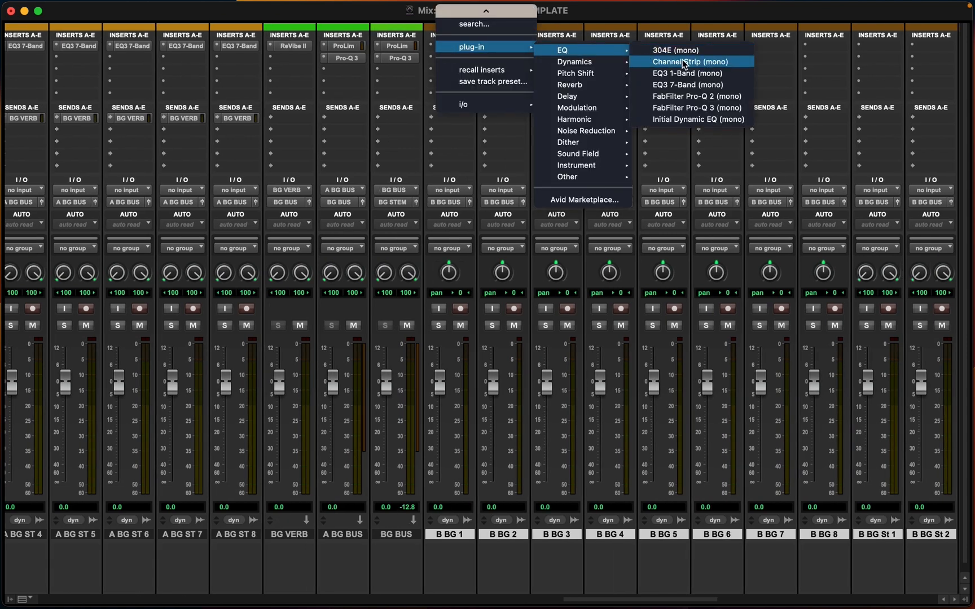
{"action": "left_click", "coordinate": [682, 61]}
{"action": "scroll", "coordinate": [628, 286], "scroll_direction": "right", "scroll_amount": 10}
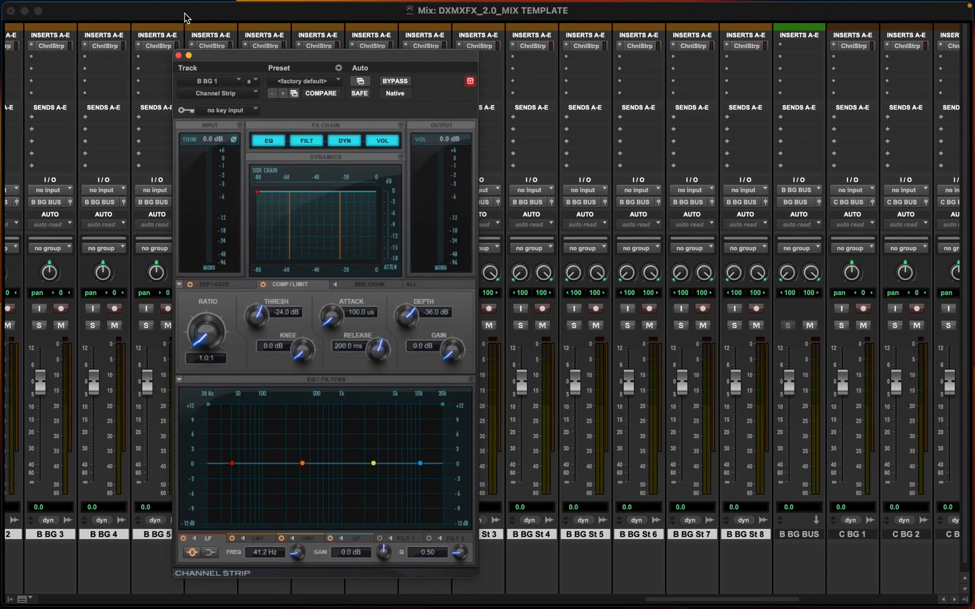
{"action": "left_click", "coordinate": [178, 55]}
Add a send to the BG VERB bus on all the selected B BG tracks
{"action": "scroll", "coordinate": [271, 122], "scroll_direction": "left", "scroll_amount": 10}
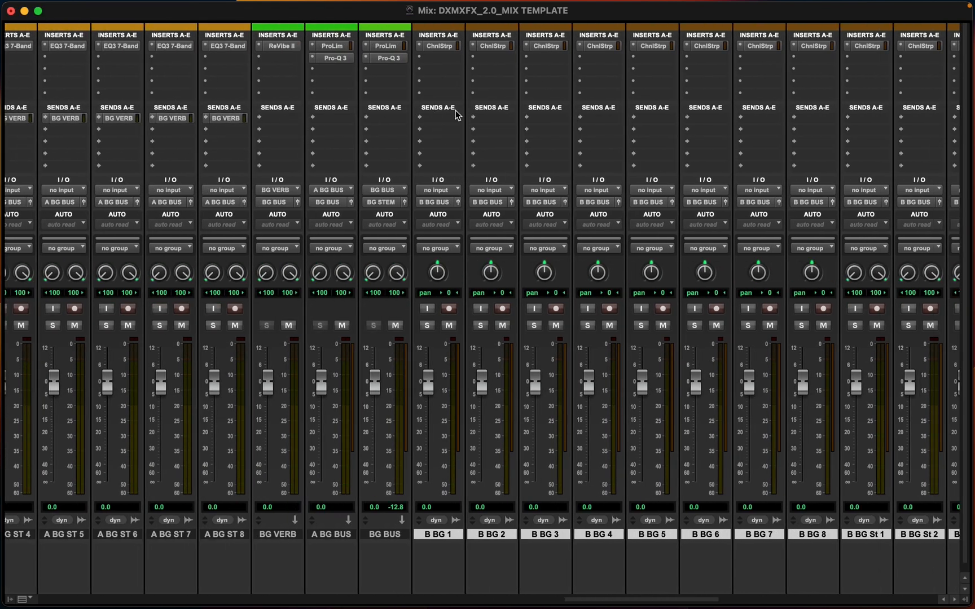
{"action": "left_click", "coordinate": [443, 123]}
{"action": "mouse_move", "coordinate": [444, 124]}
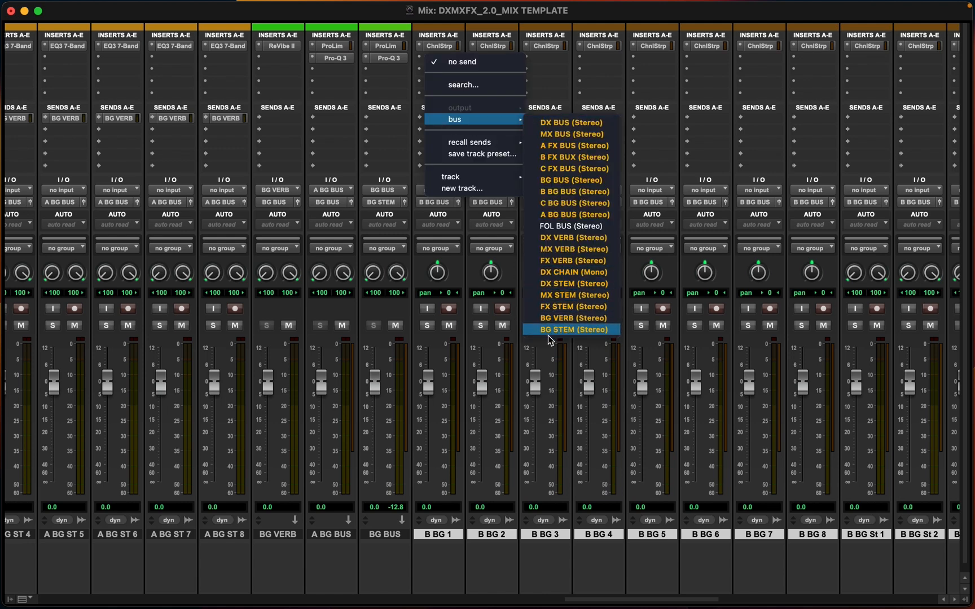
{"action": "left_click", "coordinate": [557, 318]}
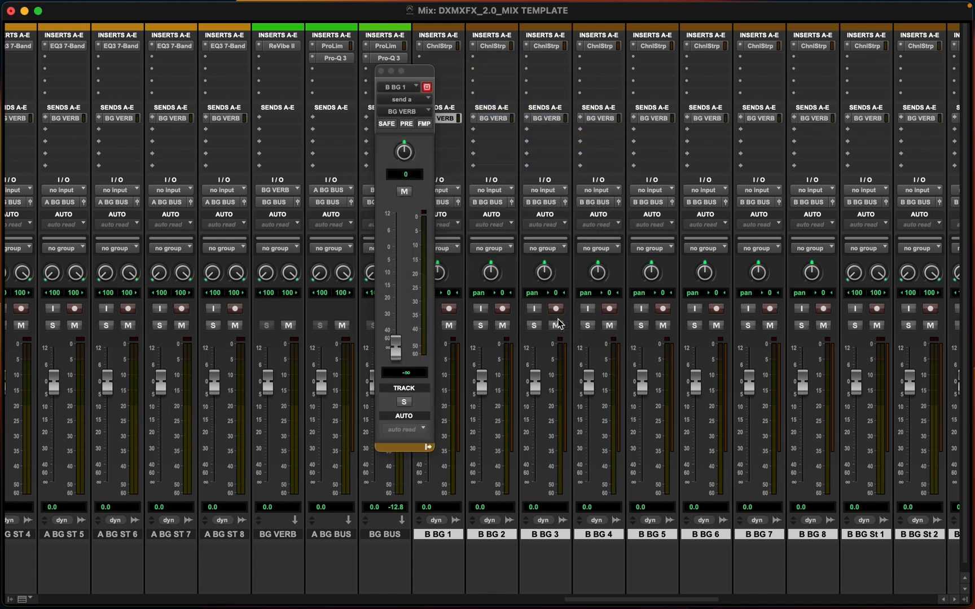
{"action": "left_click", "coordinate": [381, 70]}
{"action": "scroll", "coordinate": [557, 235], "scroll_direction": "right", "scroll_amount": 10}
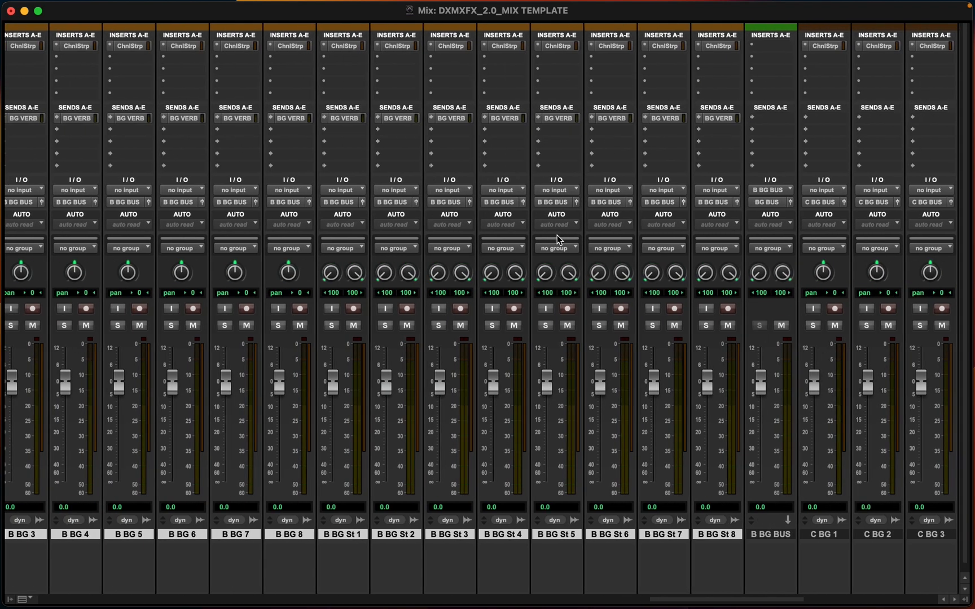
{"action": "scroll", "coordinate": [557, 235], "scroll_direction": "left", "scroll_amount": 10}
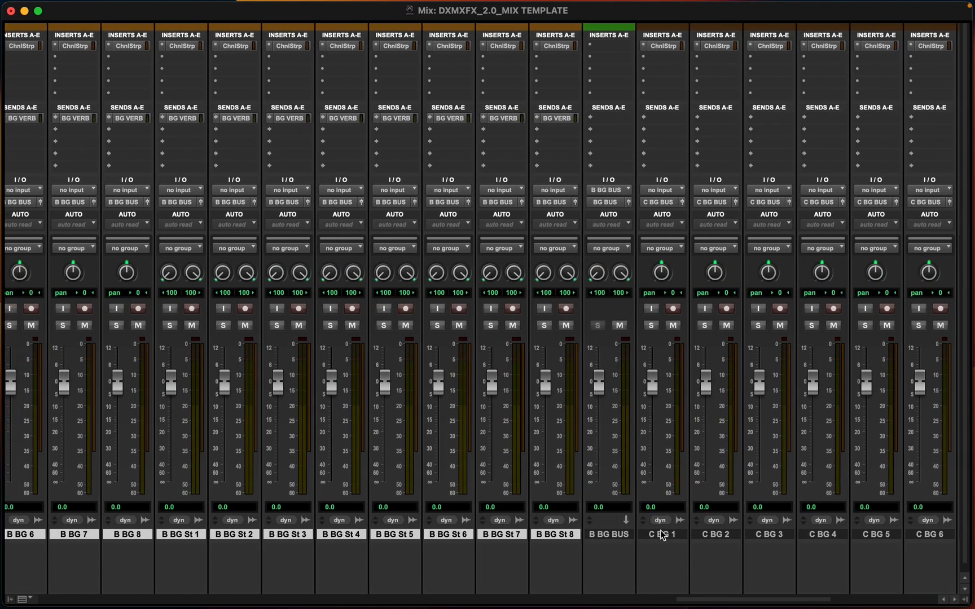
Add a send to the BG VERB bus on all tracks from C BG 1 through C BG St 8
{"action": "left_click", "coordinate": [663, 534]}
{"action": "scroll", "coordinate": [663, 534], "scroll_direction": "right", "scroll_amount": 10}
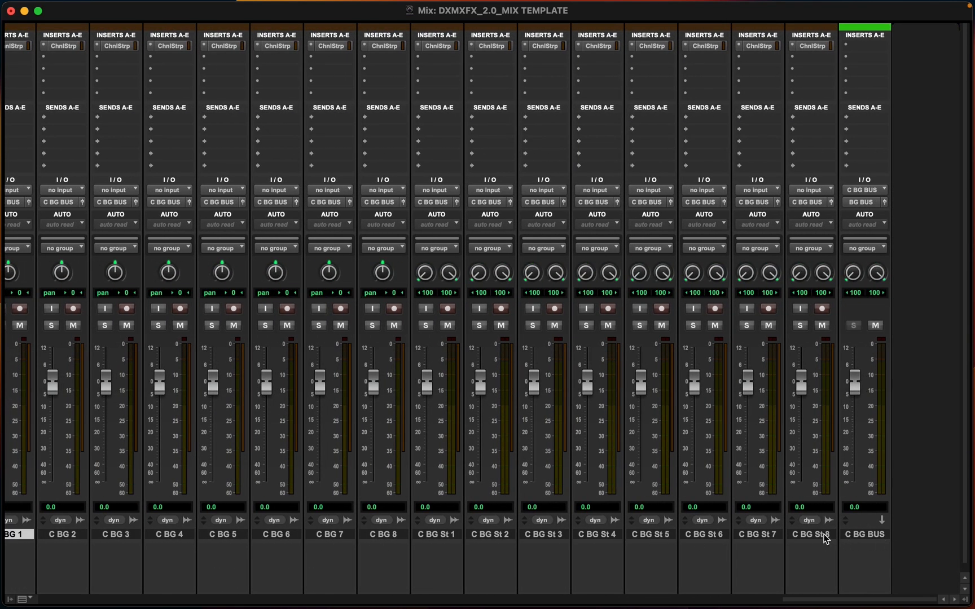
{"action": "left_click", "coordinate": [825, 536], "text": "shift"}
{"action": "scroll", "coordinate": [79, 122], "scroll_direction": "left", "scroll_amount": 4}
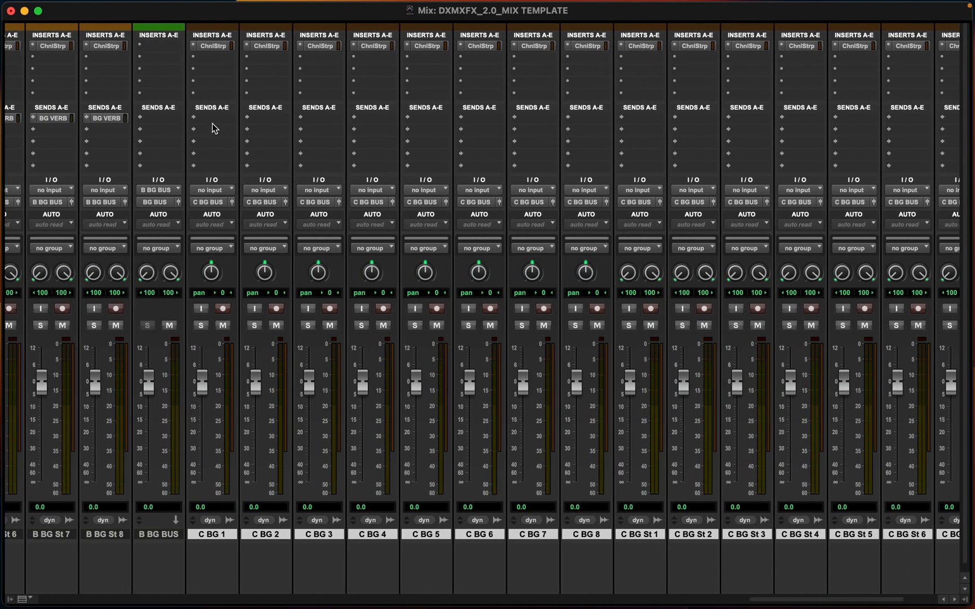
{"action": "left_click", "coordinate": [212, 129]}
{"action": "mouse_move", "coordinate": [215, 120]}
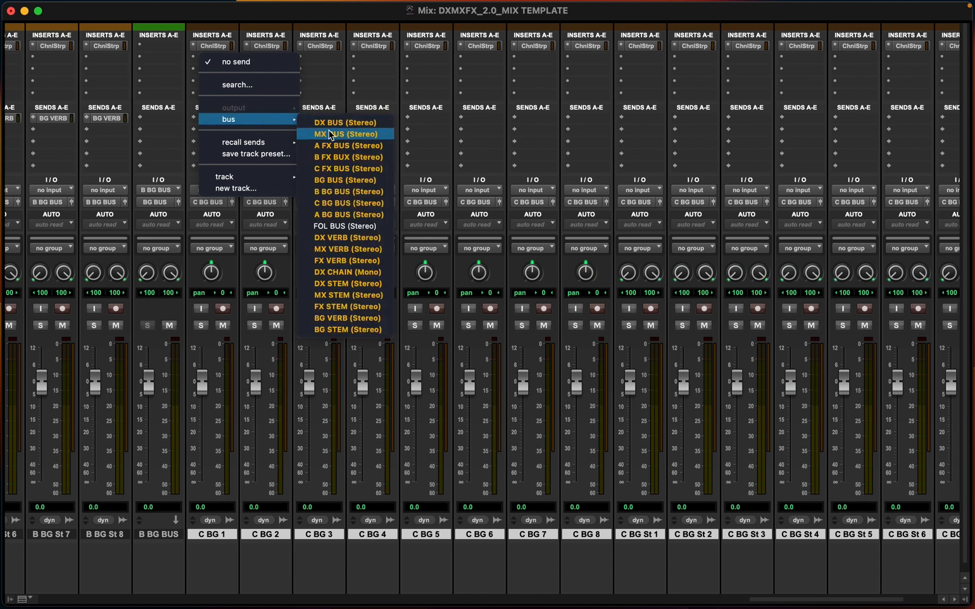
{"action": "left_click", "coordinate": [328, 319], "text": "alt"}
{"action": "left_click", "coordinate": [381, 71]}
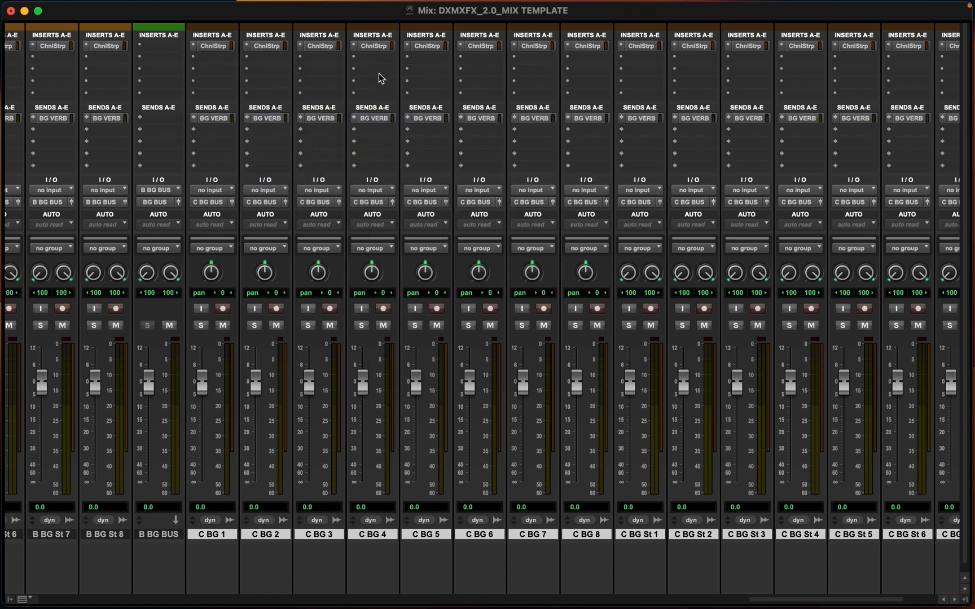
Copy the ProLim and Pro-Q 3 plug-ins from the BG BUS track onto the B BG BUS track
{"action": "scroll", "coordinate": [442, 206], "scroll_direction": "right", "scroll_amount": 5}
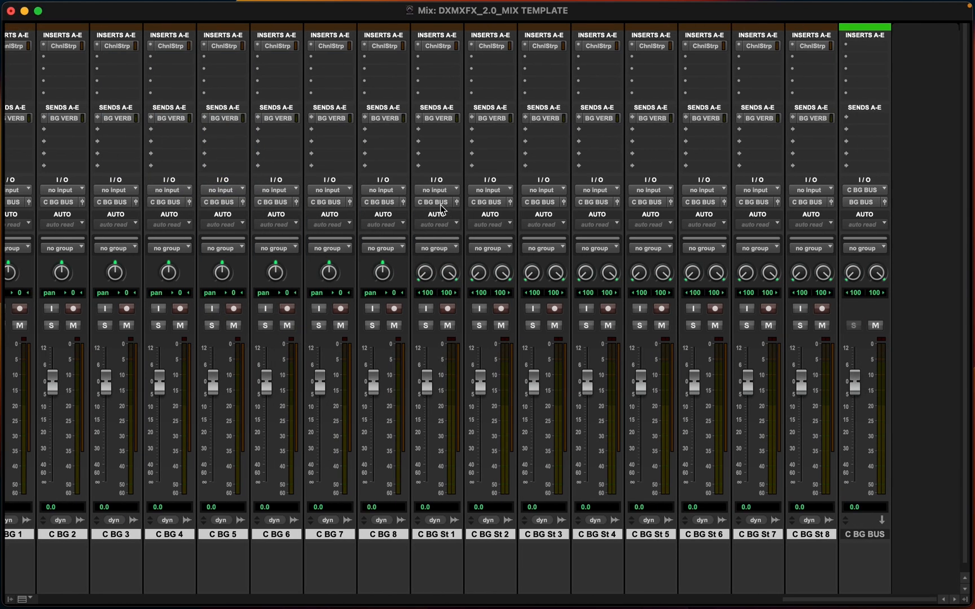
{"action": "scroll", "coordinate": [801, 164], "scroll_direction": "left", "scroll_amount": 10}
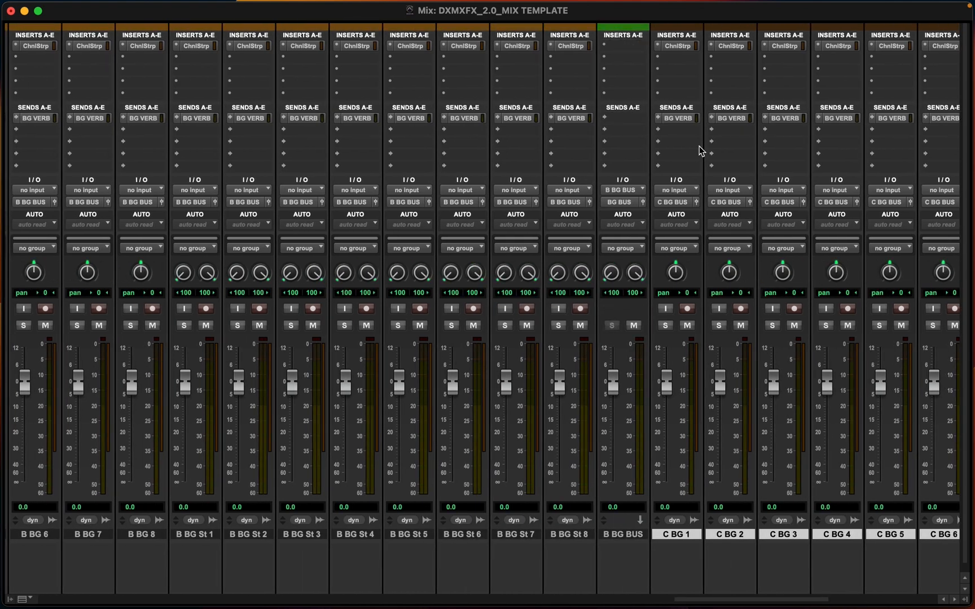
{"action": "scroll", "coordinate": [619, 45], "scroll_direction": "left", "scroll_amount": 7}
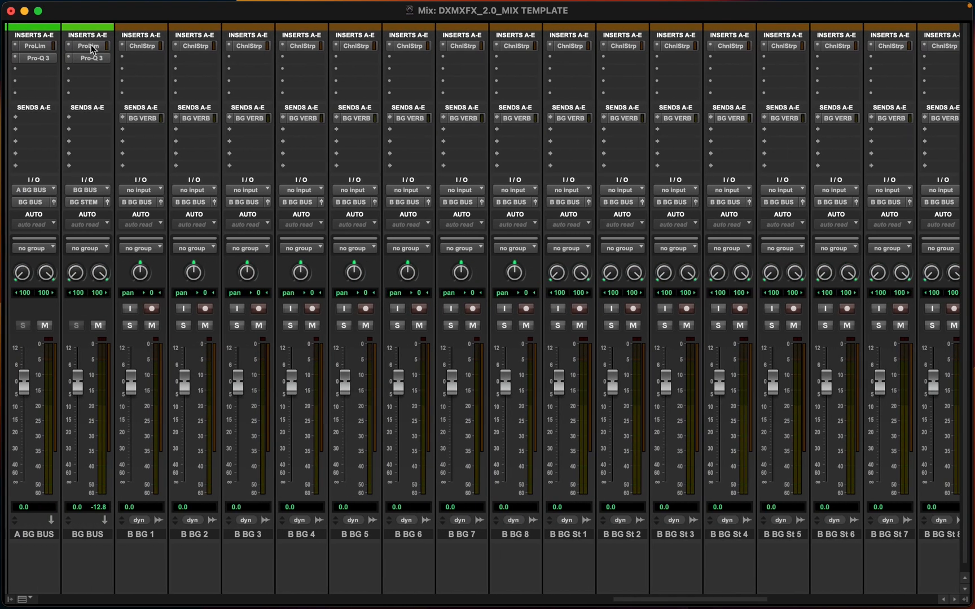
{"action": "left_click_drag", "start_coordinate": [90, 45], "coordinate": [658, 45]}
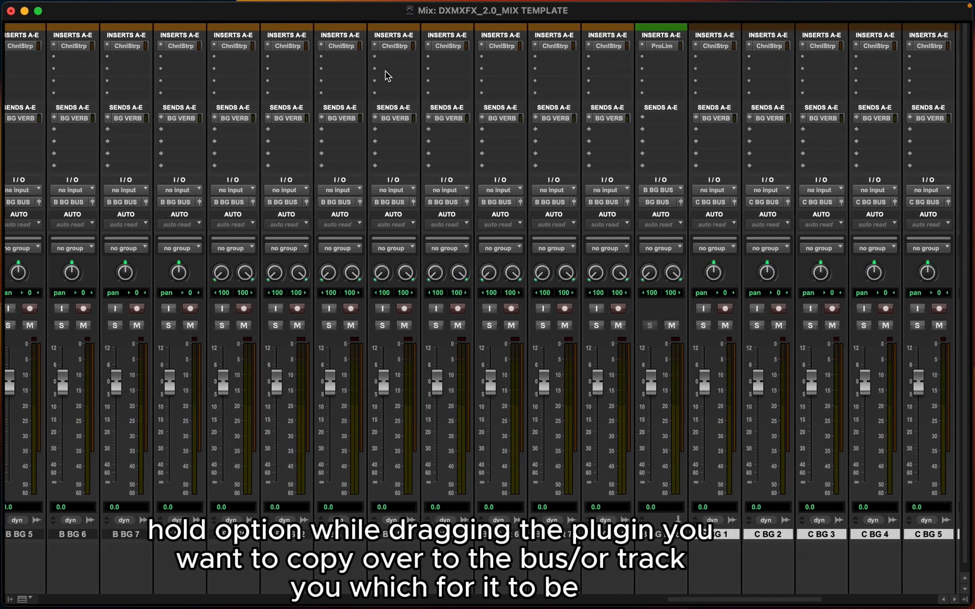
{"action": "scroll", "coordinate": [385, 77], "scroll_direction": "left", "scroll_amount": 10}
{"action": "mouse_move", "coordinate": [563, 59]}
{"action": "left_mouse_down"}
{"action": "mouse_move", "coordinate": [967, 61]}
{"action": "mouse_move", "coordinate": [663, 72]}
{"action": "mouse_move", "coordinate": [558, 69]}
{"action": "mouse_move", "coordinate": [553, 61]}
{"action": "left_mouse_up"}
Copy ProLim onto the C BG BUS track and insert a stereo FabFilter Pro-Q 3 after it
{"action": "scroll", "coordinate": [553, 60], "scroll_direction": "right", "scroll_amount": 5}
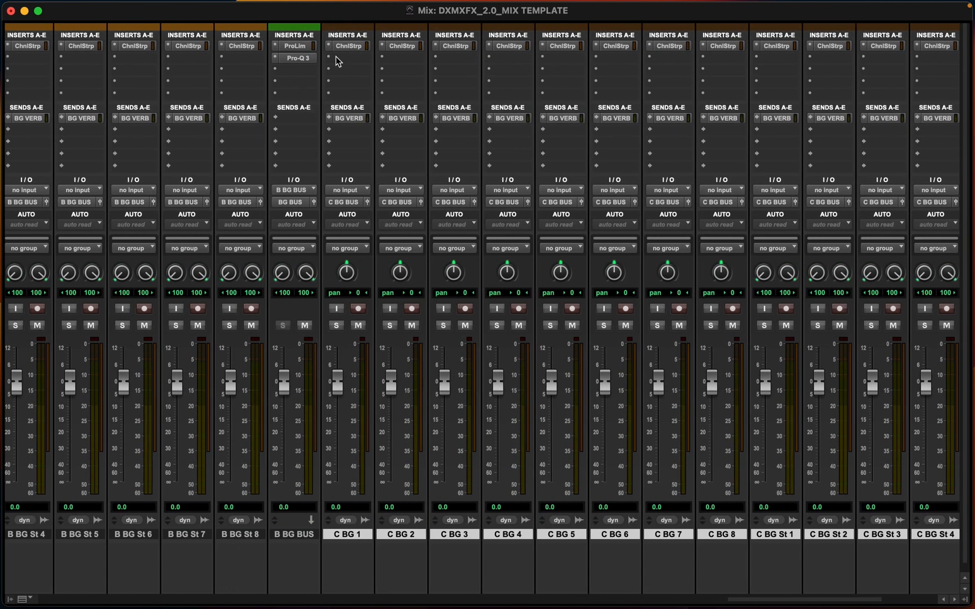
{"action": "left_click_drag", "start_coordinate": [299, 49], "coordinate": [871, 48]}
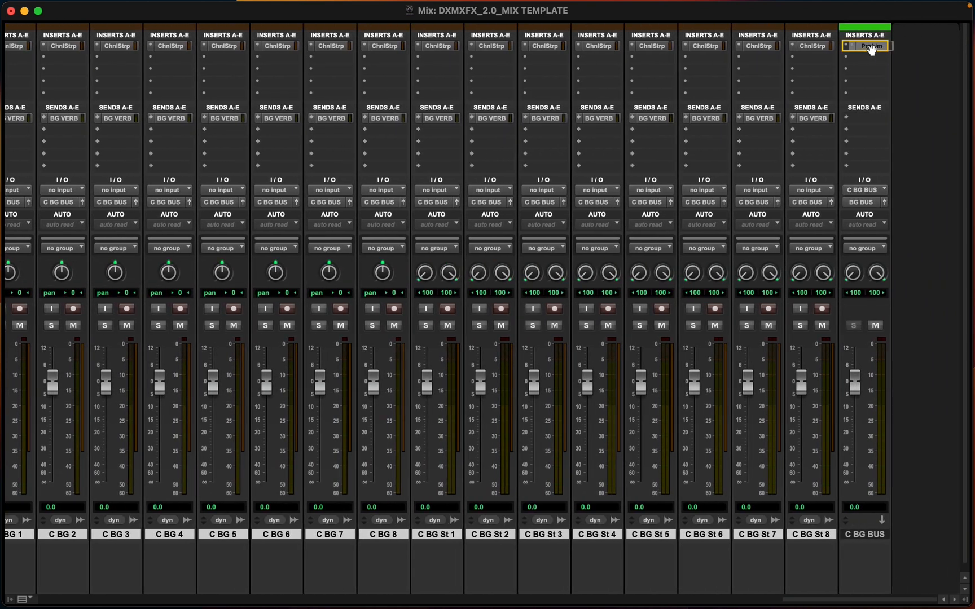
{"action": "left_click", "coordinate": [851, 57]}
{"action": "mouse_move", "coordinate": [867, 66]}
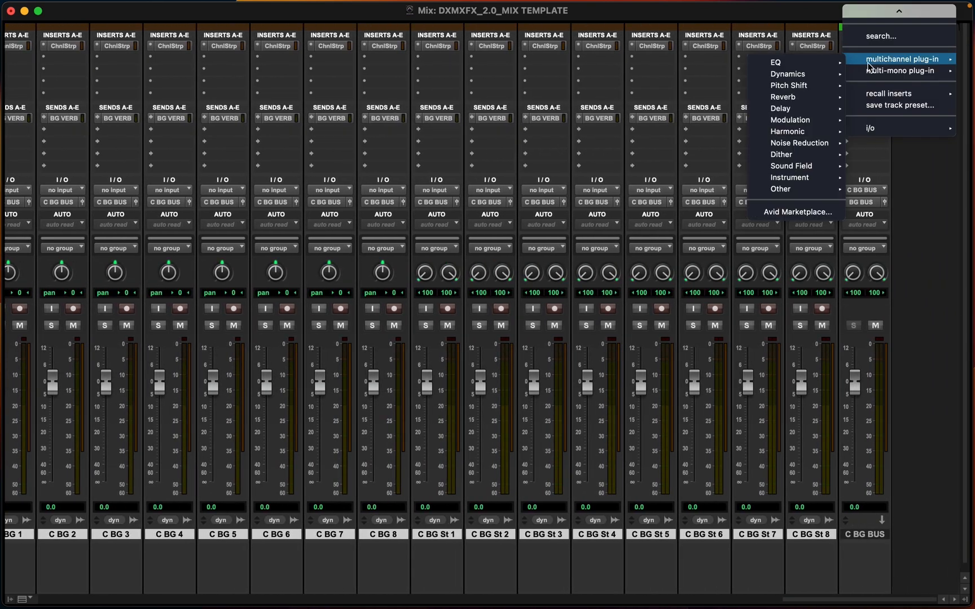
{"action": "mouse_move", "coordinate": [790, 62]}
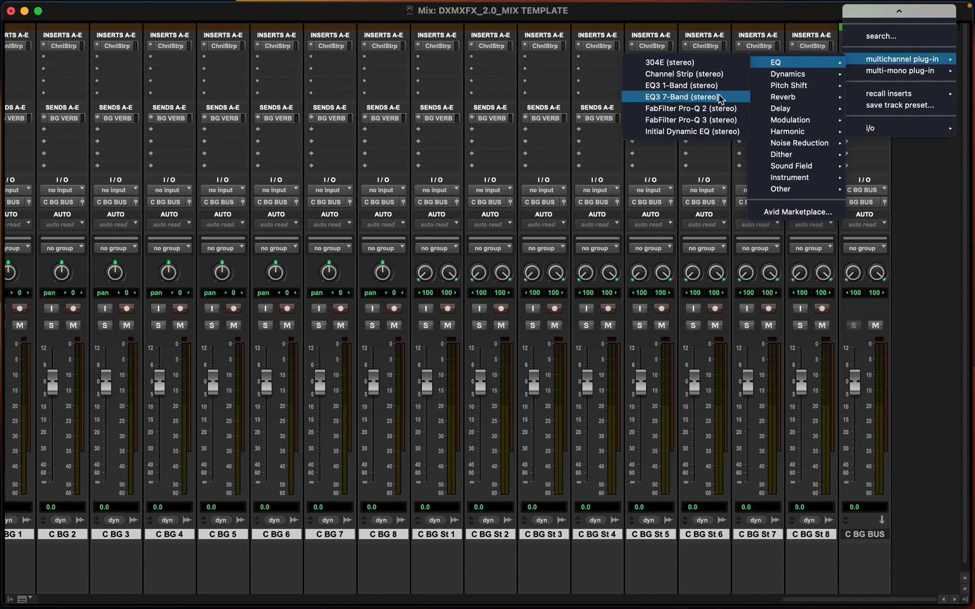
{"action": "left_click", "coordinate": [685, 124]}
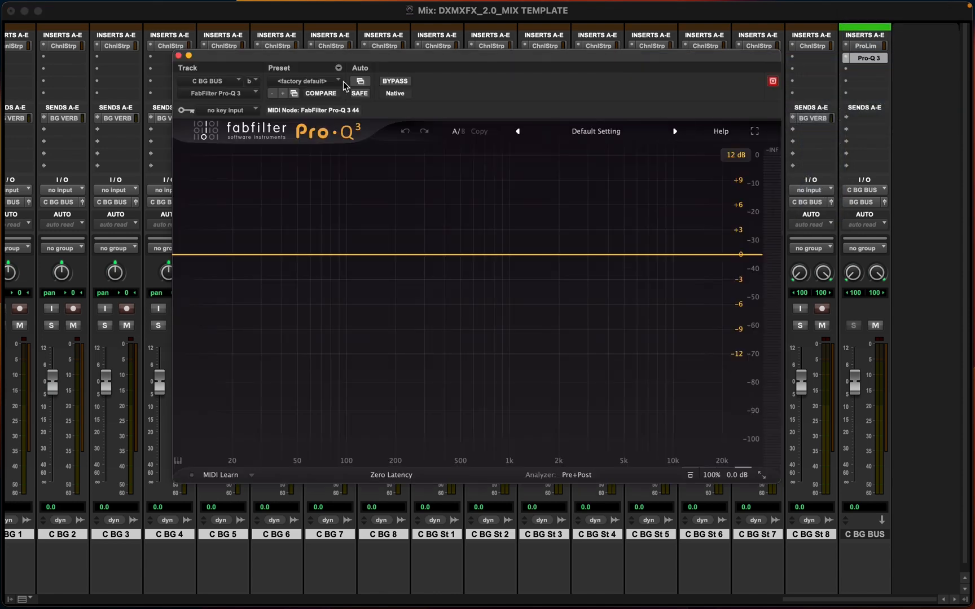
{"action": "left_click", "coordinate": [179, 56]}
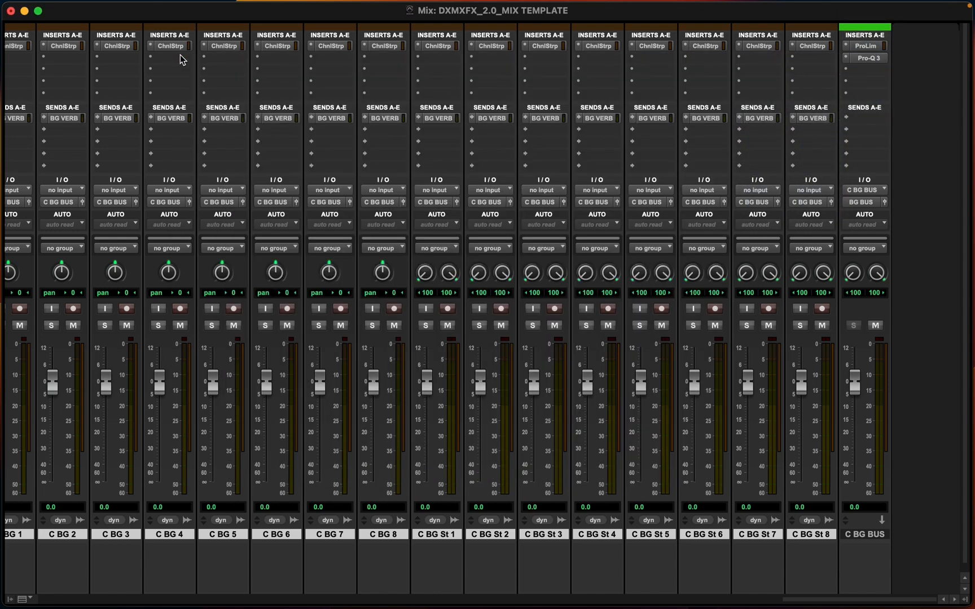
Switch to the Edit window to review the BG tracks and their routing, then return to the Mix window
{"action": "key", "text": "super+equal"}
{"action": "scroll", "coordinate": [797, 332], "scroll_direction": "up", "scroll_amount": 10}
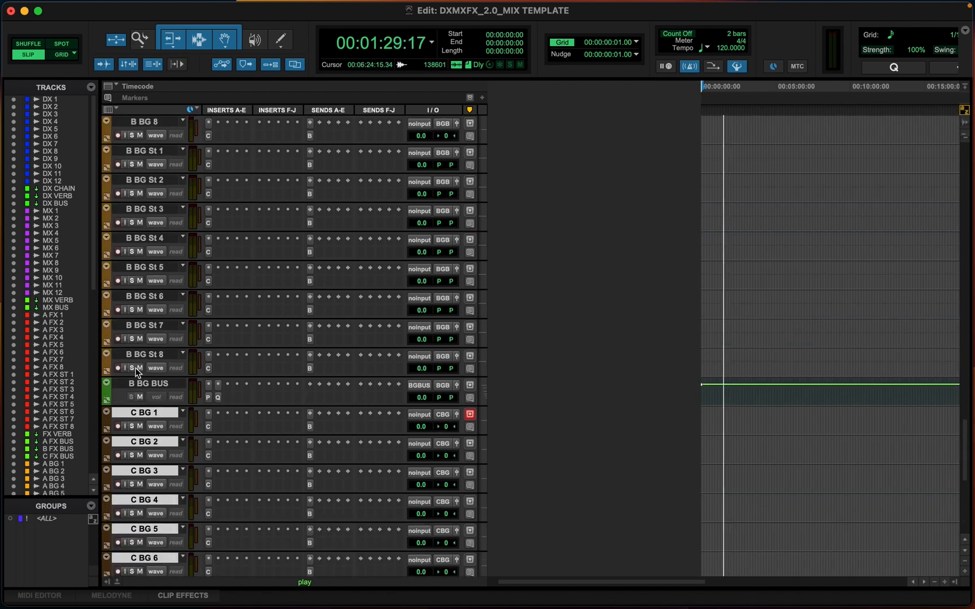
{"action": "scroll", "coordinate": [140, 359], "scroll_direction": "up", "scroll_amount": 12}
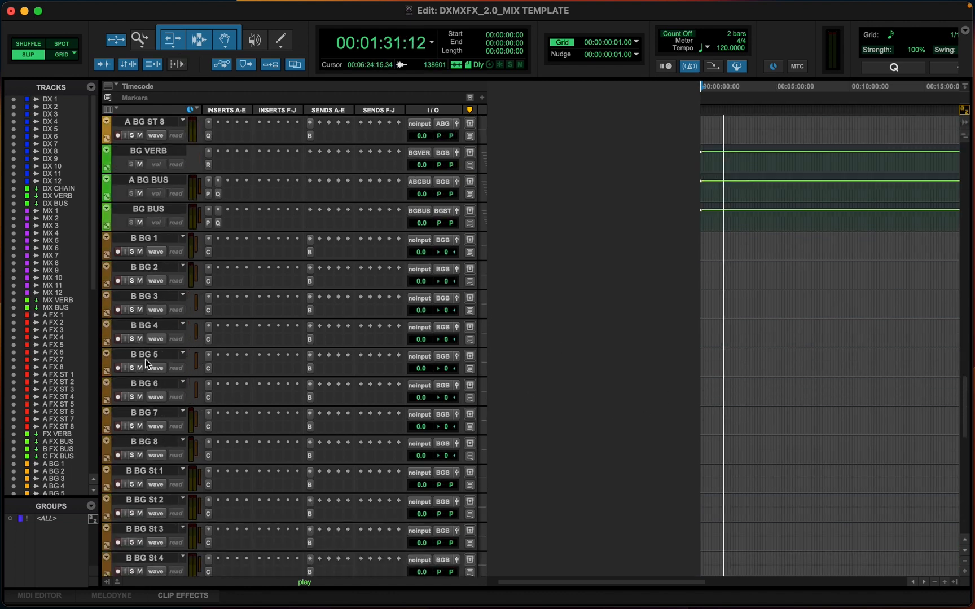
{"action": "scroll", "coordinate": [146, 355], "scroll_direction": "up", "scroll_amount": 8}
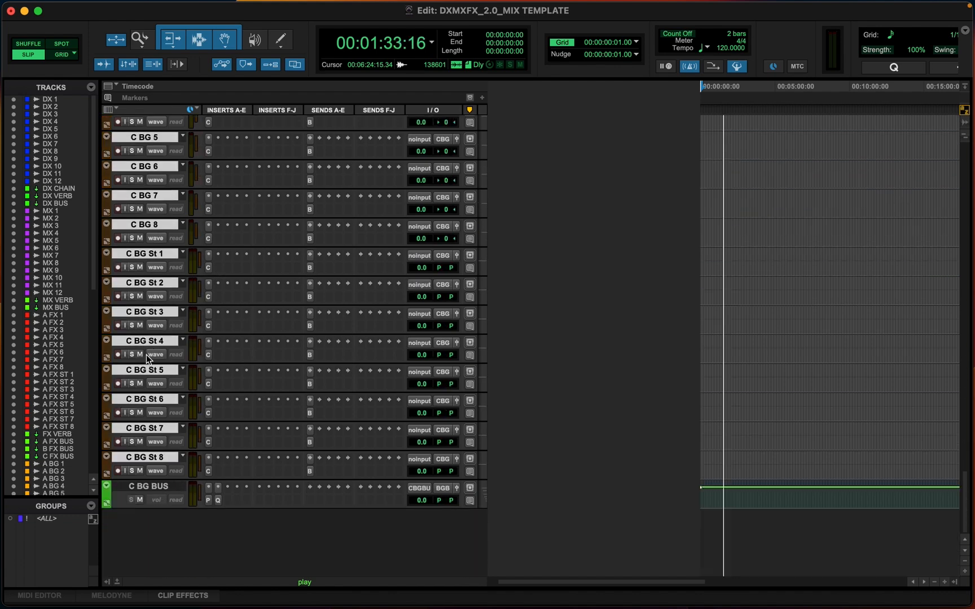
{"action": "scroll", "coordinate": [167, 474], "scroll_direction": "down", "scroll_amount": 7}
{"action": "scroll", "coordinate": [167, 474], "scroll_direction": "up", "scroll_amount": 1}
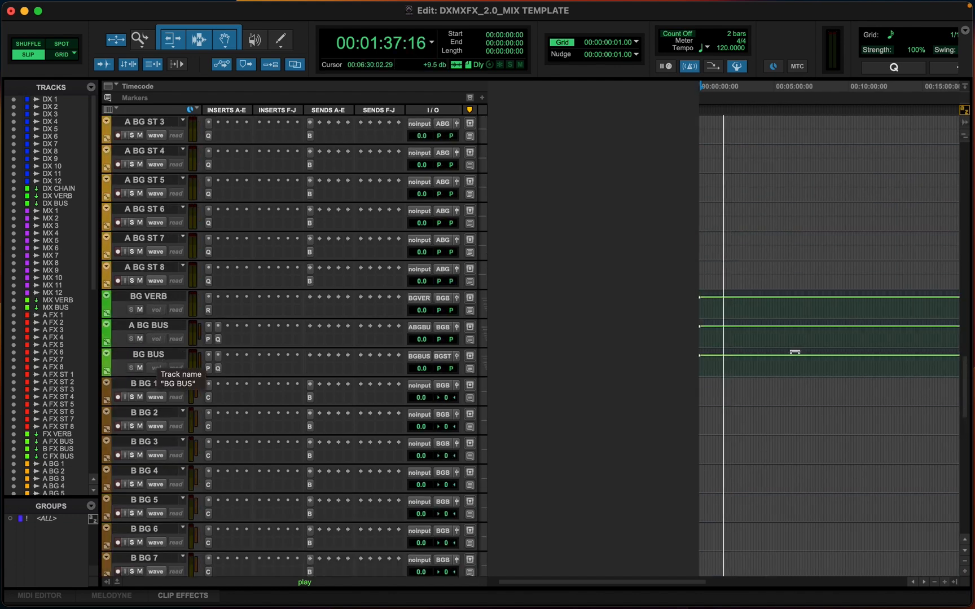
{"action": "key", "text": "super+equal"}
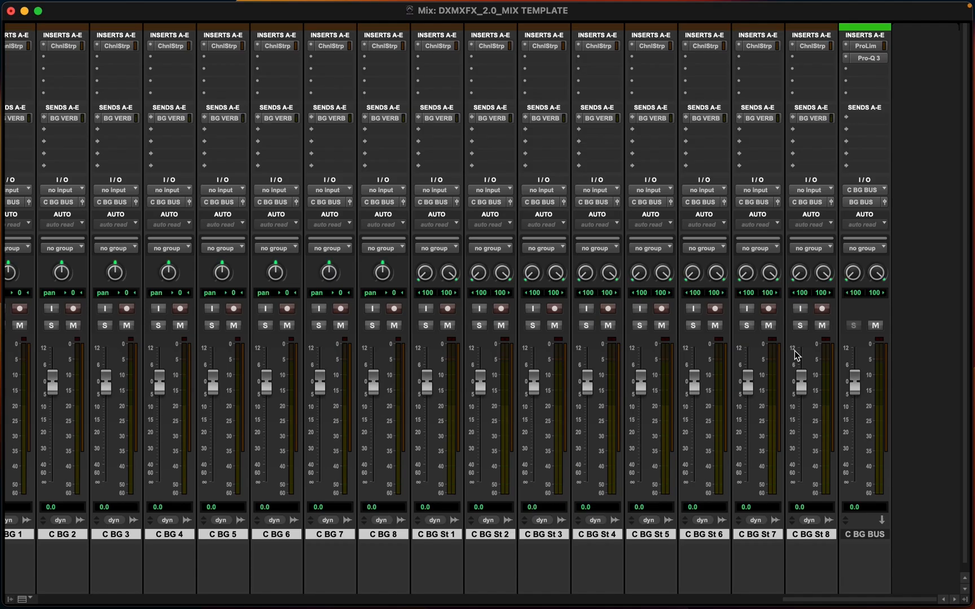
Insert a mono Signal Generator plug-in on C BG 1 to test signal flow to the BG busses
{"action": "scroll", "coordinate": [152, 117], "scroll_direction": "left", "scroll_amount": 5}
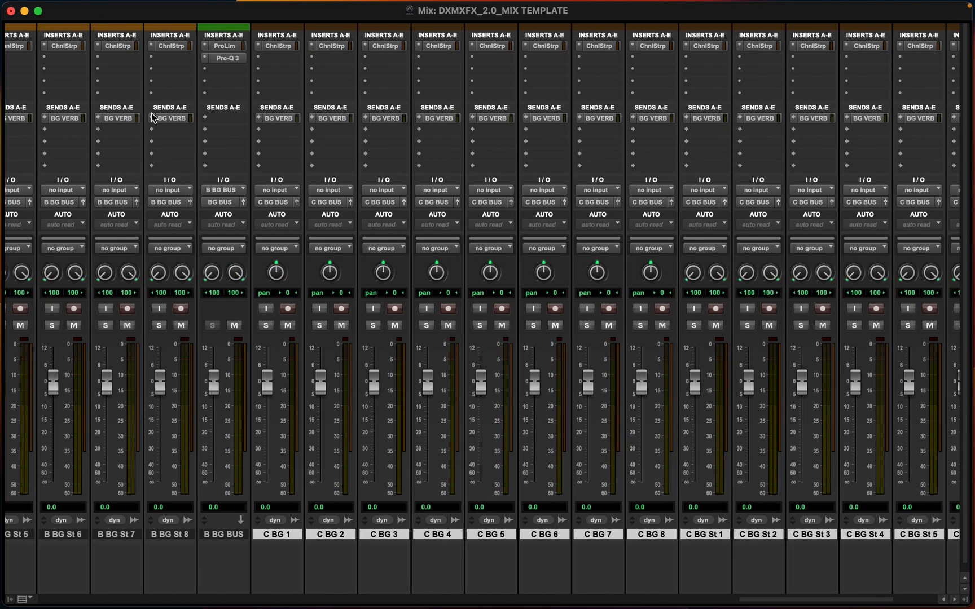
{"action": "left_click", "coordinate": [284, 57]}
{"action": "mouse_move", "coordinate": [348, 59]}
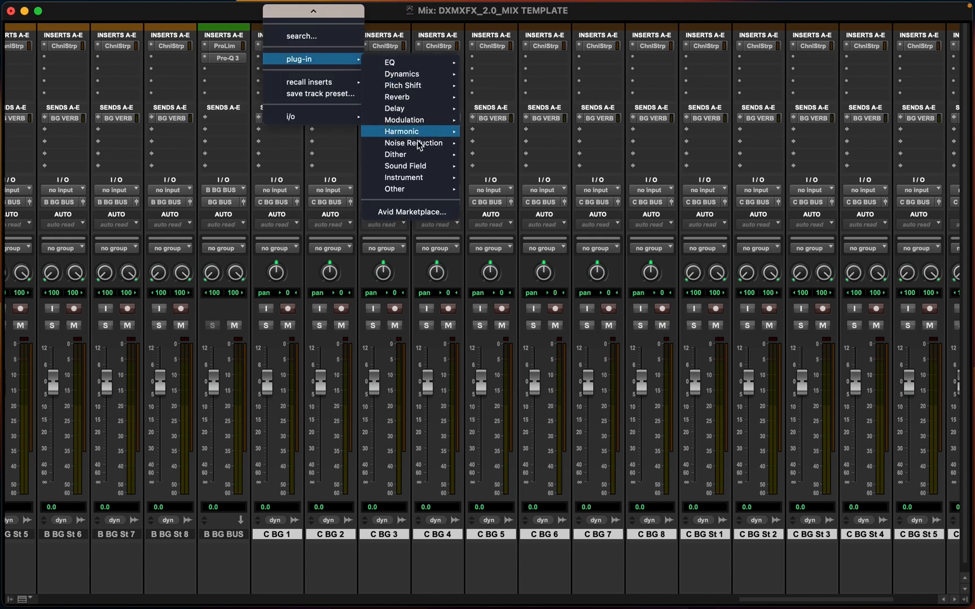
{"action": "mouse_move", "coordinate": [415, 189]}
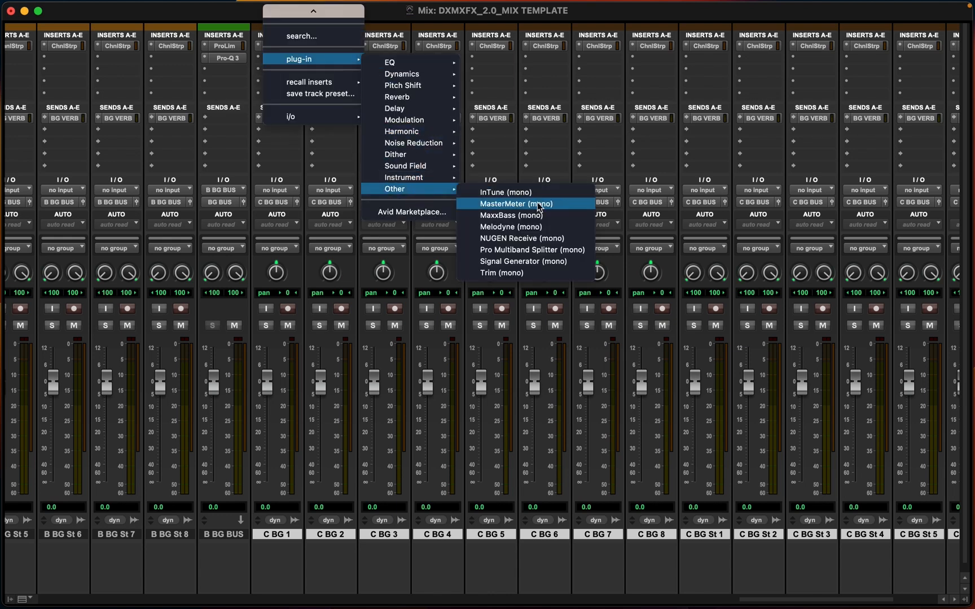
{"action": "left_click", "coordinate": [541, 263]}
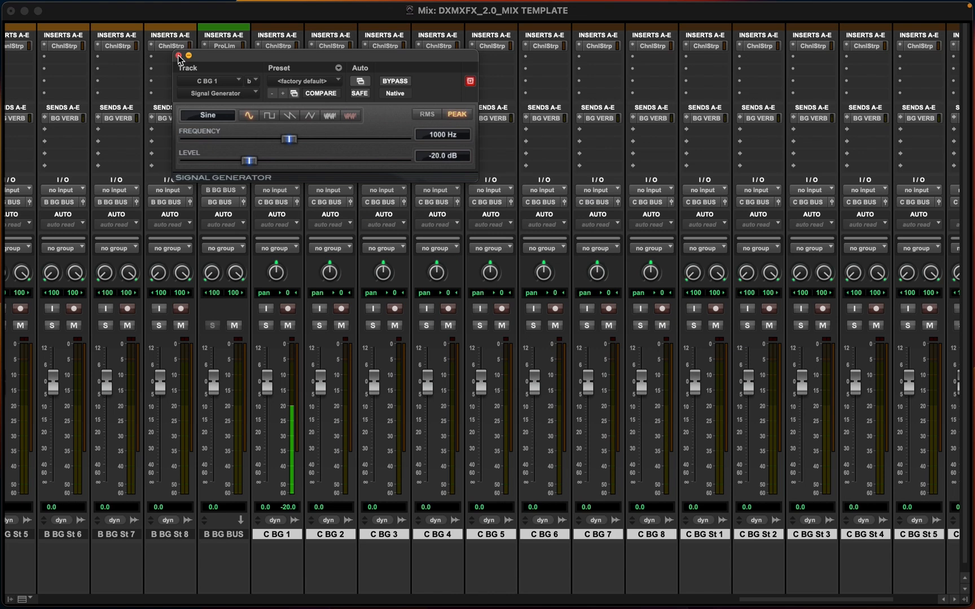
{"action": "left_click", "coordinate": [179, 57]}
{"action": "scroll", "coordinate": [583, 457], "scroll_direction": "right", "scroll_amount": 4}
{"action": "scroll", "coordinate": [144, 456], "scroll_direction": "left", "scroll_amount": 3}
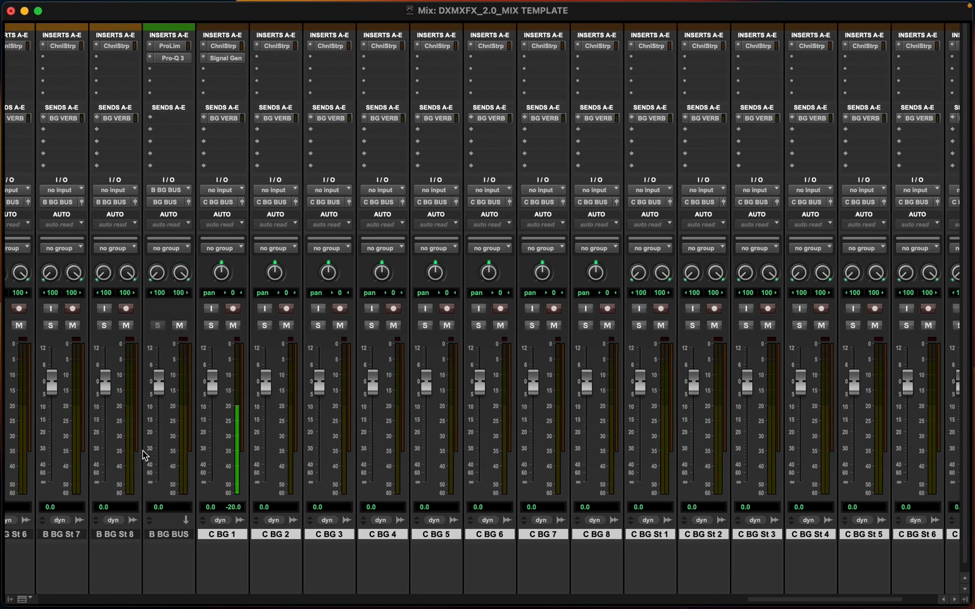
{"action": "scroll", "coordinate": [144, 455], "scroll_direction": "left", "scroll_amount": 20}
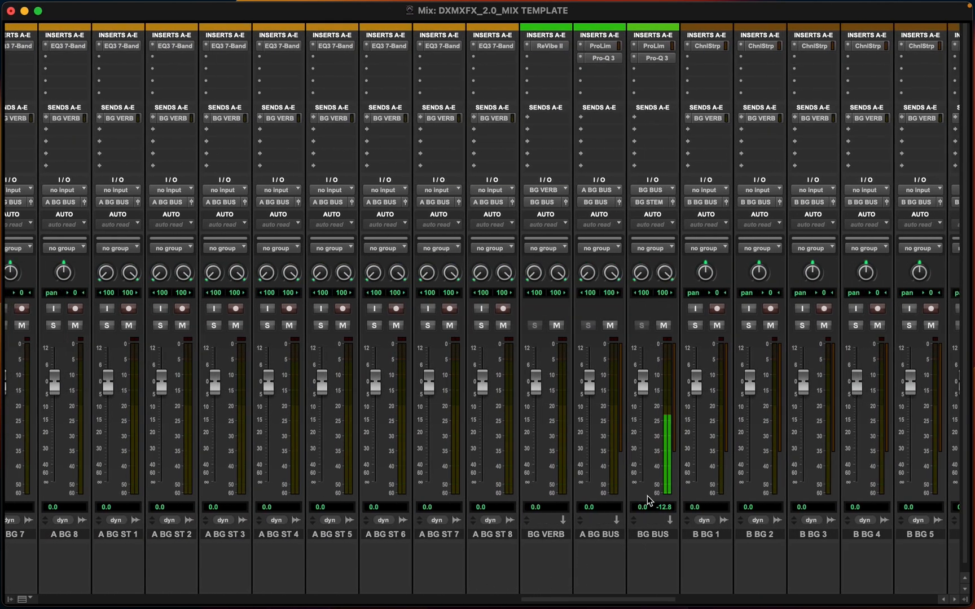
{"action": "scroll", "coordinate": [649, 500], "scroll_direction": "right", "scroll_amount": 20}
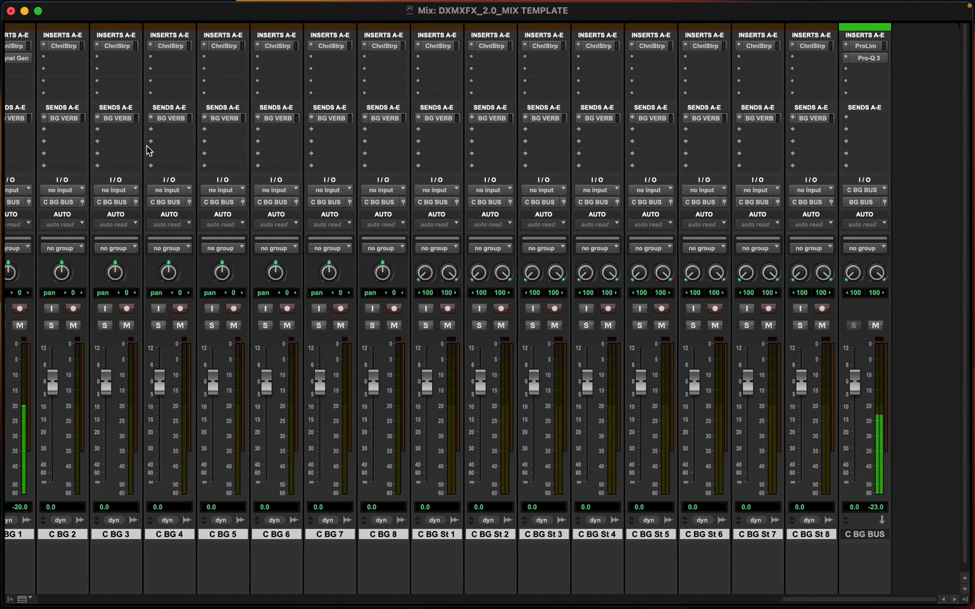
Raise the BG VERB send on C BG 1 to about -0.4 dB to check signal reaching the BG VERB return
{"action": "scroll", "coordinate": [147, 150], "scroll_direction": "left", "scroll_amount": 1}
{"action": "scroll", "coordinate": [60, 126], "scroll_direction": "left", "scroll_amount": 2}
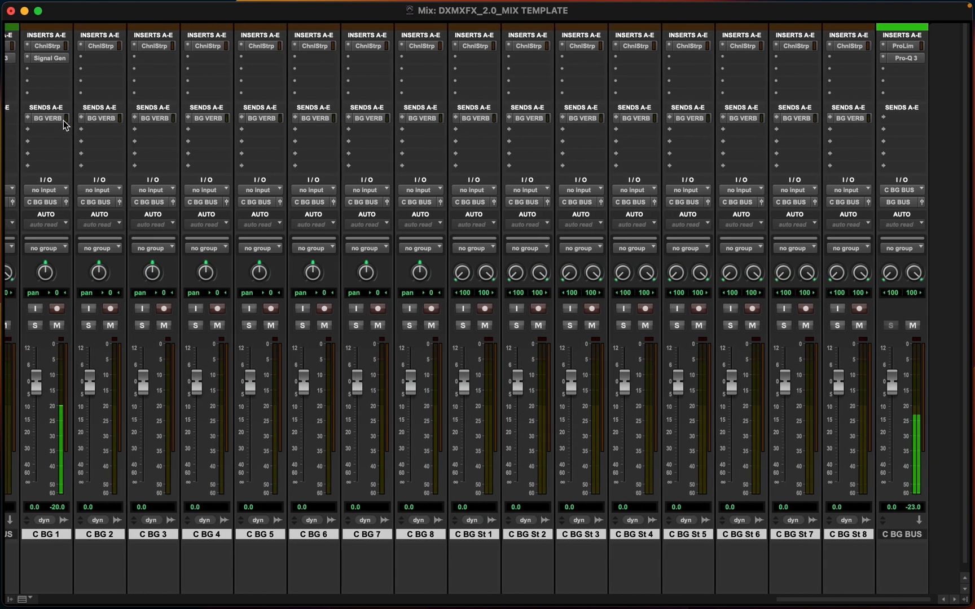
{"action": "left_click", "coordinate": [62, 121]}
{"action": "left_click_drag", "start_coordinate": [395, 353], "coordinate": [395, 249]}
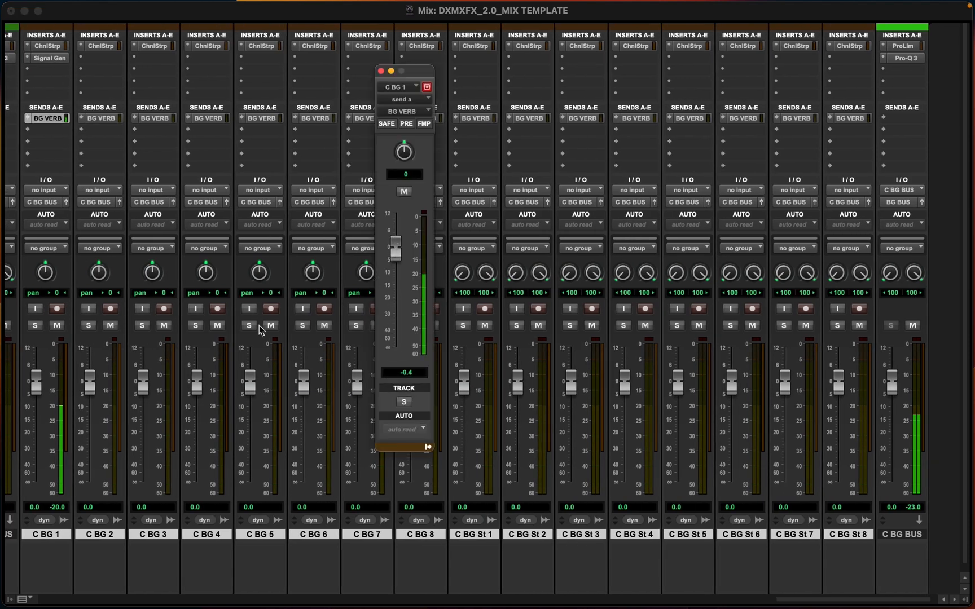
{"action": "scroll", "coordinate": [248, 334], "scroll_direction": "left", "scroll_amount": 15}
{"action": "scroll", "coordinate": [237, 335], "scroll_direction": "left", "scroll_amount": 3}
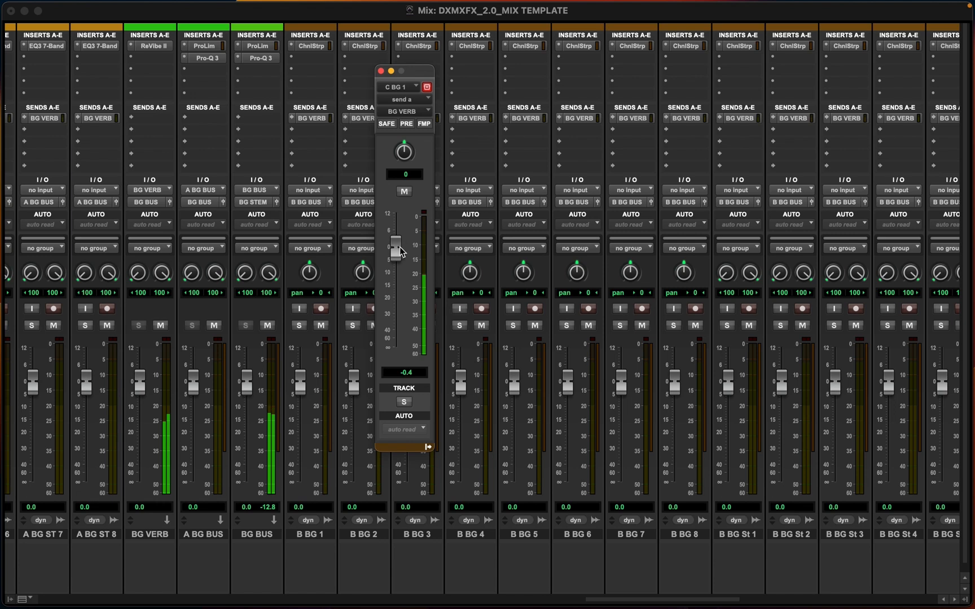
Set the C BG 1 BG VERB send back to -inf and remove the Signal Generator plug-in from C BG 1
{"action": "left_click_drag", "start_coordinate": [400, 251], "coordinate": [396, 350]}
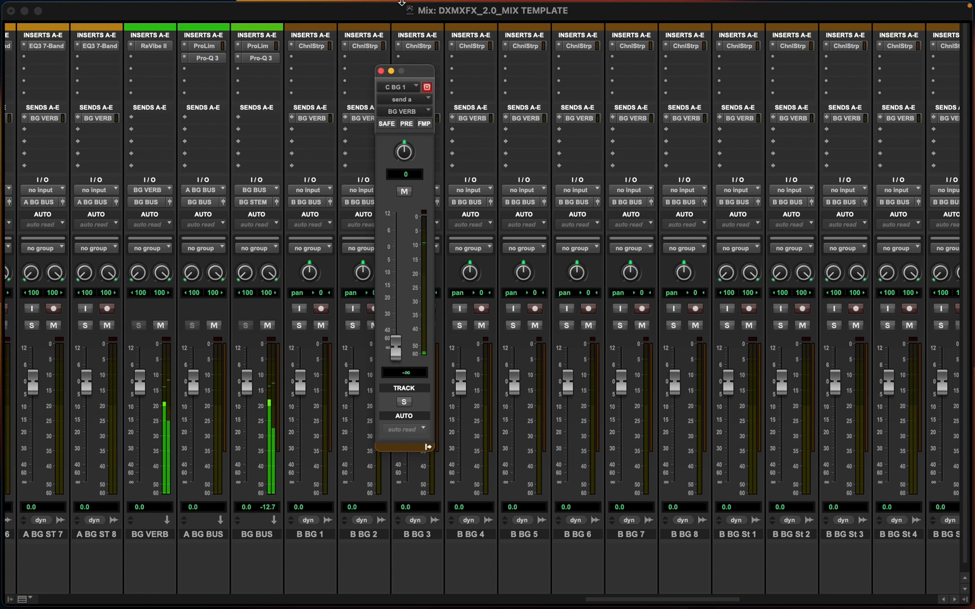
{"action": "left_click", "coordinate": [381, 70]}
{"action": "scroll", "coordinate": [474, 113], "scroll_direction": "right", "scroll_amount": 15}
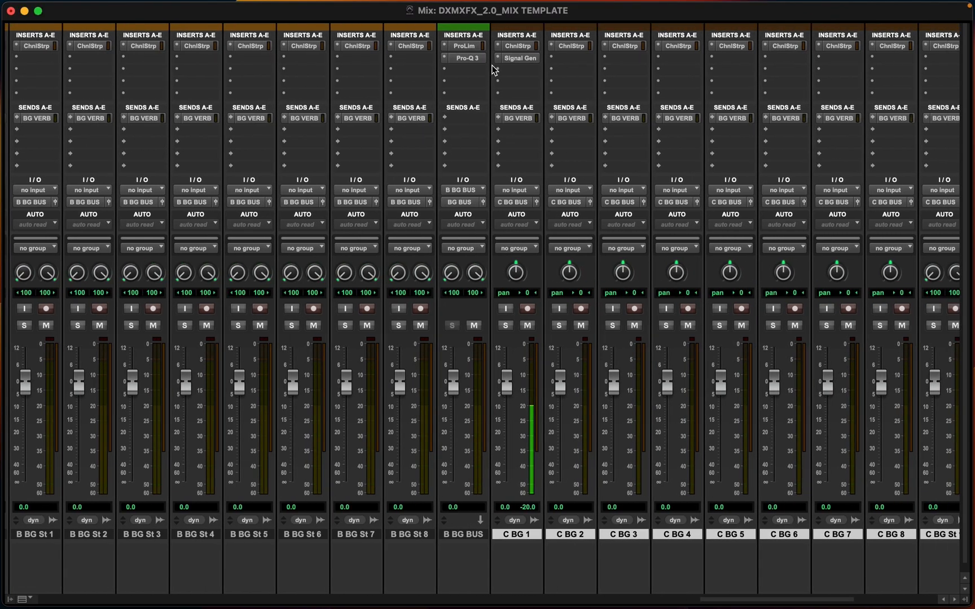
{"action": "left_click", "coordinate": [495, 62]}
{"action": "left_click", "coordinate": [528, 11]}
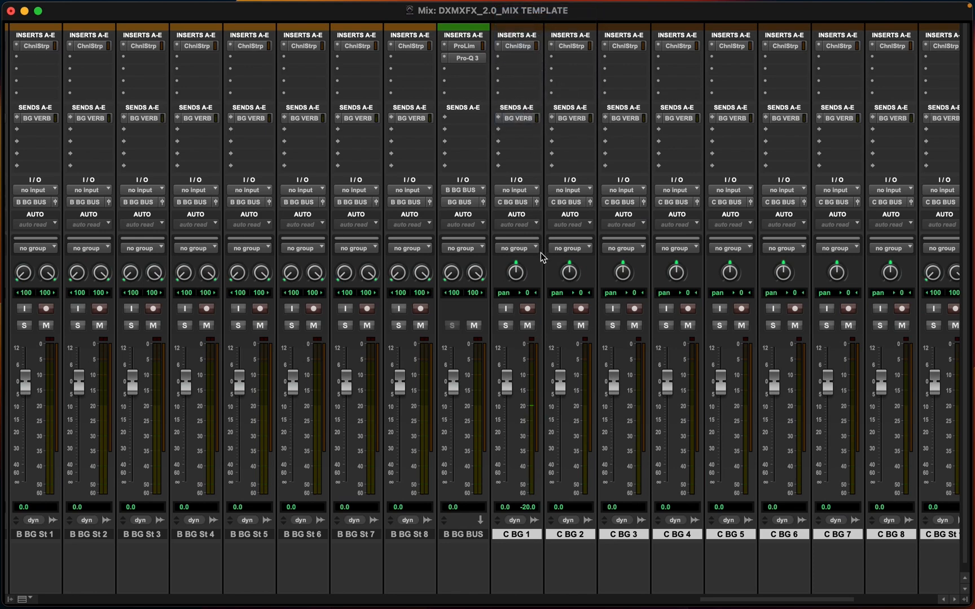
Switch to the Edit window and scroll through the tracks from the DX group down to the C BG tracks
{"action": "key", "text": "super+equal"}
{"action": "key", "text": "space"}
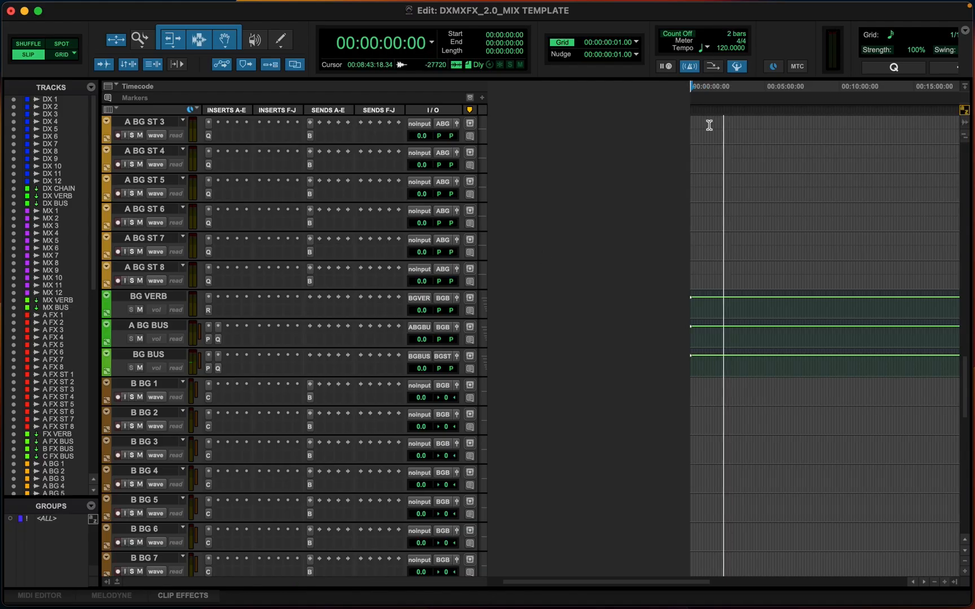
{"action": "scroll", "coordinate": [707, 267], "scroll_direction": "up", "scroll_amount": 20}
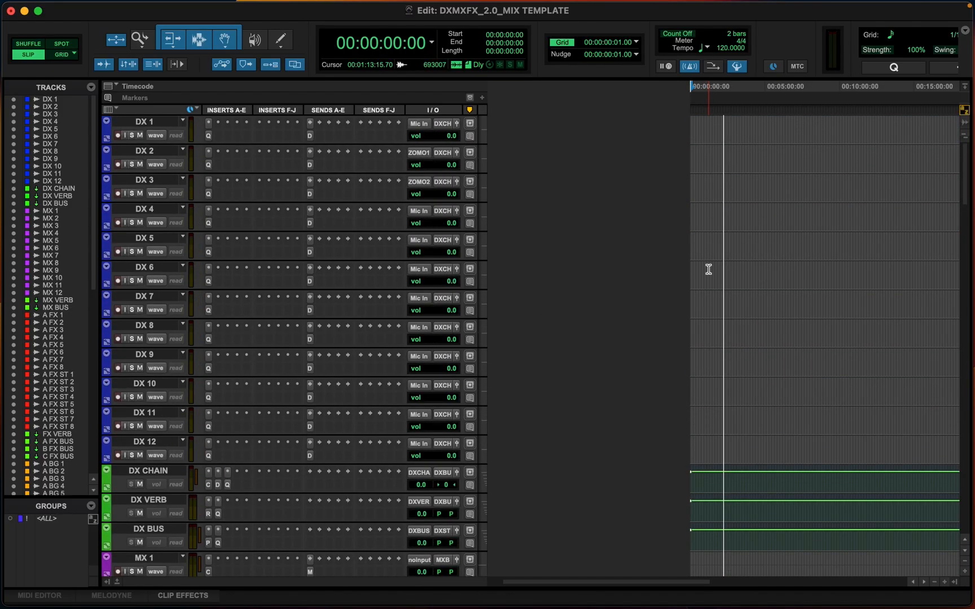
{"action": "scroll", "coordinate": [708, 269], "scroll_direction": "down", "scroll_amount": 5}
{"action": "scroll", "coordinate": [707, 269], "scroll_direction": "down", "scroll_amount": 20}
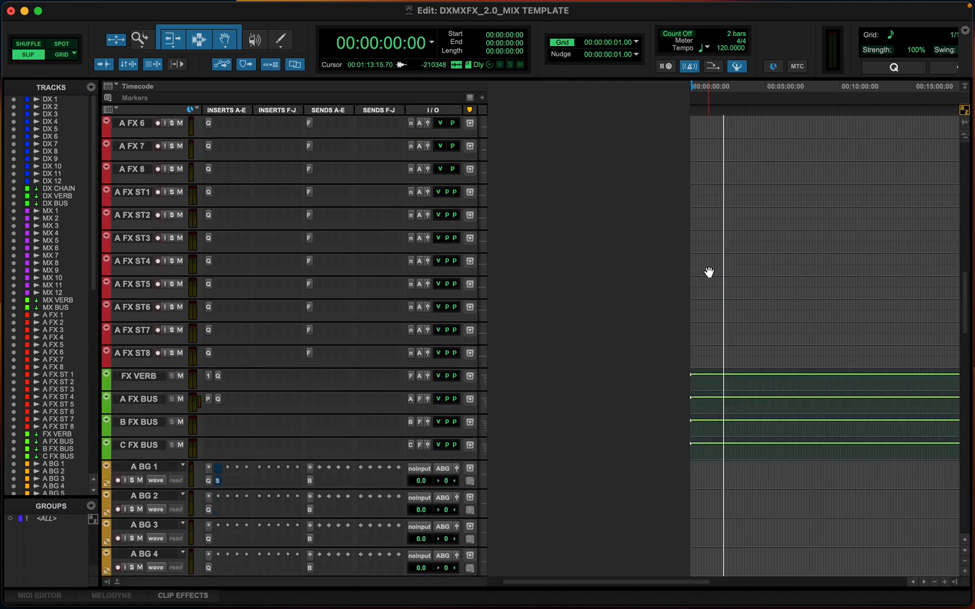
{"action": "scroll", "coordinate": [707, 269], "scroll_direction": "down", "scroll_amount": 20}
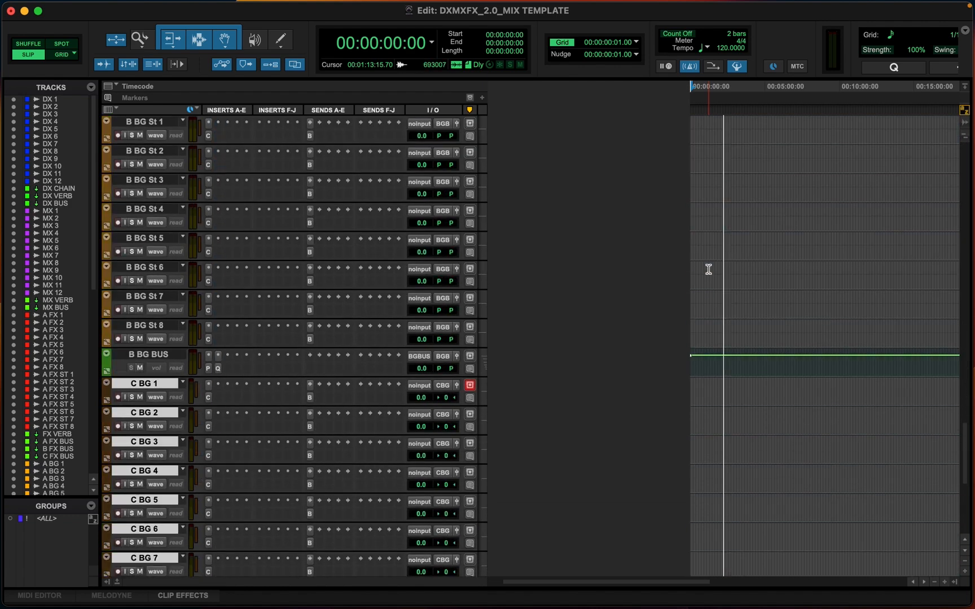
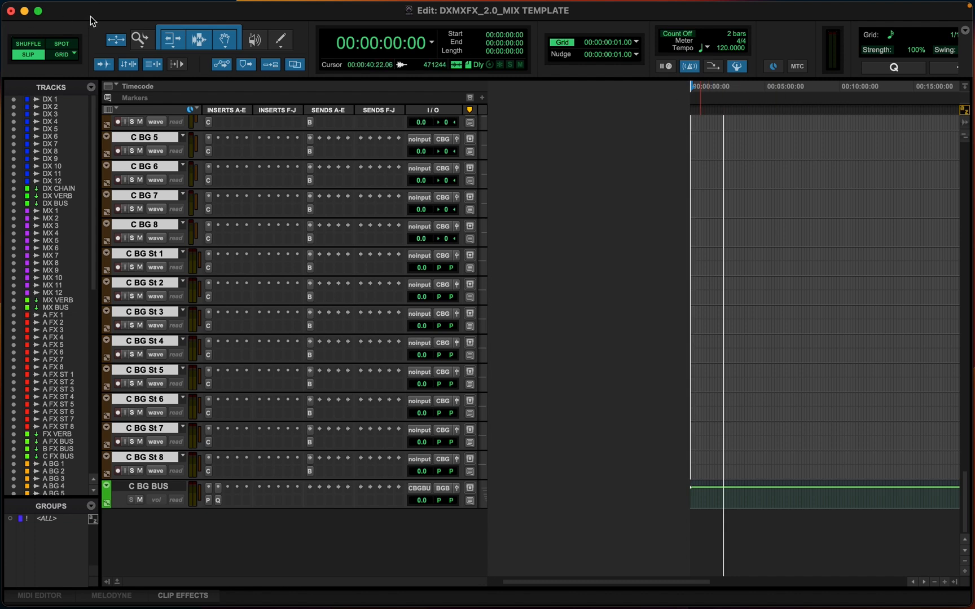
{"action": "scroll", "coordinate": [62, 154], "scroll_direction": "down", "scroll_amount": 10}
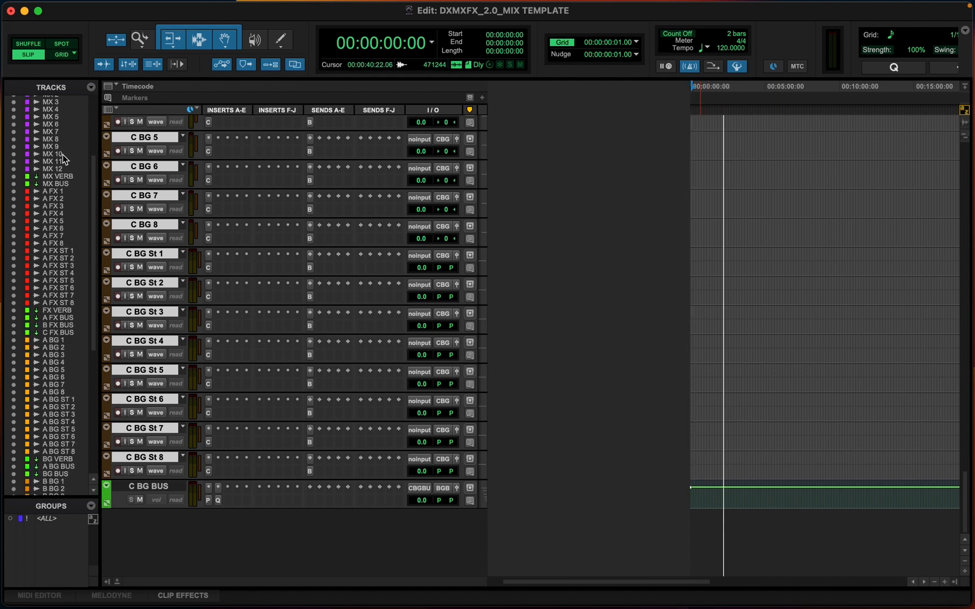
{"action": "scroll", "coordinate": [63, 155], "scroll_direction": "down", "scroll_amount": 3}
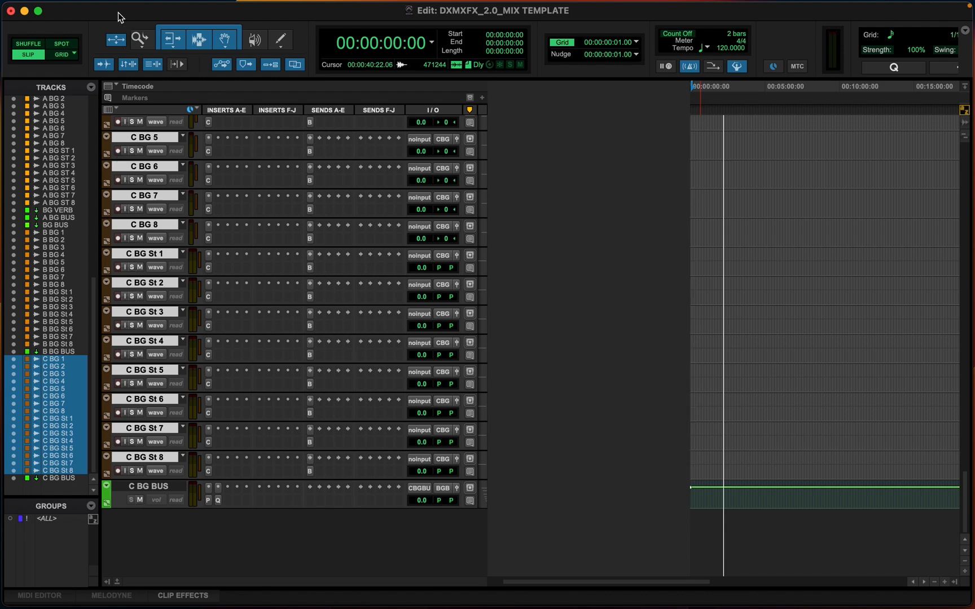
{"action": "left_click", "coordinate": [97, 7]}
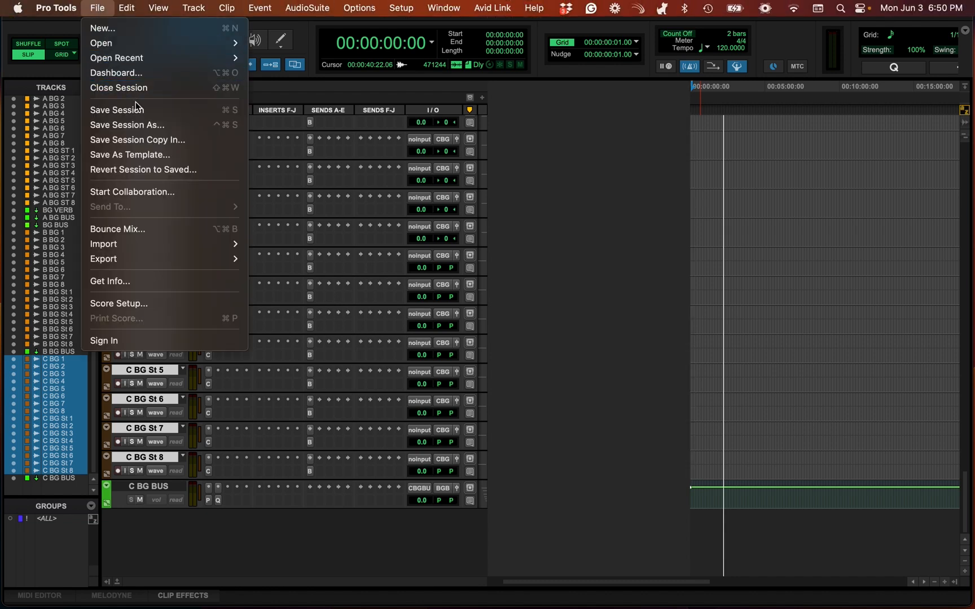
{"action": "left_click", "coordinate": [123, 159]}
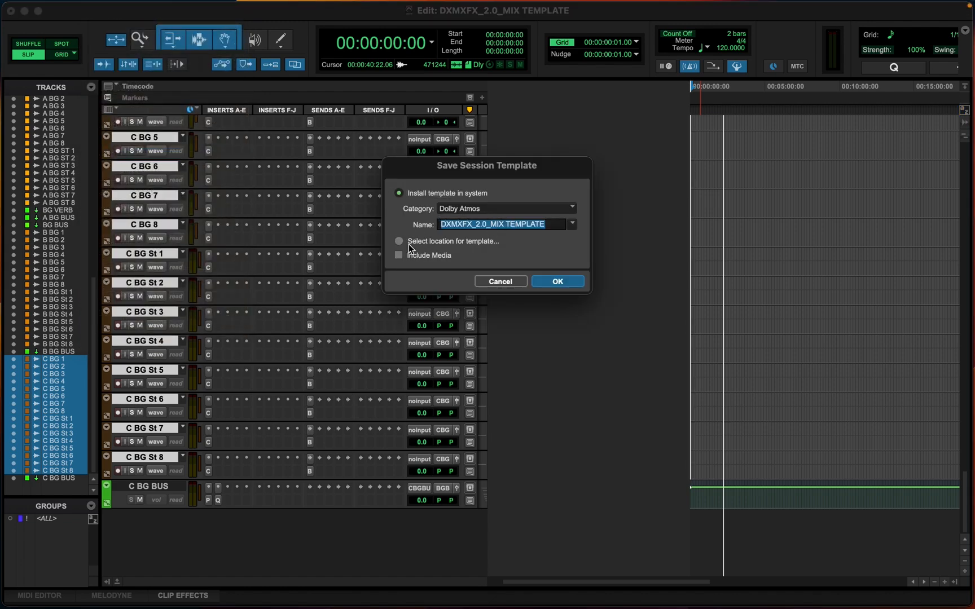
{"action": "left_click", "coordinate": [508, 282]}
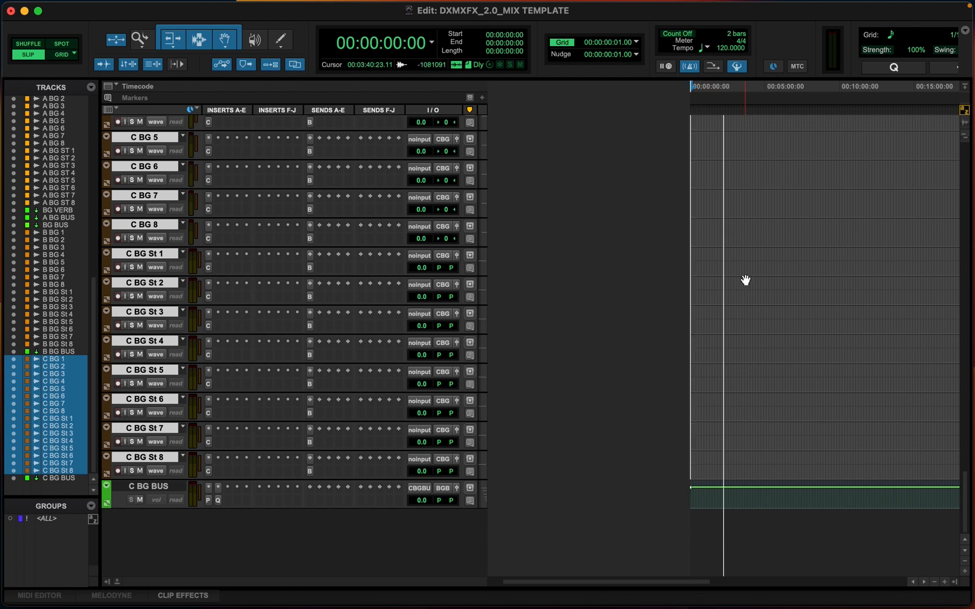
Add four new stereo audio tracks after the C BG BUS track
{"action": "scroll", "coordinate": [745, 281], "scroll_direction": "up", "scroll_amount": 20}
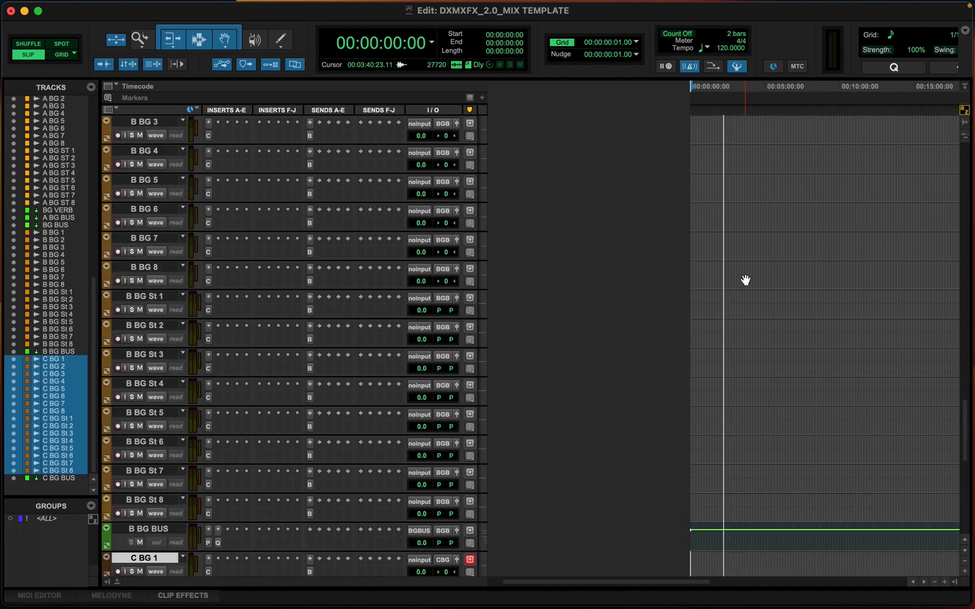
{"action": "scroll", "coordinate": [745, 280], "scroll_direction": "down", "scroll_amount": 8}
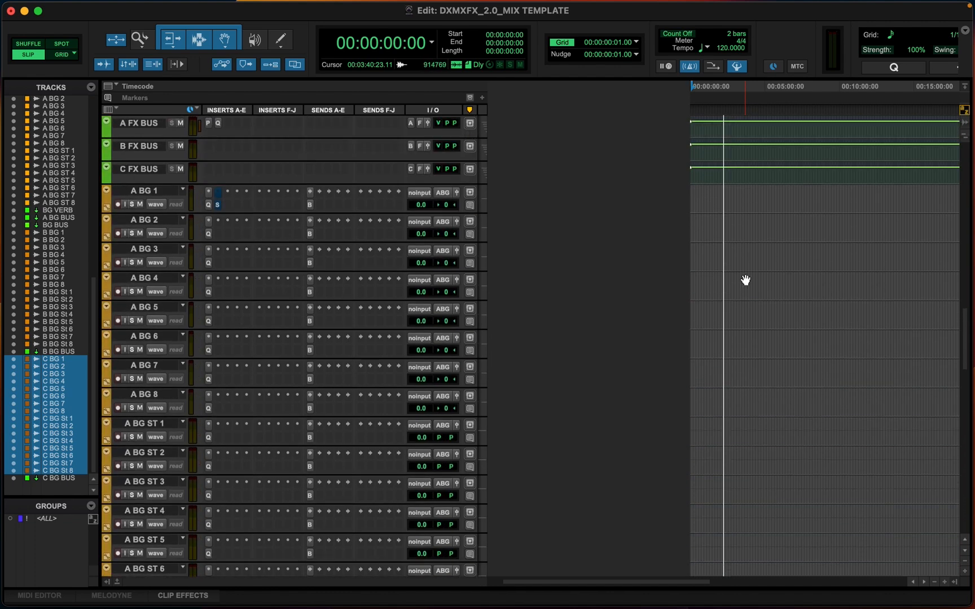
{"action": "scroll", "coordinate": [745, 281], "scroll_direction": "down", "scroll_amount": 9}
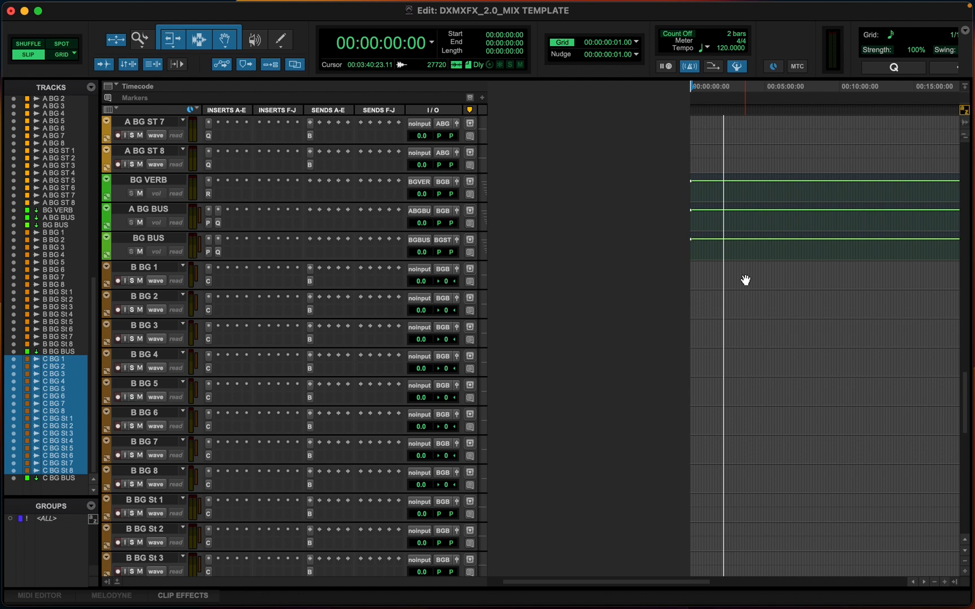
{"action": "scroll", "coordinate": [730, 299], "scroll_direction": "down", "scroll_amount": 5}
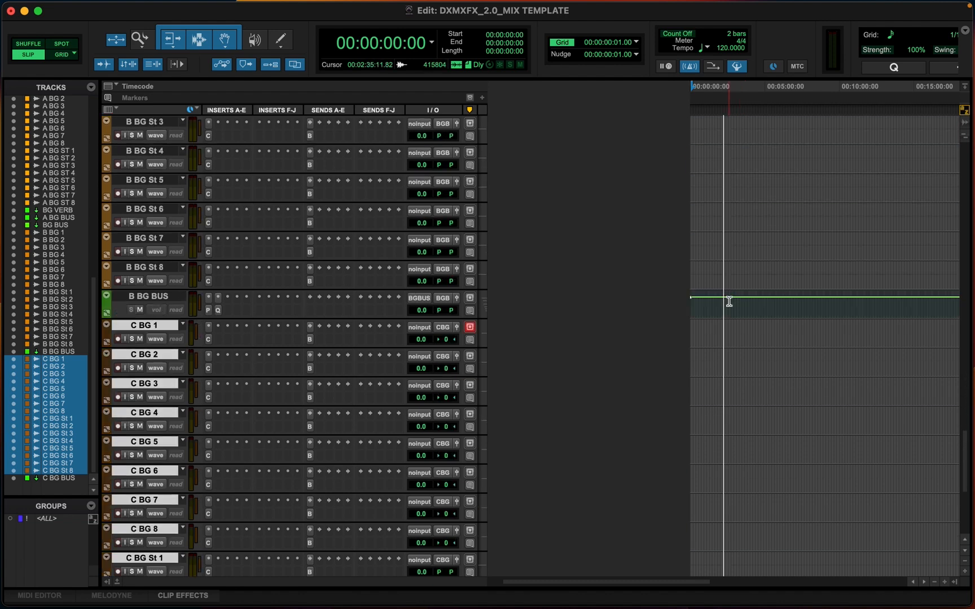
{"action": "scroll", "coordinate": [729, 301], "scroll_direction": "down", "scroll_amount": 4}
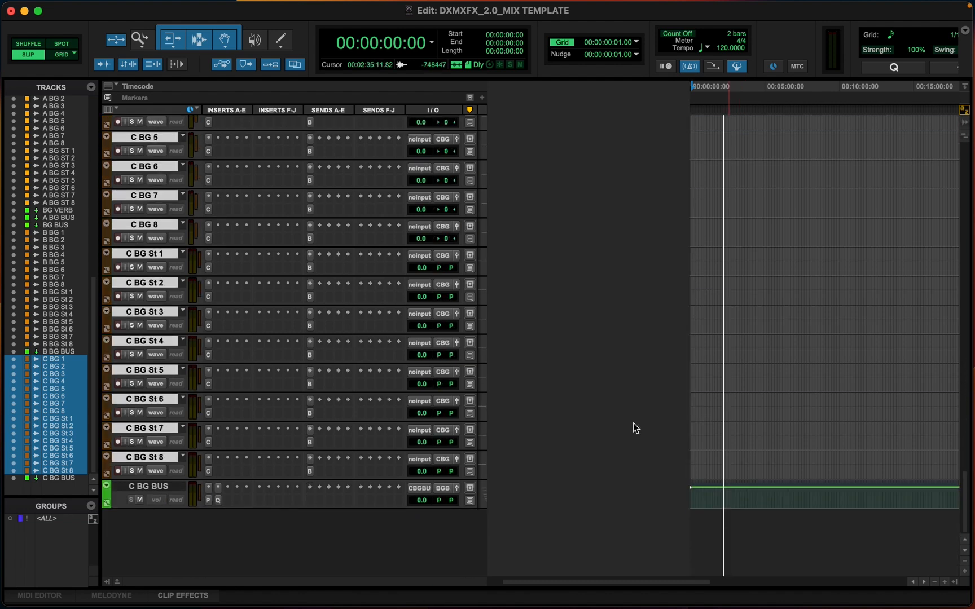
{"action": "left_click", "coordinate": [150, 486]}
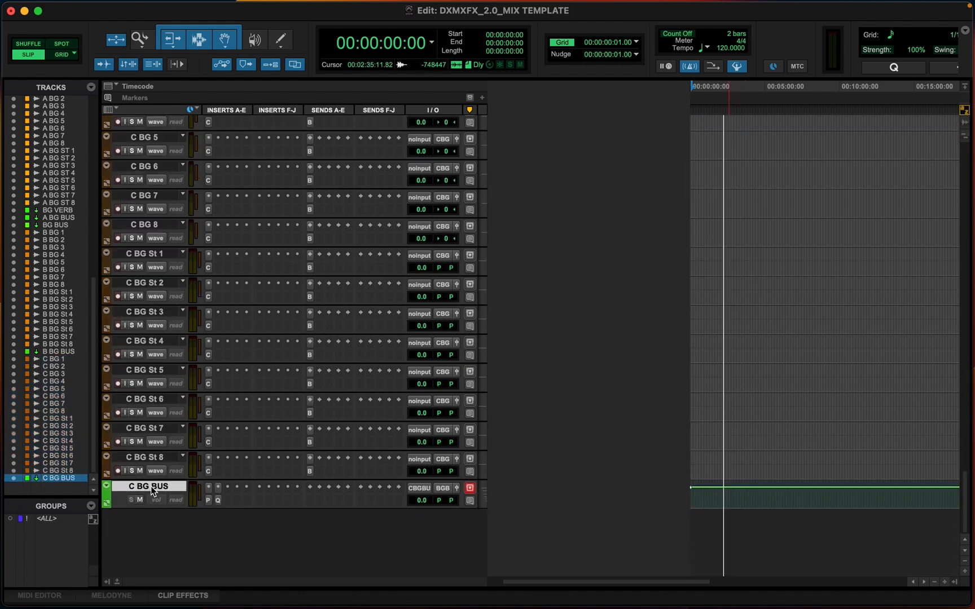
{"action": "key", "text": "shift+super+n"}
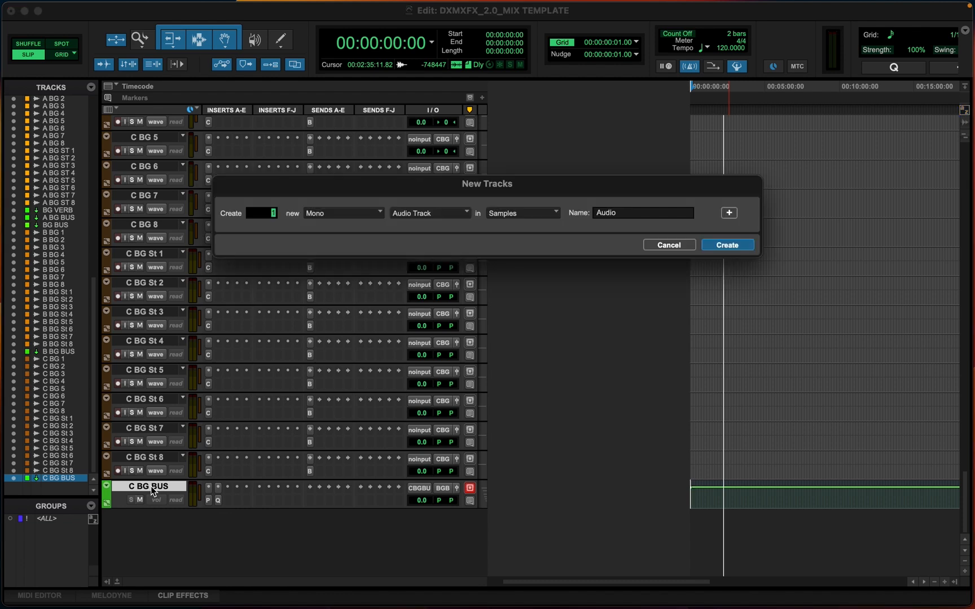
{"action": "key", "text": "super+Right"}
{"action": "type", "text": "4"}
{"action": "key", "text": "Return"}
Rename the first two new tracks DX STEM REC and MX STEM REC
{"action": "scroll", "coordinate": [183, 533], "scroll_direction": "down", "scroll_amount": 3}
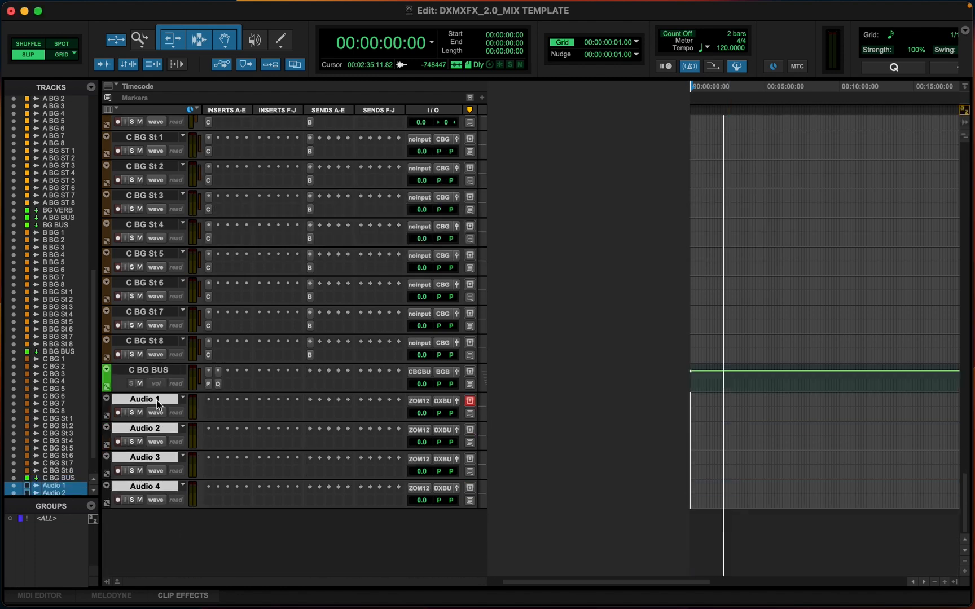
{"action": "double_click", "coordinate": [157, 404]}
{"action": "type", "text": "DX "}
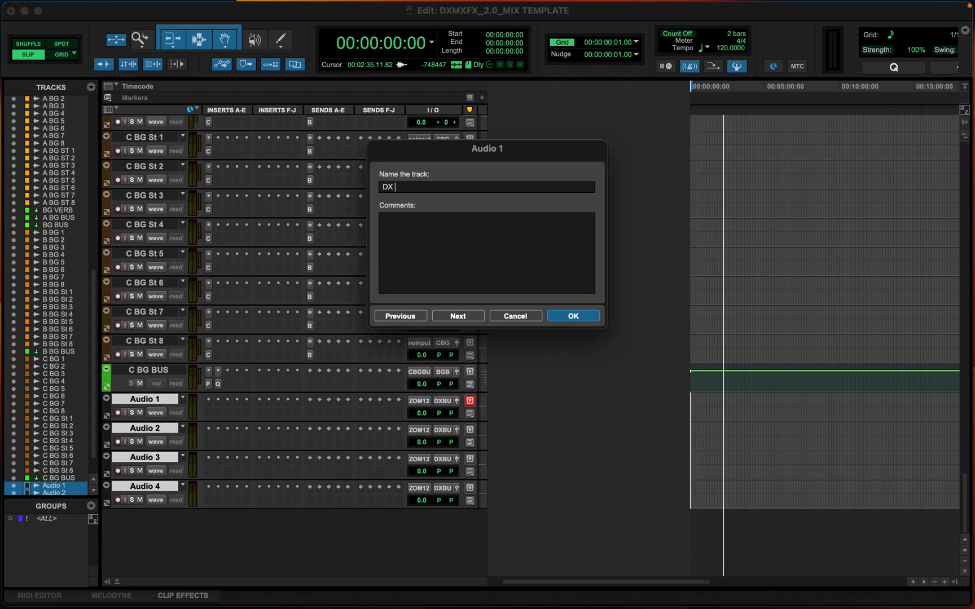
{"action": "type", "text": "STEM REC"}
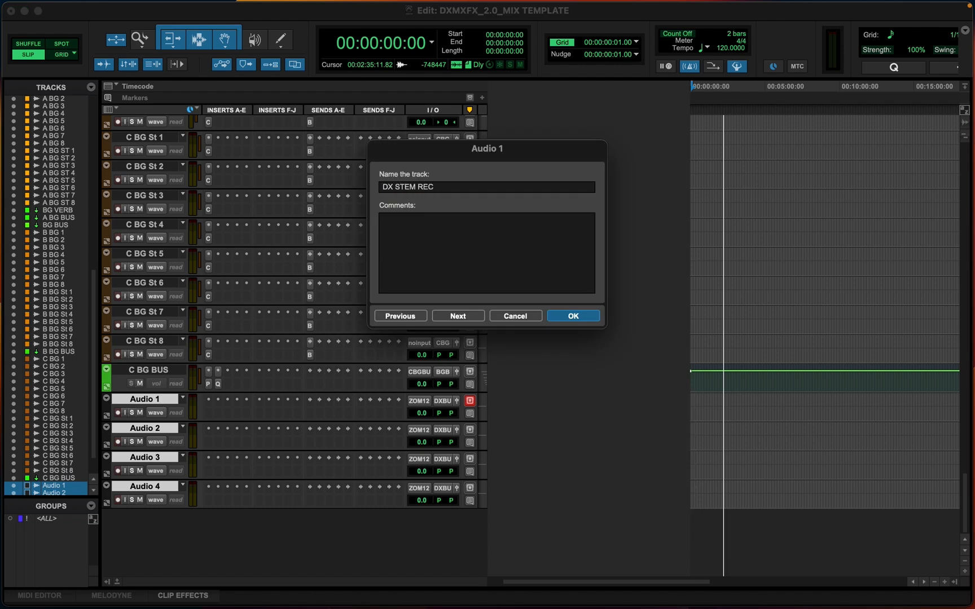
{"action": "key", "text": "super+Right"}
{"action": "type", "text": "MX ST"}
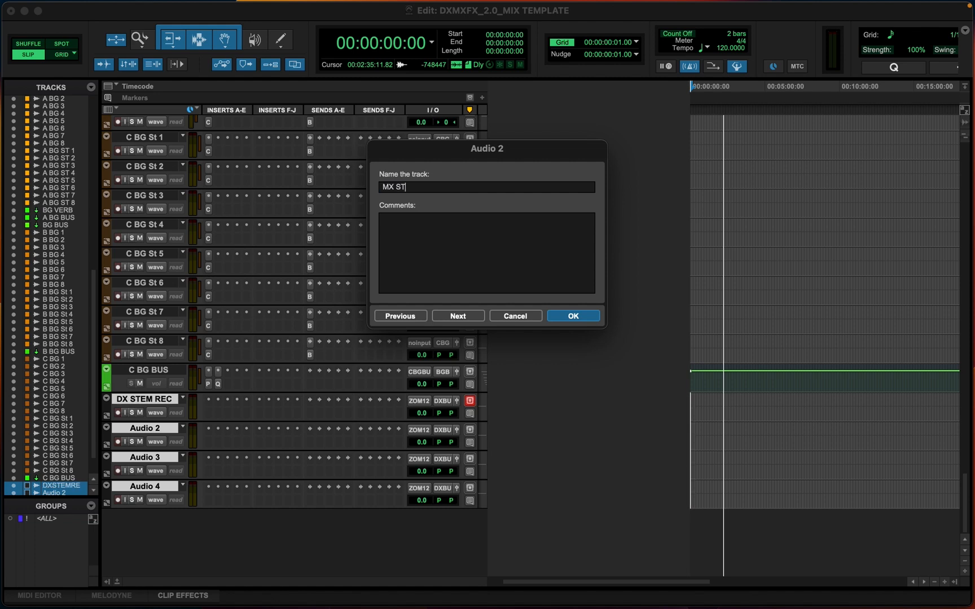
{"action": "type", "text": "EM REC"}
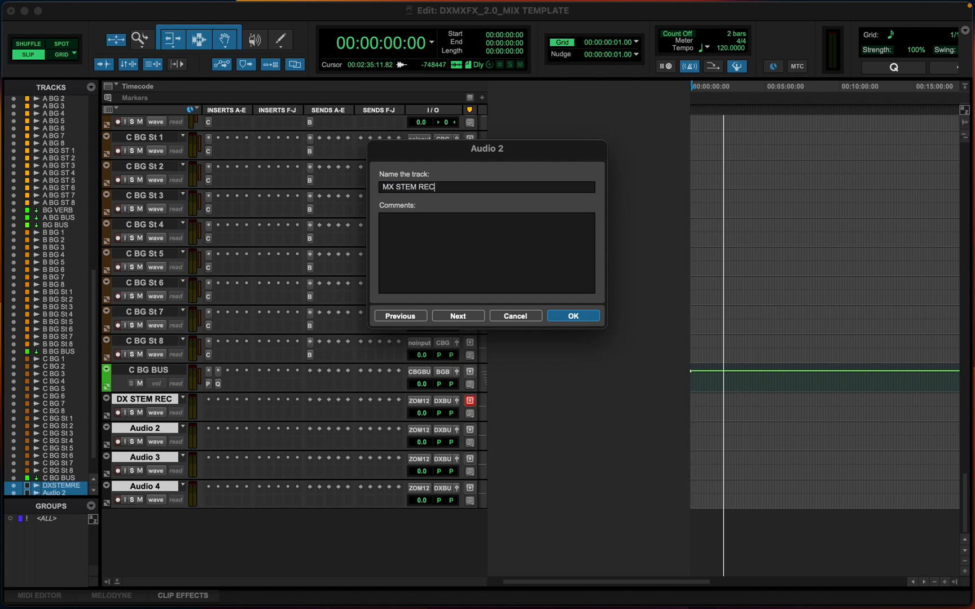
Rename the fourth new track FX STEM REC and the DX 1 track PM STEM REC
{"action": "key", "text": "super+Right"}
{"action": "key", "text": "super+Right"}
{"action": "type", "text": "FX "}
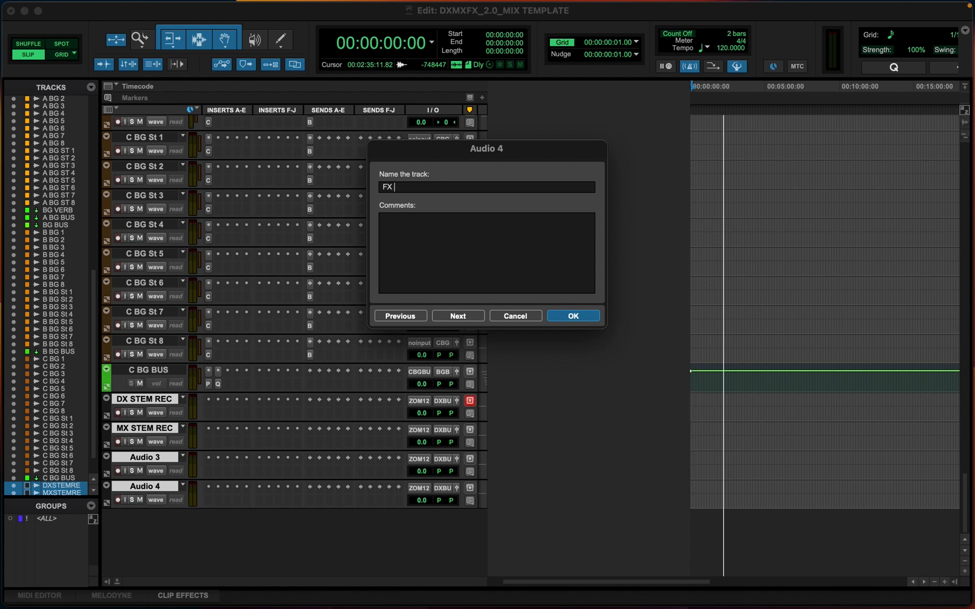
{"action": "type", "text": "STEM REC"}
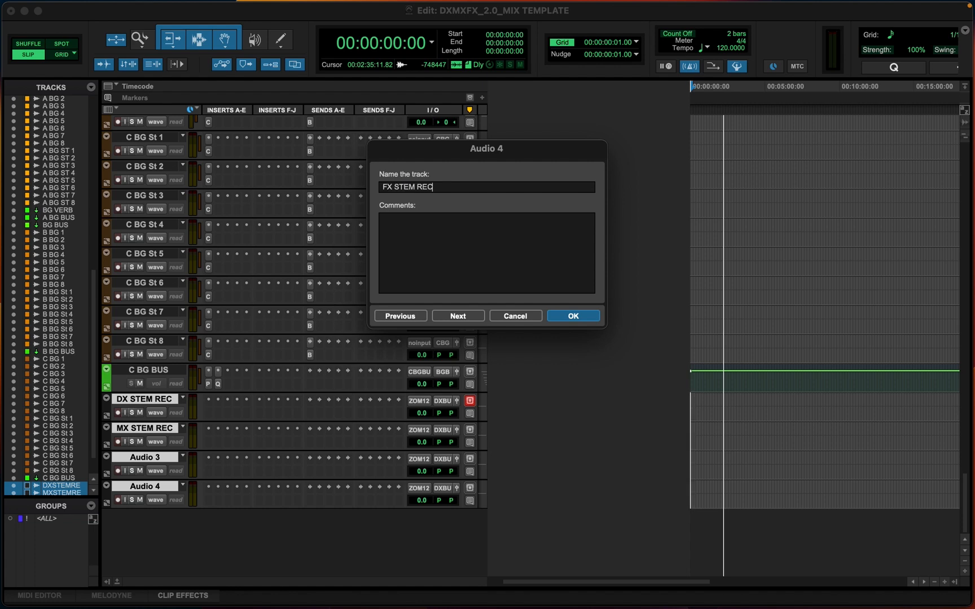
{"action": "key", "text": "super+Right"}
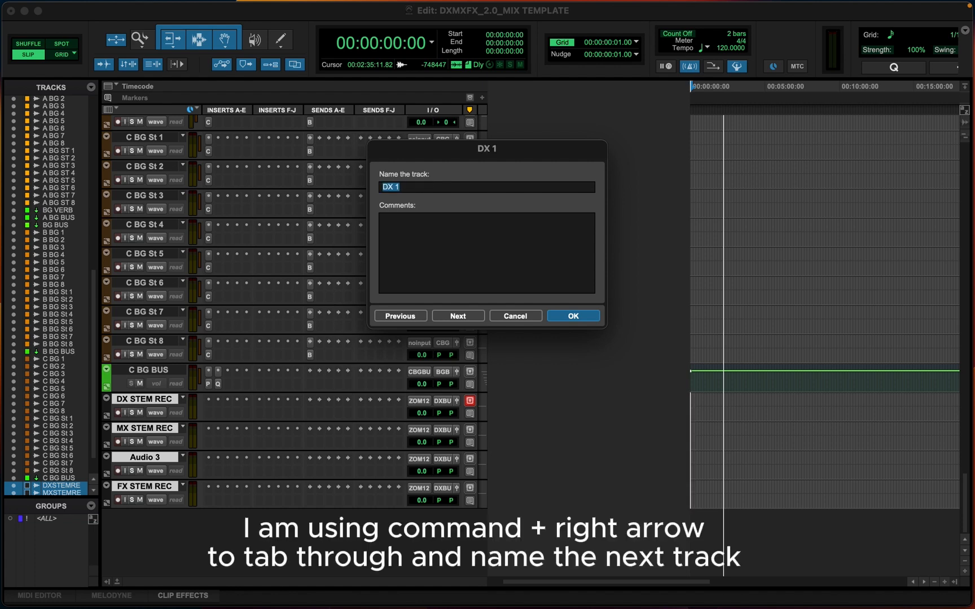
{"action": "type", "text": "PM STEM REC"}
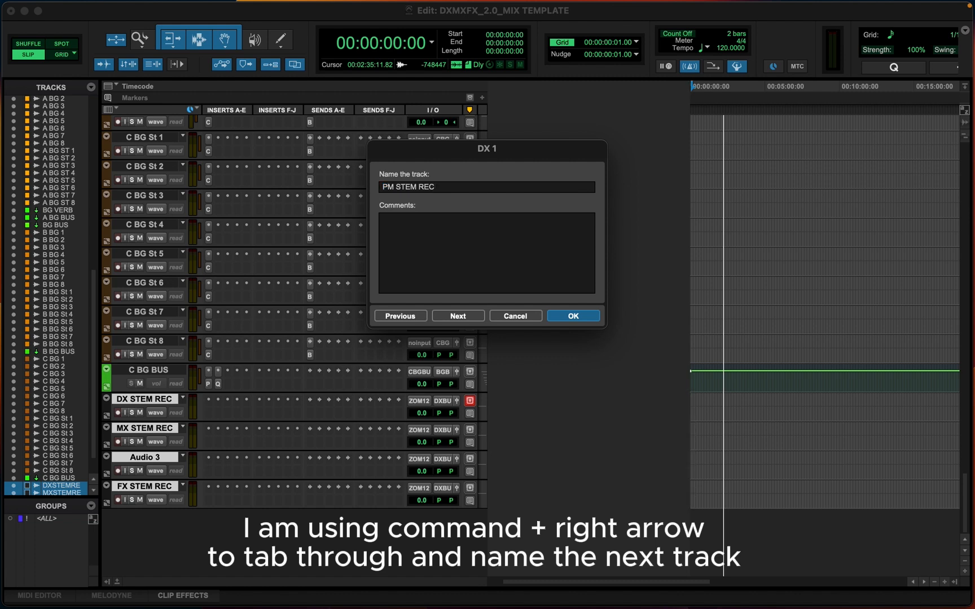
{"action": "key", "text": "Return"}
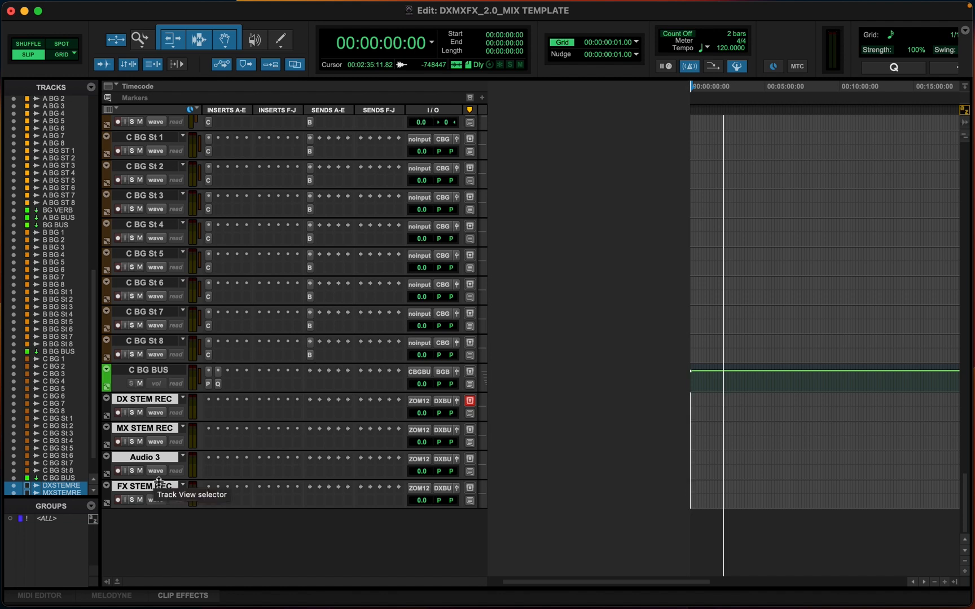
Color the four new tracks red
{"action": "double_click", "coordinate": [109, 408]}
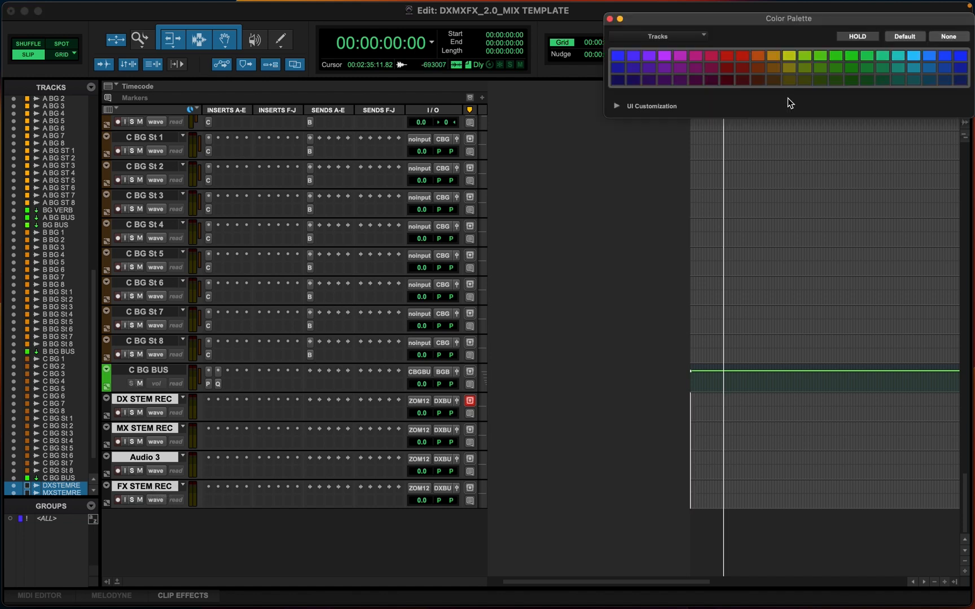
{"action": "left_click", "coordinate": [742, 68]}
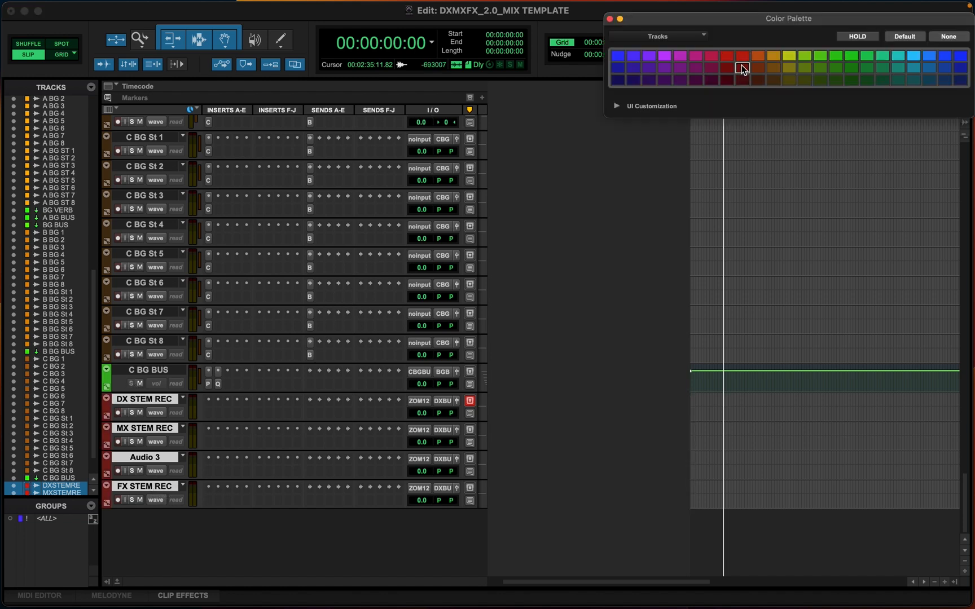
{"action": "left_click", "coordinate": [609, 19]}
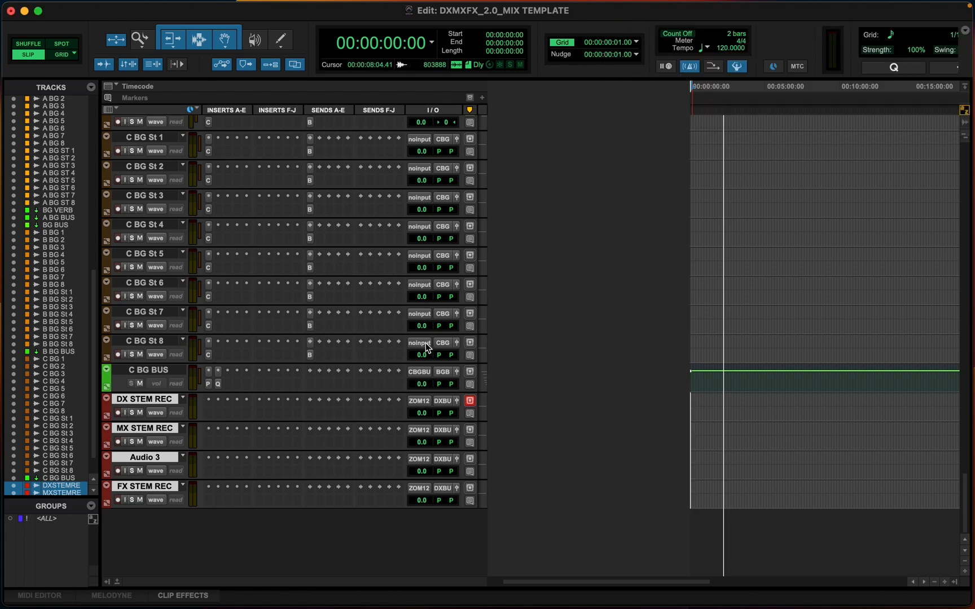
In I/O Setup, create a new stereo bus path named PM STEM
{"action": "key", "text": "super+equal"}
{"action": "scroll", "coordinate": [435, 346], "scroll_direction": "right", "scroll_amount": 10}
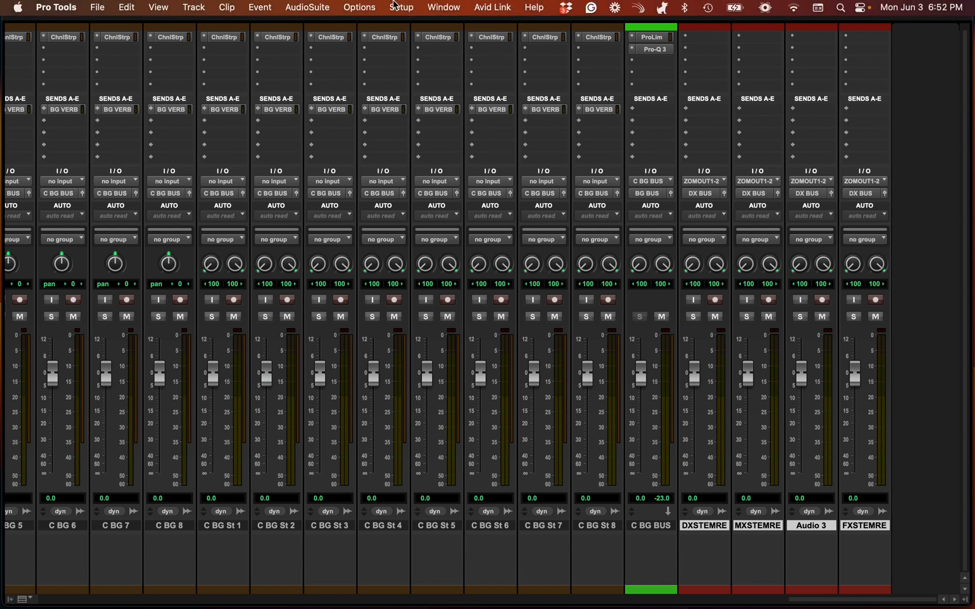
{"action": "left_click", "coordinate": [399, 7]}
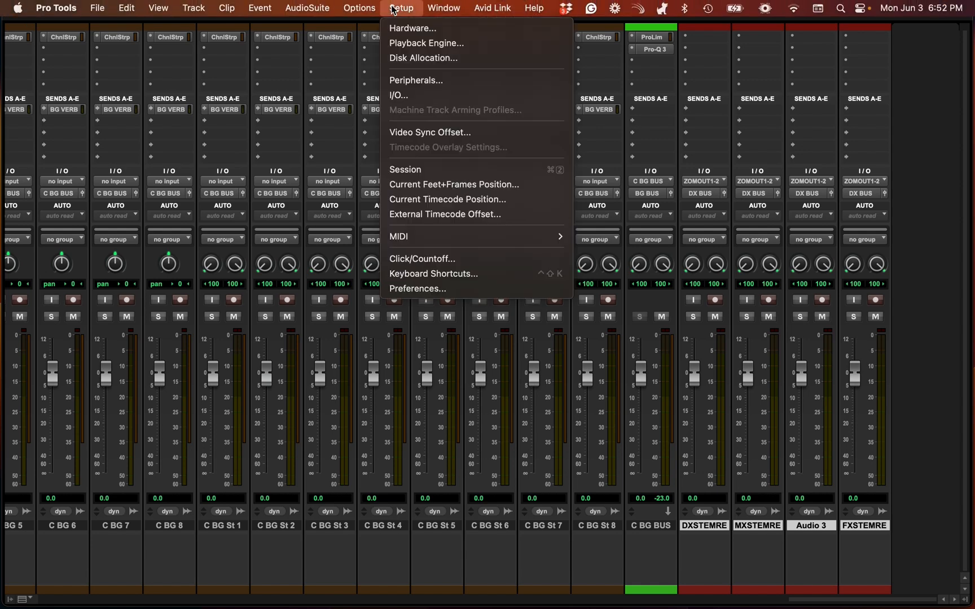
{"action": "left_click", "coordinate": [410, 97]}
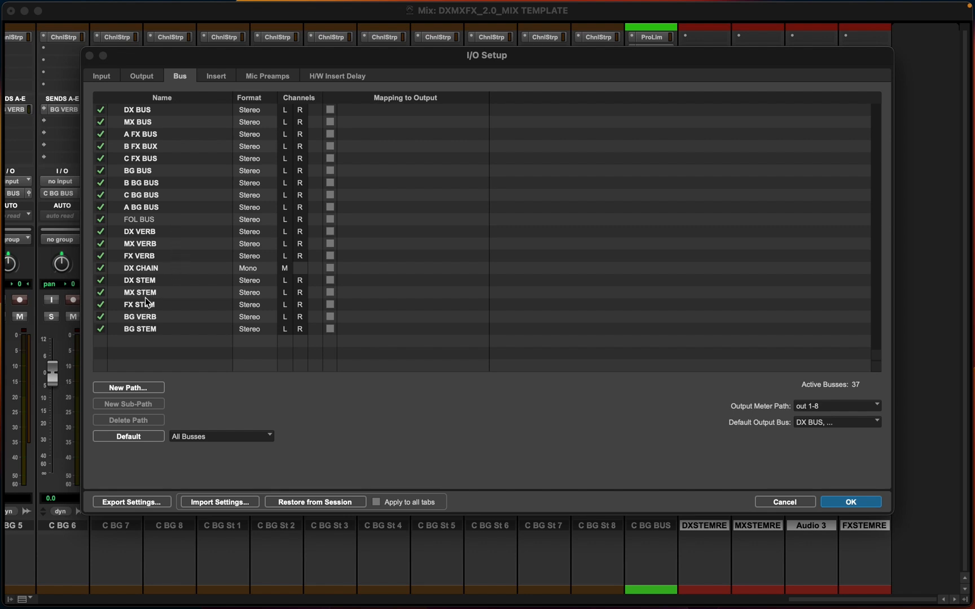
{"action": "left_click", "coordinate": [164, 388]}
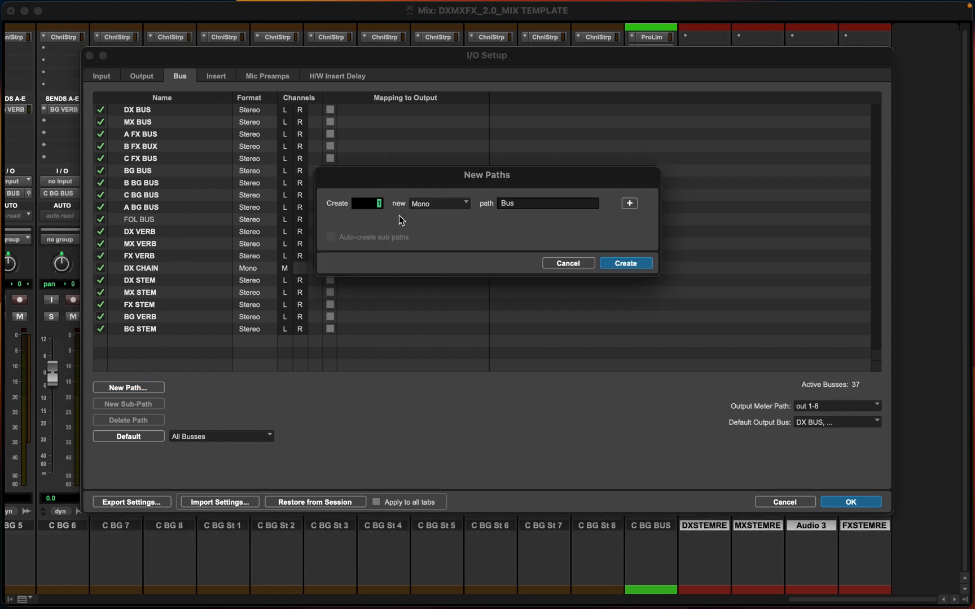
{"action": "left_click", "coordinate": [447, 210]}
{"action": "left_click", "coordinate": [448, 218]}
{"action": "left_click_drag", "start_coordinate": [514, 202], "coordinate": [499, 201]}
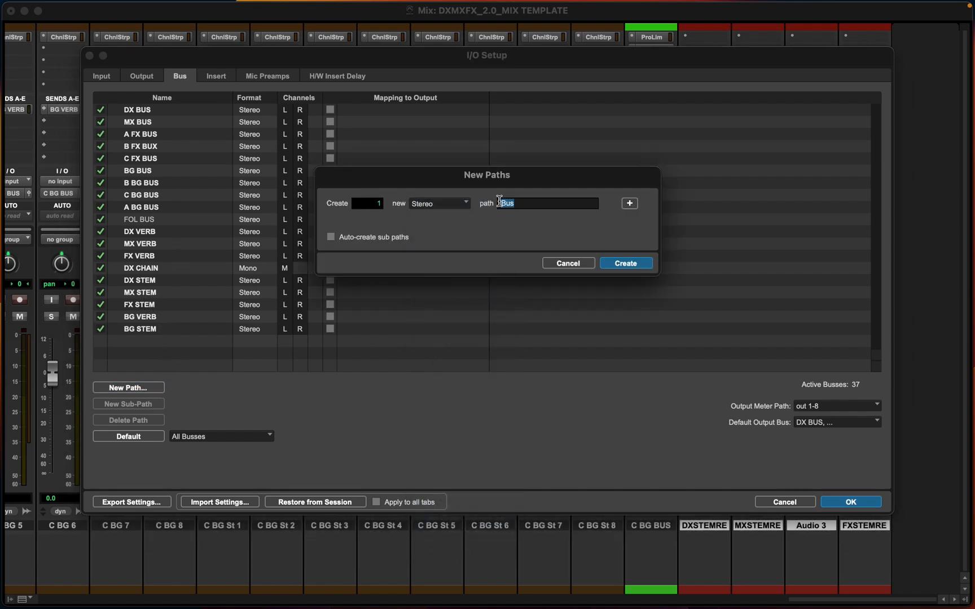
{"action": "type", "text": "PM STEM"}
{"action": "key", "text": "Return"}
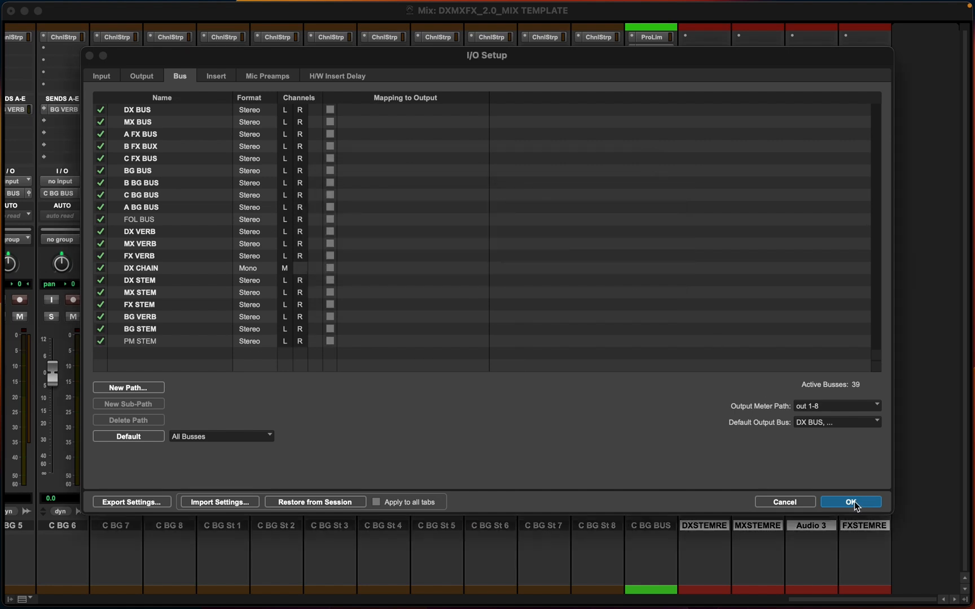
{"action": "left_click", "coordinate": [823, 502]}
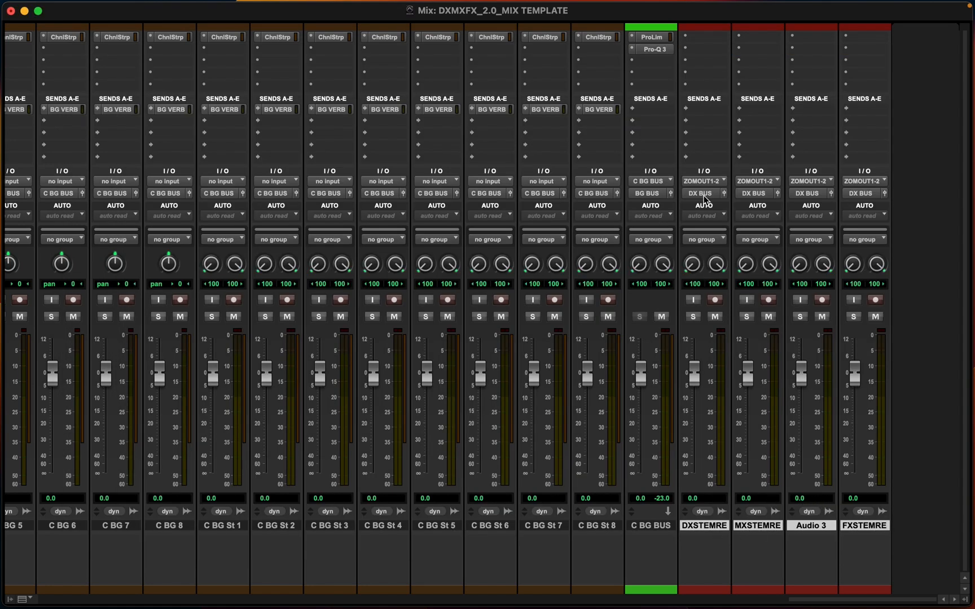
{"action": "left_click", "coordinate": [705, 182]}
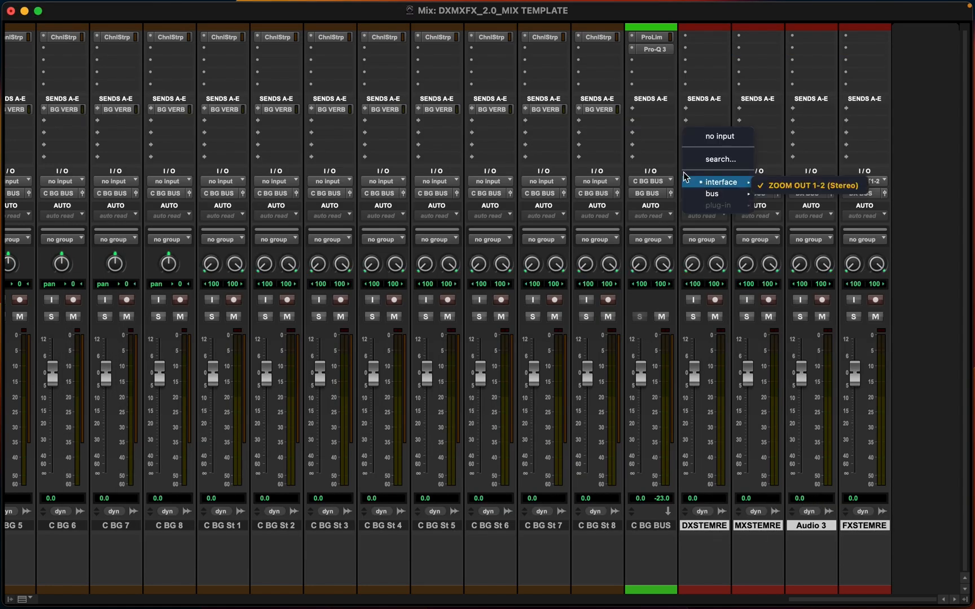
{"action": "left_click", "coordinate": [668, 147]}
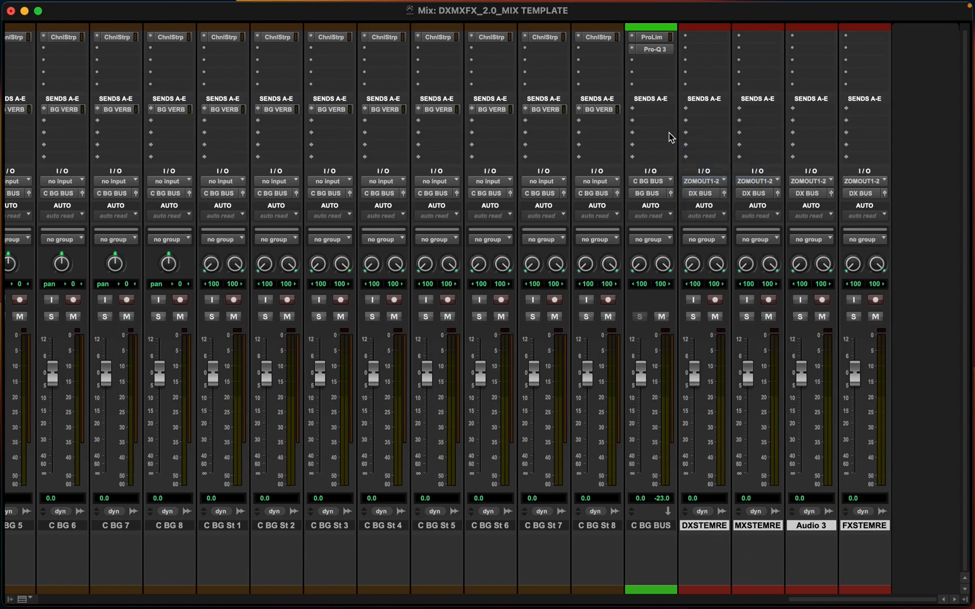
{"action": "left_click", "coordinate": [712, 182]}
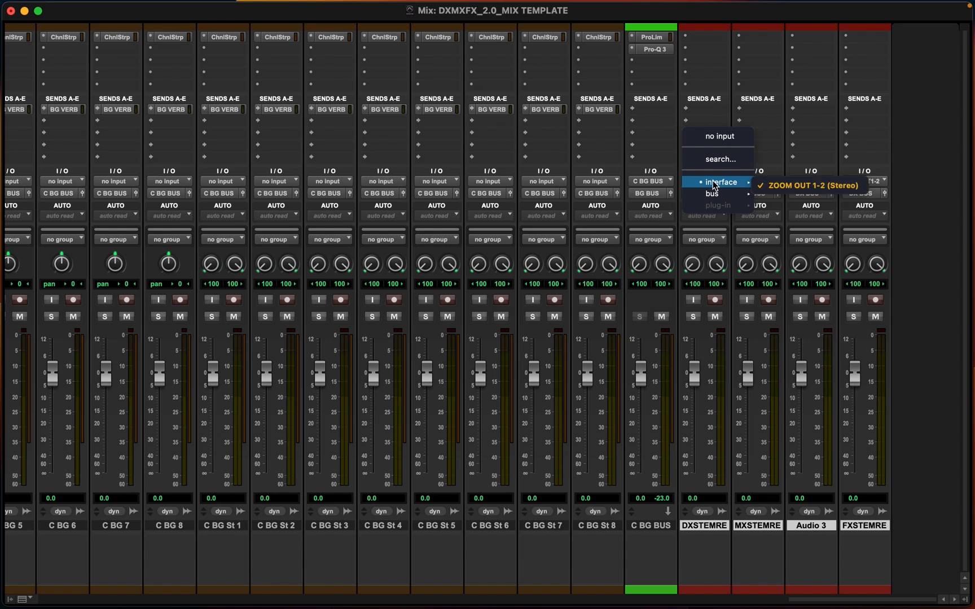
{"action": "left_click", "coordinate": [666, 144]}
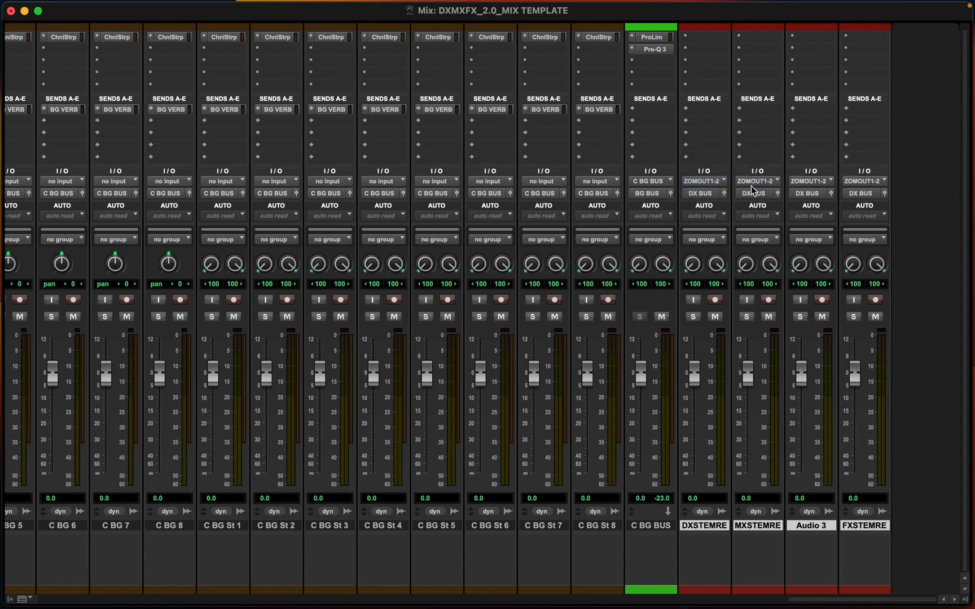
Set the DX stem record track's input to the DX STEM bus
{"action": "left_click", "coordinate": [707, 181]}
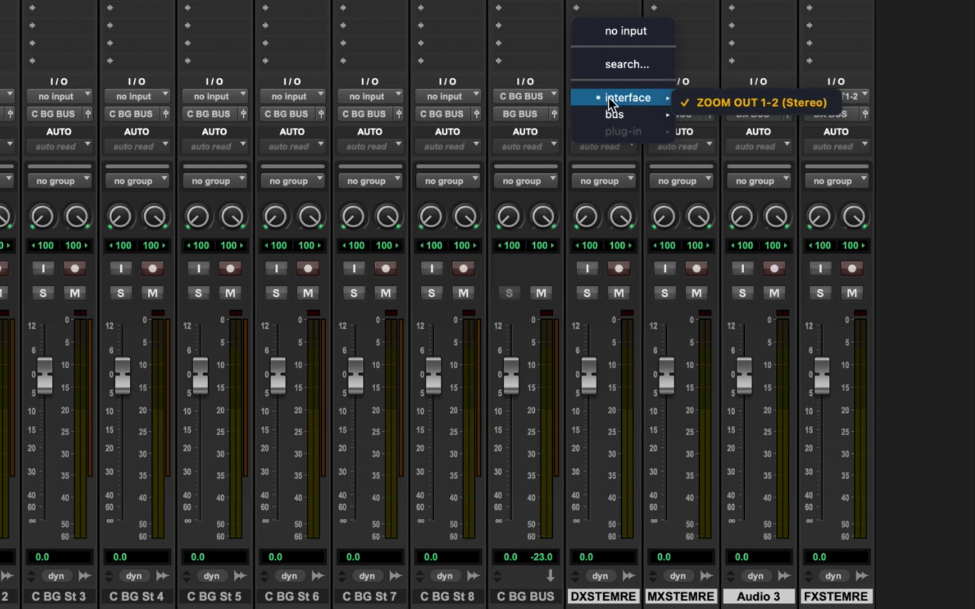
{"action": "mouse_move", "coordinate": [620, 112]}
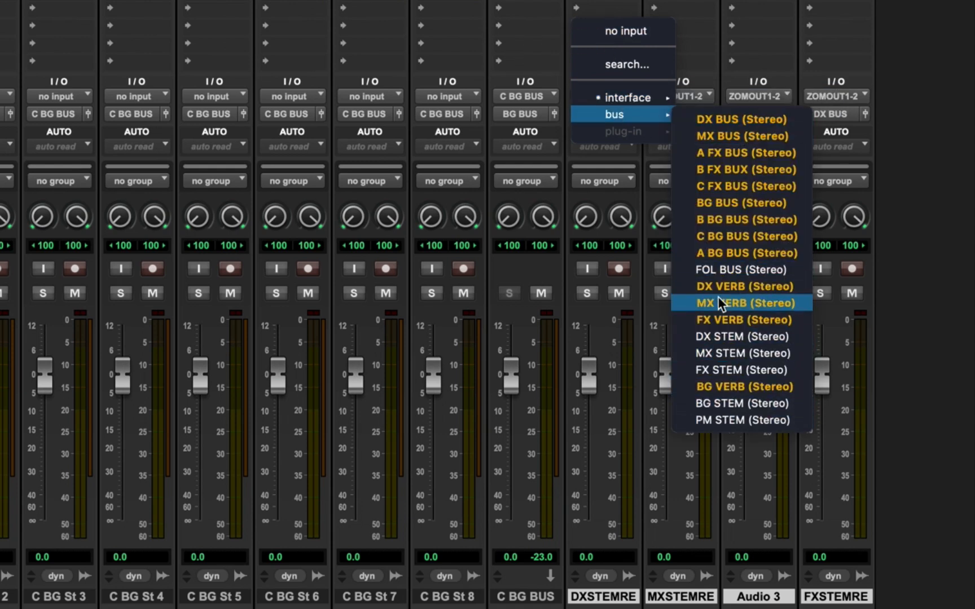
{"action": "left_click", "coordinate": [733, 336]}
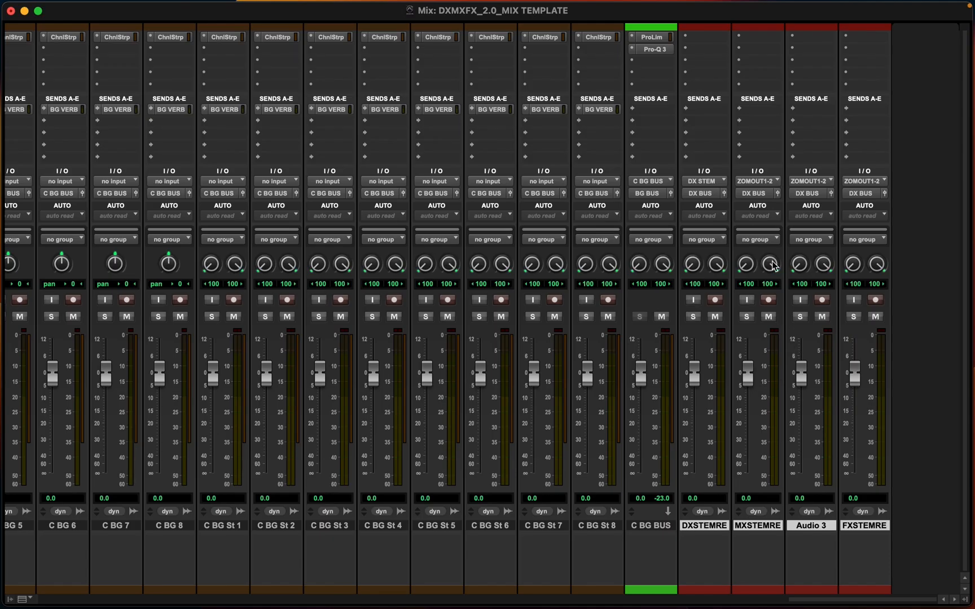
Set the MX stem record track's input to the MX STEM bus
{"action": "left_click", "coordinate": [758, 179]}
{"action": "mouse_move", "coordinate": [760, 193]}
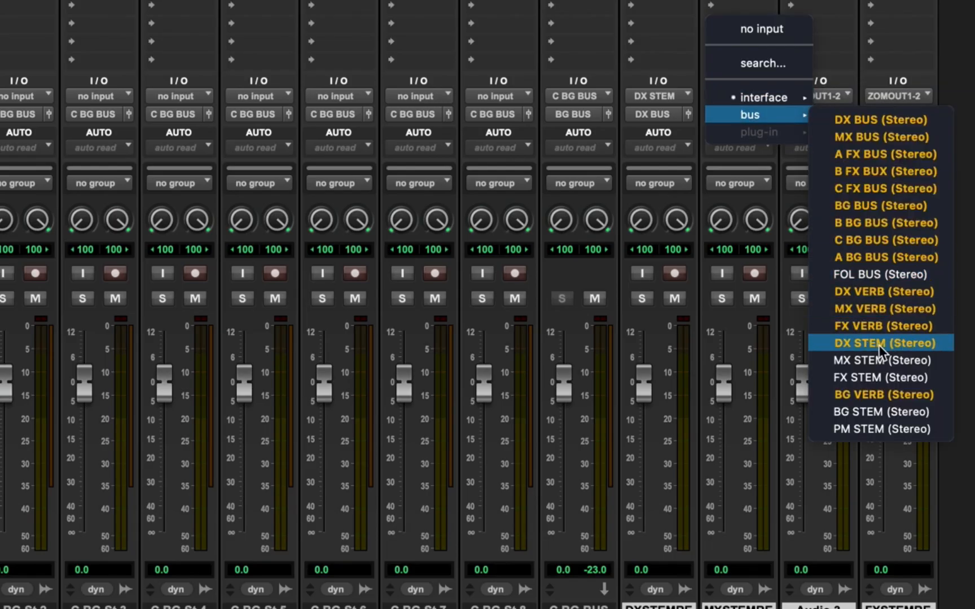
{"action": "left_click", "coordinate": [872, 360]}
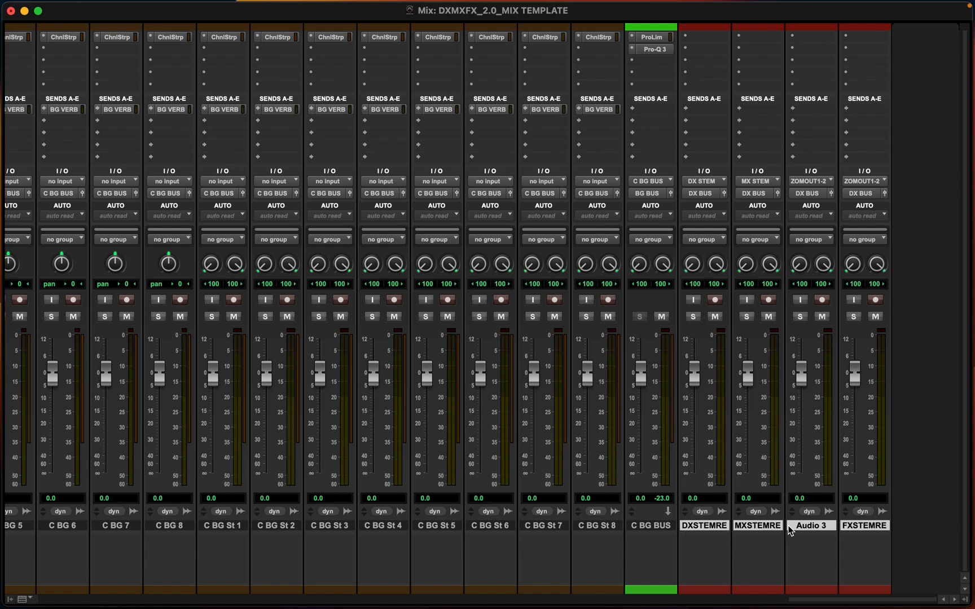
Move the FX stem record track ahead of Audio 3, and rename Audio 3 to PM STEM
{"action": "left_click", "coordinate": [860, 524]}
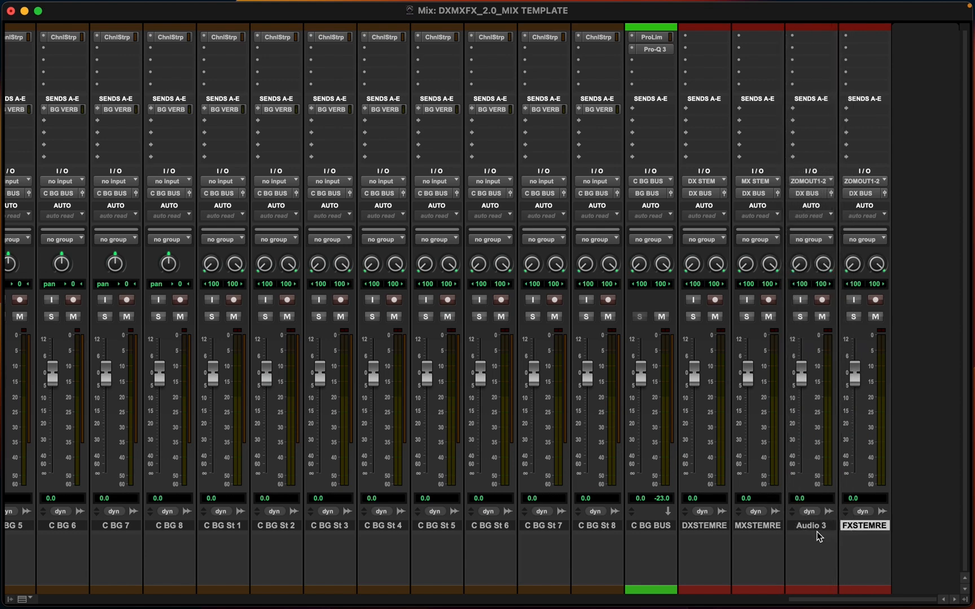
{"action": "left_click_drag", "start_coordinate": [861, 524], "coordinate": [806, 528]}
{"action": "double_click", "coordinate": [861, 528]}
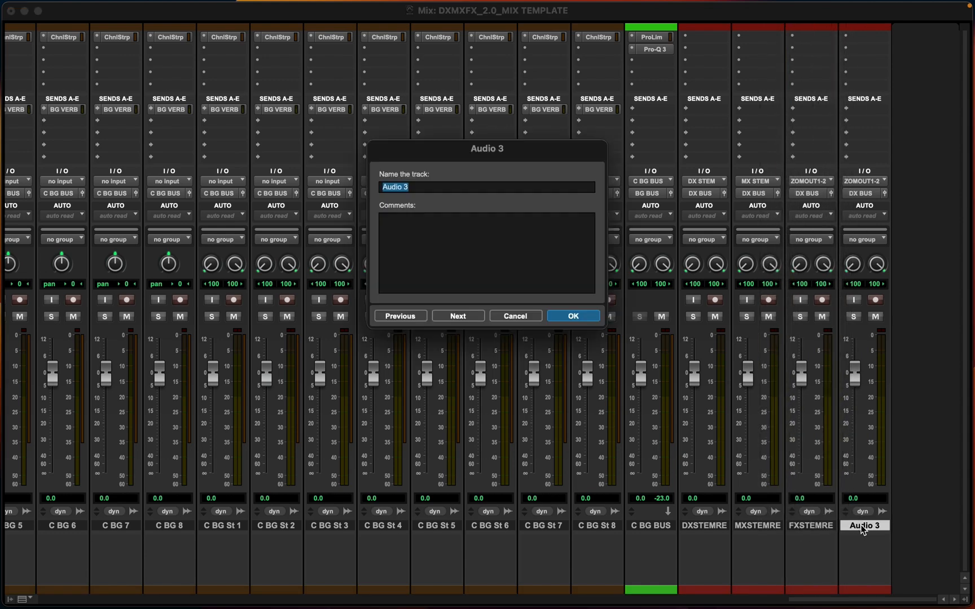
{"action": "type", "text": "PM STEM"}
{"action": "key", "text": "Return"}
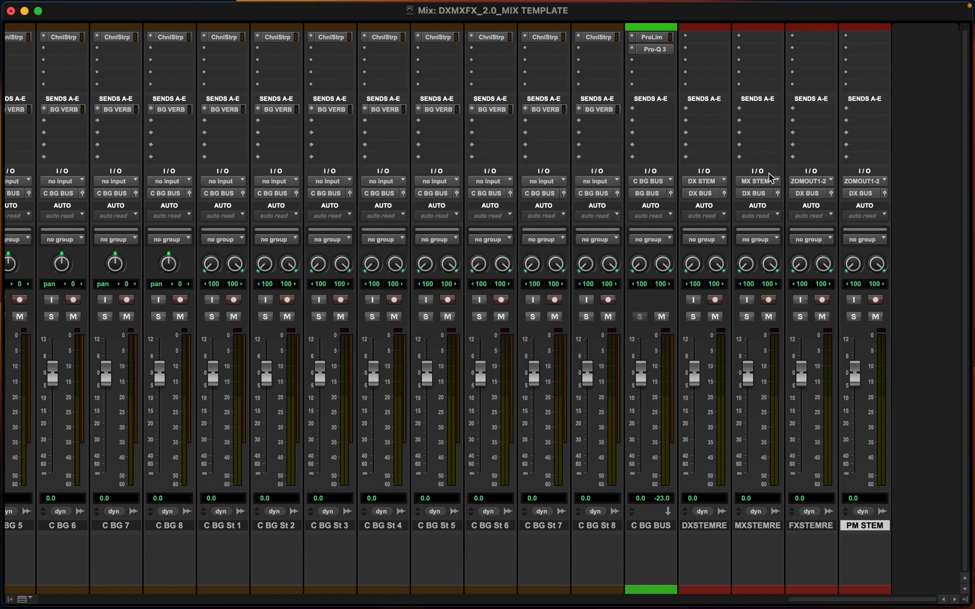
Set the FX stem record track's input to the FX STEM bus
{"action": "left_click", "coordinate": [709, 180]}
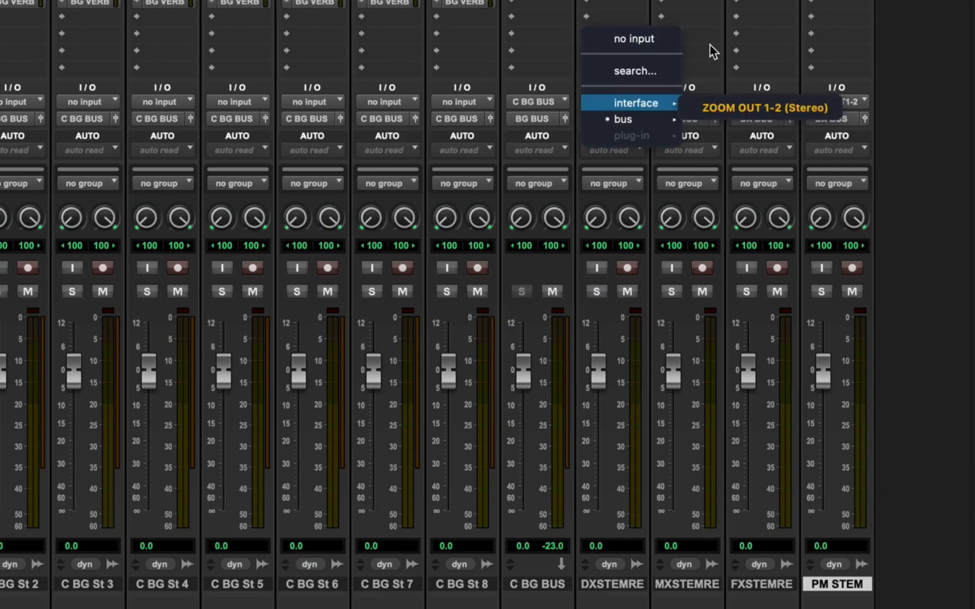
{"action": "left_click", "coordinate": [779, 127]}
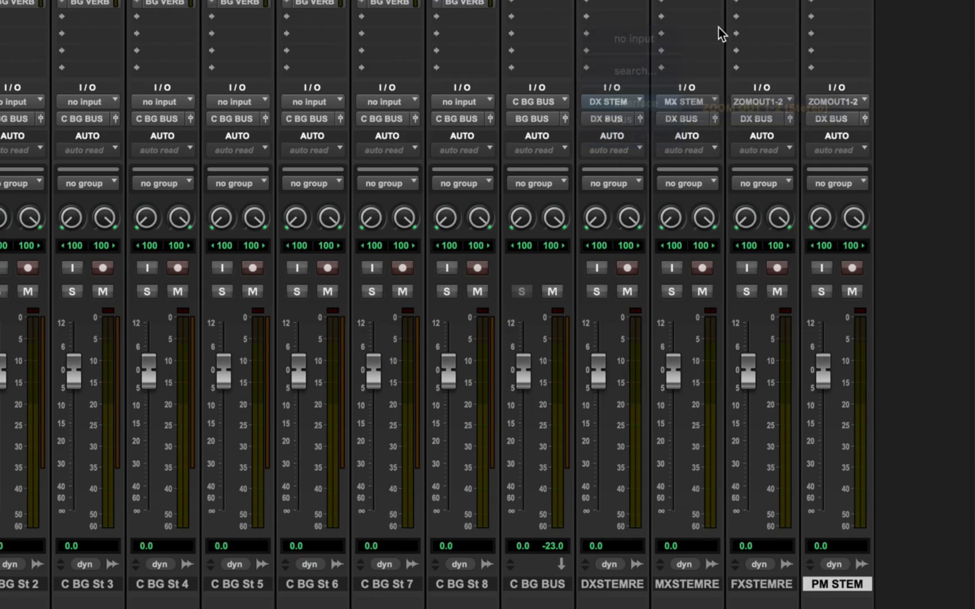
{"action": "left_click", "coordinate": [766, 102]}
{"action": "mouse_move", "coordinate": [768, 117]}
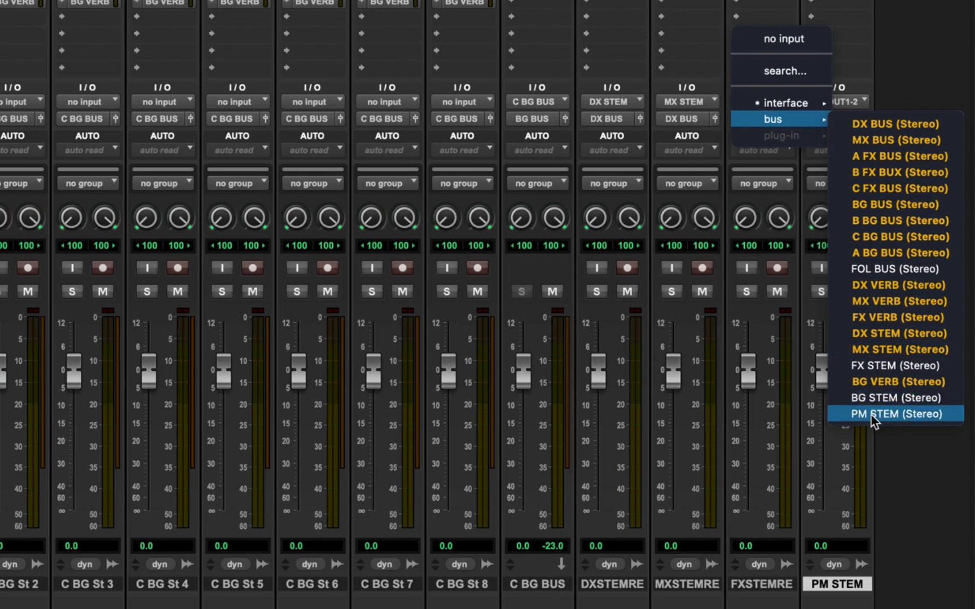
{"action": "left_click", "coordinate": [875, 367]}
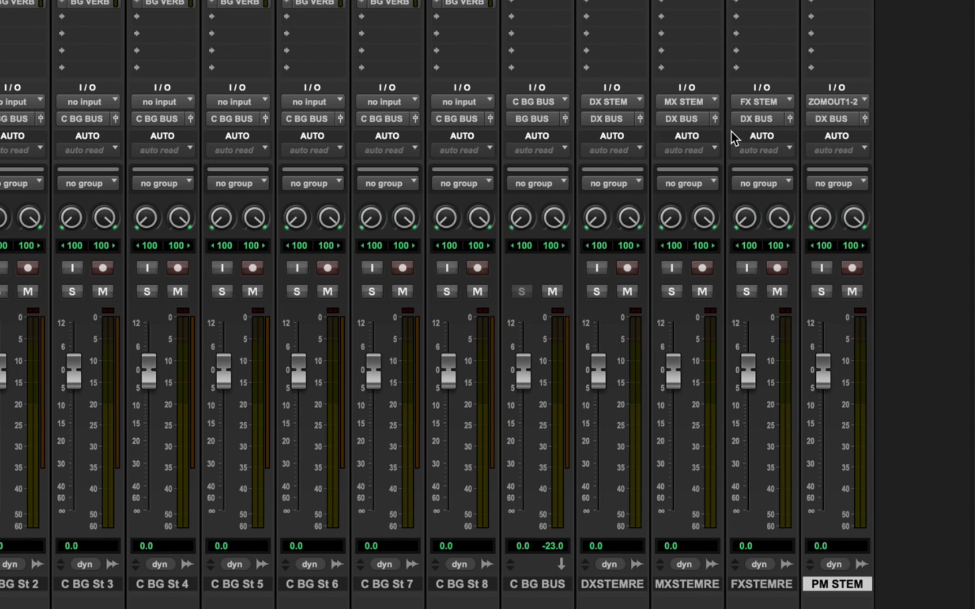
Set the PM STEM track's input to the PM STEM bus
{"action": "left_click", "coordinate": [822, 102]}
{"action": "mouse_move", "coordinate": [838, 122]}
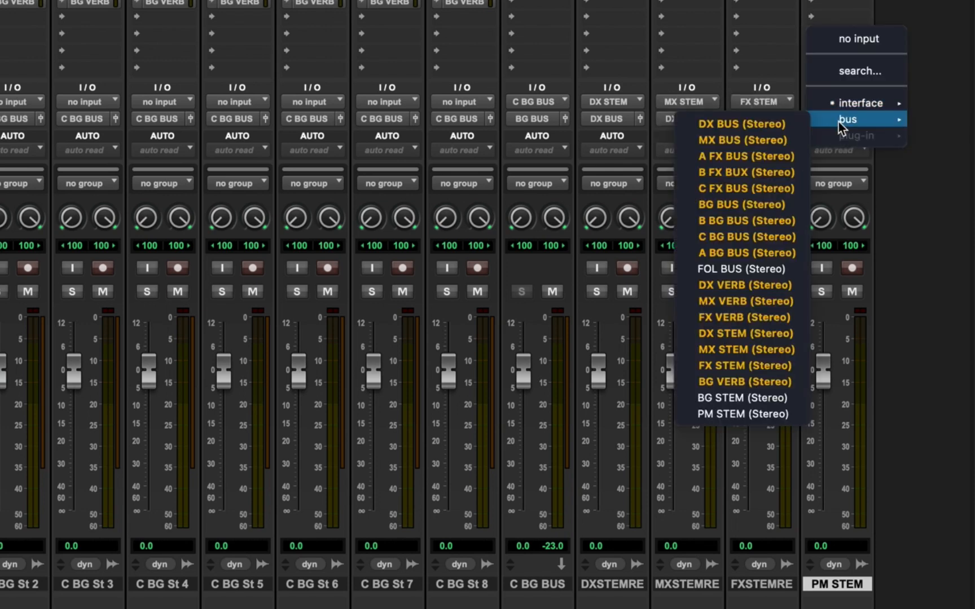
{"action": "left_click", "coordinate": [739, 54]}
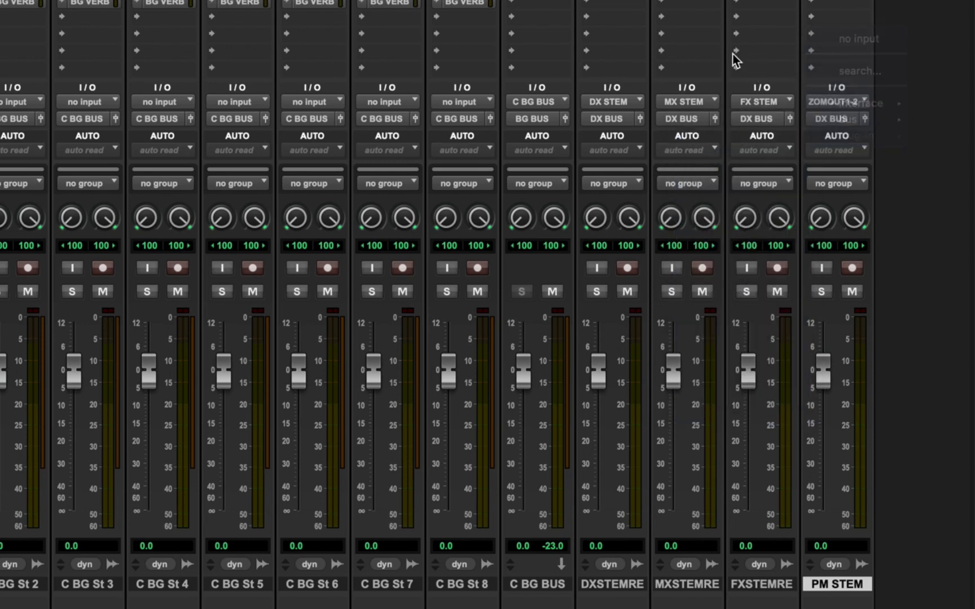
{"action": "left_click", "coordinate": [829, 102]}
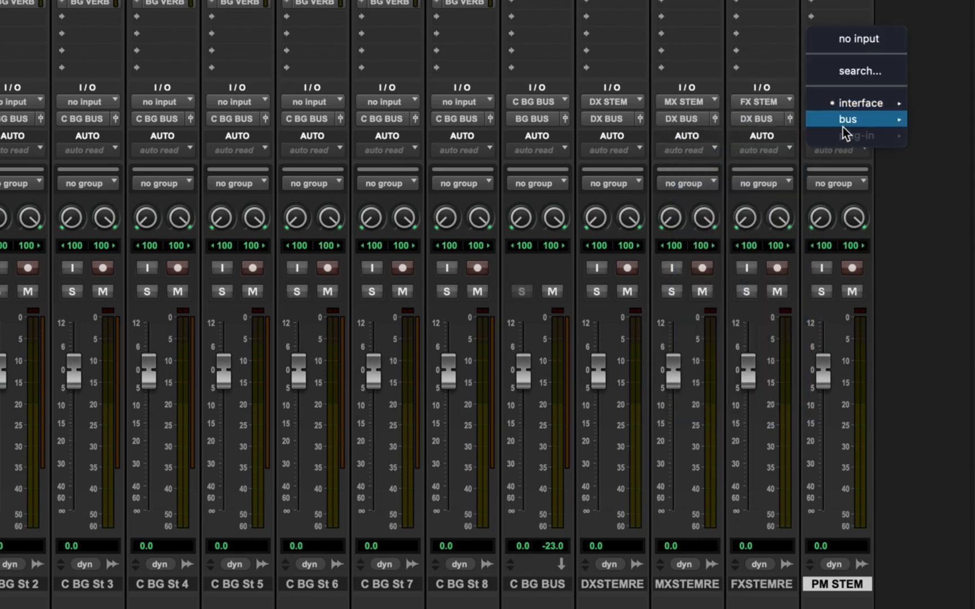
{"action": "mouse_move", "coordinate": [843, 122]}
{"action": "left_click", "coordinate": [733, 417]}
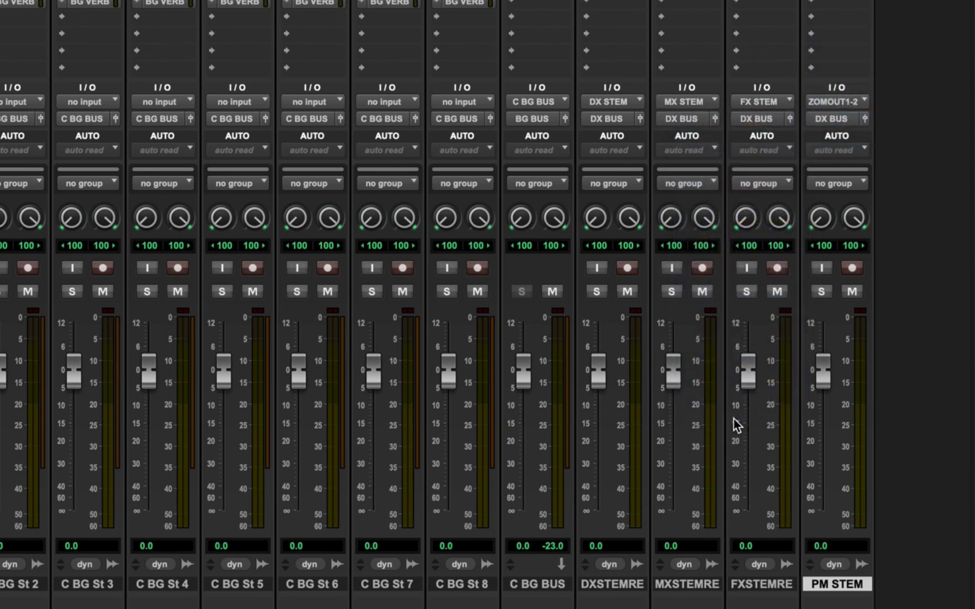
{"action": "left_click", "coordinate": [827, 121]}
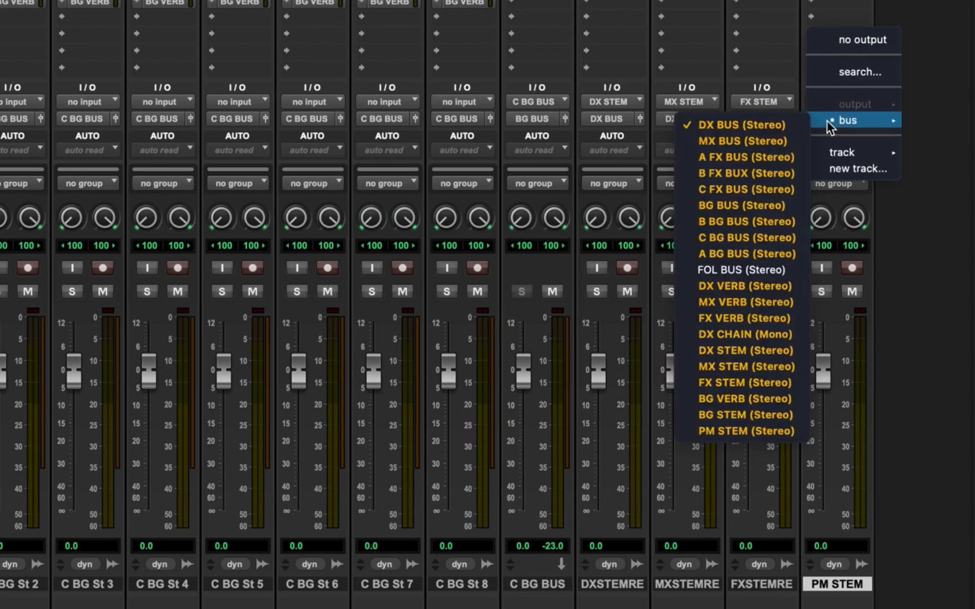
{"action": "left_click", "coordinate": [740, 50]}
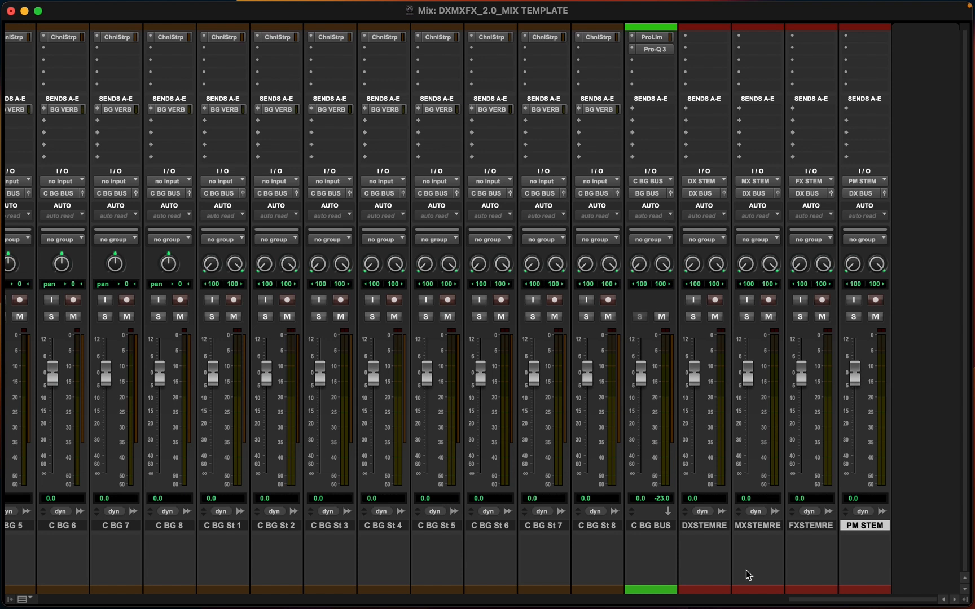
Route the DX, MX and FX stem record tracks' outputs to the PM STEM bus
{"action": "left_click", "coordinate": [713, 527]}
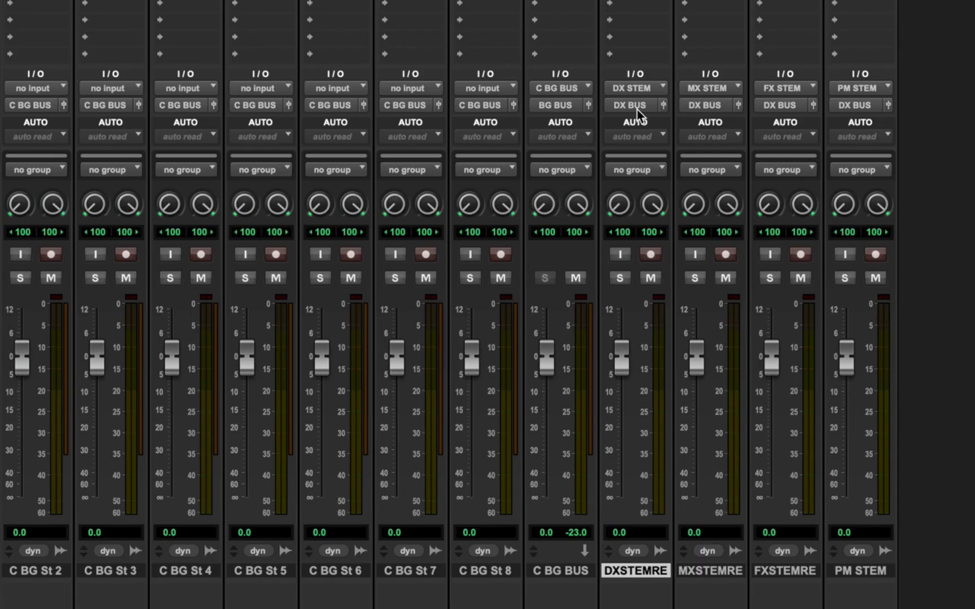
{"action": "left_click", "coordinate": [705, 197]}
{"action": "mouse_move", "coordinate": [733, 198]}
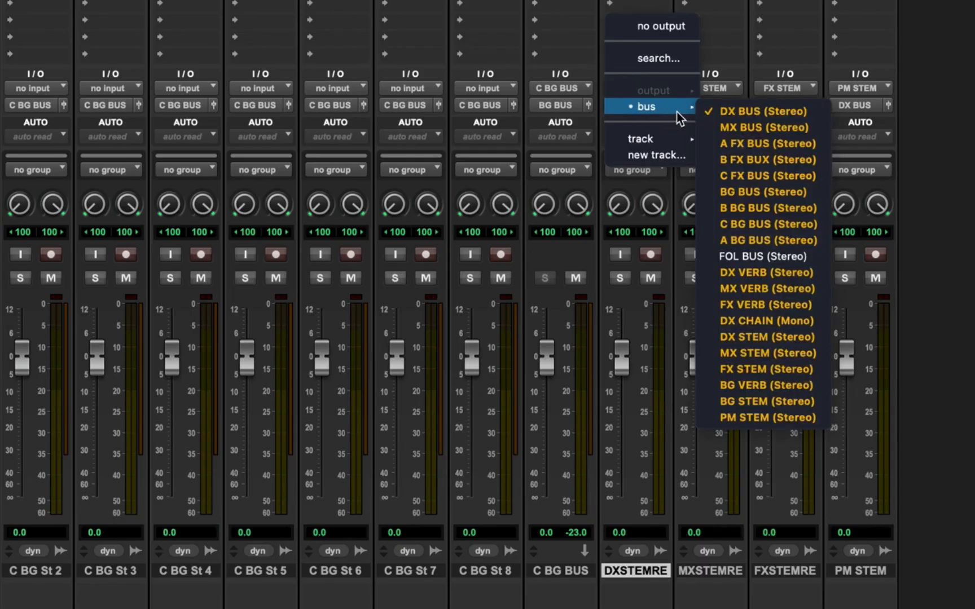
{"action": "left_click", "coordinate": [754, 425]}
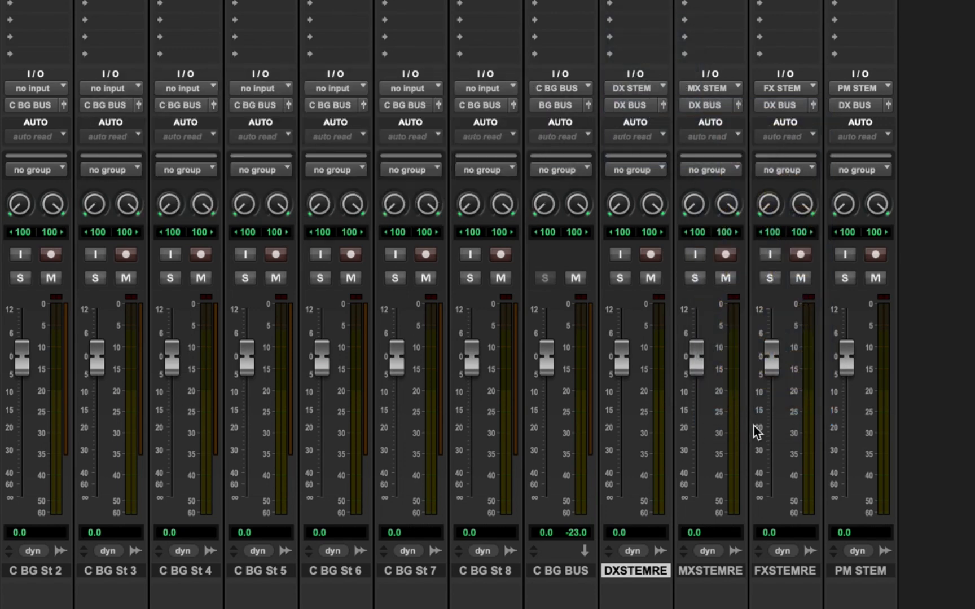
{"action": "left_click", "coordinate": [703, 107]}
{"action": "mouse_move", "coordinate": [731, 113]}
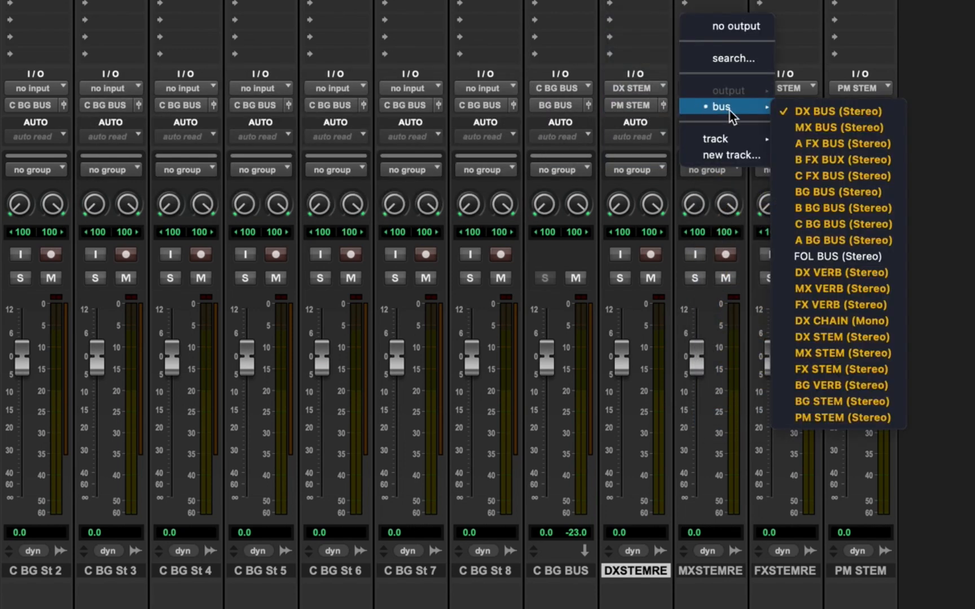
{"action": "left_click", "coordinate": [843, 421]}
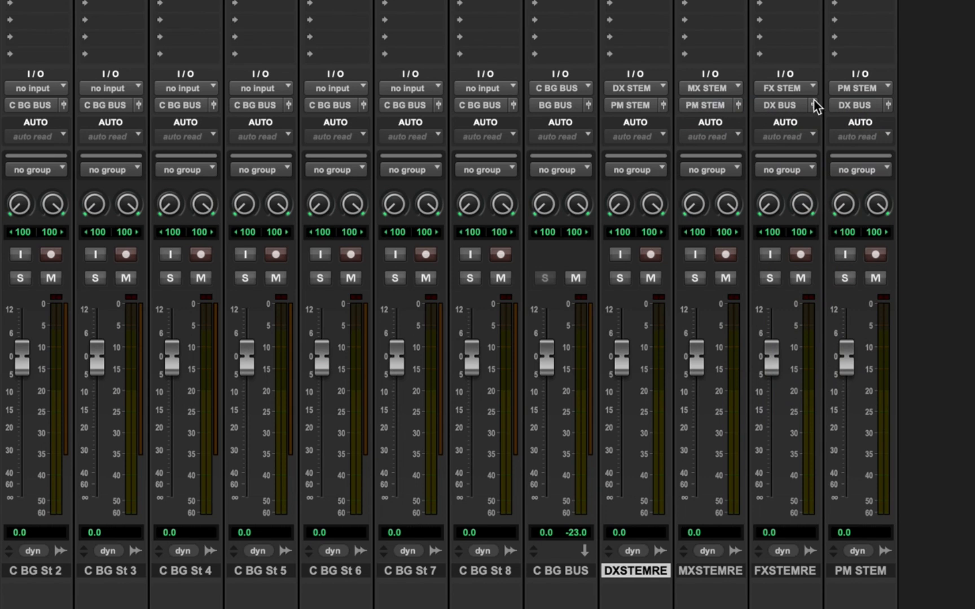
{"action": "left_click", "coordinate": [781, 108]}
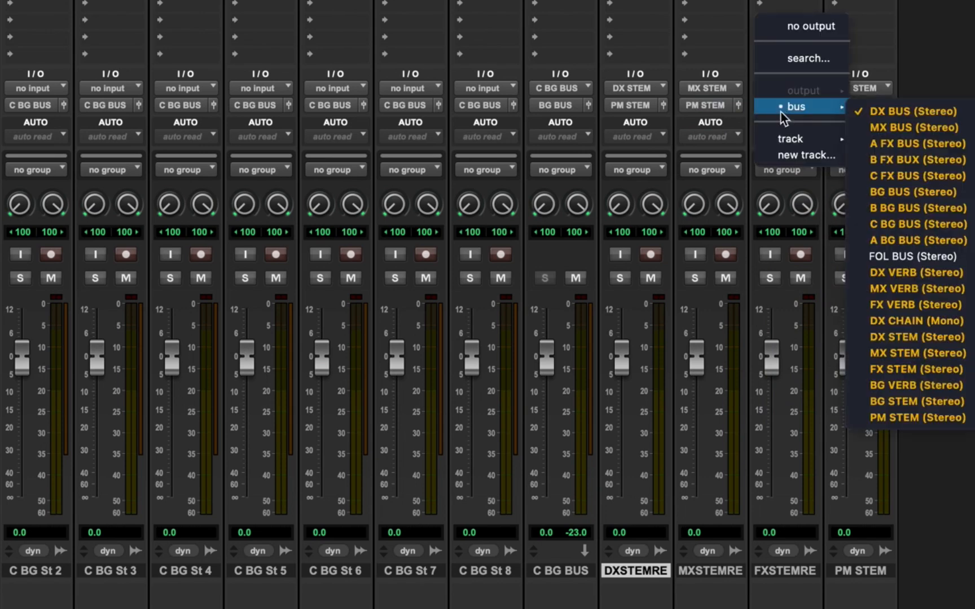
{"action": "left_click", "coordinate": [901, 423]}
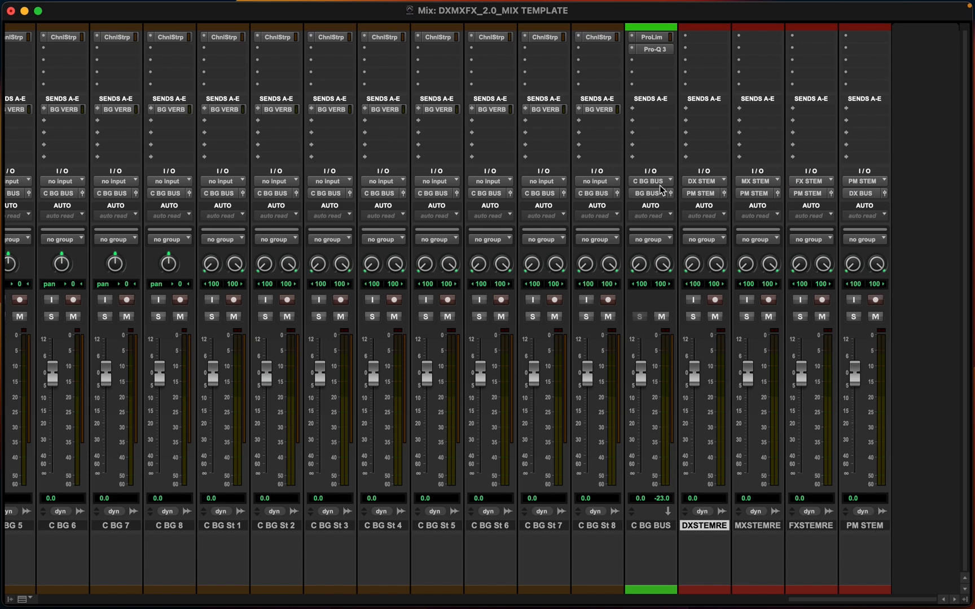
Open I/O Setup and review the output paths, including MIX OUT
{"action": "left_click", "coordinate": [401, 8]}
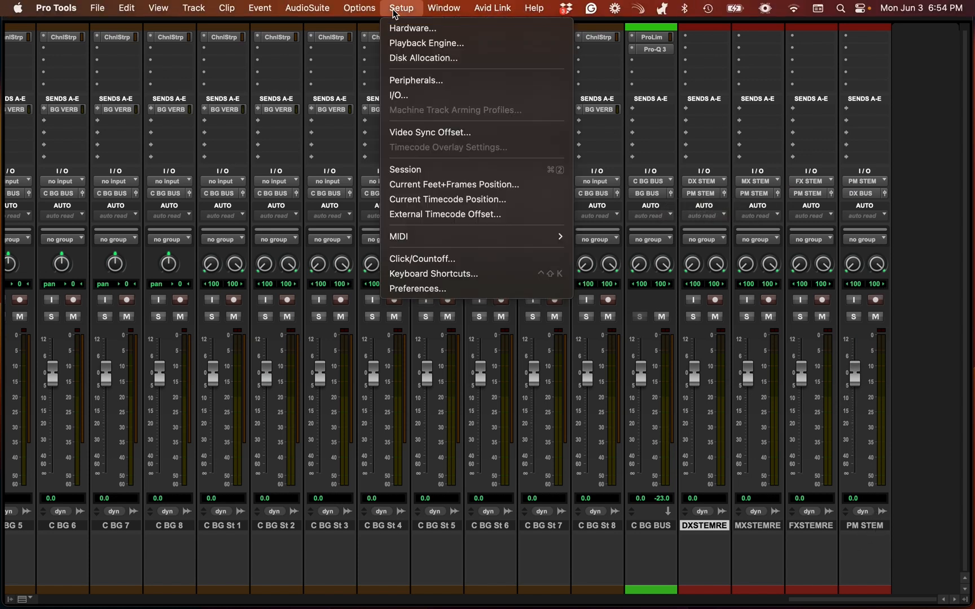
{"action": "left_click", "coordinate": [400, 94]}
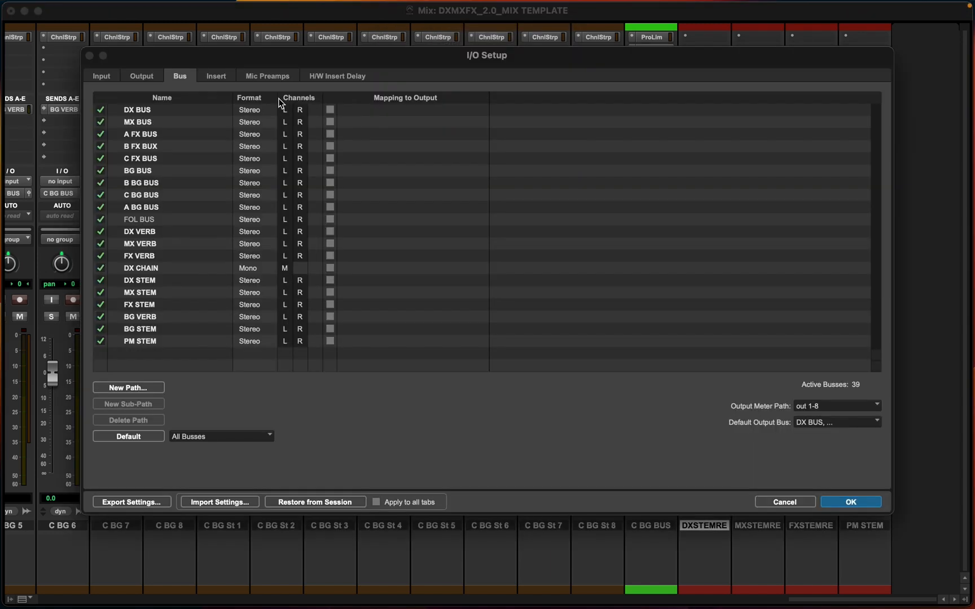
{"action": "left_click", "coordinate": [142, 77]}
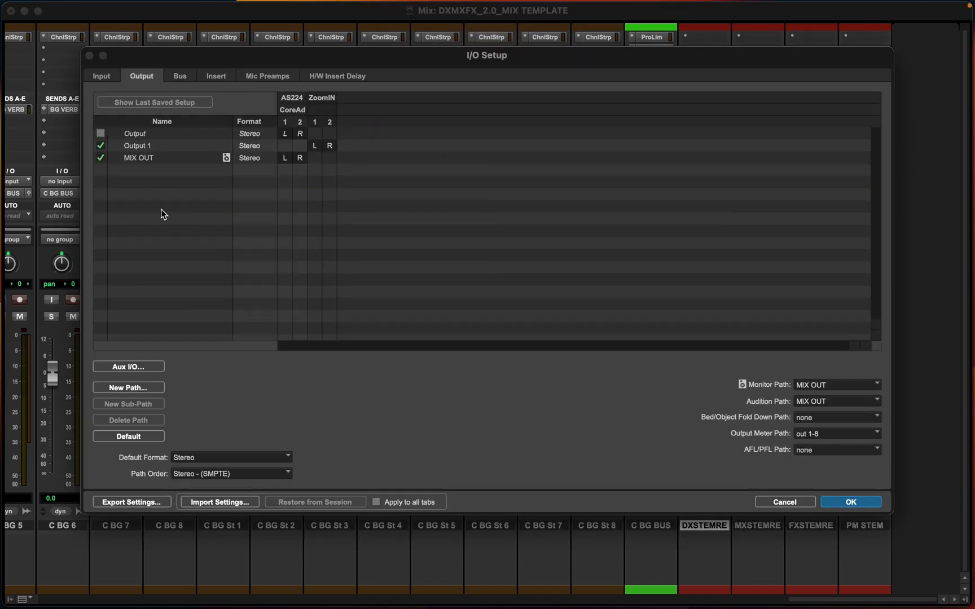
{"action": "left_click", "coordinate": [154, 160]}
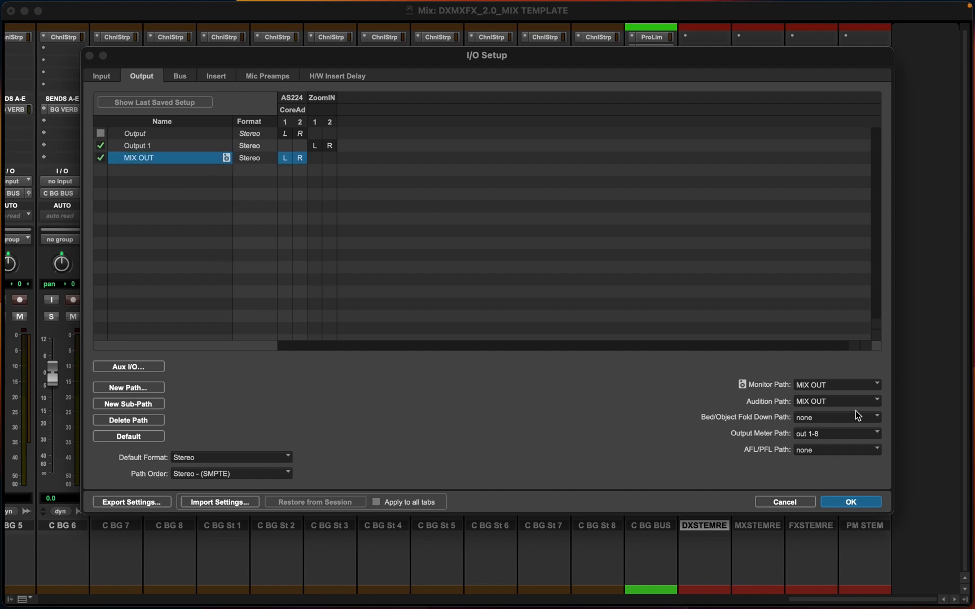
{"action": "left_click", "coordinate": [850, 502]}
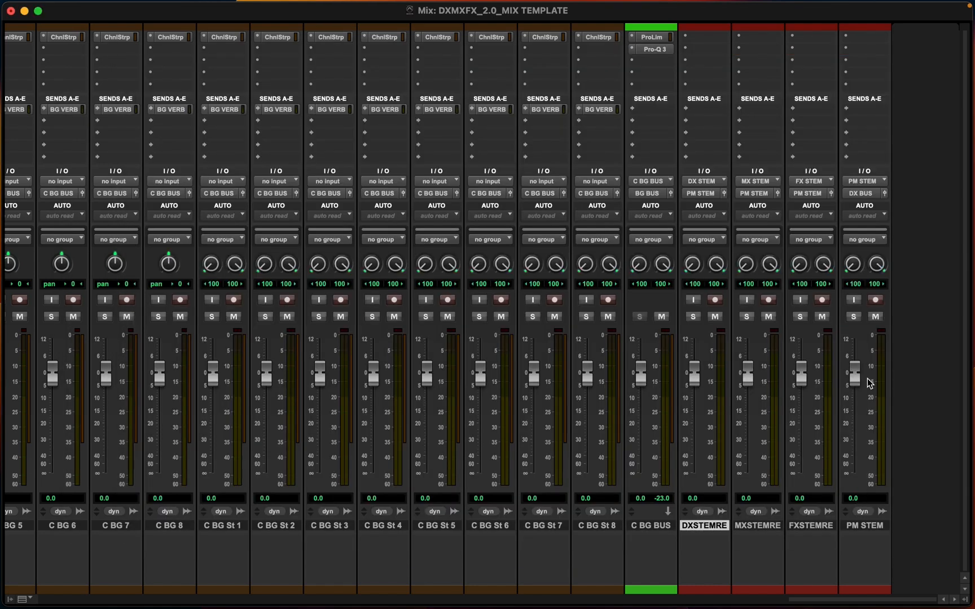
{"action": "left_click", "coordinate": [868, 525]}
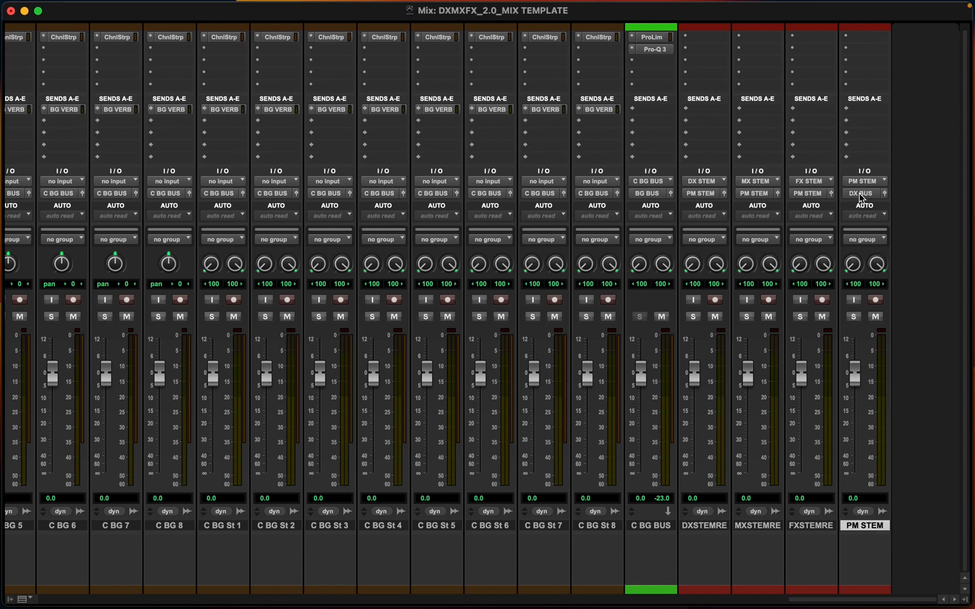
Open I/O Setup and delete the existing output paths
{"action": "left_click", "coordinate": [860, 193]}
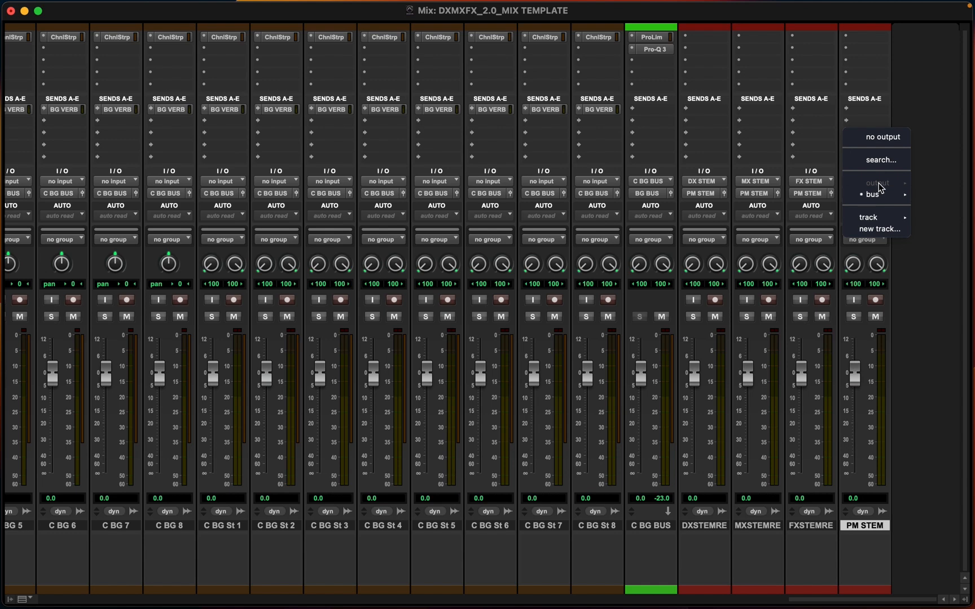
{"action": "left_click", "coordinate": [903, 102]}
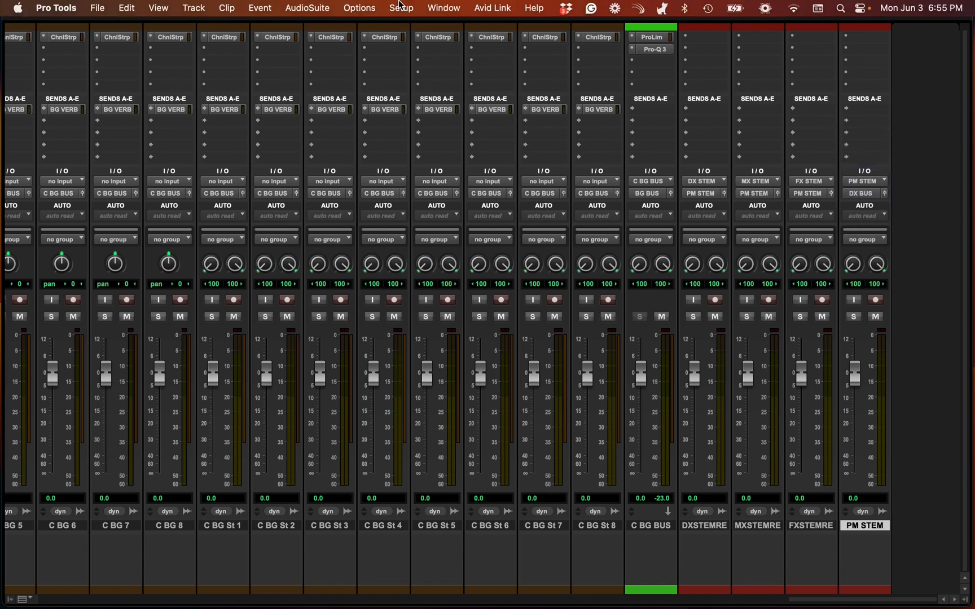
{"action": "left_click", "coordinate": [401, 8]}
{"action": "left_click", "coordinate": [399, 97]}
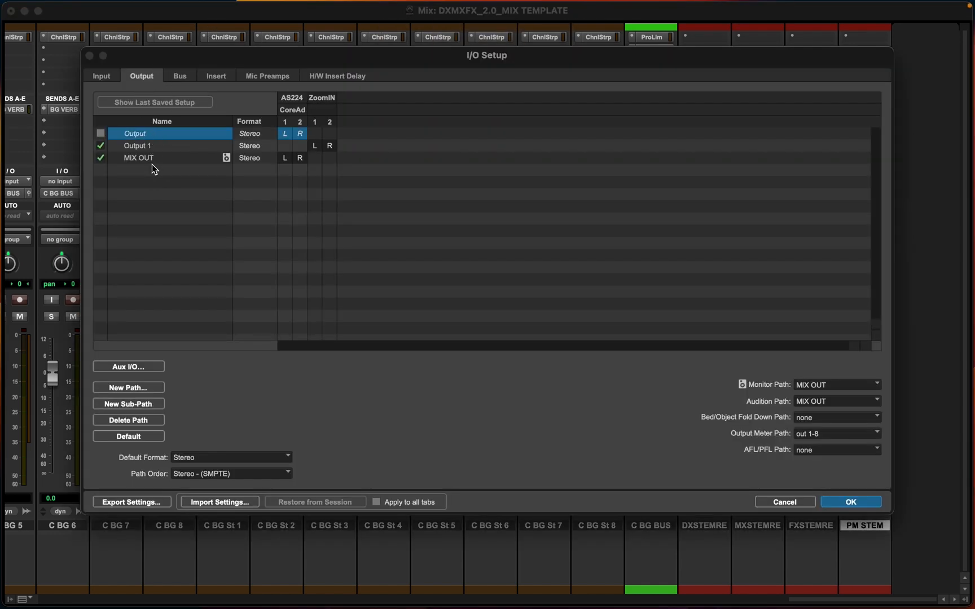
{"action": "left_click", "coordinate": [152, 162], "text": "shift"}
{"action": "key", "text": "BackSpace"}
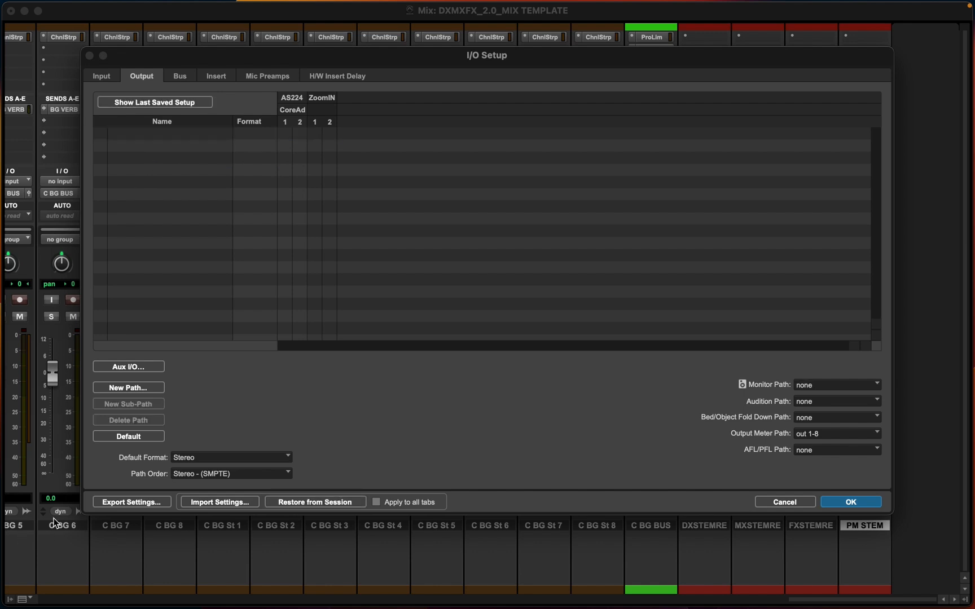
Create a new stereo output path named MIX OUT
{"action": "left_click", "coordinate": [121, 388]}
{"action": "left_click", "coordinate": [452, 209]}
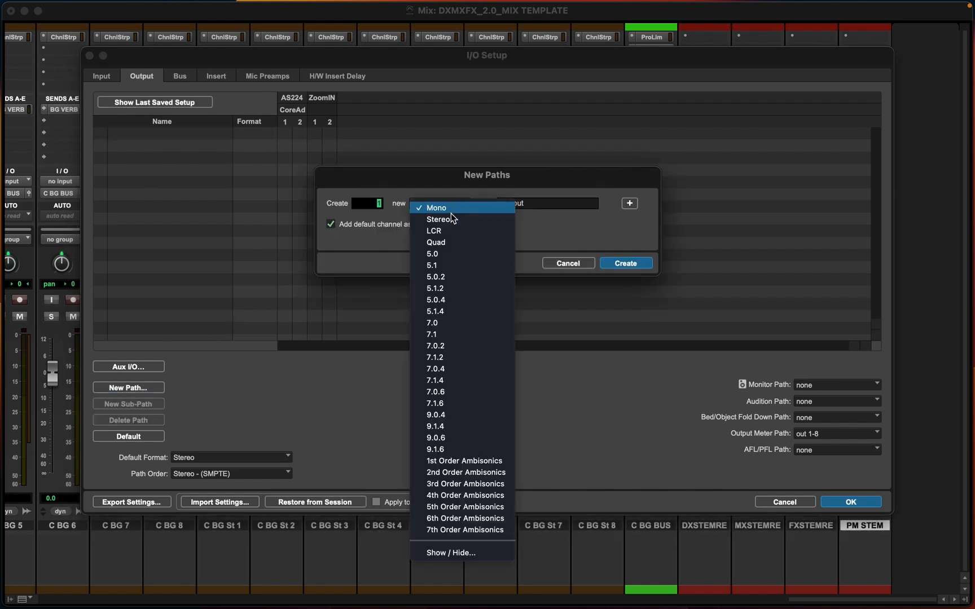
{"action": "left_click", "coordinate": [451, 219]}
{"action": "double_click", "coordinate": [534, 203]}
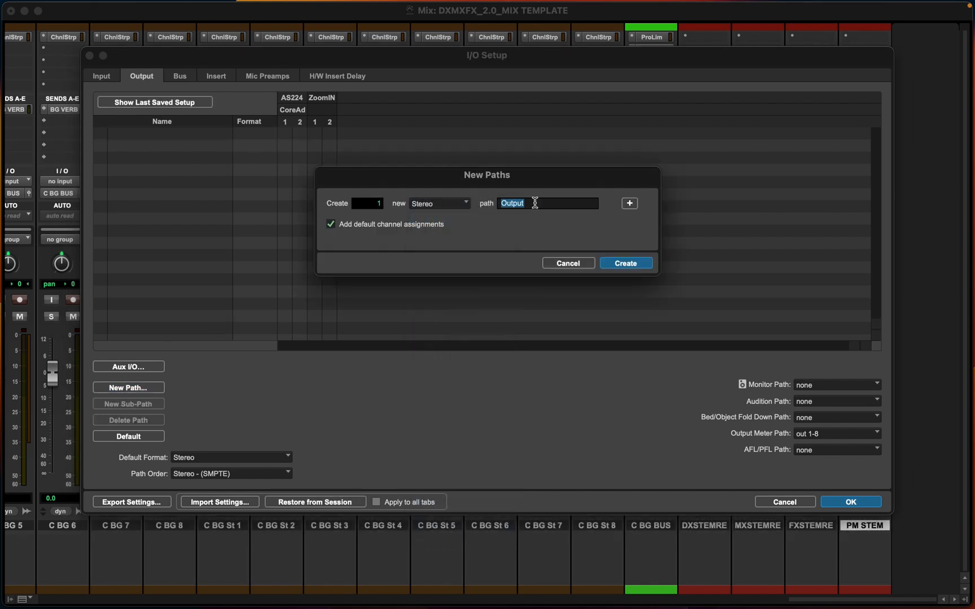
{"action": "type", "text": "dx out"}
{"action": "key", "text": "BackSpace"}
{"action": "key", "text": "BackSpace"}
{"action": "key", "text": "BackSpace"}
{"action": "key", "text": "BackSpace"}
{"action": "key", "text": "BackSpace"}
{"action": "key", "text": "BackSpace"}
{"action": "type", "text": "MIX OUT"}
{"action": "key", "text": "Return"}
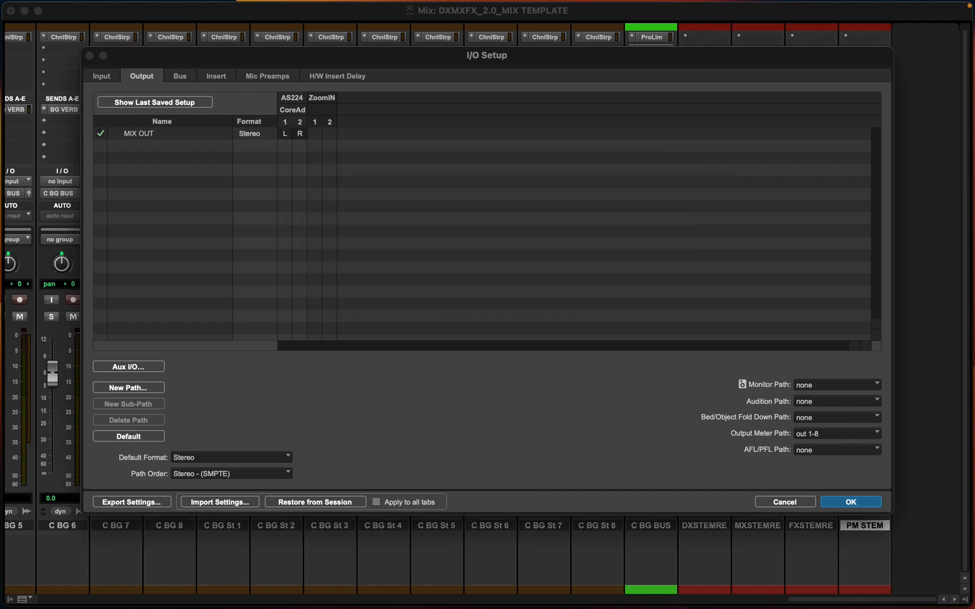
Set the Monitor Path to MIX OUT and confirm the I/O Setup
{"action": "left_click", "coordinate": [831, 385]}
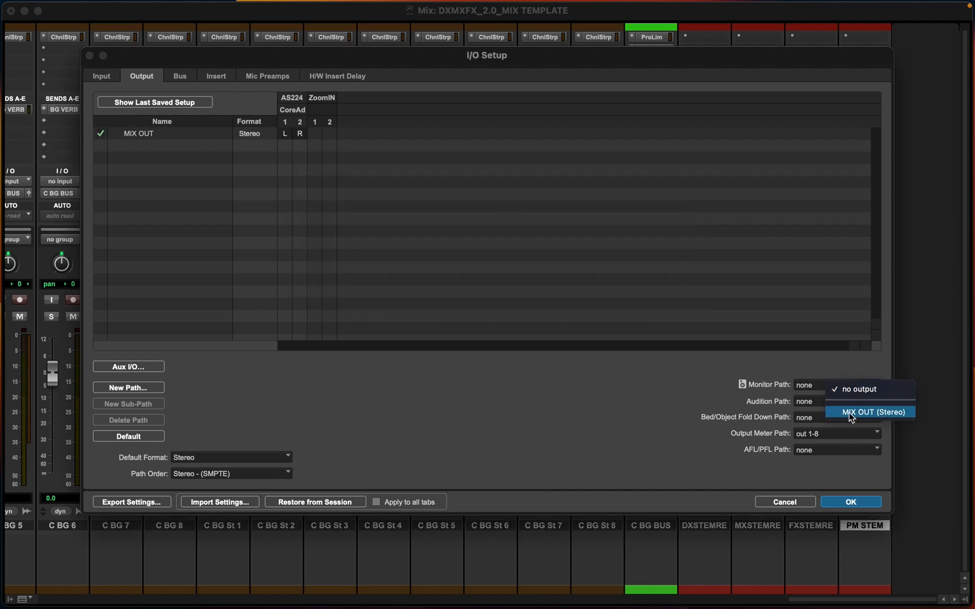
{"action": "left_click", "coordinate": [858, 415]}
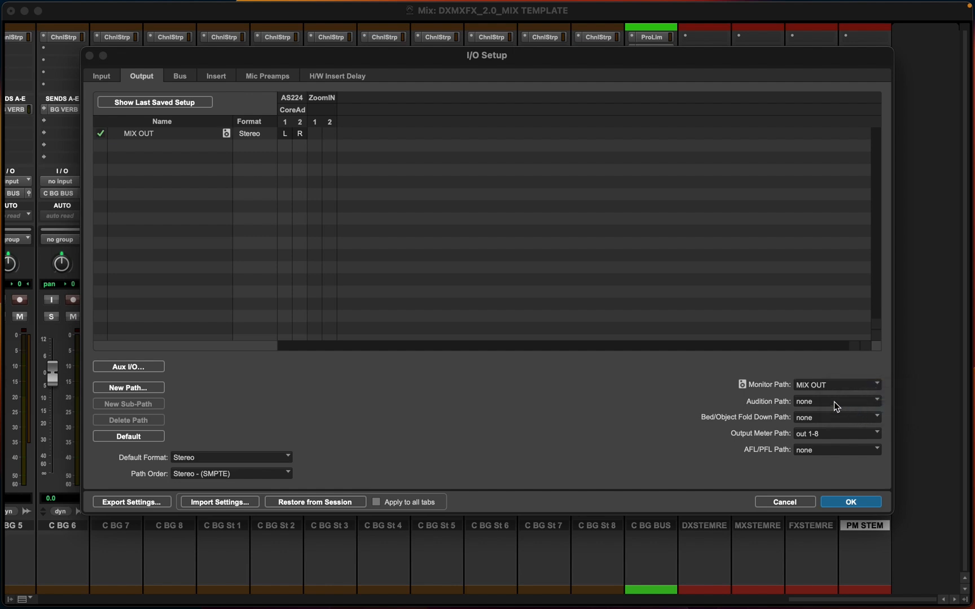
{"action": "left_click", "coordinate": [846, 502]}
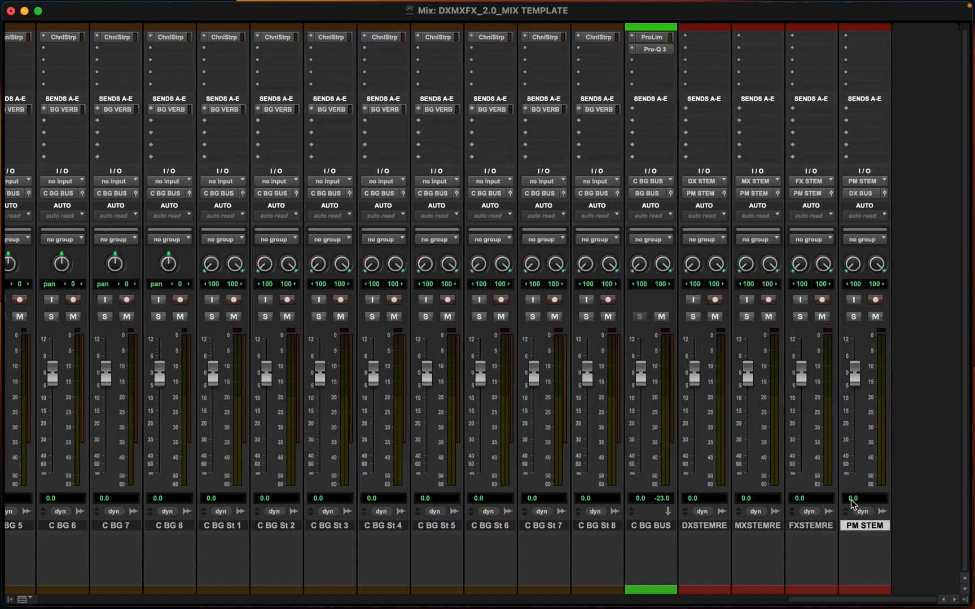
Set the PM STEM track's output to the MIX OUT stereo path
{"action": "left_click", "coordinate": [869, 199]}
{"action": "mouse_move", "coordinate": [877, 195]}
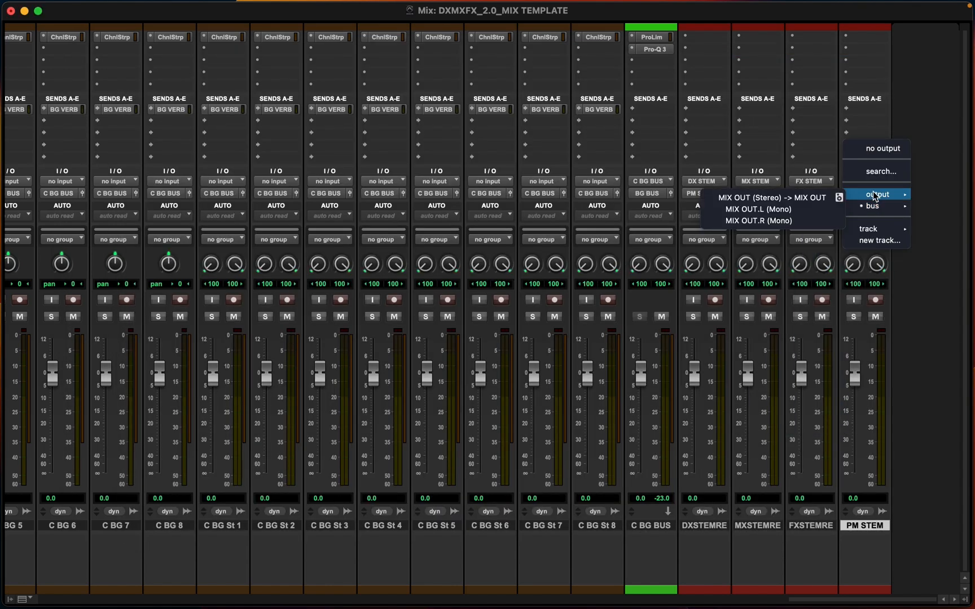
{"action": "left_click", "coordinate": [788, 197]}
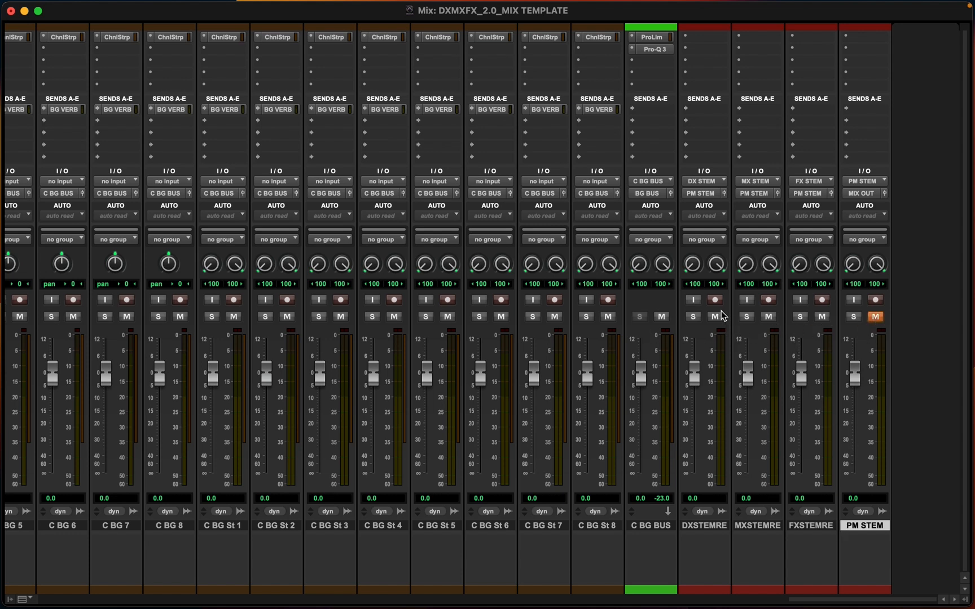
Enable input monitoring on the MX and FX stem record tracks
{"action": "scroll", "coordinate": [719, 296], "scroll_direction": "up", "scroll_amount": 1}
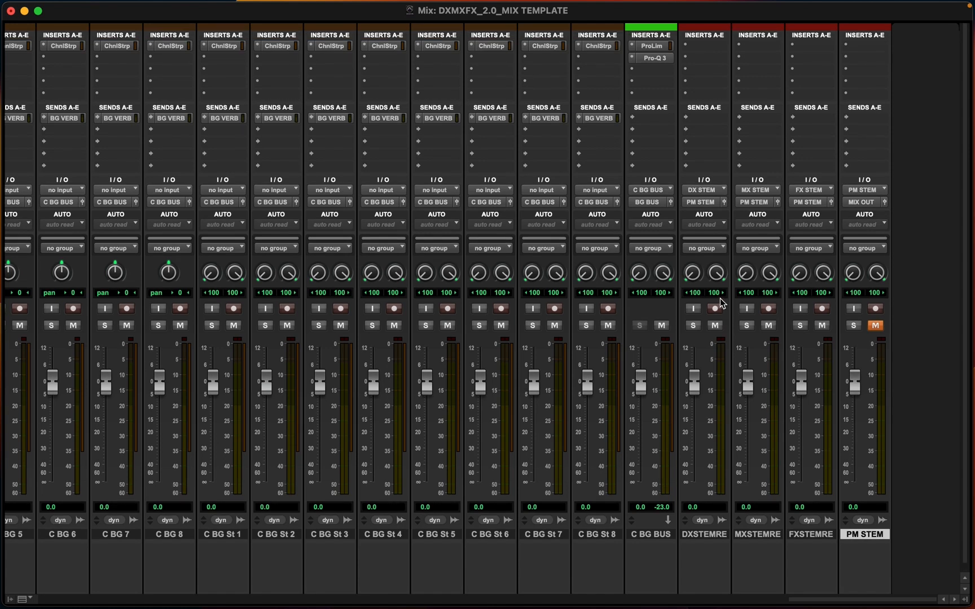
{"action": "scroll", "coordinate": [710, 560], "scroll_direction": "down", "scroll_amount": 1}
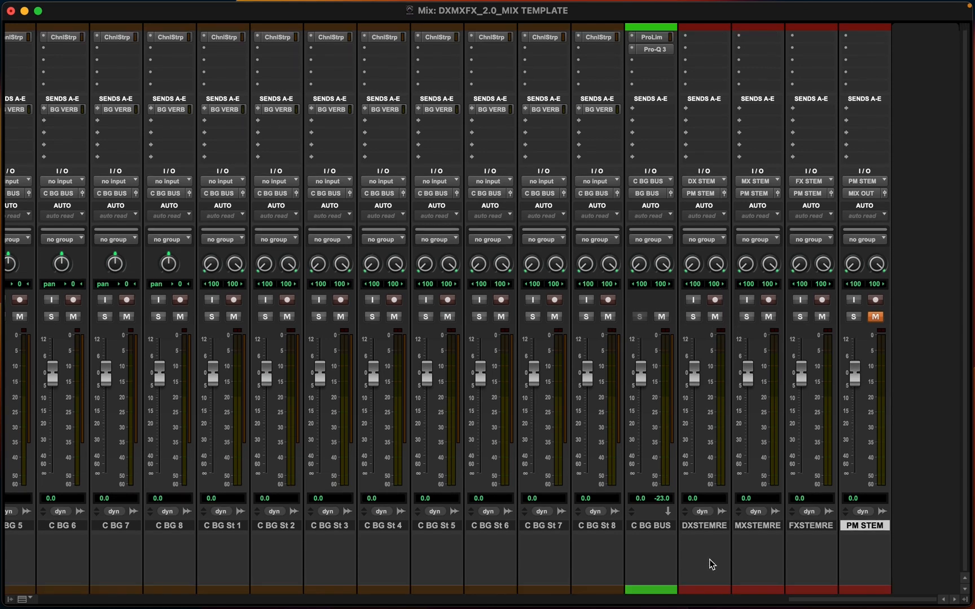
{"action": "left_click", "coordinate": [748, 300]}
{"action": "left_click", "coordinate": [800, 300]}
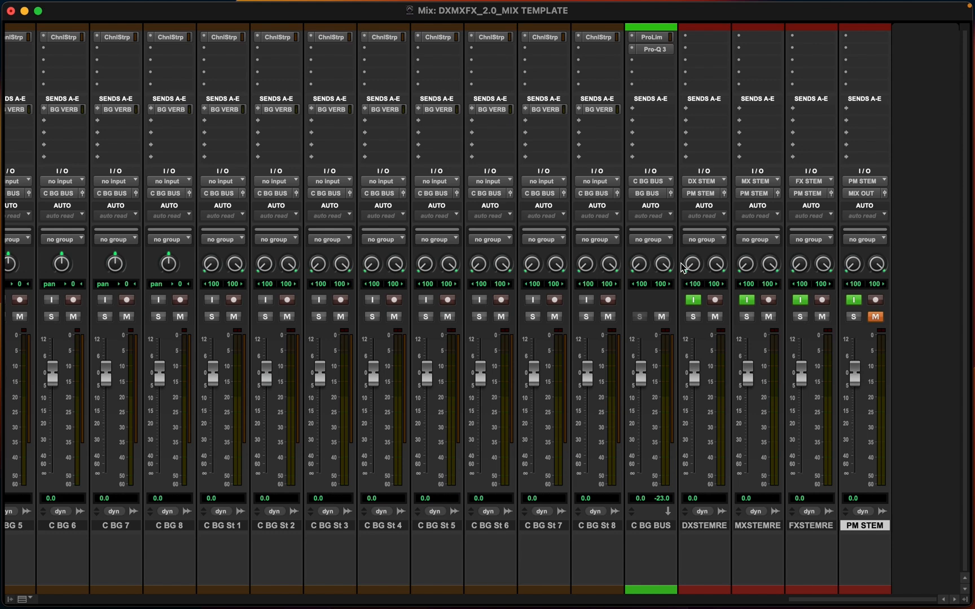
Rename the first dialogue track back to DX 1
{"action": "scroll", "coordinate": [451, 286], "scroll_direction": "left", "scroll_amount": 20}
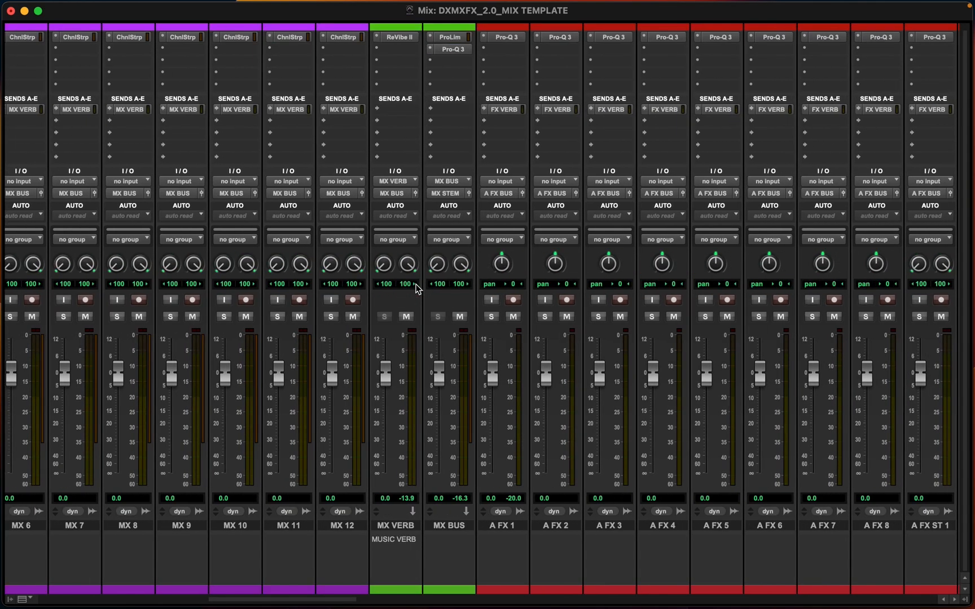
{"action": "scroll", "coordinate": [415, 288], "scroll_direction": "left", "scroll_amount": 15}
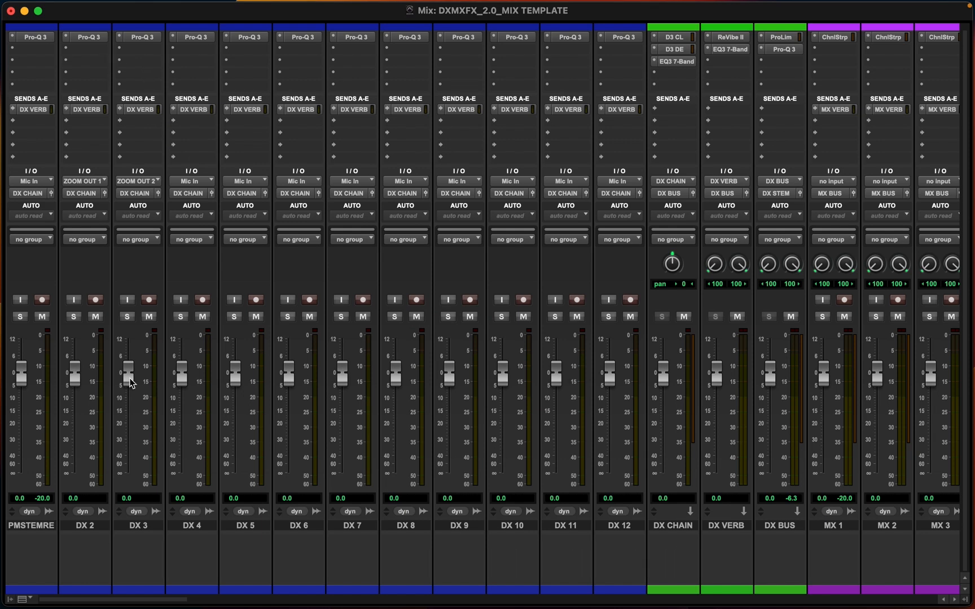
{"action": "double_click", "coordinate": [44, 528]}
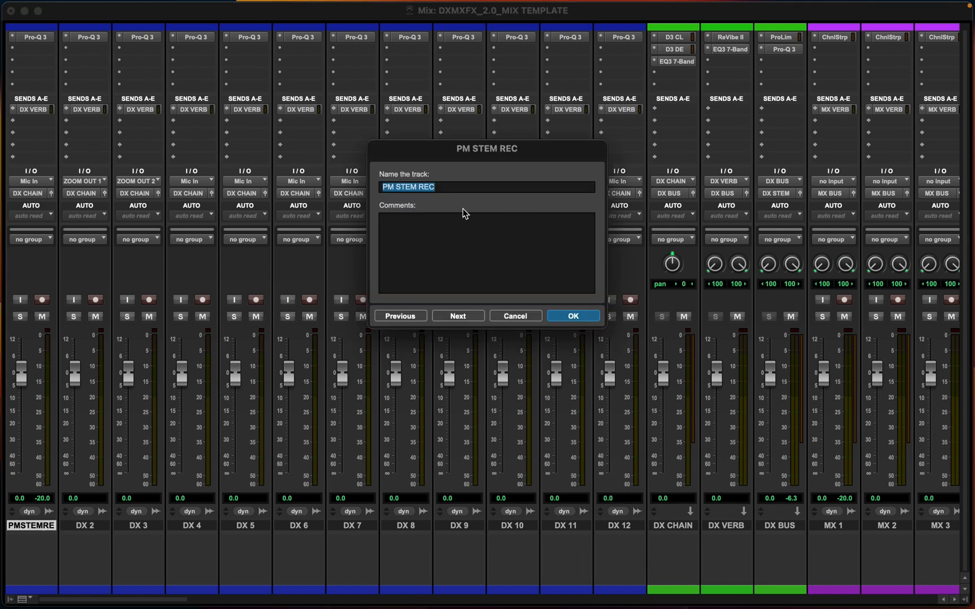
{"action": "type", "text": "DX 1"}
{"action": "key", "text": "Return"}
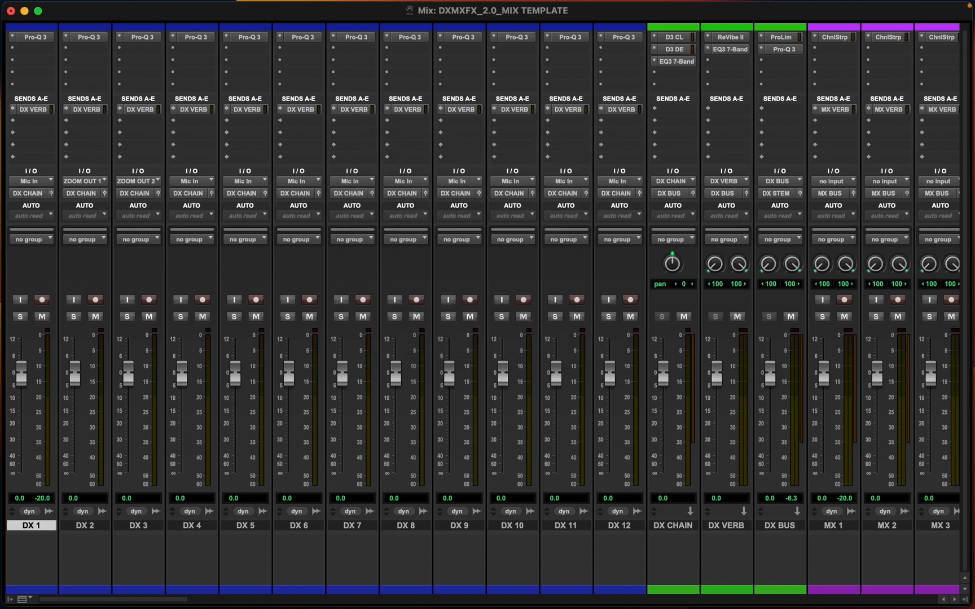
Insert a mono Signal Generator on DX 1, switch it to pink noise, and close the plug-in window
{"action": "left_click", "coordinate": [35, 50]}
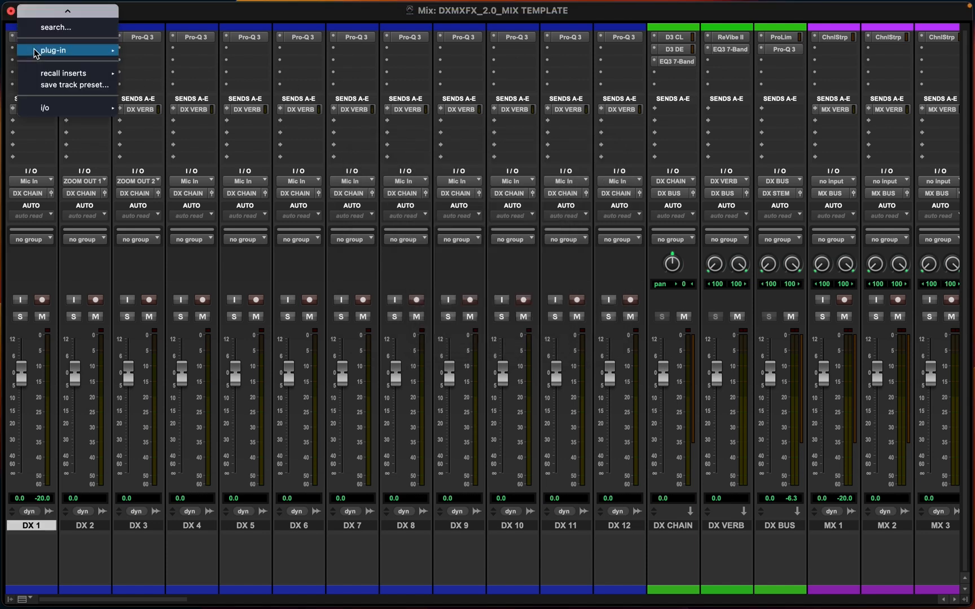
{"action": "mouse_move", "coordinate": [62, 50]}
{"action": "mouse_move", "coordinate": [190, 181]}
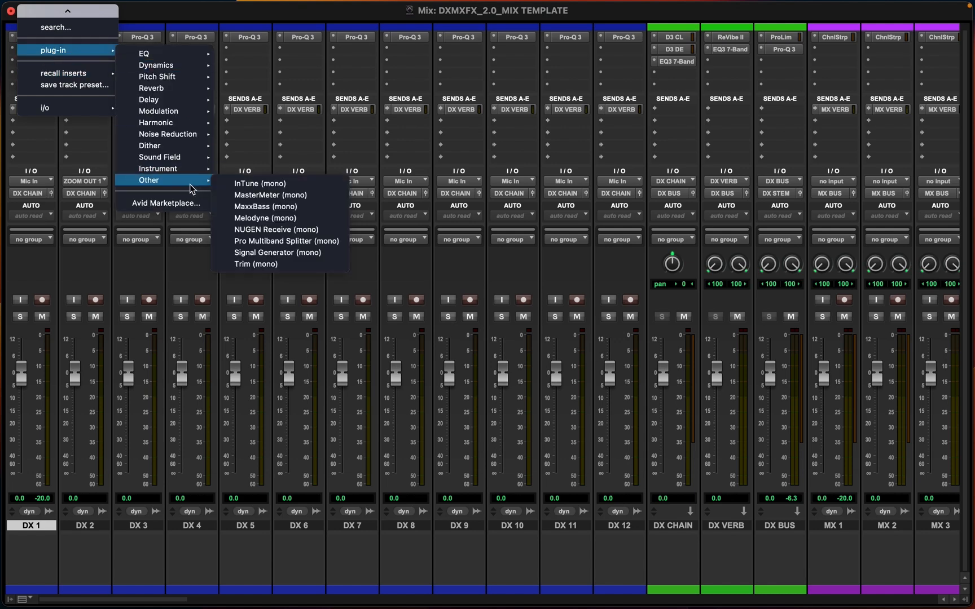
{"action": "left_click", "coordinate": [280, 253]}
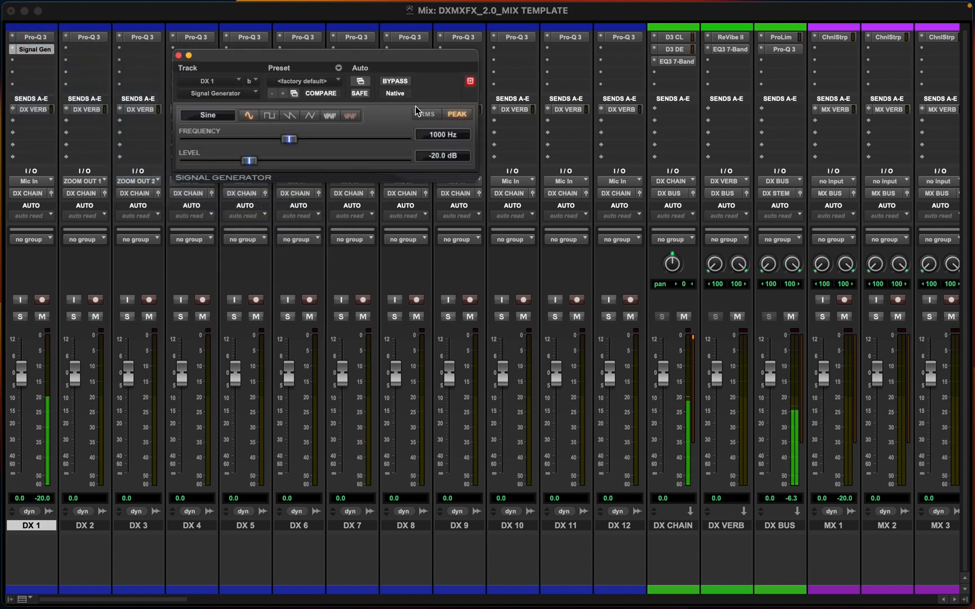
{"action": "left_click", "coordinate": [350, 116]}
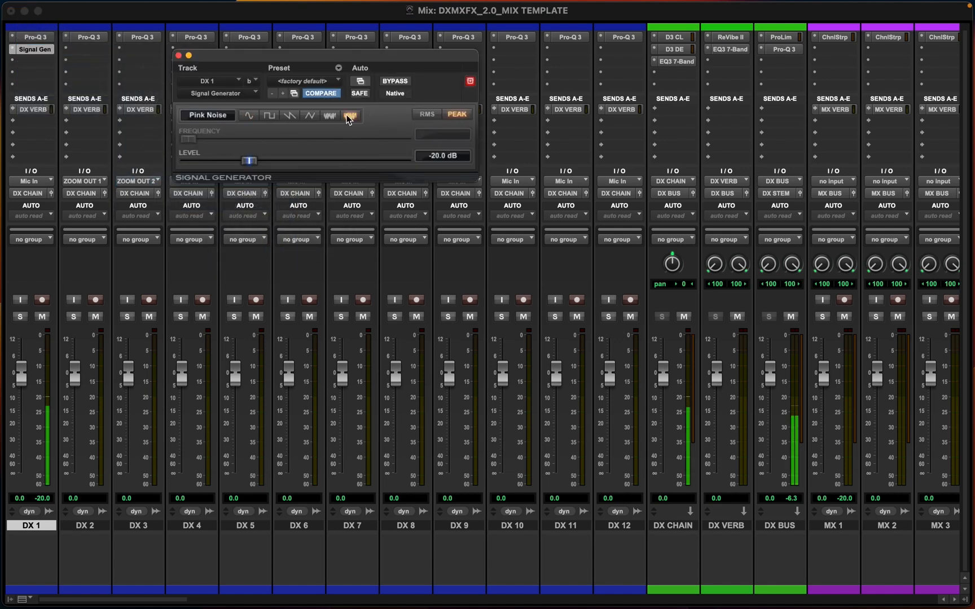
{"action": "left_click", "coordinate": [178, 55]}
Toggle input monitoring off and back on for the DX stem record track
{"action": "scroll", "coordinate": [579, 309], "scroll_direction": "right", "scroll_amount": 20}
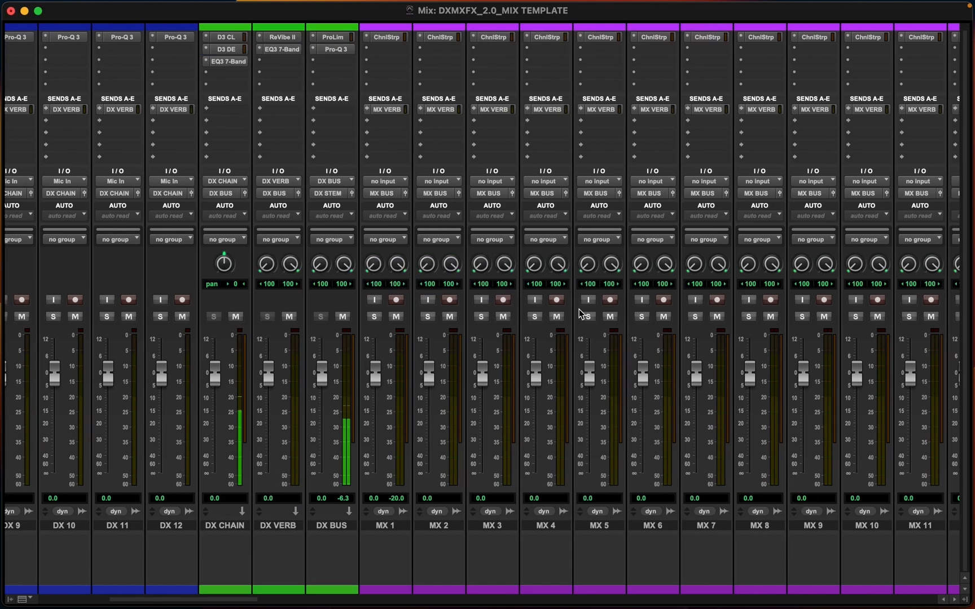
{"action": "scroll", "coordinate": [579, 313], "scroll_direction": "right", "scroll_amount": 15}
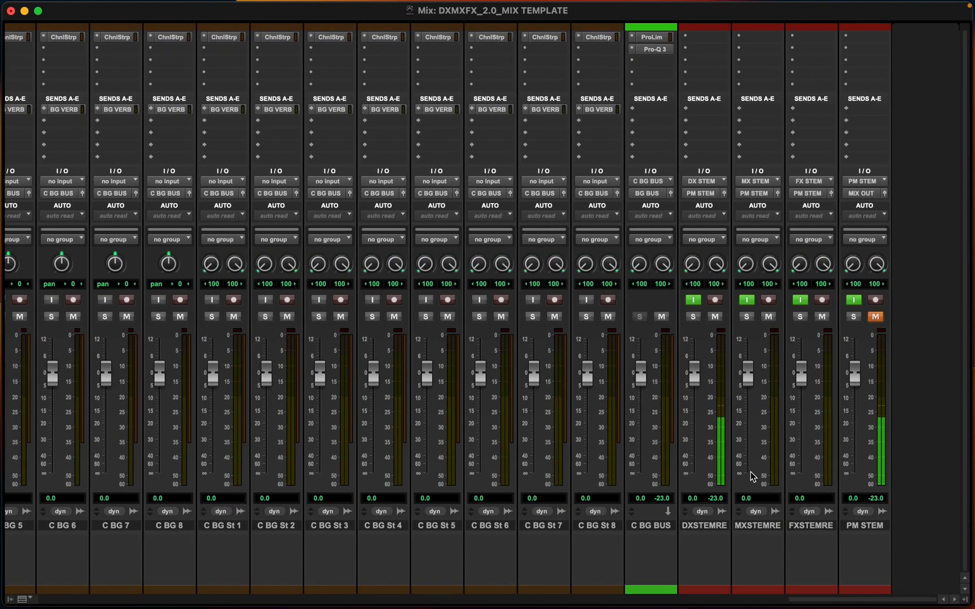
{"action": "left_click", "coordinate": [694, 300]}
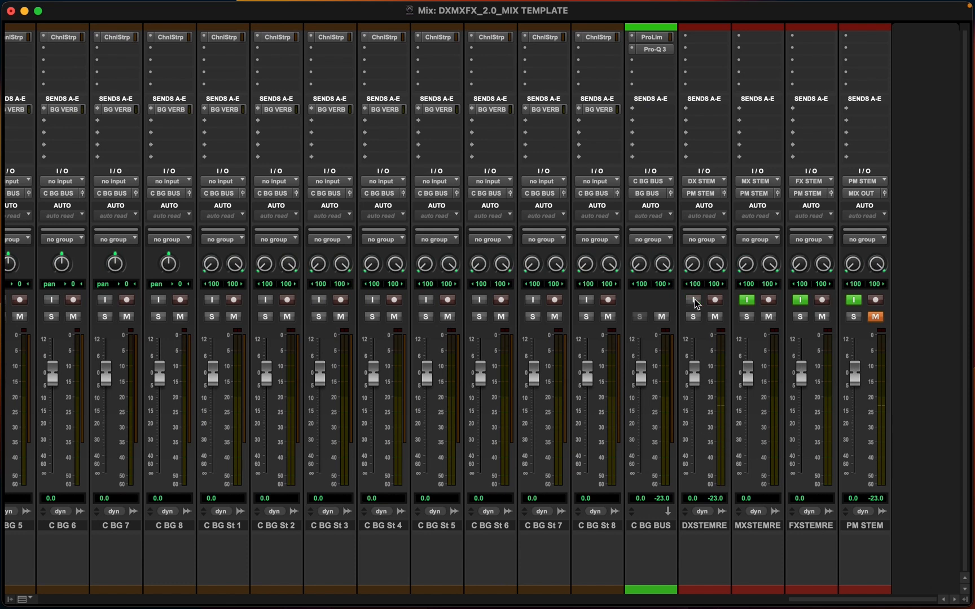
{"action": "left_click", "coordinate": [694, 300]}
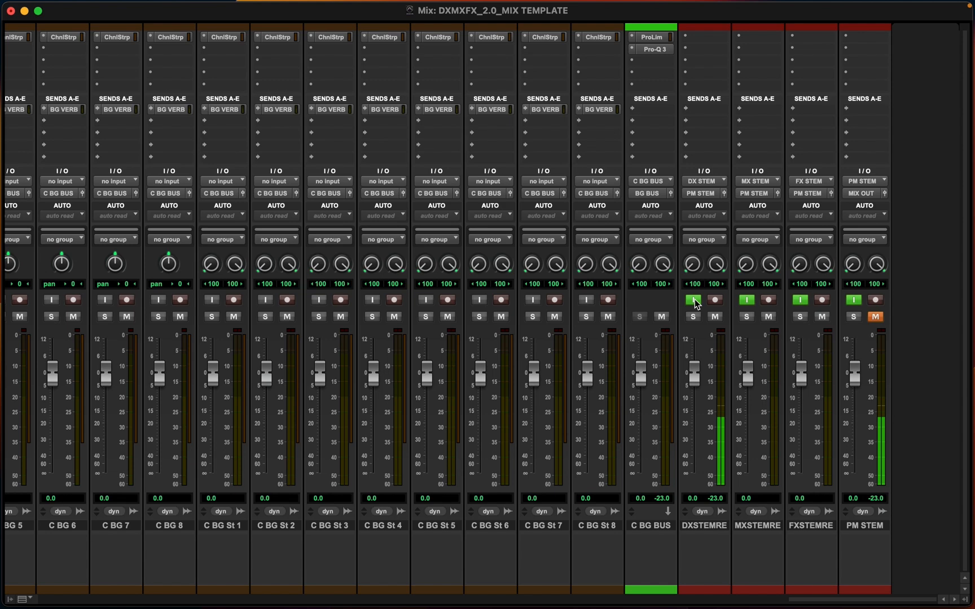
Insert a multi-mono Signal Generator on MX 1 and switch it to pink noise
{"action": "scroll", "coordinate": [697, 304], "scroll_direction": "left", "scroll_amount": 15}
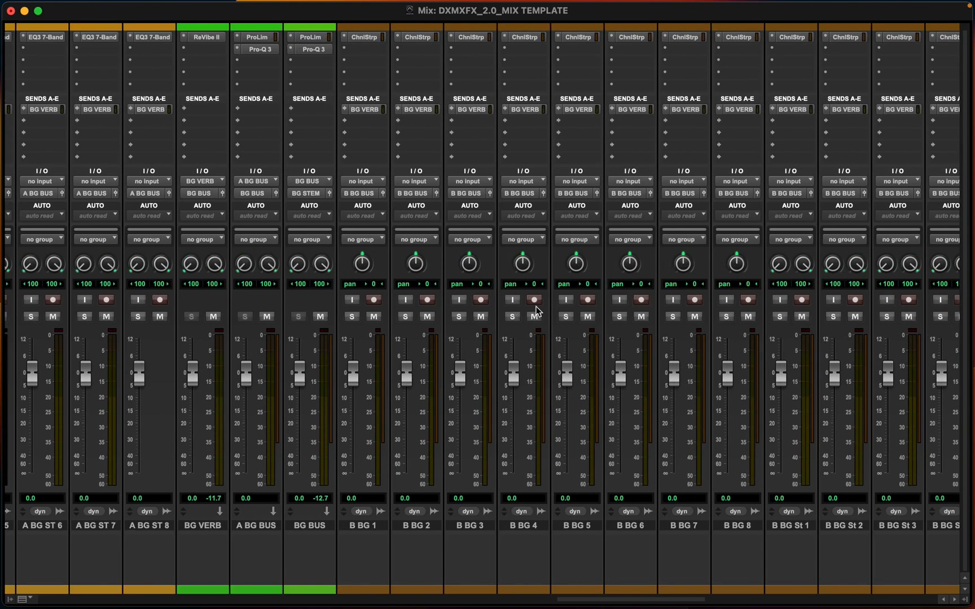
{"action": "scroll", "coordinate": [226, 70], "scroll_direction": "left", "scroll_amount": 20}
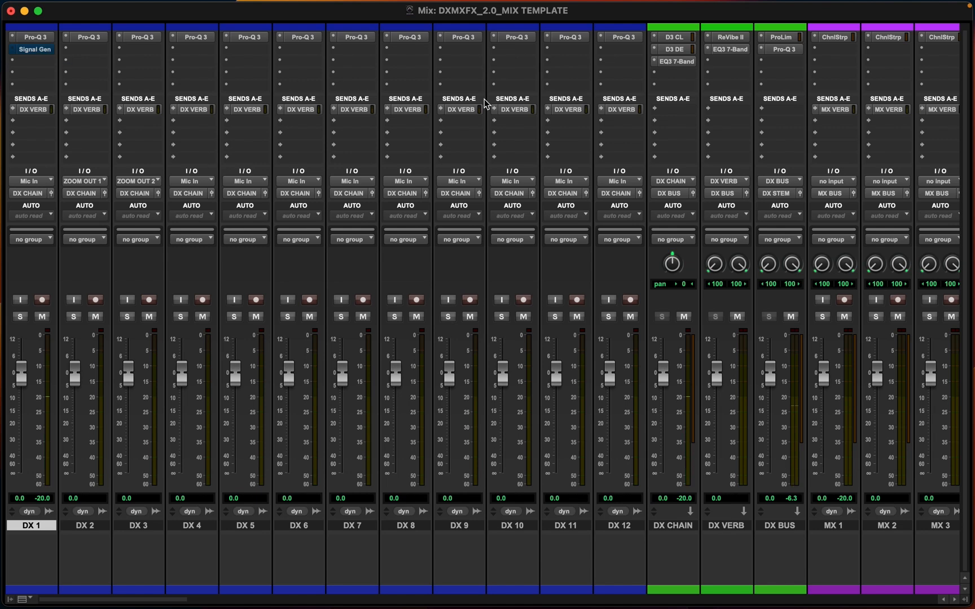
{"action": "scroll", "coordinate": [483, 99], "scroll_direction": "right", "scroll_amount": 15}
{"action": "scroll", "coordinate": [482, 100], "scroll_direction": "left", "scroll_amount": 8}
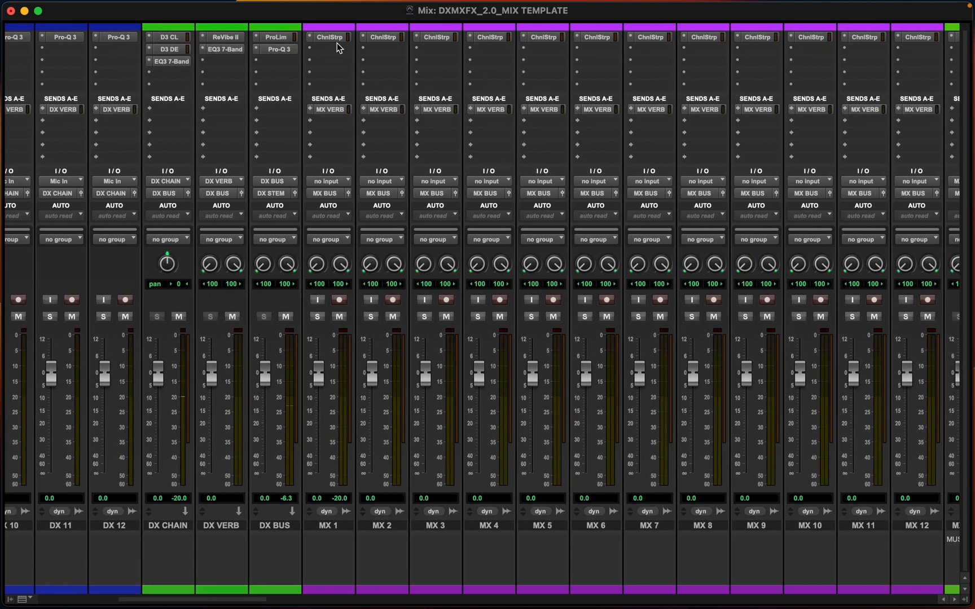
{"action": "left_click", "coordinate": [325, 49]}
{"action": "mouse_move", "coordinate": [328, 60]}
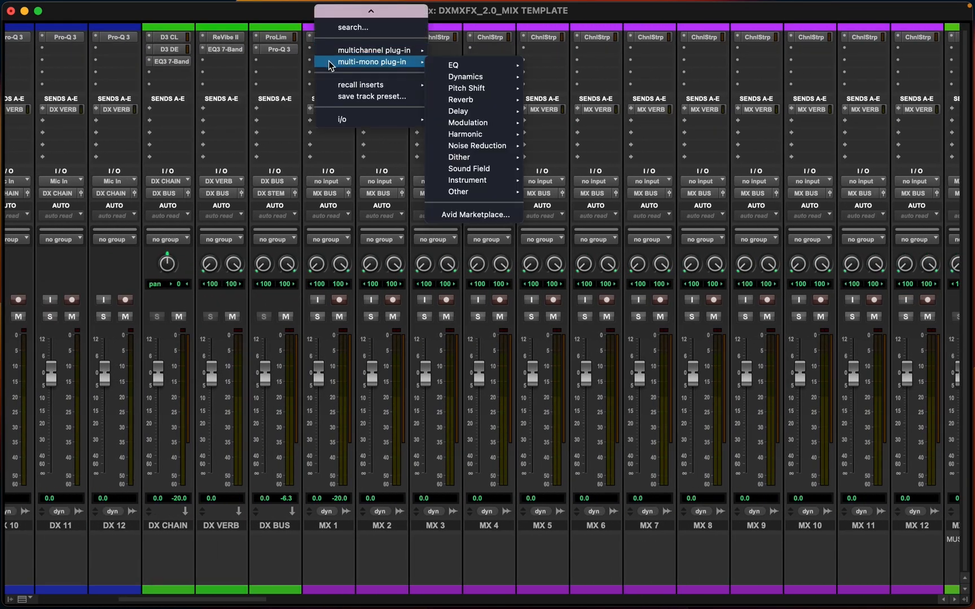
{"action": "mouse_move", "coordinate": [501, 193]}
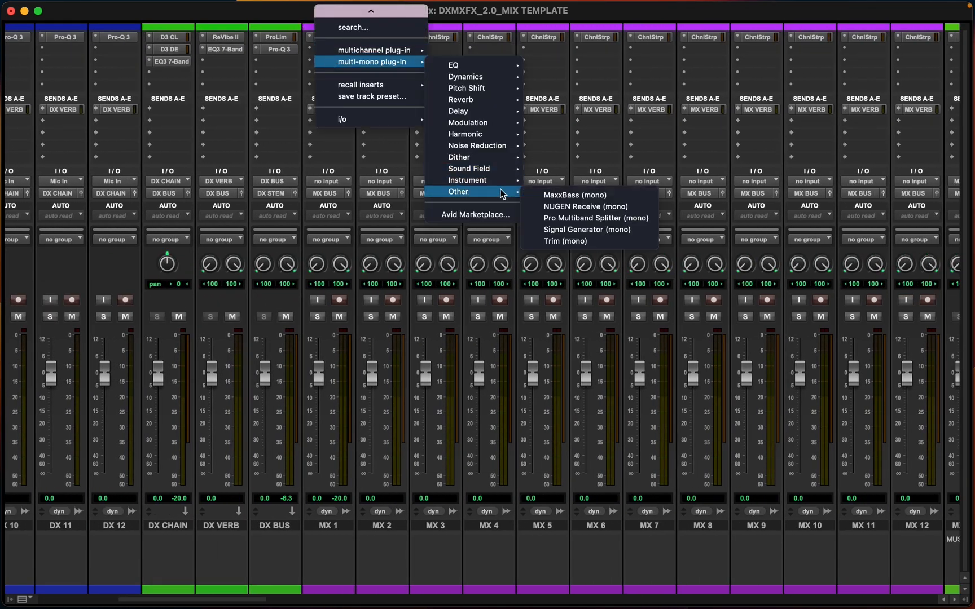
{"action": "left_click", "coordinate": [547, 233]}
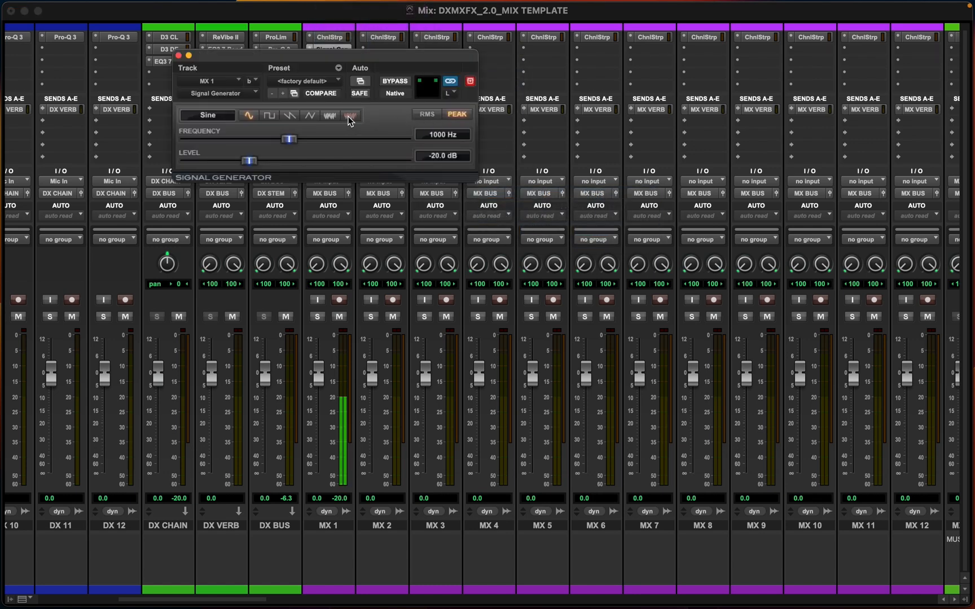
{"action": "left_click", "coordinate": [349, 118]}
{"action": "scroll", "coordinate": [625, 372], "scroll_direction": "right", "scroll_amount": 15}
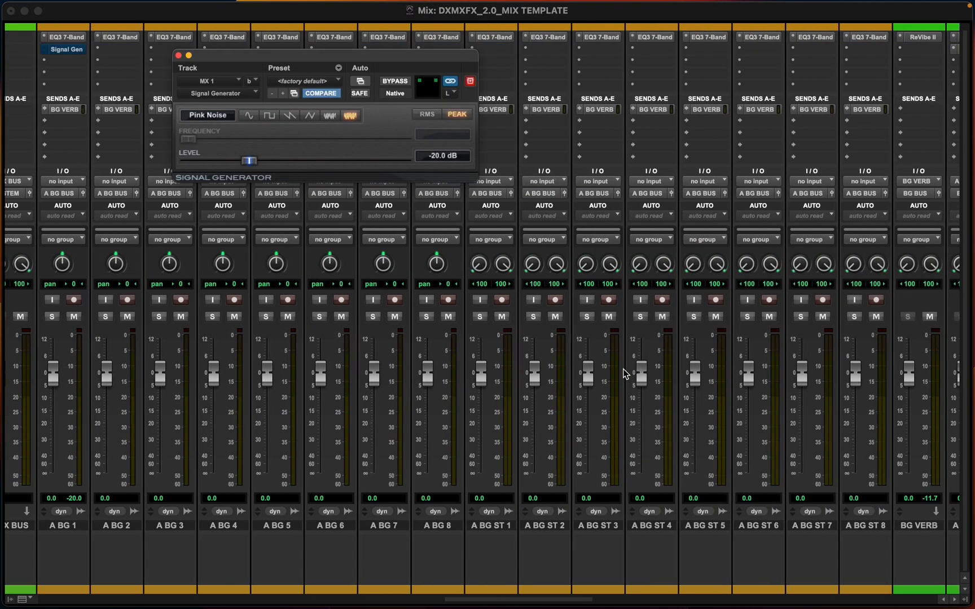
{"action": "scroll", "coordinate": [625, 372], "scroll_direction": "right", "scroll_amount": 20}
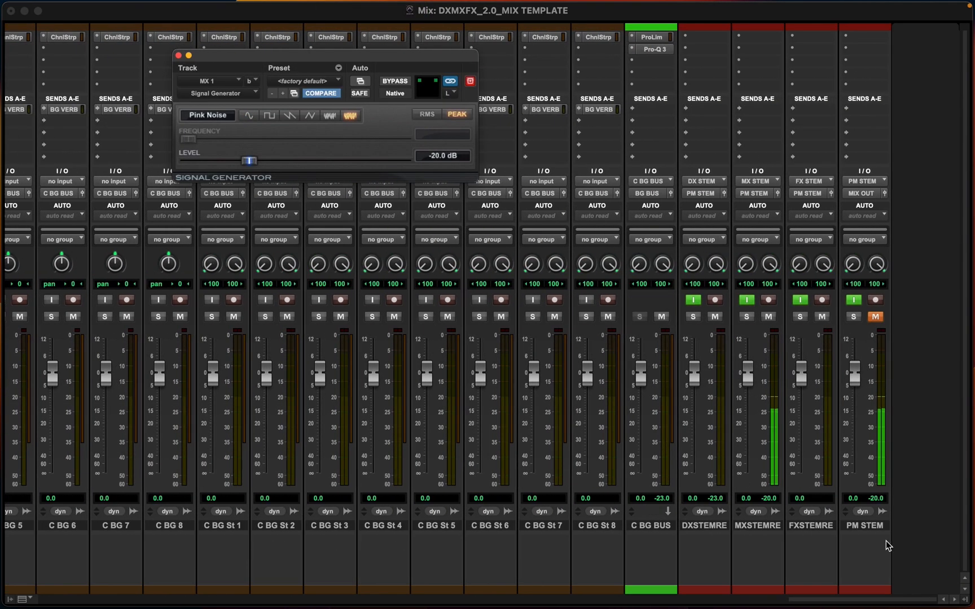
Toggle input monitoring off and back on for the MX stem record track, and close the plug-in window
{"action": "left_click", "coordinate": [747, 300]}
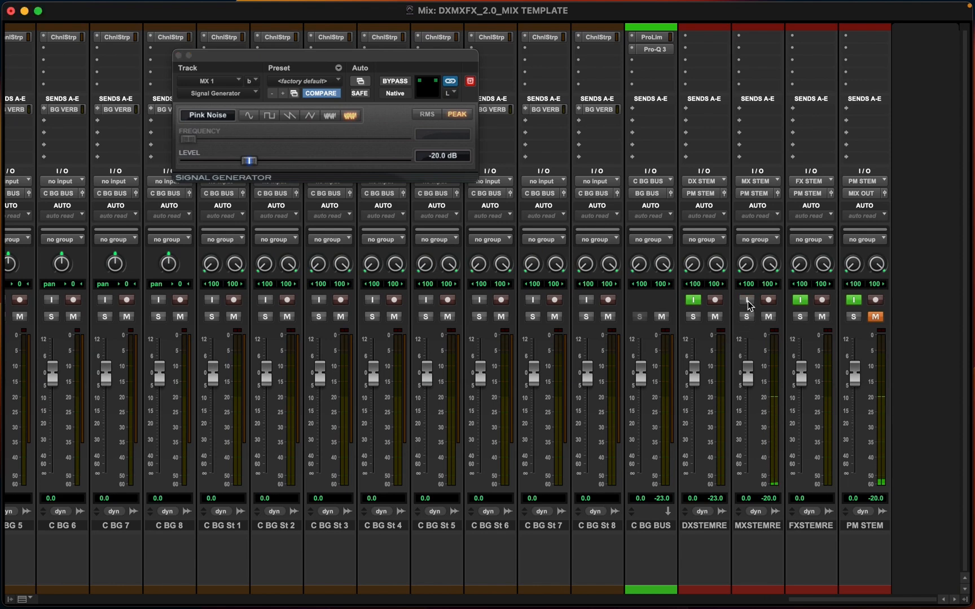
{"action": "left_click", "coordinate": [748, 301]}
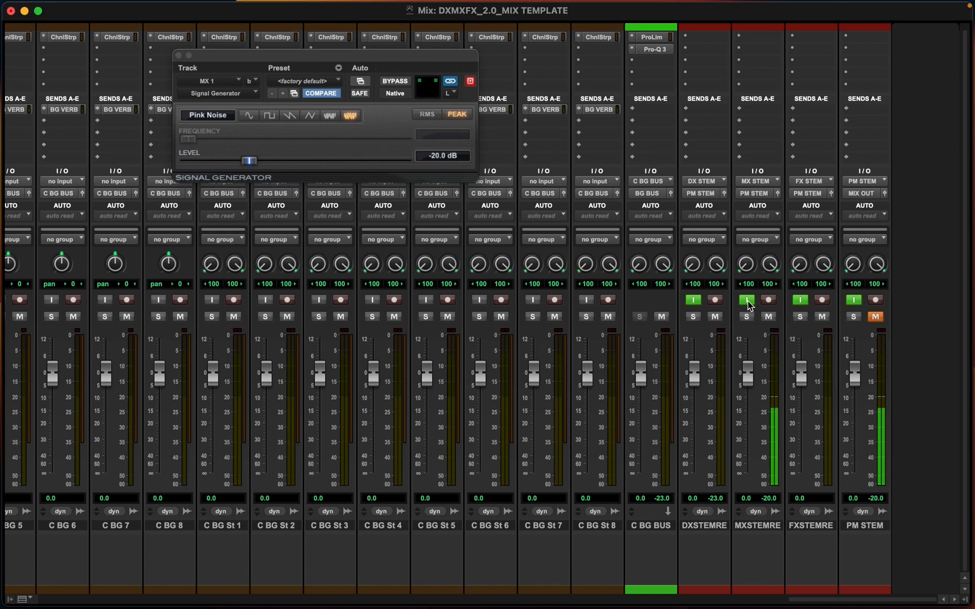
{"action": "scroll", "coordinate": [437, 358], "scroll_direction": "left", "scroll_amount": 15}
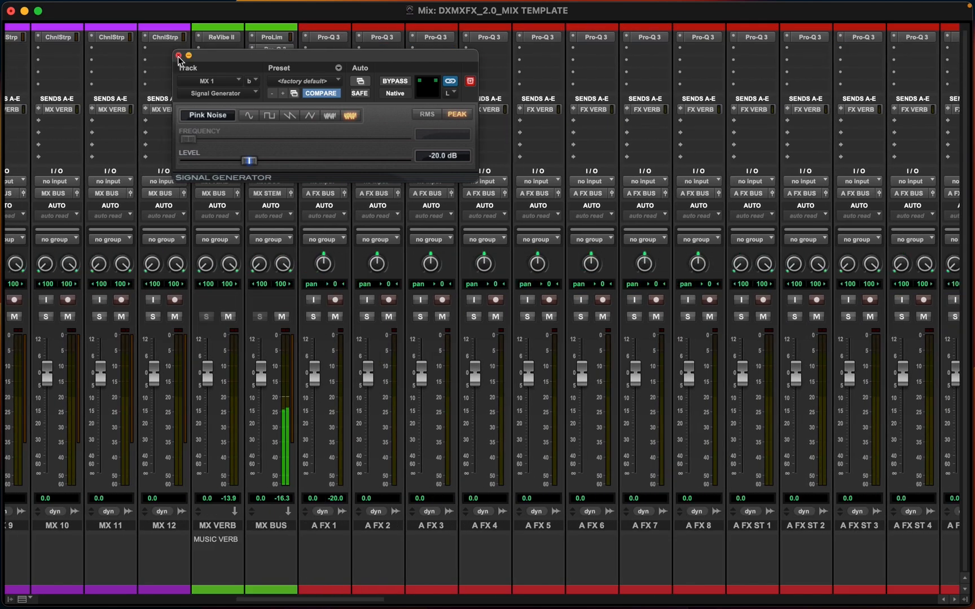
{"action": "left_click", "coordinate": [178, 55]}
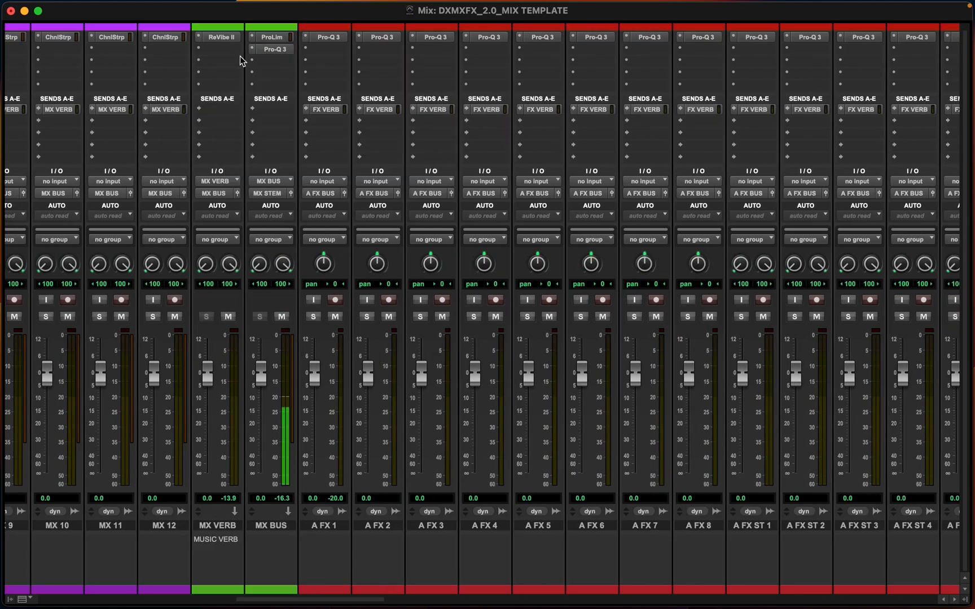
Insert a mono Signal Generator on A FX 1 and switch it to pink noise
{"action": "scroll", "coordinate": [271, 86], "scroll_direction": "left", "scroll_amount": 5}
{"action": "scroll", "coordinate": [285, 107], "scroll_direction": "left", "scroll_amount": 2}
{"action": "scroll", "coordinate": [285, 107], "scroll_direction": "up", "scroll_amount": 1}
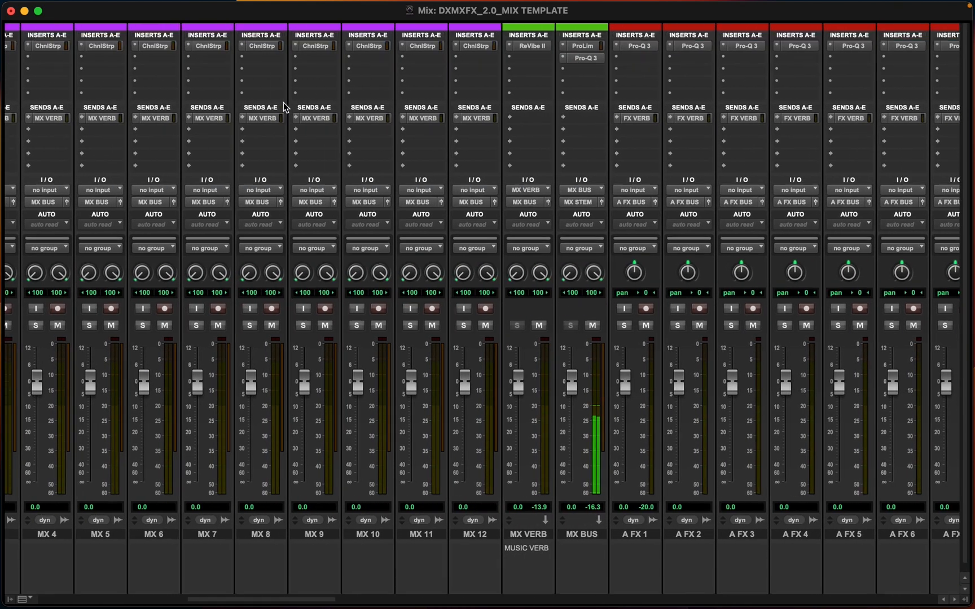
{"action": "scroll", "coordinate": [285, 107], "scroll_direction": "left", "scroll_amount": 10}
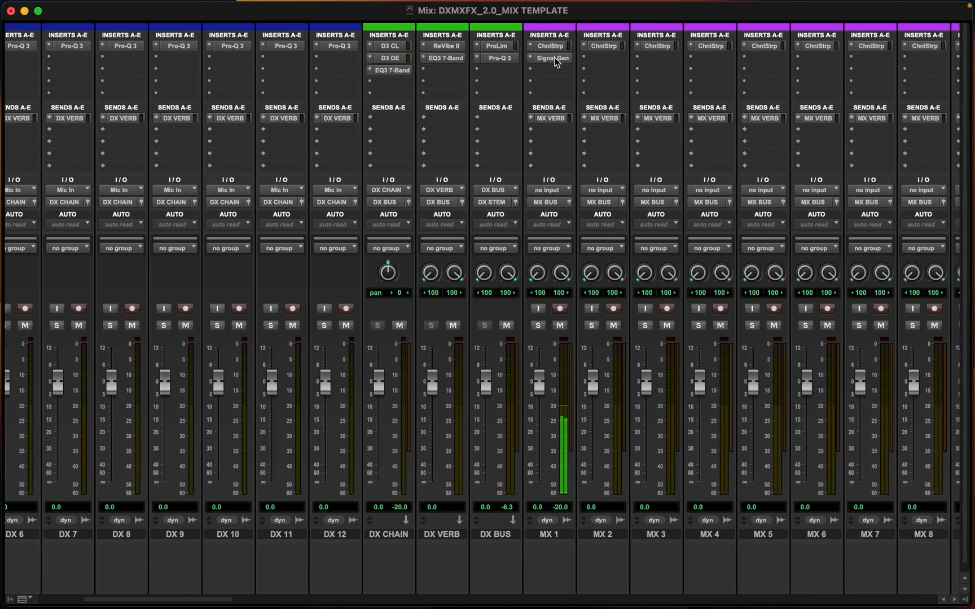
{"action": "scroll", "coordinate": [642, 134], "scroll_direction": "right", "scroll_amount": 15}
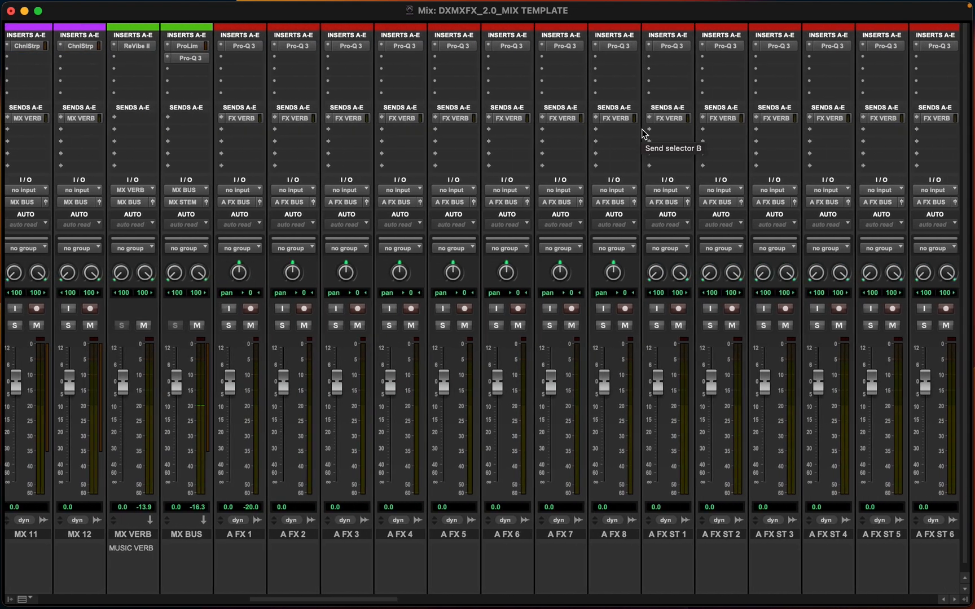
{"action": "scroll", "coordinate": [642, 134], "scroll_direction": "right", "scroll_amount": 1}
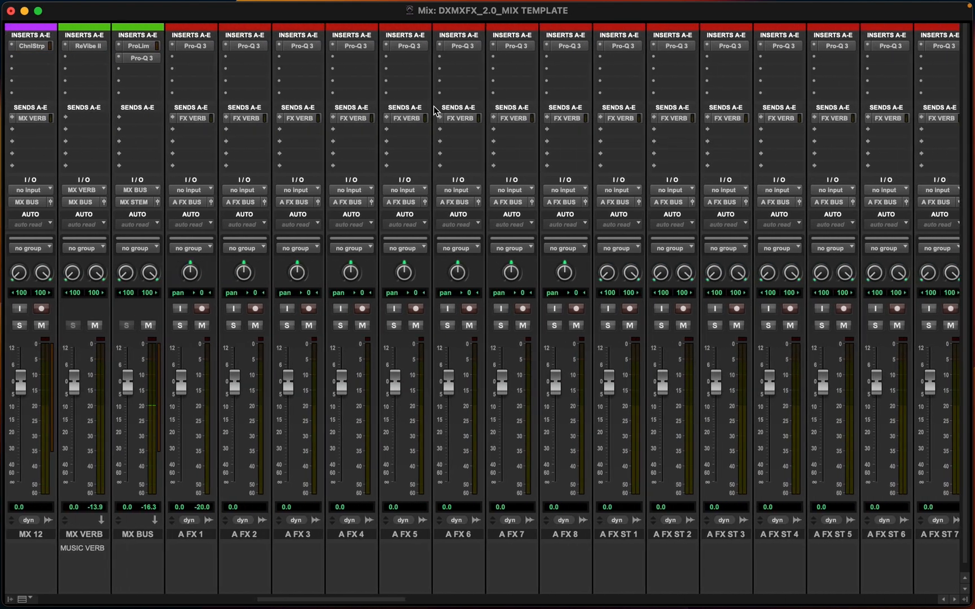
{"action": "left_click", "coordinate": [199, 60]}
{"action": "mouse_move", "coordinate": [338, 189]}
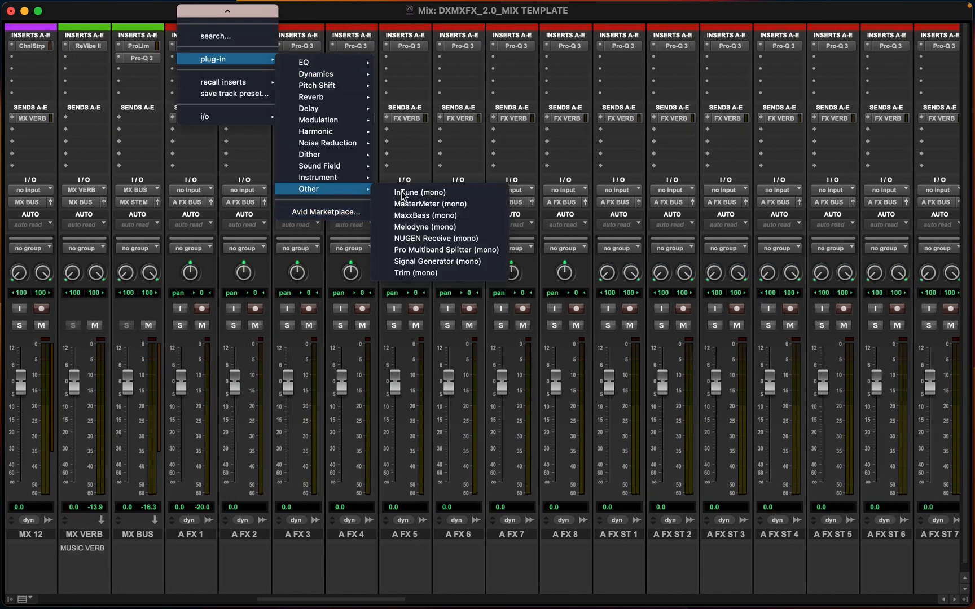
{"action": "left_click", "coordinate": [427, 262]}
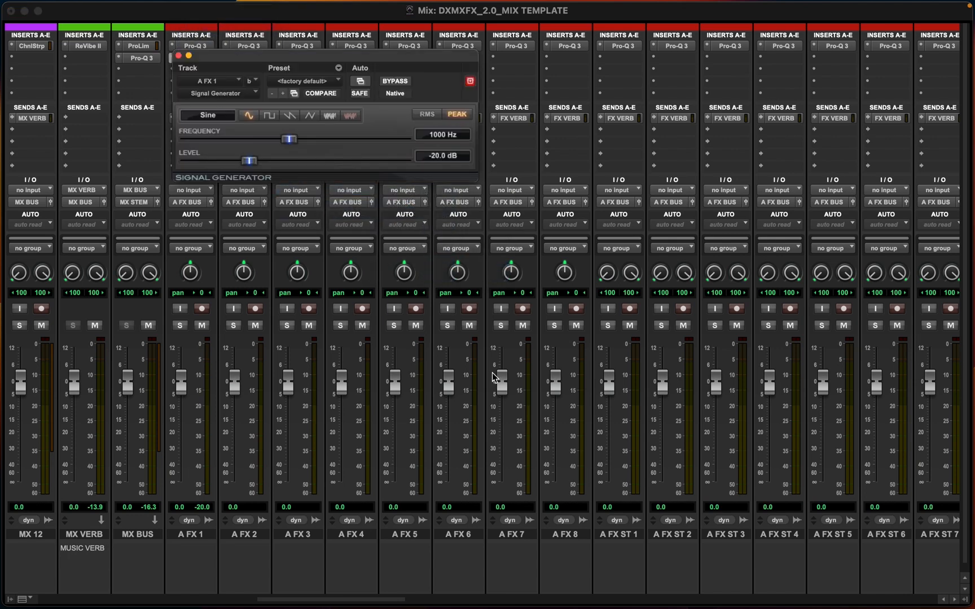
{"action": "left_click", "coordinate": [349, 116]}
Toggle input monitoring off and back on for the FX stem record track, and close the plug-in window
{"action": "scroll", "coordinate": [564, 379], "scroll_direction": "right", "scroll_amount": 15}
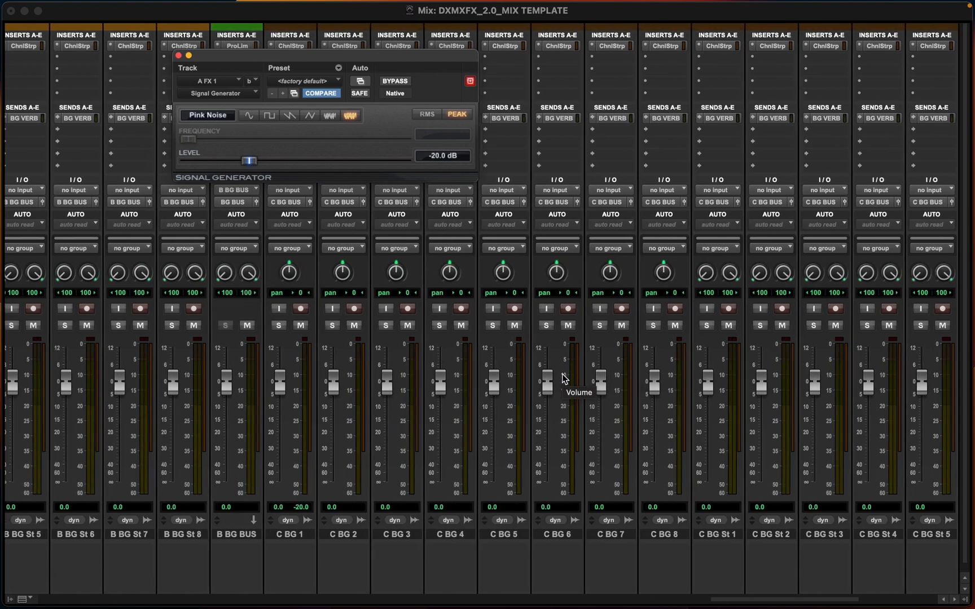
{"action": "scroll", "coordinate": [564, 379], "scroll_direction": "right", "scroll_amount": 10}
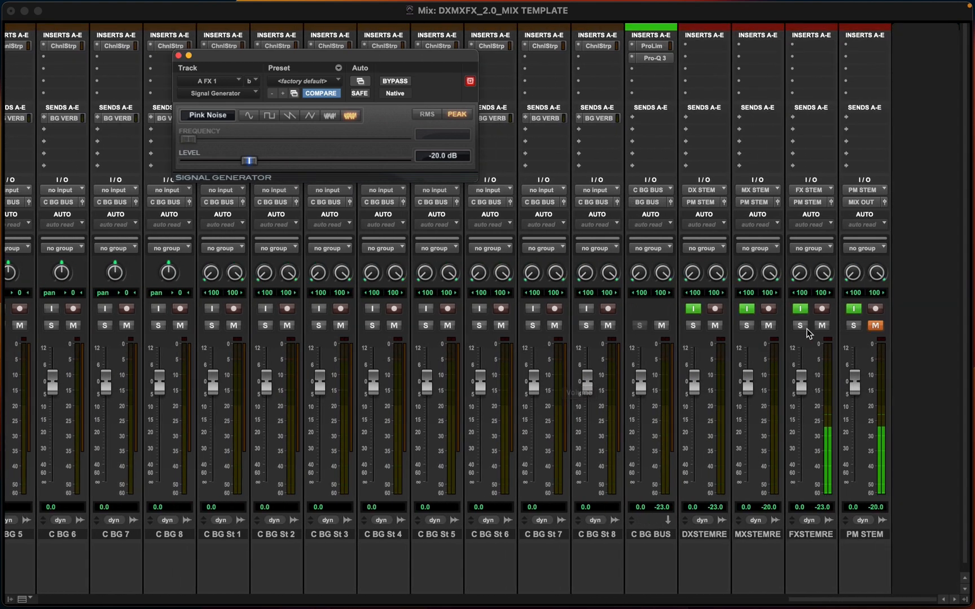
{"action": "left_click", "coordinate": [801, 311]}
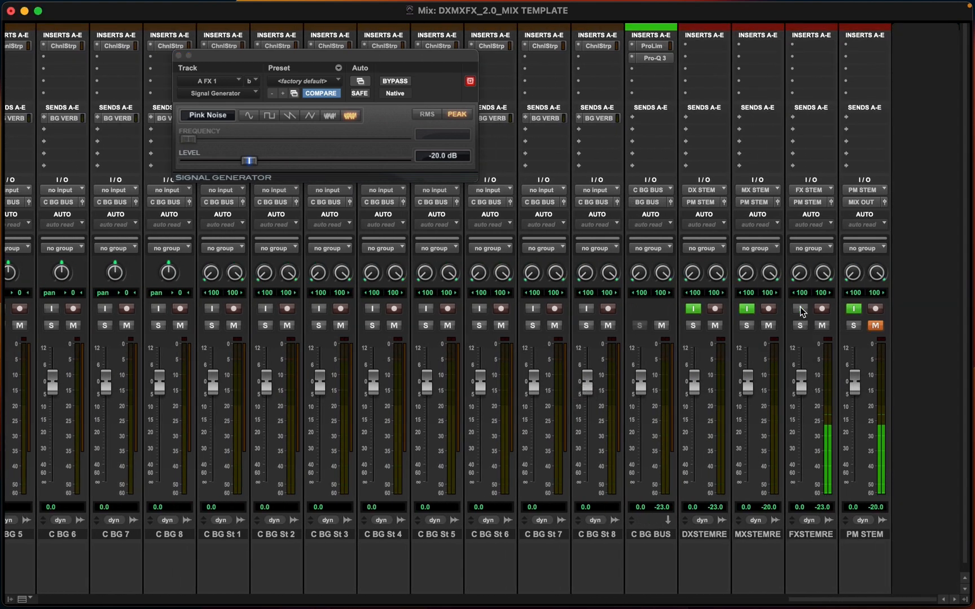
{"action": "left_click", "coordinate": [800, 310]}
{"action": "left_click", "coordinate": [178, 56]}
Check the Signal Generator inserts on the A FX 1 and A BG 1 tracks
{"action": "scroll", "coordinate": [190, 209], "scroll_direction": "left", "scroll_amount": 5}
{"action": "scroll", "coordinate": [190, 209], "scroll_direction": "left", "scroll_amount": 15}
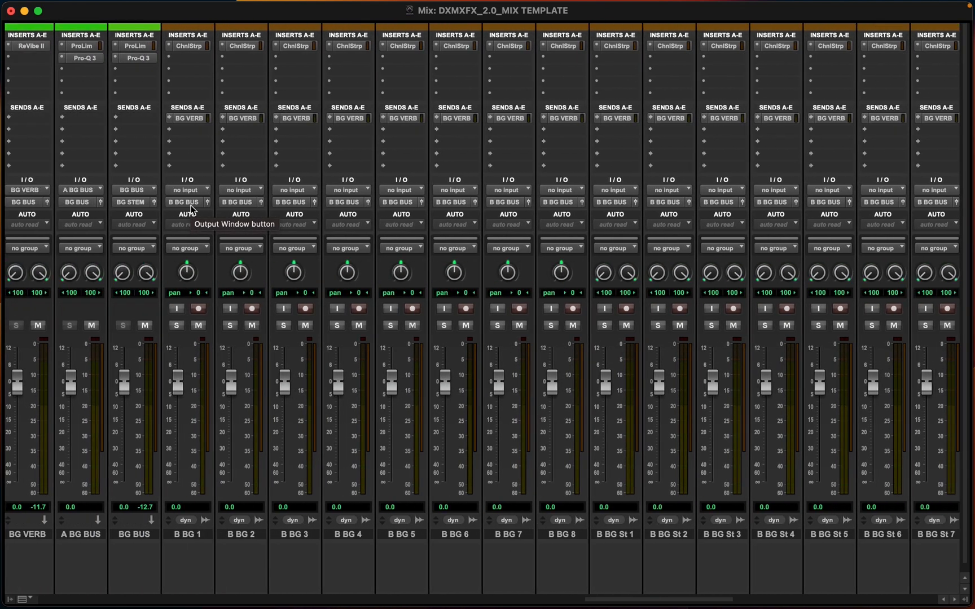
{"action": "scroll", "coordinate": [191, 209], "scroll_direction": "left", "scroll_amount": 20}
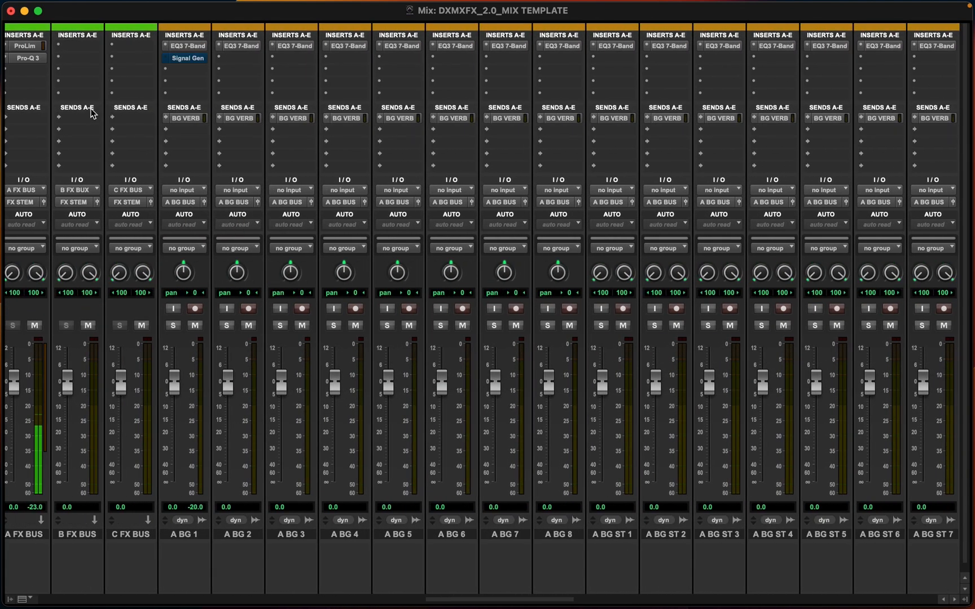
{"action": "scroll", "coordinate": [112, 63], "scroll_direction": "left", "scroll_amount": 15}
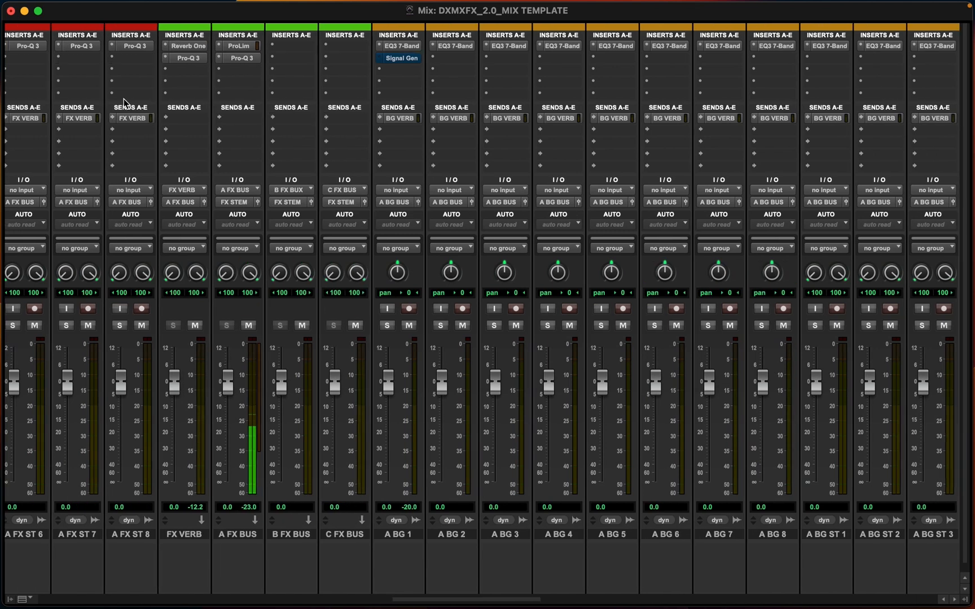
{"action": "scroll", "coordinate": [173, 77], "scroll_direction": "left", "scroll_amount": 5}
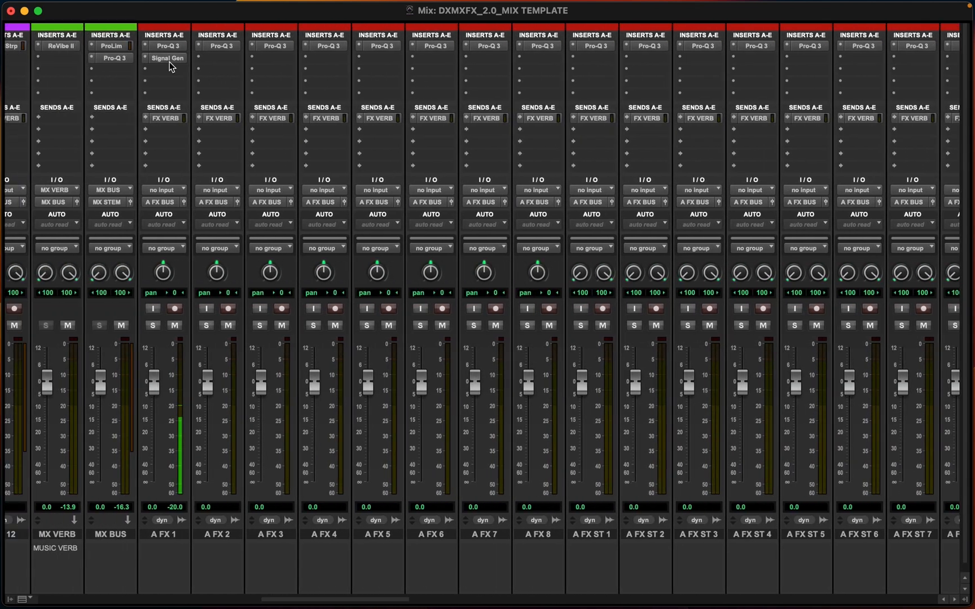
{"action": "left_click", "coordinate": [165, 60]}
{"action": "scroll", "coordinate": [325, 172], "scroll_direction": "right", "scroll_amount": 15}
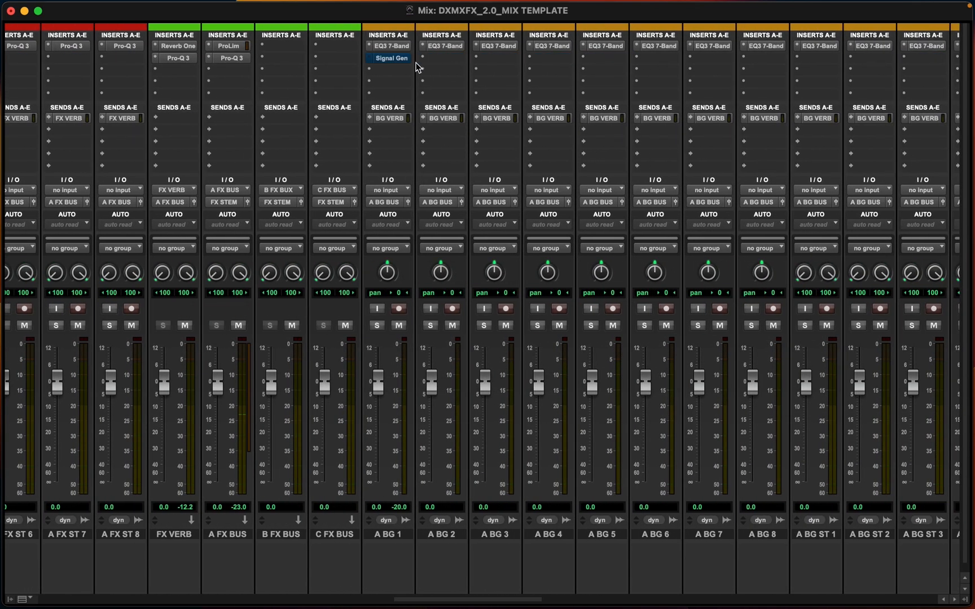
{"action": "left_click", "coordinate": [401, 61], "text": "super"}
{"action": "scroll", "coordinate": [536, 235], "scroll_direction": "right", "scroll_amount": 20}
{"action": "scroll", "coordinate": [536, 235], "scroll_direction": "right", "scroll_amount": 17}
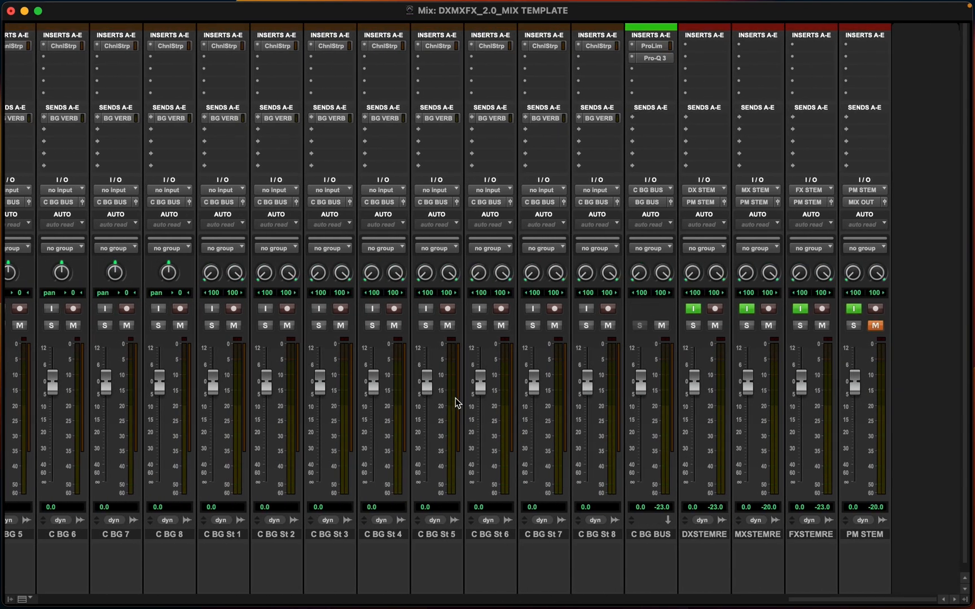
{"action": "scroll", "coordinate": [457, 403], "scroll_direction": "left", "scroll_amount": 17}
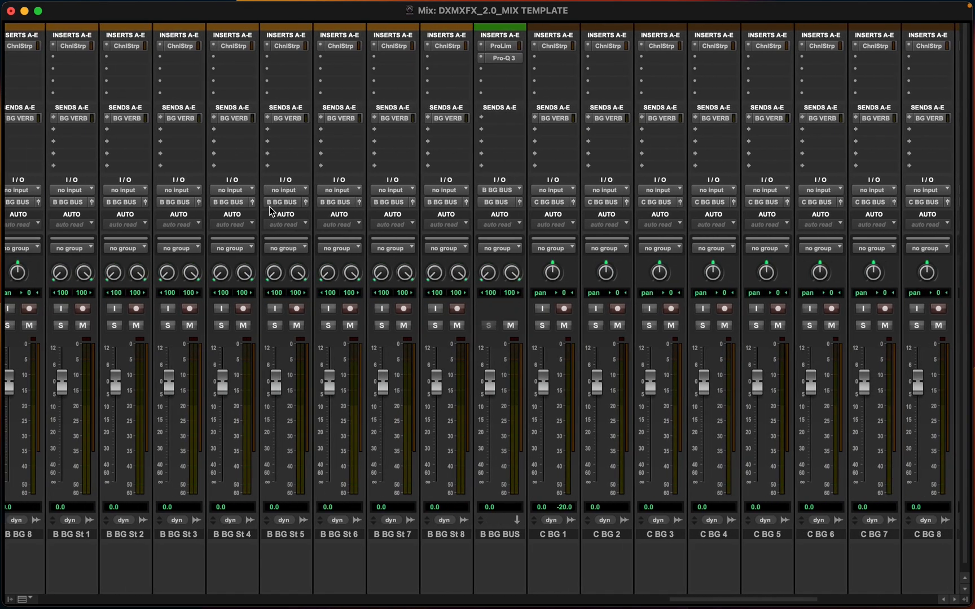
{"action": "scroll", "coordinate": [273, 211], "scroll_direction": "left", "scroll_amount": 14}
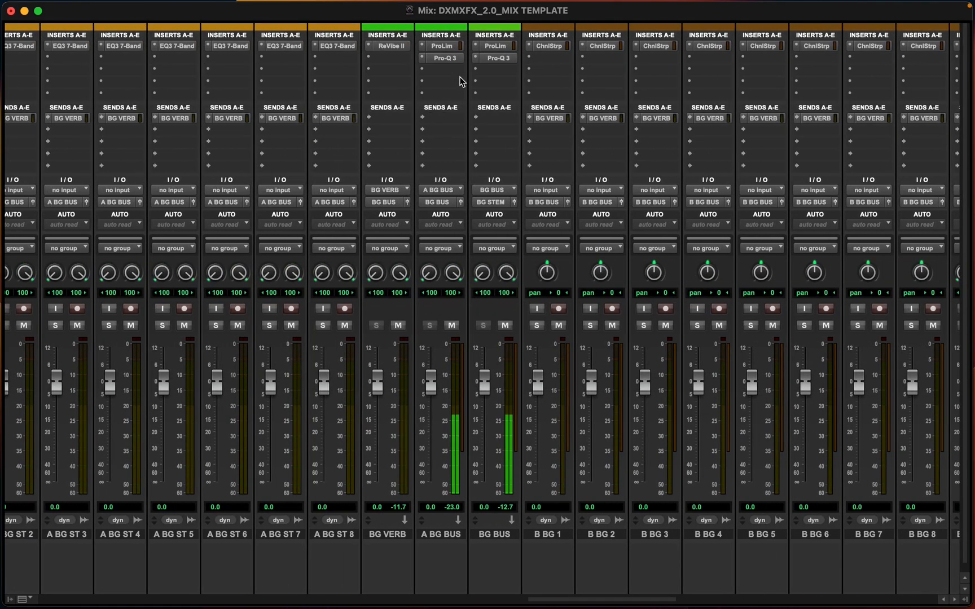
{"action": "scroll", "coordinate": [457, 76], "scroll_direction": "left", "scroll_amount": 11}
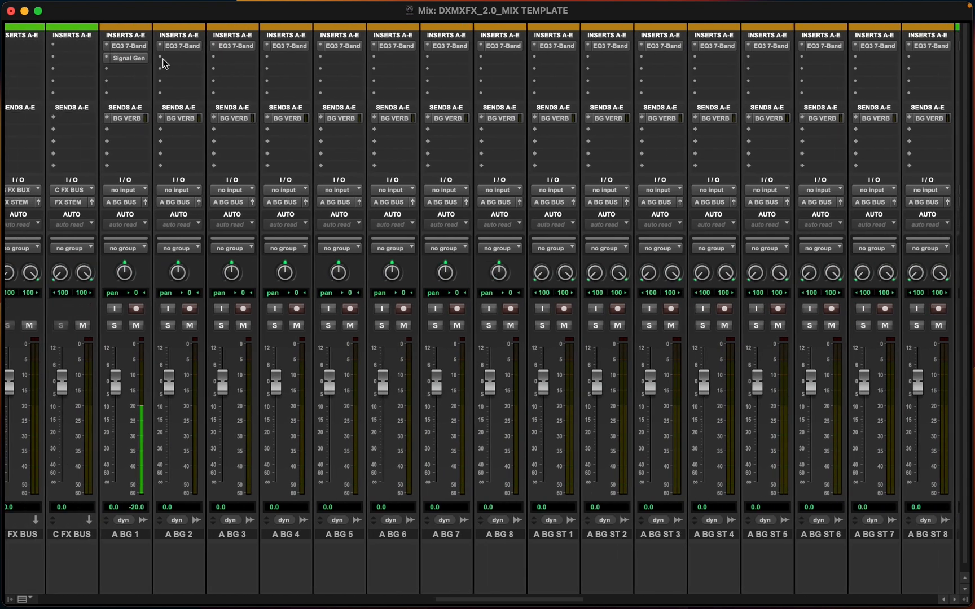
{"action": "left_click", "coordinate": [139, 59], "text": "super"}
{"action": "scroll", "coordinate": [380, 222], "scroll_direction": "right", "scroll_amount": 20}
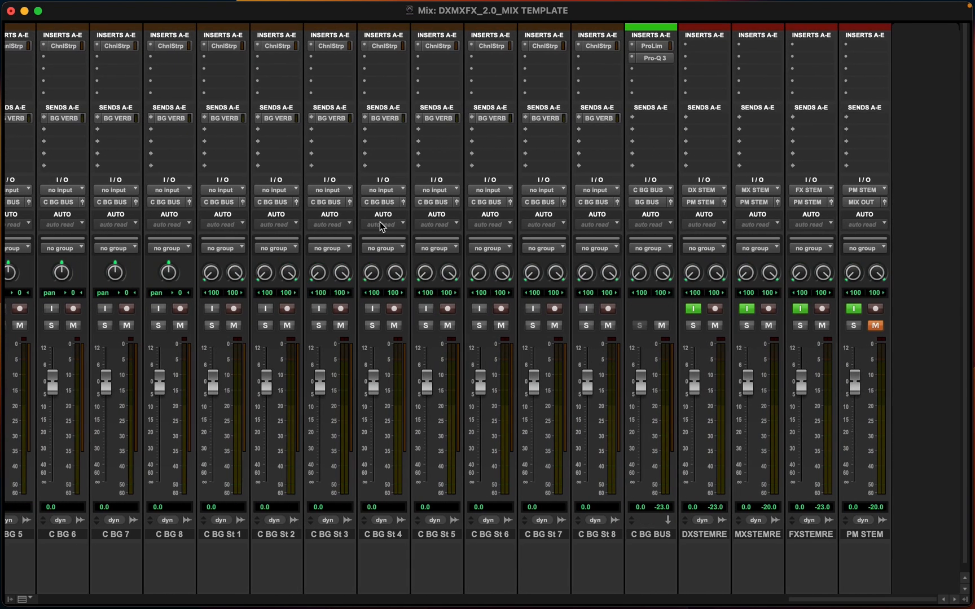
Add a new stereo audio track named BG STEM after the FX stem record track
{"action": "left_click", "coordinate": [807, 534]}
{"action": "key", "text": "super+shift+n"}
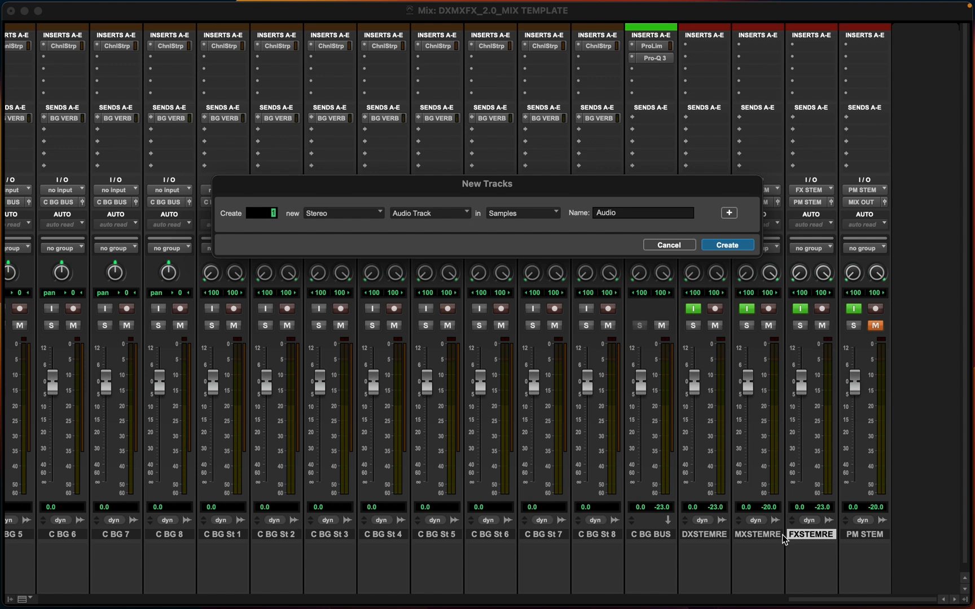
{"action": "key", "text": "Tab"}
{"action": "type", "text": "B"}
{"action": "key", "text": "Return"}
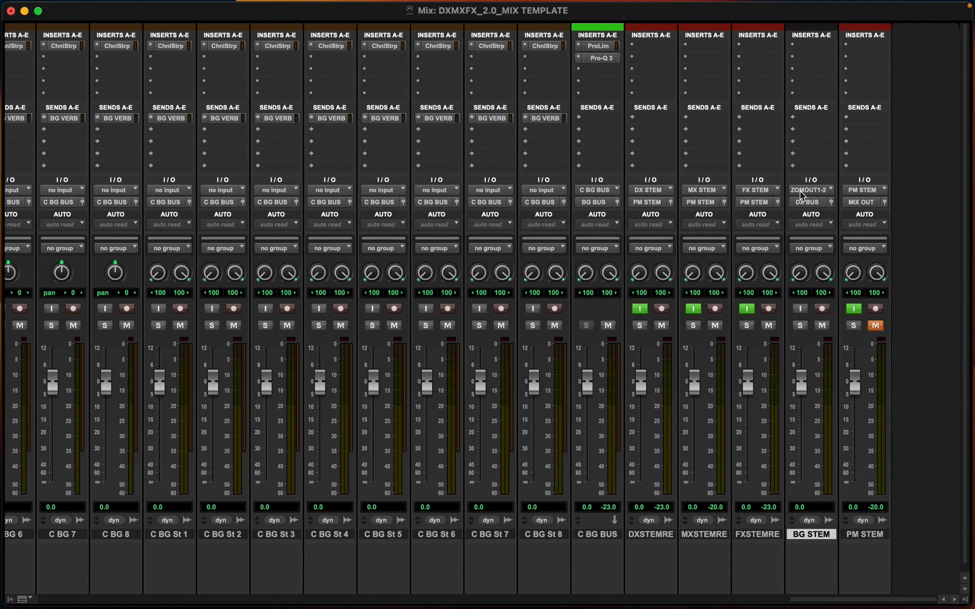
Set the BG STEM track's input to the BG STEM bus
{"action": "left_click", "coordinate": [810, 204]}
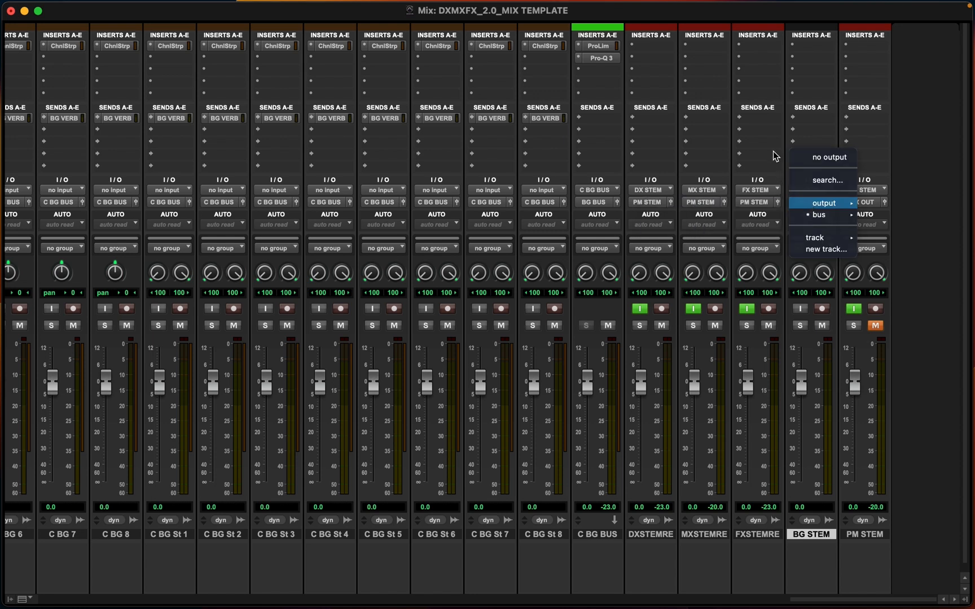
{"action": "left_click", "coordinate": [808, 197]}
{"action": "left_click", "coordinate": [811, 189]}
{"action": "mouse_move", "coordinate": [819, 204]}
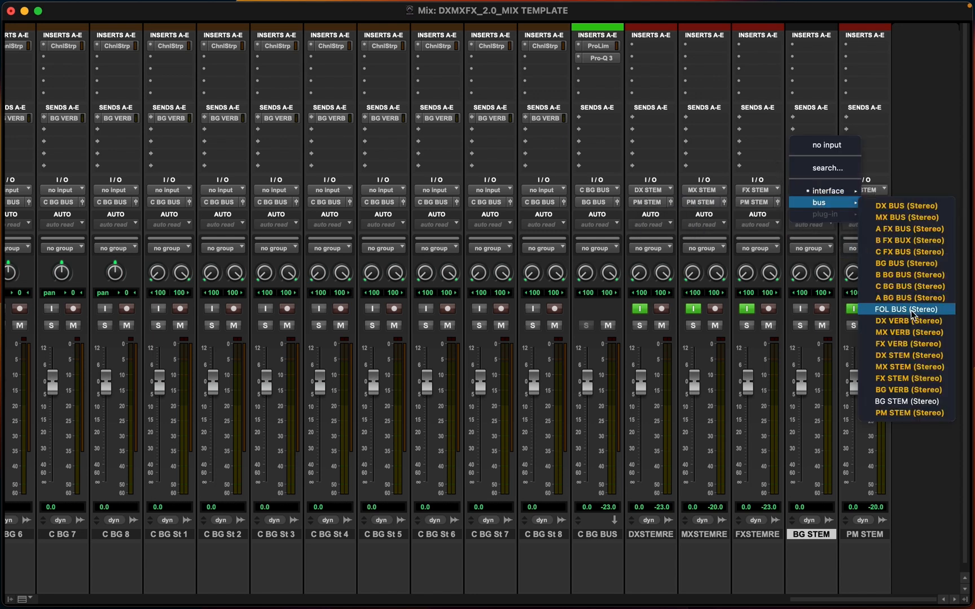
{"action": "left_click", "coordinate": [893, 401]}
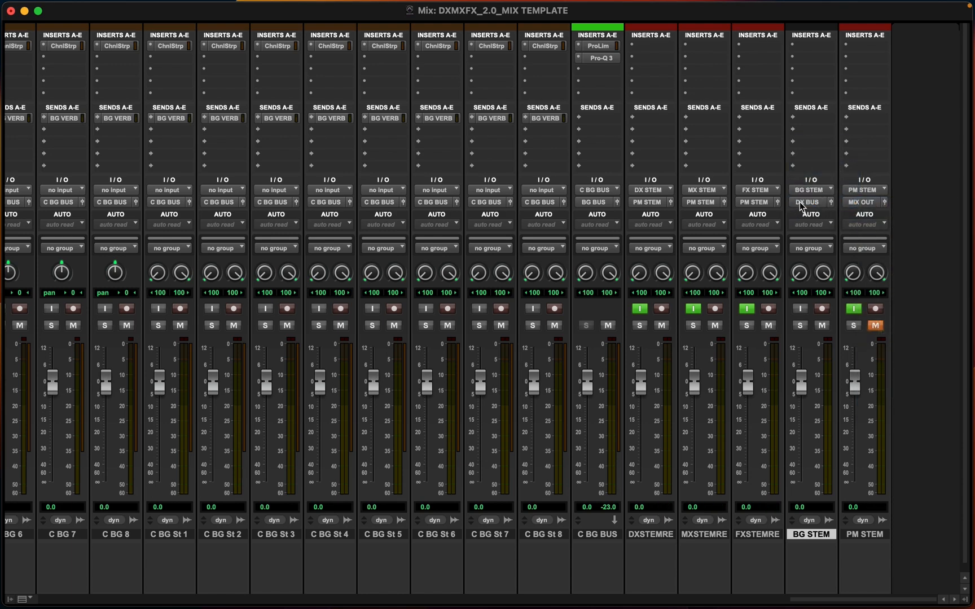
Route the BG STEM track's output to the PM STEM bus and enable its input monitoring
{"action": "left_click", "coordinate": [801, 205]}
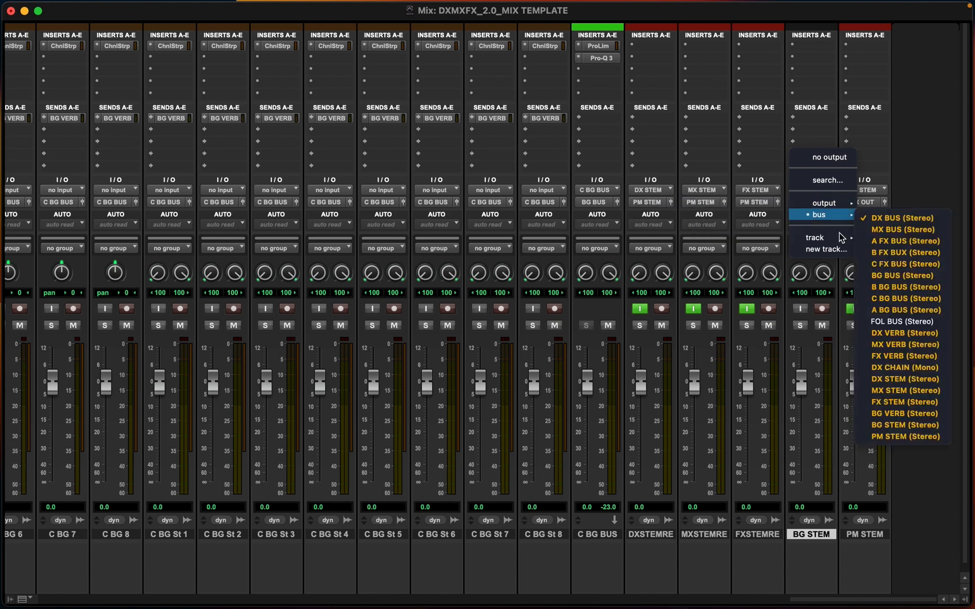
{"action": "left_click", "coordinate": [896, 436]}
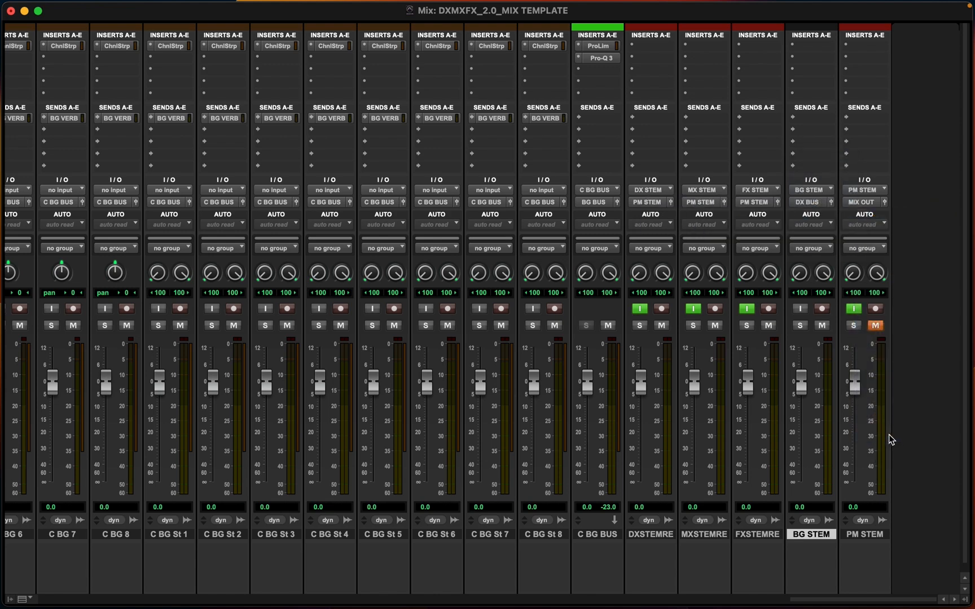
{"action": "left_click", "coordinate": [802, 310]}
{"action": "scroll", "coordinate": [581, 348], "scroll_direction": "left", "scroll_amount": 15}
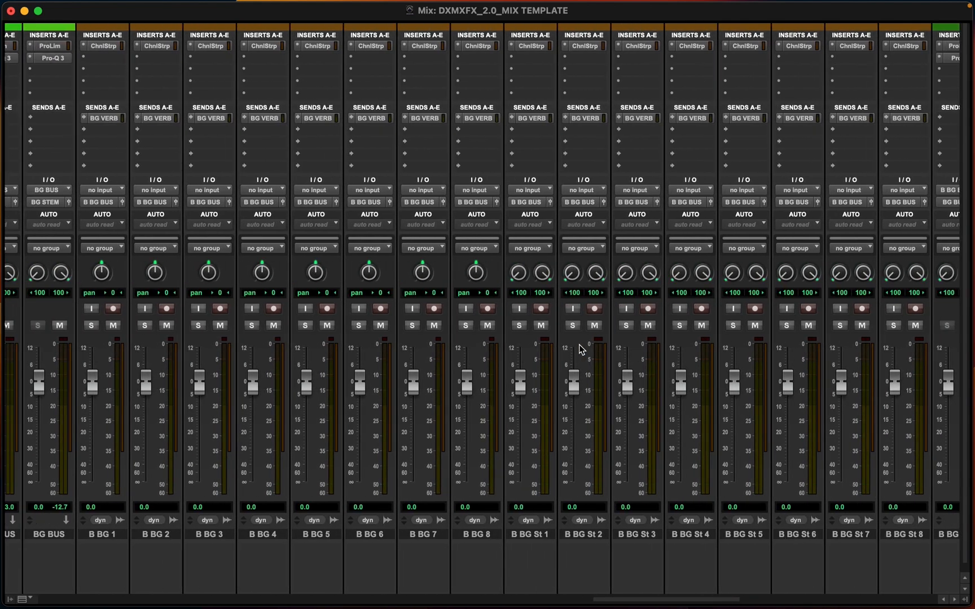
{"action": "scroll", "coordinate": [581, 348], "scroll_direction": "left", "scroll_amount": 10}
{"action": "scroll", "coordinate": [581, 348], "scroll_direction": "left", "scroll_amount": 10}
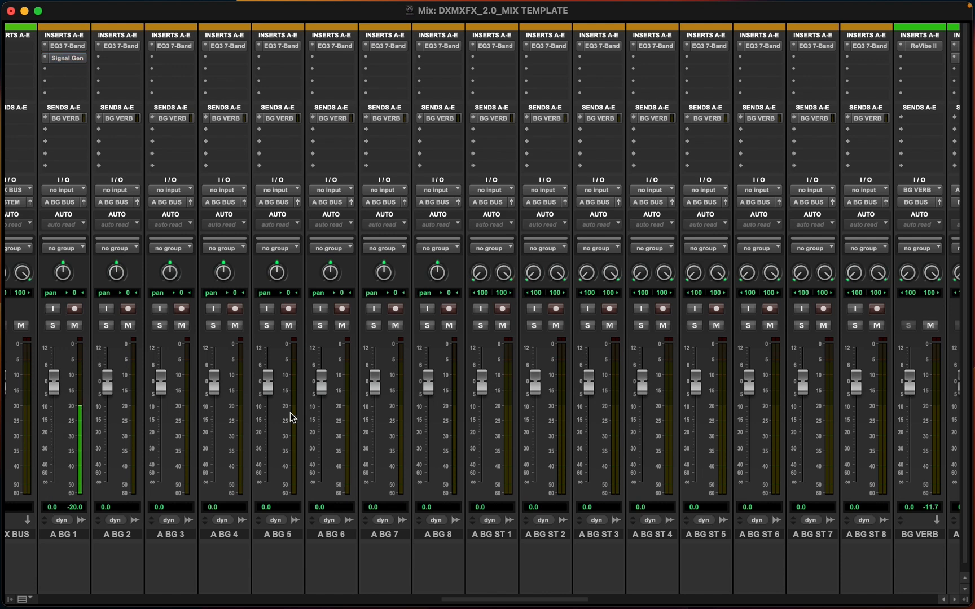
{"action": "scroll", "coordinate": [290, 417], "scroll_direction": "right", "scroll_amount": 15}
{"action": "scroll", "coordinate": [289, 417], "scroll_direction": "right", "scroll_amount": 10}
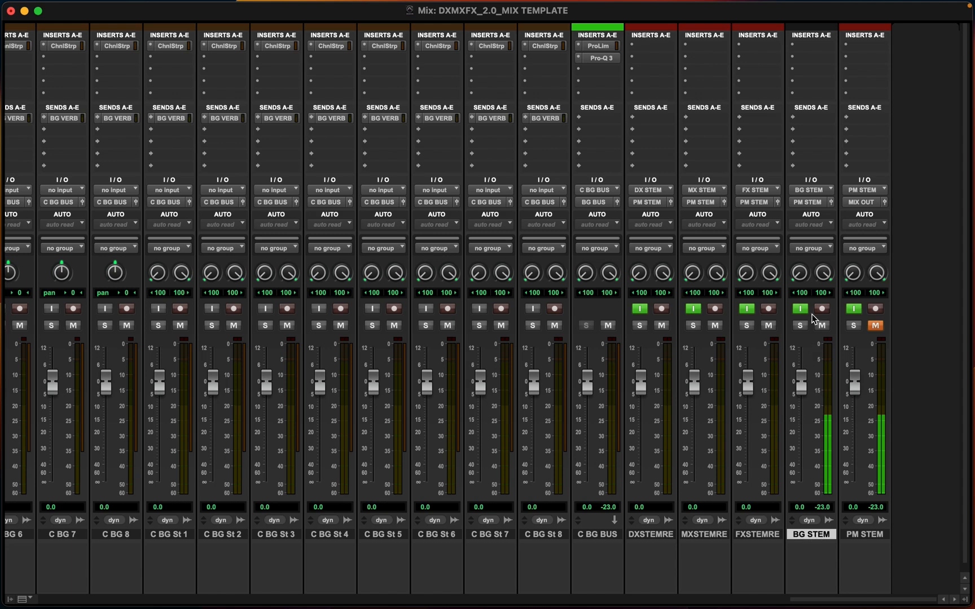
{"action": "scroll", "coordinate": [382, 530], "scroll_direction": "left", "scroll_amount": 15}
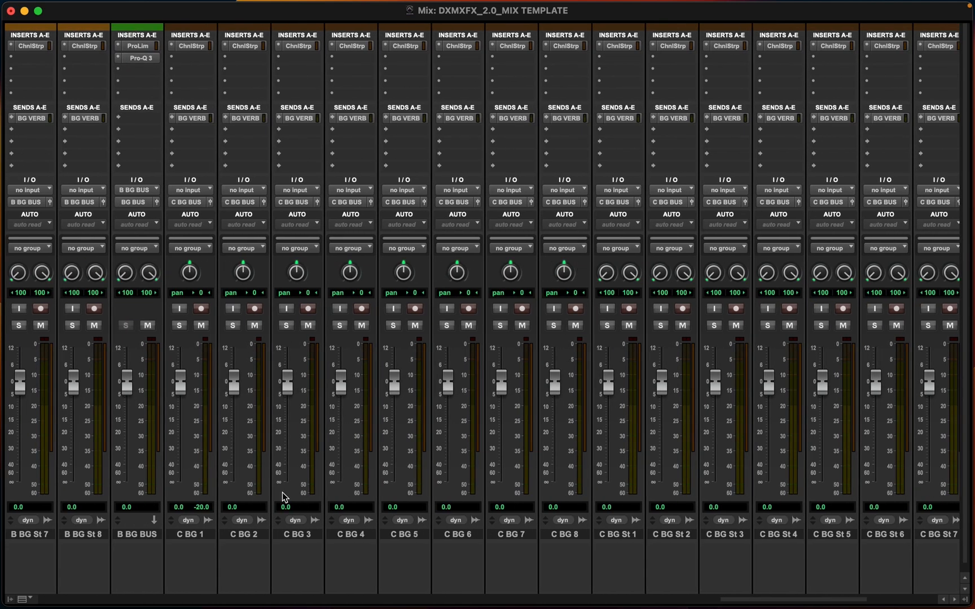
{"action": "scroll", "coordinate": [157, 298], "scroll_direction": "left", "scroll_amount": 6}
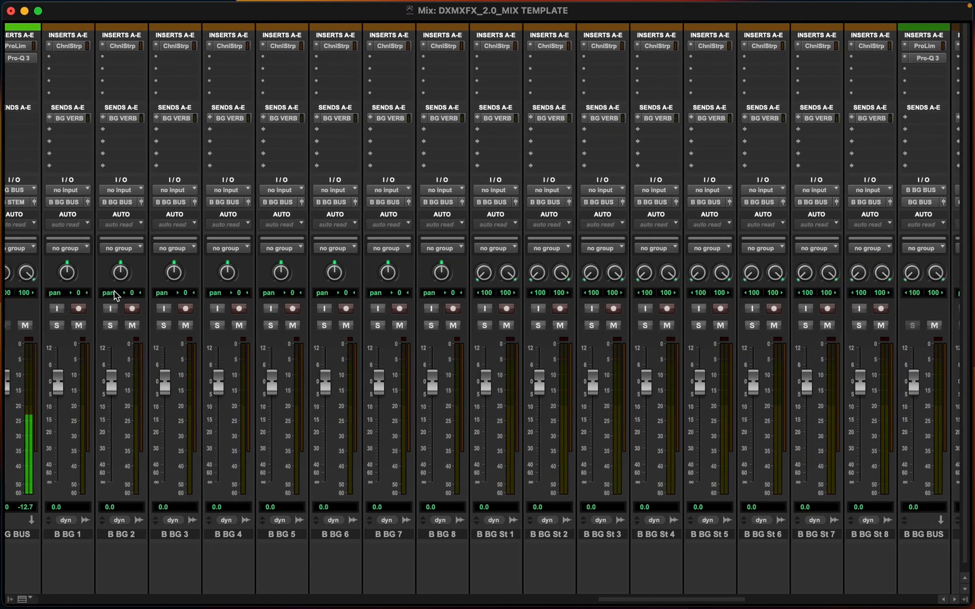
Review the Signal Generator inserts on the DX 1, MX 1, A FX 1 and A BG 1 tracks across the mixer
{"action": "scroll", "coordinate": [167, 90], "scroll_direction": "left", "scroll_amount": 20}
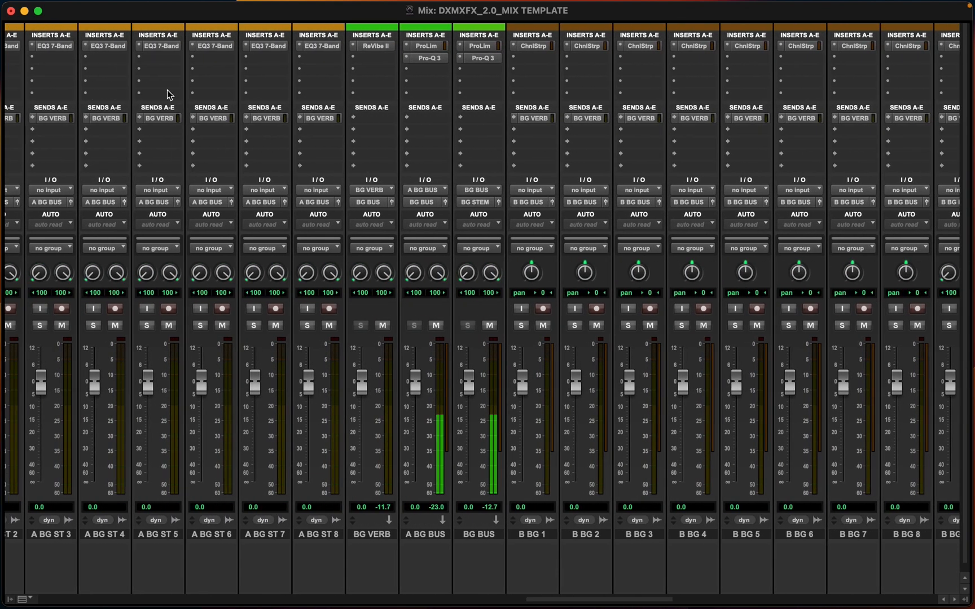
{"action": "scroll", "coordinate": [145, 73], "scroll_direction": "left", "scroll_amount": 3}
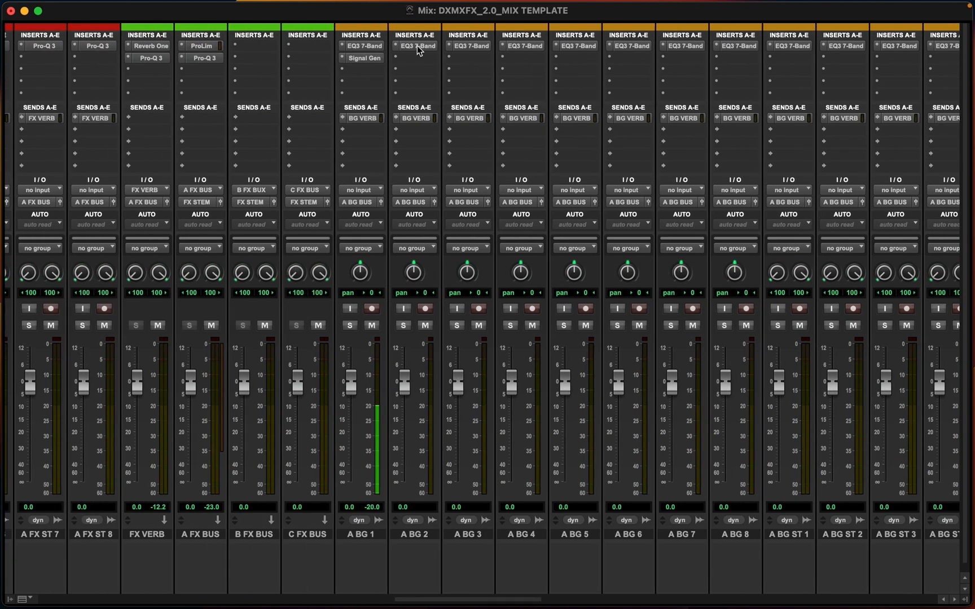
{"action": "left_click", "coordinate": [361, 59], "text": "super"}
{"action": "scroll", "coordinate": [508, 202], "scroll_direction": "right", "scroll_amount": 1}
{"action": "scroll", "coordinate": [508, 206], "scroll_direction": "right", "scroll_amount": 20}
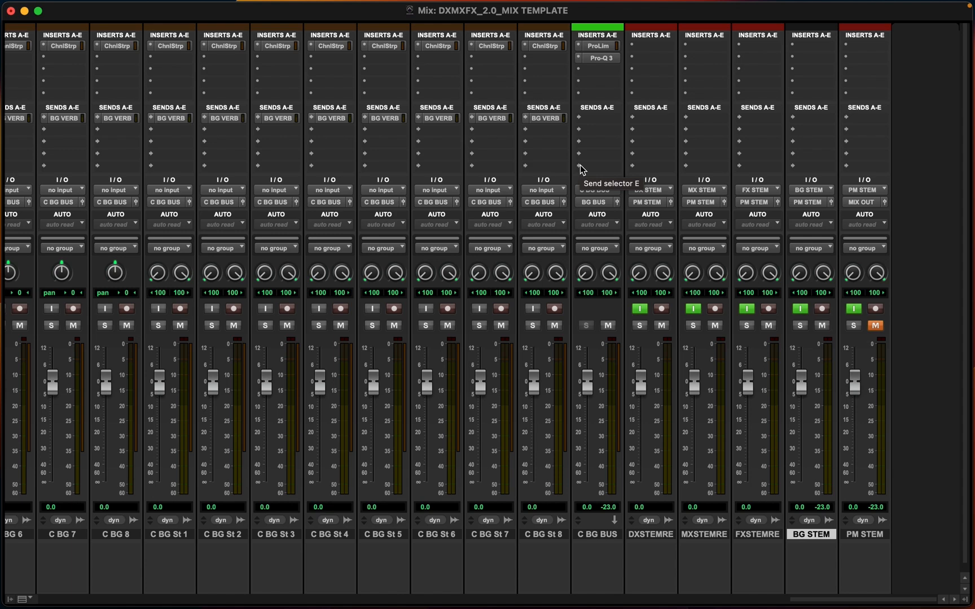
{"action": "scroll", "coordinate": [579, 164], "scroll_direction": "left", "scroll_amount": 10}
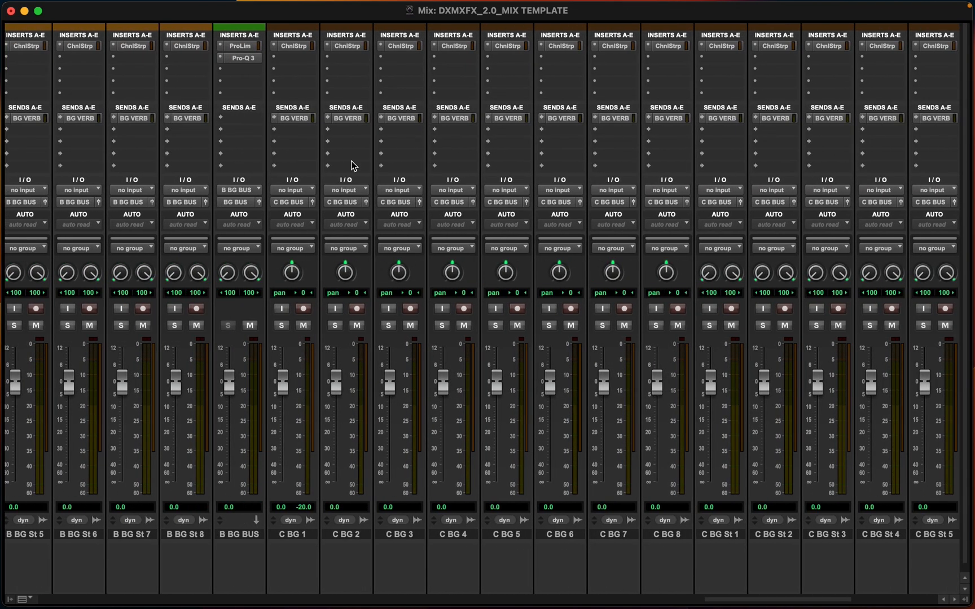
{"action": "scroll", "coordinate": [352, 165], "scroll_direction": "left", "scroll_amount": 15}
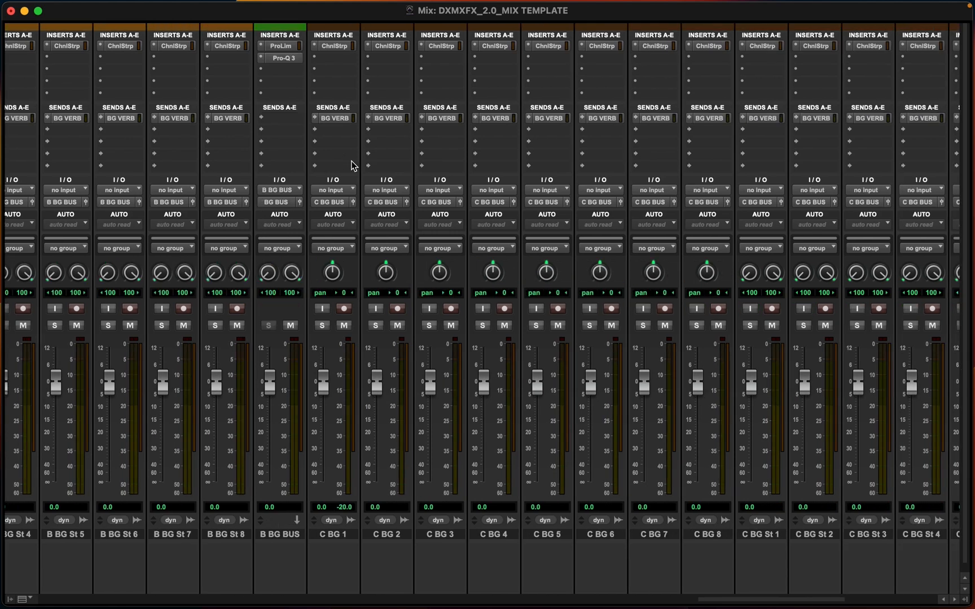
{"action": "scroll", "coordinate": [550, 152], "scroll_direction": "right", "scroll_amount": 12}
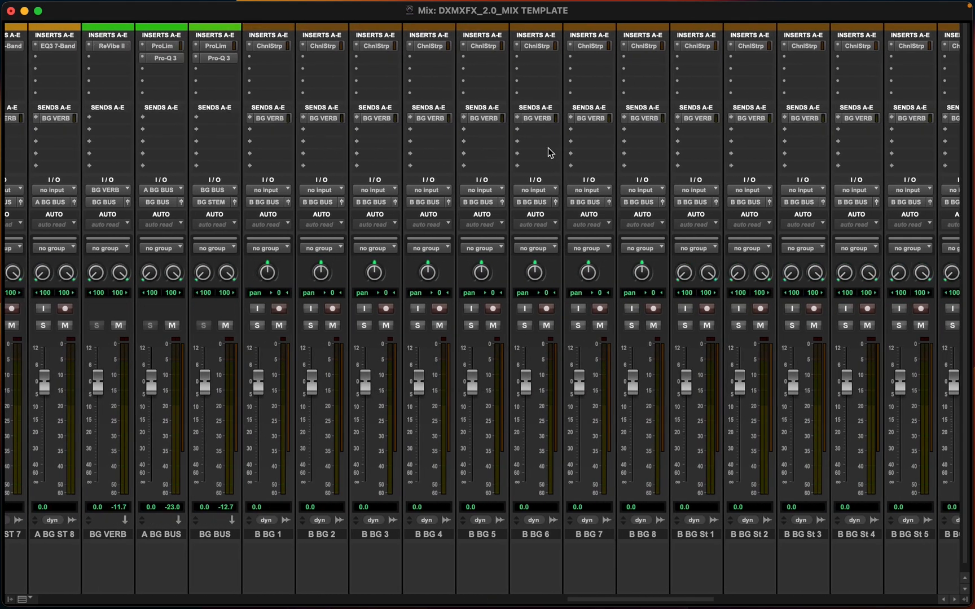
{"action": "scroll", "coordinate": [550, 152], "scroll_direction": "left", "scroll_amount": 20}
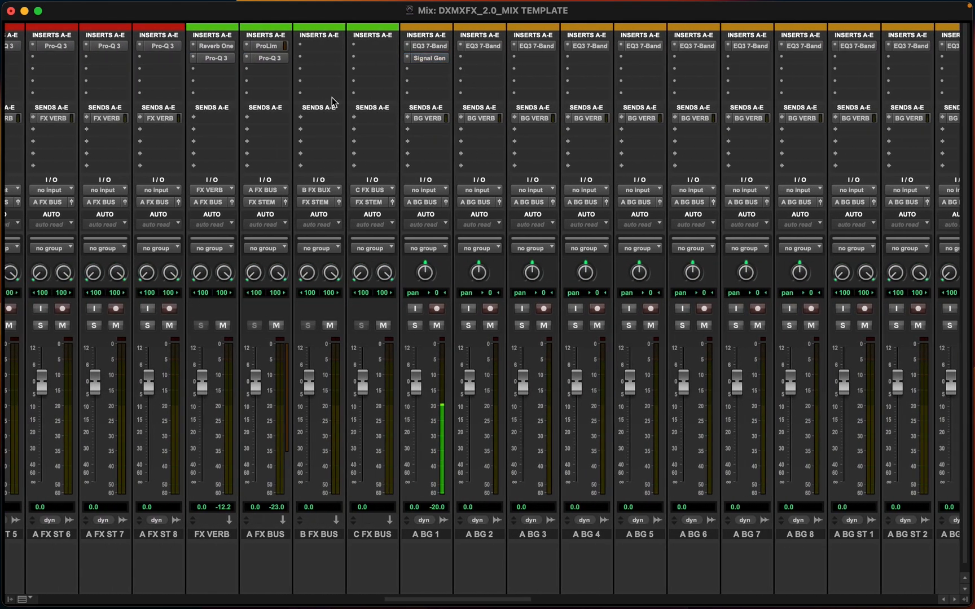
{"action": "scroll", "coordinate": [333, 96], "scroll_direction": "left", "scroll_amount": 15}
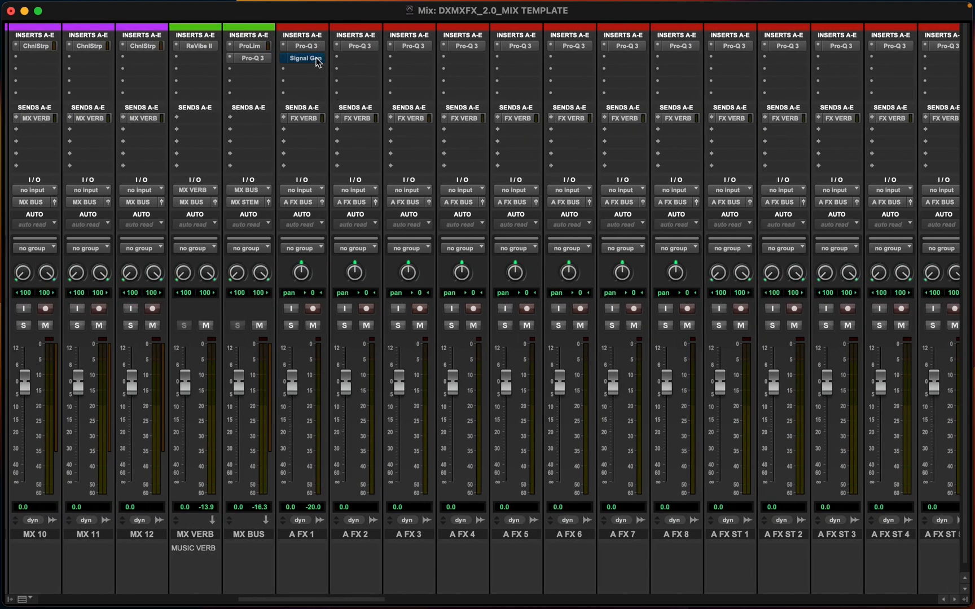
{"action": "scroll", "coordinate": [246, 159], "scroll_direction": "left", "scroll_amount": 18}
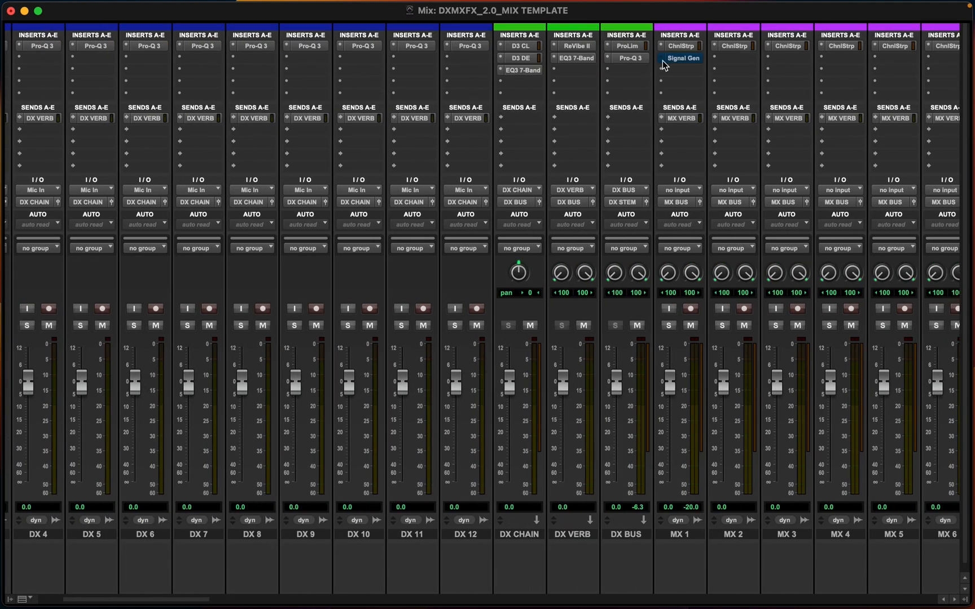
{"action": "left_click", "coordinate": [676, 59], "text": "super"}
{"action": "scroll", "coordinate": [338, 151], "scroll_direction": "left", "scroll_amount": 3}
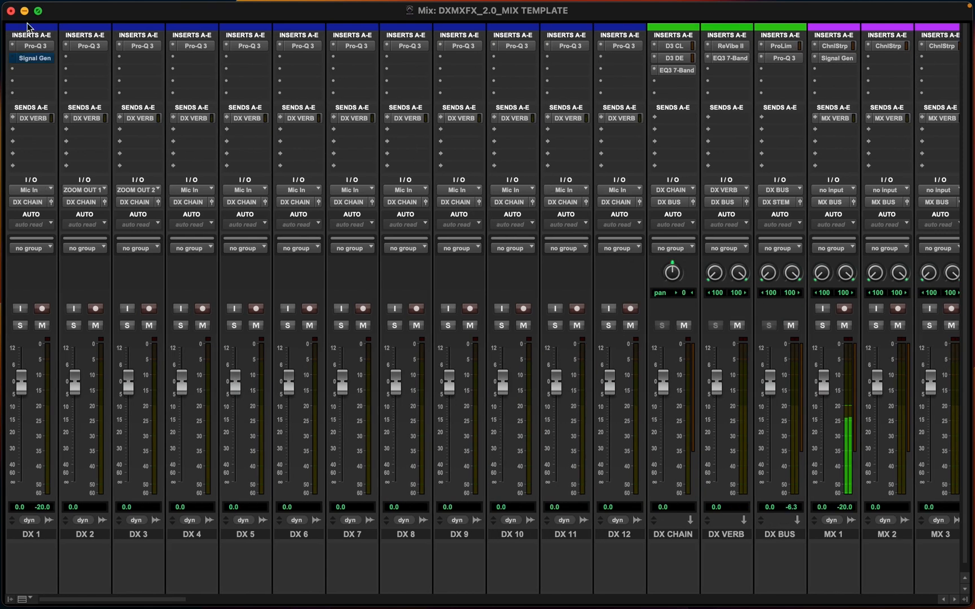
{"action": "left_click", "coordinate": [35, 59], "text": "super"}
{"action": "scroll", "coordinate": [631, 211], "scroll_direction": "right", "scroll_amount": 20}
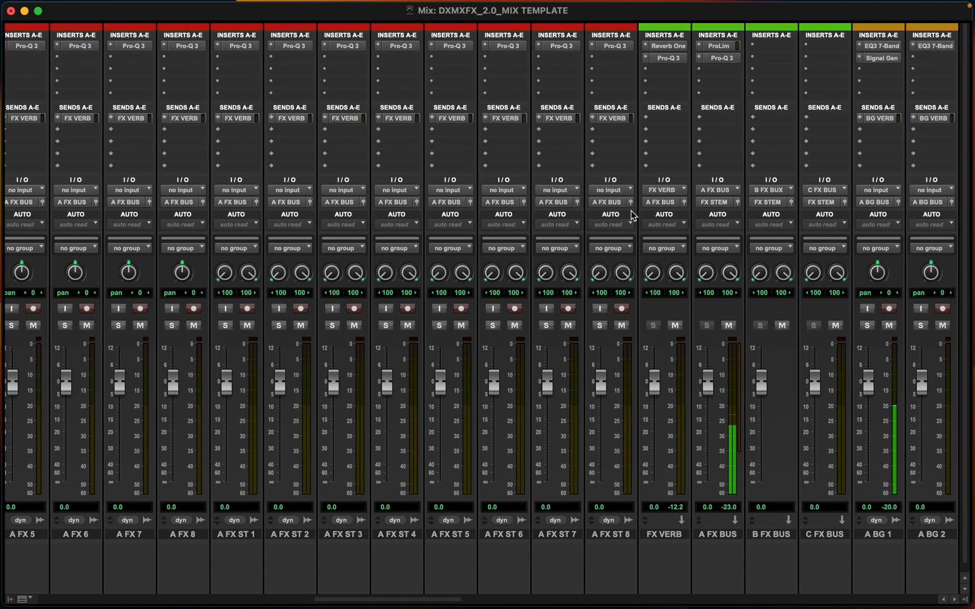
{"action": "scroll", "coordinate": [631, 211], "scroll_direction": "right", "scroll_amount": 15}
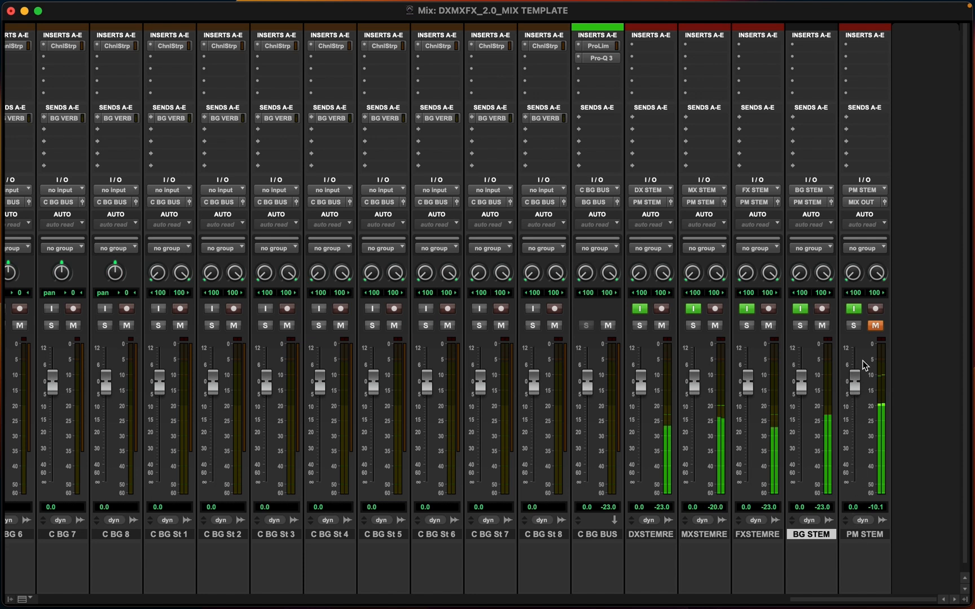
Record-arm the DX, MX, FX, BG and PM stem tracks
{"action": "left_click", "coordinate": [661, 308]}
{"action": "left_click", "coordinate": [714, 309]}
{"action": "left_click", "coordinate": [767, 309]}
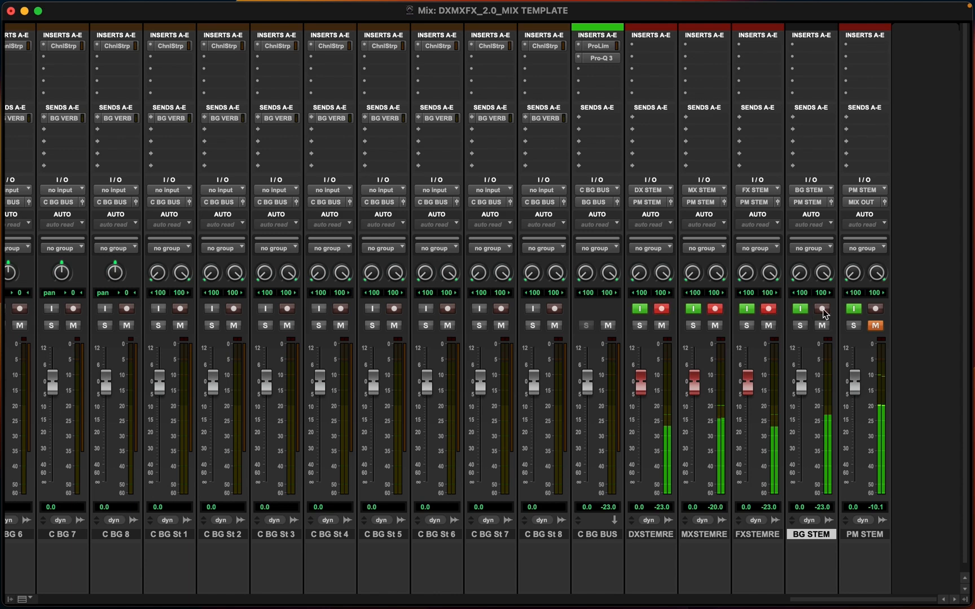
{"action": "left_click", "coordinate": [821, 308]}
{"action": "left_click", "coordinate": [875, 308]}
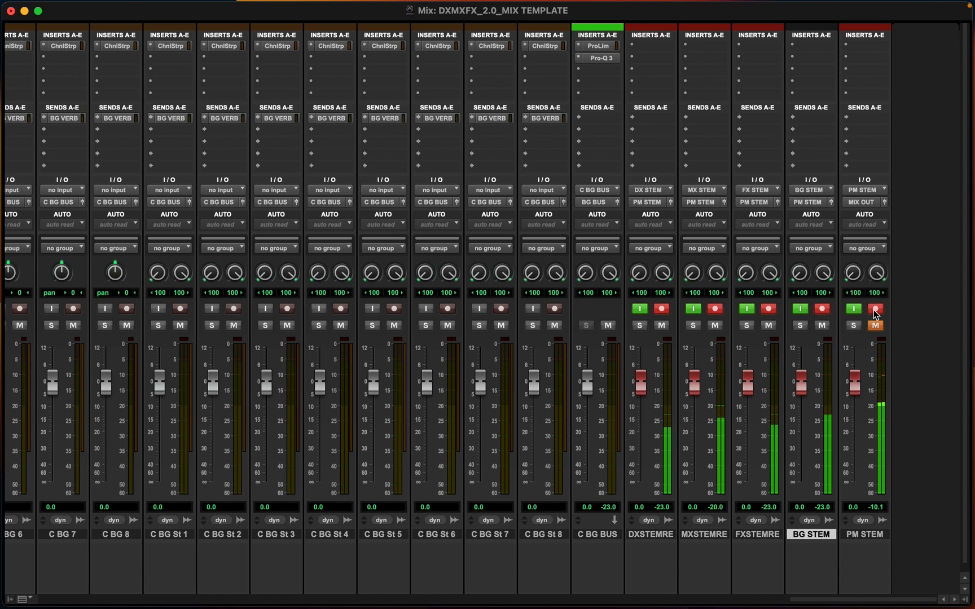
Record a few seconds of the test signal onto the armed stem tracks from the transport window
{"action": "key", "text": "super+equal"}
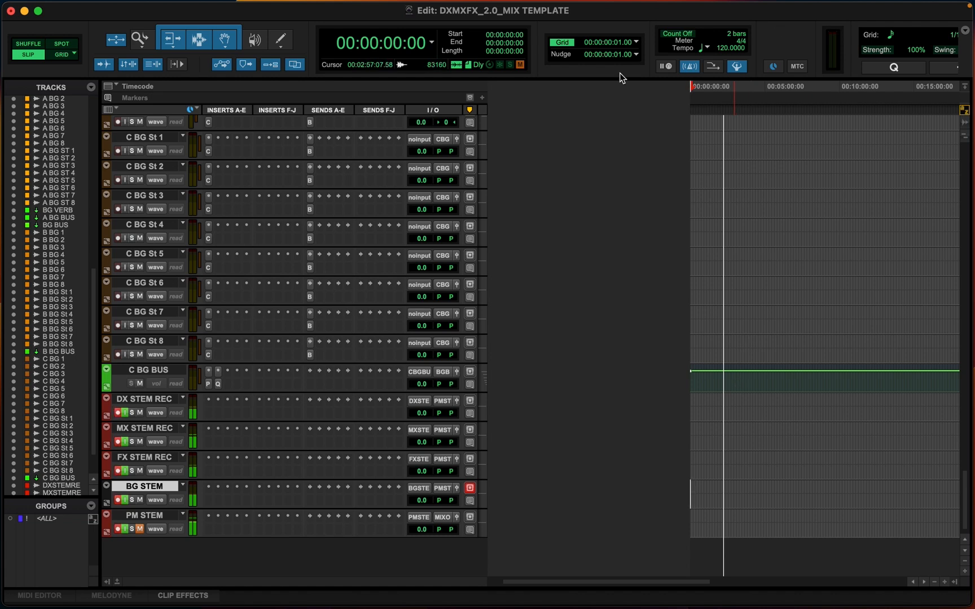
{"action": "scroll", "coordinate": [453, 73], "scroll_direction": "right", "scroll_amount": 5}
{"action": "scroll", "coordinate": [498, 3], "scroll_direction": "right", "scroll_amount": 3}
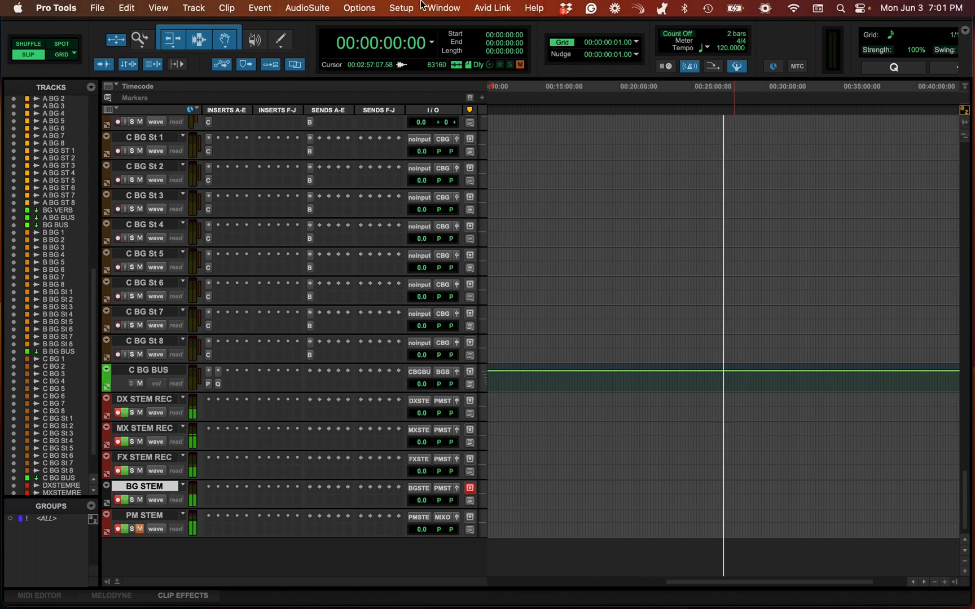
{"action": "key", "text": "super+1"}
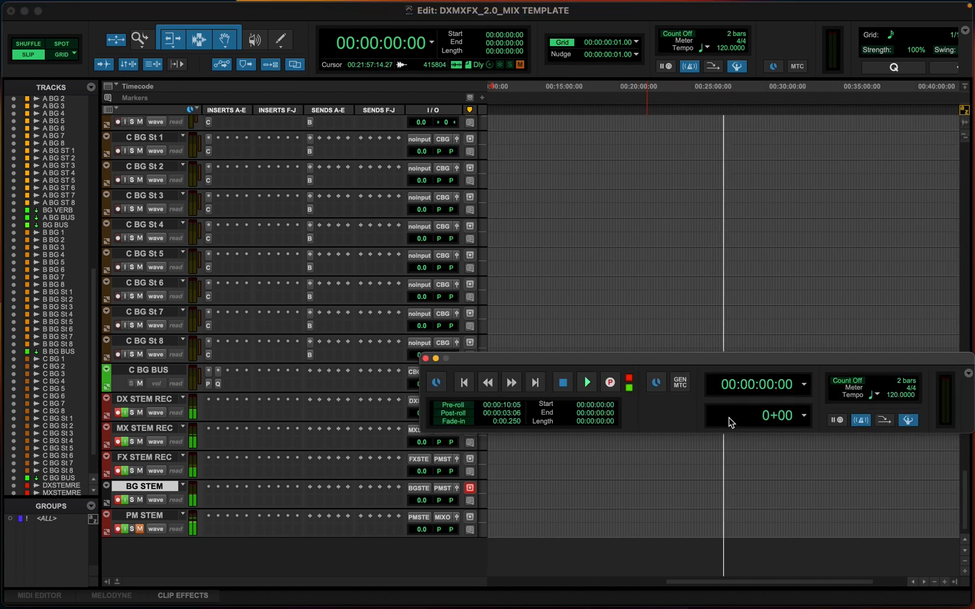
{"action": "left_click", "coordinate": [610, 384]}
{"action": "left_click_drag", "start_coordinate": [533, 364], "coordinate": [612, 226]}
{"action": "key", "text": "space"}
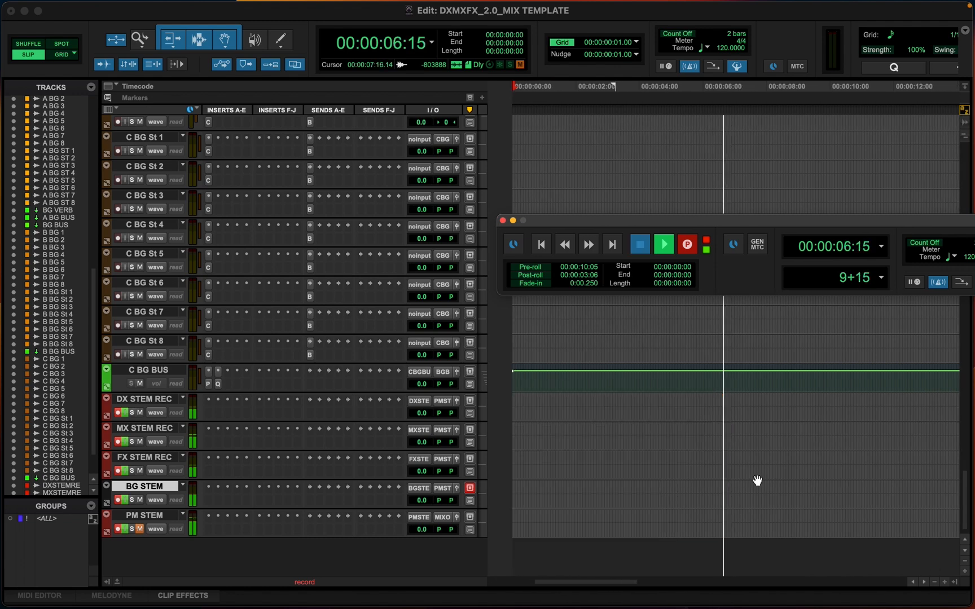
{"action": "key", "text": "space"}
{"action": "left_click", "coordinate": [586, 404]}
{"action": "key", "text": "super+bracketright"}
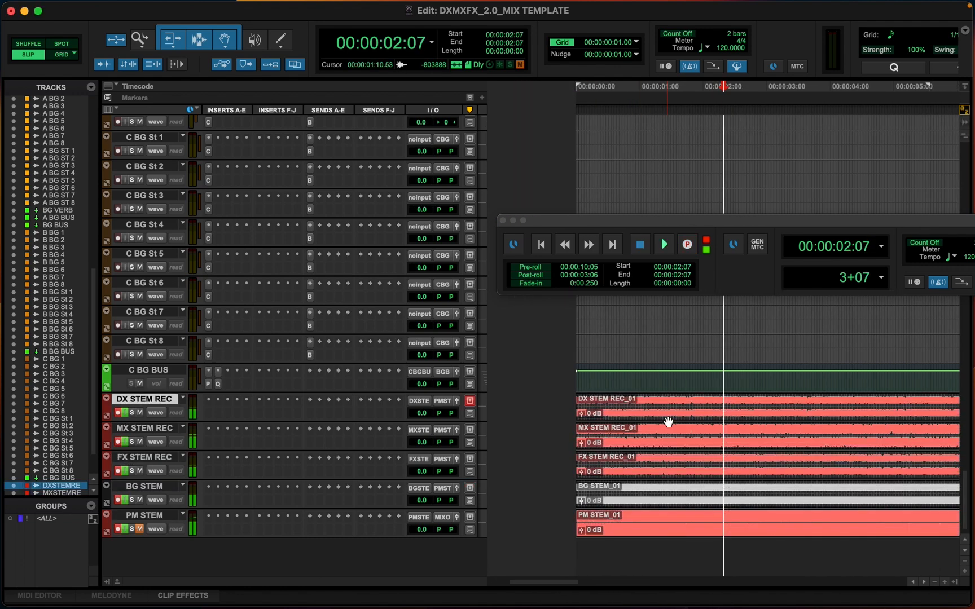
Set the BG STEM track colour to red
{"action": "double_click", "coordinate": [107, 497]}
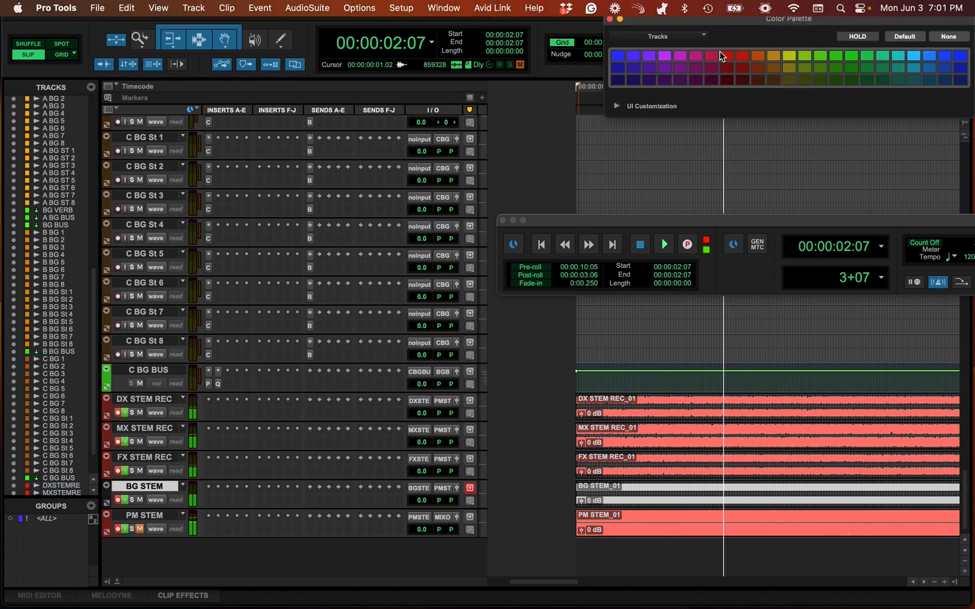
{"action": "left_click", "coordinate": [726, 56]}
{"action": "left_click", "coordinate": [610, 20]}
{"action": "key", "text": "r"}
{"action": "key", "text": "r"}
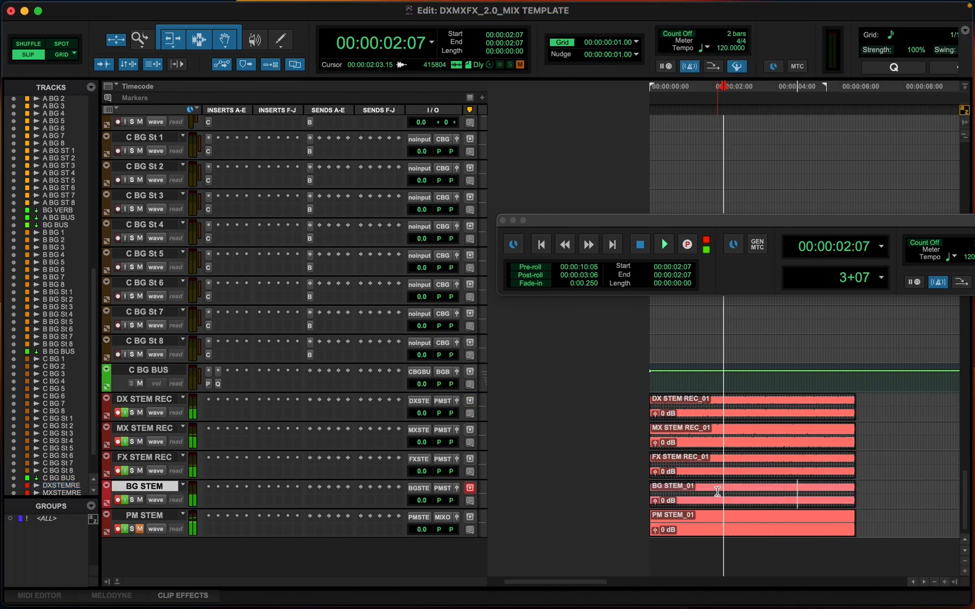
Close the floating transport window
{"action": "left_click", "coordinate": [723, 489]}
{"action": "key", "text": "t"}
{"action": "key", "text": "t"}
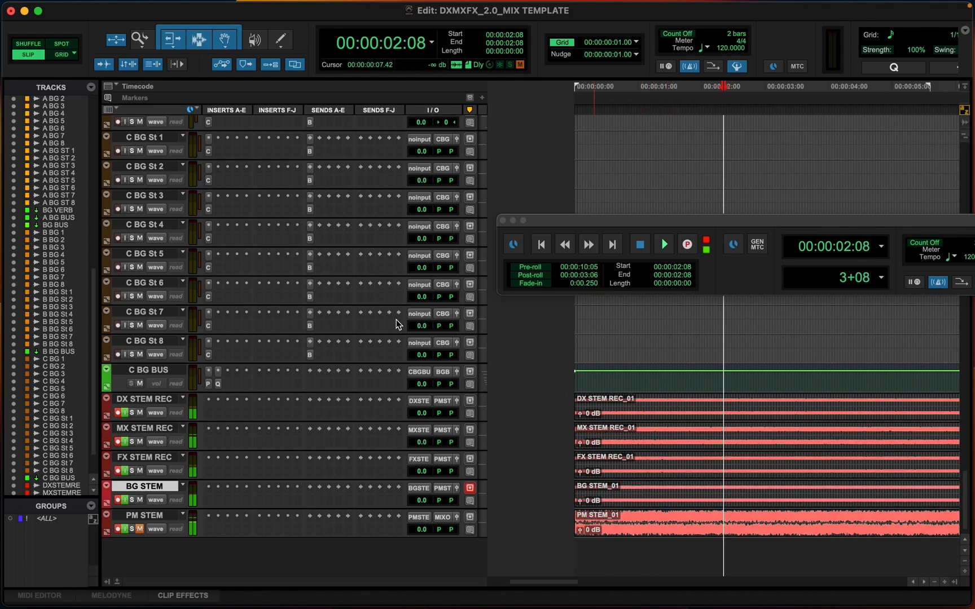
{"action": "key", "text": "super+equal"}
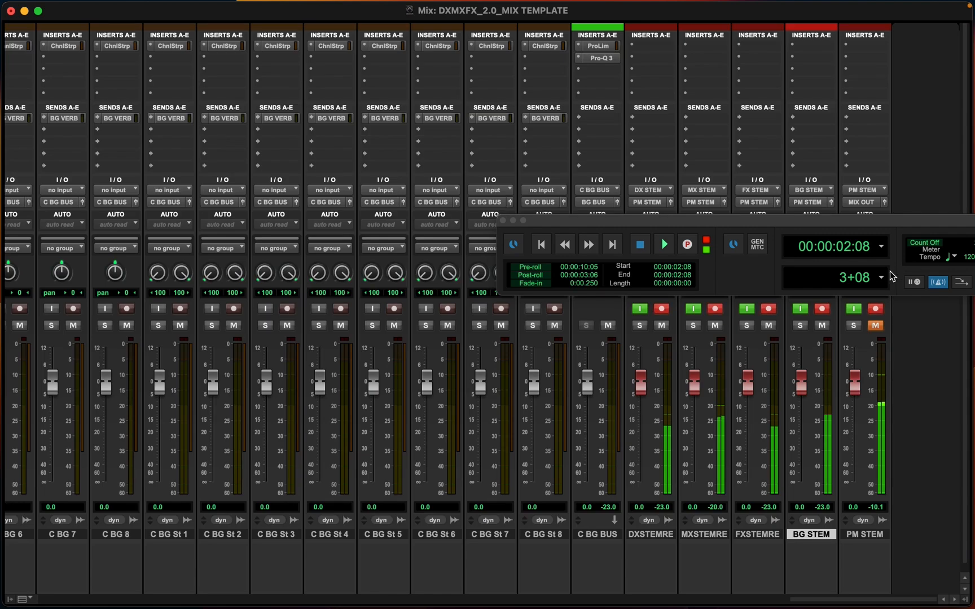
{"action": "left_click", "coordinate": [502, 221]}
{"action": "key", "text": "super+equal"}
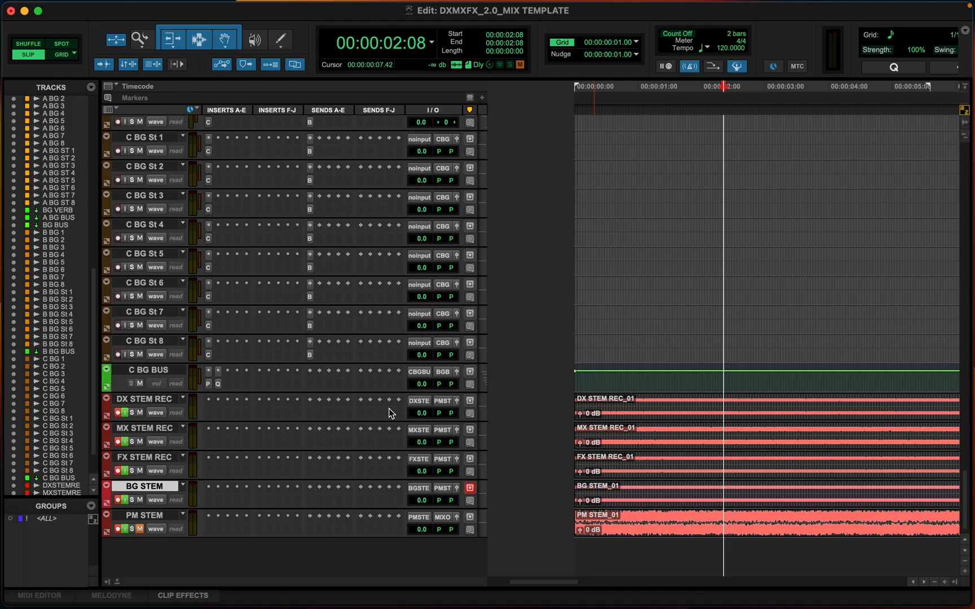
Examine the recorded stem clips by selecting sections of the DX STEM REC and PM STEM clips
{"action": "key", "text": "super+bracketleft"}
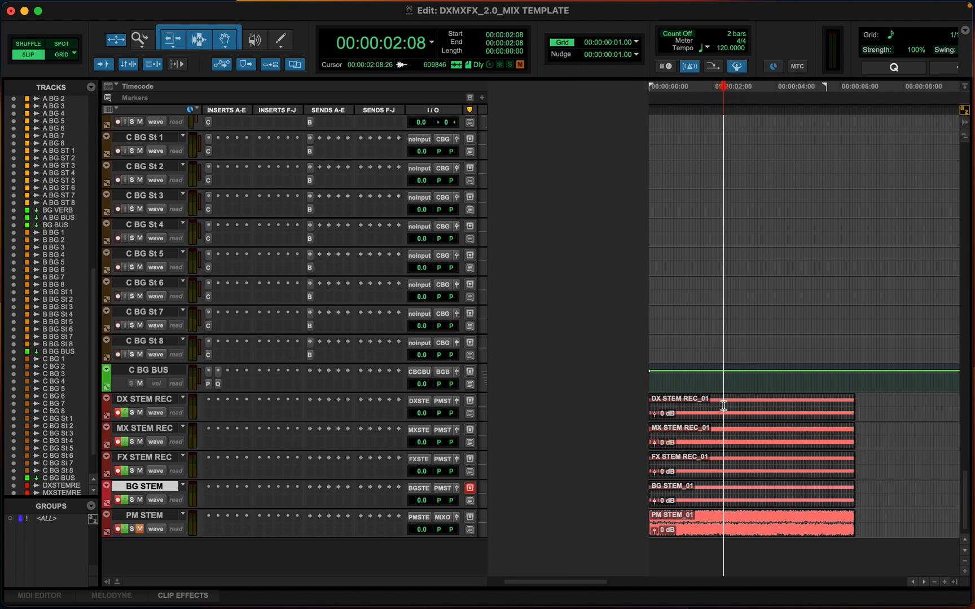
{"action": "left_click", "coordinate": [706, 397]}
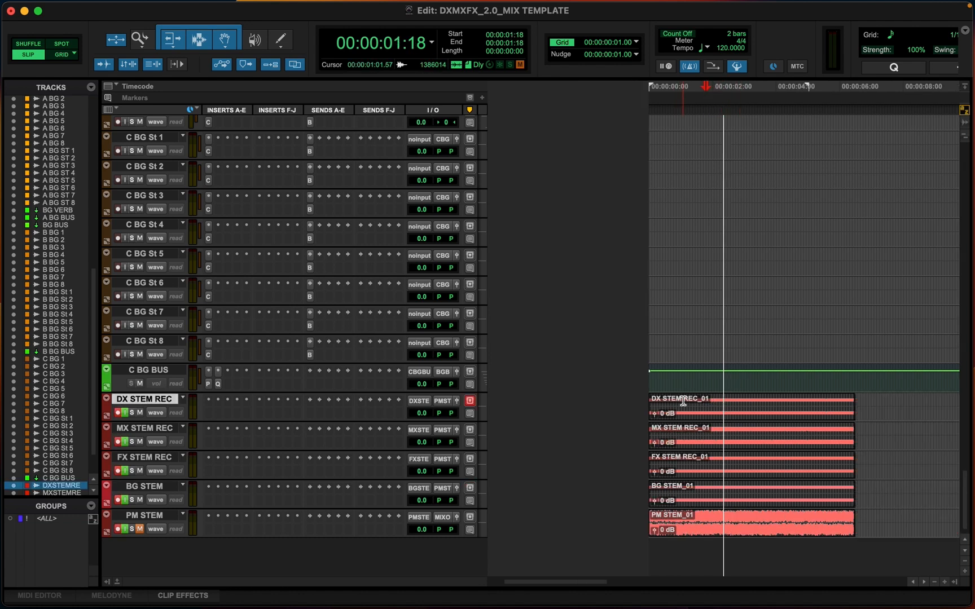
{"action": "left_click_drag", "start_coordinate": [682, 403], "coordinate": [731, 404]}
{"action": "scroll", "coordinate": [731, 406], "scroll_direction": "up", "scroll_amount": 7}
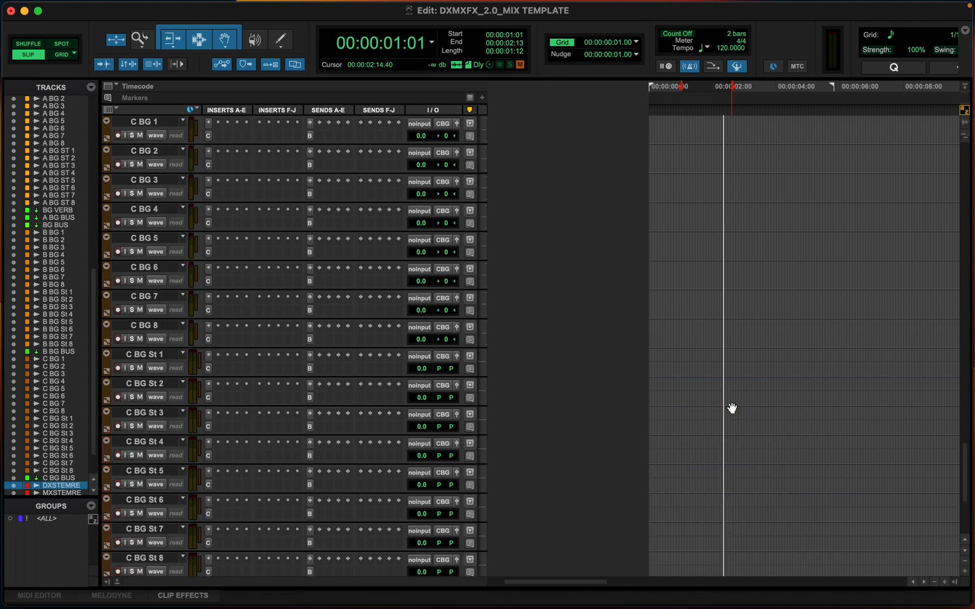
{"action": "scroll", "coordinate": [731, 407], "scroll_direction": "down", "scroll_amount": 8}
{"action": "left_click", "coordinate": [693, 375]}
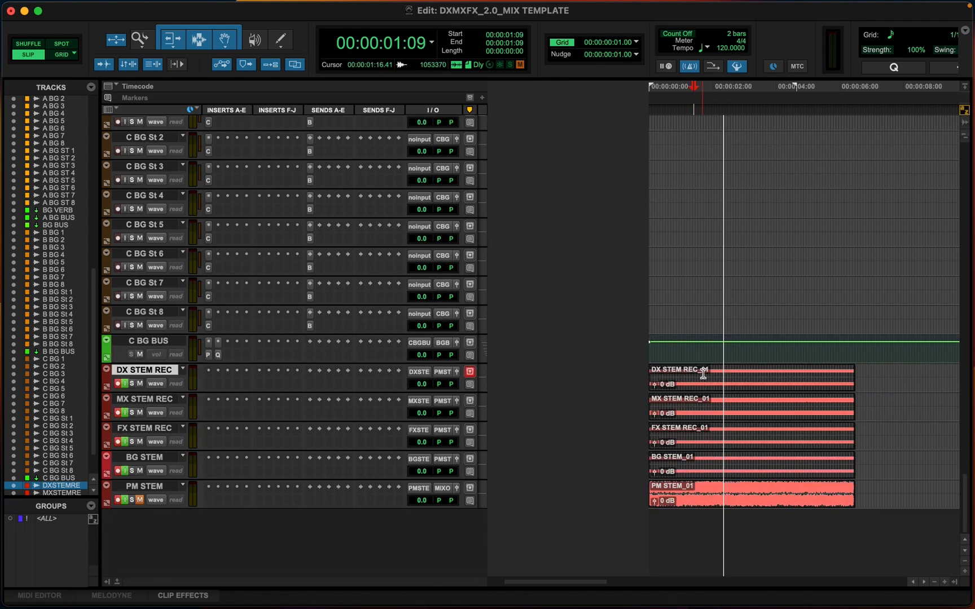
{"action": "left_click_drag", "start_coordinate": [703, 373], "coordinate": [741, 383]}
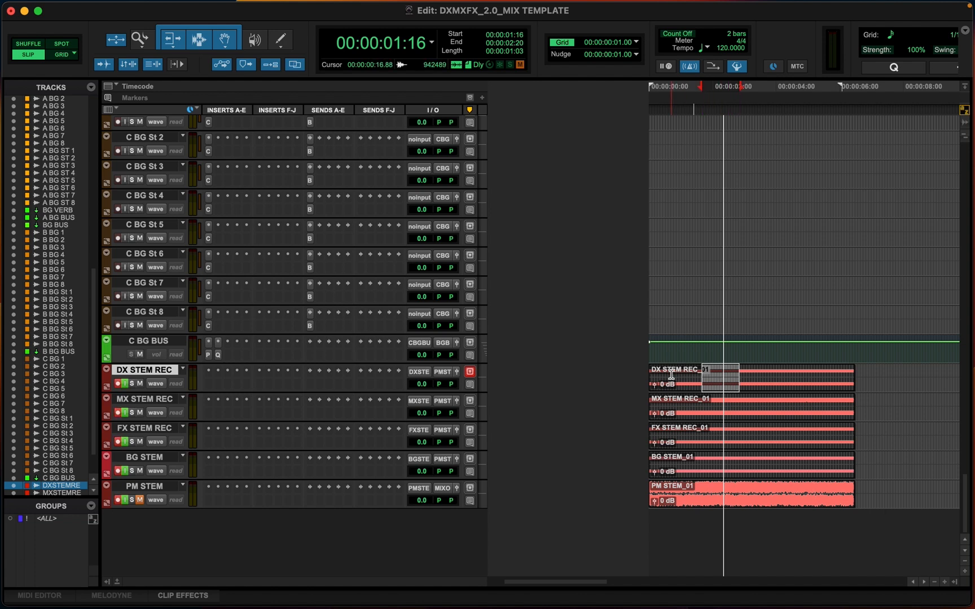
{"action": "left_click", "coordinate": [674, 402]}
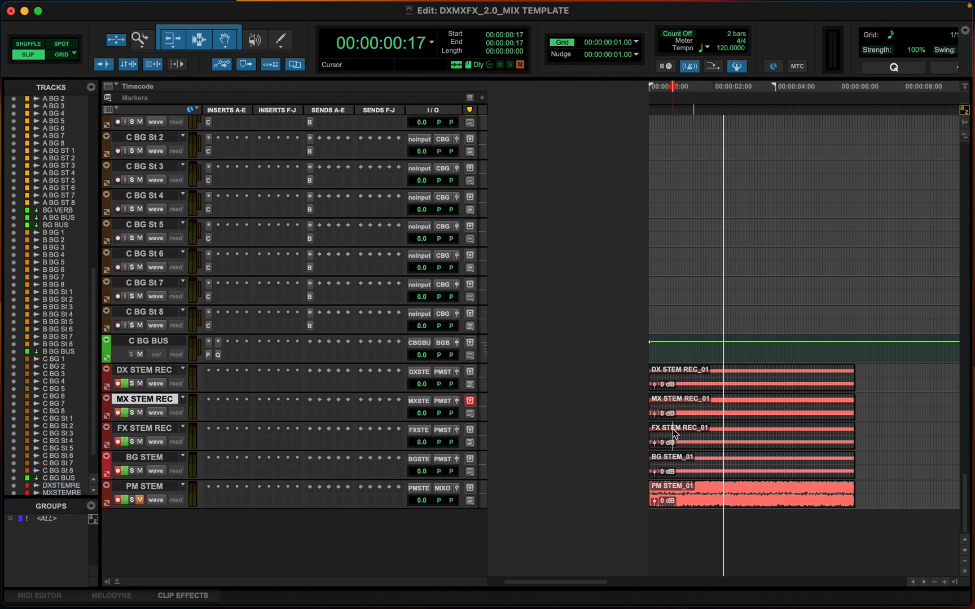
{"action": "left_click", "coordinate": [672, 429]}
{"action": "left_click", "coordinate": [681, 459]}
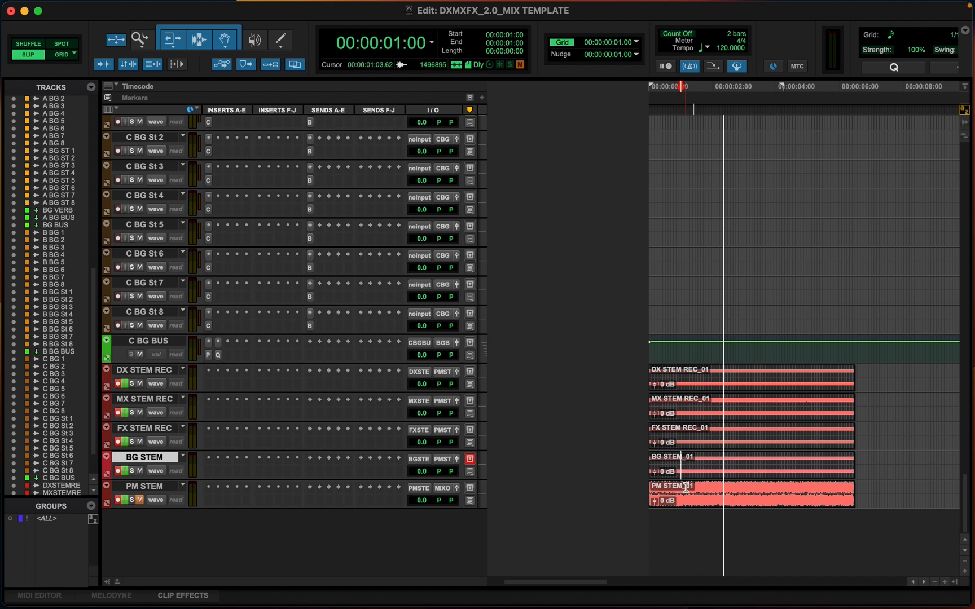
{"action": "left_click_drag", "start_coordinate": [686, 488], "coordinate": [728, 488]}
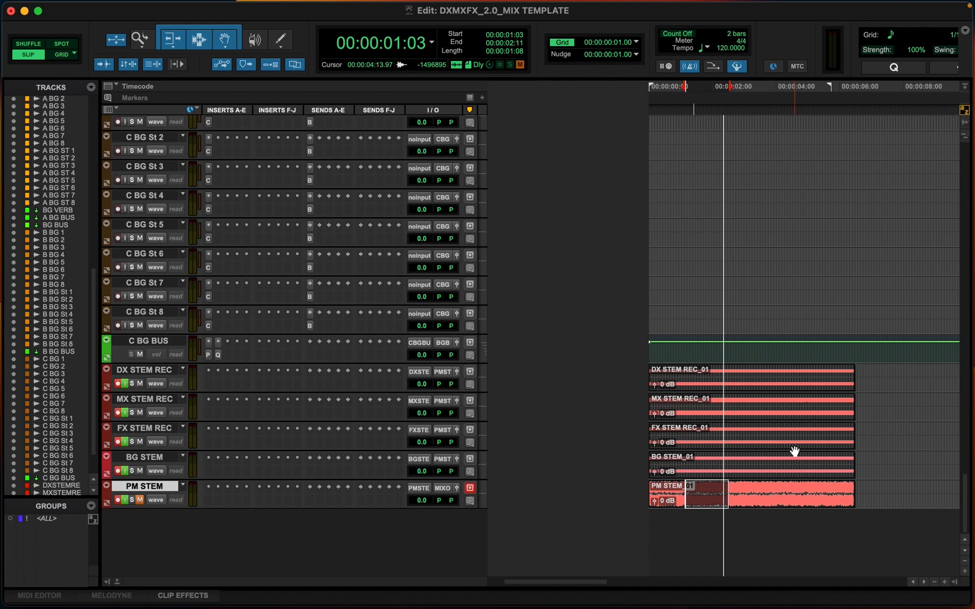
{"action": "key", "text": "super+bracketright"}
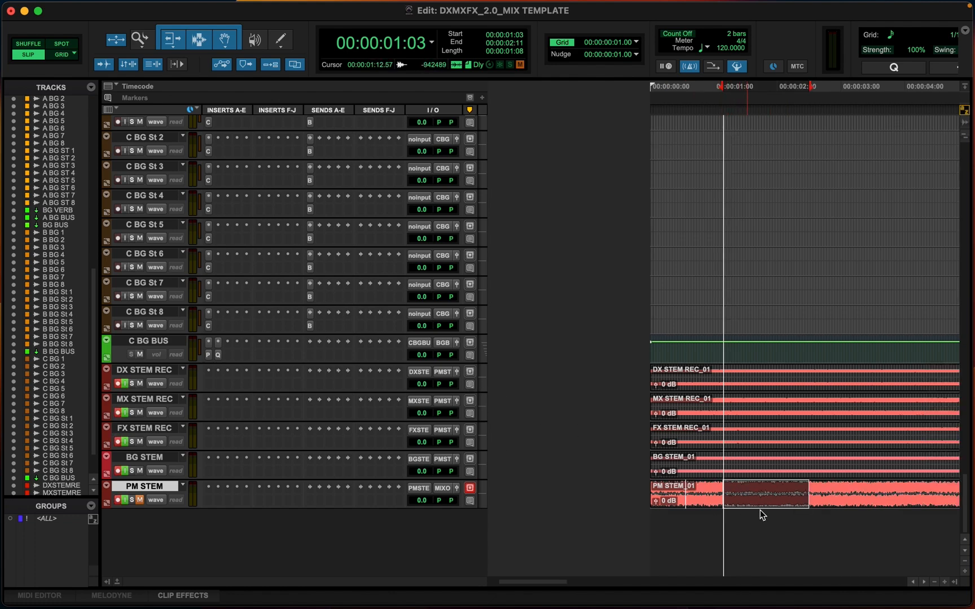
{"action": "scroll", "coordinate": [771, 506], "scroll_direction": "right", "scroll_amount": 5}
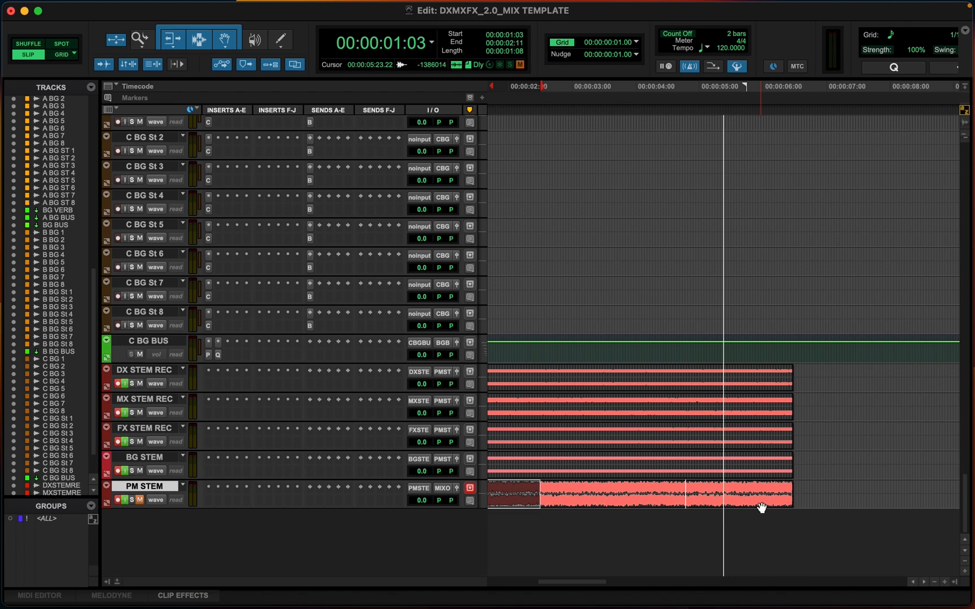
{"action": "key", "text": "super+equal"}
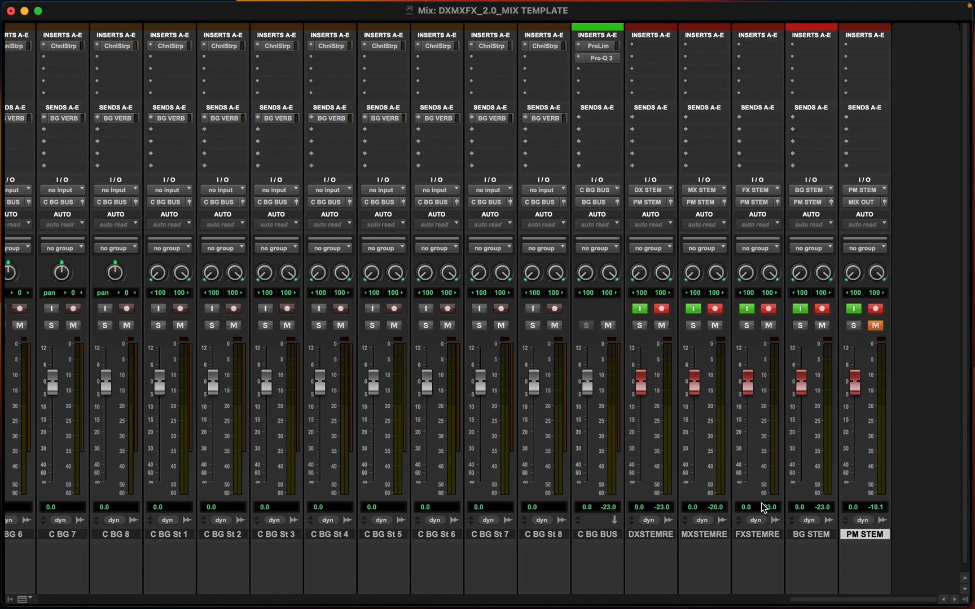
{"action": "key", "text": "super+equal"}
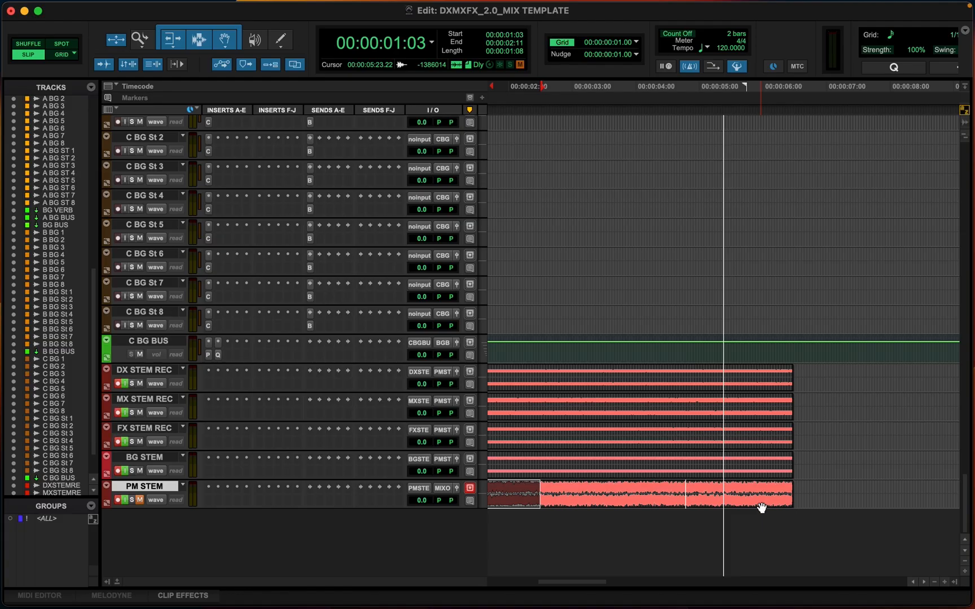